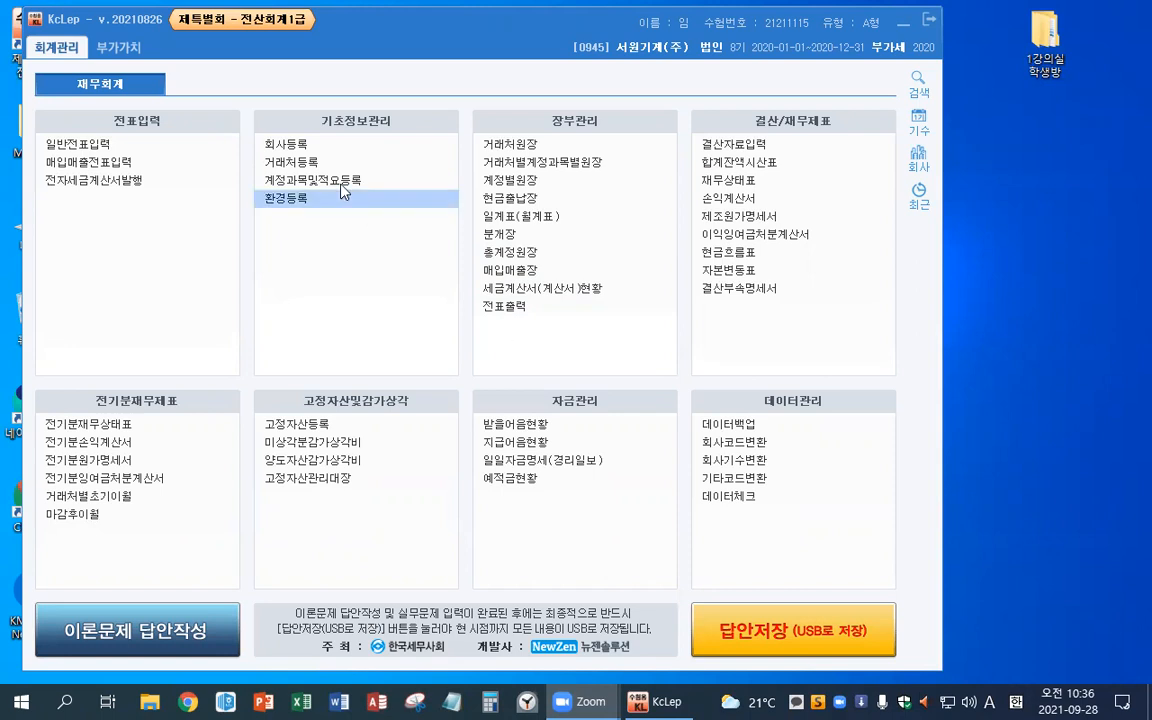
Add (주)온양상사 as a new general customer in 거래처등록 with its assigned customer code and the type 매출.
{"action": "left_click", "coordinate": [316, 163]}
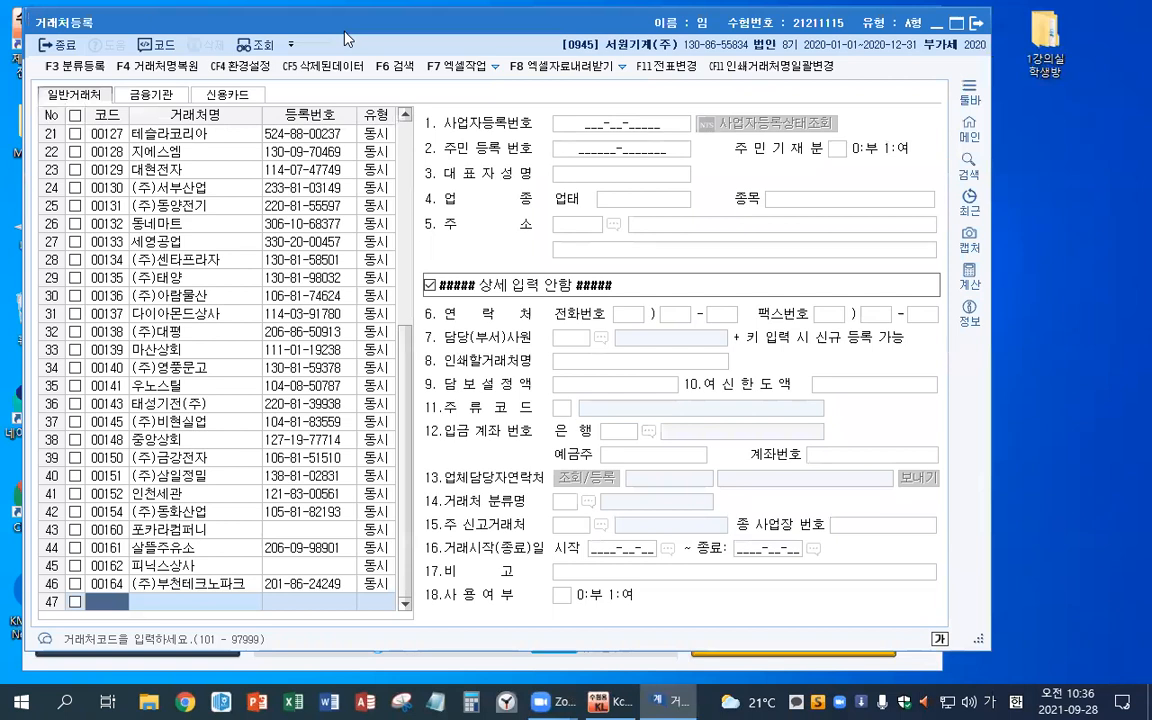
{"action": "type", "text": "01355"}
{"action": "key", "text": "Return"}
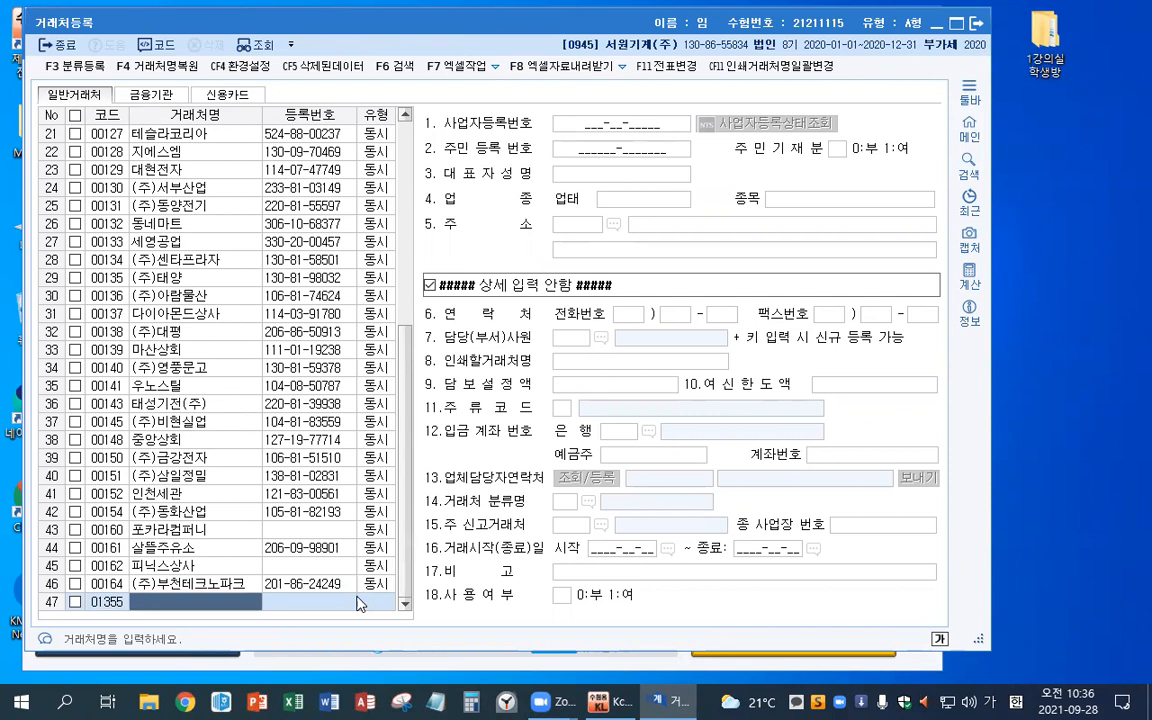
{"action": "left_click_drag", "start_coordinate": [355, 650], "coordinate": [355, 546]}
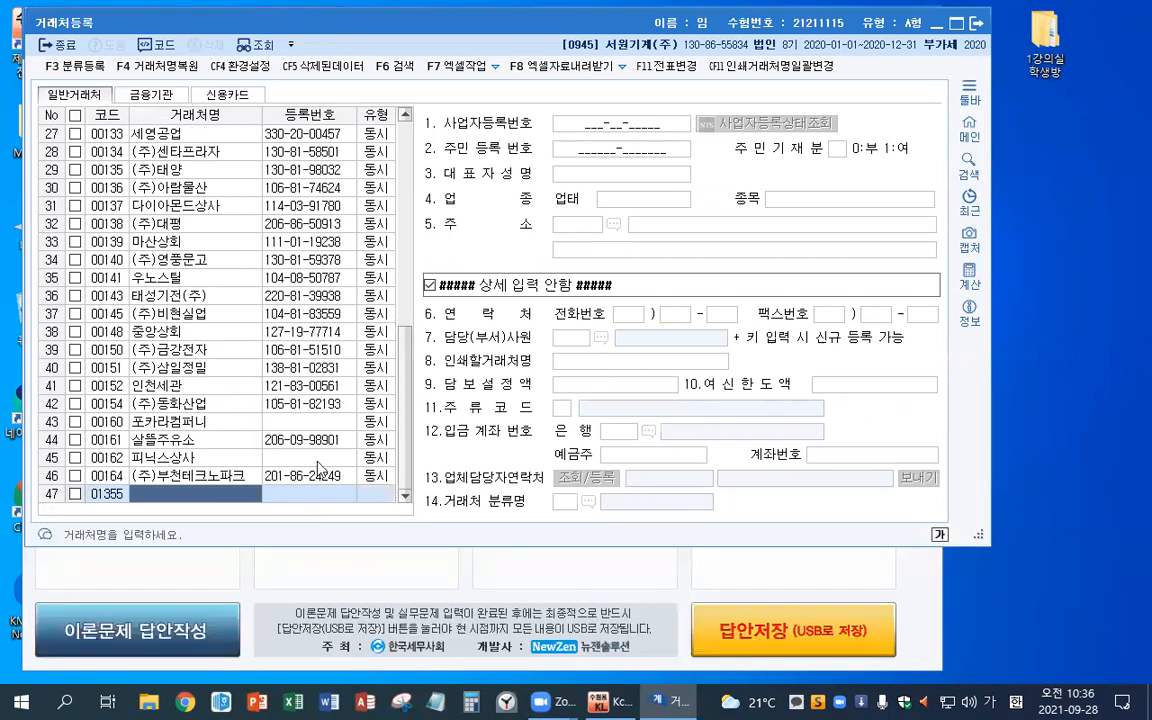
{"action": "type", "text": "(주"}
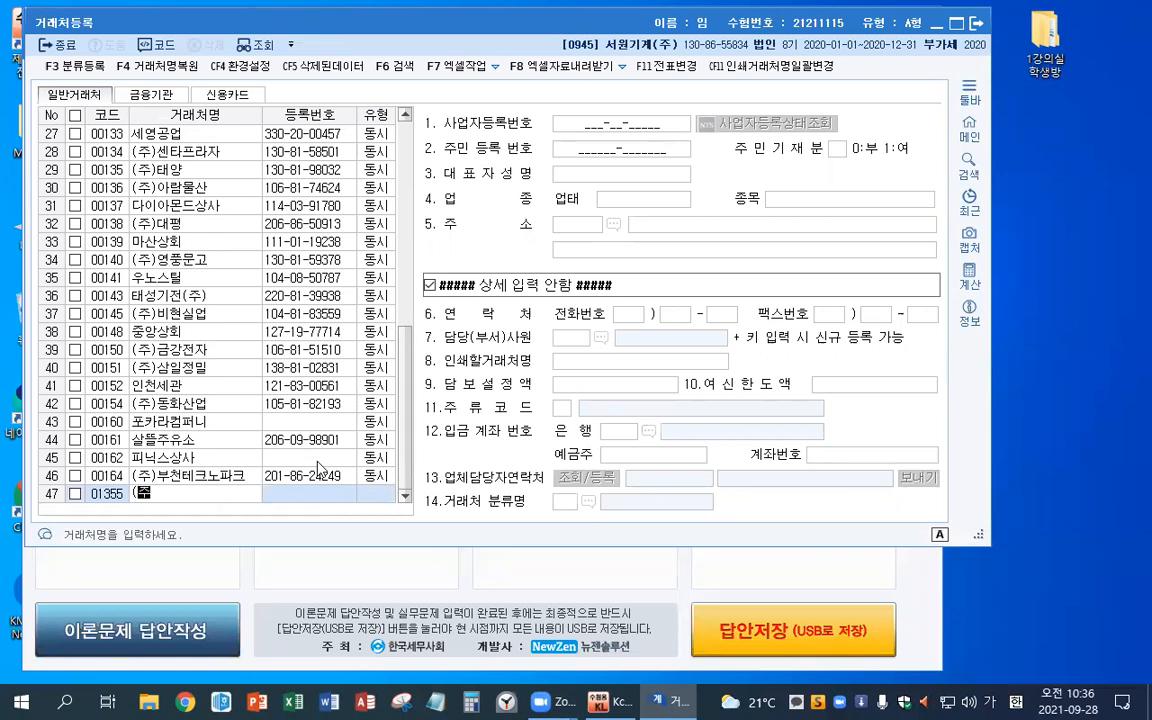
{"action": "type", "text": ")온양상사"}
{"action": "key", "text": "Return"}
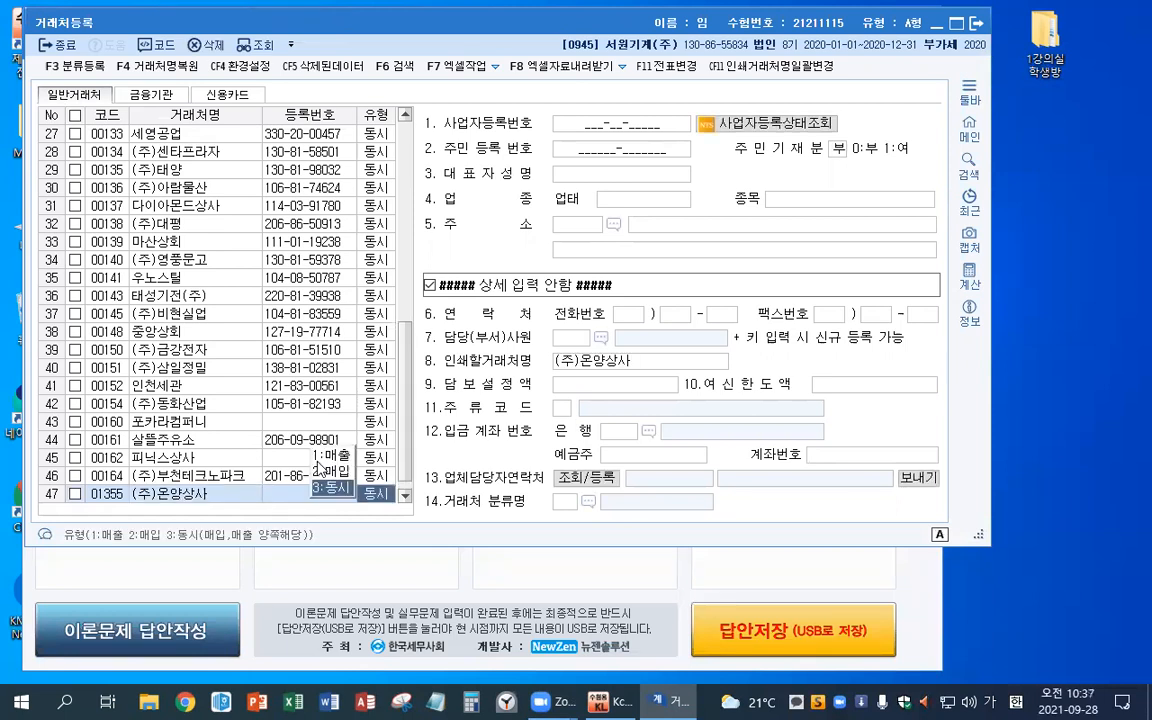
{"action": "key", "text": "1"}
{"action": "key", "text": "Return"}
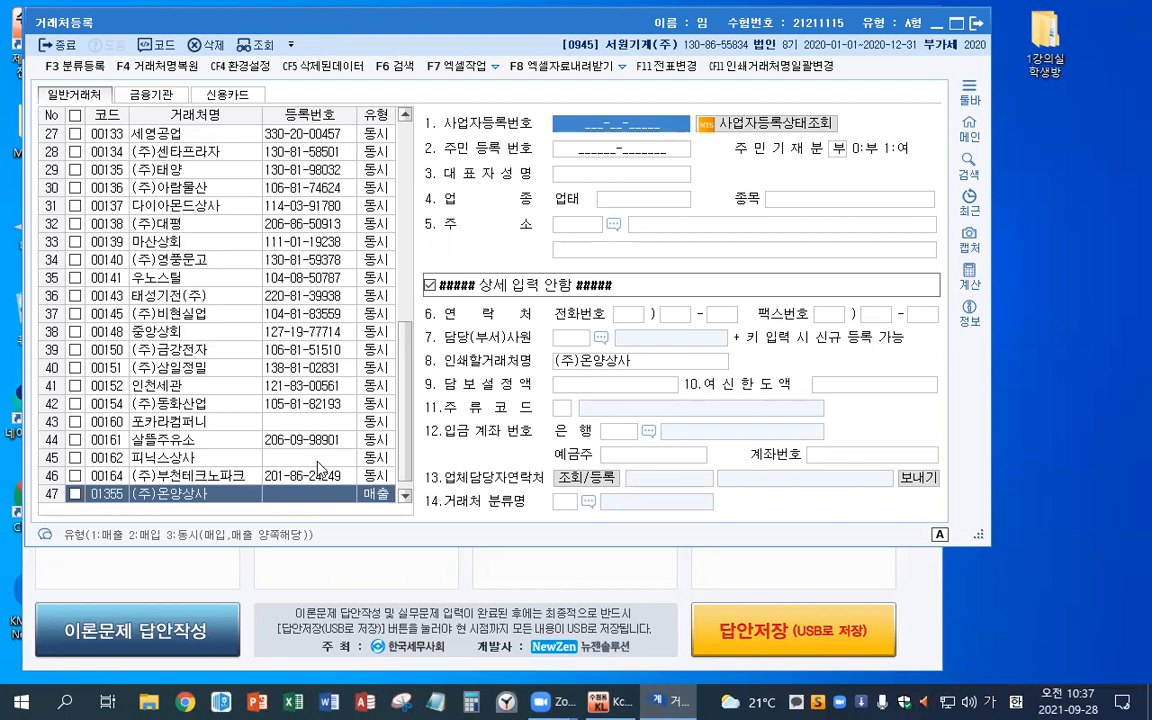
Enter the business registration number and the representative's name for (주)온양상사.
{"action": "type", "text": "14081-2142"}
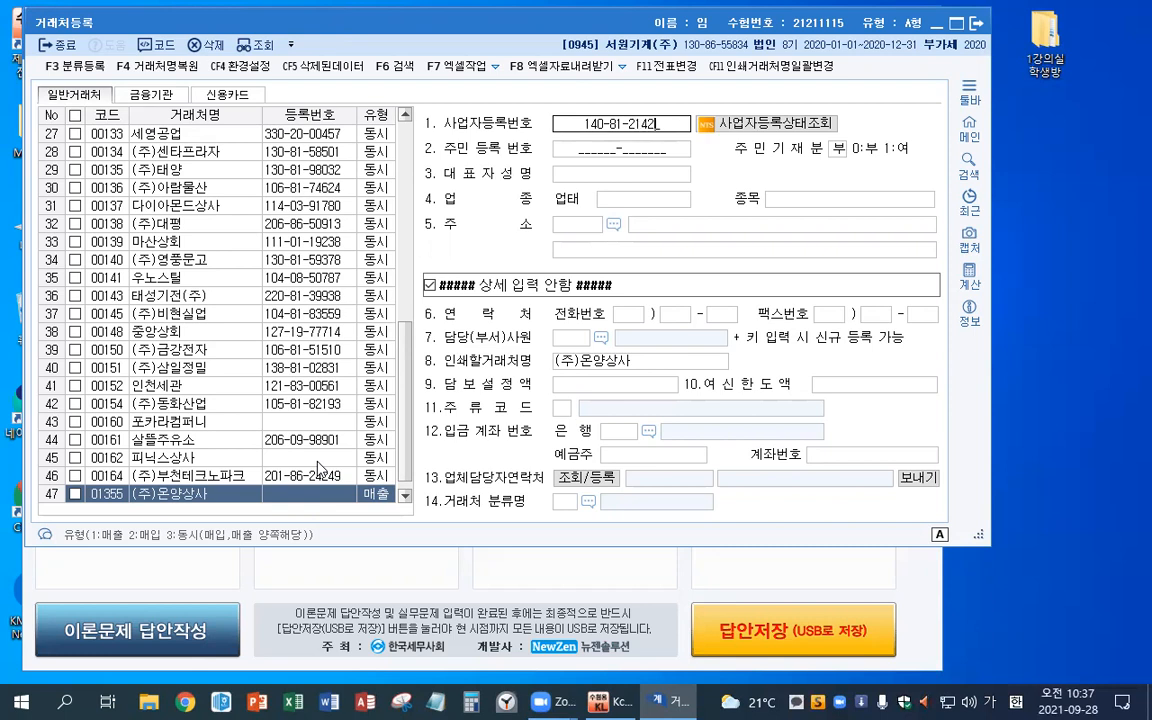
{"action": "type", "text": "8"}
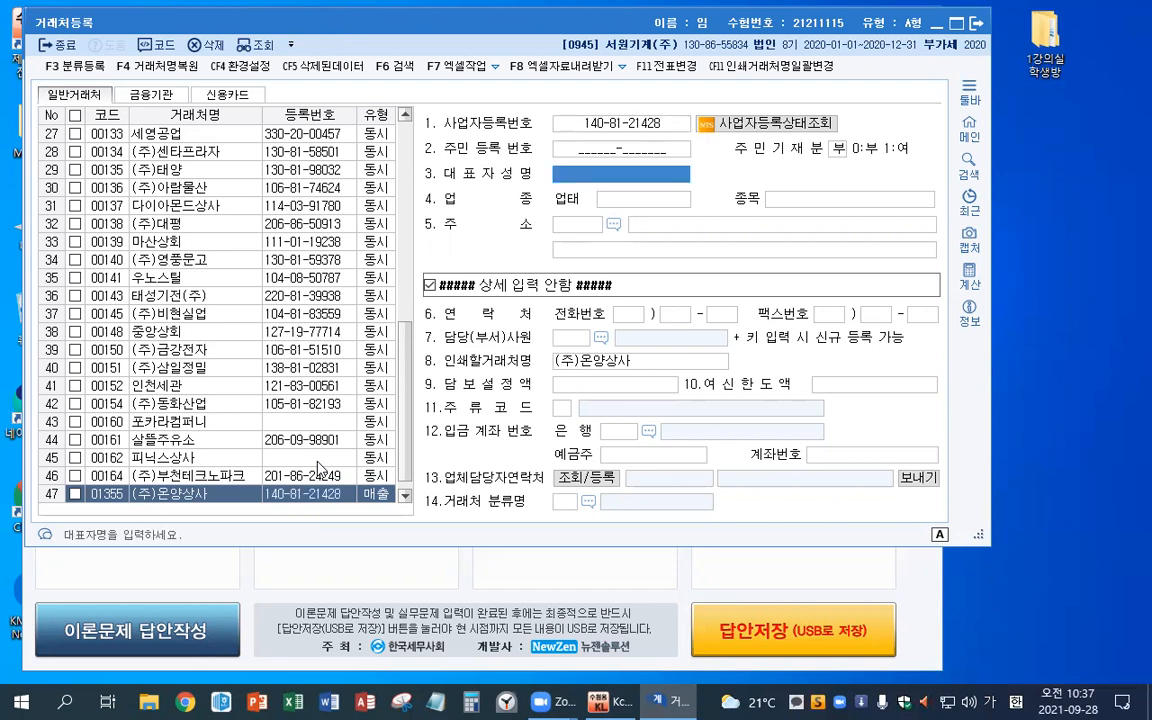
{"action": "type", "text": "오은실"}
{"action": "key", "text": "Return"}
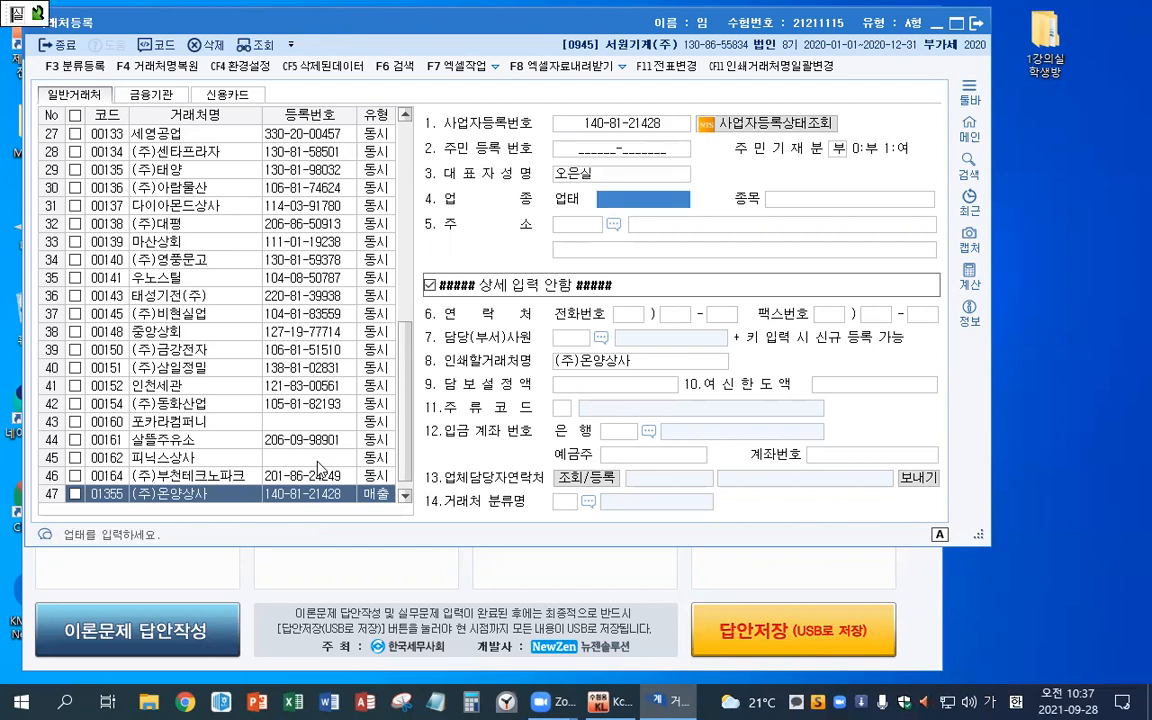
Set the business type (업태) of (주)온양상사 to 제조 and its item (종목) to 소형가전.
{"action": "type", "text": "제조"}
{"action": "key", "text": "Return"}
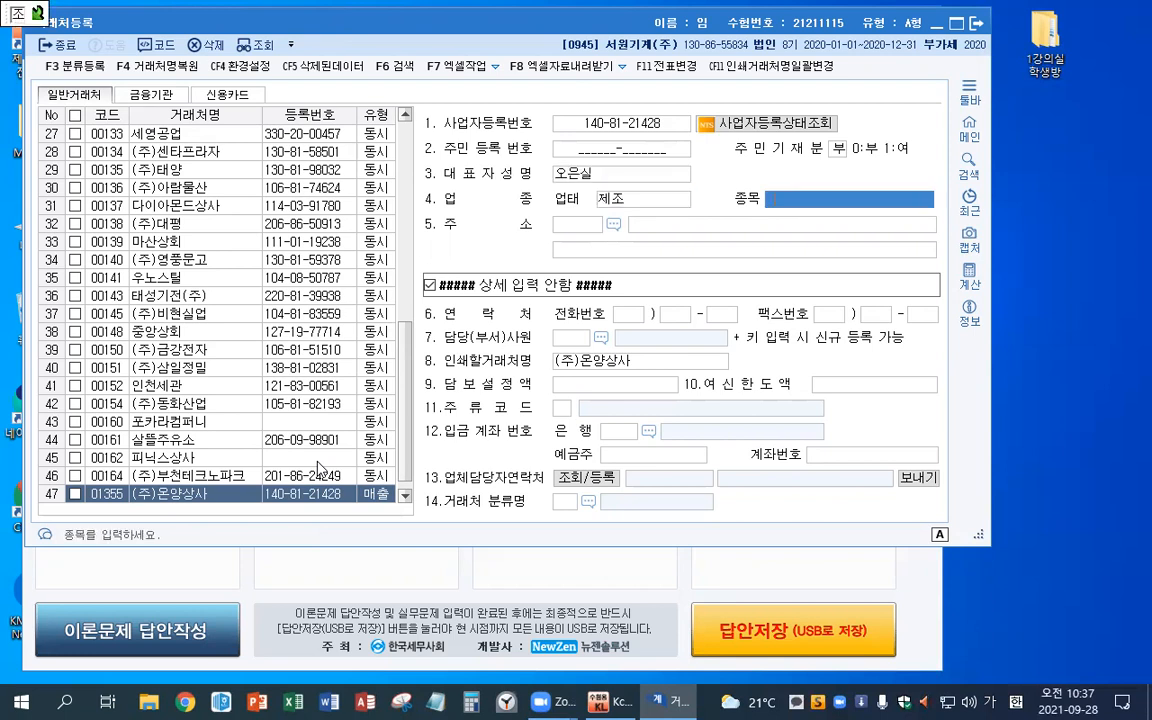
{"action": "type", "text": "소형가"}
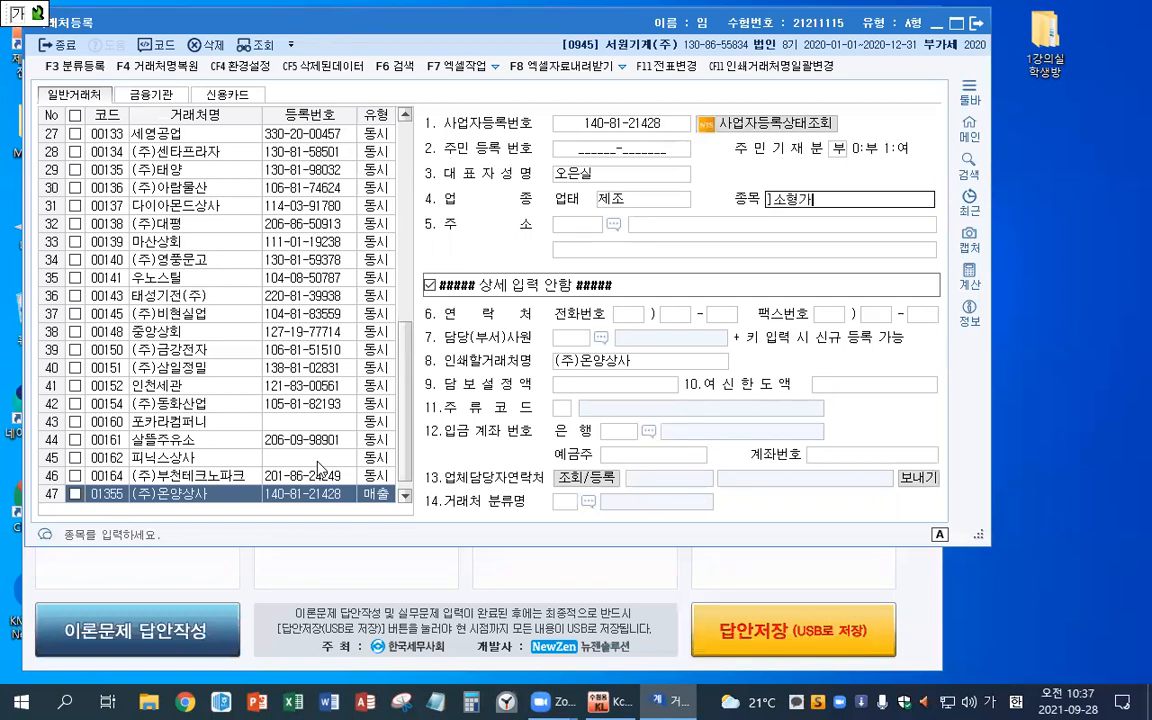
{"action": "key", "text": "BackSpace"}
{"action": "key", "text": "BackSpace"}
{"action": "key", "text": "BackSpace"}
{"action": "type", "text": "서"}
{"action": "key", "text": "BackSpace"}
{"action": "type", "text": "소형가전"}
{"action": "key", "text": "Return"}
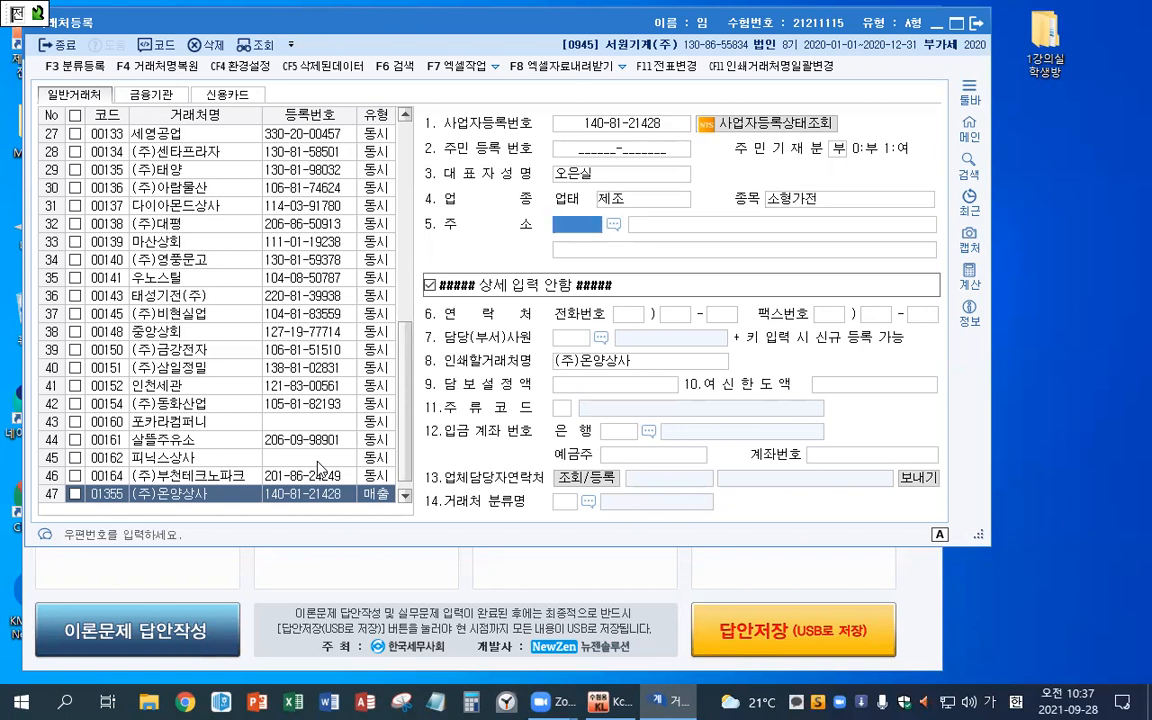
Try to look up the postal code of (주)온양상사 by its street address.
{"action": "key", "text": "F2"}
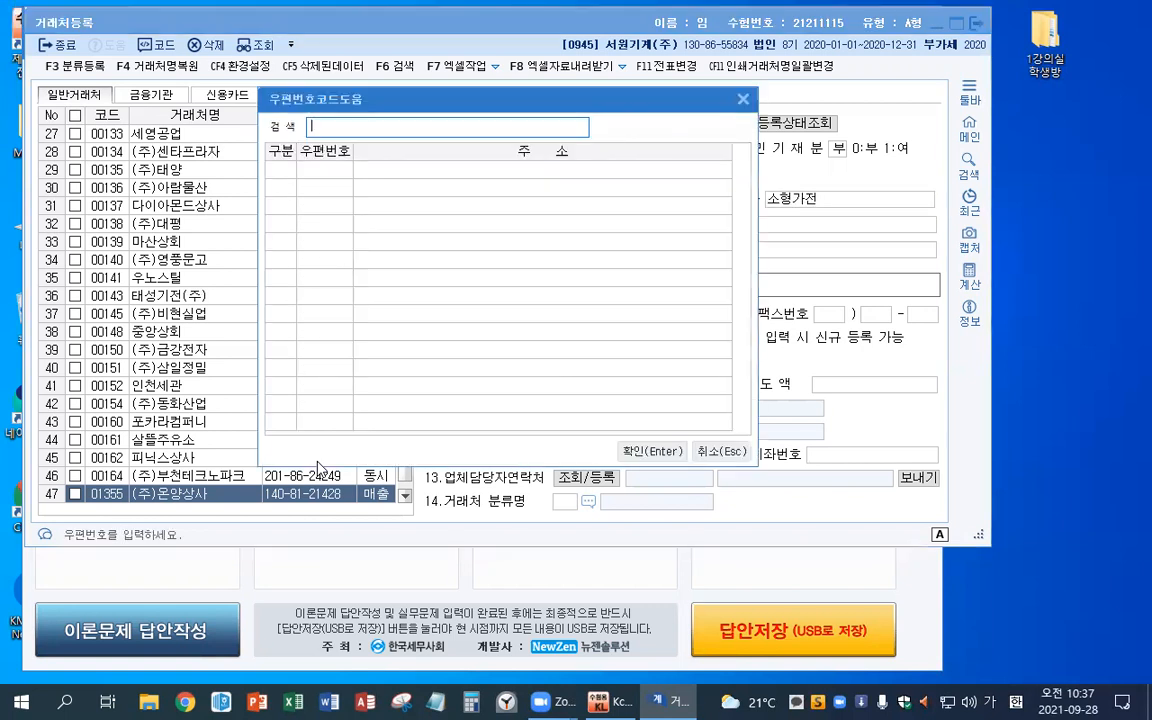
{"action": "type", "text": "정왕대로 233번길 12"}
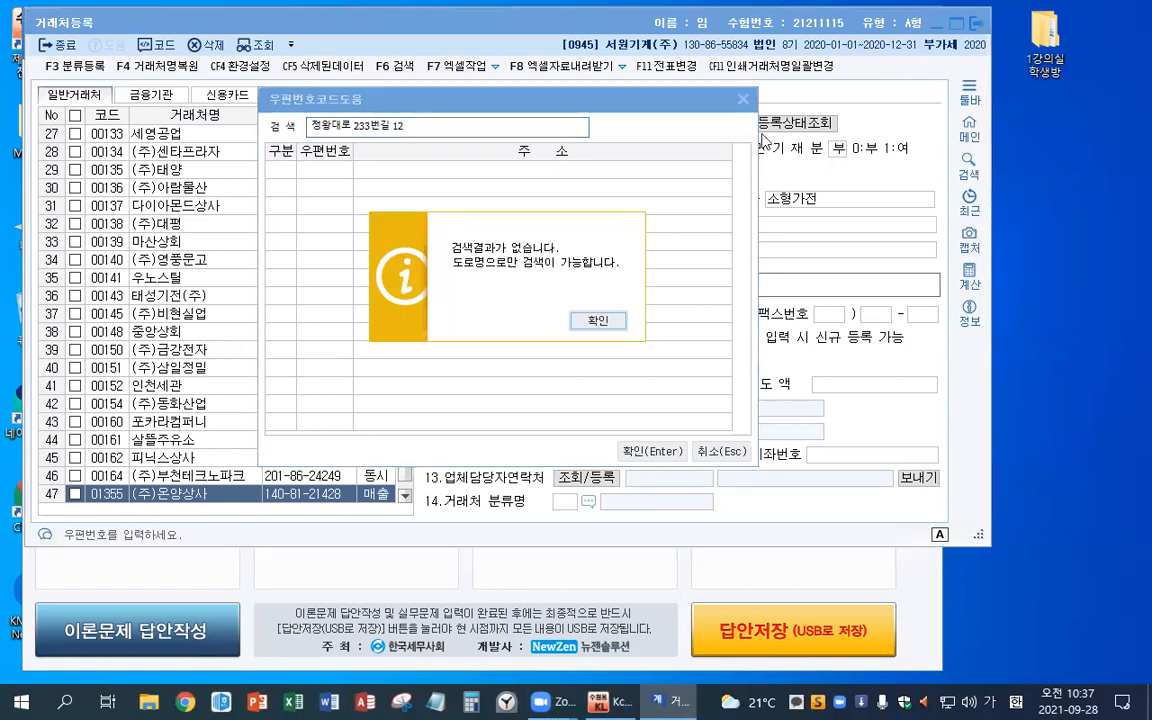
{"action": "left_click", "coordinate": [597, 322]}
{"action": "left_click", "coordinate": [743, 99]}
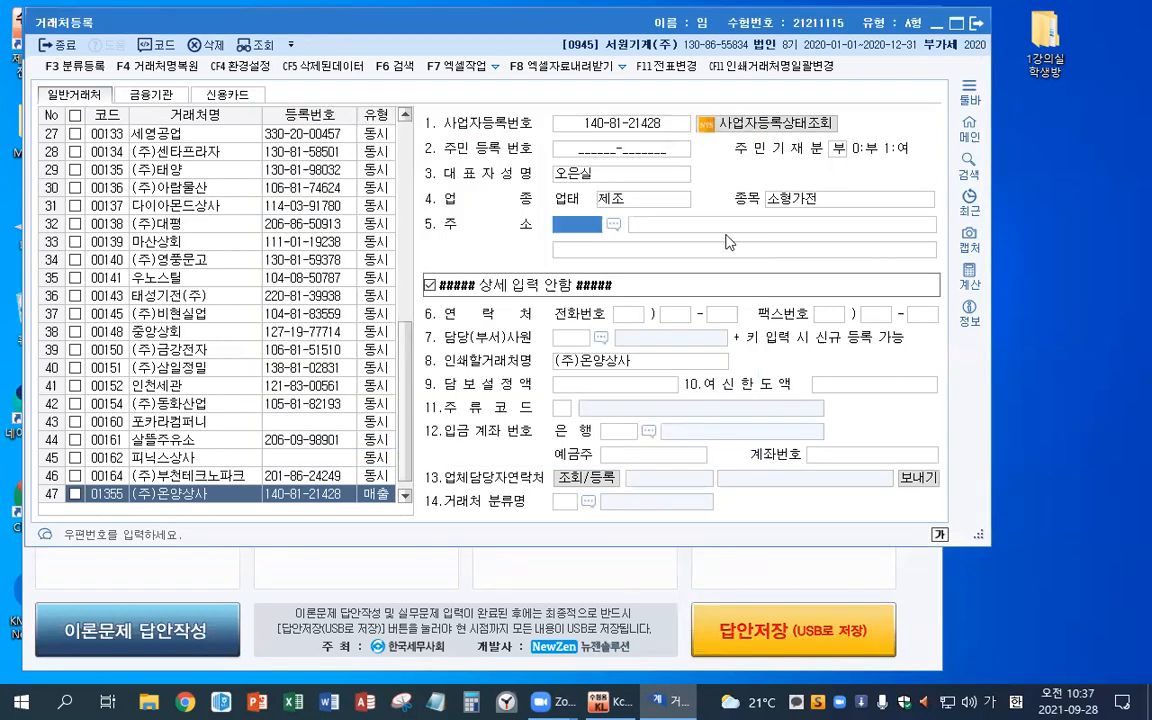
Enter the business address of (주)온양상사 without a postal code and close 거래처등록.
{"action": "left_click", "coordinate": [710, 226]}
{"action": "type", "text": "경기 시혜"}
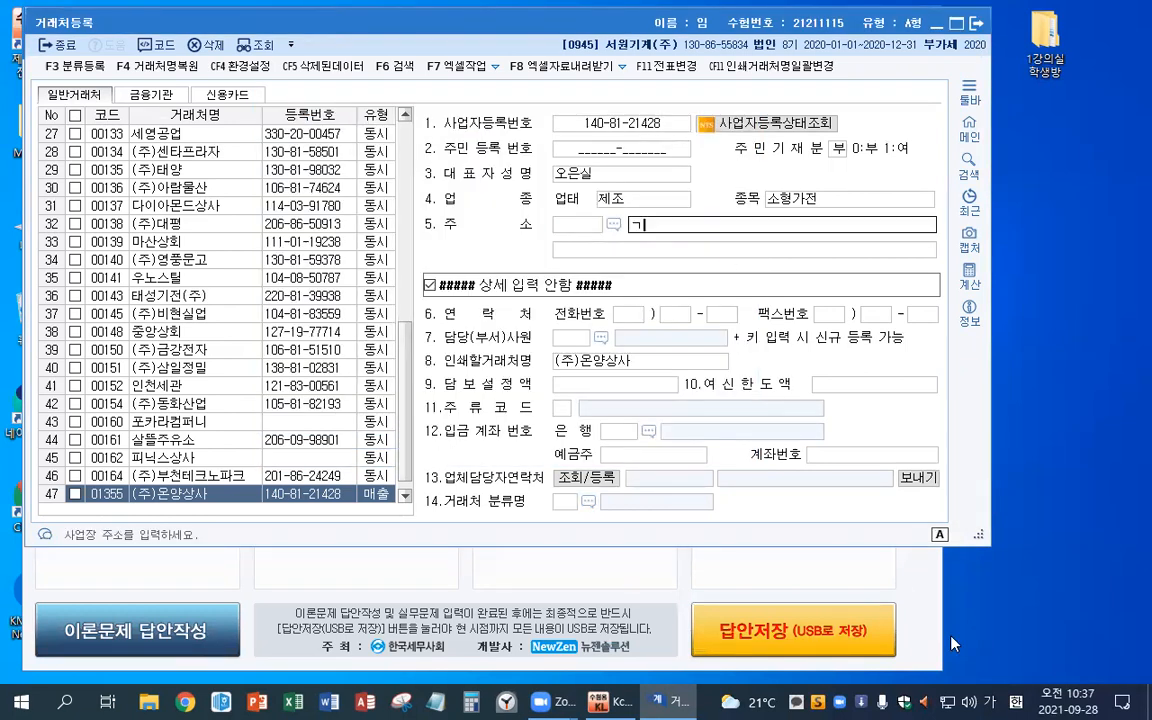
{"action": "key", "text": "BackSpace"}
{"action": "type", "text": "흥"}
{"action": "type", "text": " 전와"}
{"action": "type", "text": "ㅇ대로"}
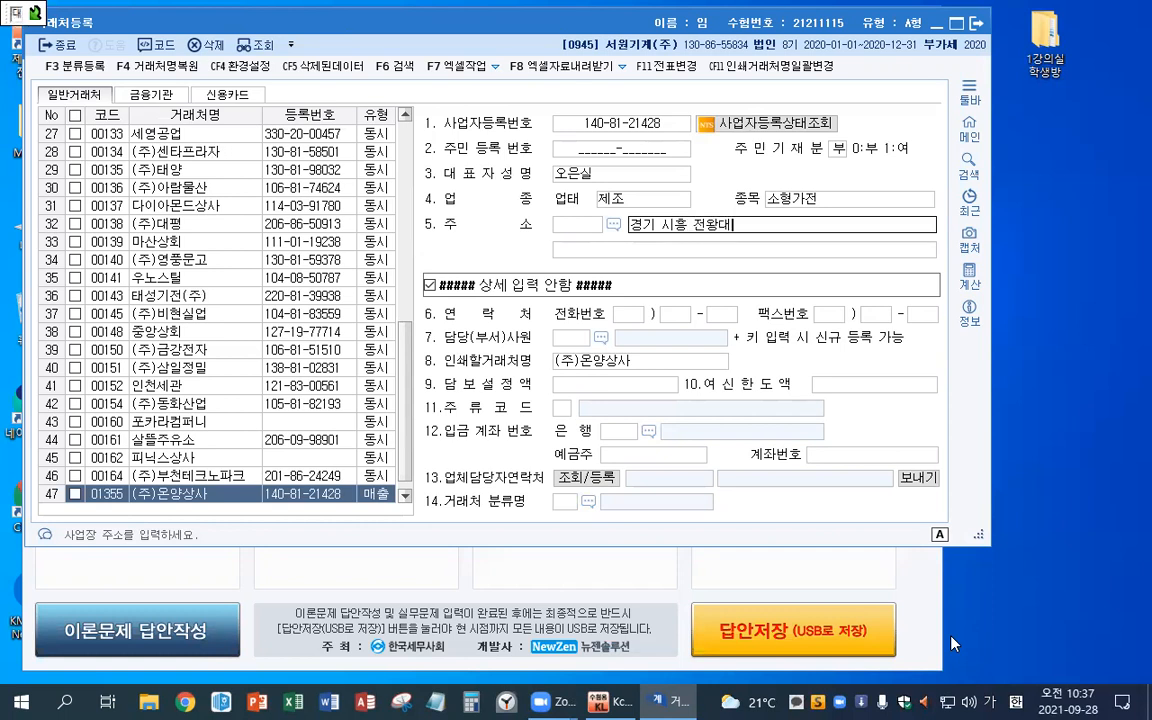
{"action": "key", "text": "BackSpace"}
{"action": "key", "text": "BackSpace"}
{"action": "key", "text": "BackSpace"}
{"action": "key", "text": "BackSpace"}
{"action": "key", "text": "BackSpace"}
{"action": "type", "text": "정왕대로 233번길 12"}
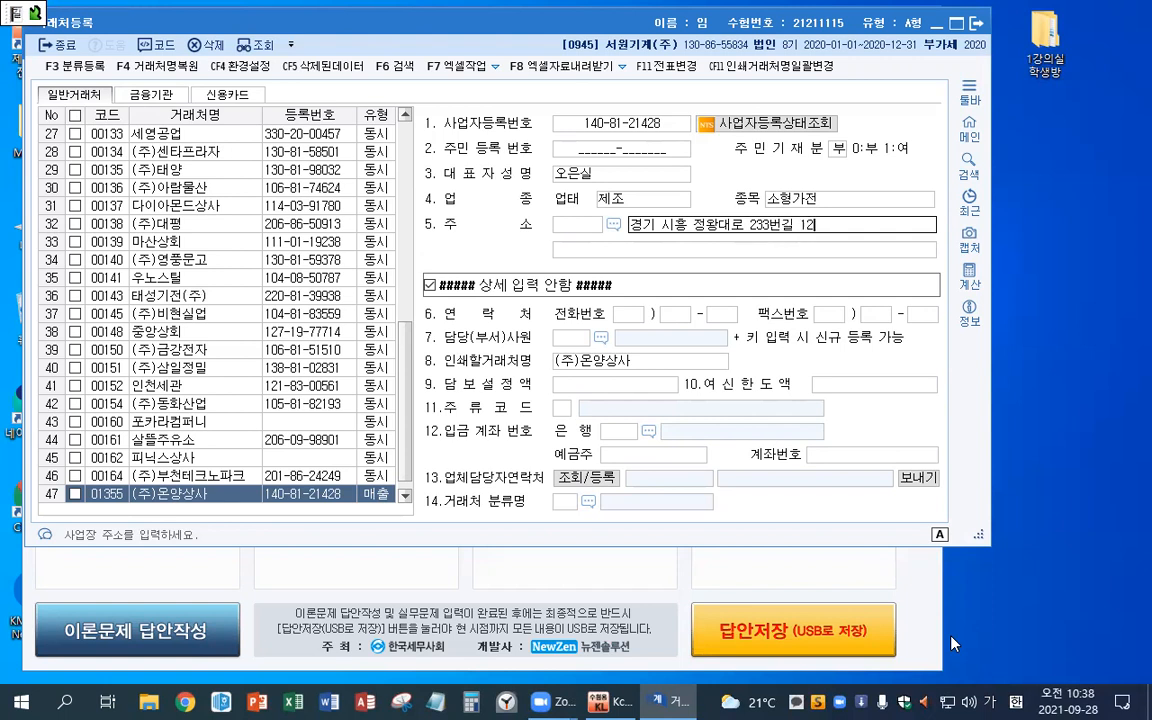
{"action": "key", "text": "Return"}
{"action": "key", "text": "Up"}
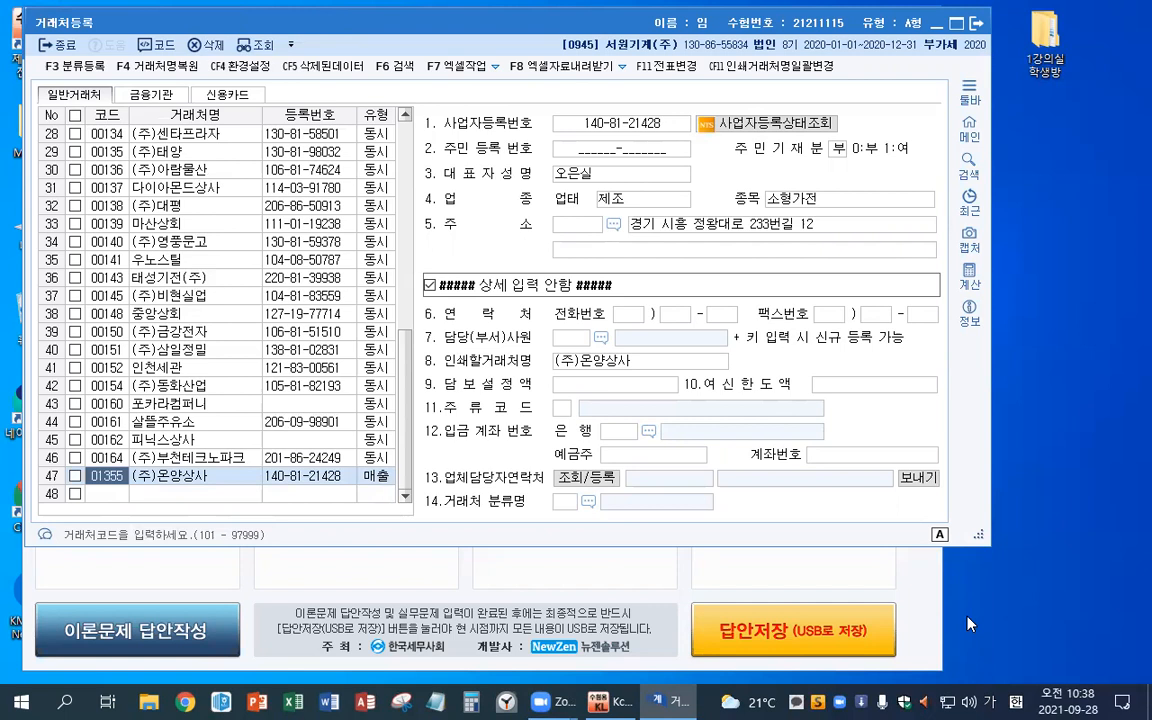
{"action": "key", "text": "Escape"}
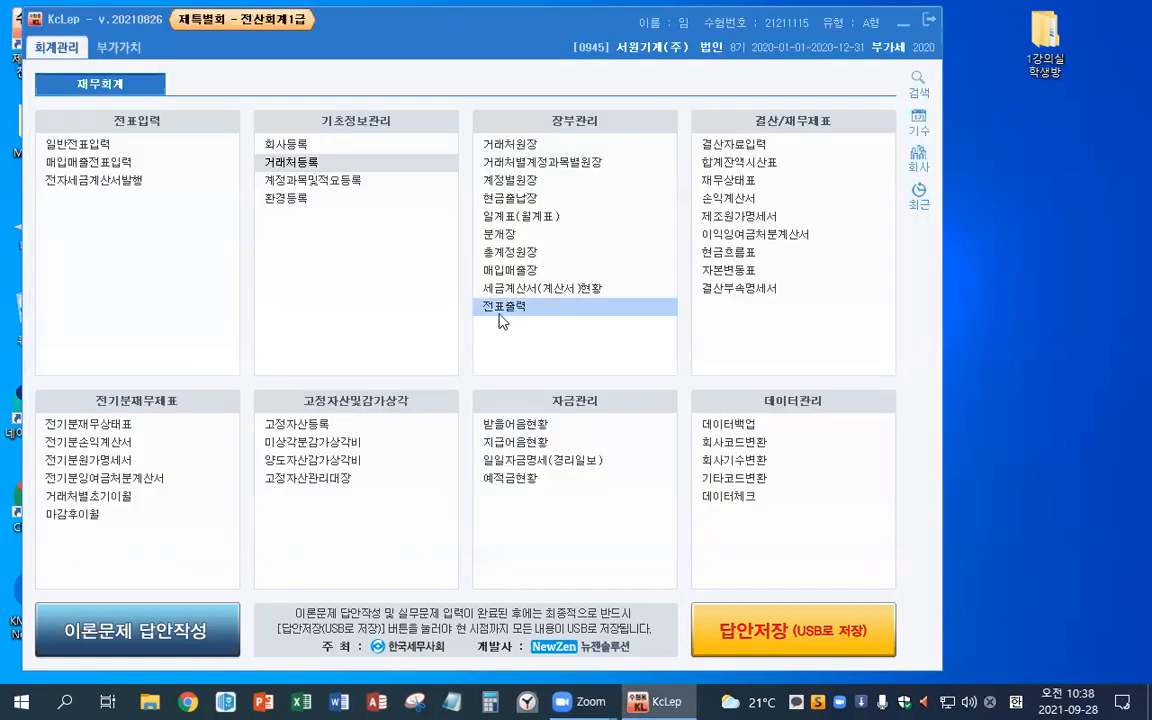
Find the account 미지급금 (0253) in 계정과목및적요등록.
{"action": "left_click", "coordinate": [345, 182]}
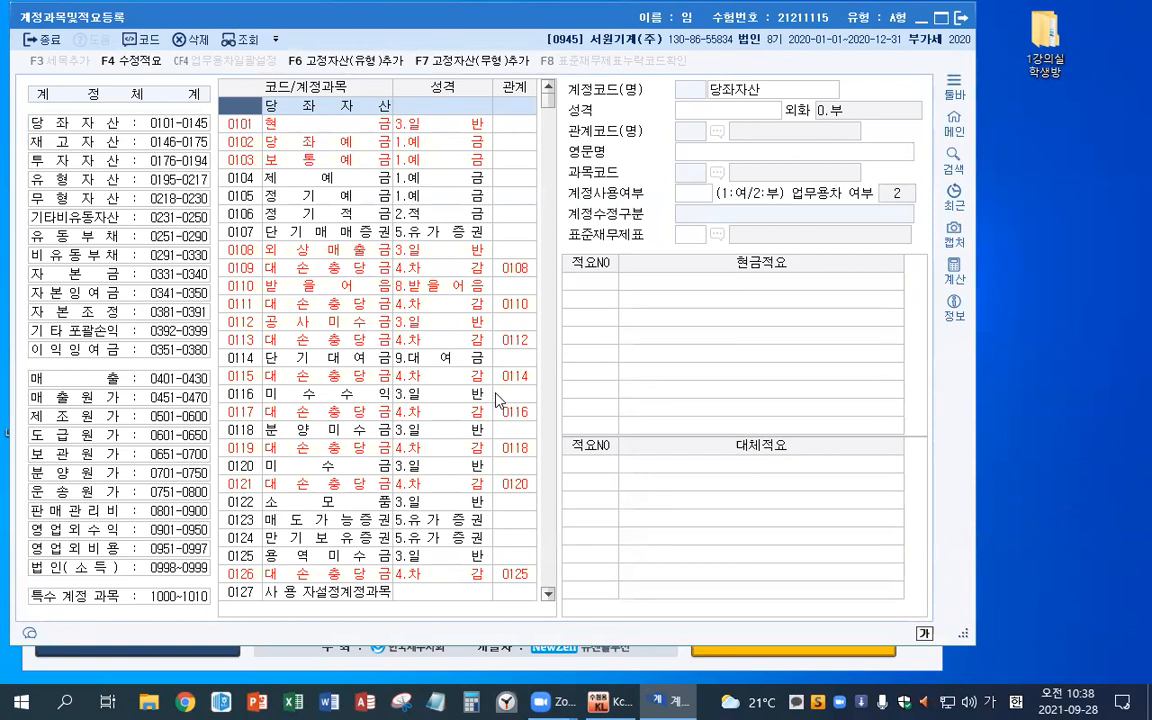
{"action": "key", "text": "ctrl+f"}
{"action": "type", "text": "미지급"}
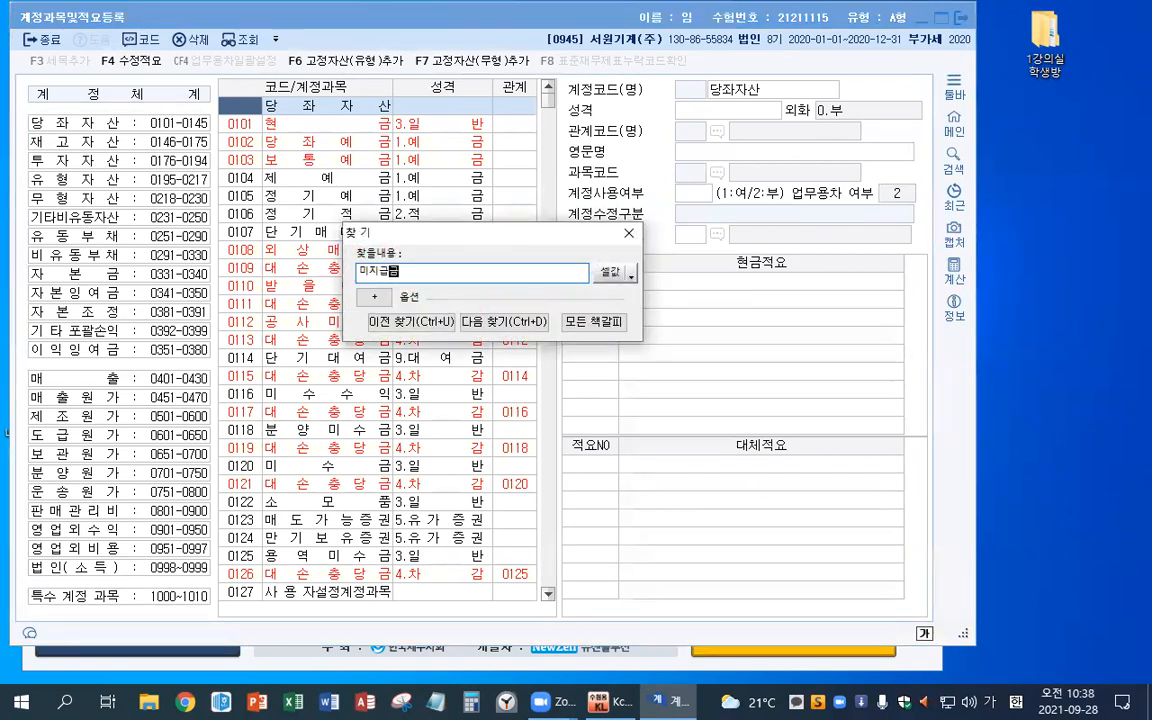
{"action": "type", "text": "금"}
{"action": "key", "text": "Return"}
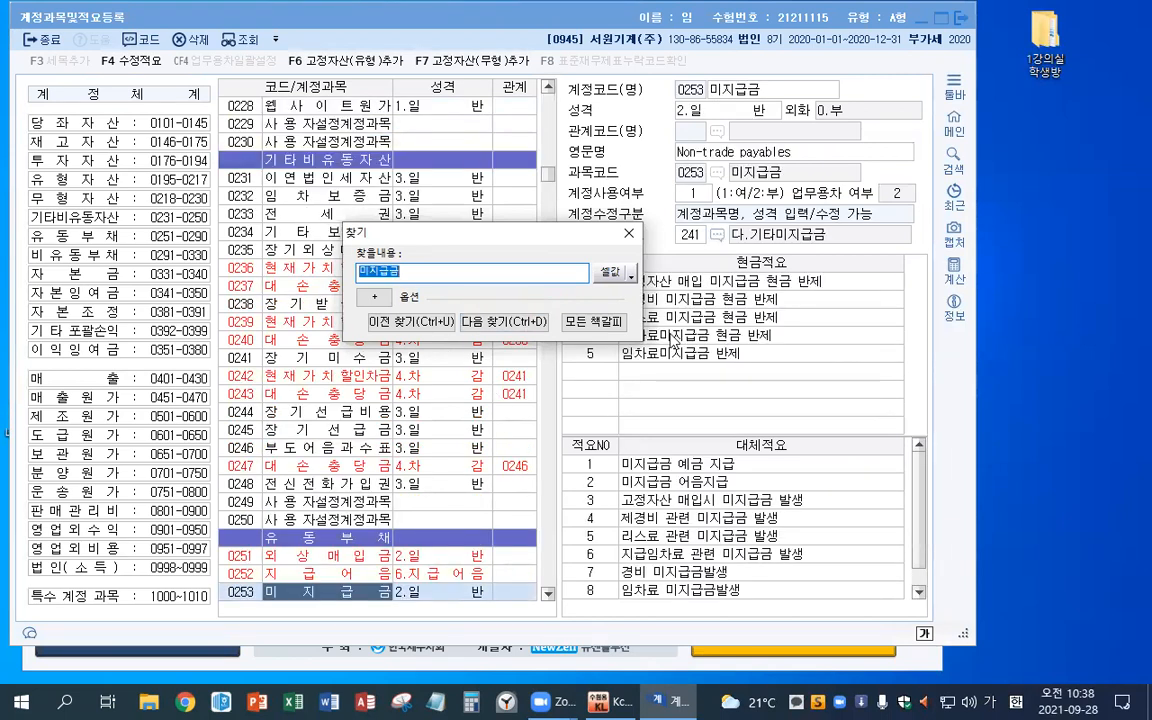
{"action": "key", "text": "Escape"}
{"action": "scroll", "coordinate": [470, 395], "scroll_direction": "down", "scroll_amount": 6}
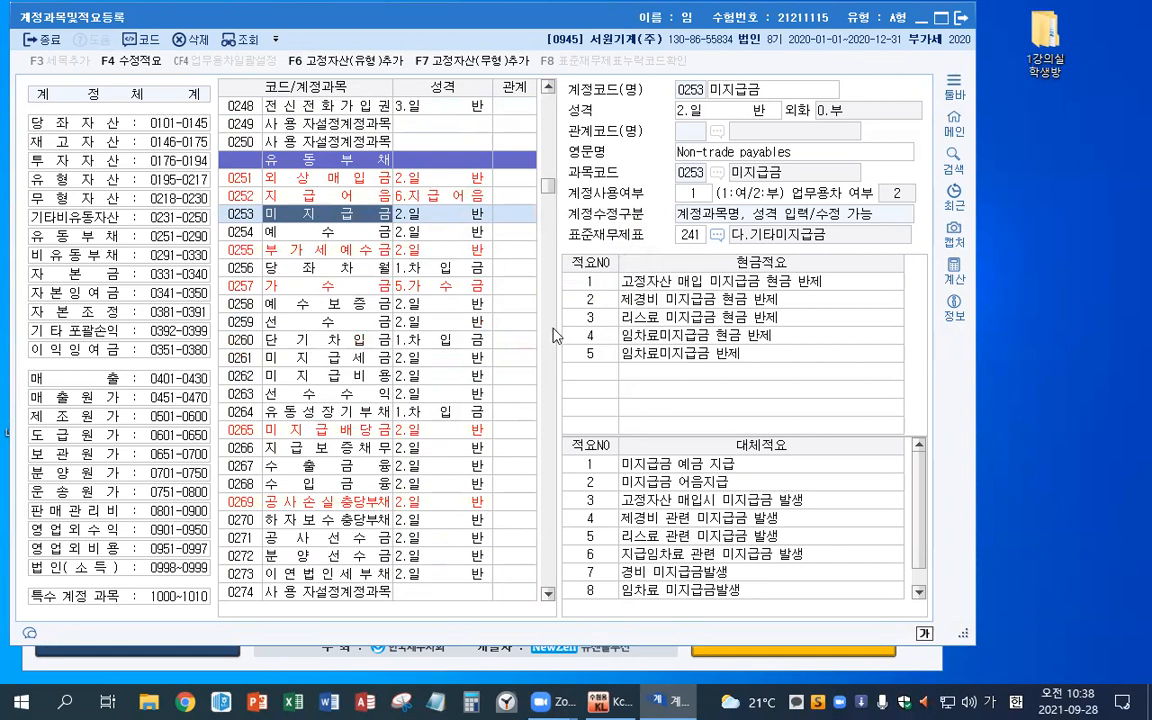
Add transfer description (대체적요) number 9, 비품구입시 미지급금 발생, to the 미지급금 account and close 계정과목및적요등록.
{"action": "scroll", "coordinate": [600, 480], "scroll_direction": "down", "scroll_amount": 1}
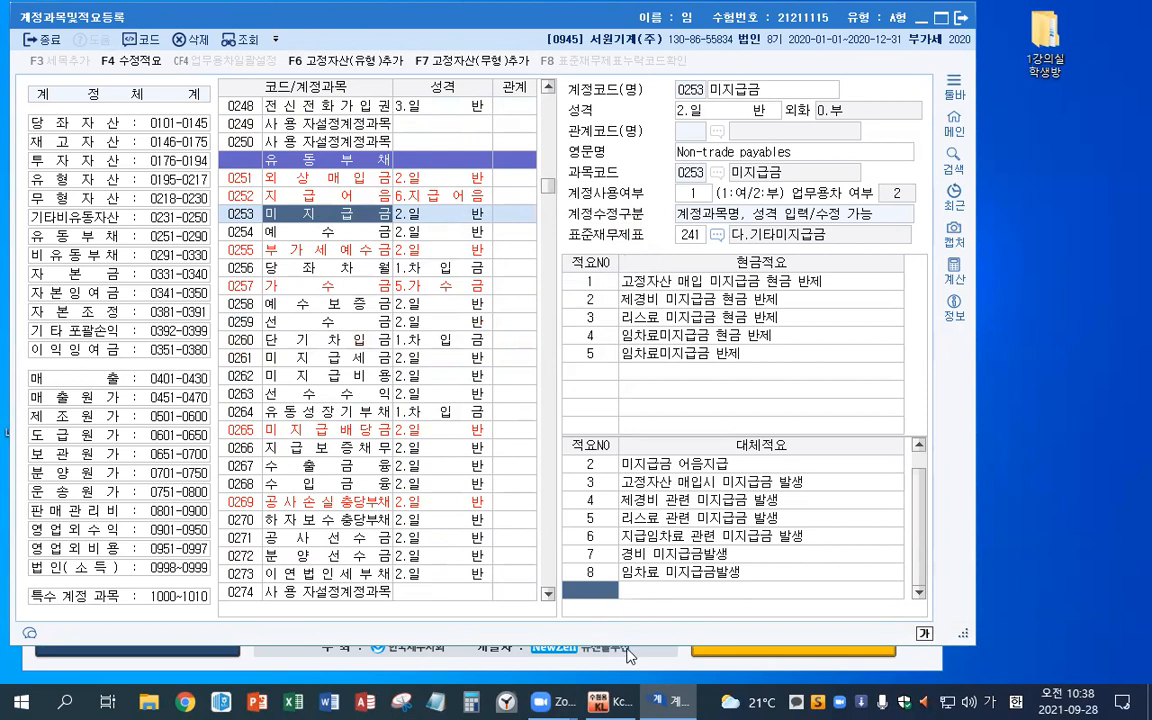
{"action": "left_click_drag", "start_coordinate": [627, 645], "coordinate": [627, 540]}
{"action": "scroll", "coordinate": [700, 480], "scroll_direction": "down", "scroll_amount": 5}
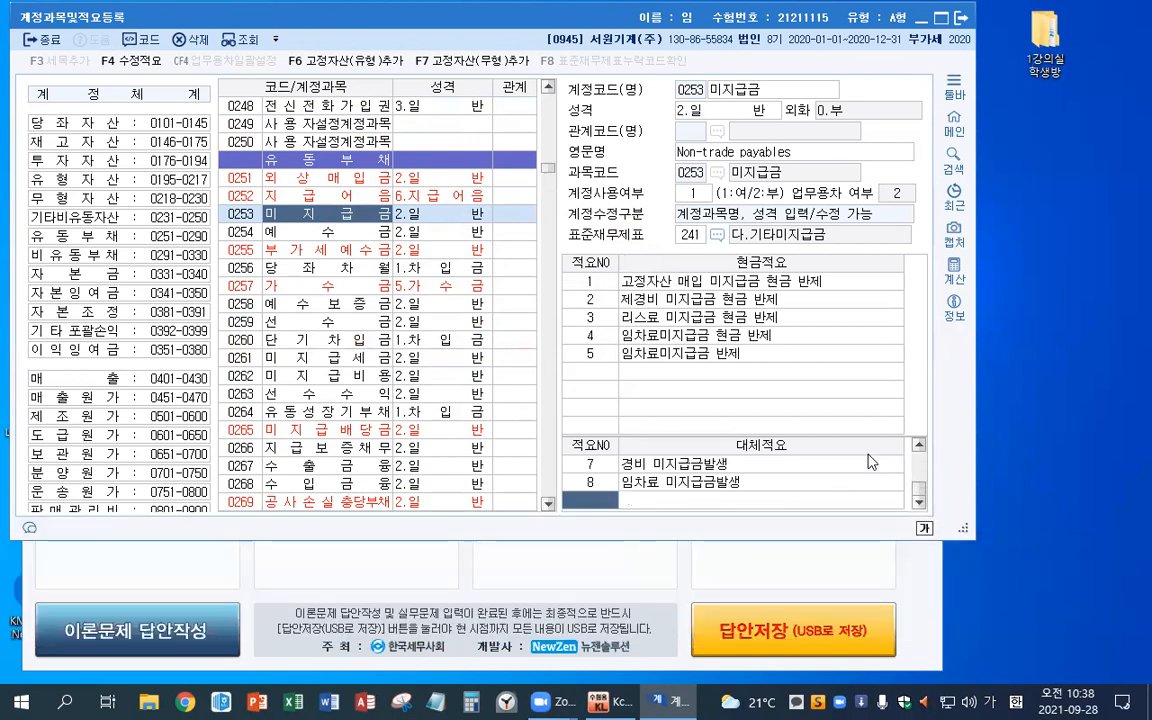
{"action": "key", "text": "Return"}
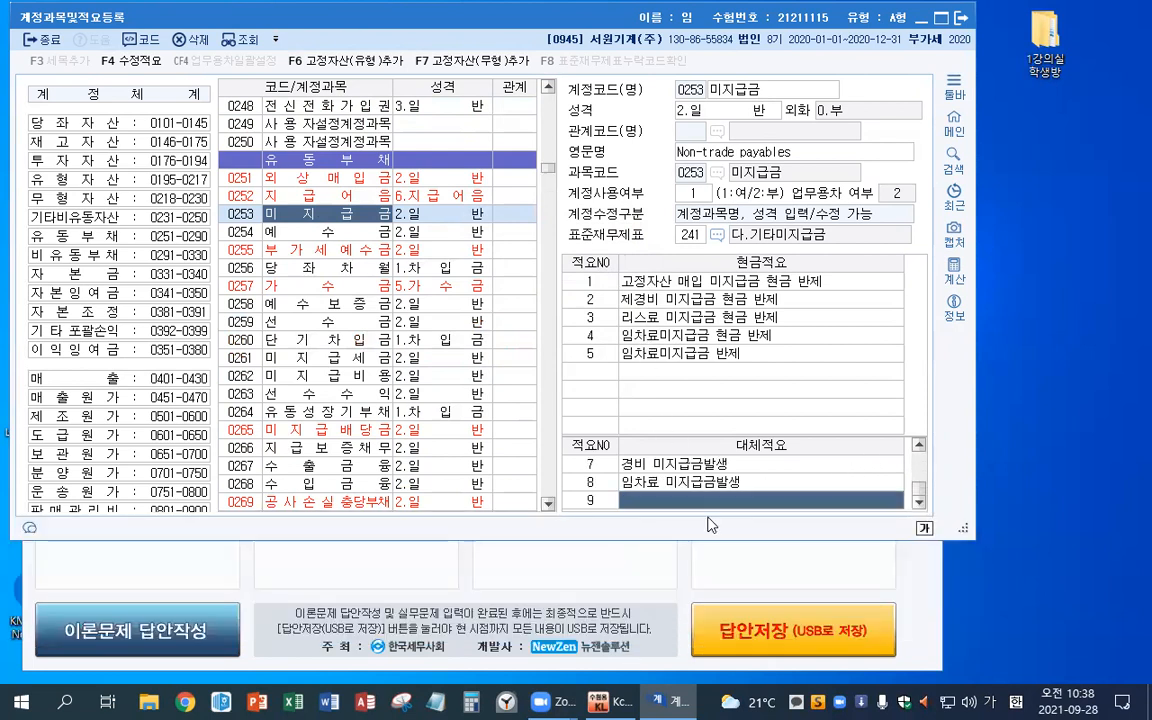
{"action": "type", "text": "비"}
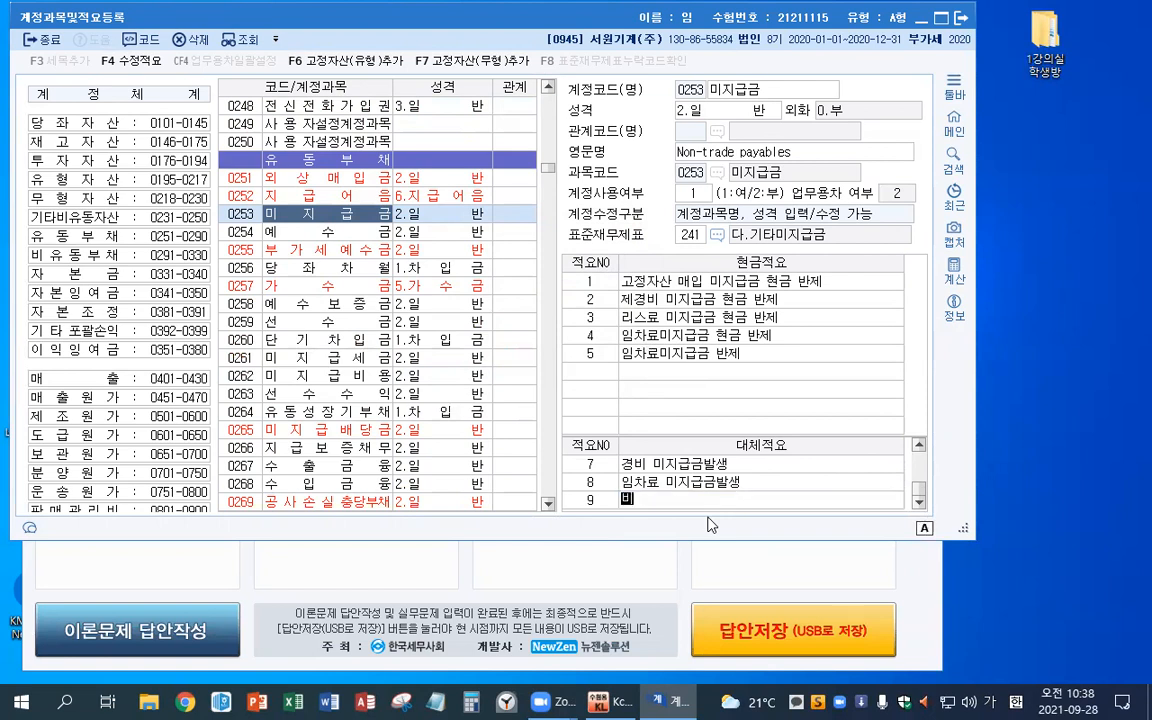
{"action": "type", "text": "품구입시 미지급금 ㅂ"}
{"action": "type", "text": "ㅏㄹ생"}
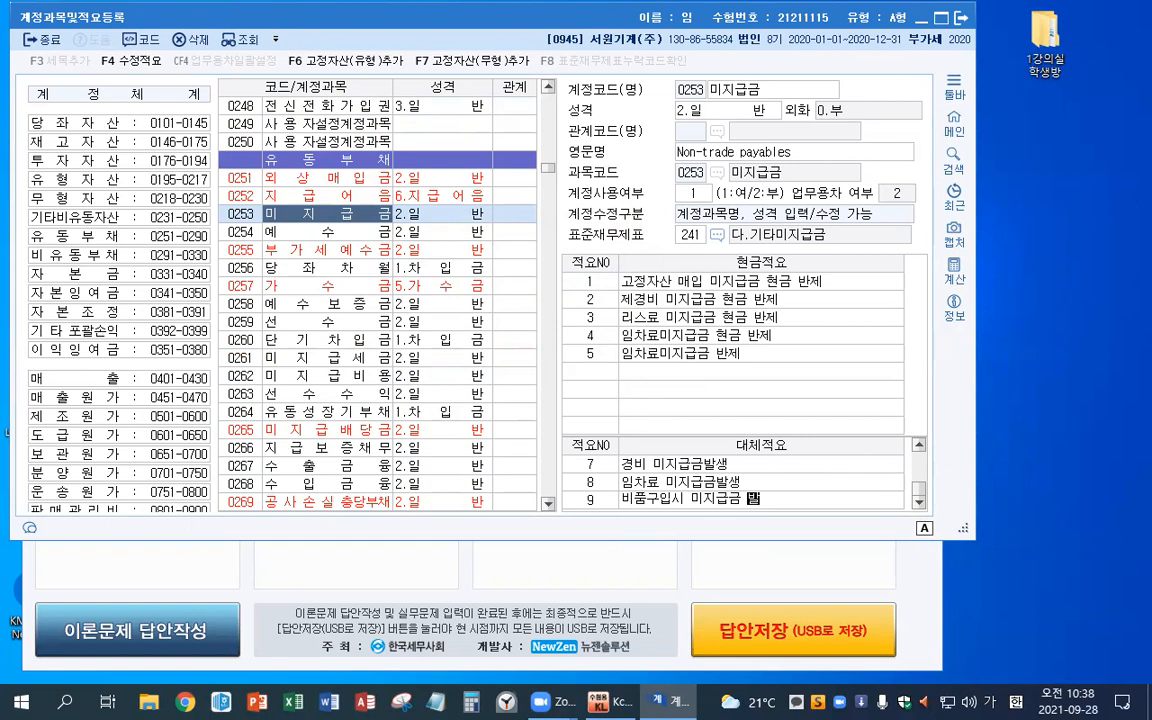
{"action": "key", "text": "Return"}
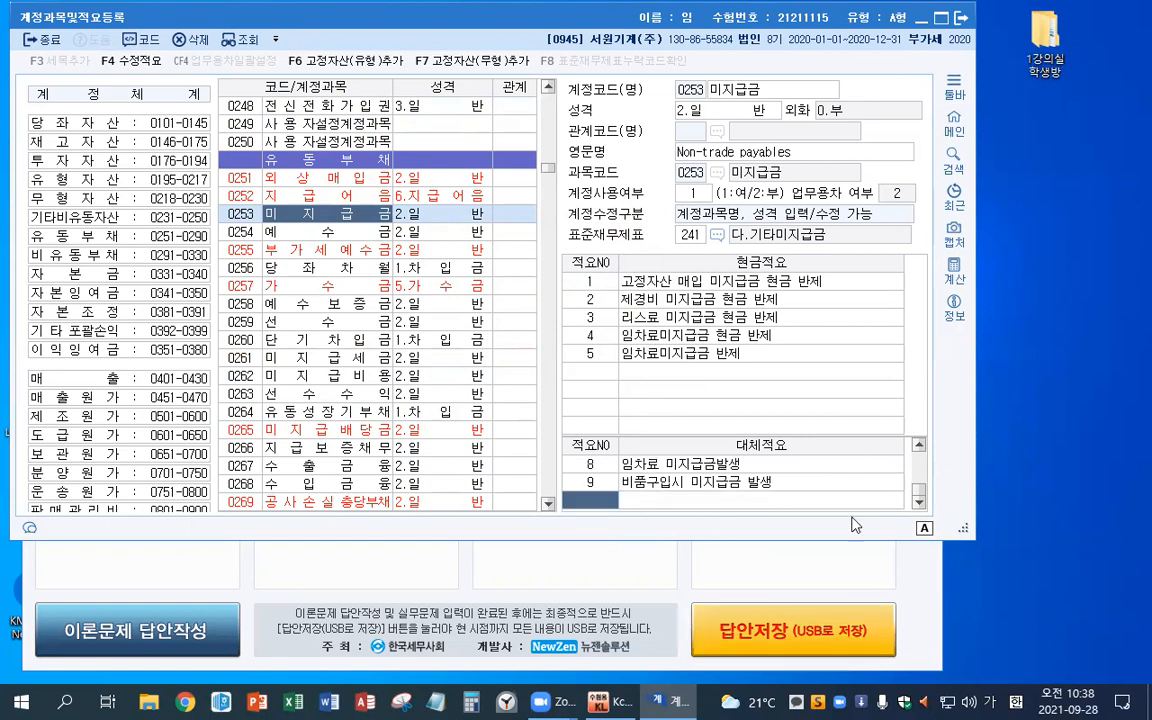
{"action": "left_click_drag", "start_coordinate": [817, 584], "coordinate": [817, 586]}
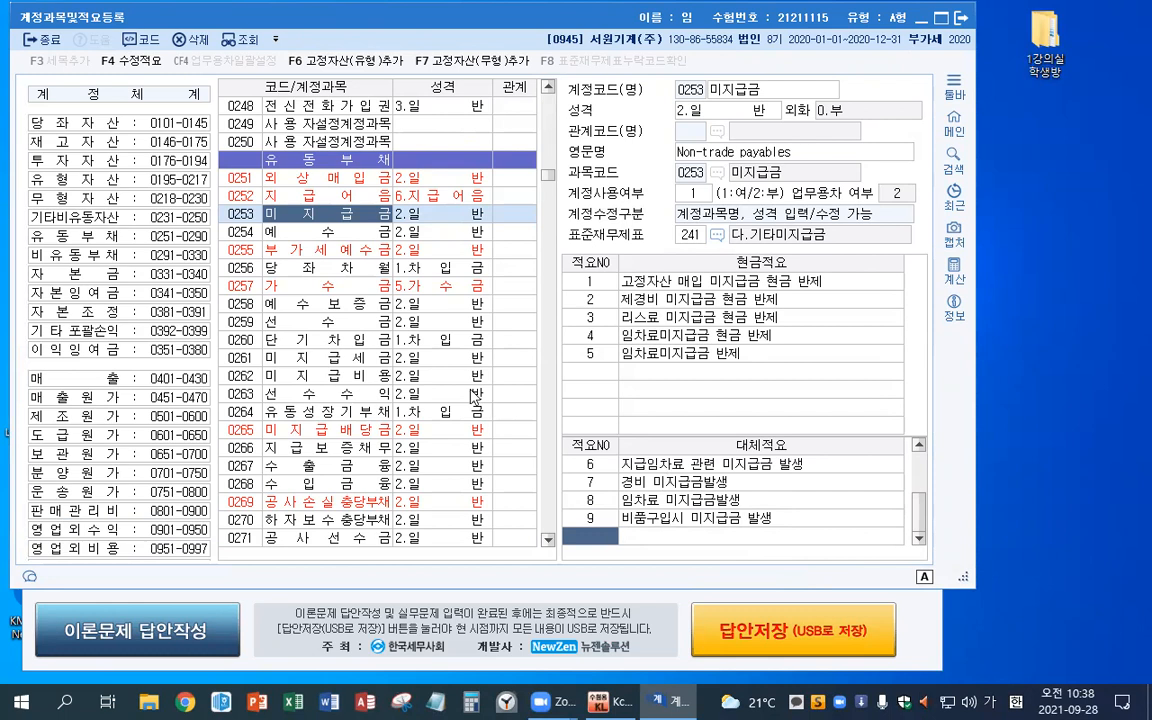
{"action": "left_click", "coordinate": [260, 216]}
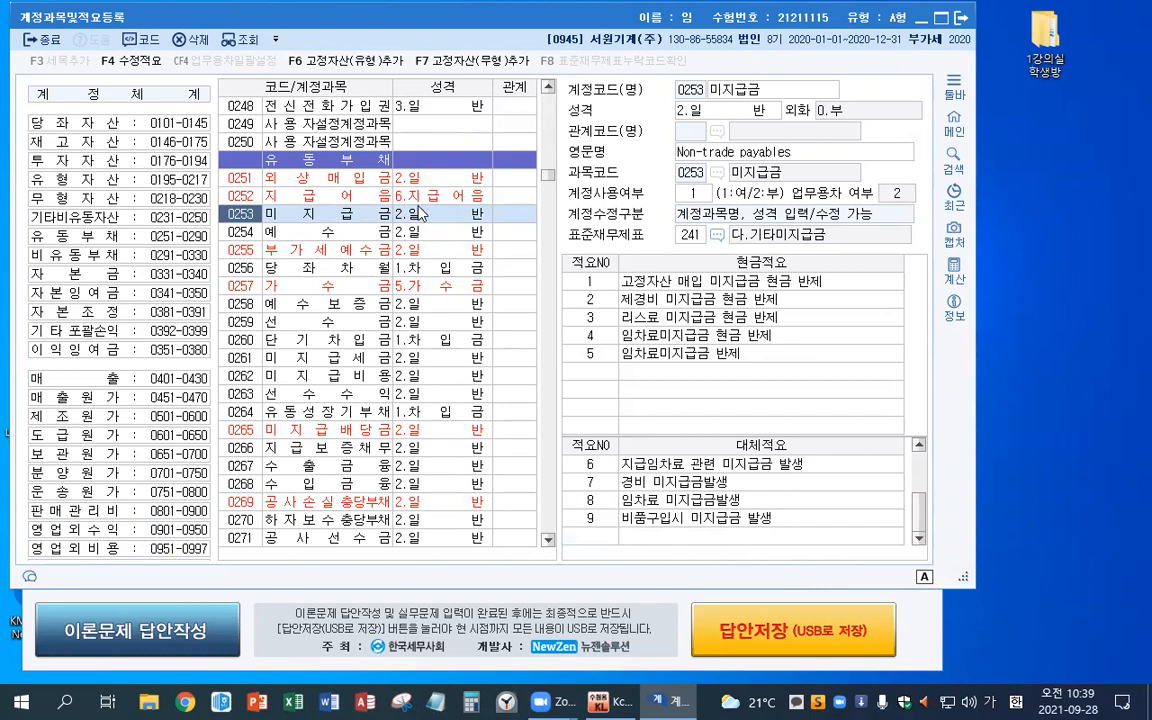
{"action": "key", "text": "Escape"}
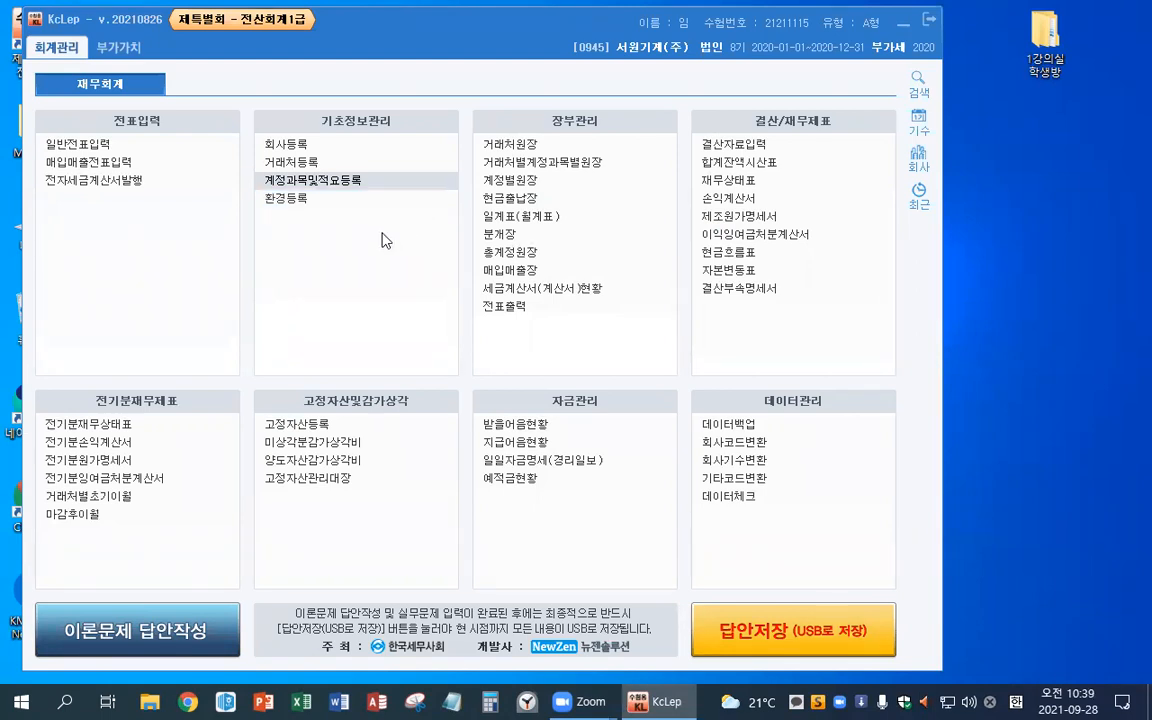
Open 전기분손익계산서 and set the amount of 차량유지비 (0822) to 7,000,000.
{"action": "left_click", "coordinate": [155, 449]}
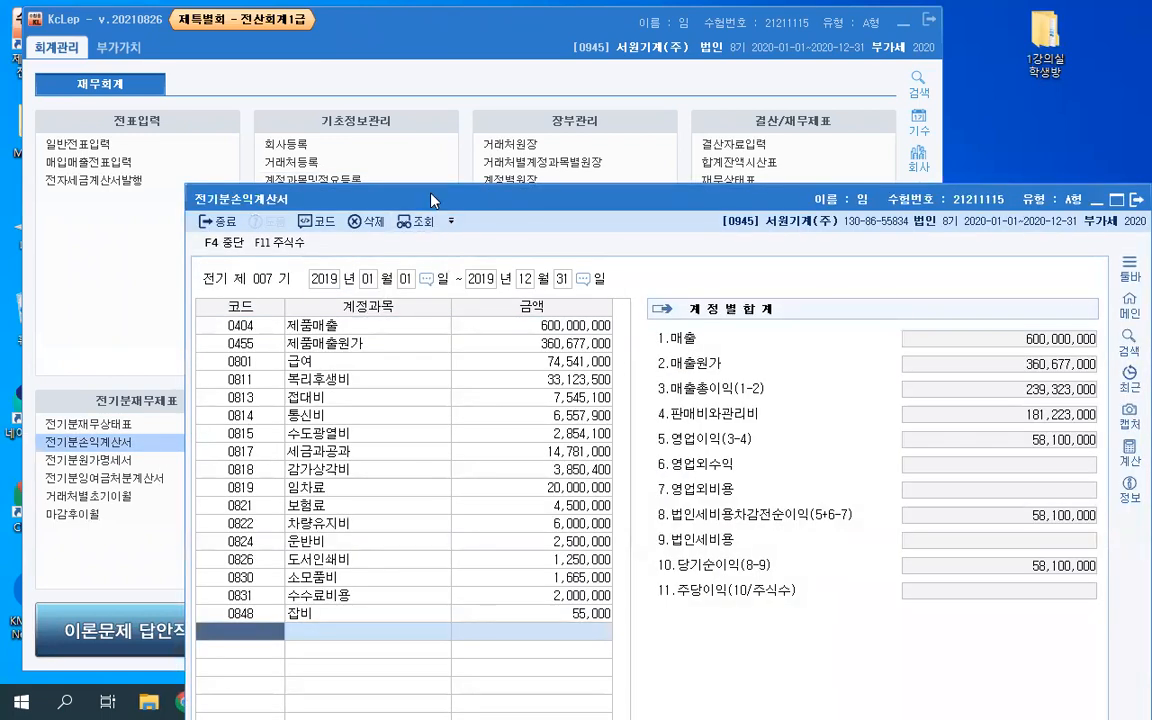
{"action": "left_click_drag", "start_coordinate": [432, 200], "coordinate": [293, 27]}
{"action": "left_click", "coordinate": [398, 351]}
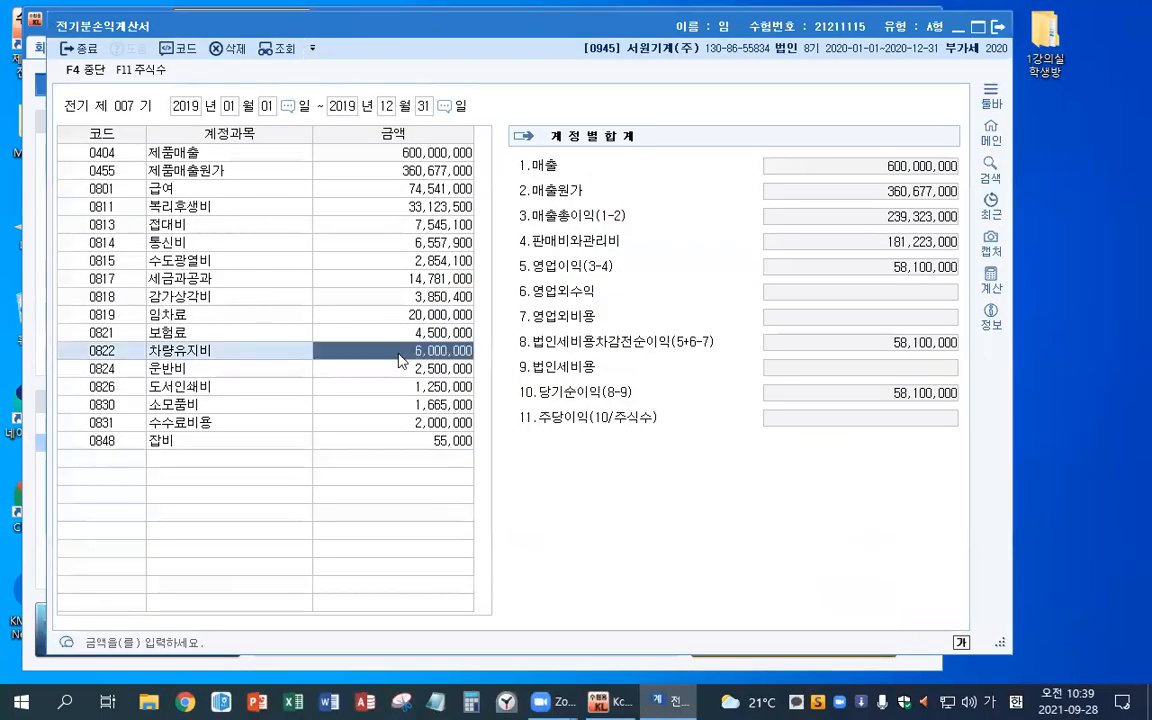
{"action": "type", "text": "7000000"}
{"action": "key", "text": "Return"}
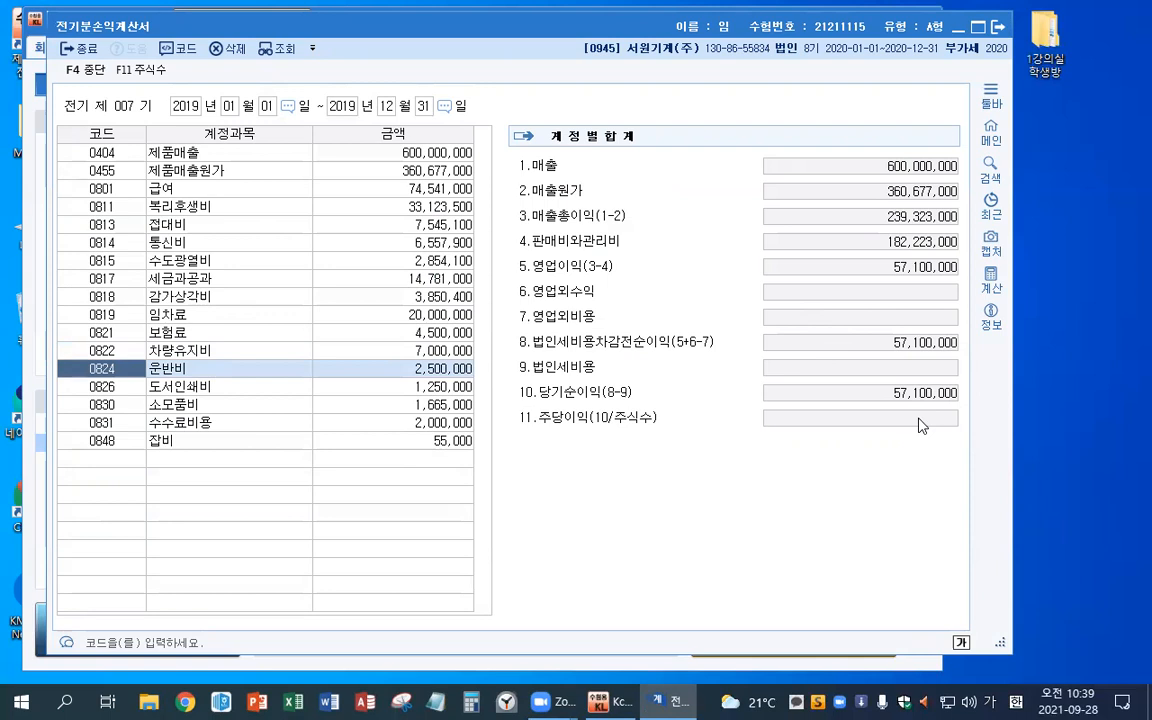
Open 전기분잉여금처분계산서 and set 당기순이익 to 57,100,000.
{"action": "key", "text": "ctrl+Return"}
{"action": "type", "text": "잉"}
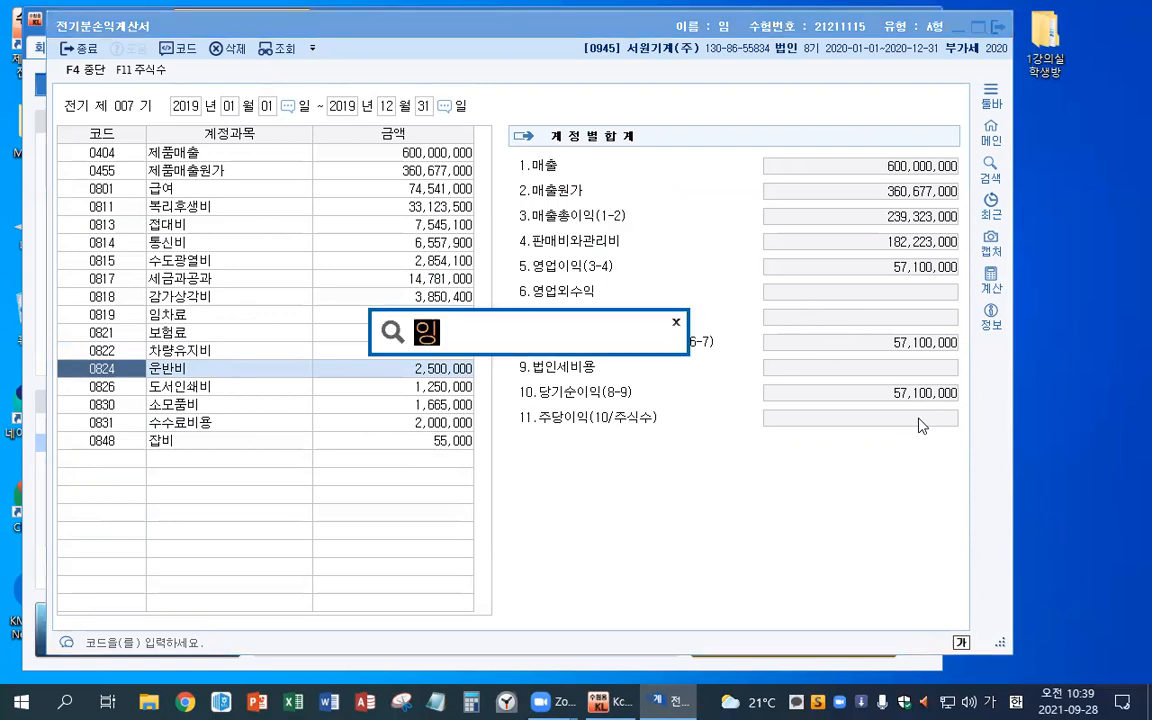
{"action": "key", "text": "Return"}
{"action": "key", "text": "Return"}
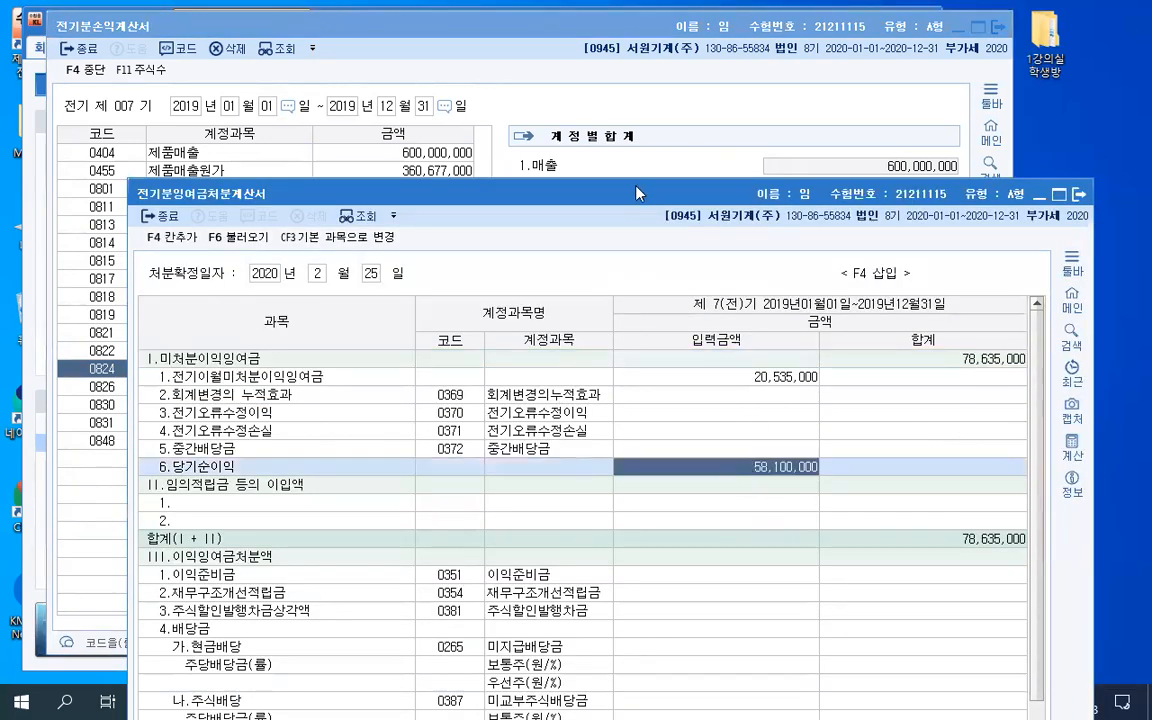
{"action": "type", "text": "57,100,000"}
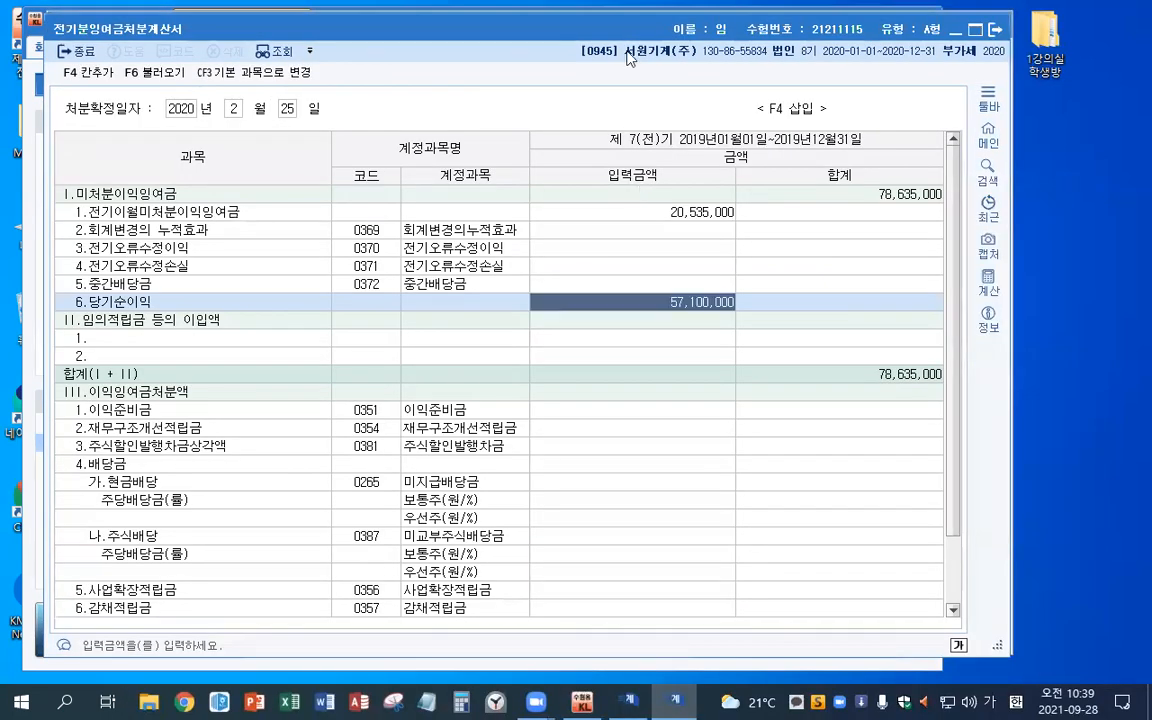
{"action": "key", "text": "Return"}
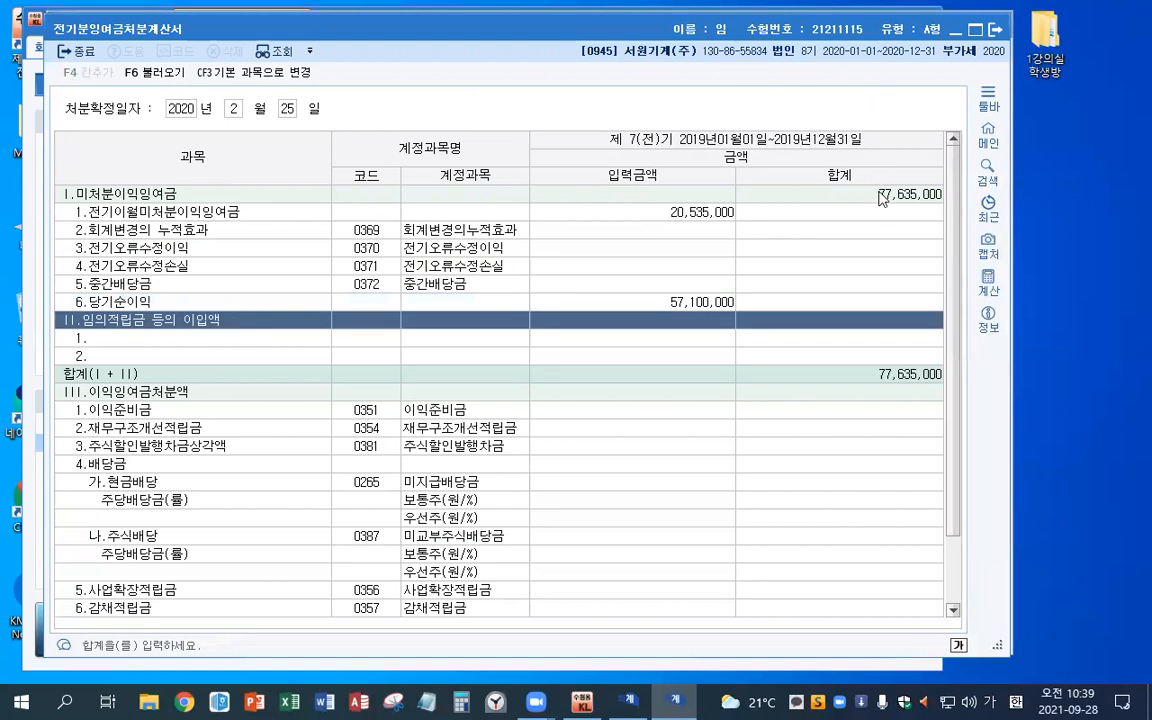
{"action": "left_click", "coordinate": [794, 192]}
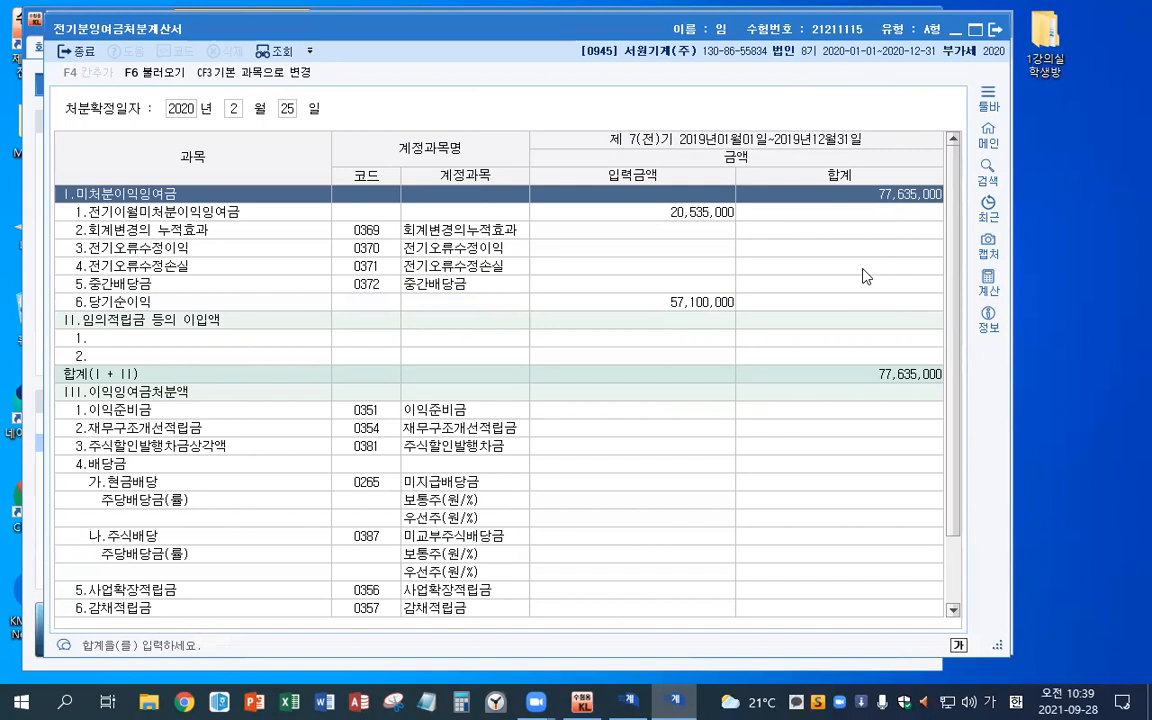
Open 전기분재무상태표 and set the amount of 이월이익잉여금 (0375) to 77,635,000.
{"action": "key", "text": "ctrl+Return"}
{"action": "type", "text": "재"}
{"action": "key", "text": "BackSpace"}
{"action": "key", "text": "BackSpace"}
{"action": "type", "text": "재"}
{"action": "key", "text": "Return"}
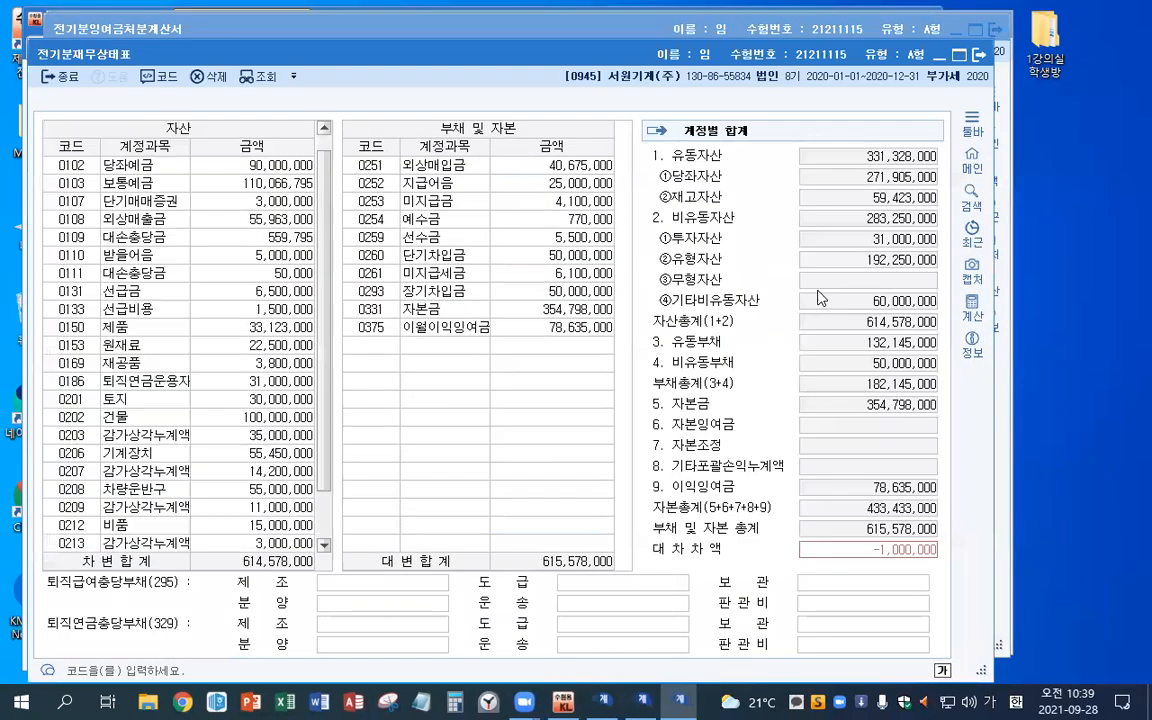
{"action": "left_click", "coordinate": [558, 327]}
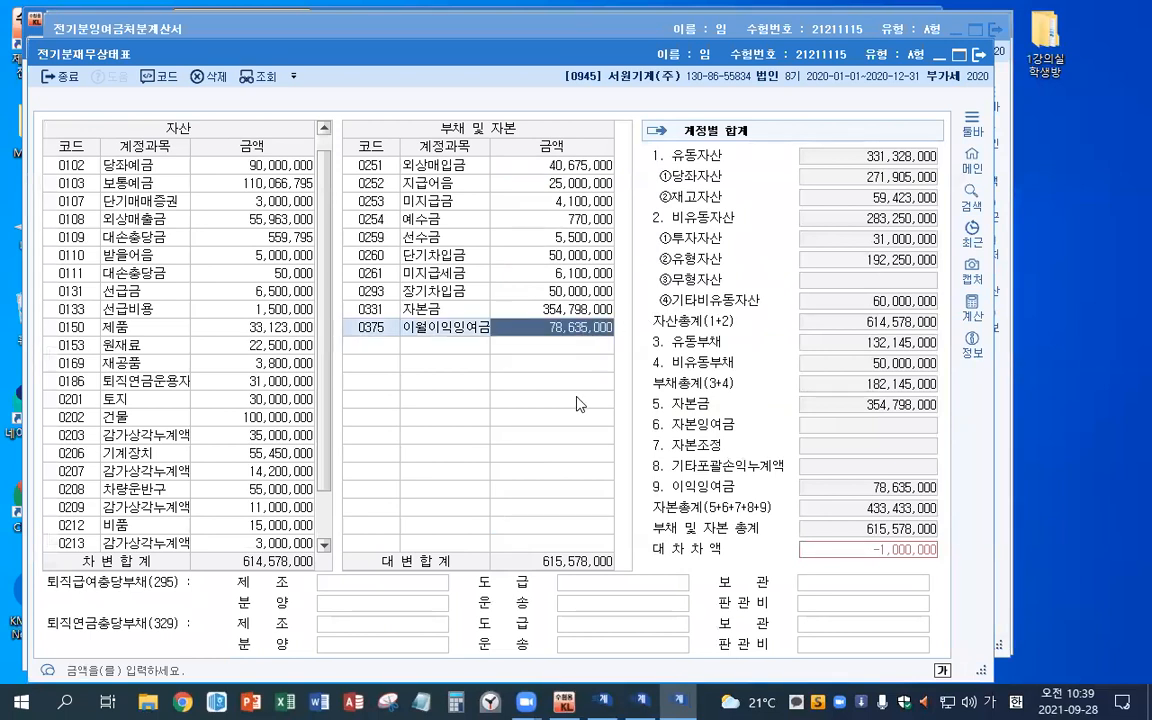
{"action": "type", "text": "77,635,000"}
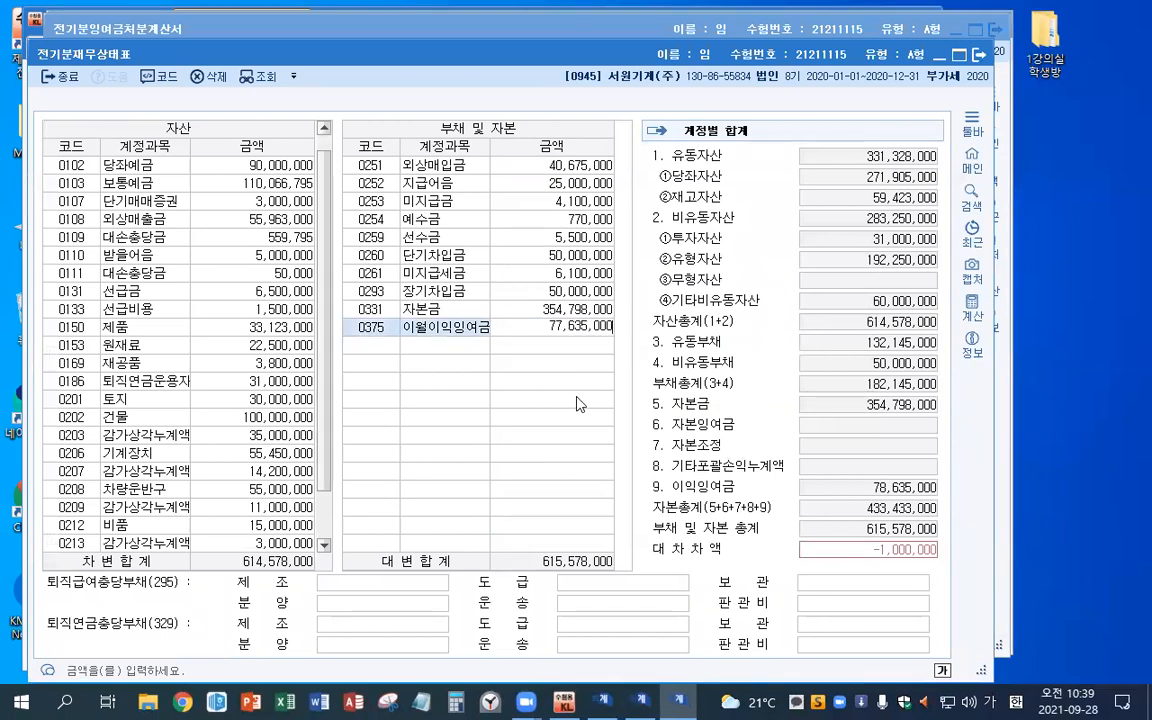
{"action": "key", "text": "Return"}
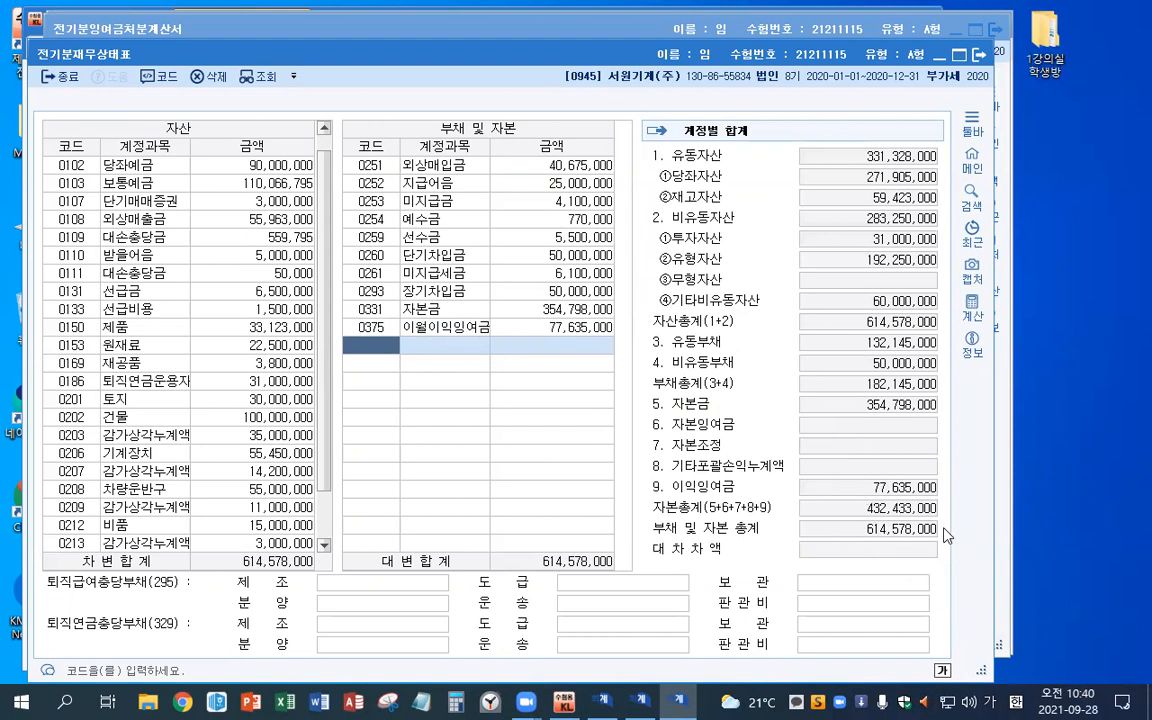
Close all open prior-period statements and return to the main menu.
{"action": "key", "text": "Escape"}
{"action": "key", "text": "Escape"}
{"action": "key", "text": "Escape"}
{"action": "key", "text": "Escape"}
{"action": "key", "text": "Escape"}
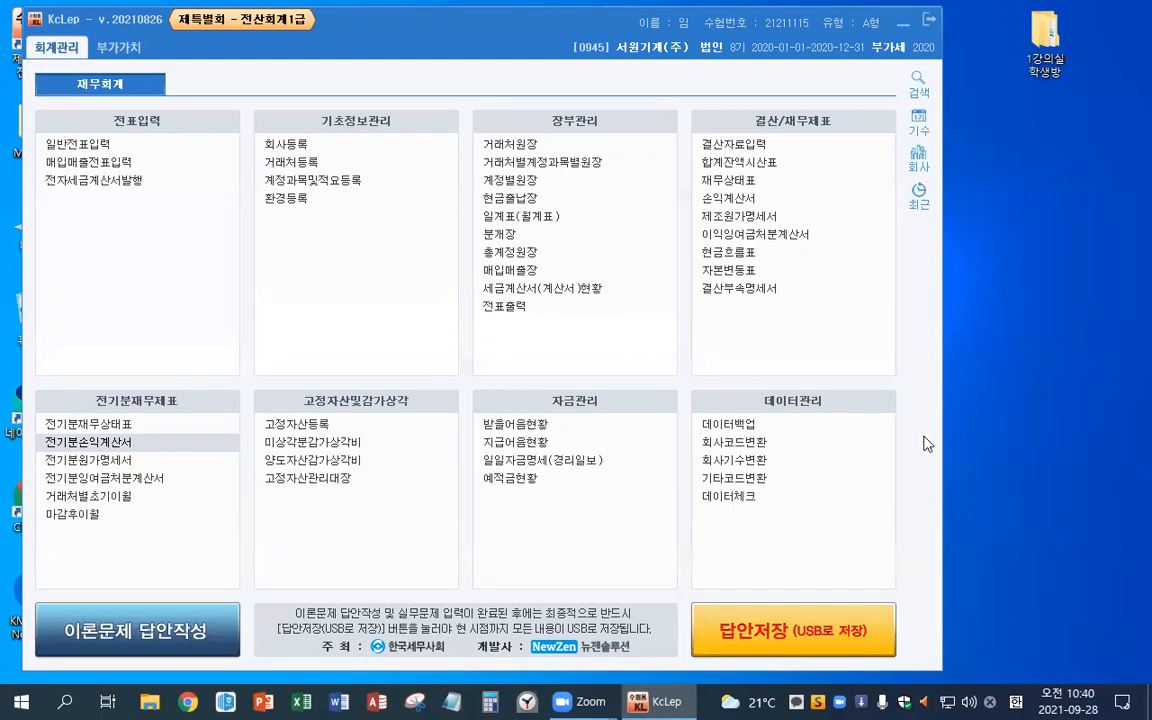
Open 일반전표입력 and set the voucher date to July 31, 2020.
{"action": "left_click", "coordinate": [503, 145]}
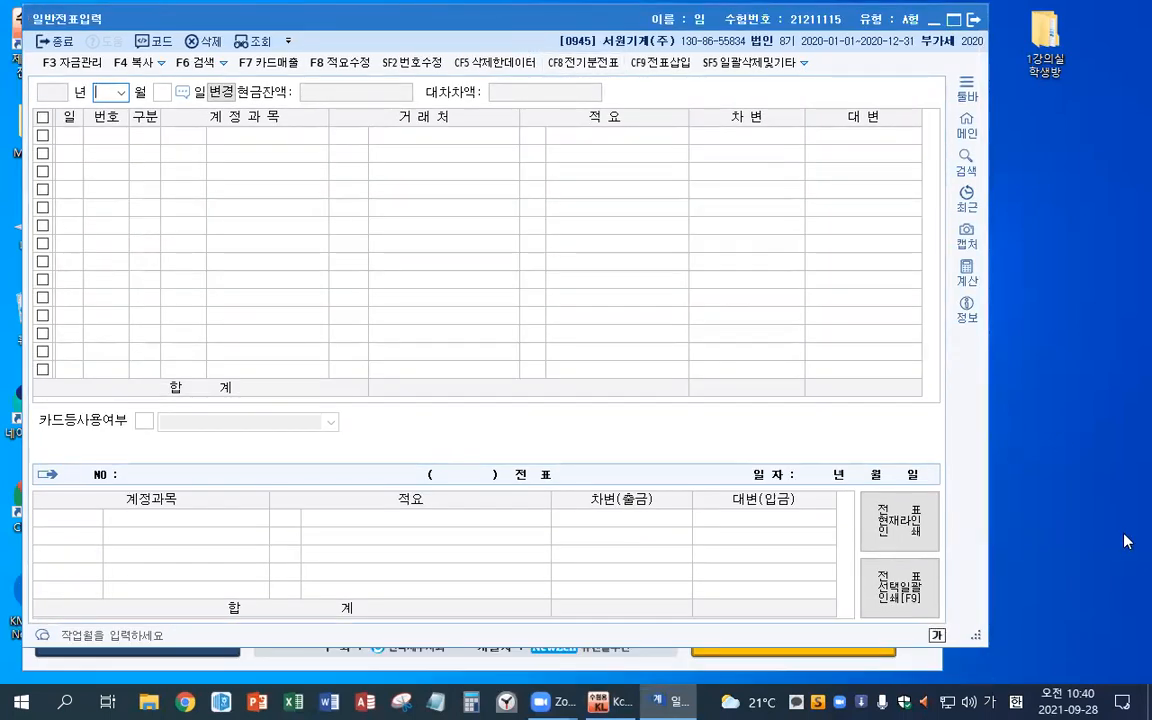
{"action": "type", "text": "07"}
{"action": "key", "text": "Return"}
{"action": "type", "text": "31"}
{"action": "key", "text": "Return"}
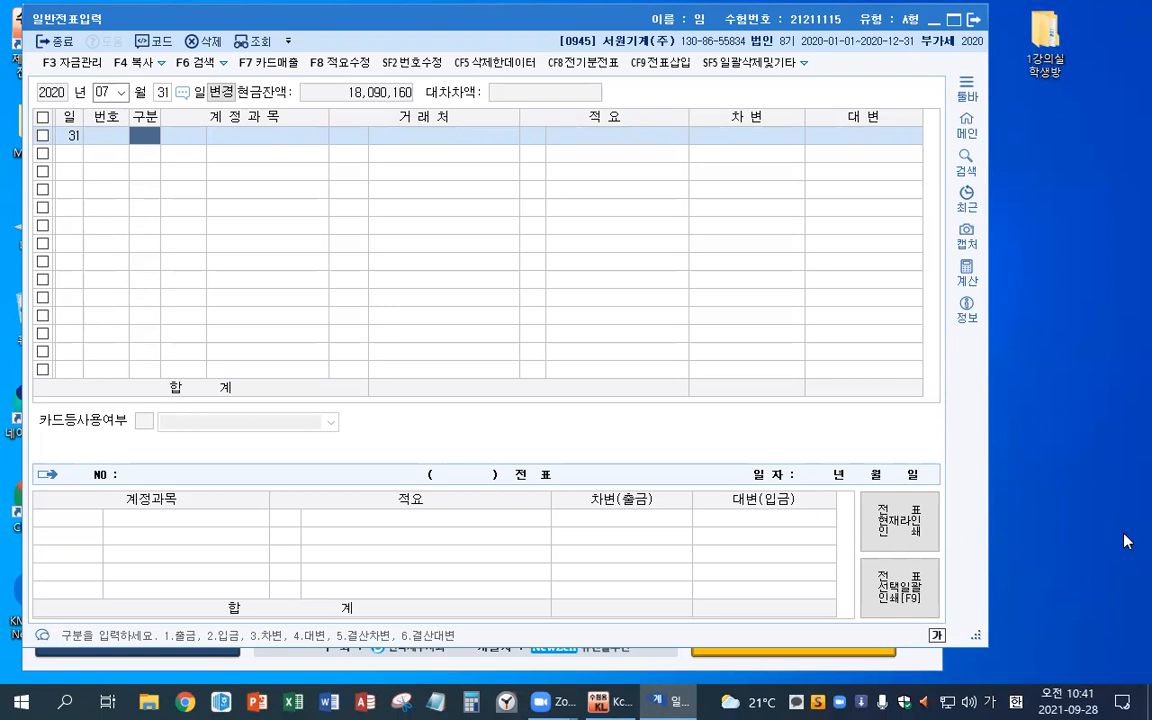
Add a debit line (차변) for the non-current 만기보유증권 account (0181) with 90,080,000 and no trading partner or description.
{"action": "type", "text": "3"}
{"action": "key", "text": "Return"}
{"action": "type", "text": "마ㄱ"}
{"action": "key", "text": "BackSpace"}
{"action": "key", "text": "BackSpace"}
{"action": "type", "text": "만기"}
{"action": "key", "text": "Return"}
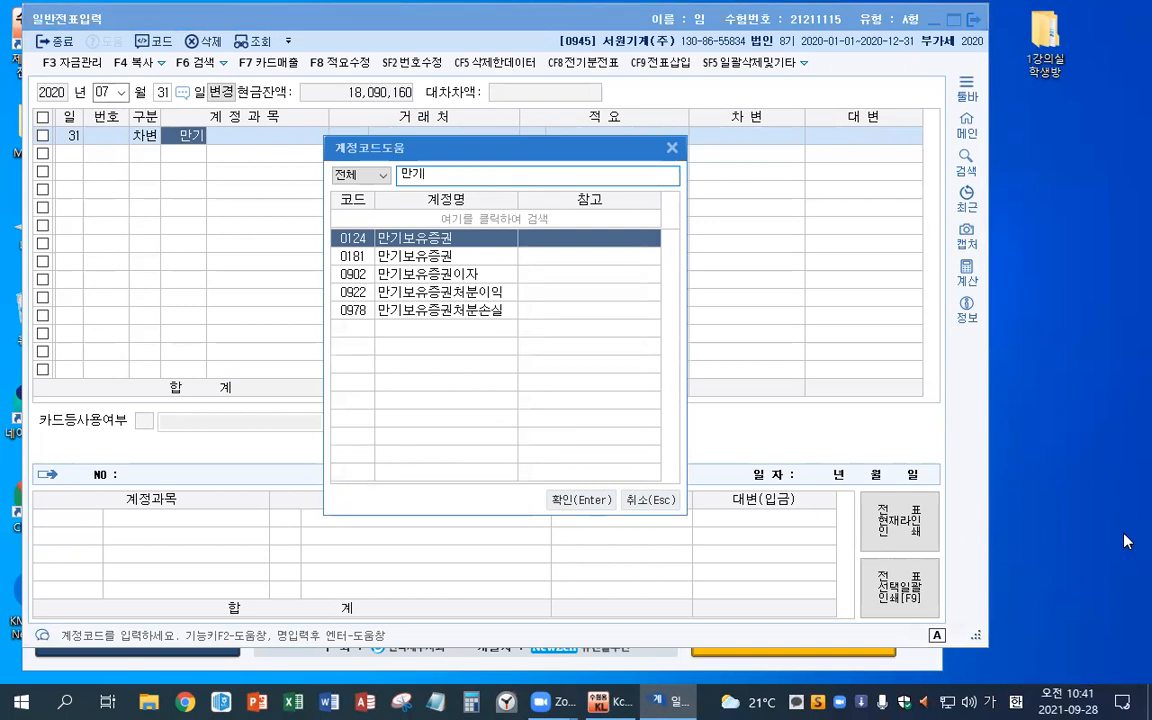
{"action": "key", "text": "Down"}
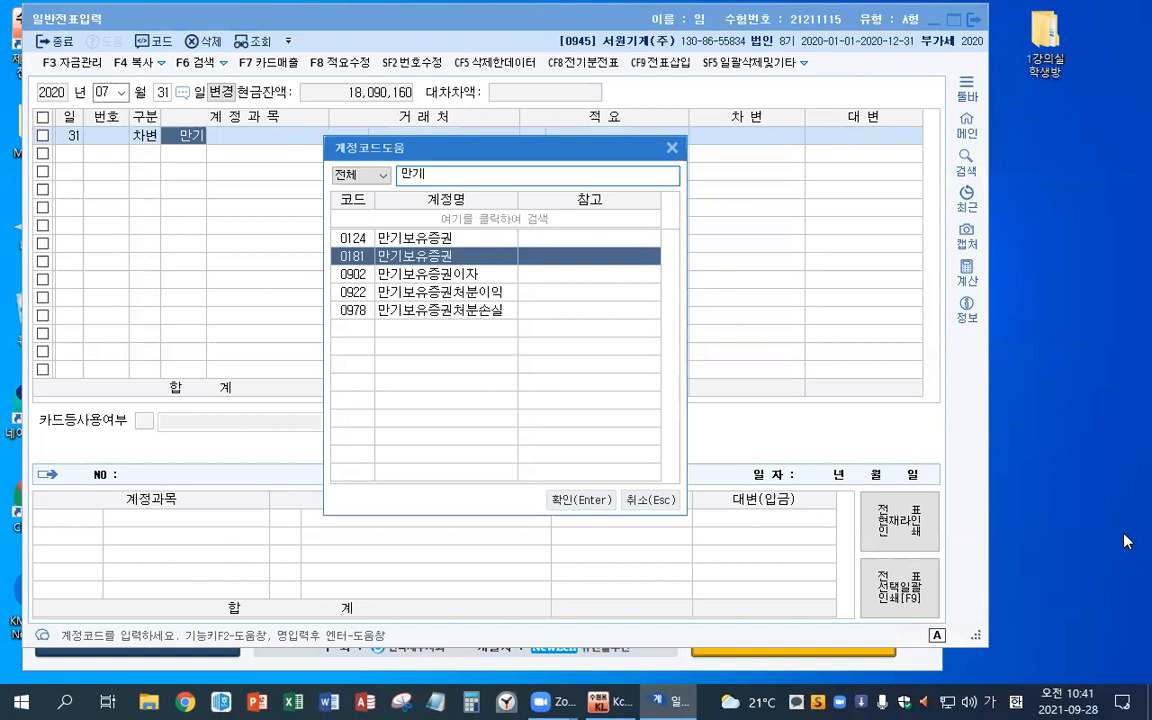
{"action": "key", "text": "Return"}
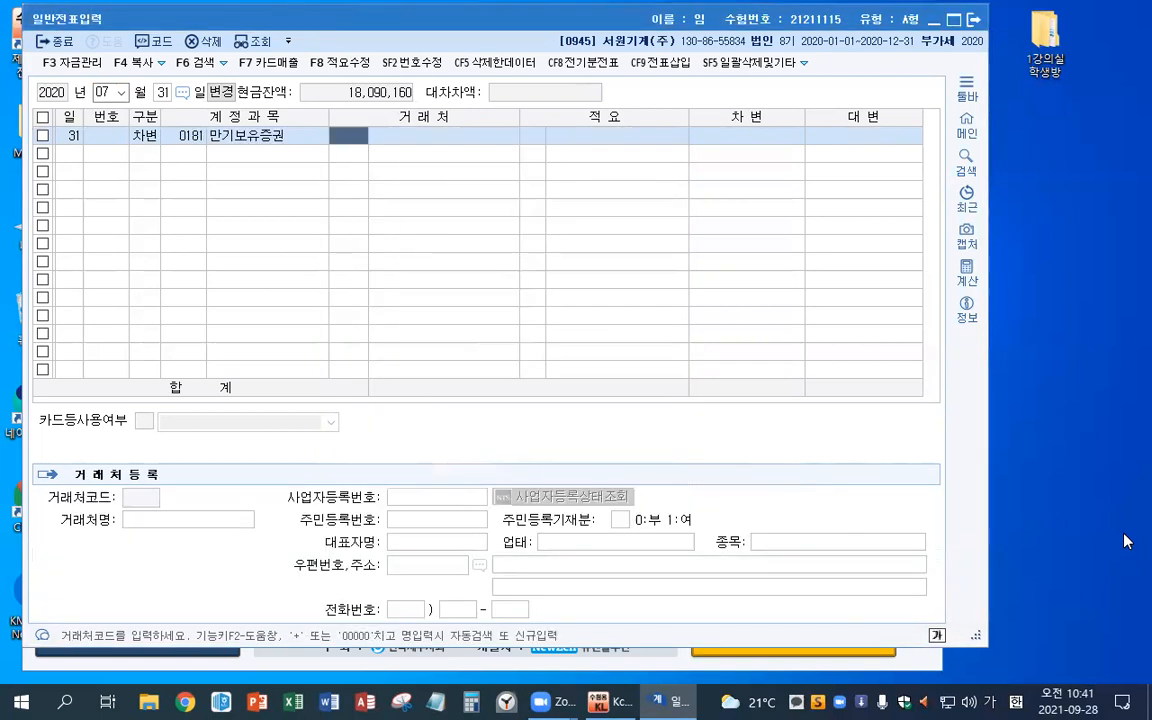
{"action": "key", "text": "Return"}
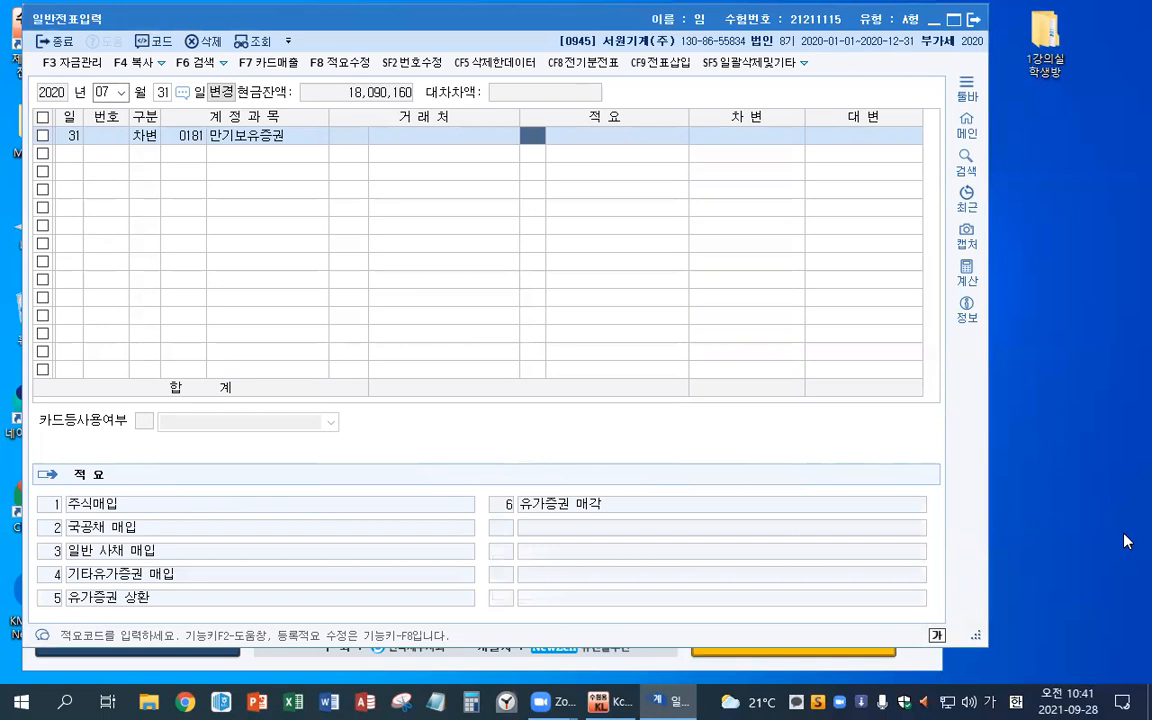
{"action": "key", "text": "Return"}
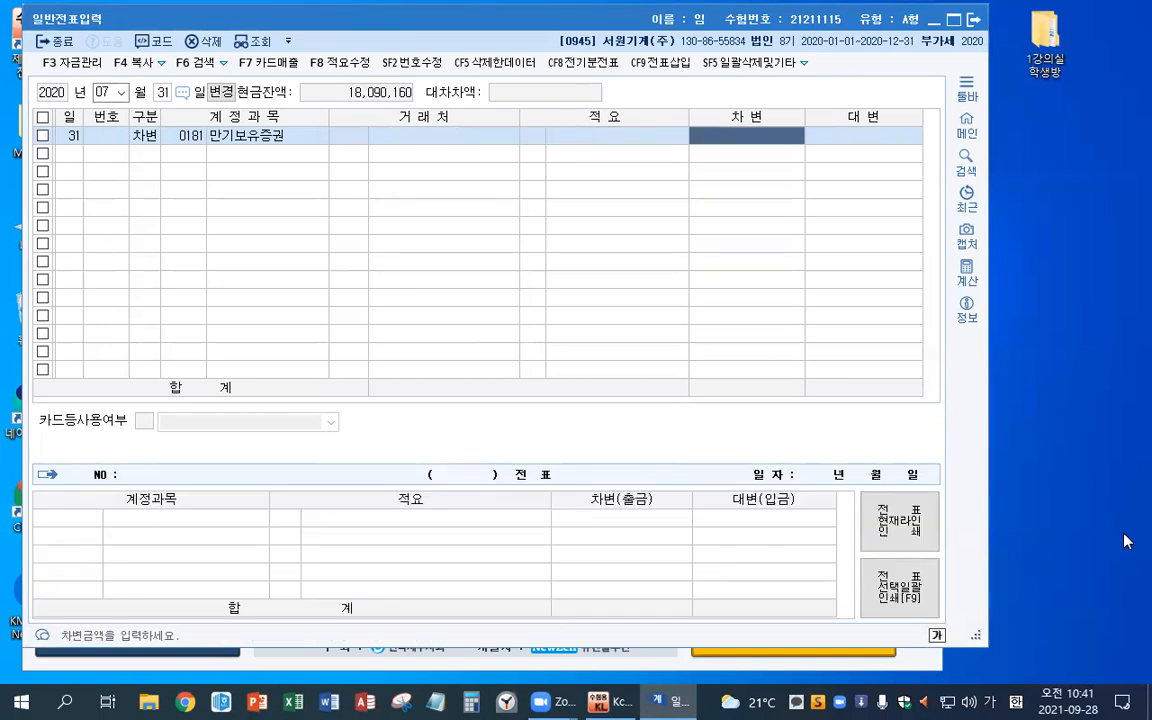
{"action": "type", "text": "90"}
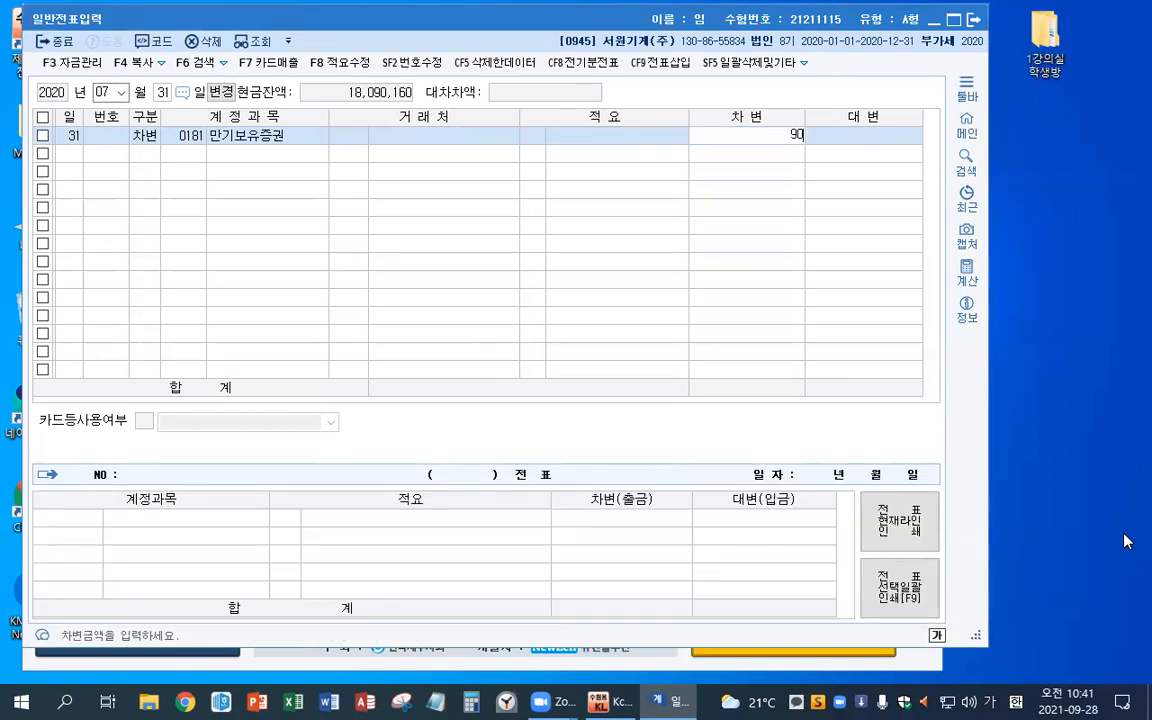
{"action": "type", "text": "80+"}
{"action": "key", "text": "Return"}
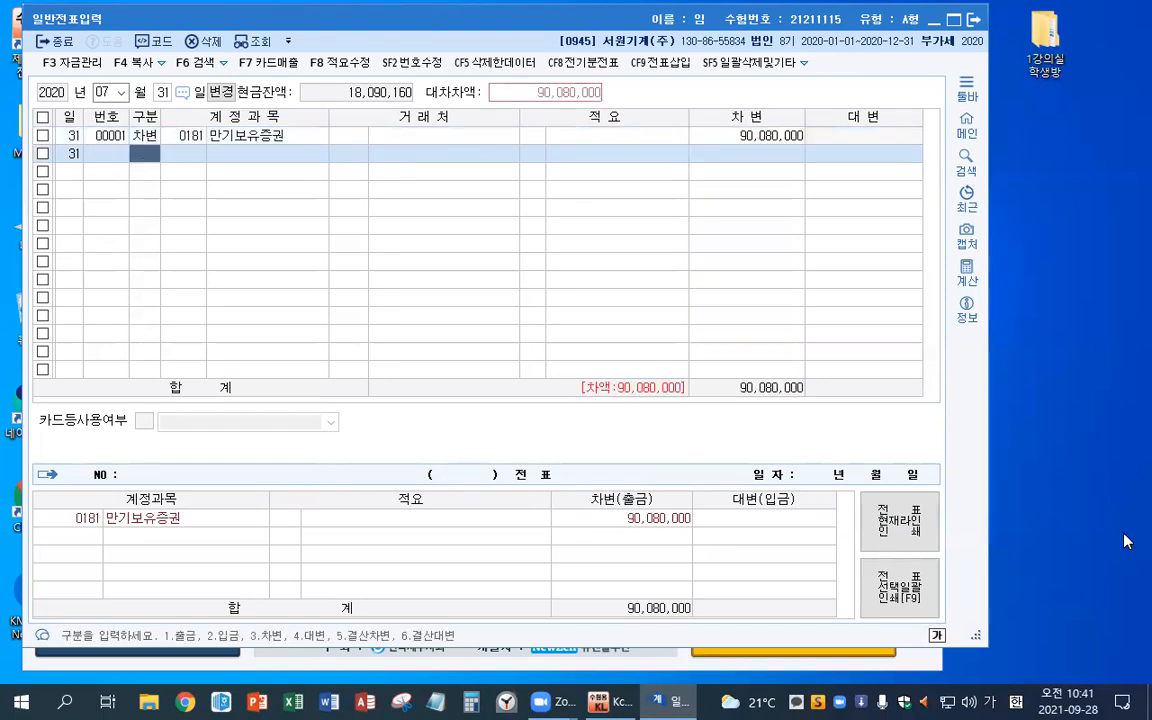
Add a credit line (대변) for 당좌예금 (0102) with 90,000,000 to the July 31 voucher.
{"action": "type", "text": "4"}
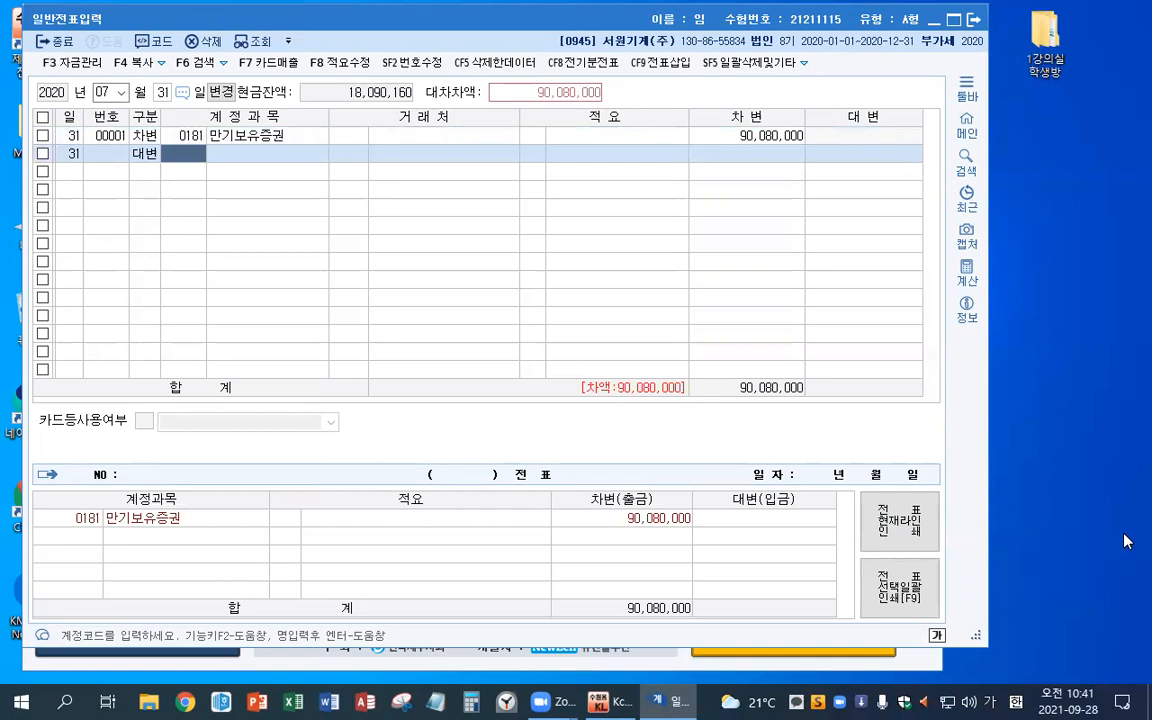
{"action": "type", "text": "당좌"}
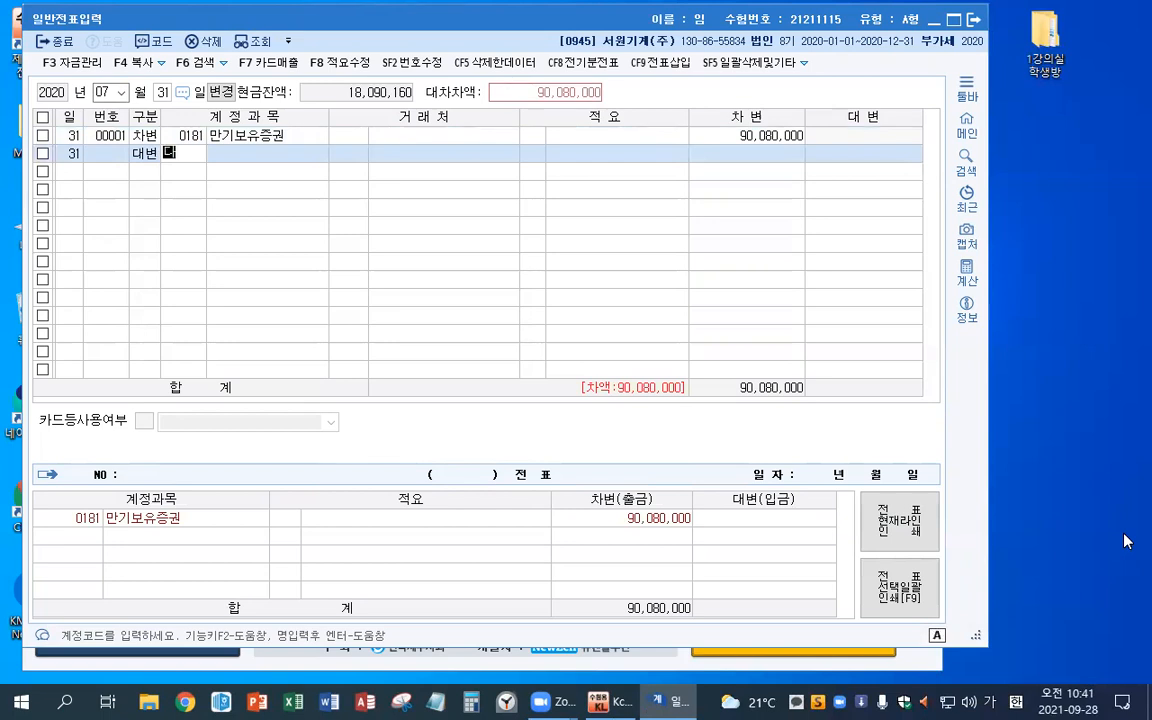
{"action": "key", "text": "Return"}
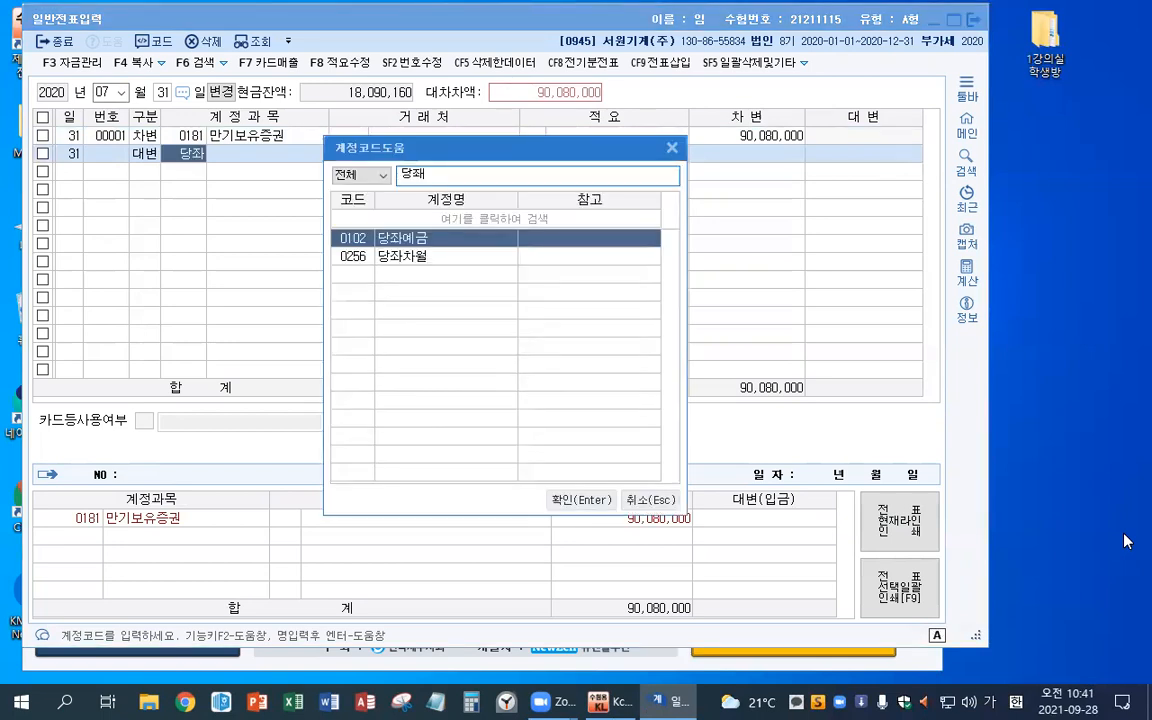
{"action": "key", "text": "Return"}
{"action": "key", "text": "Return"}
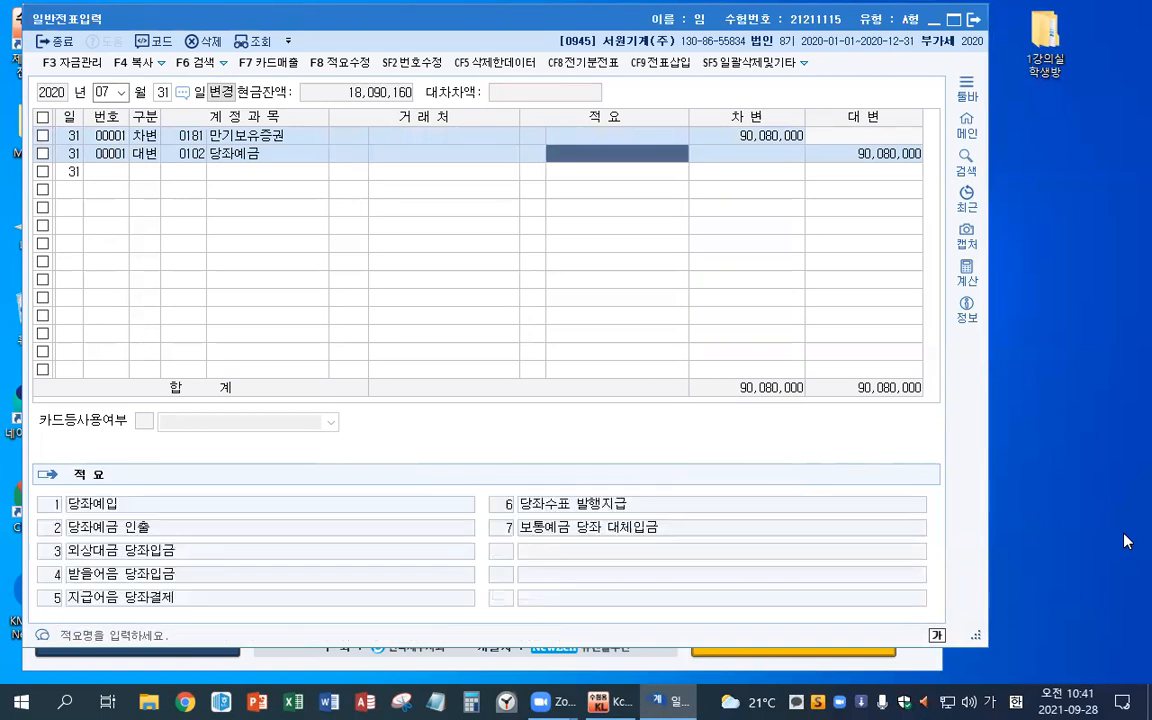
{"action": "key", "text": "Return"}
{"action": "type", "text": "90000000"}
{"action": "key", "text": "Return"}
Complete the July 31 voucher with a credit line (대변) for 현금 (0101) of 80,000.
{"action": "type", "text": "4101"}
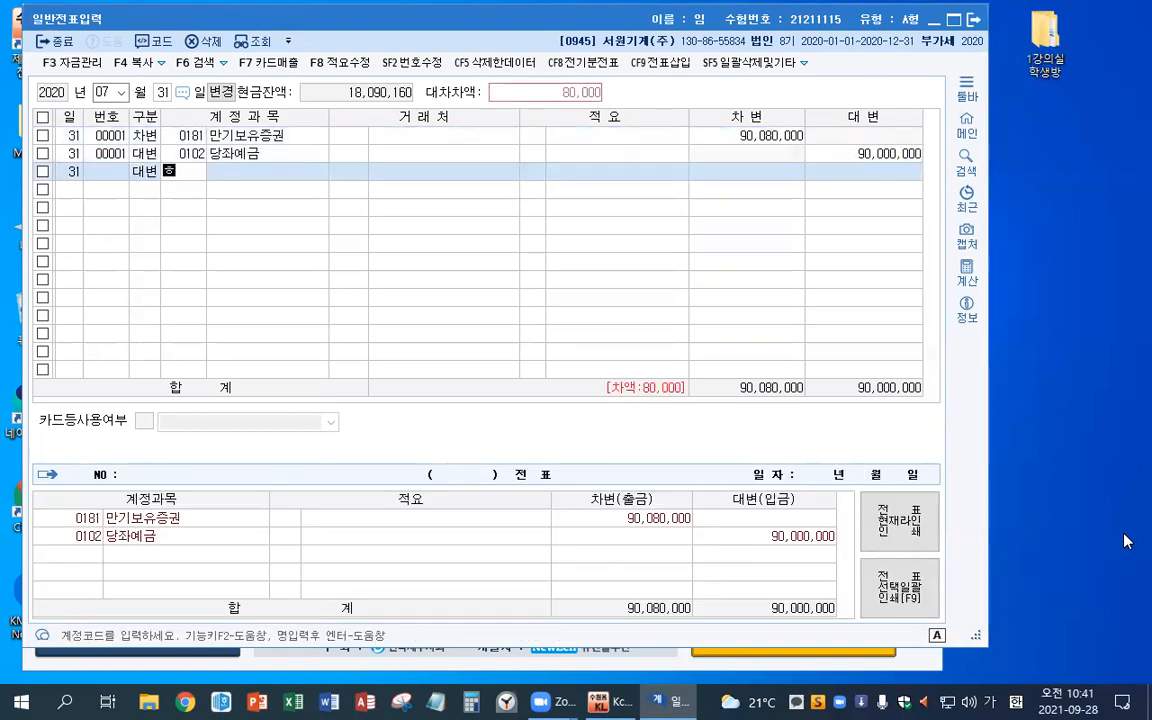
{"action": "key", "text": "Return"}
{"action": "key", "text": "Return"}
{"action": "key", "text": "Return"}
{"action": "key", "text": "Return"}
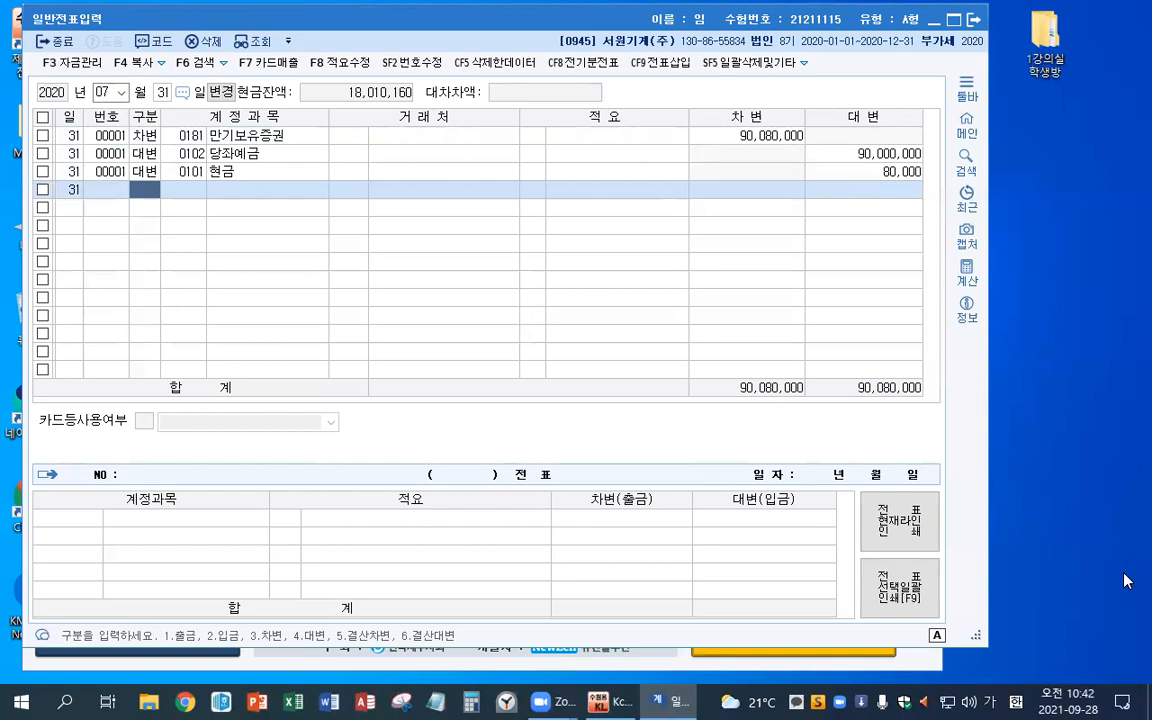
Change the voucher date to September 1 and add a debit line (차변) for 보통예금 (0103) with 200,000,000.
{"action": "key", "text": "Escape"}
{"action": "key", "text": "Escape"}
{"action": "type", "text": "0901"}
{"action": "type", "text": "3"}
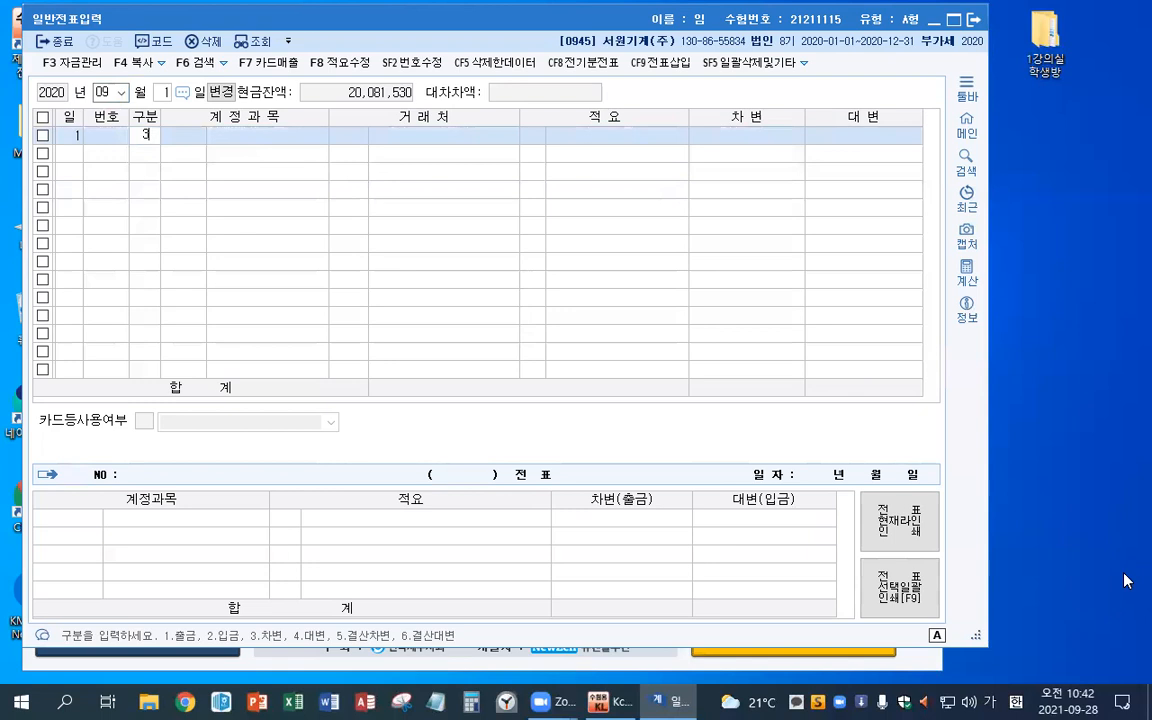
{"action": "key", "text": "Return"}
{"action": "type", "text": "보통"}
{"action": "key", "text": "Return"}
{"action": "key", "text": "Return"}
{"action": "key", "text": "Return"}
{"action": "key", "text": "Return"}
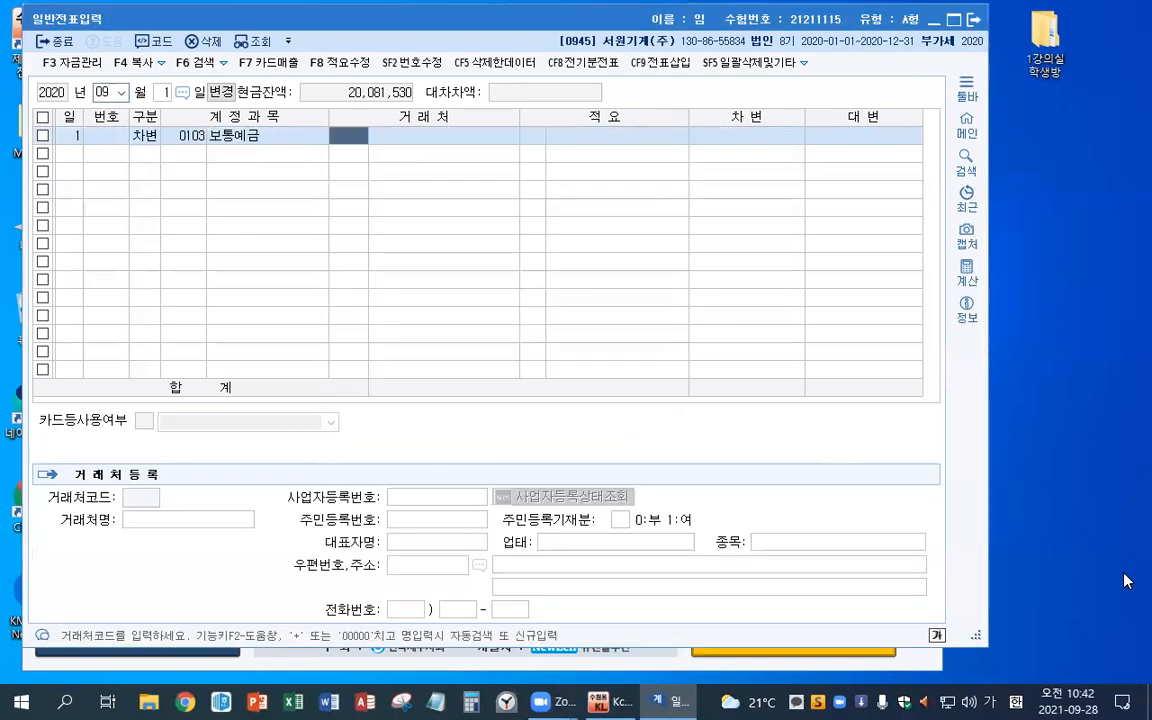
{"action": "type", "text": "200000000"}
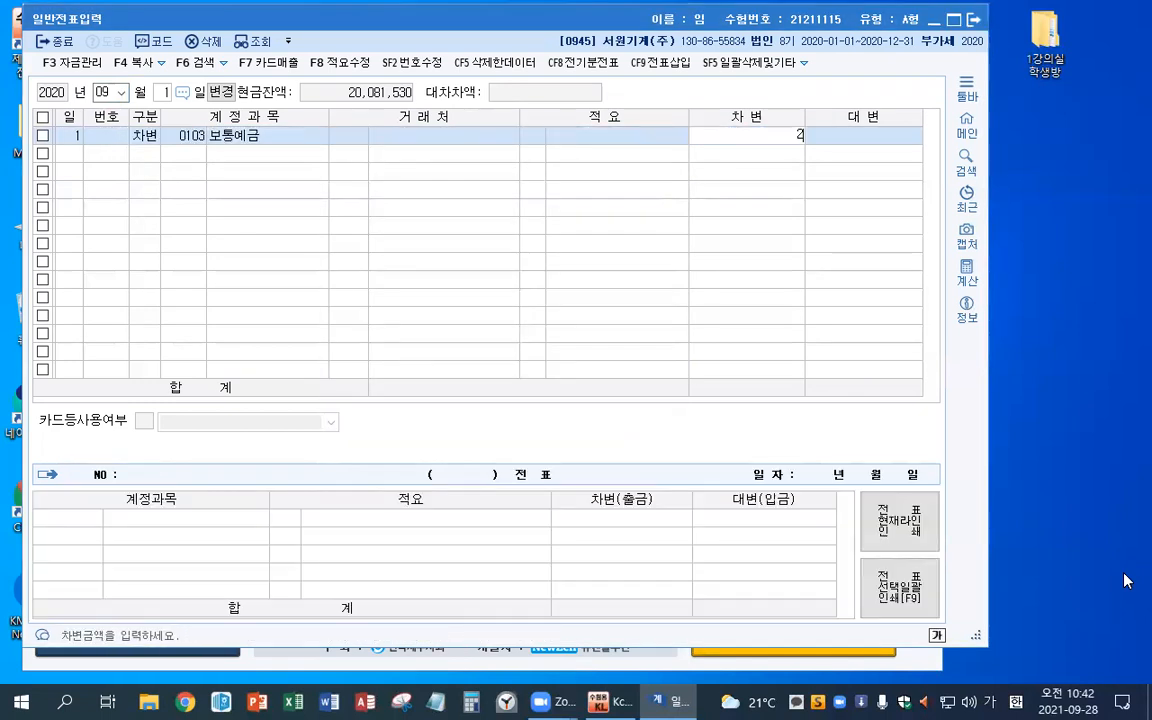
{"action": "key", "text": "Return"}
Add a credit line (대변) for 단기차입금 (0260) with trading partner 시민은행 and the amount 200,000,000.
{"action": "type", "text": "4"}
{"action": "key", "text": "Return"}
{"action": "type", "text": "단기"}
{"action": "key", "text": "Return"}
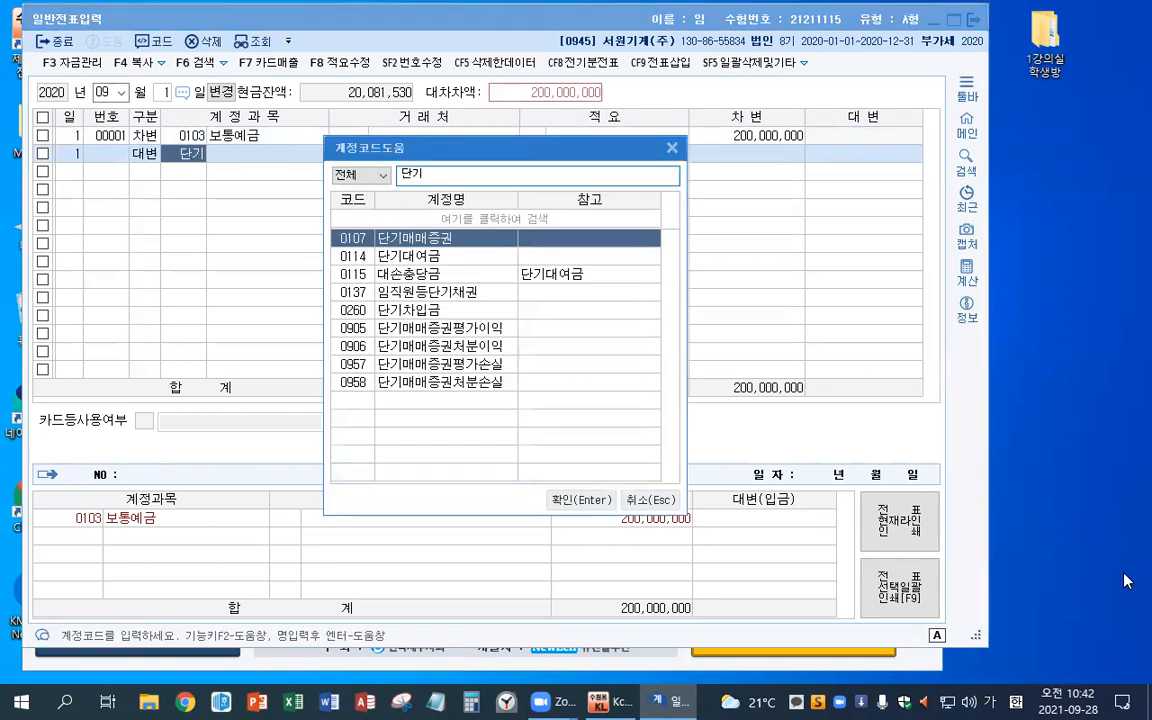
{"action": "key", "text": "Down"}
{"action": "key", "text": "Down"}
{"action": "key", "text": "Down"}
{"action": "key", "text": "Down"}
{"action": "key", "text": "Return"}
{"action": "type", "text": "시민"}
{"action": "key", "text": "Return"}
{"action": "key", "text": "Return"}
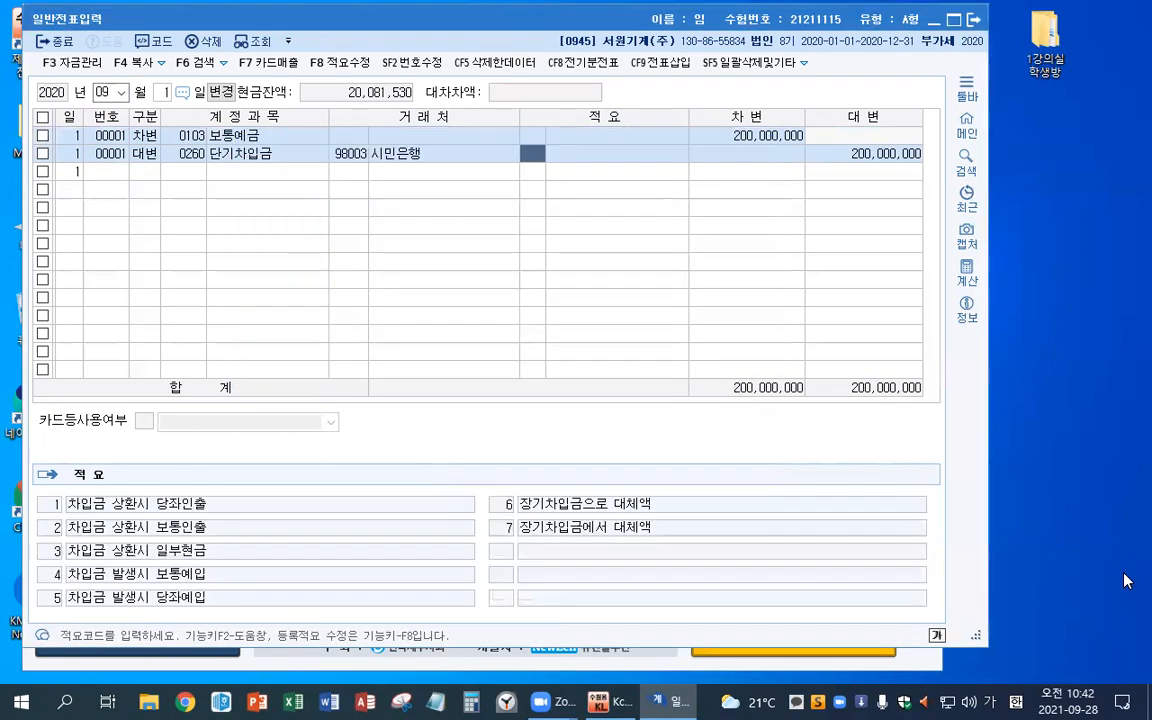
{"action": "key", "text": "Return"}
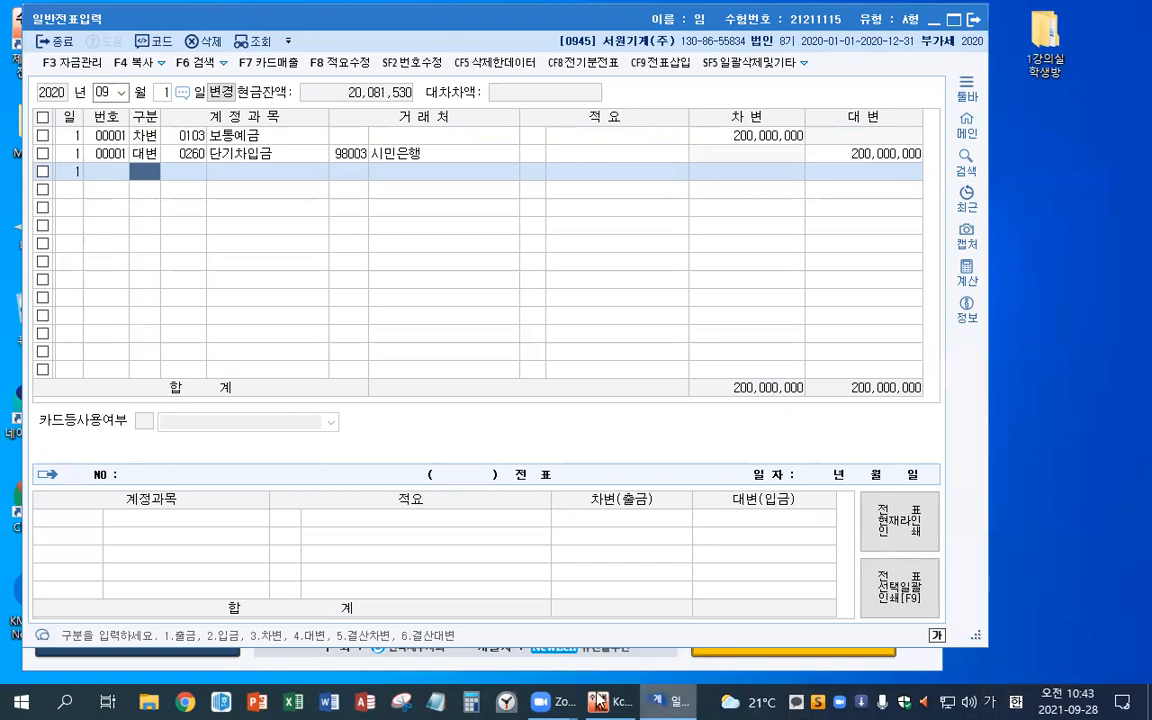
Open a blank Notepad window, move it below the voucher lines, and write 장부 실제 as a note.
{"action": "left_click", "coordinate": [439, 701]}
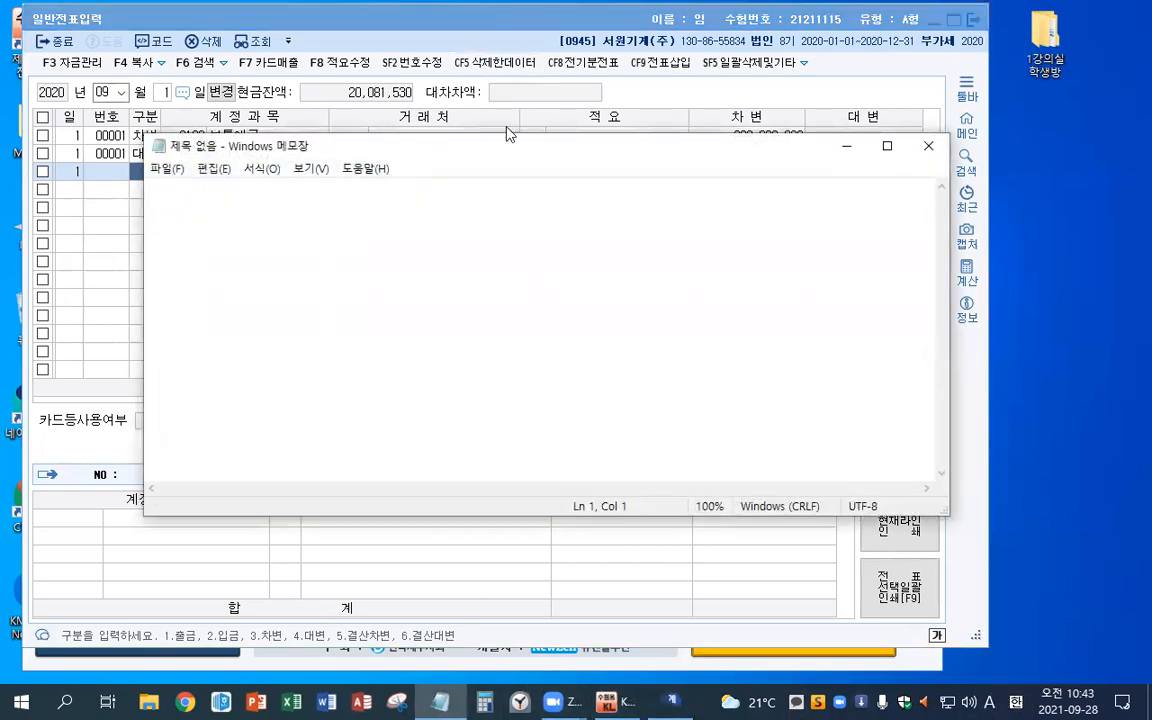
{"action": "left_click_drag", "start_coordinate": [520, 157], "coordinate": [494, 280]}
{"action": "type", "text": "wkd"}
{"action": "key", "text": "BackSpace"}
{"action": "key", "text": "BackSpace"}
{"action": "key", "text": "BackSpace"}
{"action": "key", "text": "Hangul"}
{"action": "type", "text": "장부"}
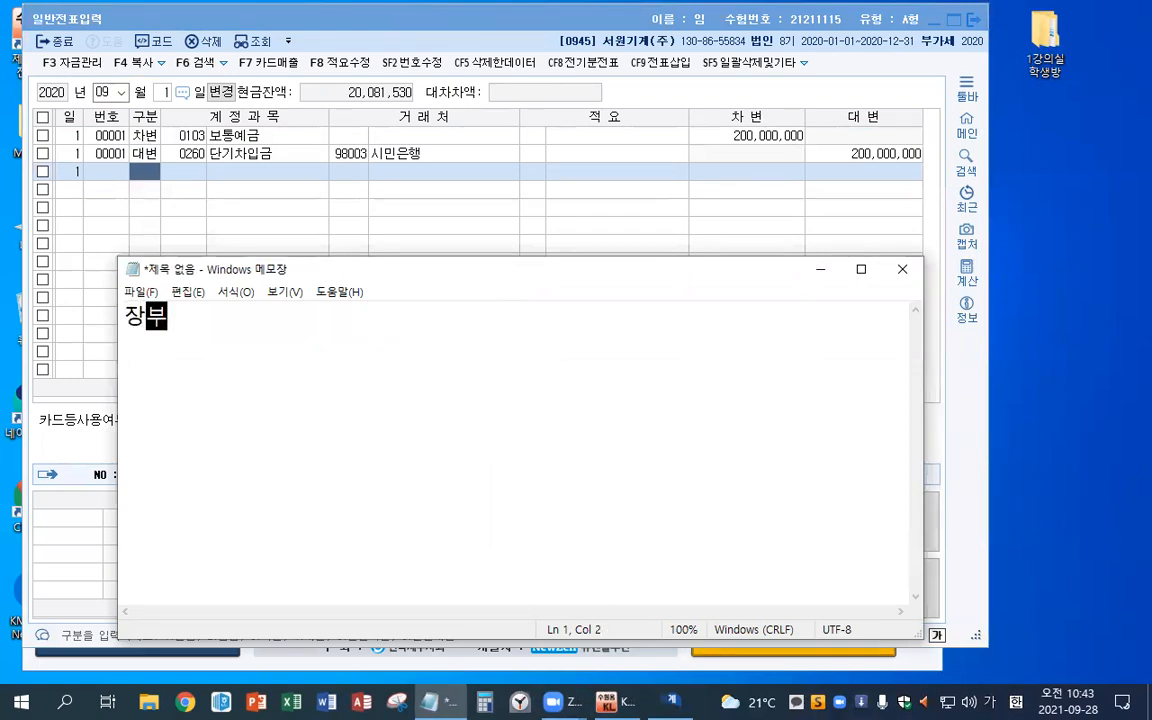
{"action": "type", "text": "  시ㄹ제"}
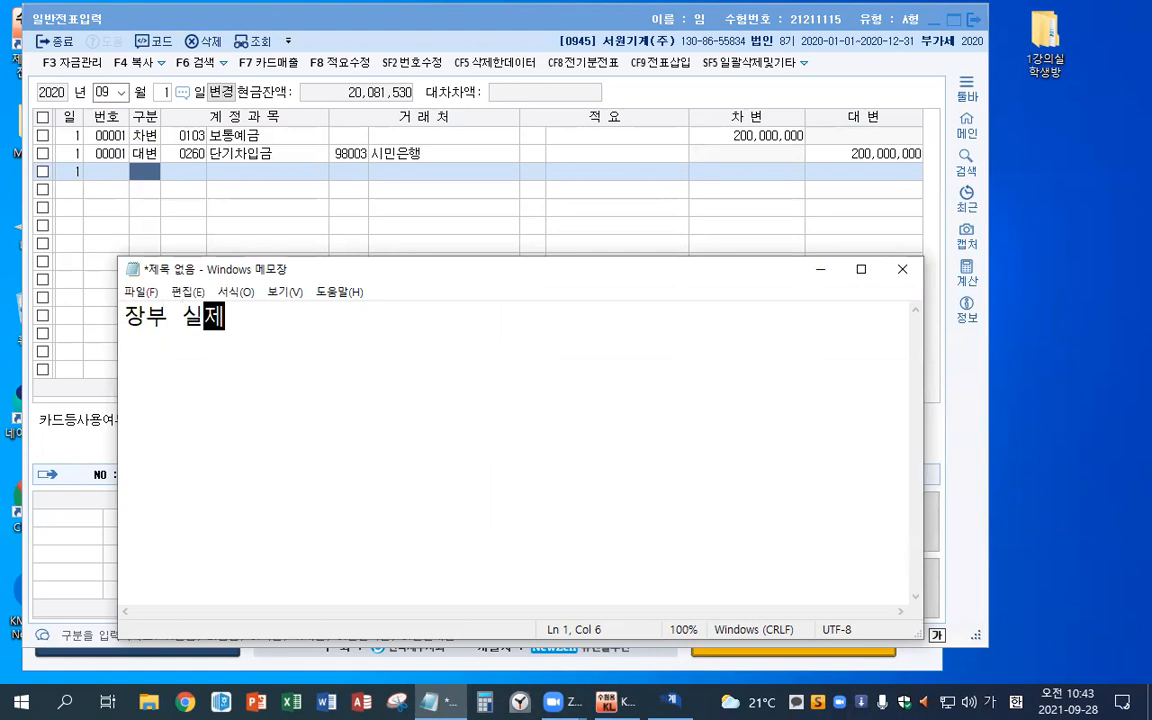
Insert a less-than sign between 장부 and 실제 in the note.
{"action": "key", "text": "Left"}
{"action": "key", "text": "Left"}
{"action": "type", "text": "<<"}
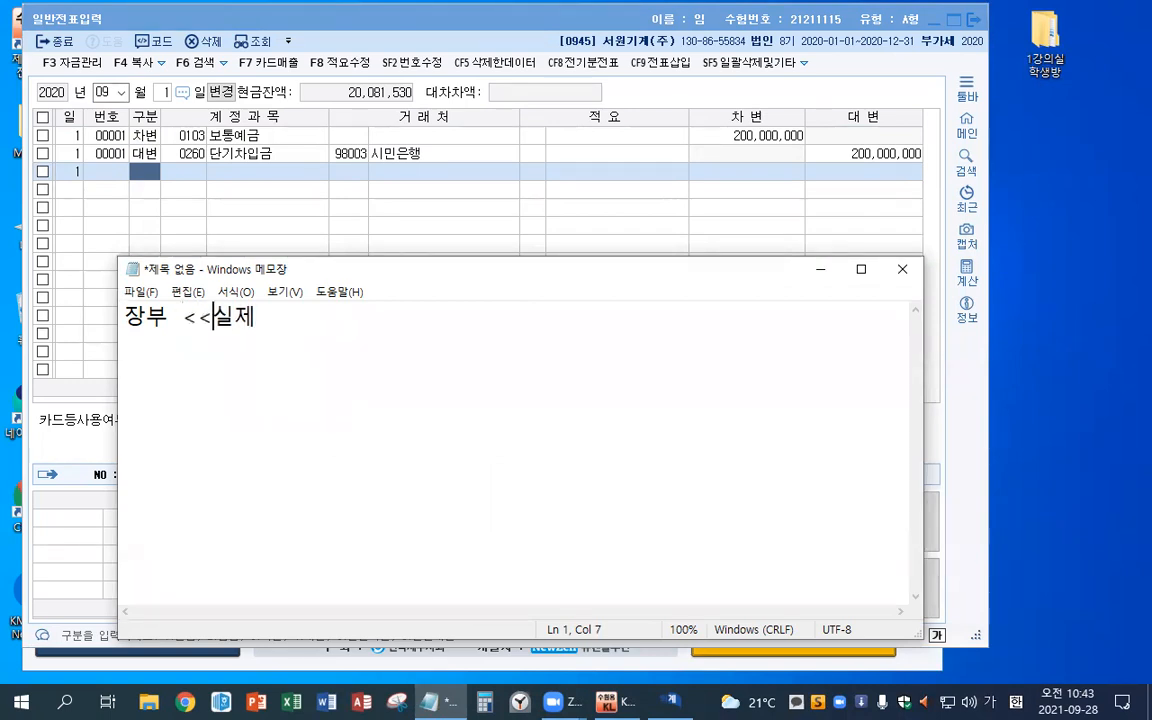
{"action": "key", "text": "BackSpace"}
{"action": "key", "text": "BackSpace"}
{"action": "type", "text": ",000,"}
{"action": "key", "text": "BackSpace"}
{"action": "key", "text": "BackSpace"}
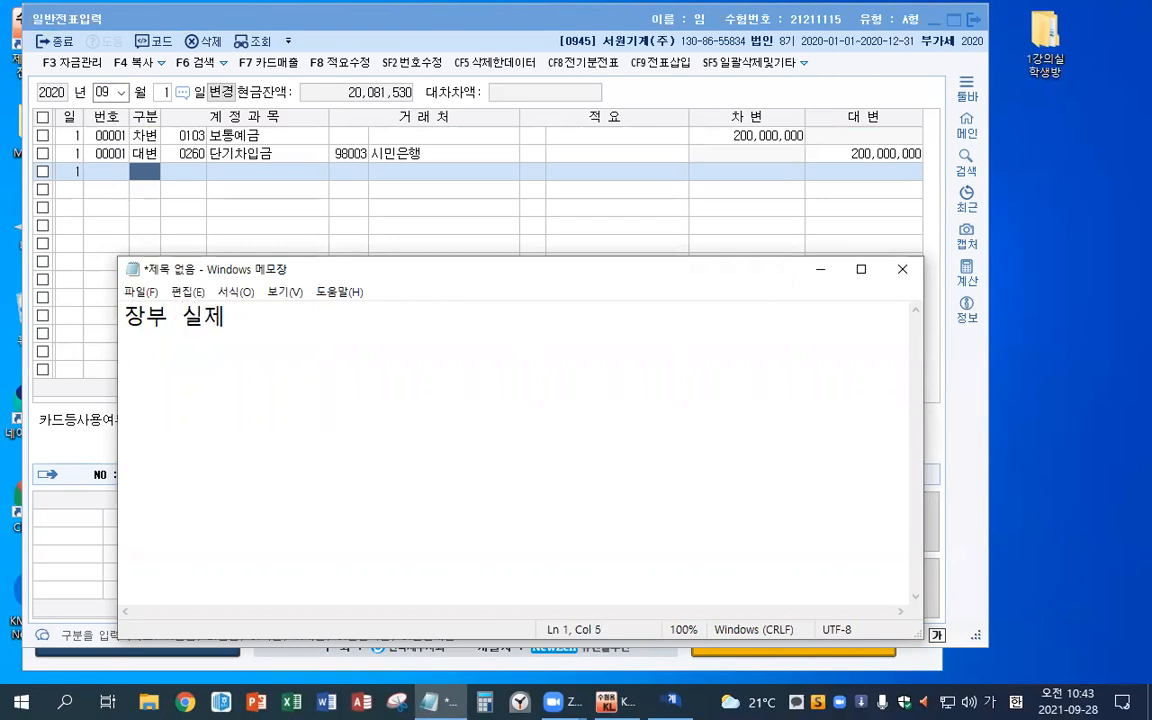
{"action": "type", "text": "<>"}
{"action": "key", "text": "BackSpace"}
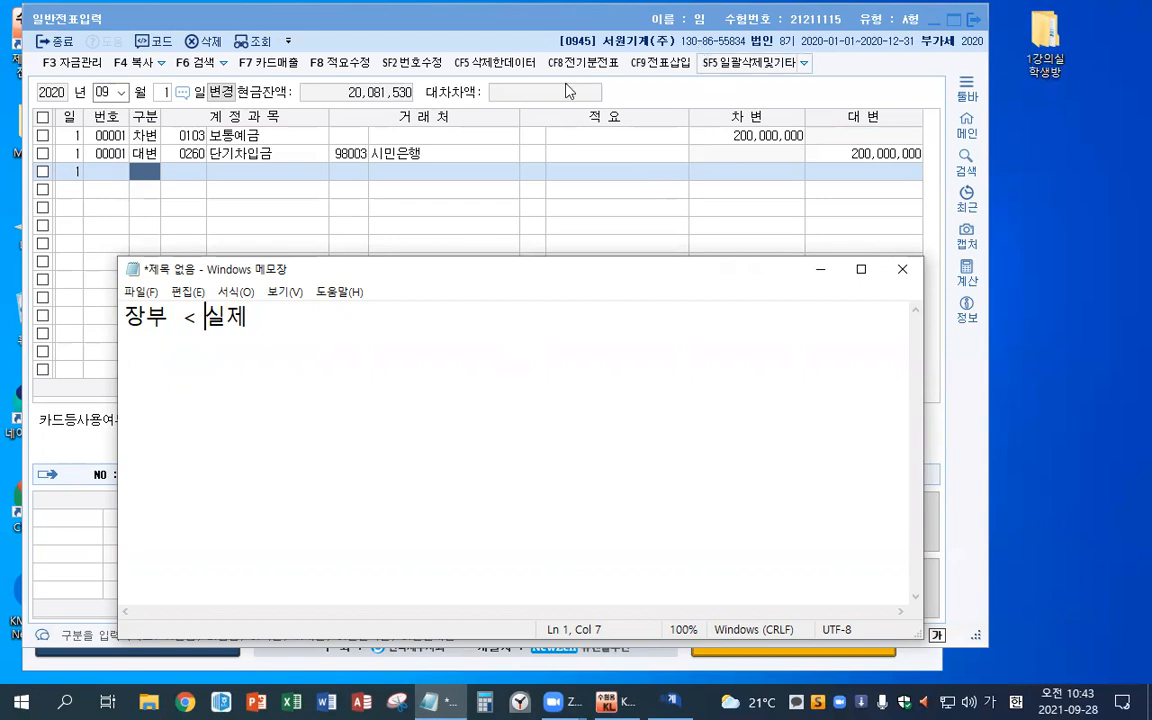
Annotate the note with a circle around 실제 and an arrow with a plus sign from 장부 to 실제.
{"action": "mouse_move", "coordinate": [236, 306]}
{"action": "left_mouse_down"}
{"action": "mouse_move", "coordinate": [205, 320]}
{"action": "mouse_move", "coordinate": [248, 307]}
{"action": "left_mouse_up"}
{"action": "mouse_move", "coordinate": [147, 342]}
{"action": "left_mouse_down"}
{"action": "mouse_move", "coordinate": [145, 385]}
{"action": "mouse_move", "coordinate": [246, 370]}
{"action": "mouse_move", "coordinate": [238, 352]}
{"action": "mouse_move", "coordinate": [252, 356]}
{"action": "left_mouse_up"}
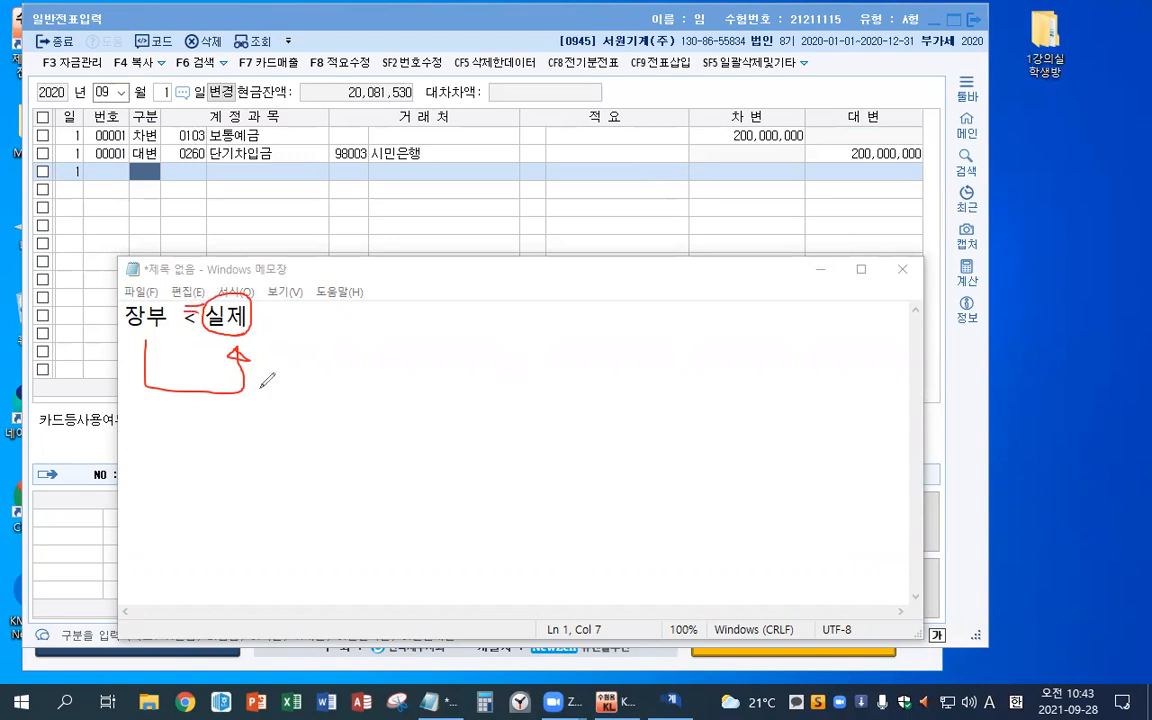
{"action": "mouse_move", "coordinate": [185, 377]}
{"action": "left_mouse_down"}
{"action": "mouse_move", "coordinate": [216, 377]}
{"action": "mouse_move", "coordinate": [200, 391]}
{"action": "left_mouse_up"}
Write the entry 현금/현금과부족 on a new line a few rows below the comparison in the note.
{"action": "left_click", "coordinate": [288, 328]}
{"action": "key", "text": "Return"}
{"action": "key", "text": "Return"}
{"action": "key", "text": "Return"}
{"action": "key", "text": "Return"}
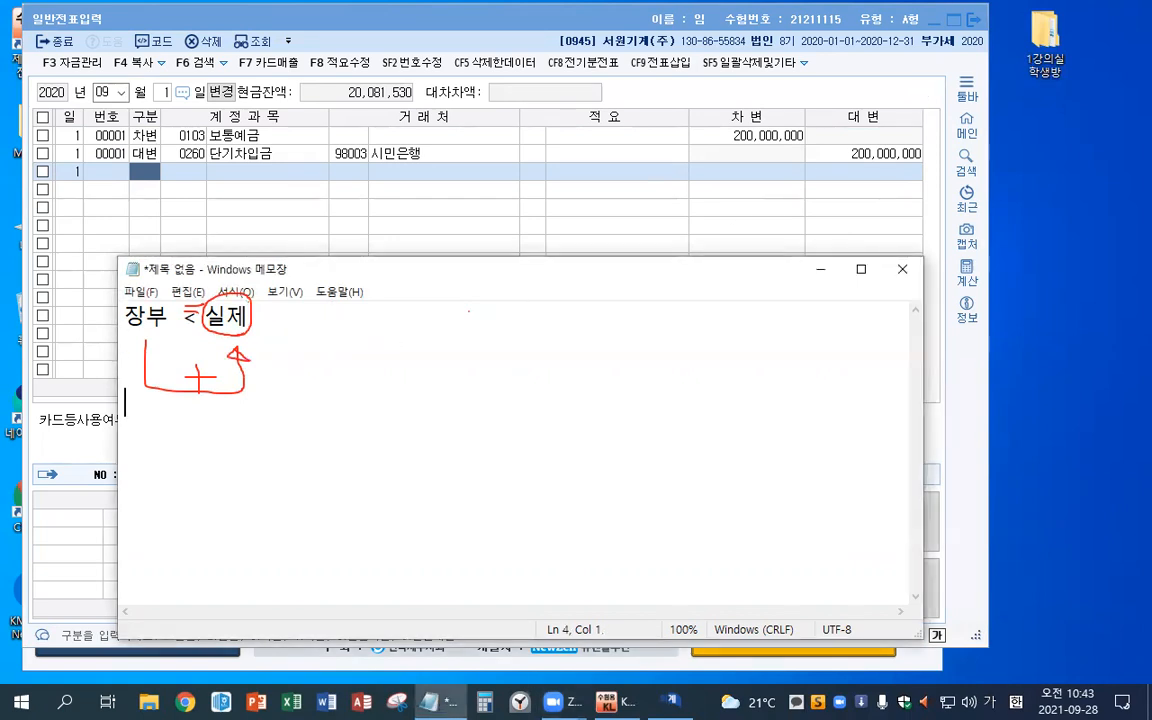
{"action": "key", "text": "Hangul"}
{"action": "type", "text": "현금/"}
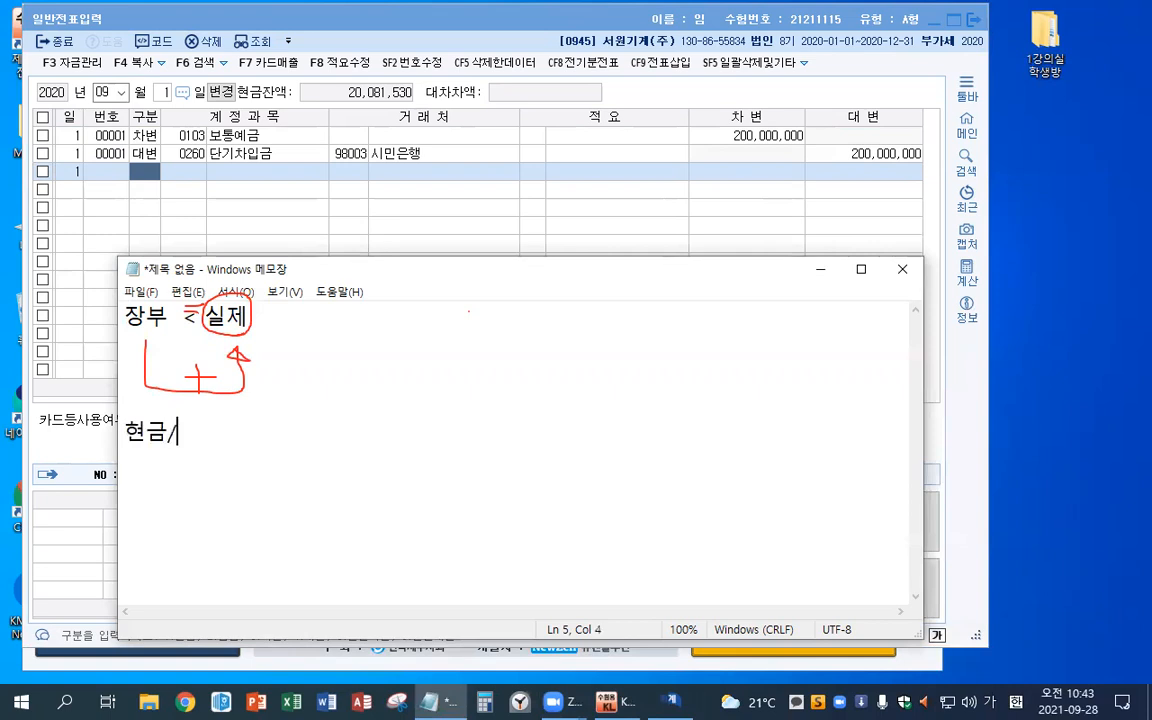
{"action": "type", "text": "현ㄱ금과부족"}
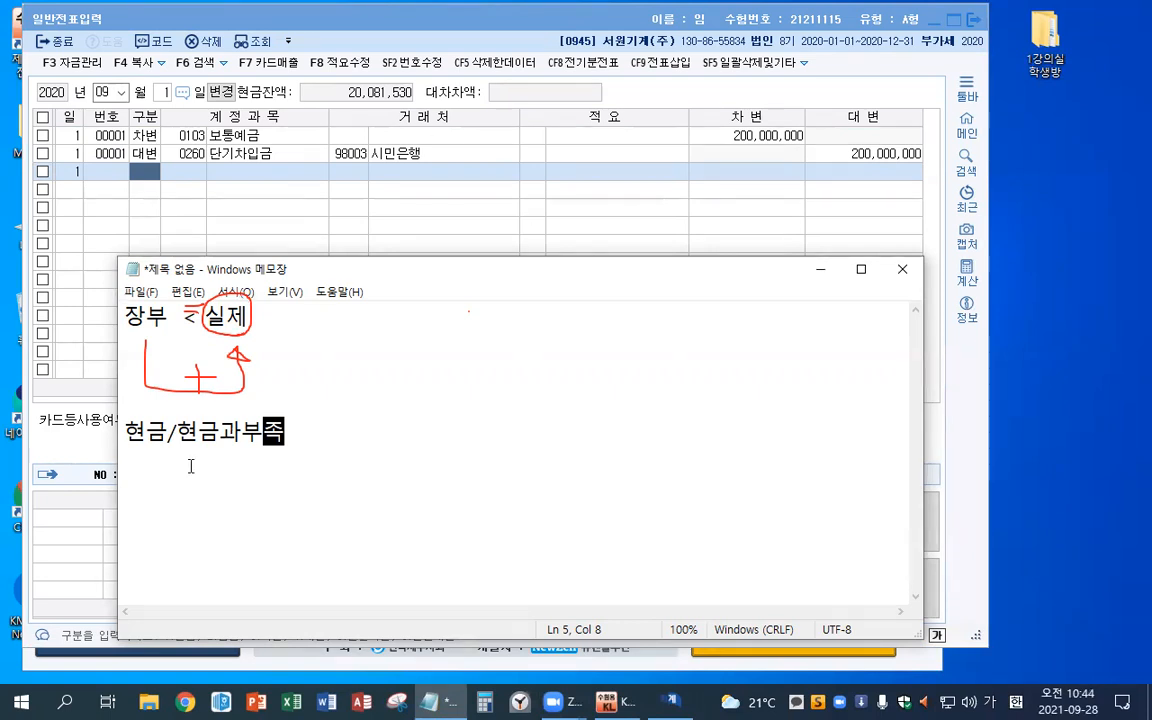
Select the word 현금 in the note, and minimize Notepad to return to the 일반전표입력 window.
{"action": "left_click_drag", "start_coordinate": [170, 431], "coordinate": [118, 435]}
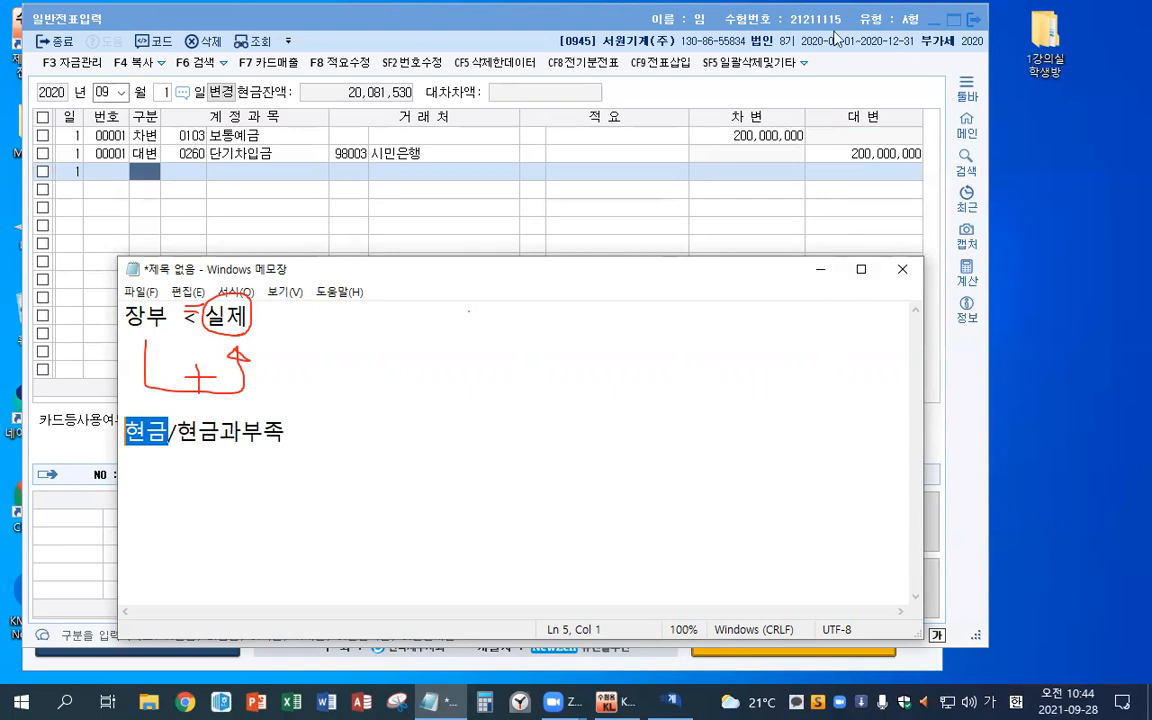
{"action": "left_click", "coordinate": [837, 39]}
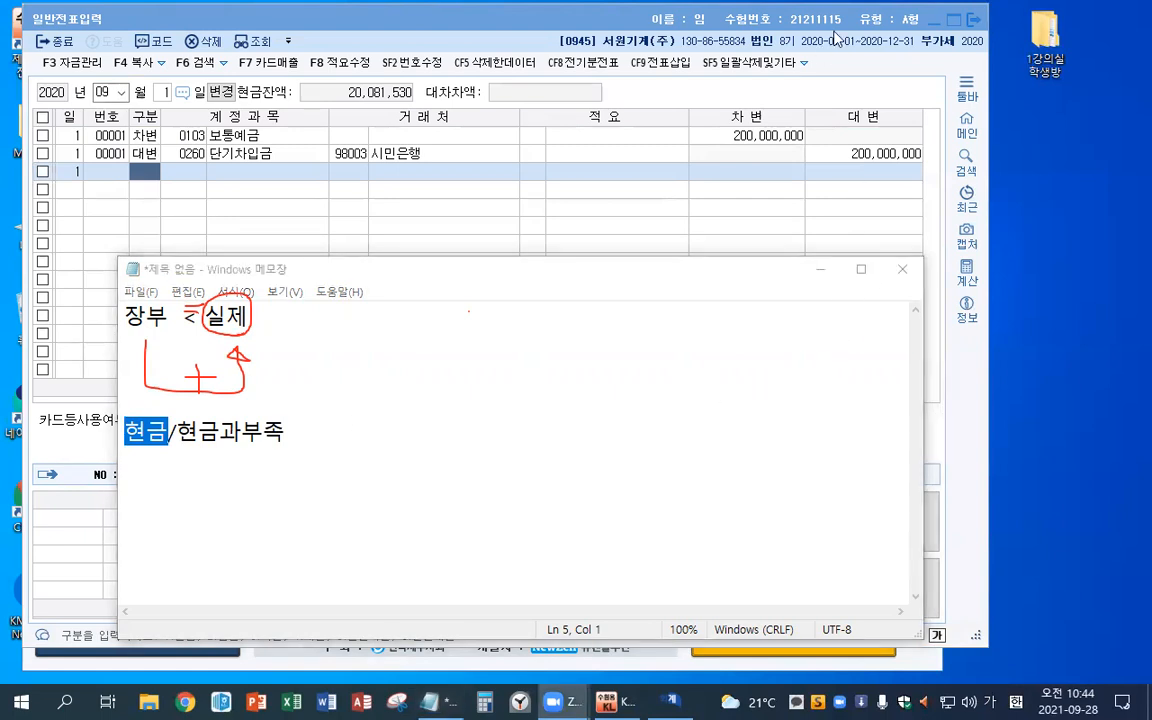
{"action": "left_click", "coordinate": [820, 269]}
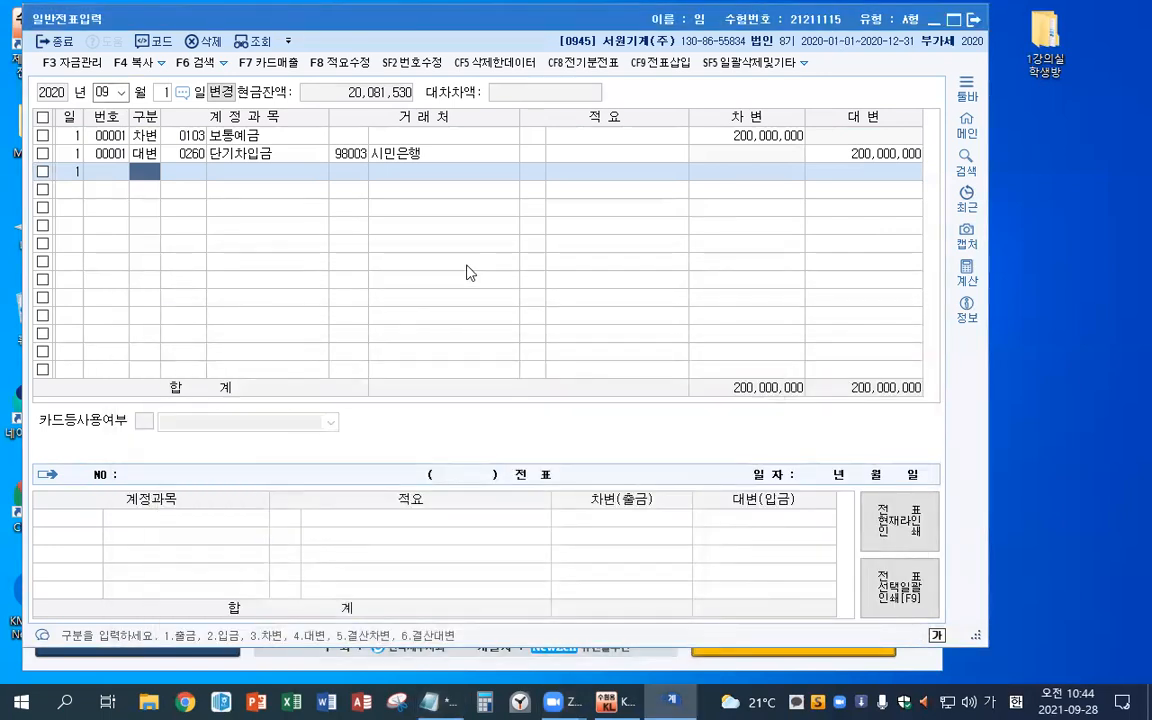
Change the voucher date to September 15 and add a debit line (차변) for 현금 (0101) with 80,000.
{"action": "key", "text": "Escape"}
{"action": "type", "text": "15"}
{"action": "key", "text": "Return"}
{"action": "type", "text": "3혀ㄴ"}
{"action": "key", "text": "Return"}
{"action": "key", "text": "Return"}
{"action": "key", "text": "Return"}
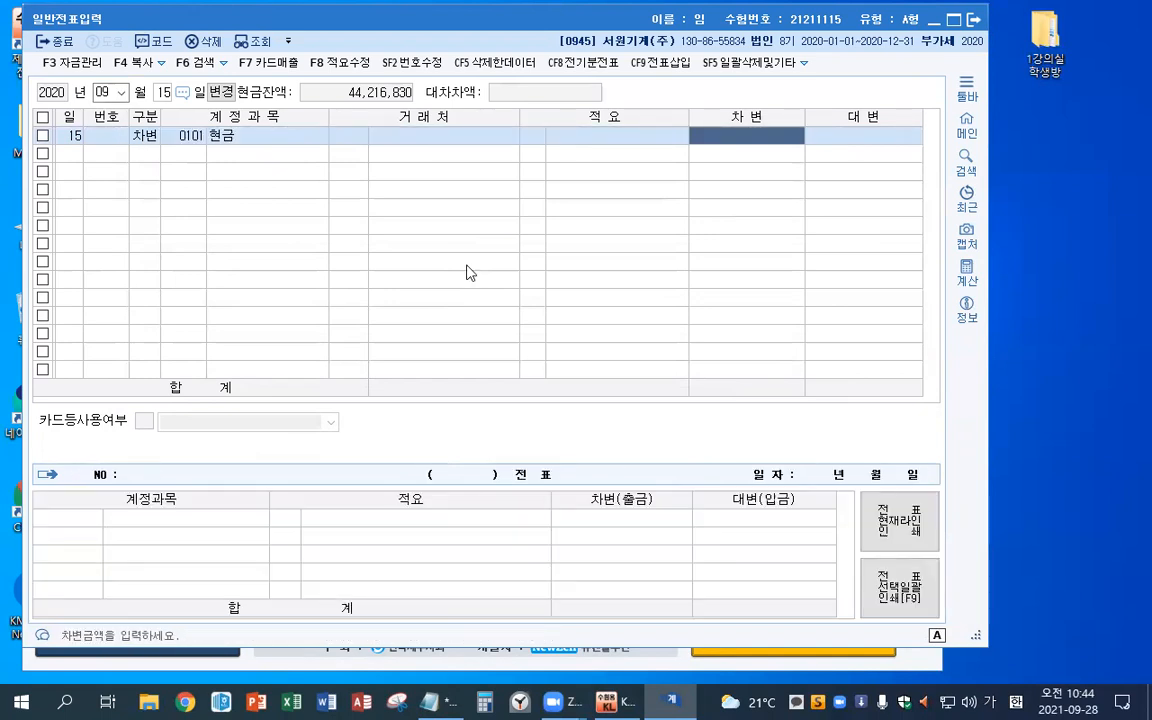
{"action": "type", "text": "80000"}
{"action": "key", "text": "Return"}
Add a credit line (대변) of 80,000 to the September 15 voucher and set its account to 현금과부족 (0141).
{"action": "type", "text": "4혀ㄴ금"}
{"action": "key", "text": "Return"}
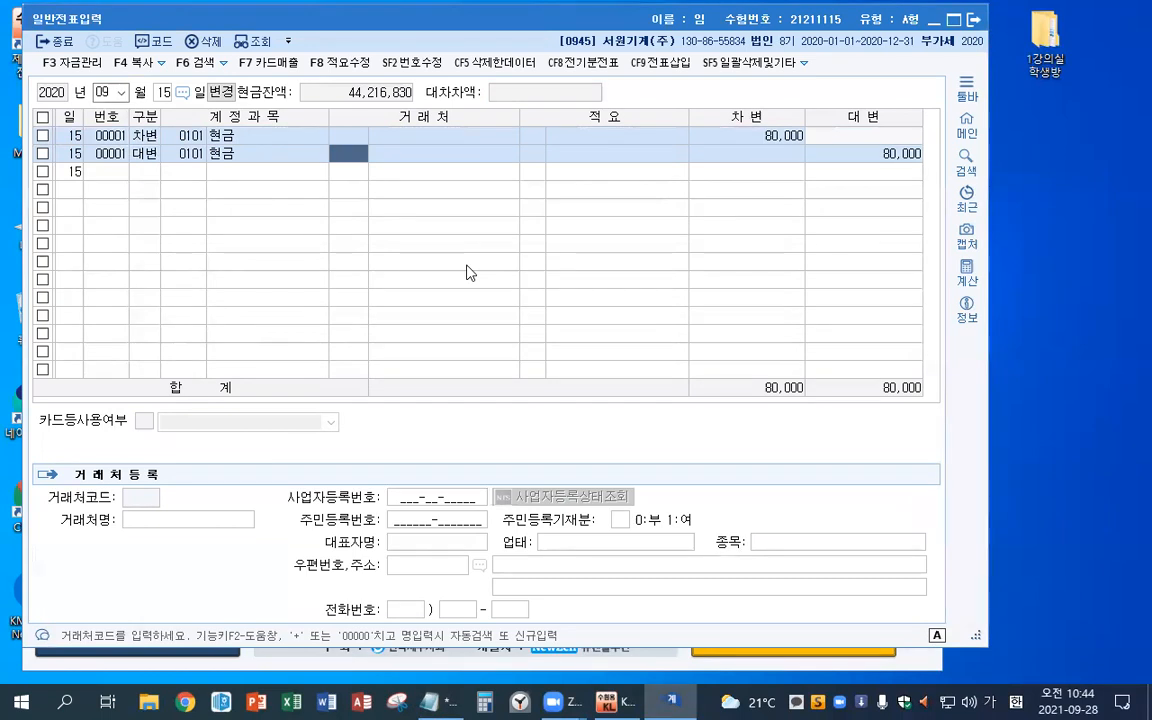
{"action": "key", "text": "Left"}
{"action": "type", "text": "현"}
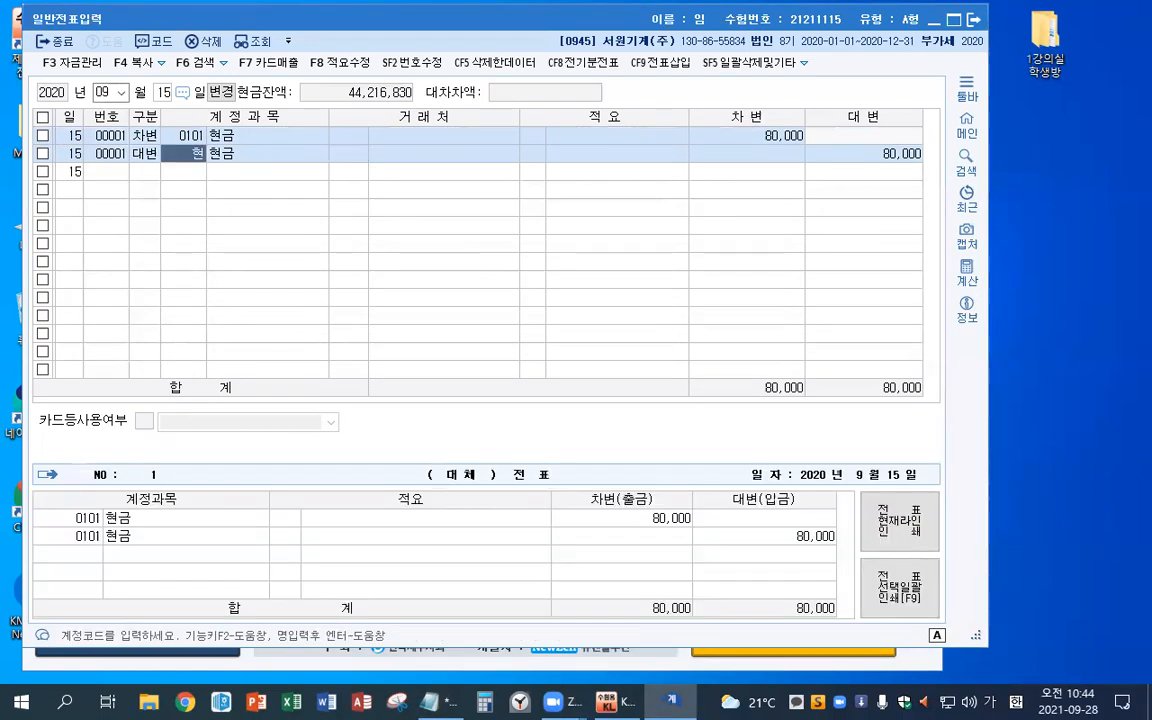
{"action": "key", "text": "Escape"}
{"action": "type", "text": "금과"}
{"action": "key", "text": "Return"}
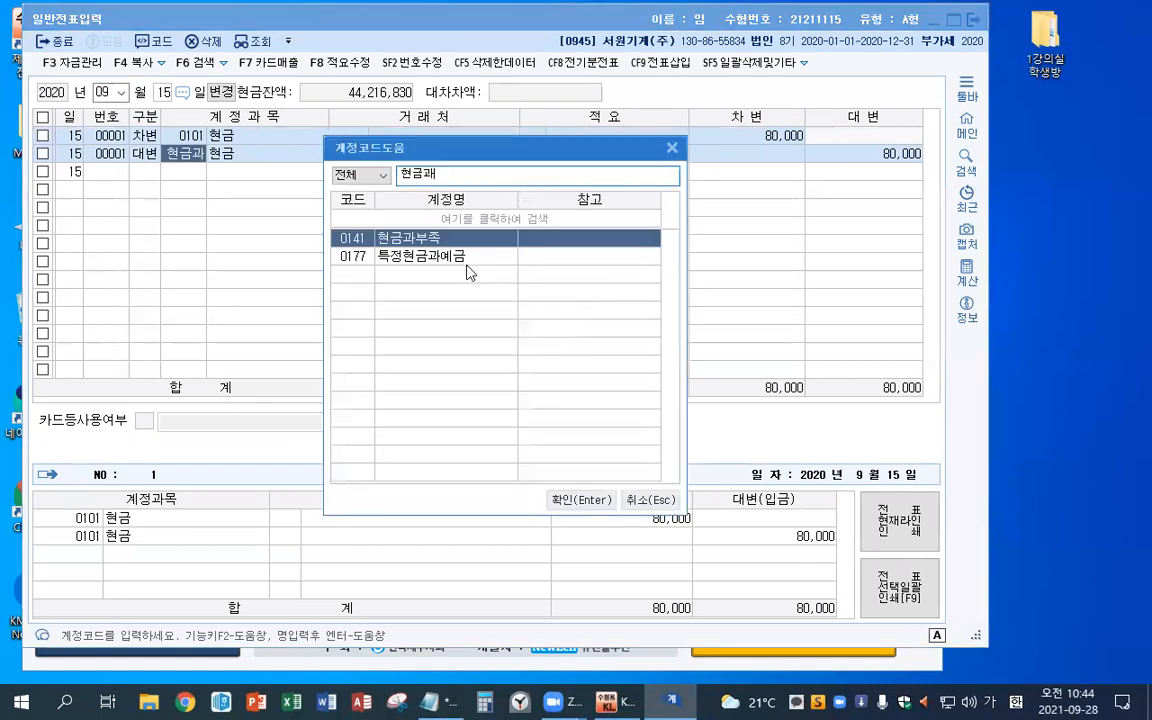
{"action": "key", "text": "Return"}
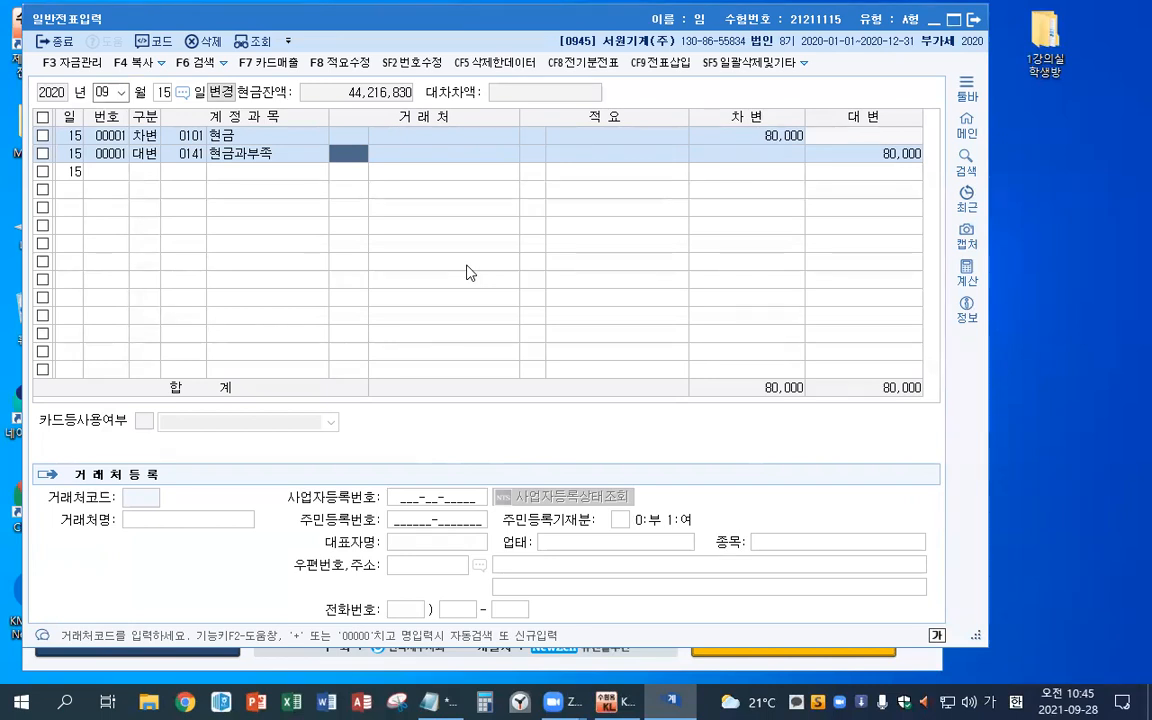
Change the voucher date to October 26.
{"action": "key", "text": "Escape"}
{"action": "key", "text": "Escape"}
{"action": "type", "text": "10"}
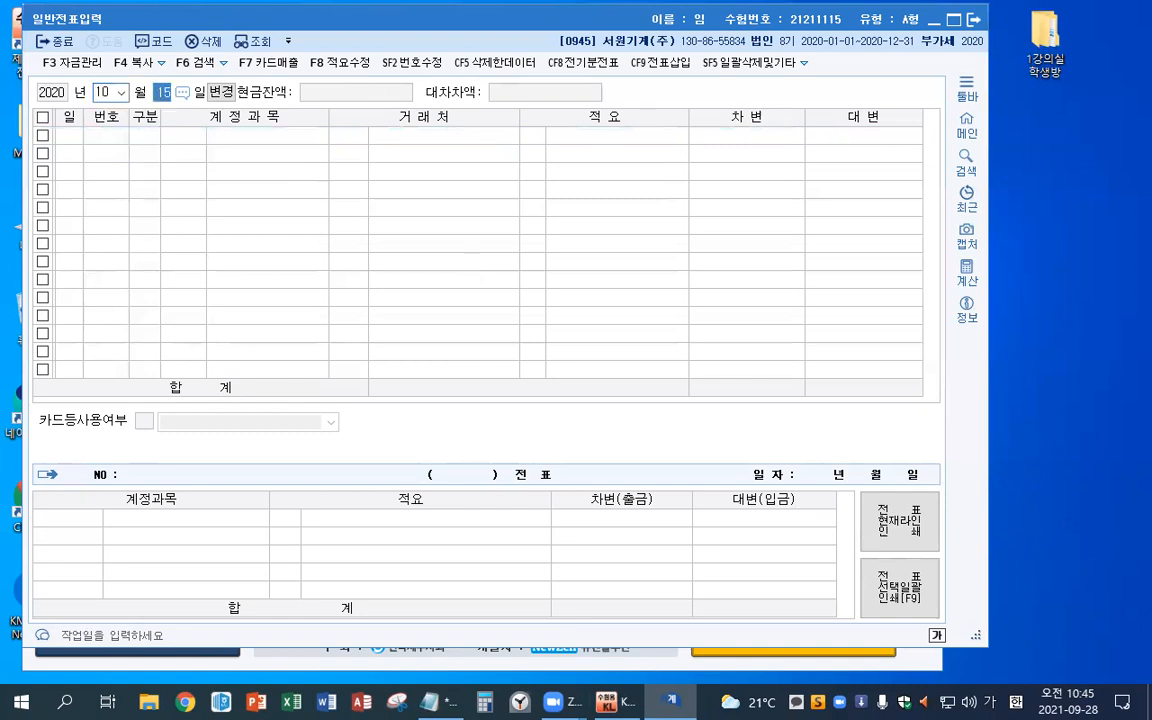
{"action": "type", "text": "26"}
{"action": "key", "text": "Return"}
Add a debit line (차변) for 교육훈련비 (0525, 제조원가) with the amount 1,000,000.
{"action": "type", "text": "3"}
{"action": "key", "text": "Return"}
{"action": "type", "text": "교육"}
{"action": "key", "text": "Return"}
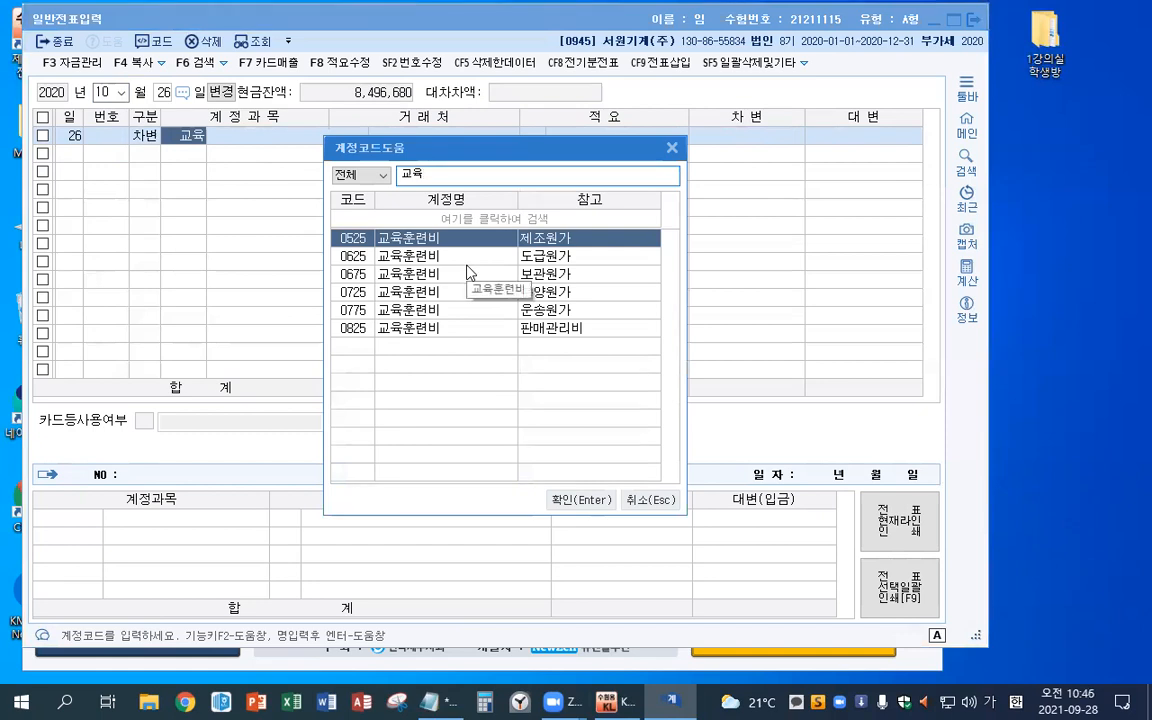
{"action": "key", "text": "Return"}
{"action": "key", "text": "Return"}
{"action": "key", "text": "Return"}
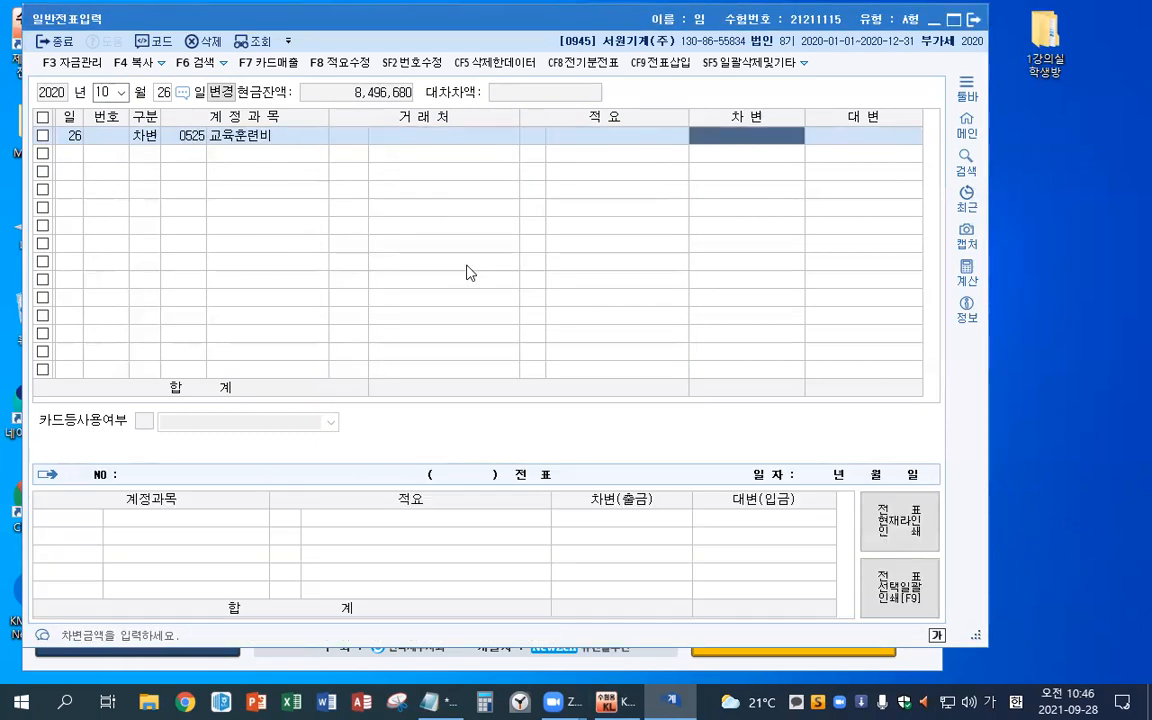
{"action": "type", "text": "1000000"}
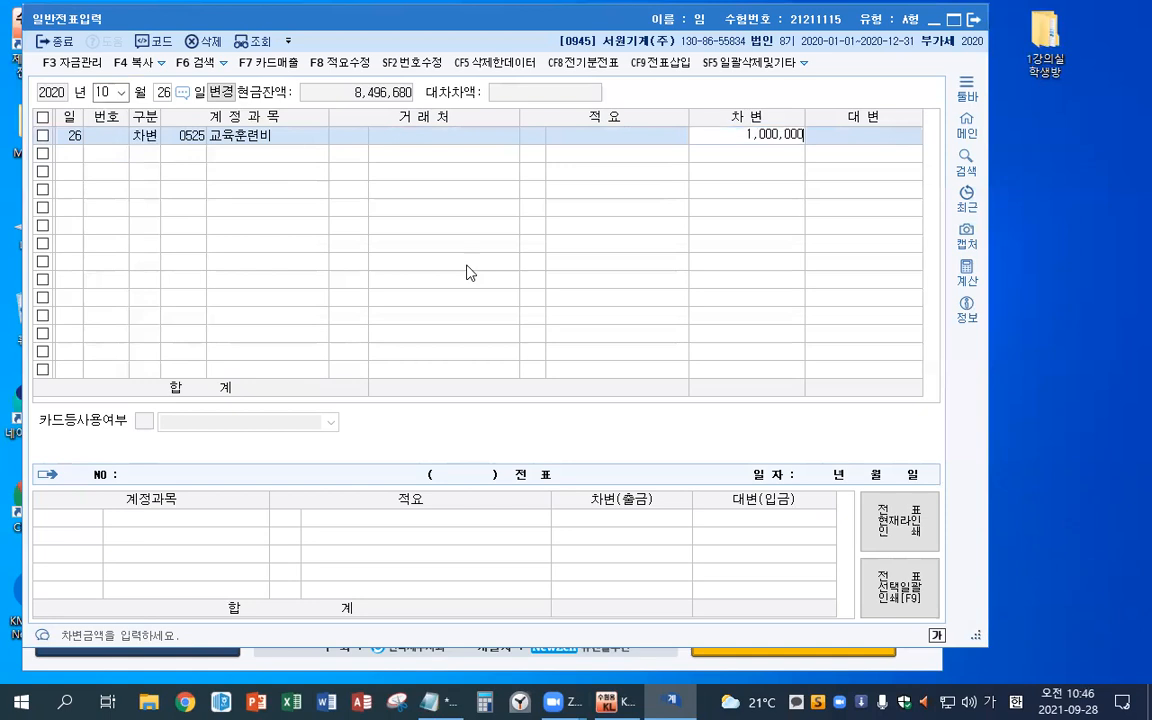
{"action": "key", "text": "Return"}
Add a credit line (대변) for 예수금 (0254) with the amount 88,000.
{"action": "type", "text": "4"}
{"action": "key", "text": "Return"}
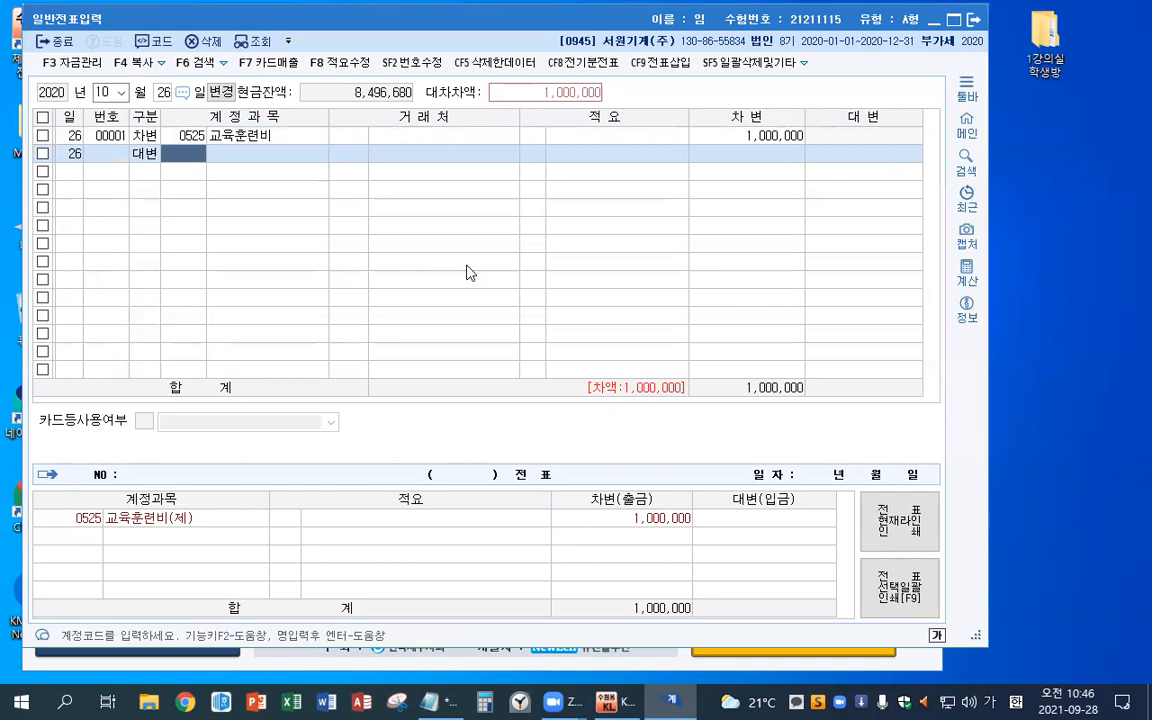
{"action": "type", "text": "예수"}
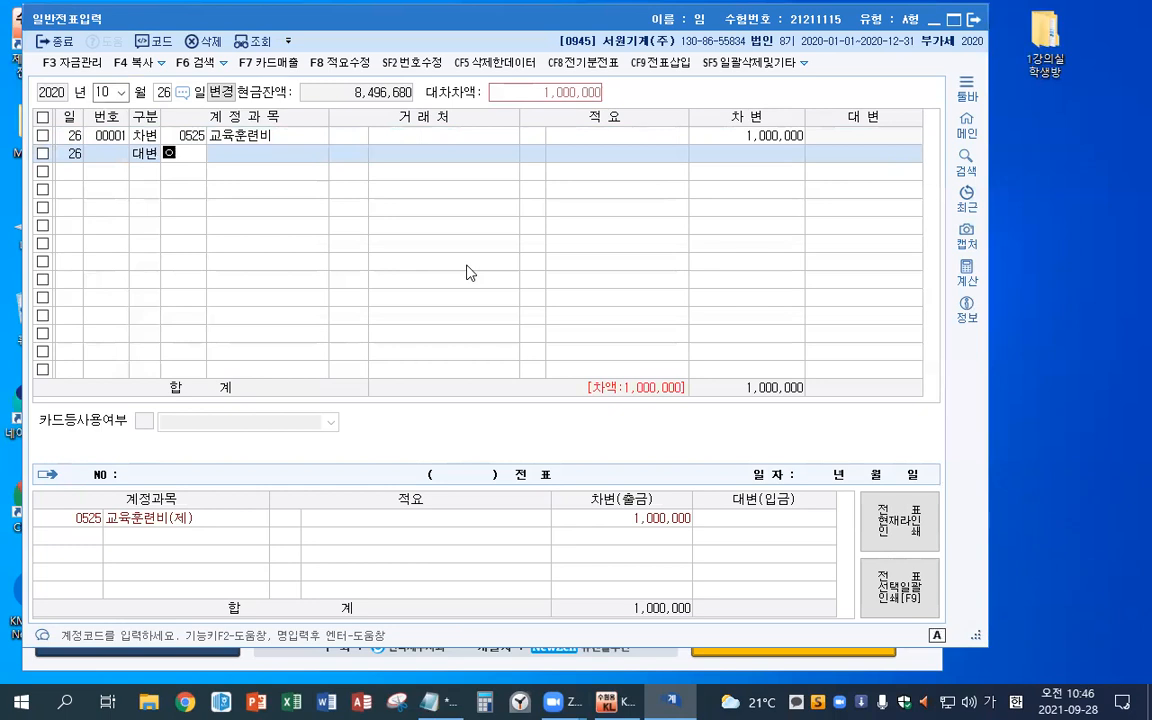
{"action": "key", "text": "Return"}
{"action": "key", "text": "Return"}
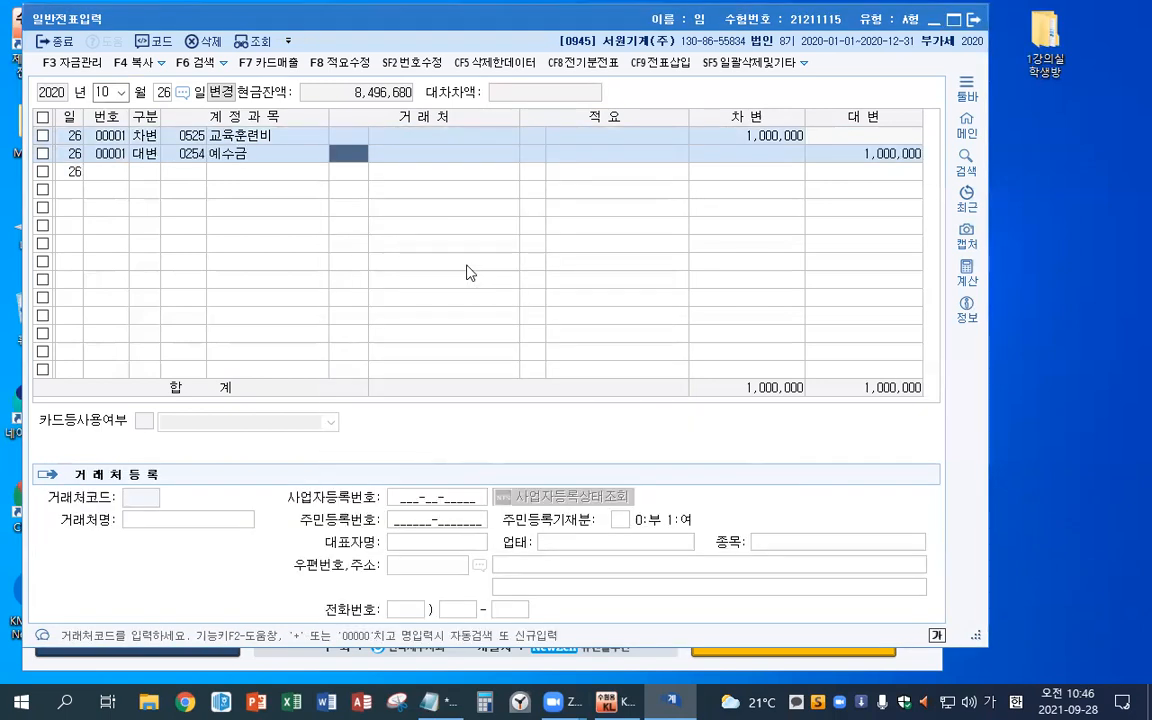
{"action": "key", "text": "Return"}
{"action": "key", "text": "Return"}
{"action": "key", "text": "Return"}
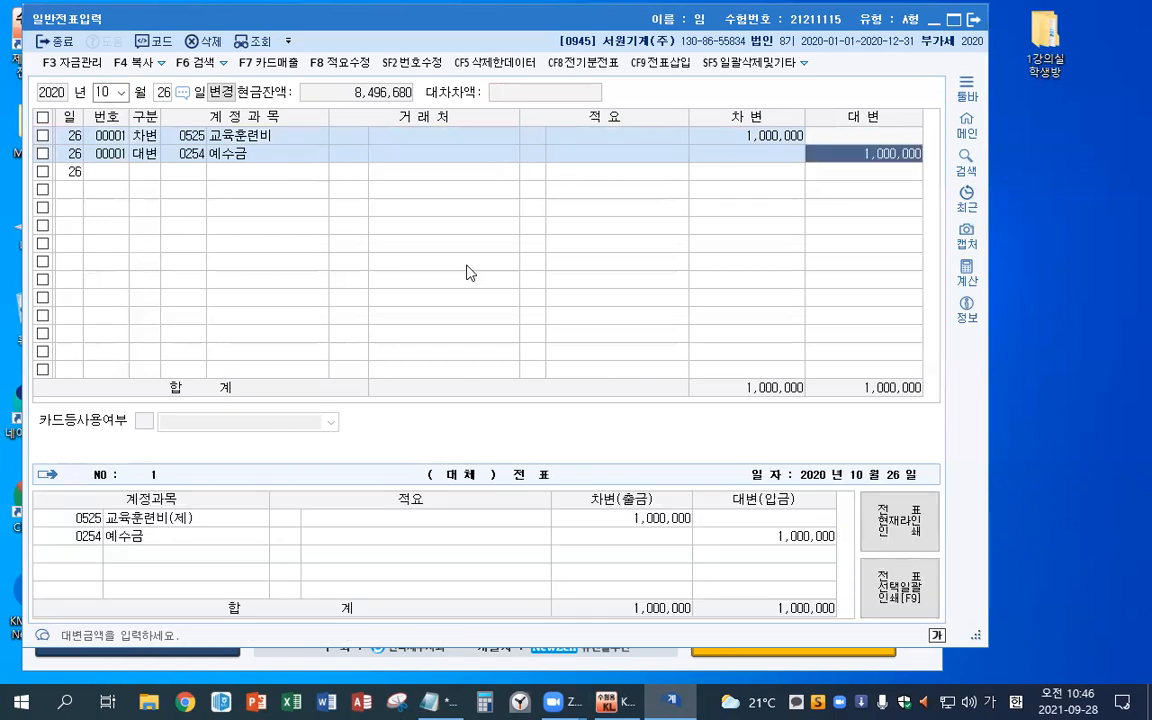
{"action": "type", "text": "880000"}
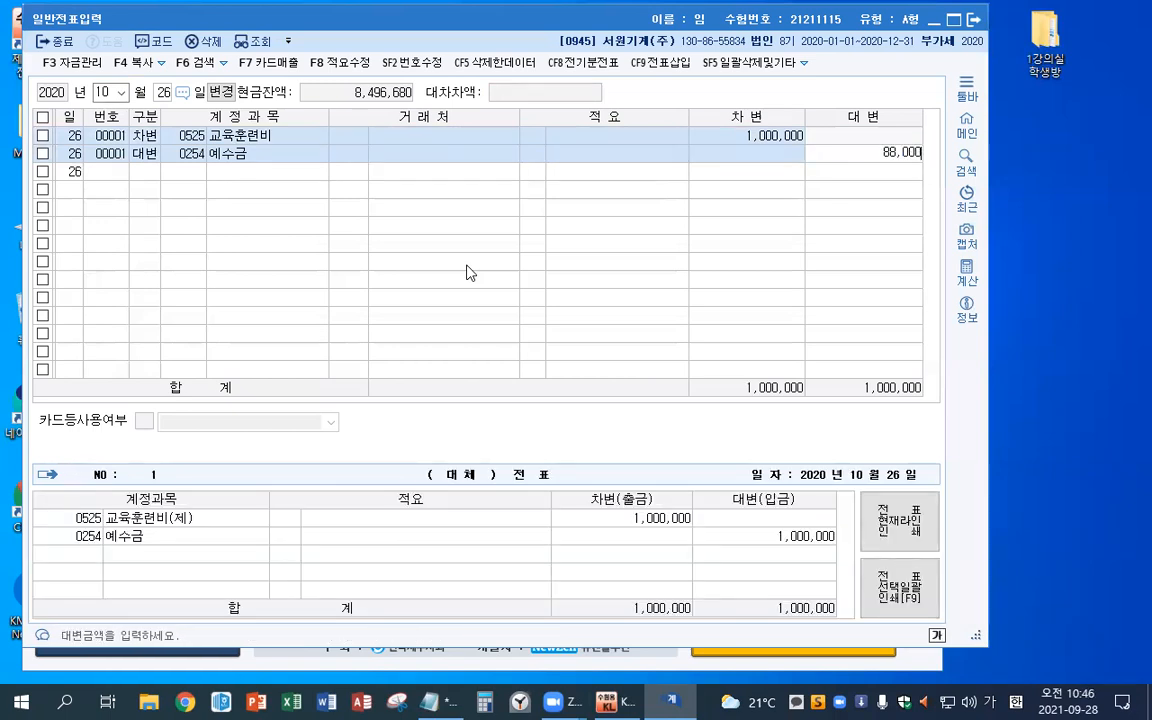
{"action": "key", "text": "Return"}
Complete the October 26 voucher with a credit line (대변) for 보통예금 (0103) of 912,000.
{"action": "type", "text": "4"}
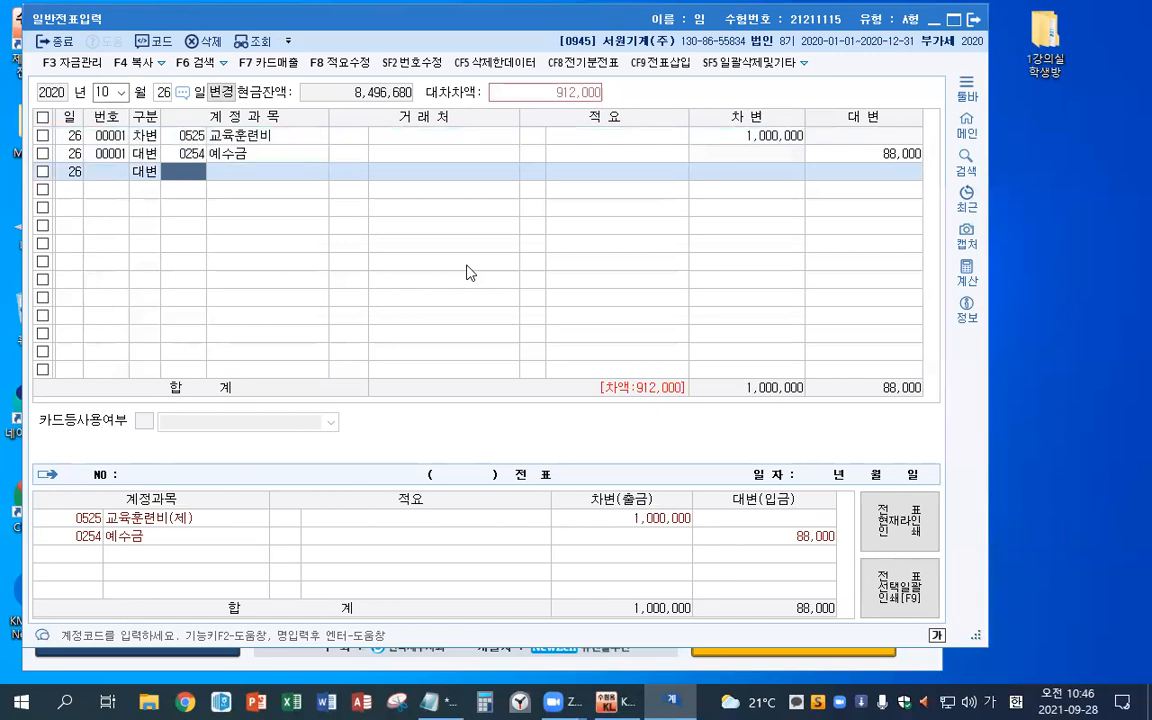
{"action": "type", "text": "보통"}
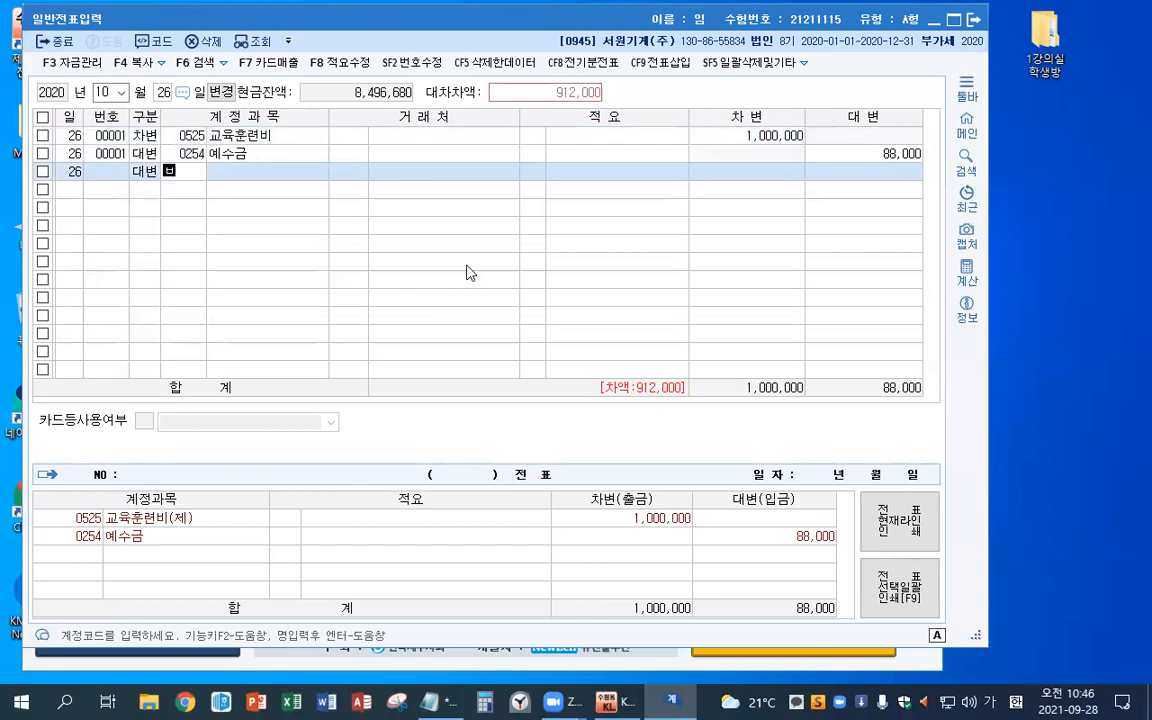
{"action": "key", "text": "Return"}
{"action": "key", "text": "Return"}
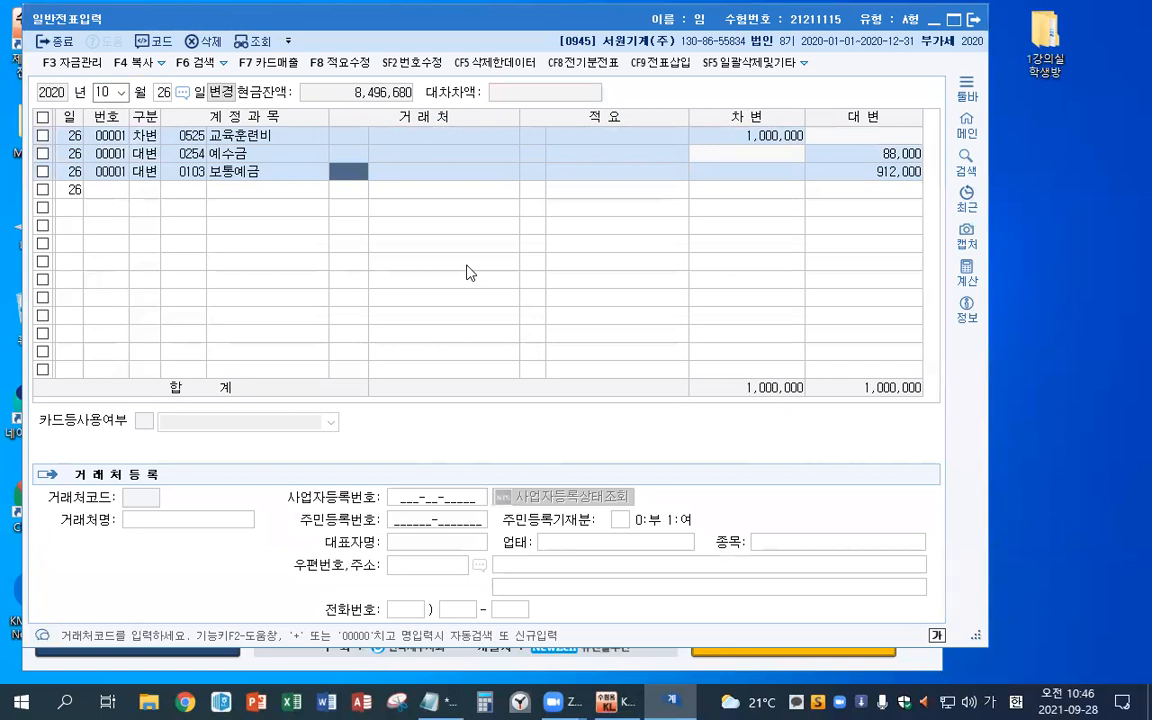
{"action": "key", "text": "Return"}
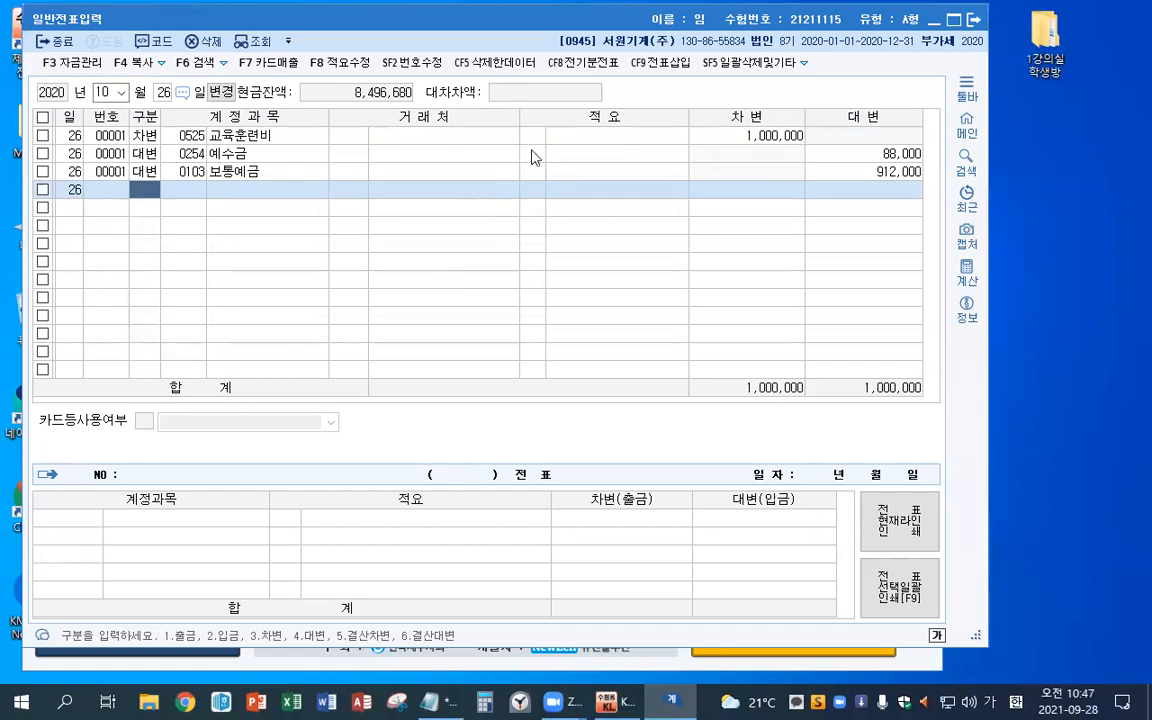
Change the voucher date to October 30.
{"action": "key", "text": "Escape"}
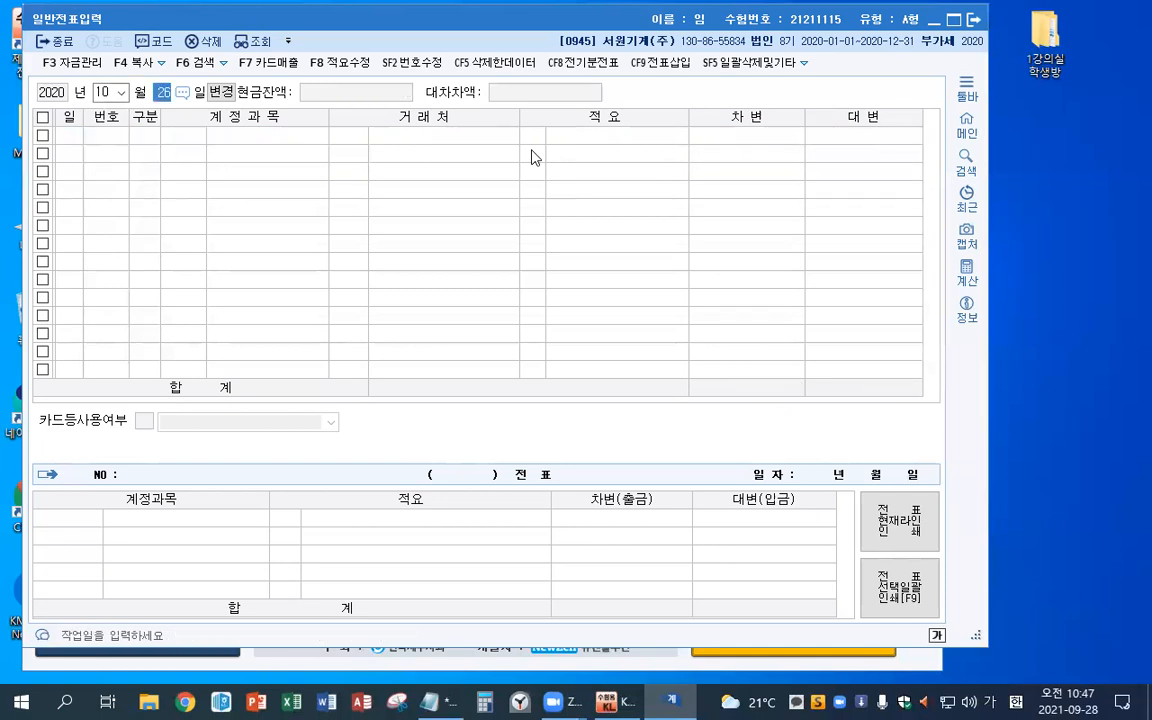
{"action": "type", "text": "30"}
{"action": "key", "text": "Return"}
Add a debit line (차변) for 퇴직급여 (0508, 제조원가) with the amount 8,000,000.
{"action": "type", "text": "3"}
{"action": "key", "text": "Return"}
{"action": "type", "text": "퇴직"}
{"action": "key", "text": "Return"}
{"action": "key", "text": "Down"}
{"action": "key", "text": "Down"}
{"action": "key", "text": "Down"}
{"action": "key", "text": "Down"}
{"action": "key", "text": "Down"}
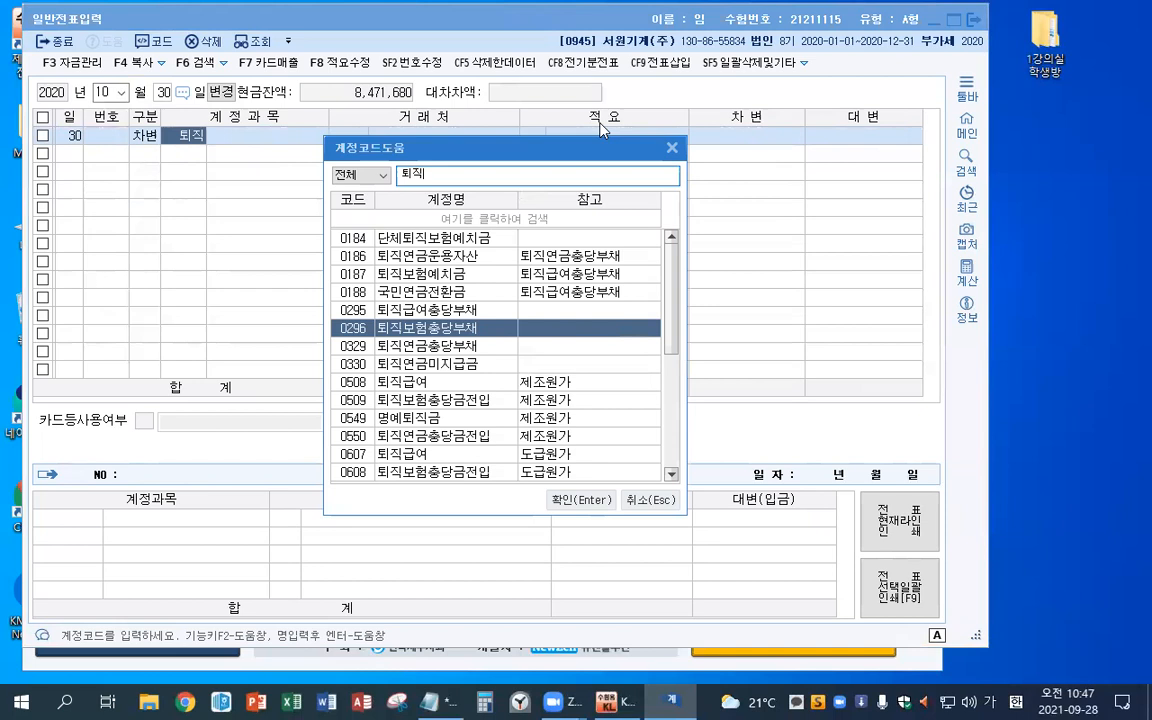
{"action": "key", "text": "Down"}
{"action": "key", "text": "Down"}
{"action": "key", "text": "Down"}
{"action": "key", "text": "Down"}
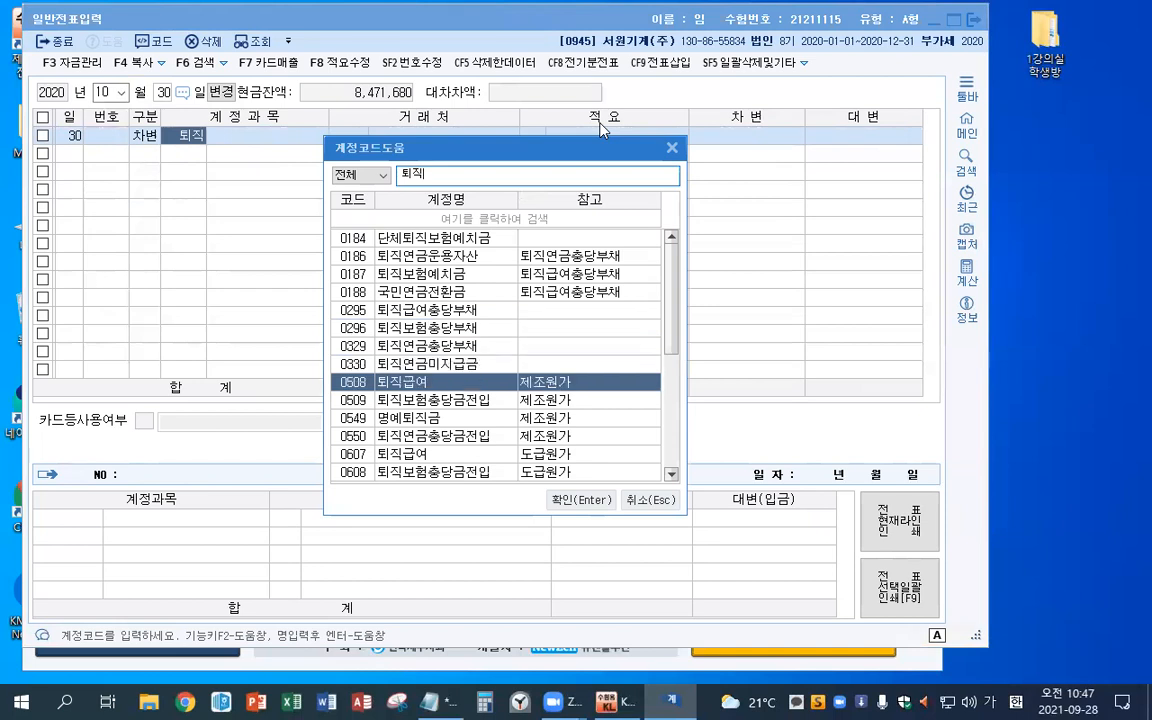
{"action": "key", "text": "Return"}
{"action": "key", "text": "Return"}
{"action": "key", "text": "Return"}
{"action": "key", "text": "Return"}
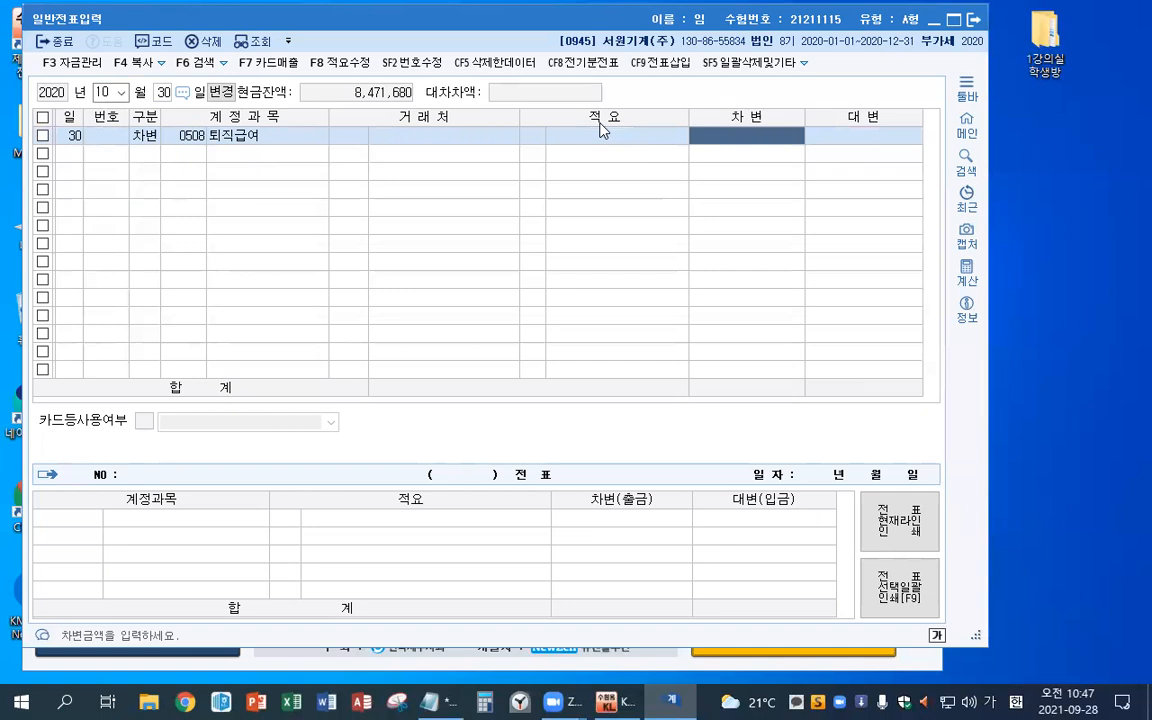
{"action": "type", "text": "8000000"}
{"action": "key", "text": "Return"}
Add a second debit line (차변) for 퇴직급여 (0806, 판매관리비) with the amount 7,000,000.
{"action": "type", "text": "3"}
{"action": "key", "text": "Return"}
{"action": "type", "text": "퇴직"}
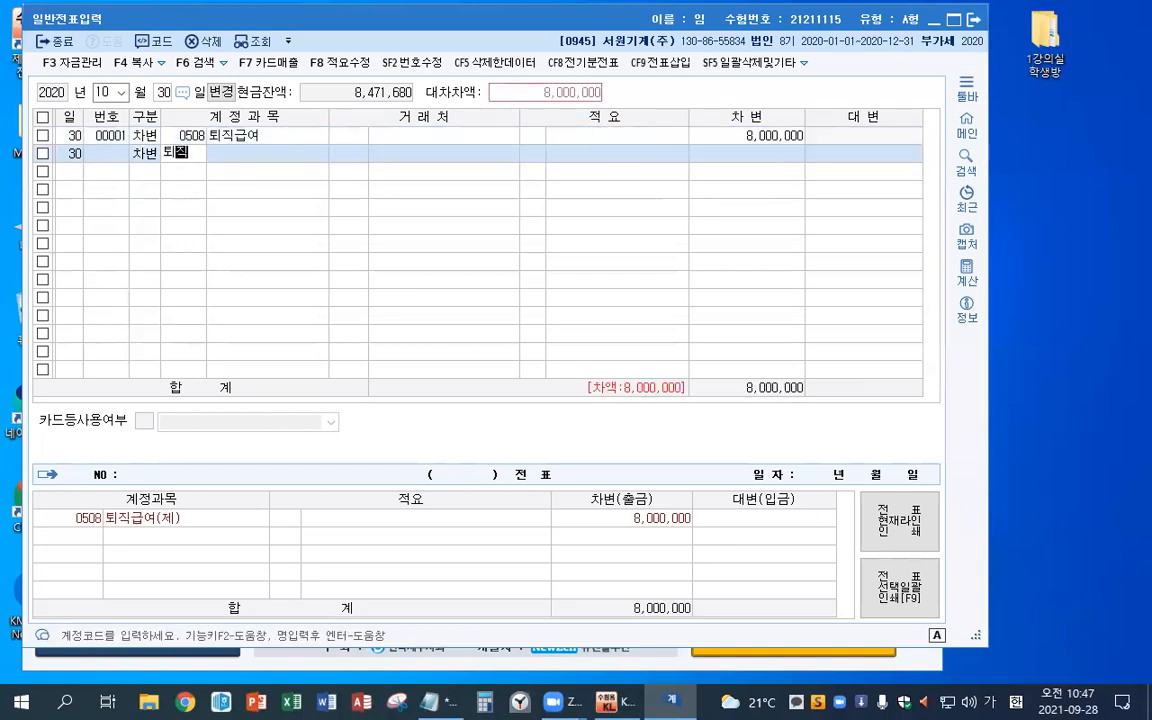
{"action": "key", "text": "Return"}
{"action": "key", "text": "Down"}
{"action": "key", "text": "Down"}
{"action": "key", "text": "Down"}
{"action": "key", "text": "Down"}
{"action": "key", "text": "Down"}
{"action": "key", "text": "Down"}
{"action": "key", "text": "Down"}
{"action": "key", "text": "Down"}
{"action": "key", "text": "Down"}
{"action": "key", "text": "Down"}
{"action": "key", "text": "Down"}
{"action": "key", "text": "Down"}
{"action": "key", "text": "Down"}
{"action": "key", "text": "Down"}
{"action": "key", "text": "Down"}
{"action": "key", "text": "Down"}
{"action": "key", "text": "Down"}
{"action": "key", "text": "Down"}
{"action": "key", "text": "Down"}
{"action": "key", "text": "Down"}
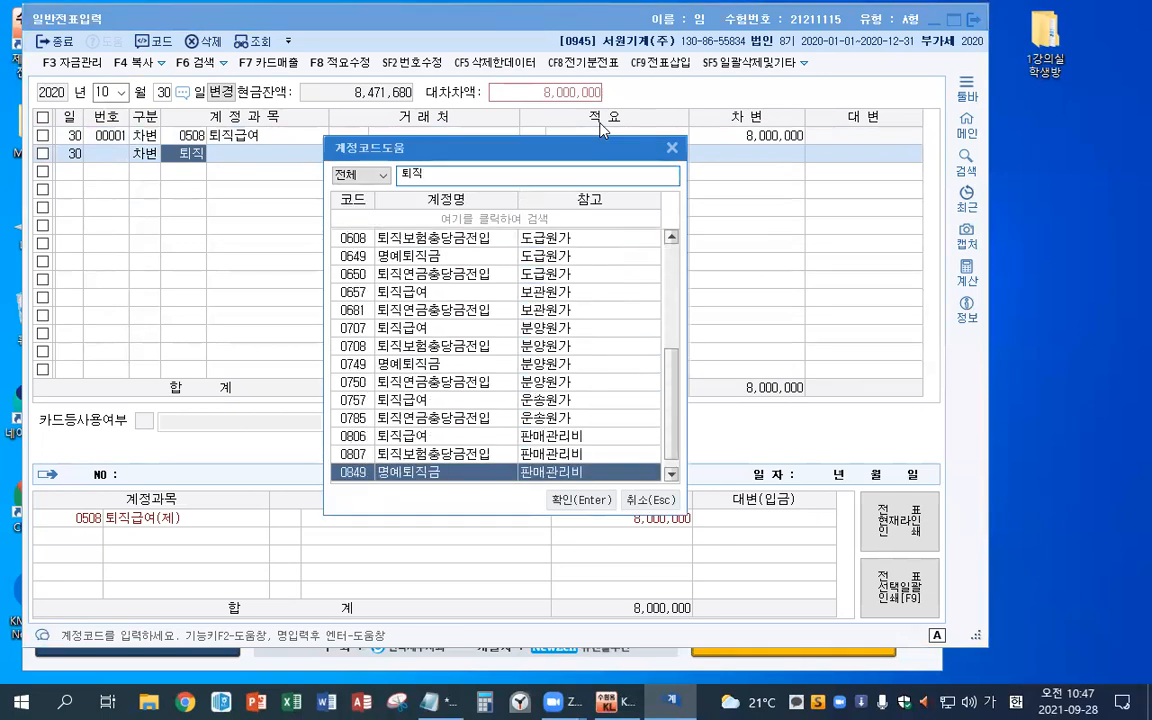
{"action": "key", "text": "Up"}
{"action": "key", "text": "Up"}
{"action": "key", "text": "Return"}
{"action": "key", "text": "Return"}
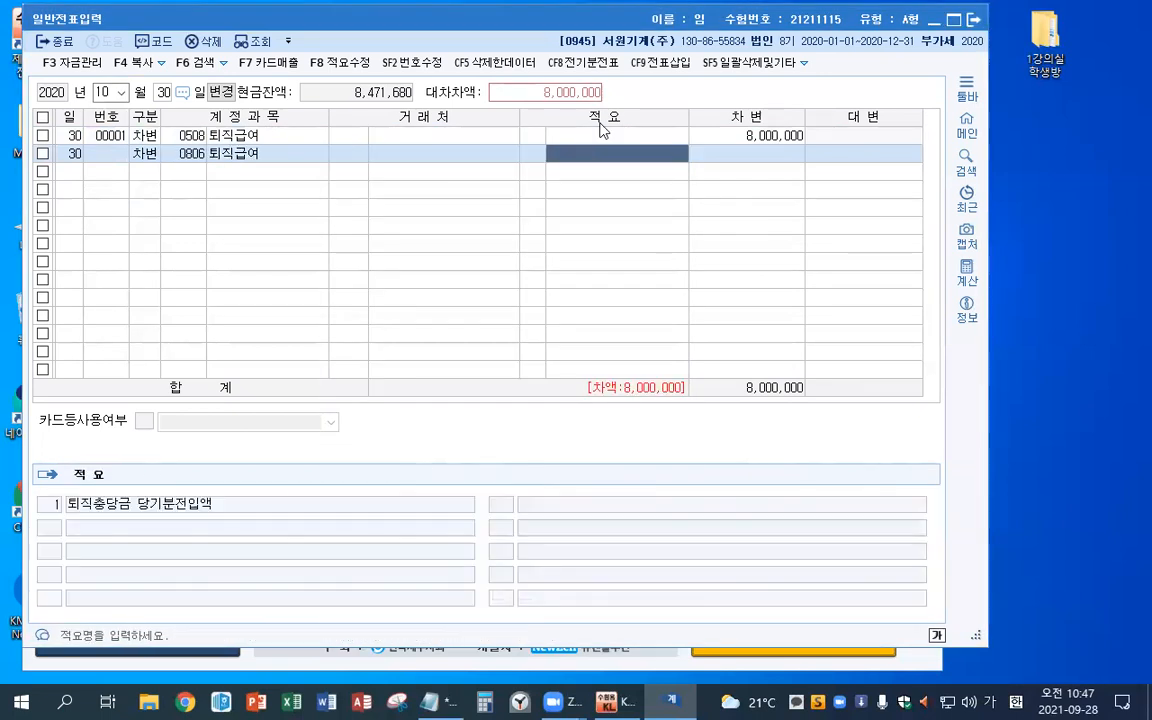
{"action": "key", "text": "Return"}
{"action": "type", "text": "7000000"}
{"action": "key", "text": "Return"}
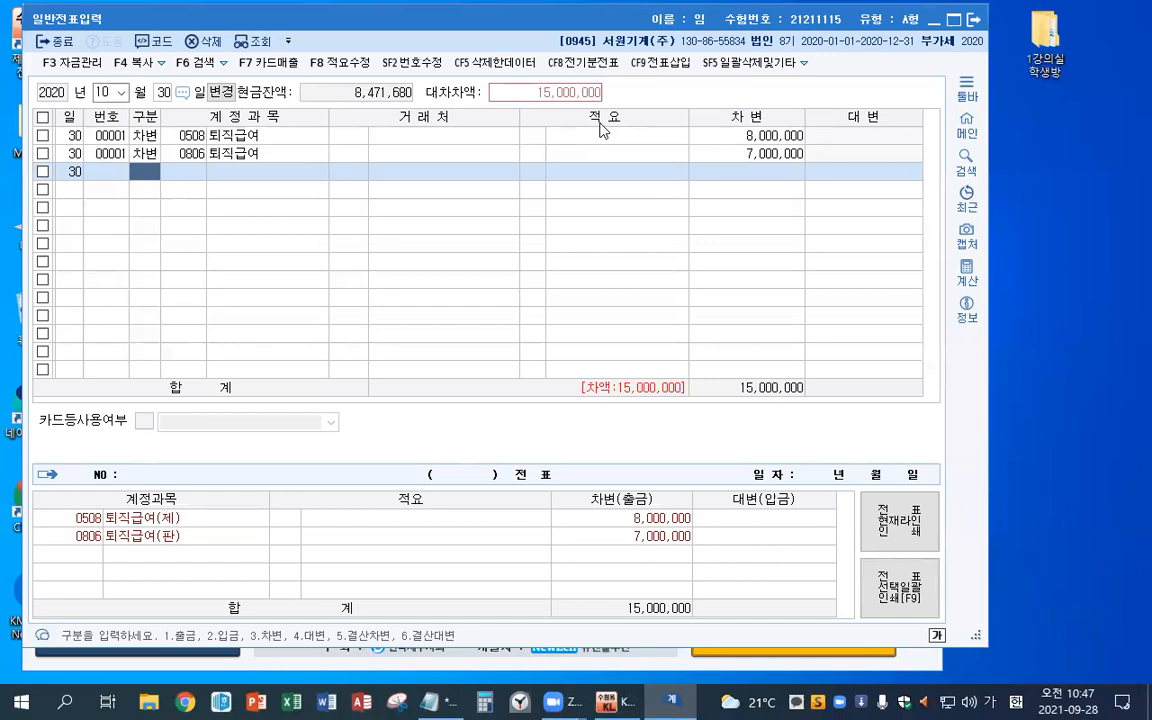
Complete the October 30 voucher with a credit line (대변) for 보통예금 (0103) of 15,000,000.
{"action": "type", "text": "4"}
{"action": "key", "text": "Return"}
{"action": "type", "text": "보통"}
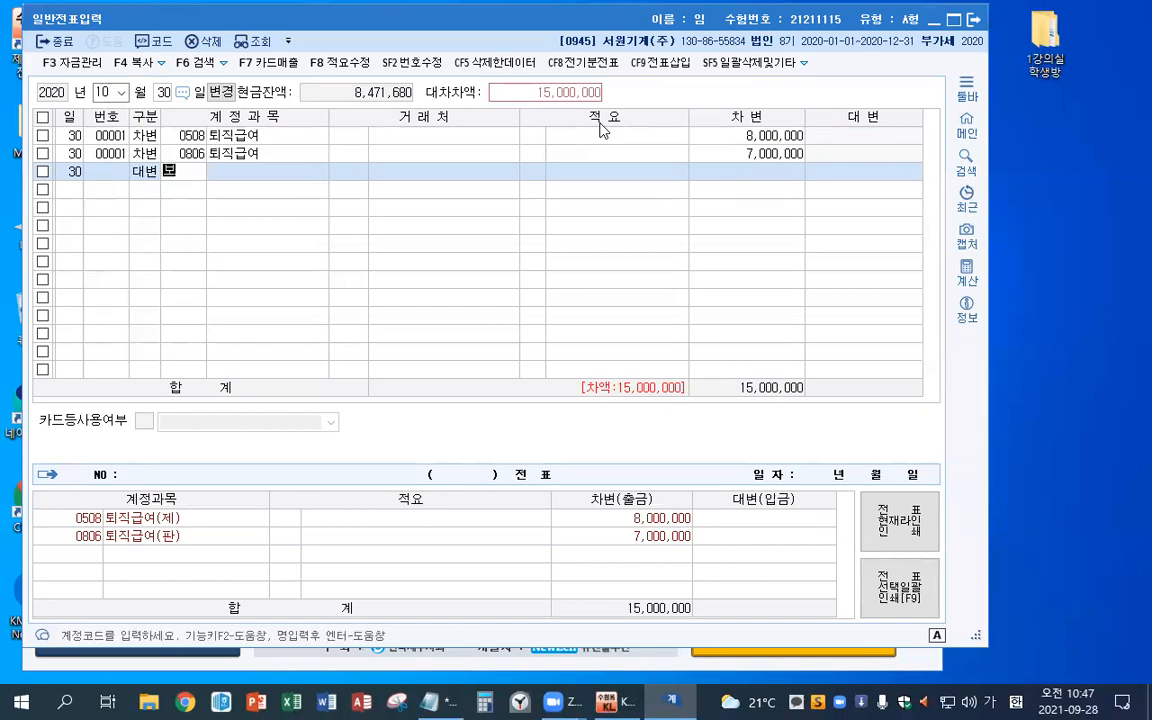
{"action": "key", "text": "Return"}
{"action": "key", "text": "Return"}
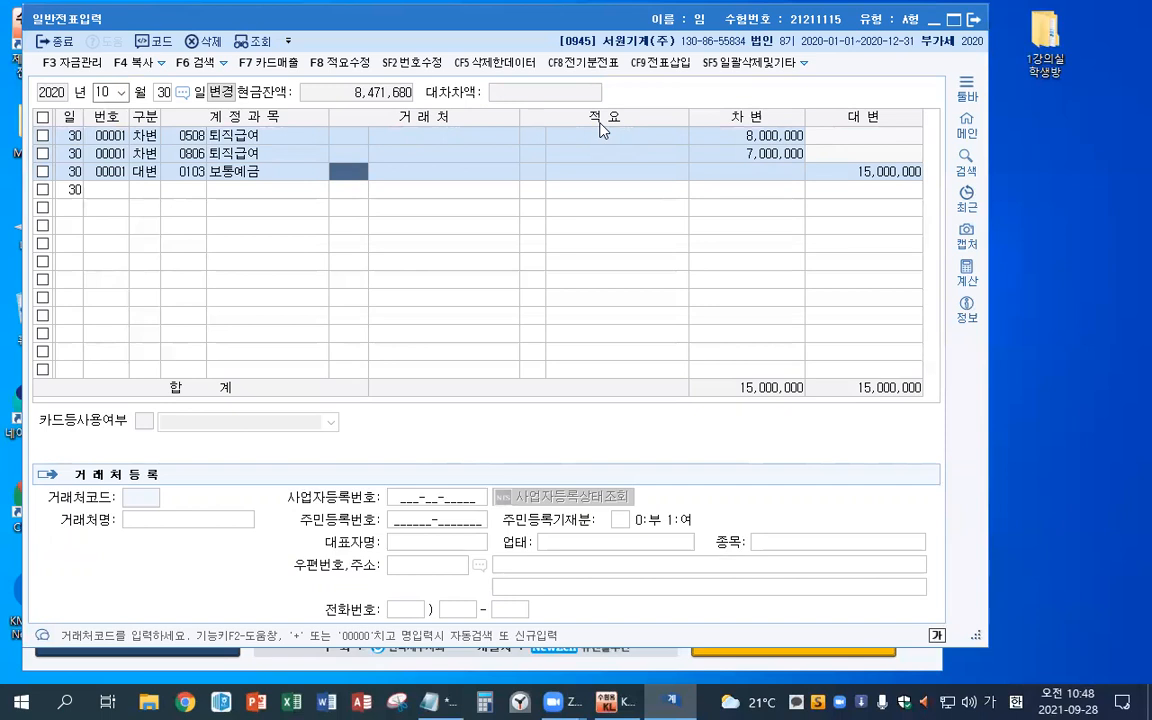
Review the debit and credit lines of the October 30 voucher.
{"action": "key", "text": "Down"}
{"action": "key", "text": "Up"}
{"action": "key", "text": "Down"}
{"action": "key", "text": "Up"}
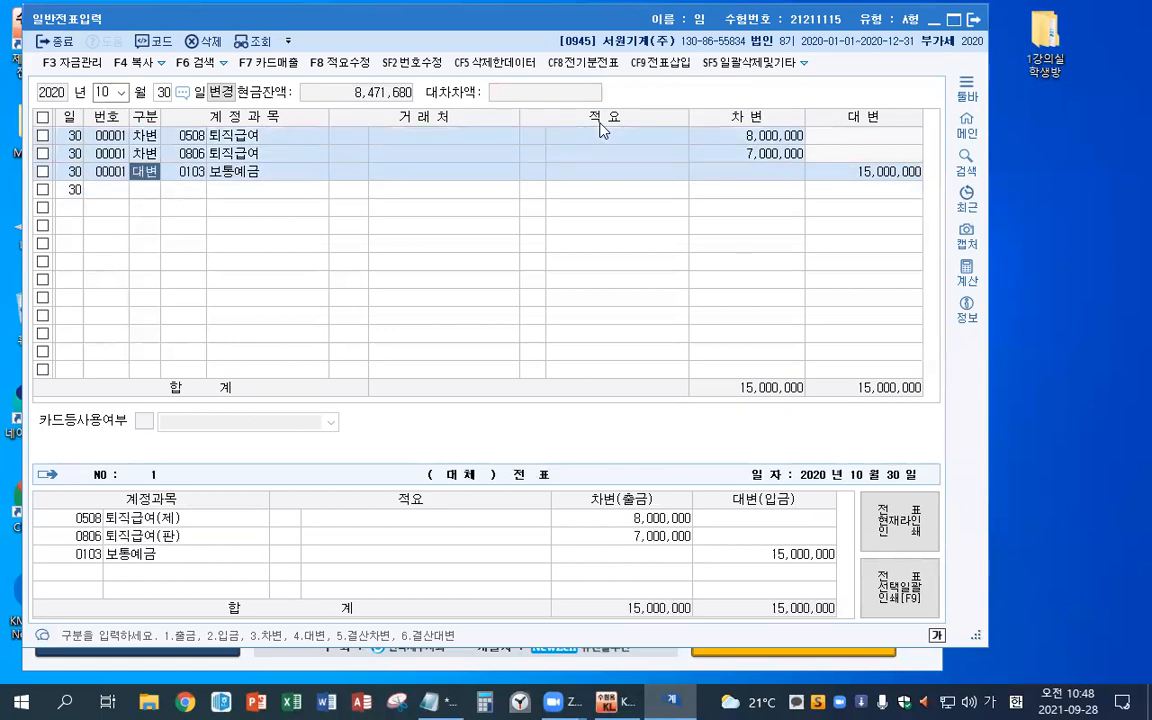
{"action": "key", "text": "Up"}
{"action": "key", "text": "Up"}
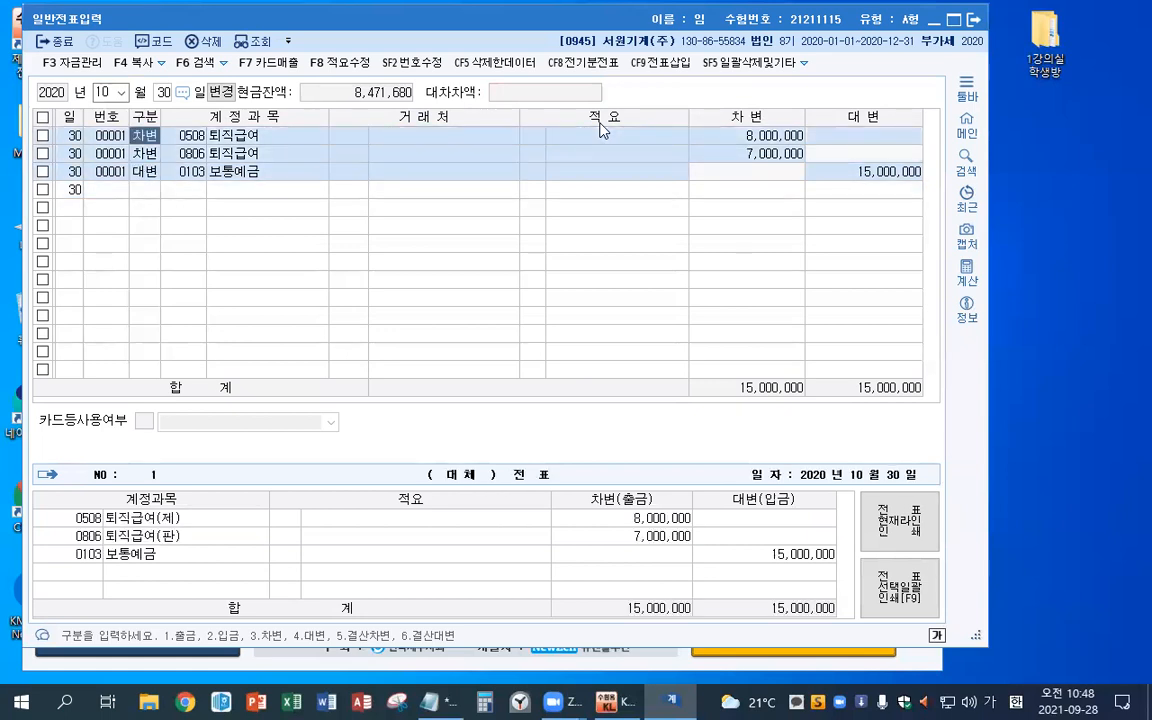
{"action": "key", "text": "Down"}
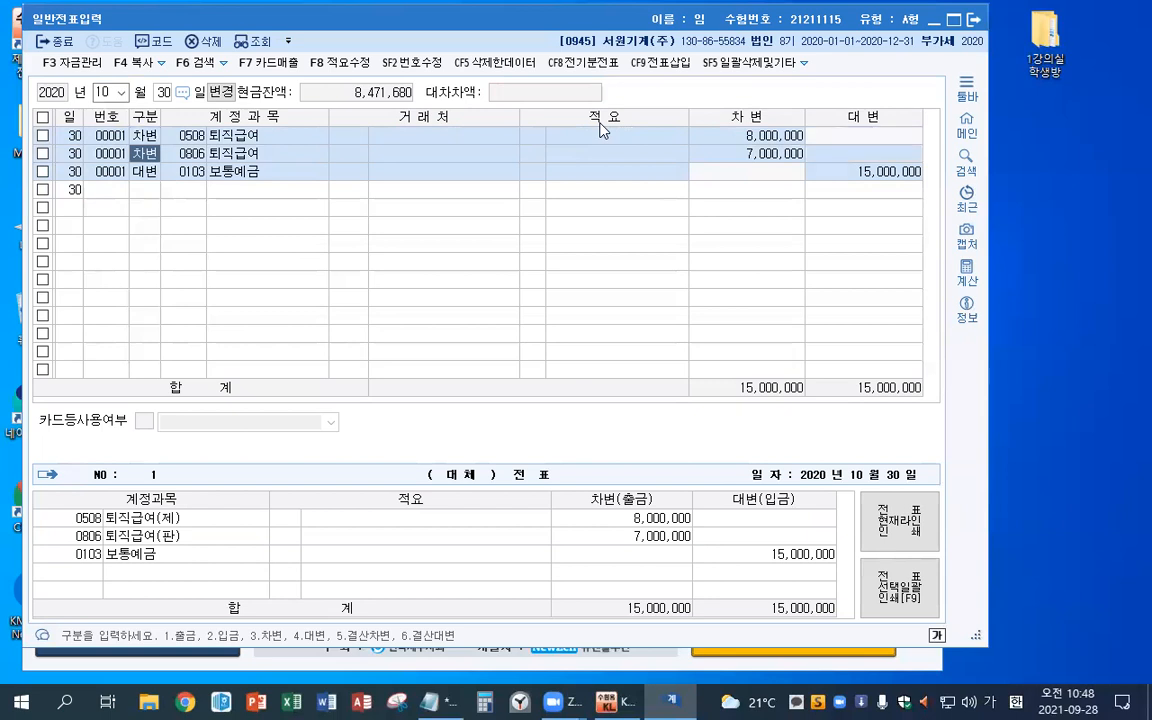
{"action": "key", "text": "Down"}
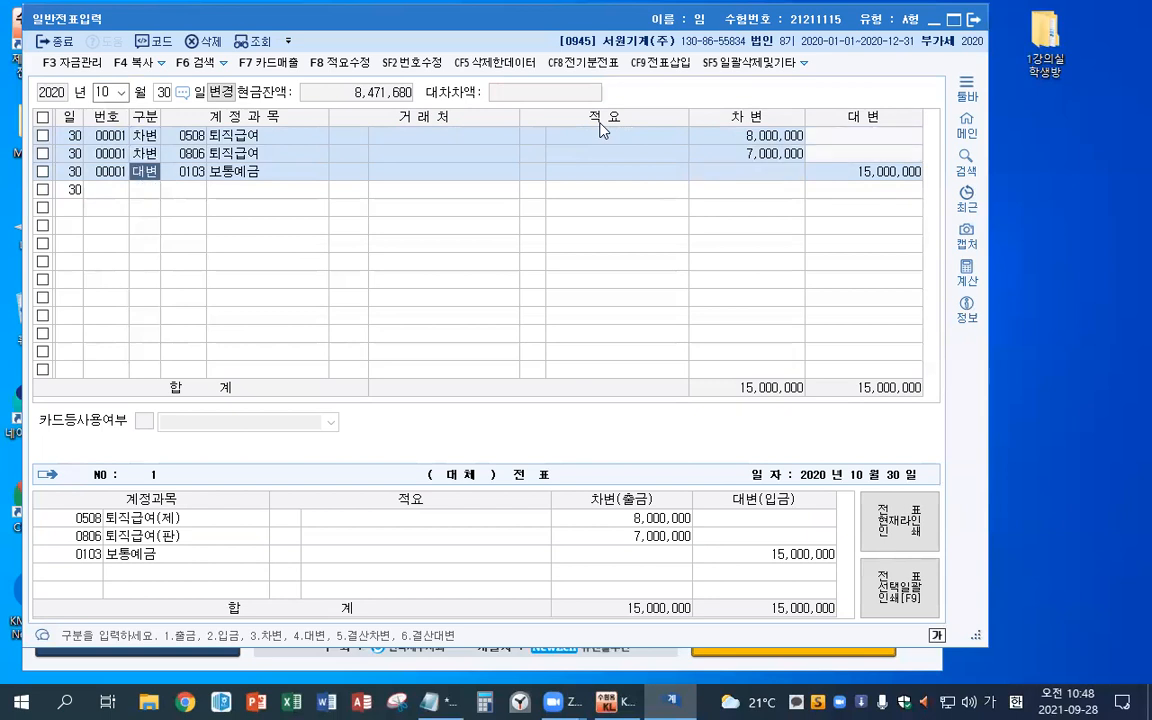
{"action": "key", "text": "Down"}
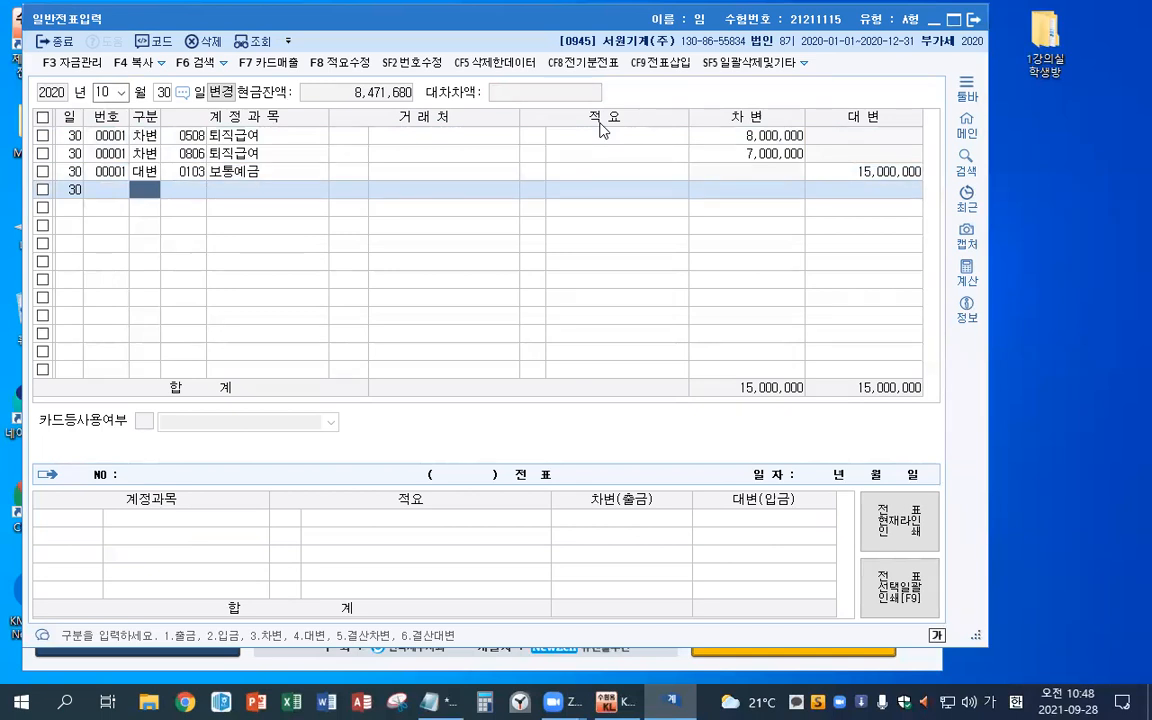
{"action": "key", "text": "Up"}
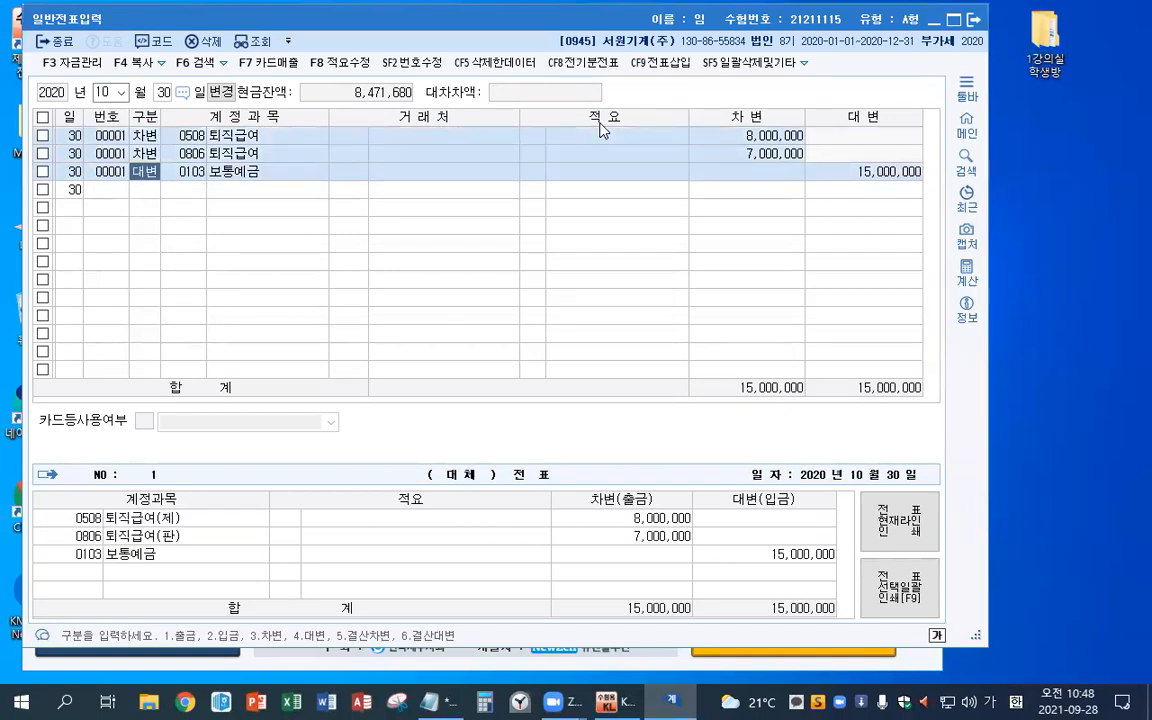
{"action": "key", "text": "Down"}
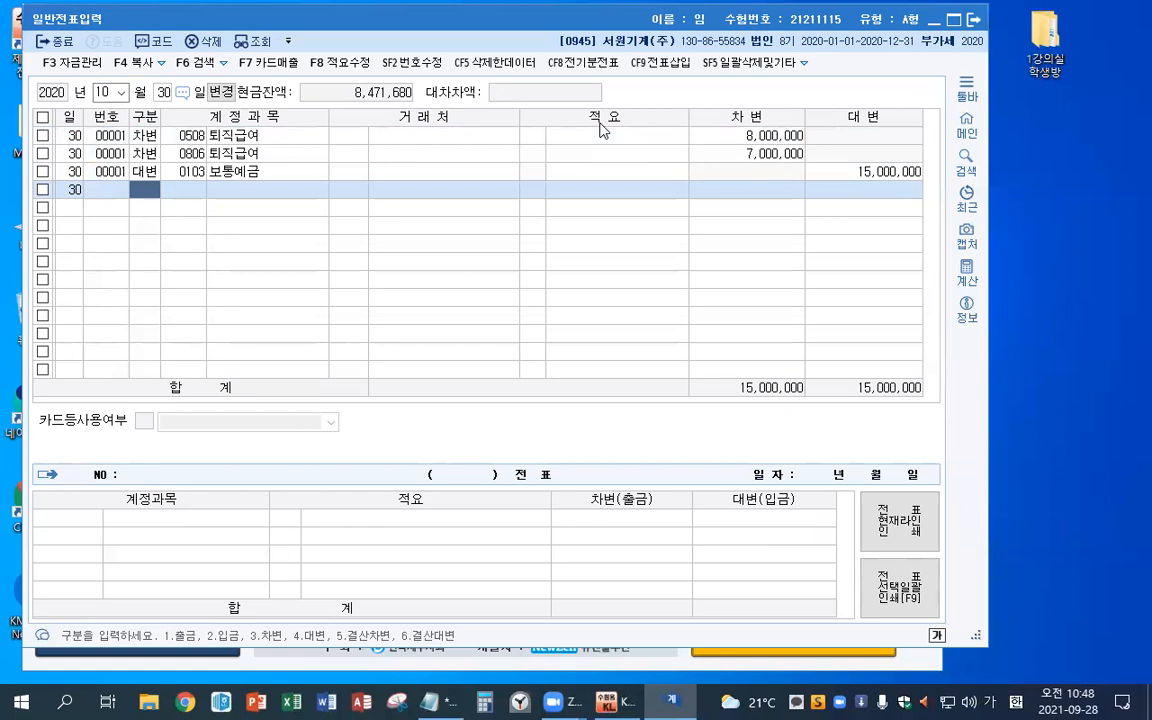
Change the voucher date to November 10 and start a debit line (차변) for 임차보증금 (0232).
{"action": "key", "text": "Escape"}
{"action": "key", "text": "Escape"}
{"action": "type", "text": "1"}
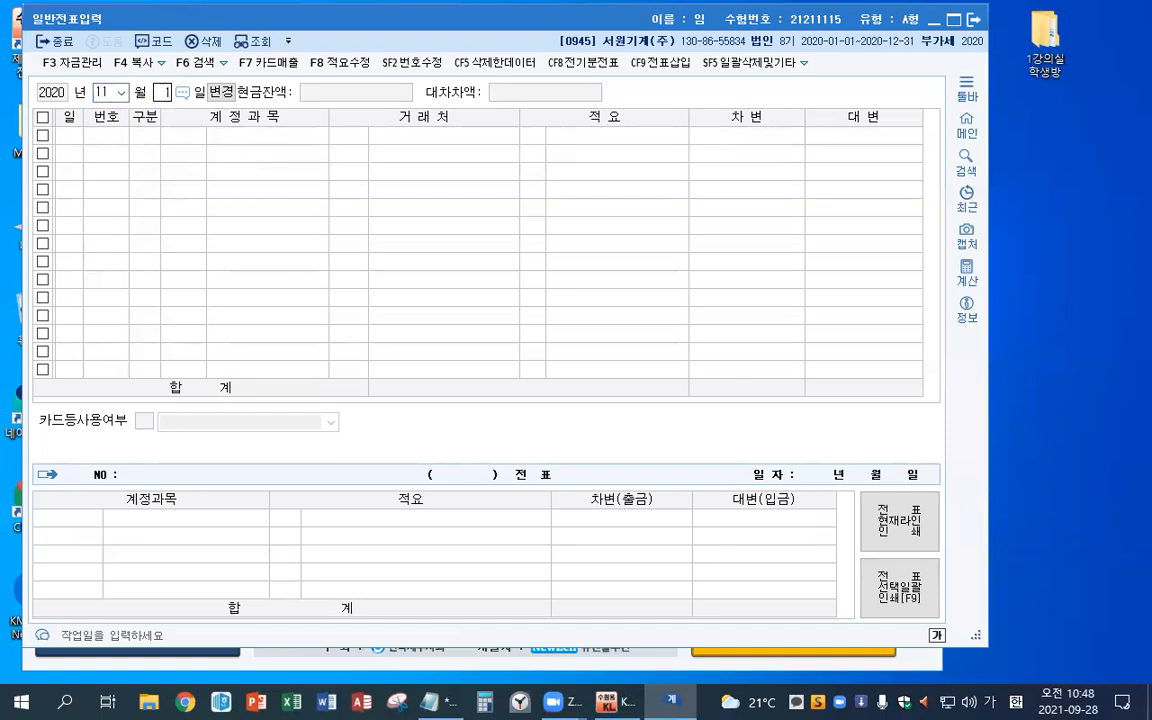
{"action": "type", "text": "110"}
{"action": "key", "text": "Return"}
{"action": "type", "text": "3"}
{"action": "key", "text": "Return"}
{"action": "type", "text": "임차"}
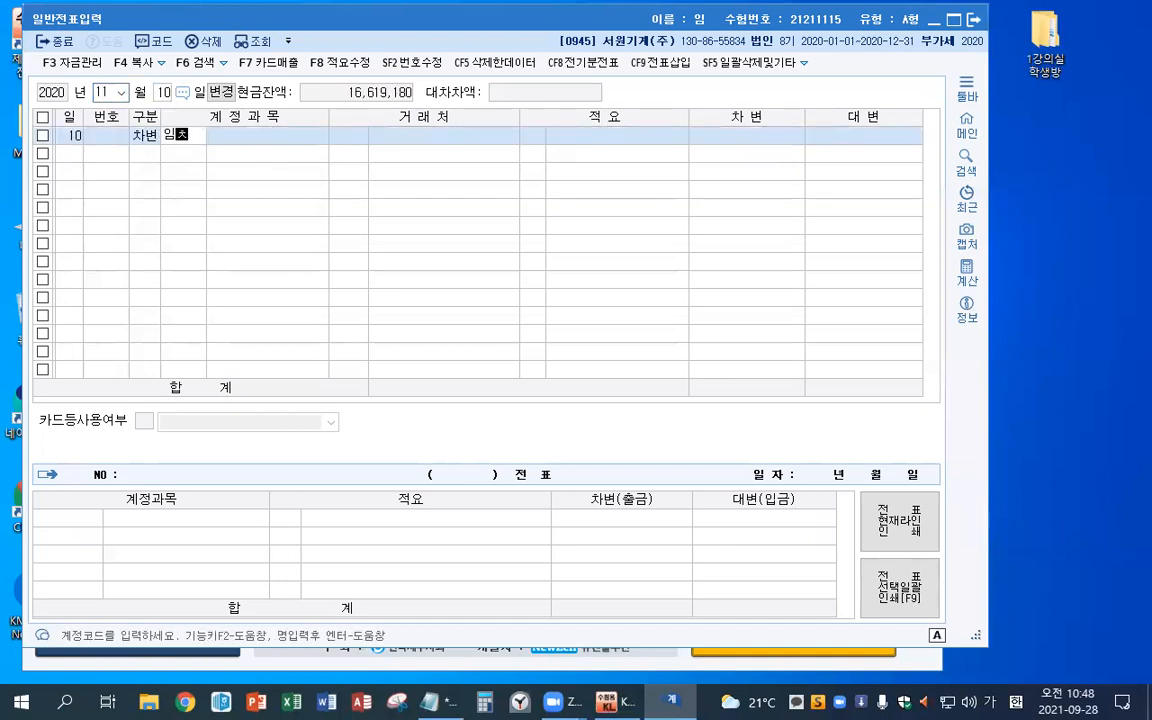
{"action": "key", "text": "Return"}
{"action": "key", "text": "Return"}
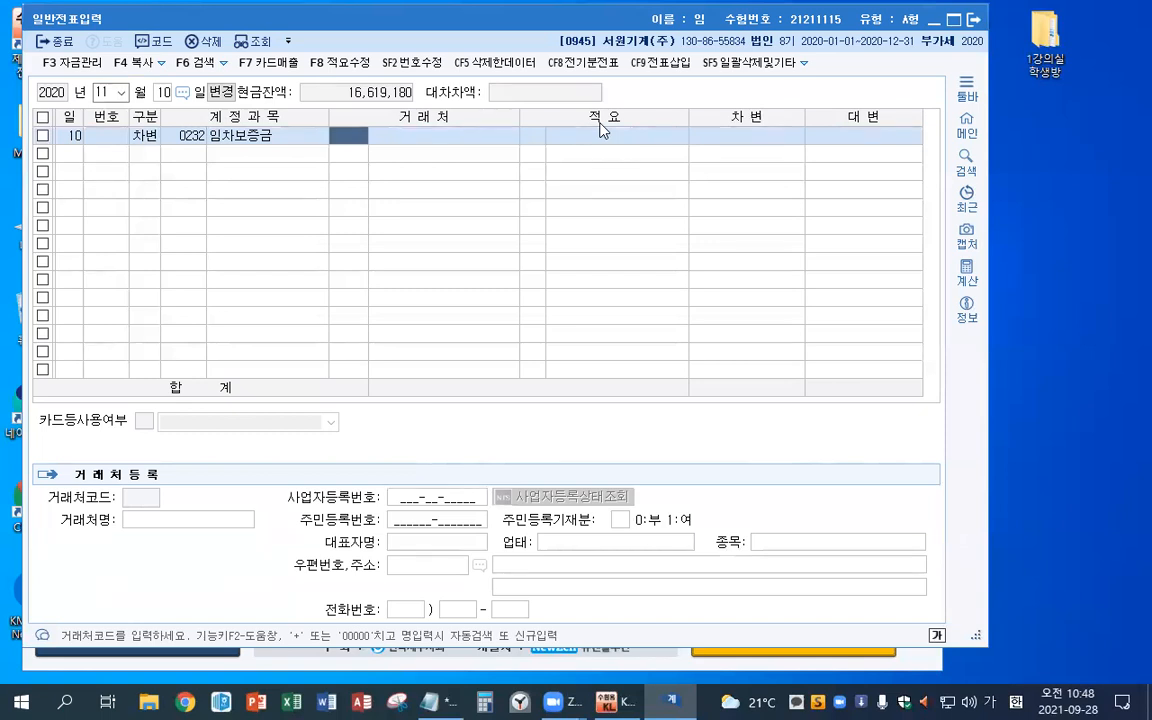
Assign (주)센타프라자 as the customer of the 임차보증금 line and enter the amount 20,000,000.
{"action": "type", "text": "센타"}
{"action": "key", "text": "Return"}
{"action": "key", "text": "Return"}
{"action": "key", "text": "Return"}
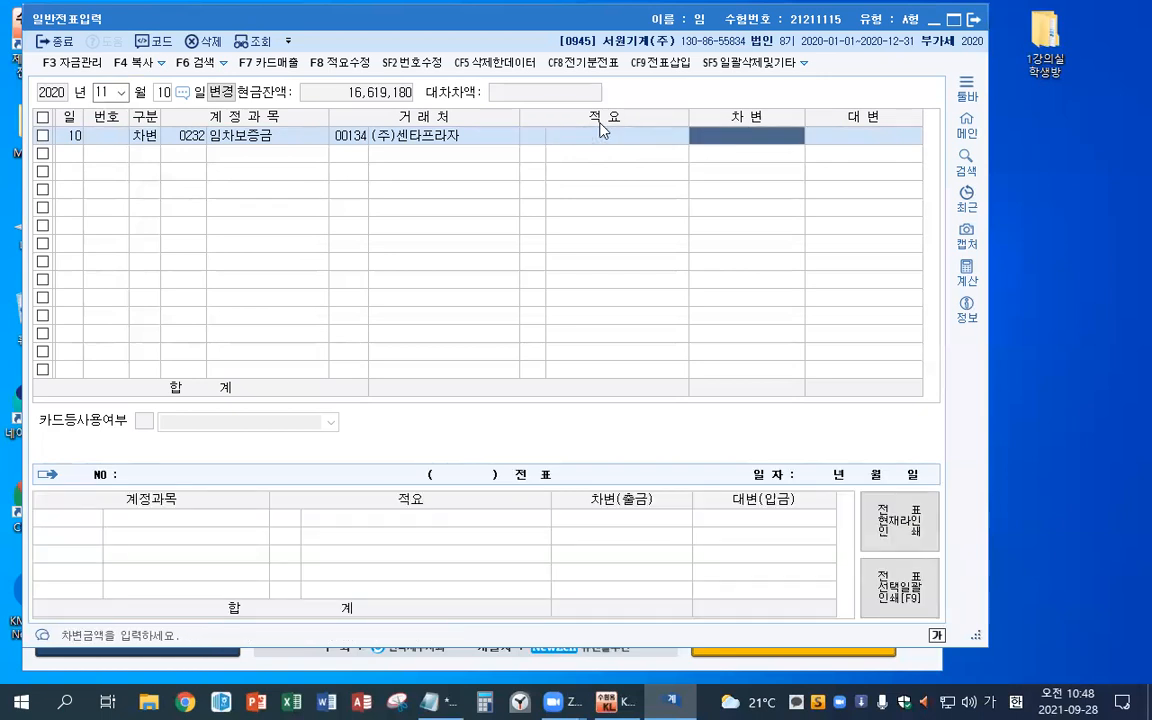
{"action": "type", "text": "20000000"}
{"action": "key", "text": "Return"}
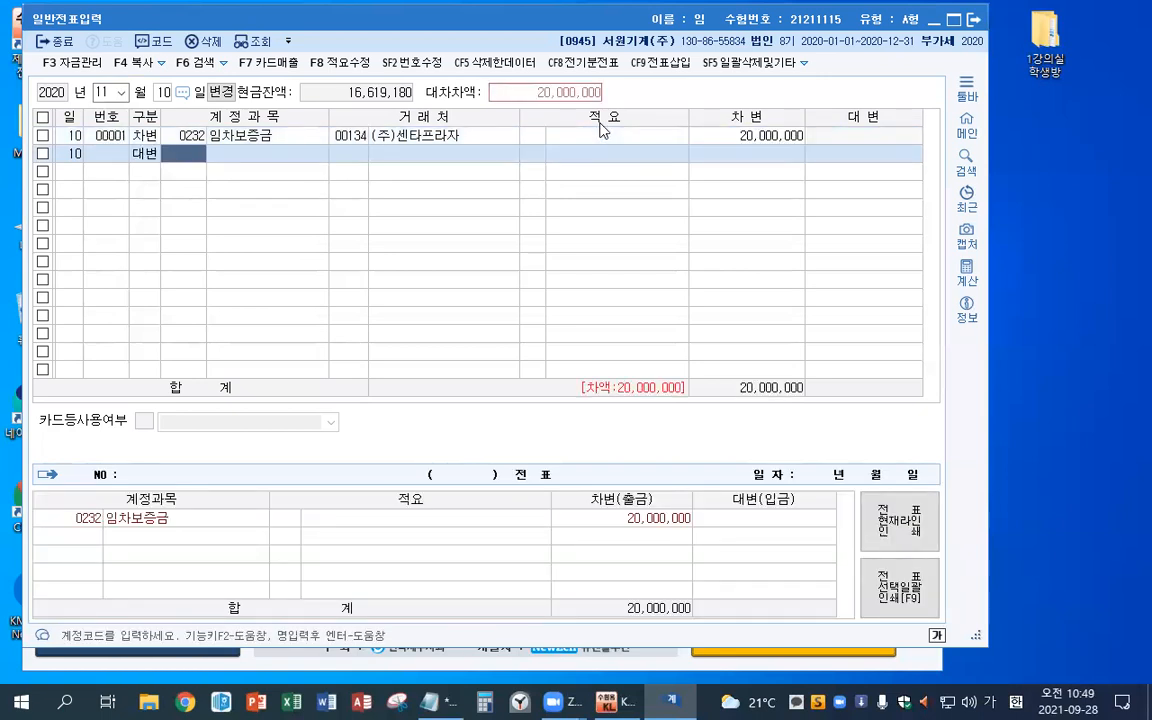
Complete the November 10 voucher with a credit line (대변) for 당좌예금 (0102) of 20,000,000.
{"action": "type", "text": "당좌"}
{"action": "key", "text": "Return"}
{"action": "key", "text": "Escape"}
{"action": "key", "text": "Return"}
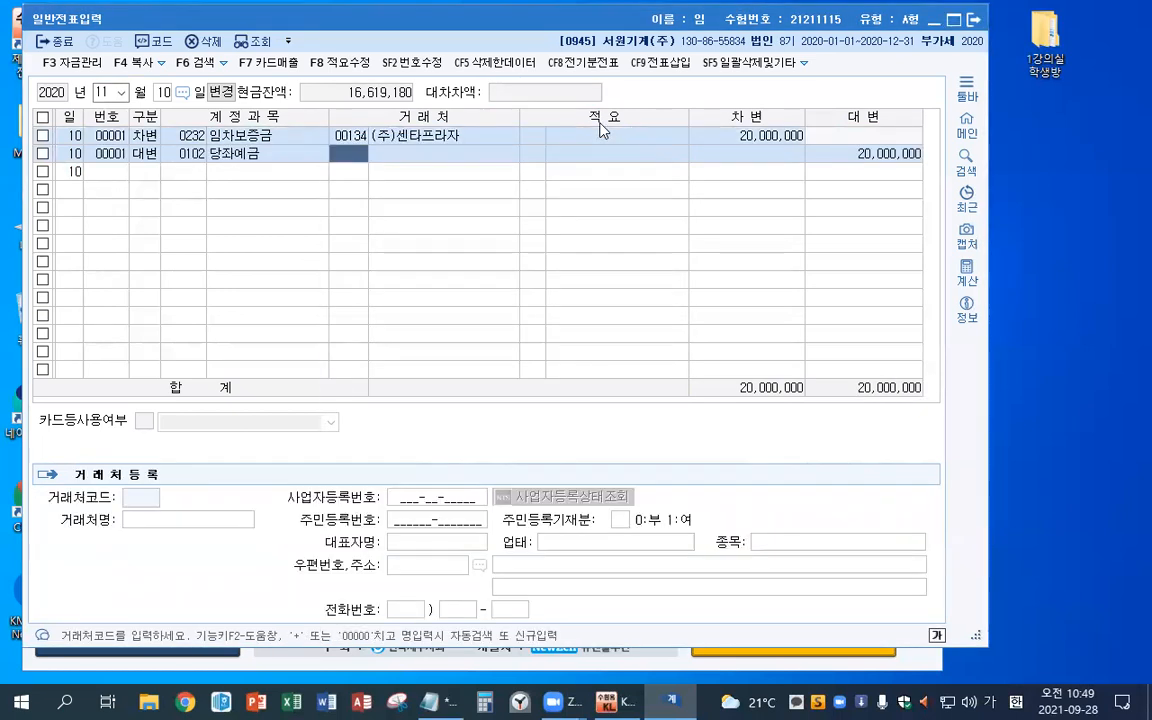
{"action": "key", "text": "Up"}
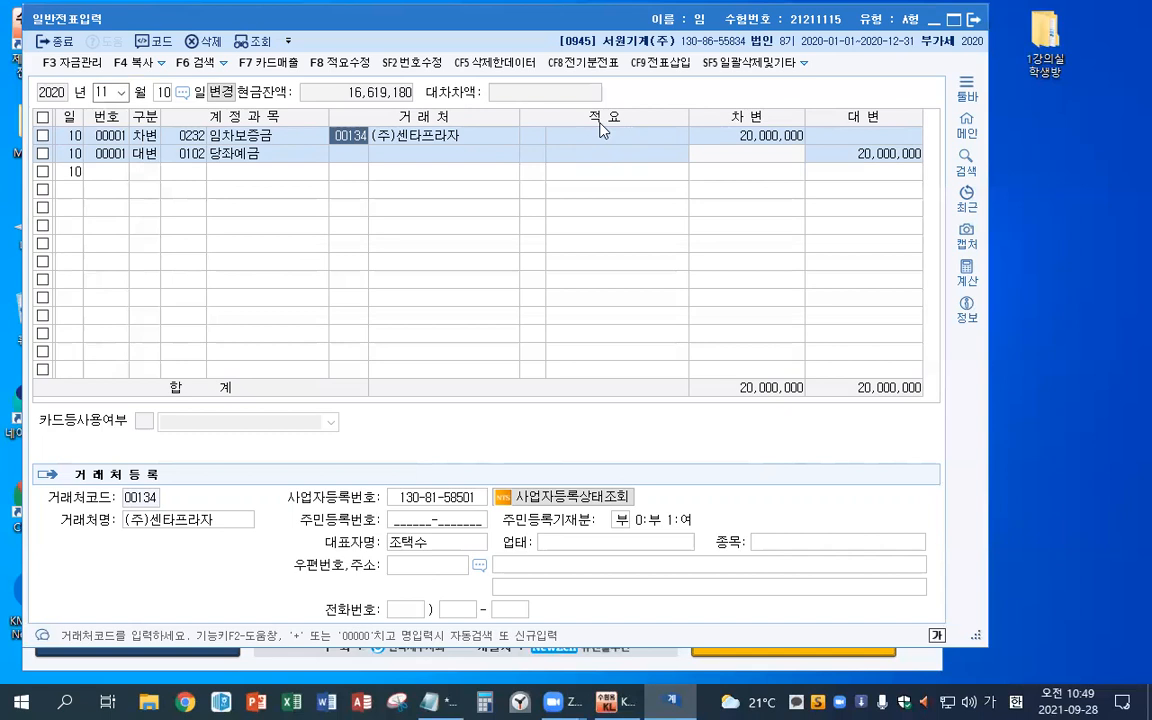
Leave 일반전표입력, open 매입매출전표입력 and set the voucher date to August 17.
{"action": "key", "text": "Escape"}
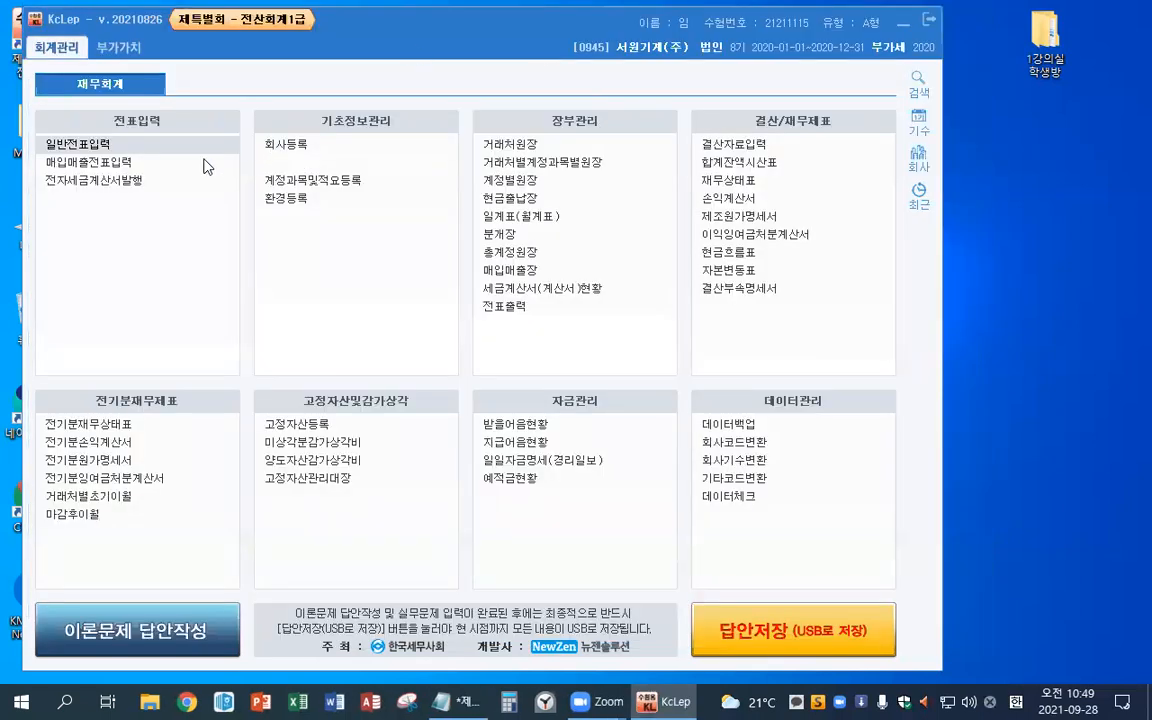
{"action": "left_click", "coordinate": [150, 179]}
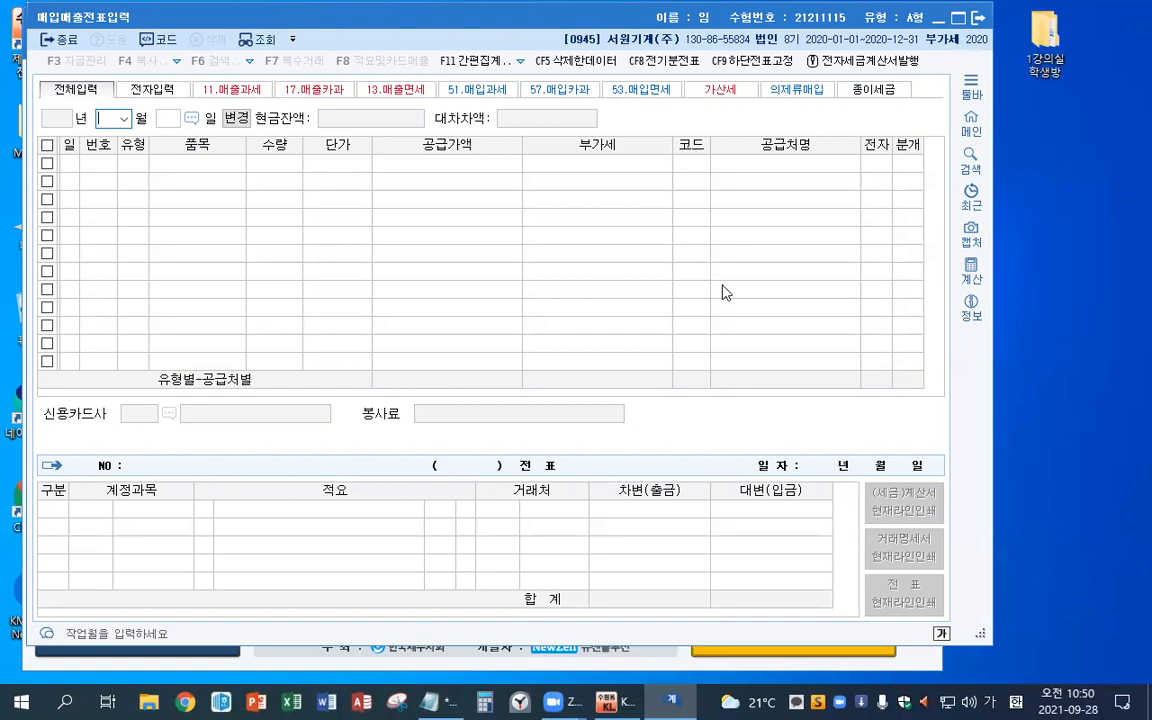
{"action": "type", "text": "08 월 17"}
{"action": "key", "text": "Return"}
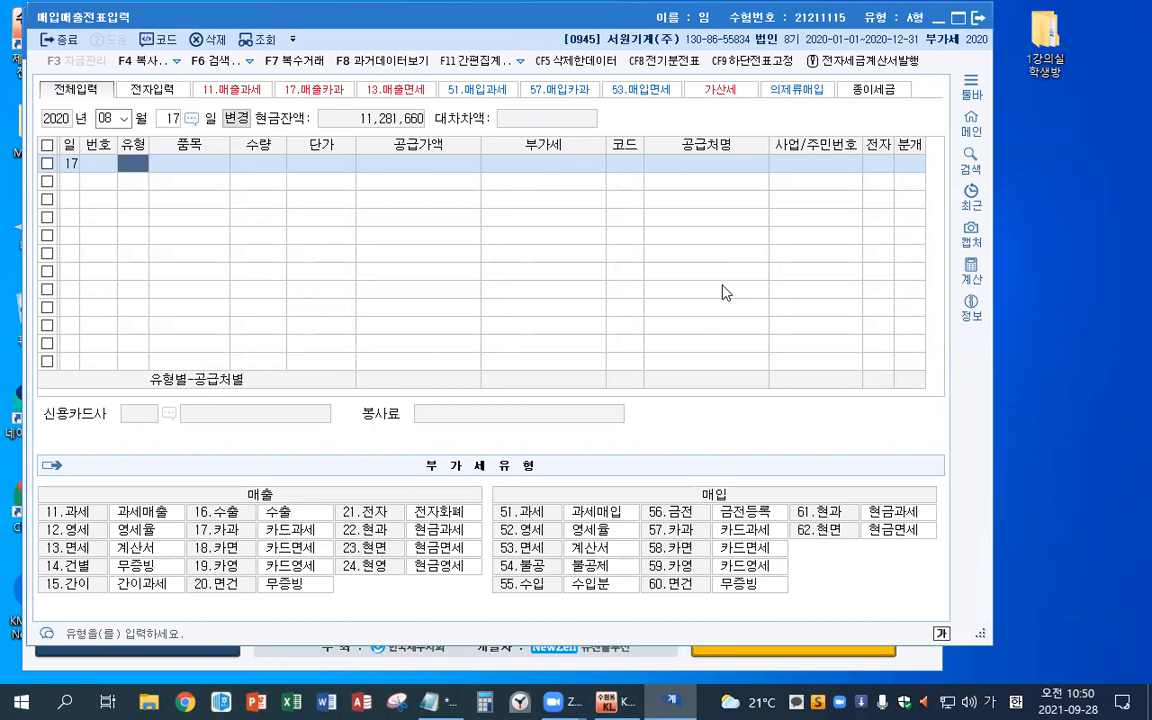
Enter a purchase of type 61.현과 for the item 원재료 with a supply value of 7,000,000.
{"action": "type", "text": "61"}
{"action": "key", "text": "Return"}
{"action": "type", "text": "원재료"}
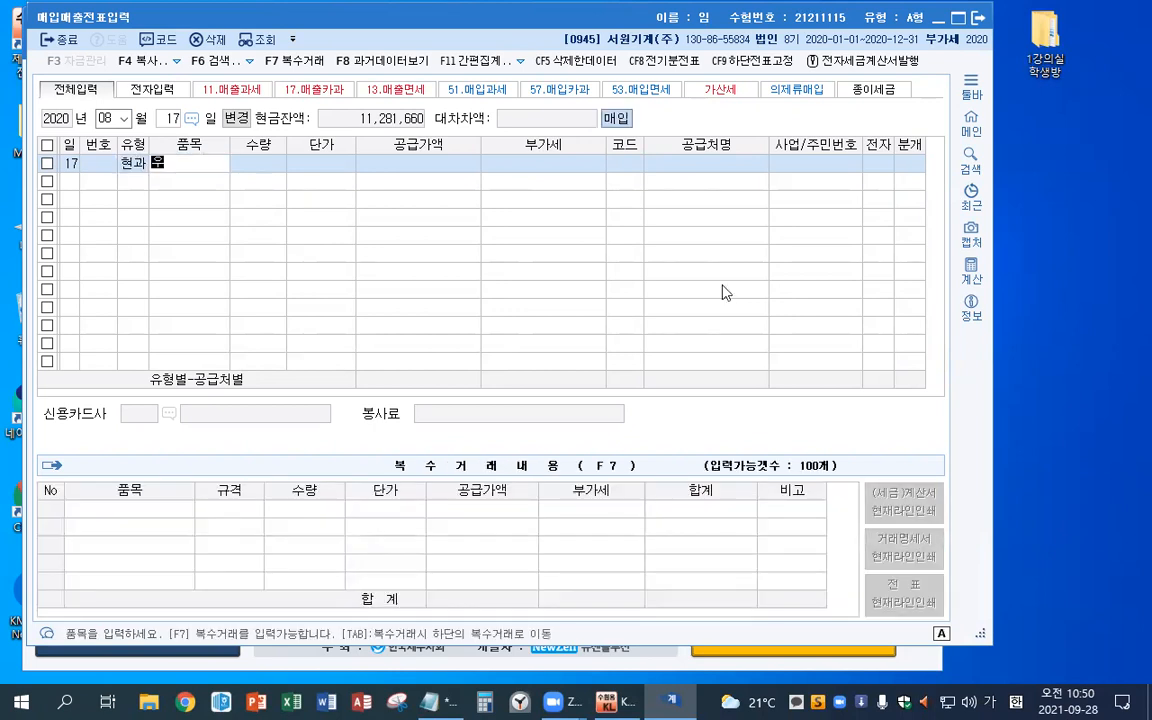
{"action": "key", "text": "Return"}
{"action": "key", "text": "Return"}
{"action": "key", "text": "Return"}
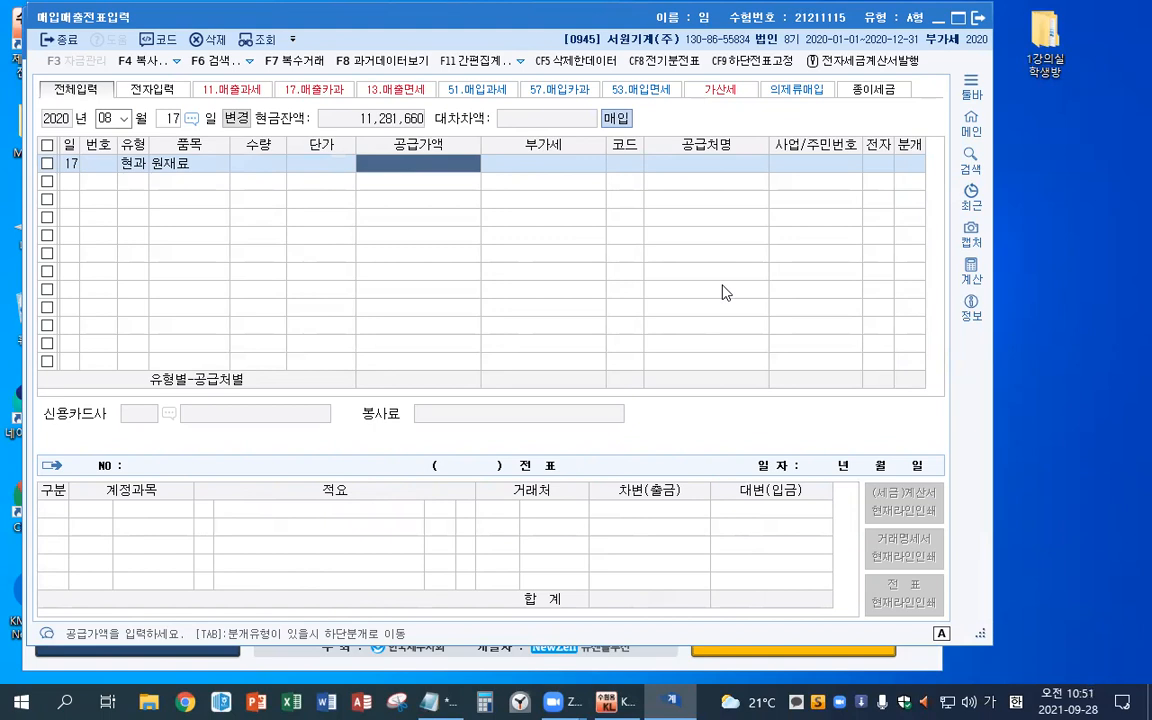
{"action": "type", "text": "7000000"}
{"action": "key", "text": "Return"}
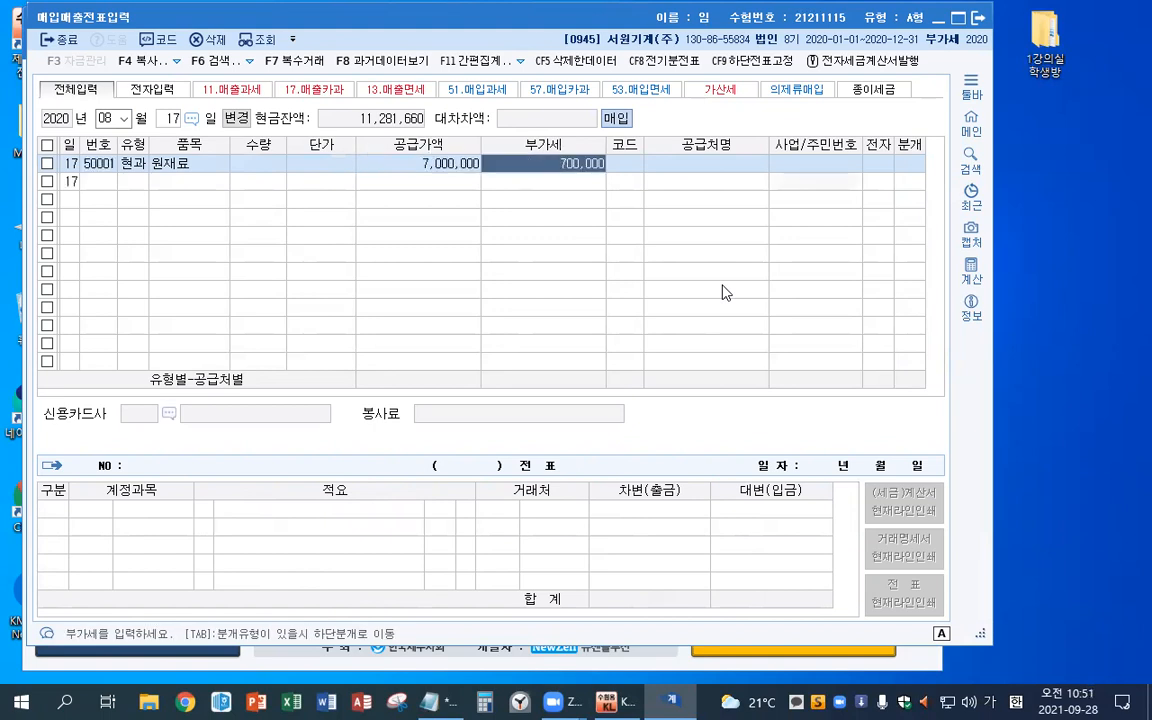
Assign (주)서부산업 as the supplier of the 원재료 purchase and set its journal type (분개) to 혼합.
{"action": "key", "text": "Return"}
{"action": "type", "text": "서부"}
{"action": "key", "text": "Return"}
{"action": "key", "text": "Return"}
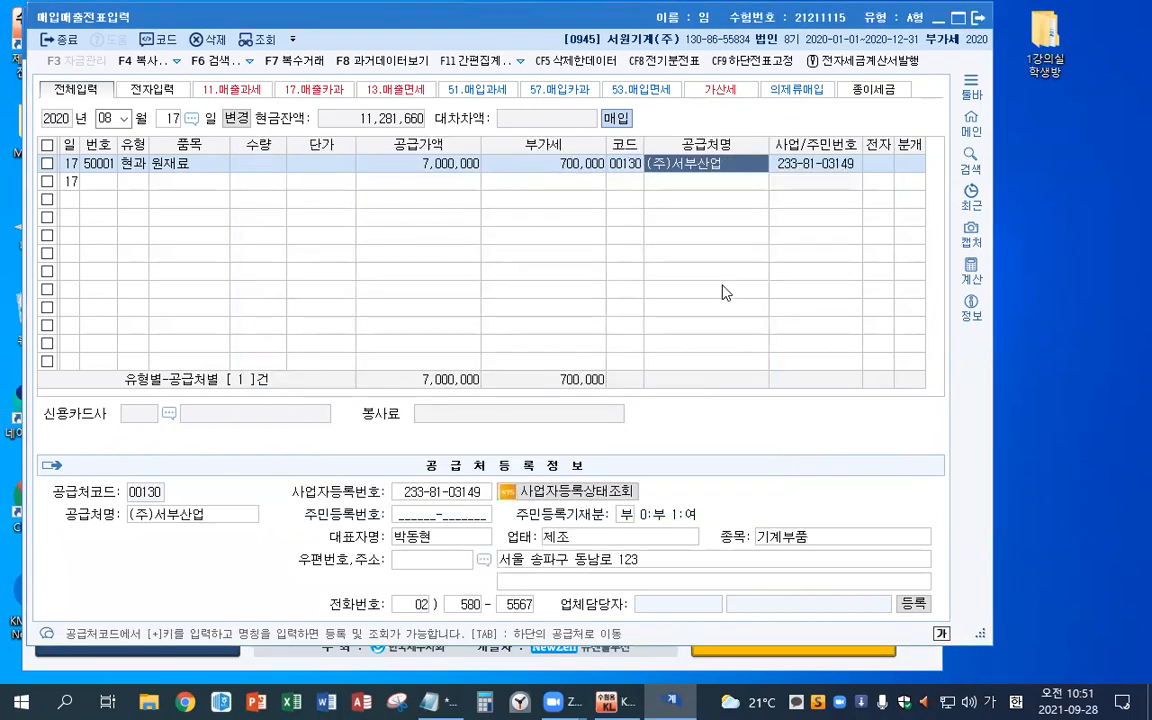
{"action": "key", "text": "Return"}
{"action": "type", "text": "3"}
{"action": "key", "text": "Return"}
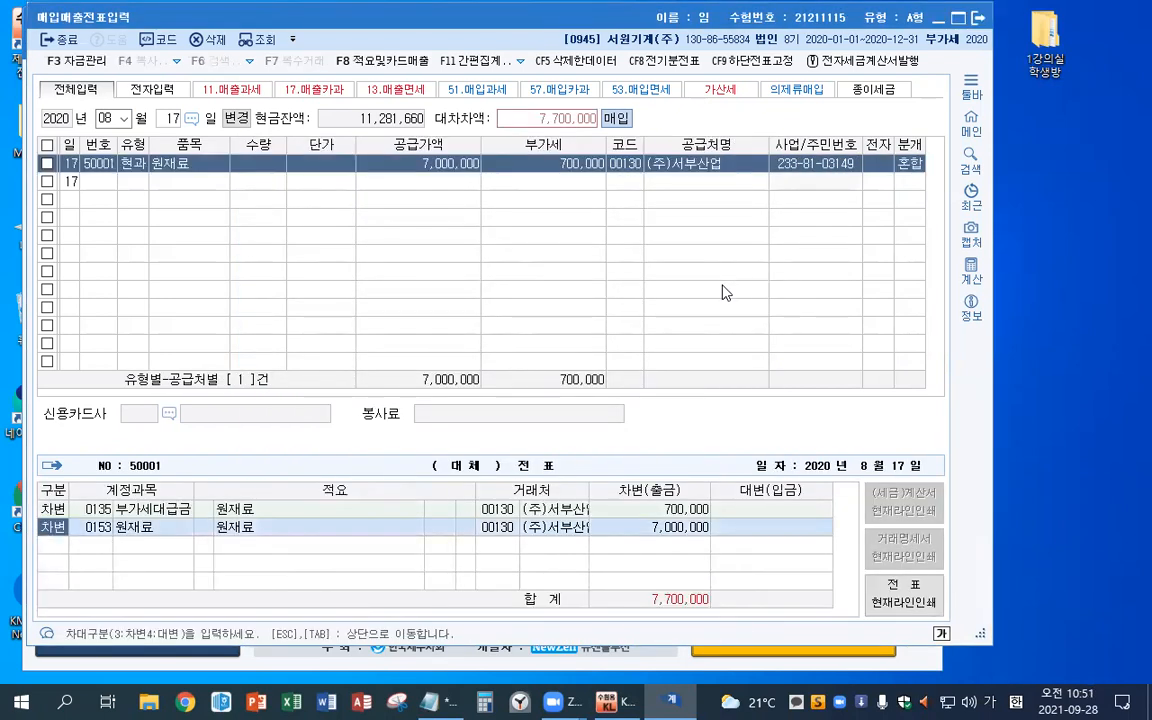
Complete the August 17 journal entry with a credit line (대변) for 보통예금 (0103) of 7,700,000.
{"action": "type", "text": "4"}
{"action": "key", "text": "Return"}
{"action": "type", "text": "보통"}
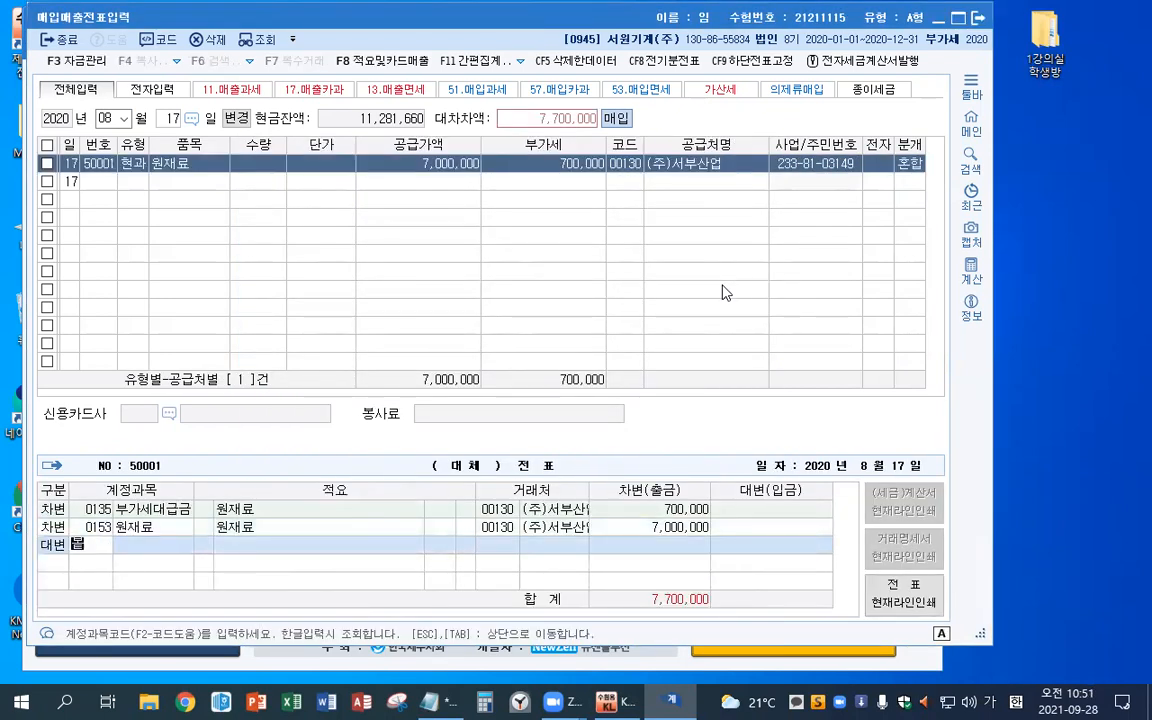
{"action": "key", "text": "Return"}
{"action": "key", "text": "Return"}
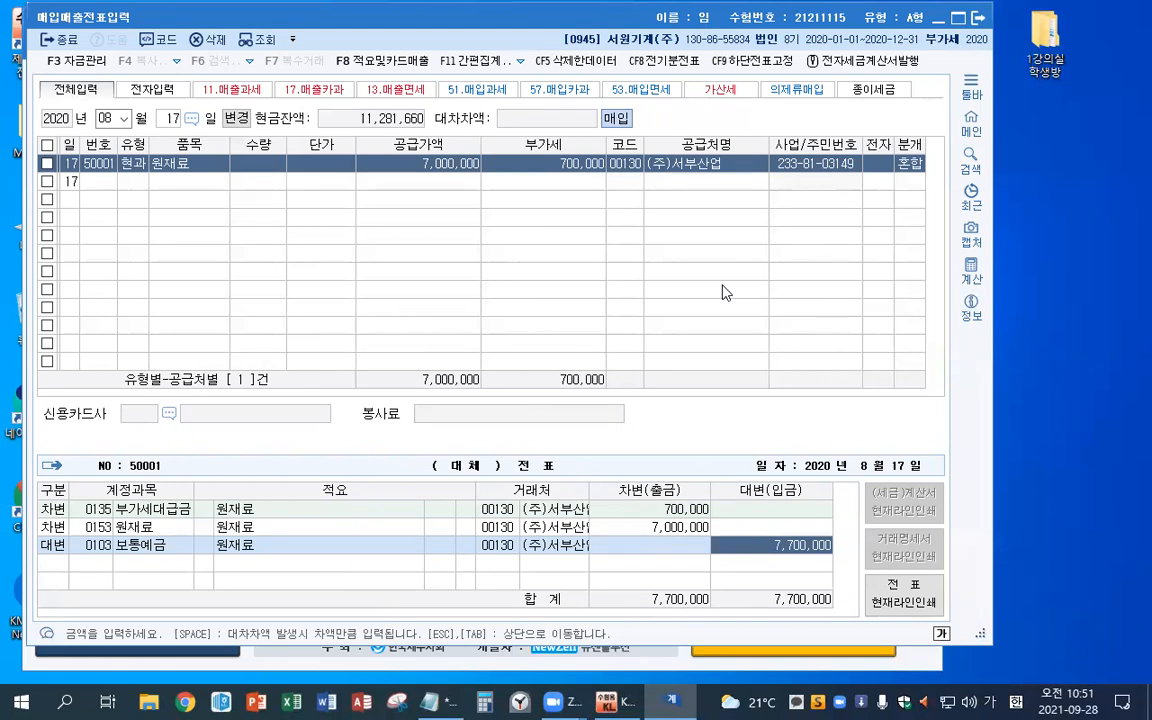
Change the voucher date to September 1 and start a purchase entry of type 53.면세.
{"action": "key", "text": "Escape"}
{"action": "key", "text": "Escape"}
{"action": "key", "text": "Escape"}
{"action": "type", "text": "091"}
{"action": "key", "text": "Return"}
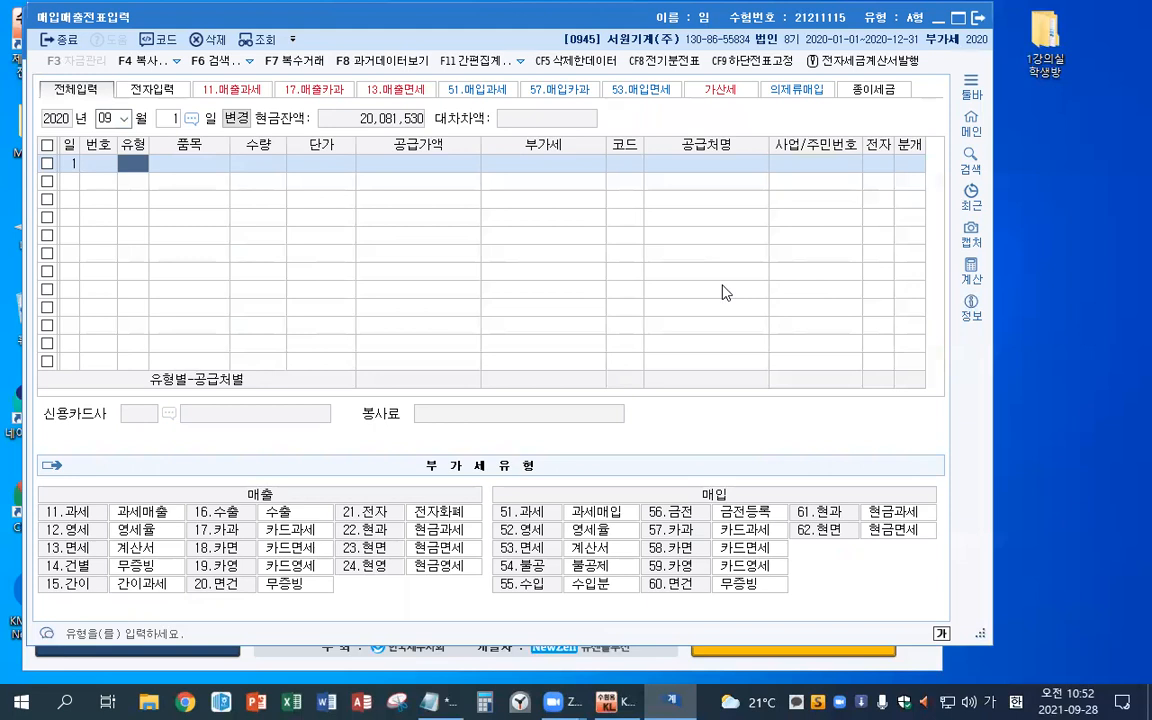
{"action": "type", "text": "53"}
{"action": "key", "text": "Return"}
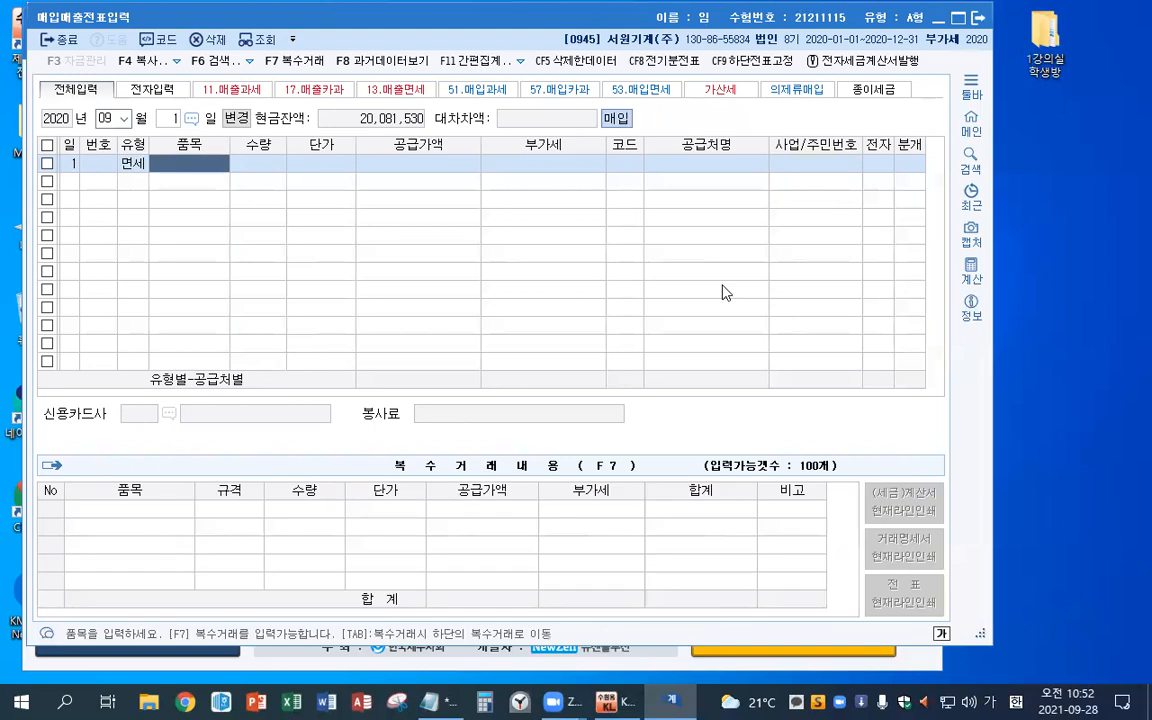
Enter 화환 as the item of the September 1 tax-exempt purchase with a supply value of 99,000.
{"action": "type", "text": "화환"}
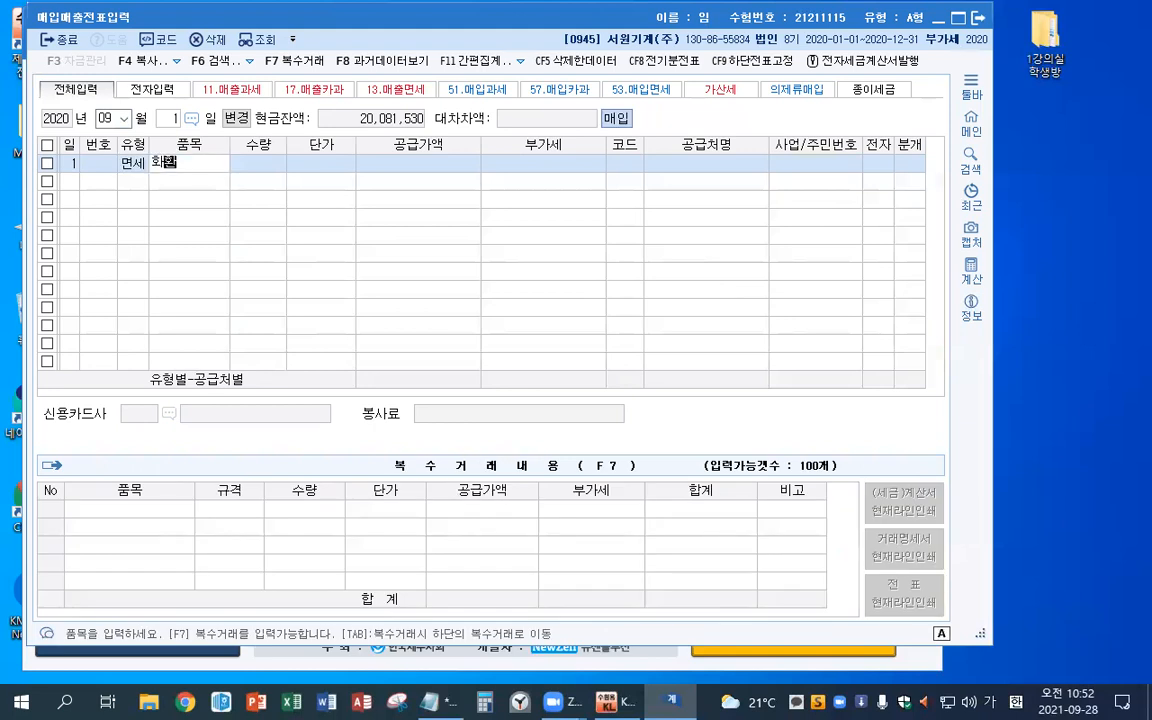
{"action": "key", "text": "Return"}
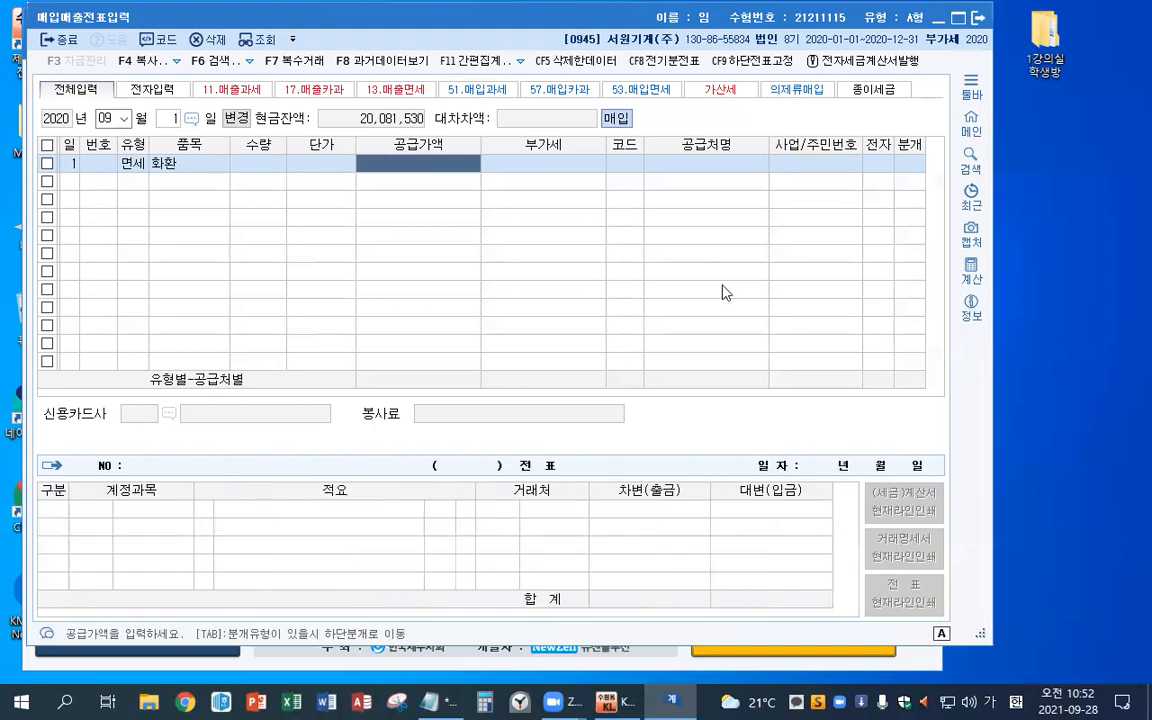
{"action": "type", "text": "990000"}
{"action": "key", "text": "Return"}
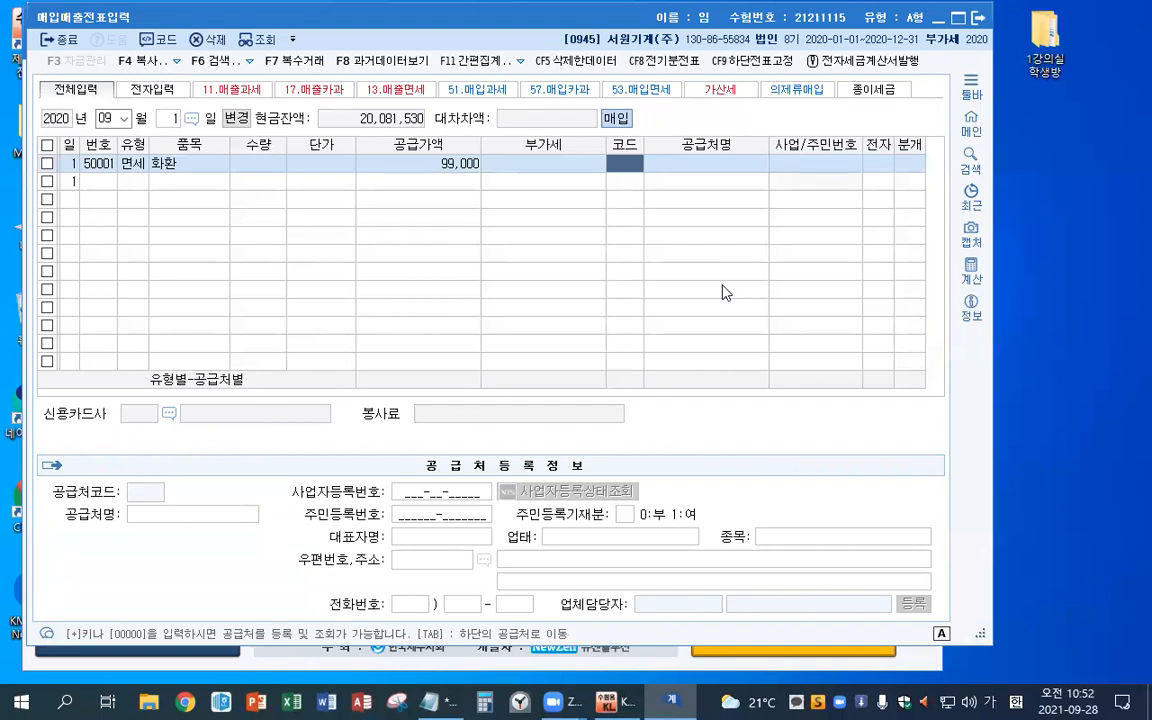
Assign (주)하은 as the supplier of the 화환 purchase, set 전자 to 여 and the journal type (분개) to 혼합.
{"action": "type", "text": "하은"}
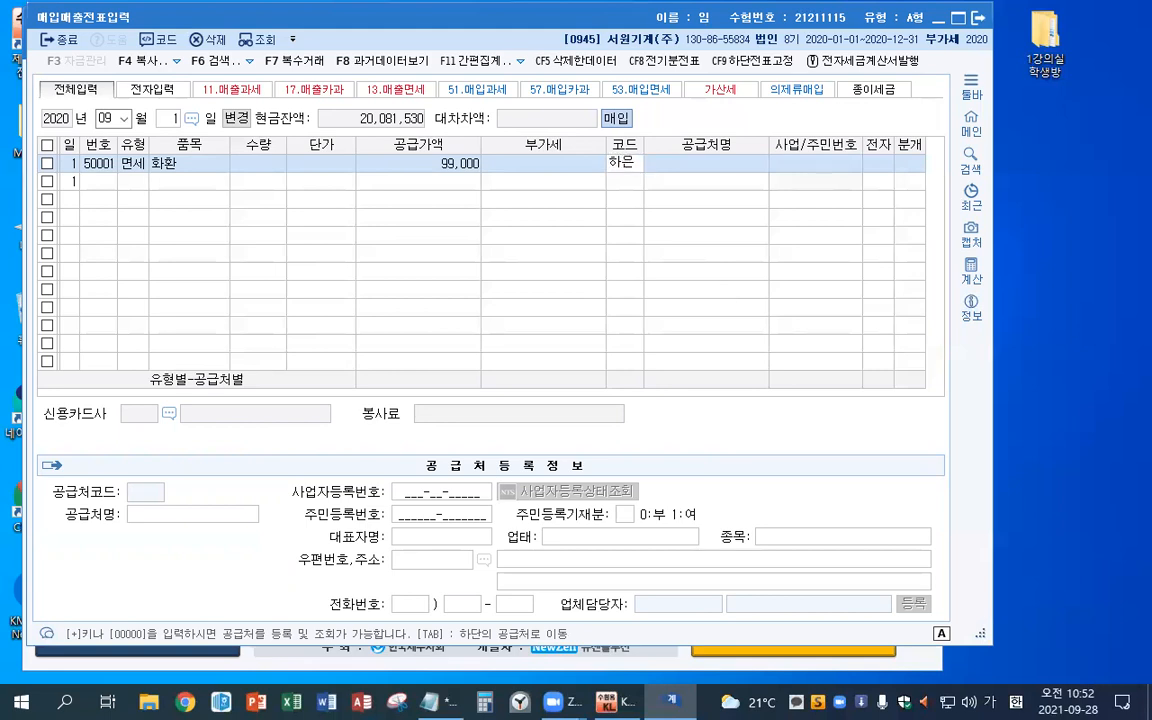
{"action": "key", "text": "Return"}
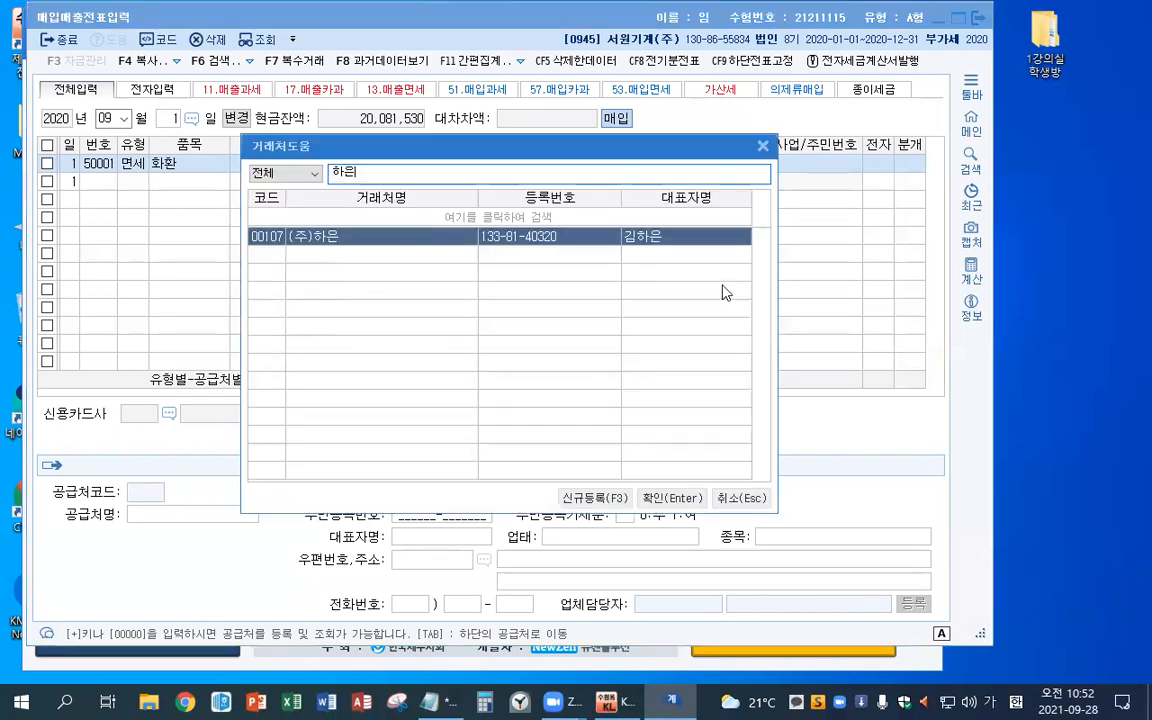
{"action": "key", "text": "Return"}
{"action": "key", "text": "Return"}
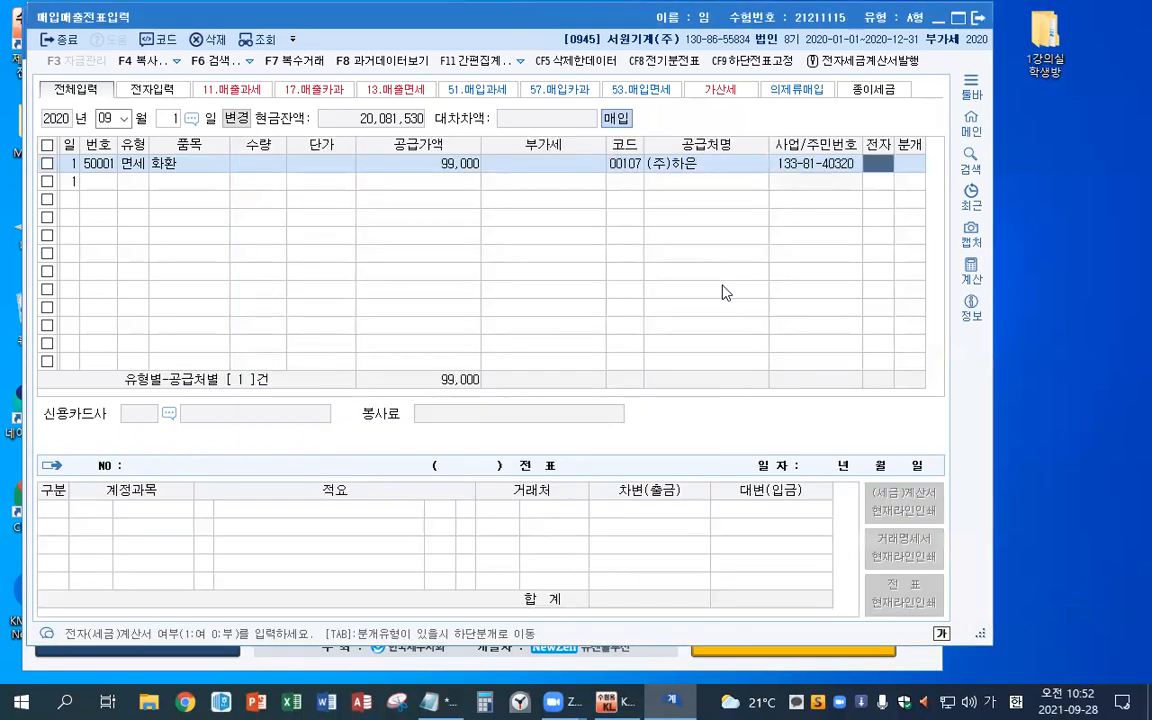
{"action": "type", "text": "1"}
{"action": "key", "text": "Return"}
{"action": "type", "text": "3"}
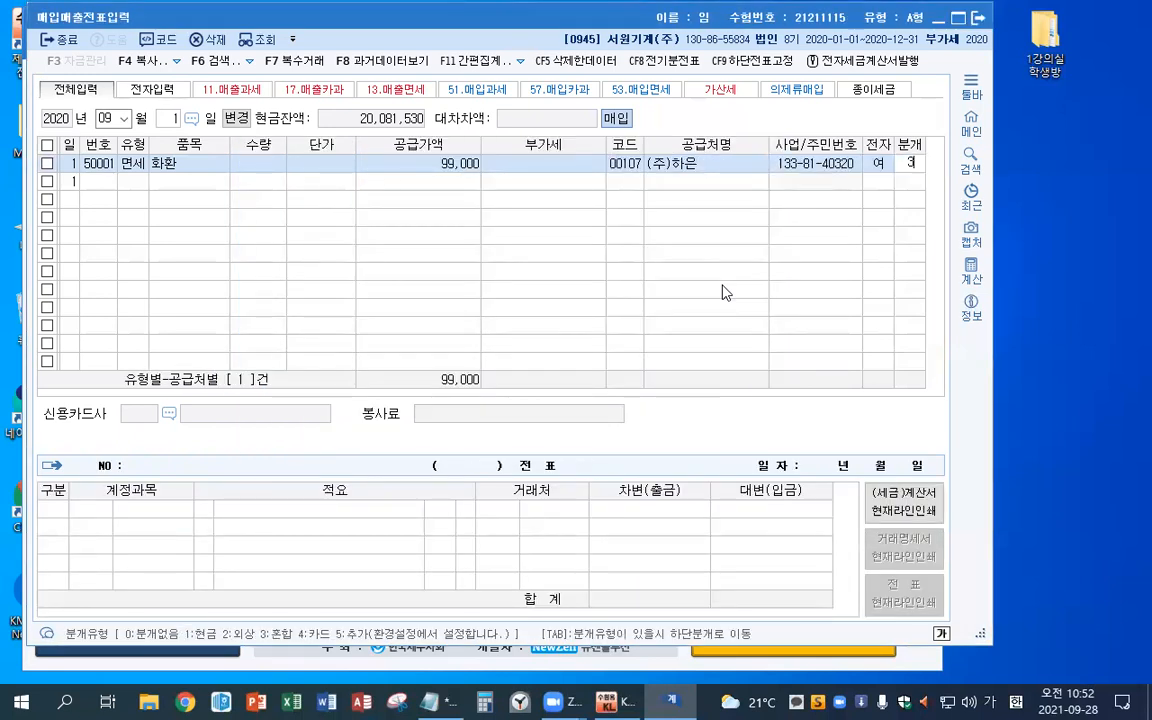
{"action": "key", "text": "Return"}
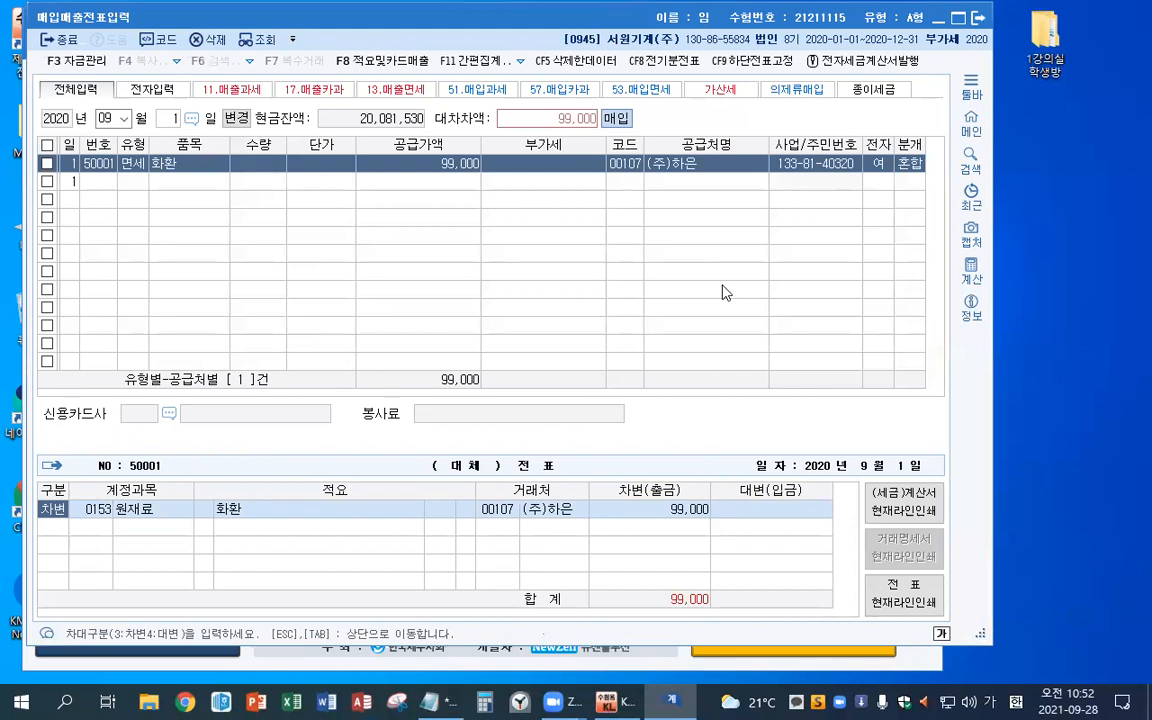
Change the debit (차변) account of the 화환 entry to 복리후생비 (0811, 판매관리비).
{"action": "key", "text": "Return"}
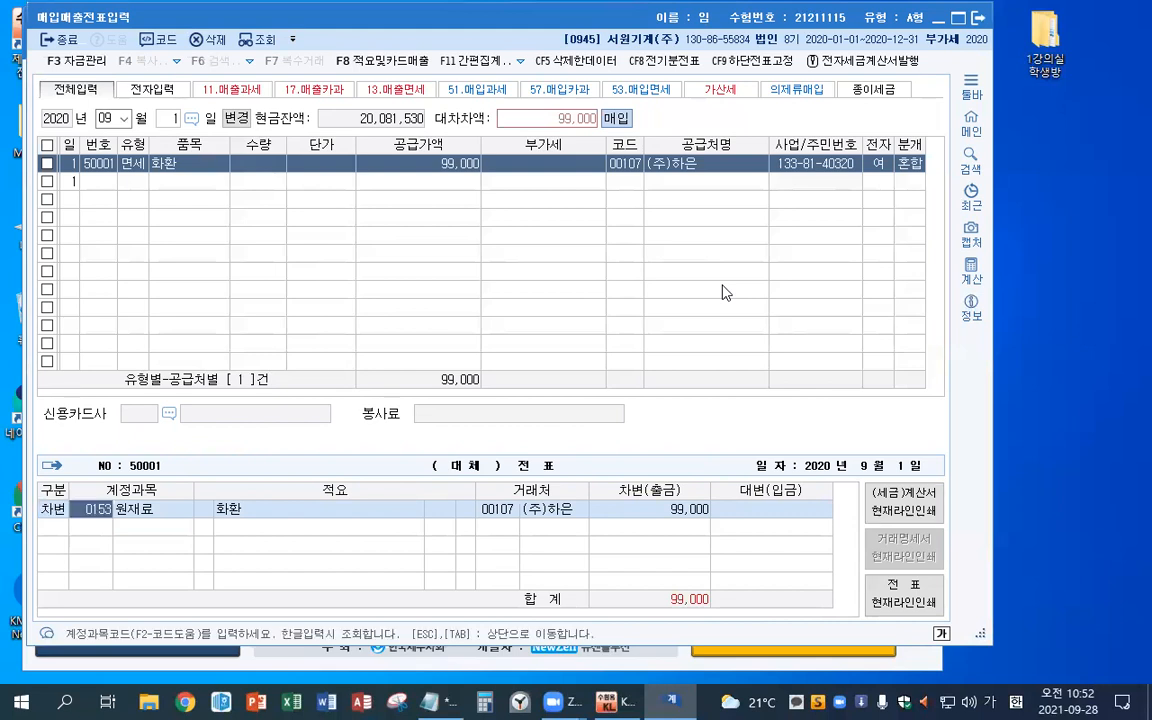
{"action": "type", "text": "복리"}
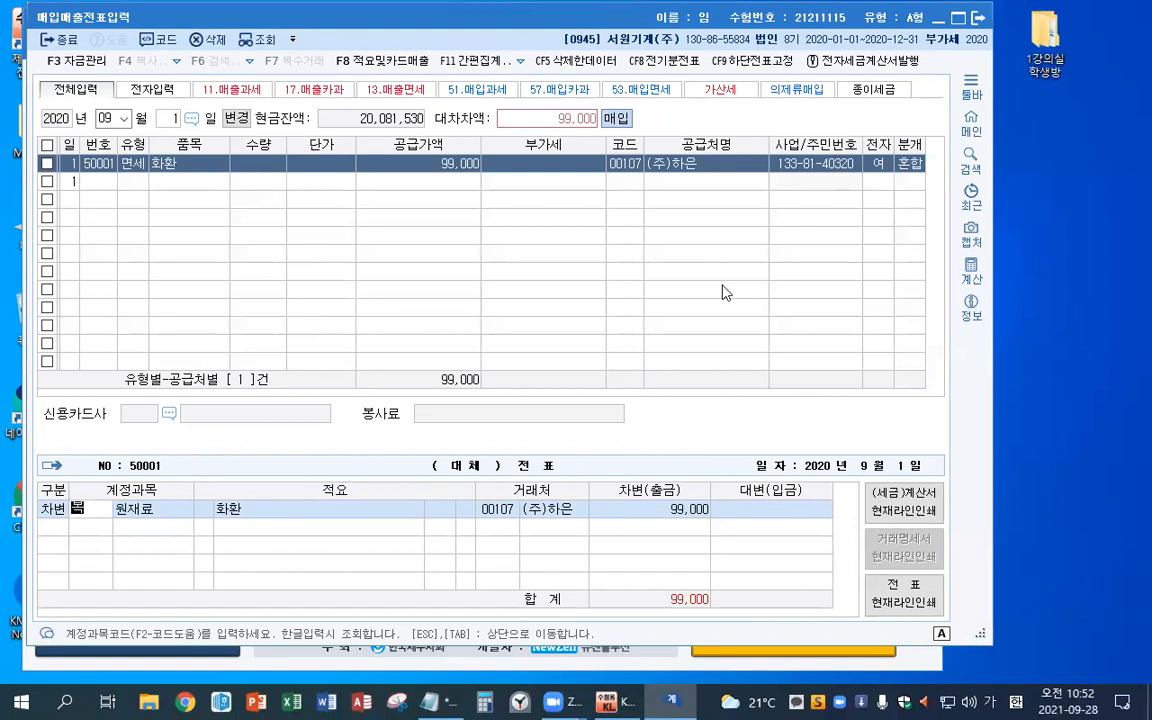
{"action": "key", "text": "Return"}
{"action": "key", "text": "Down"}
{"action": "key", "text": "Down"}
{"action": "key", "text": "Down"}
{"action": "key", "text": "Down"}
{"action": "key", "text": "Down"}
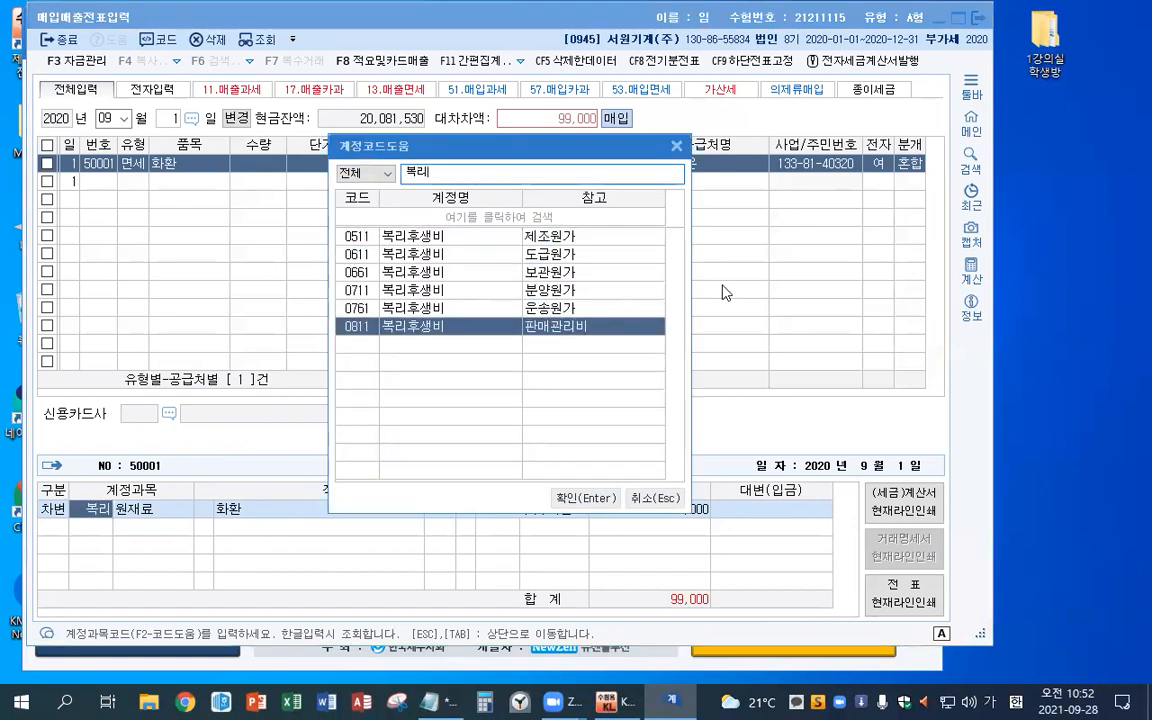
{"action": "key", "text": "Return"}
{"action": "key", "text": "Return"}
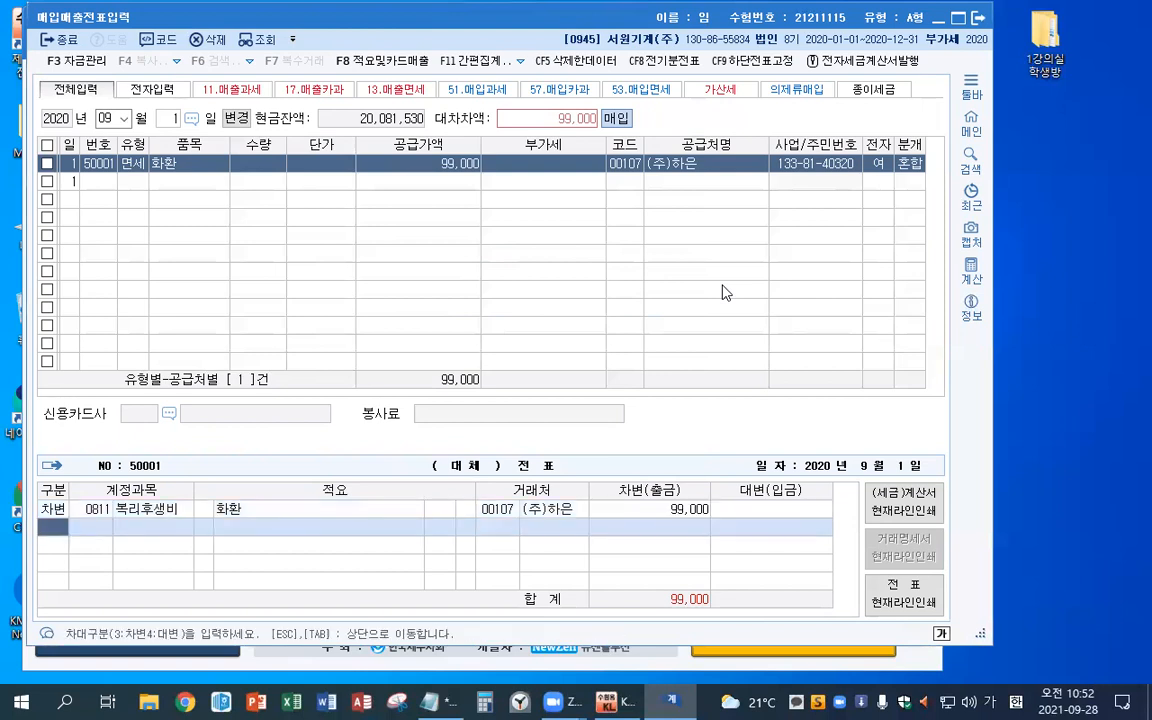
Add a credit line (대변) for 미지급금 (0253) of 99,000 to complete the 화환 entry.
{"action": "type", "text": "4"}
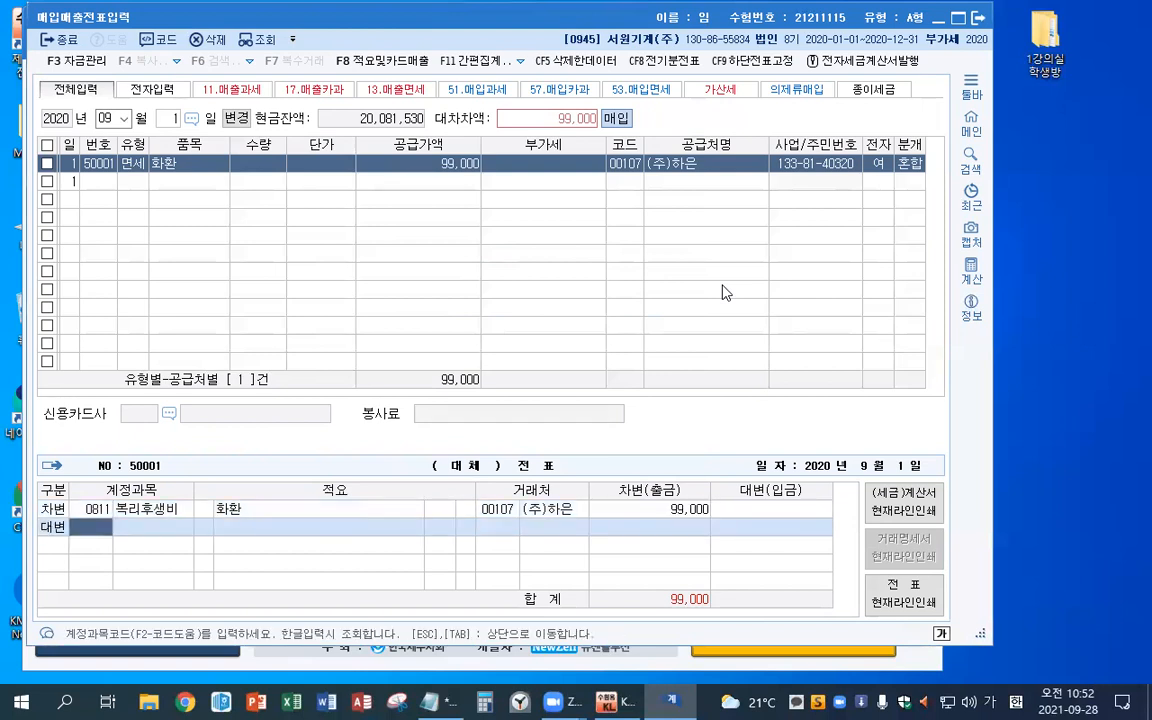
{"action": "type", "text": "미지"}
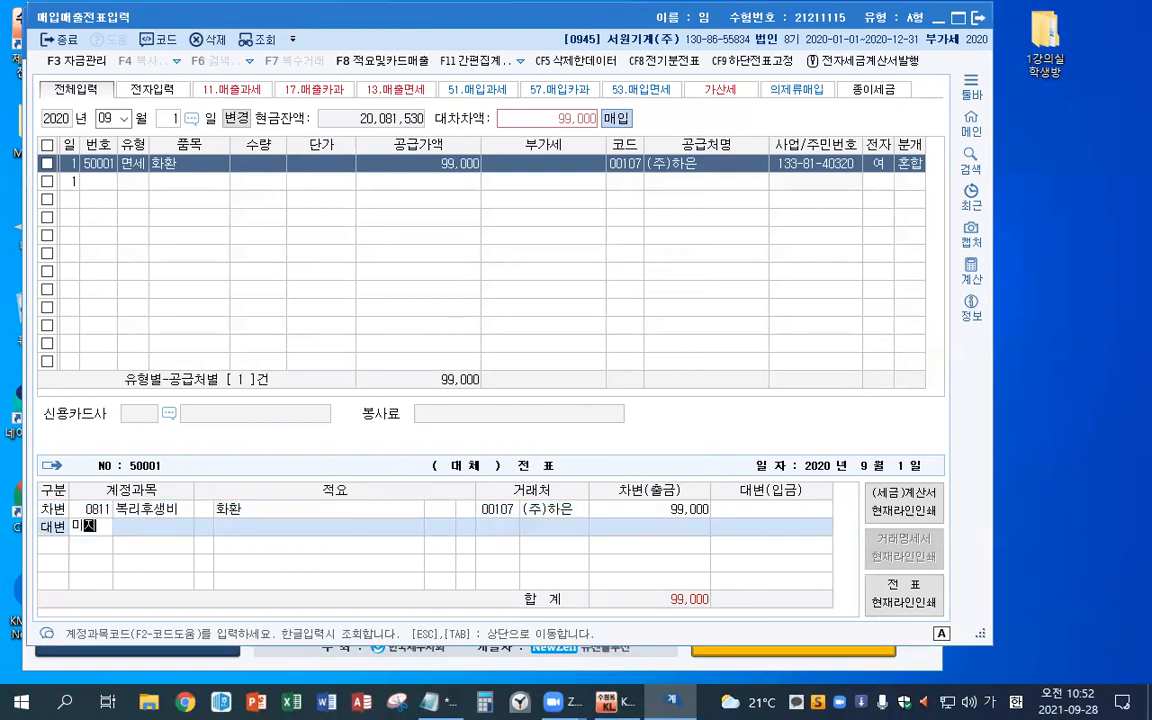
{"action": "key", "text": "Return"}
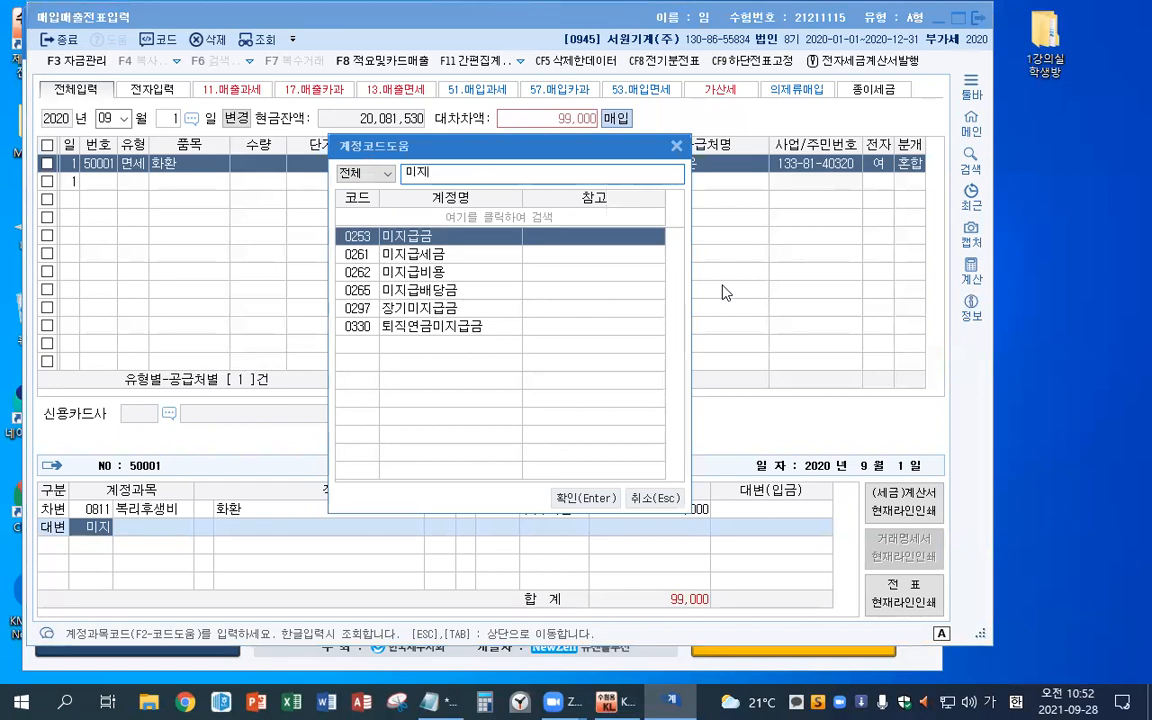
{"action": "key", "text": "Return"}
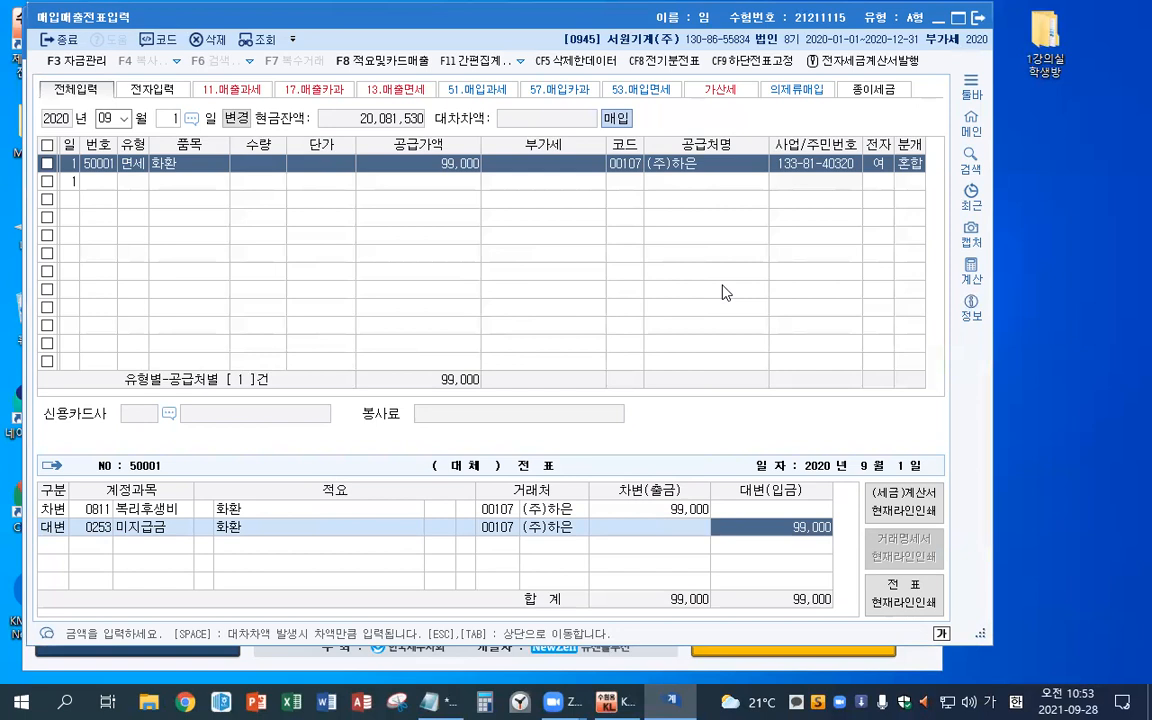
{"action": "key", "text": "Tab"}
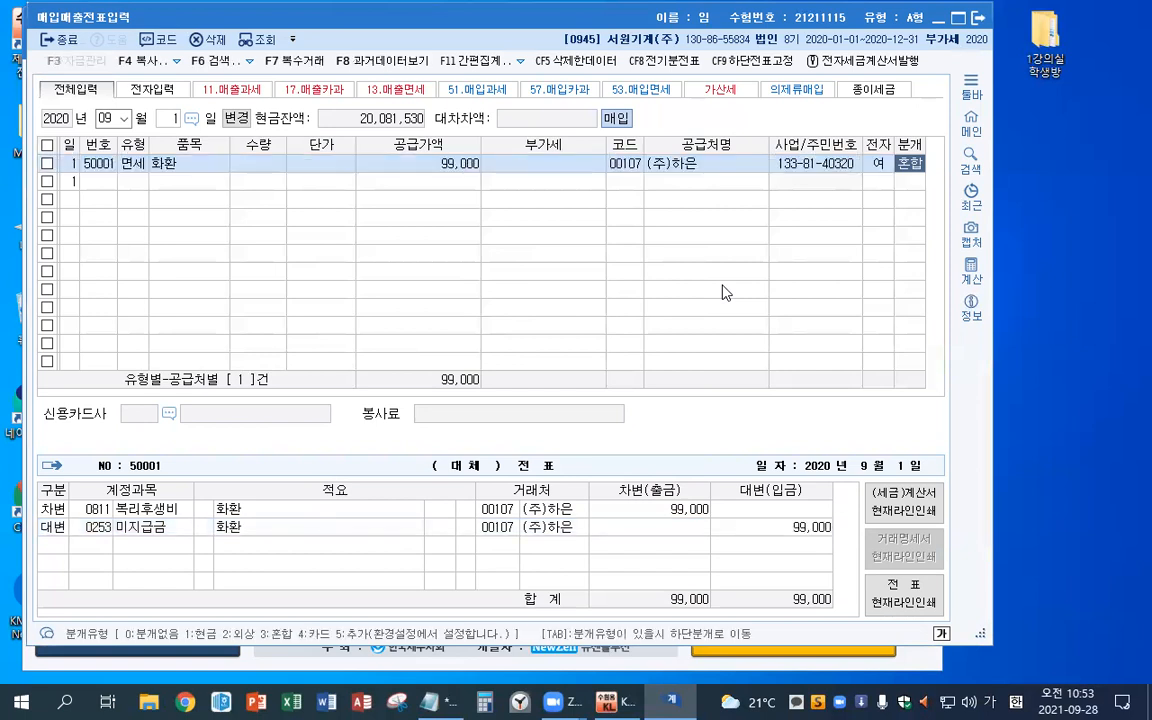
Change the voucher date to October 25 and start a sales entry of type 11.과세.
{"action": "key", "text": "Escape"}
{"action": "key", "text": "Escape"}
{"action": "type", "text": "1025"}
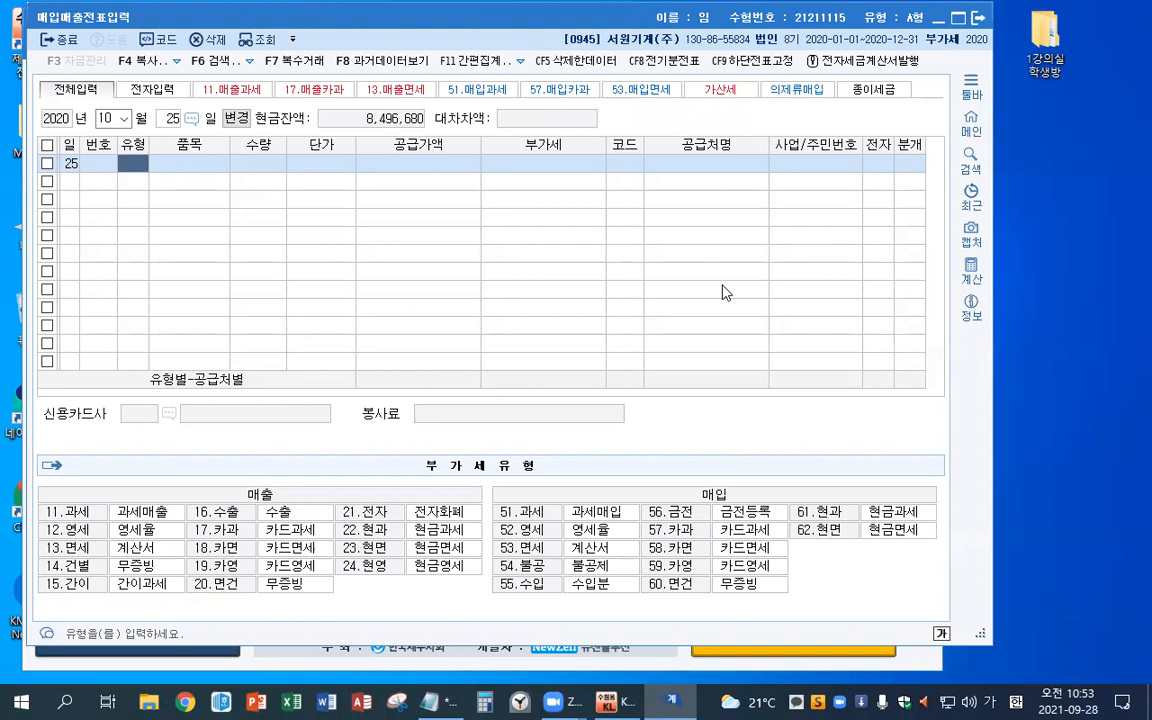
{"action": "type", "text": "11"}
{"action": "key", "text": "Return"}
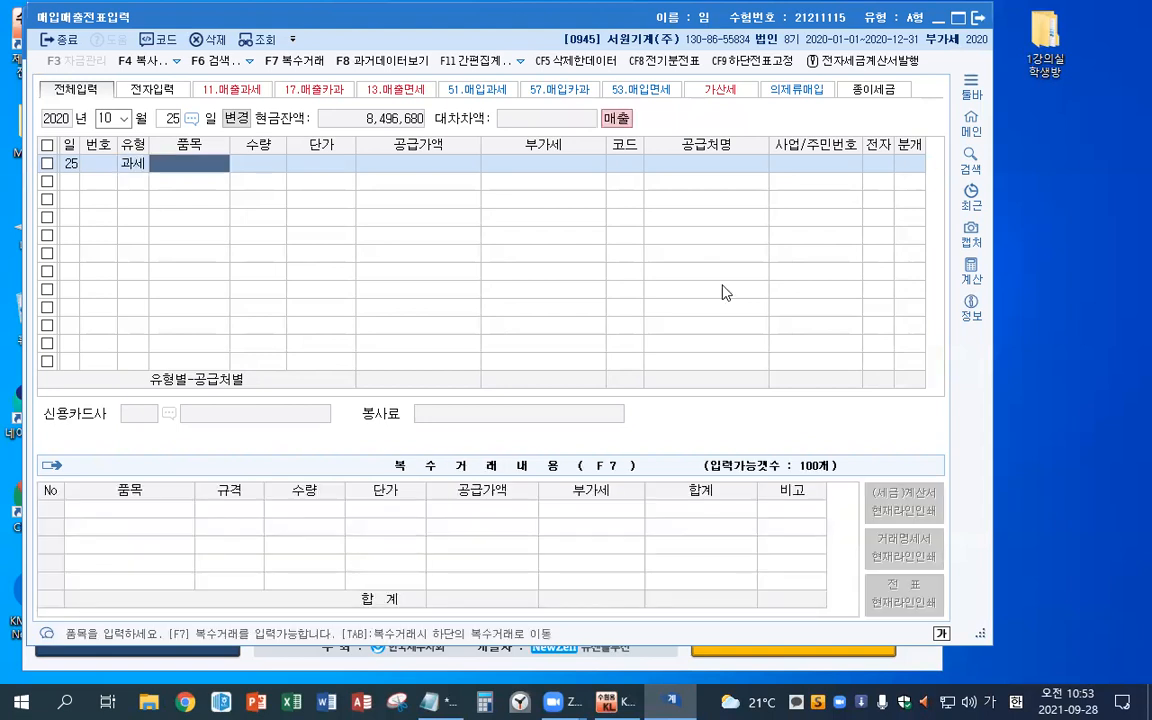
Enter 에어컨 as the item of the October 25 sale with a supply value of 500,000.
{"action": "type", "text": "에어컨"}
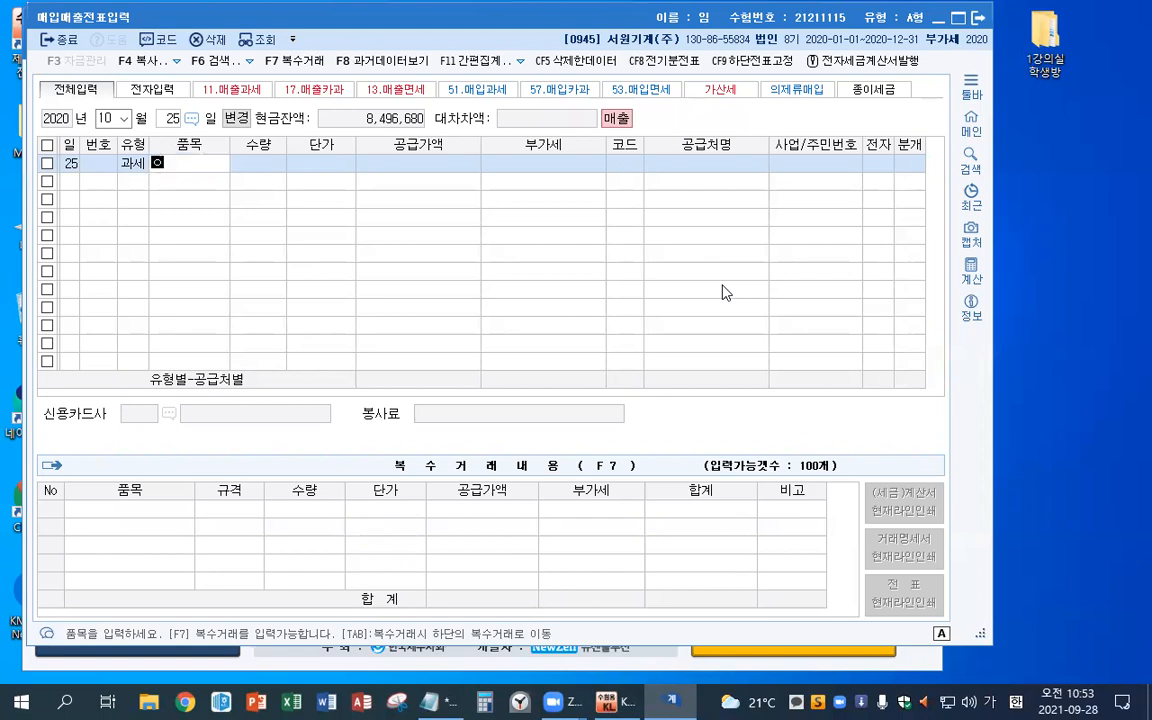
{"action": "key", "text": "Return"}
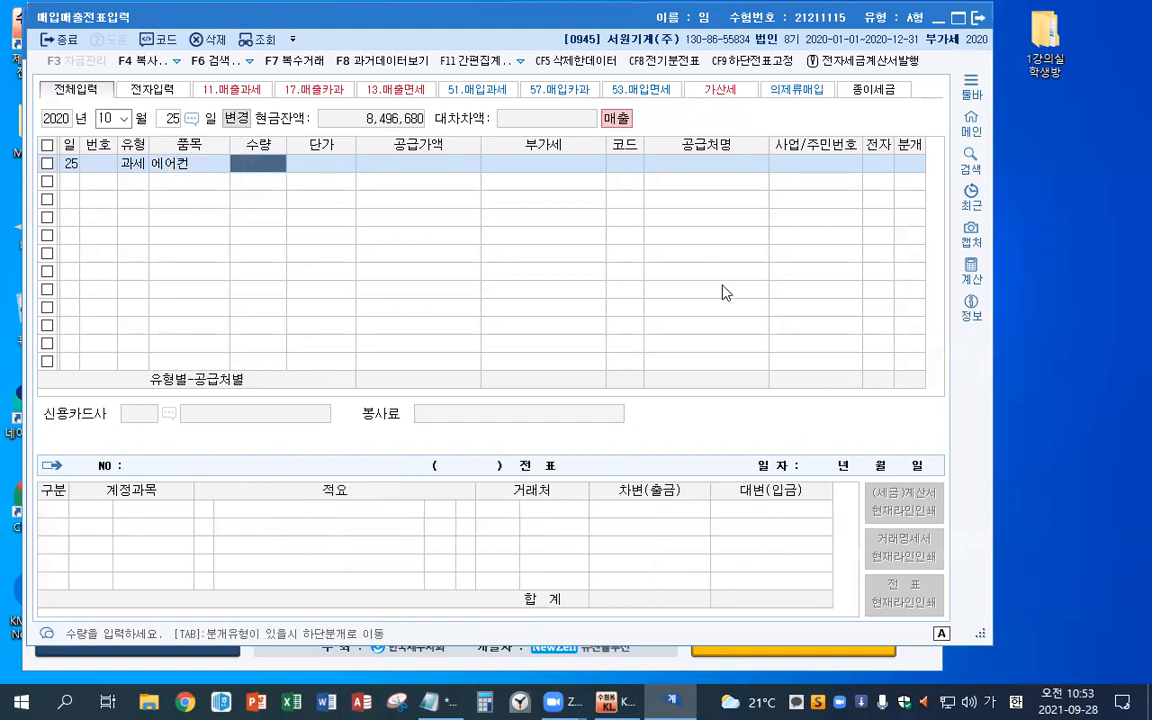
{"action": "key", "text": "Return"}
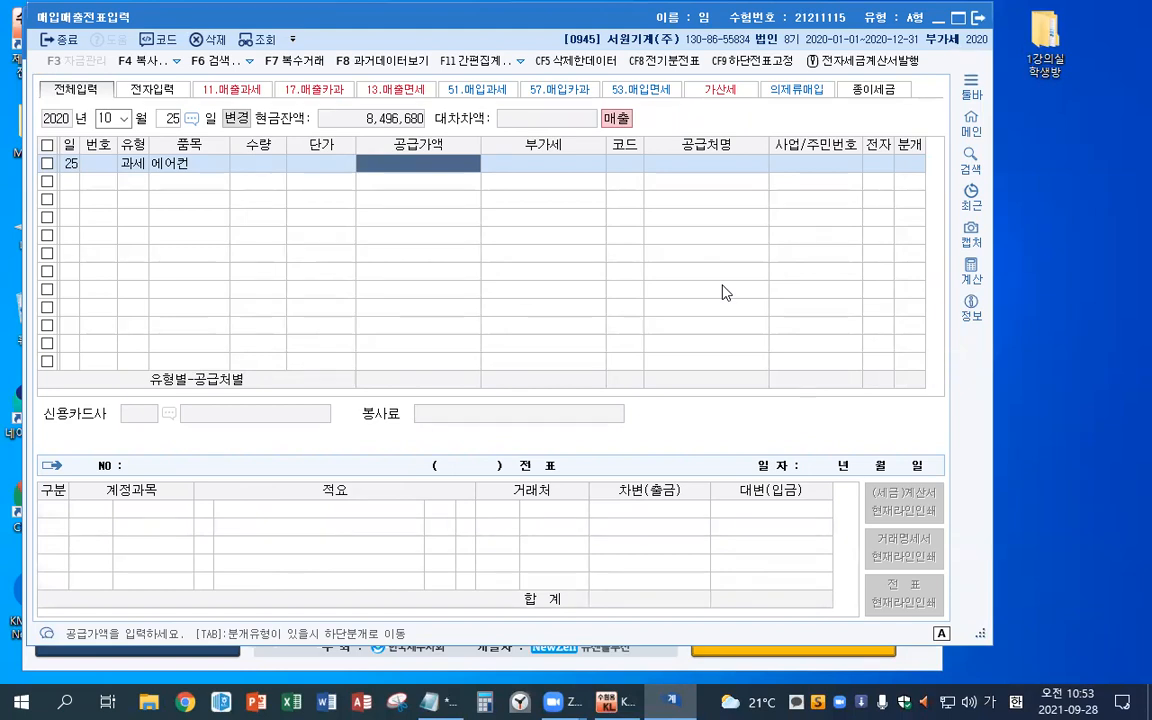
{"action": "type", "text": "500000"}
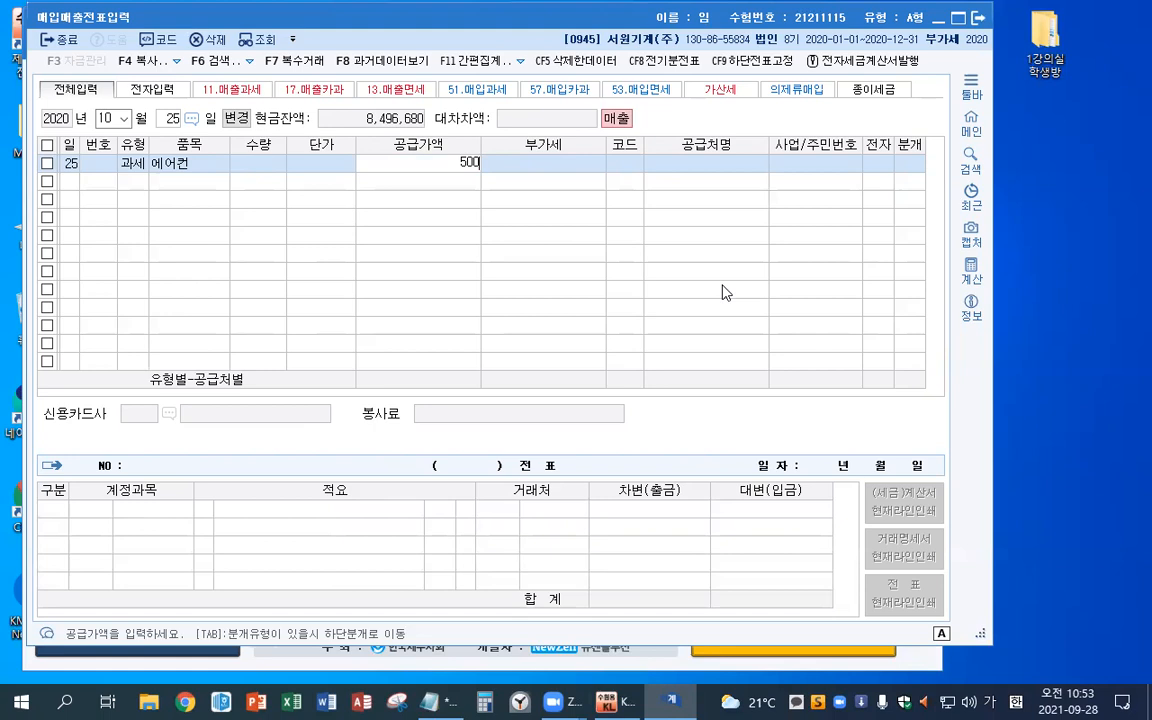
{"action": "key", "text": "Return"}
{"action": "key", "text": "Return"}
Assign (주)비현실업 as the trading partner of the 에어컨 sale, set 전자 to 여 and the journal type (분개) to 혼합.
{"action": "type", "text": "비현"}
{"action": "key", "text": "Return"}
{"action": "key", "text": "Return"}
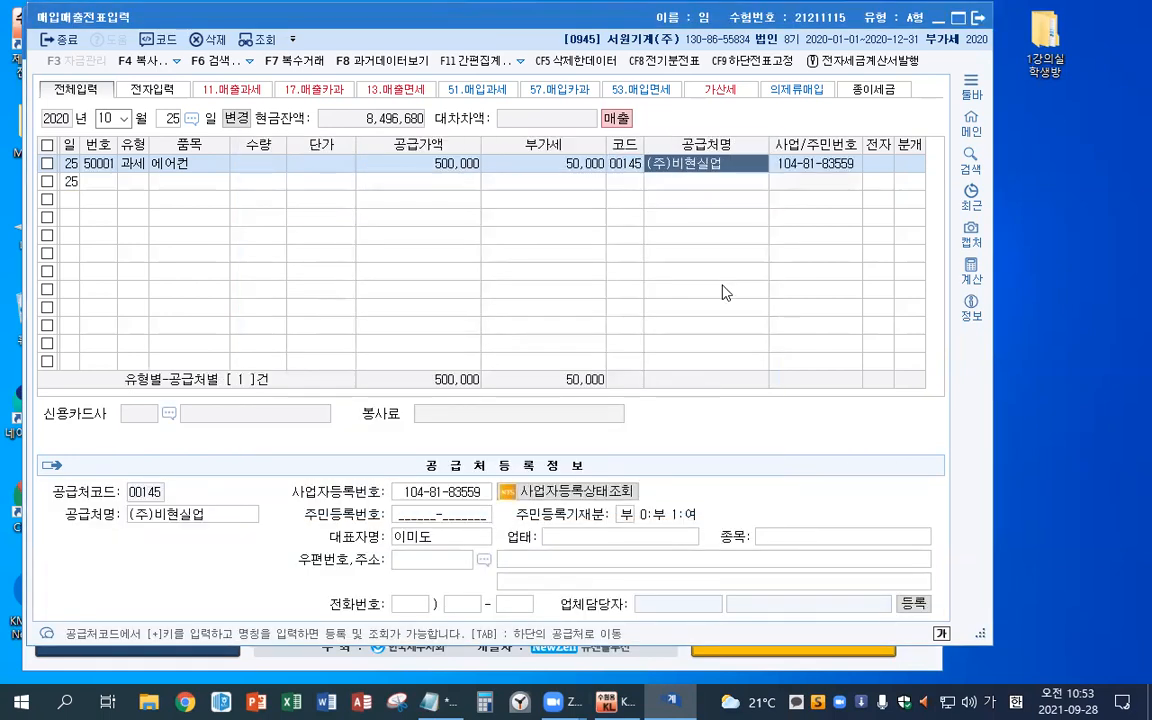
{"action": "key", "text": "Return"}
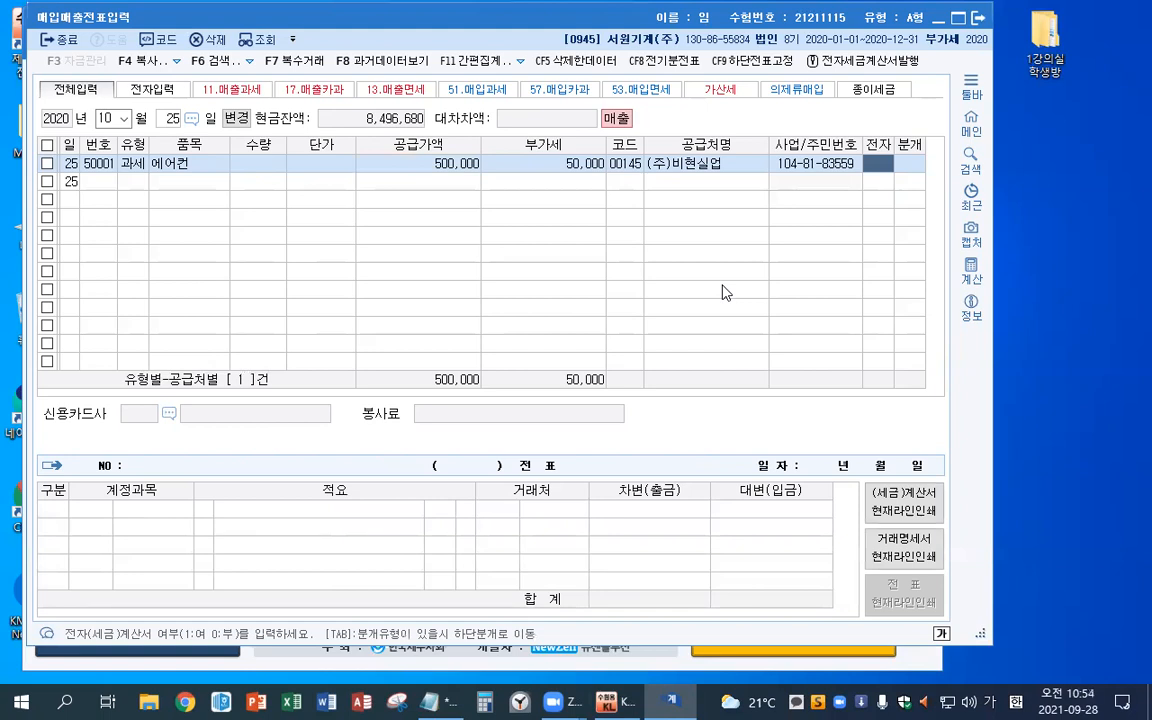
{"action": "type", "text": "1"}
{"action": "key", "text": "Return"}
{"action": "type", "text": "3"}
{"action": "key", "text": "Return"}
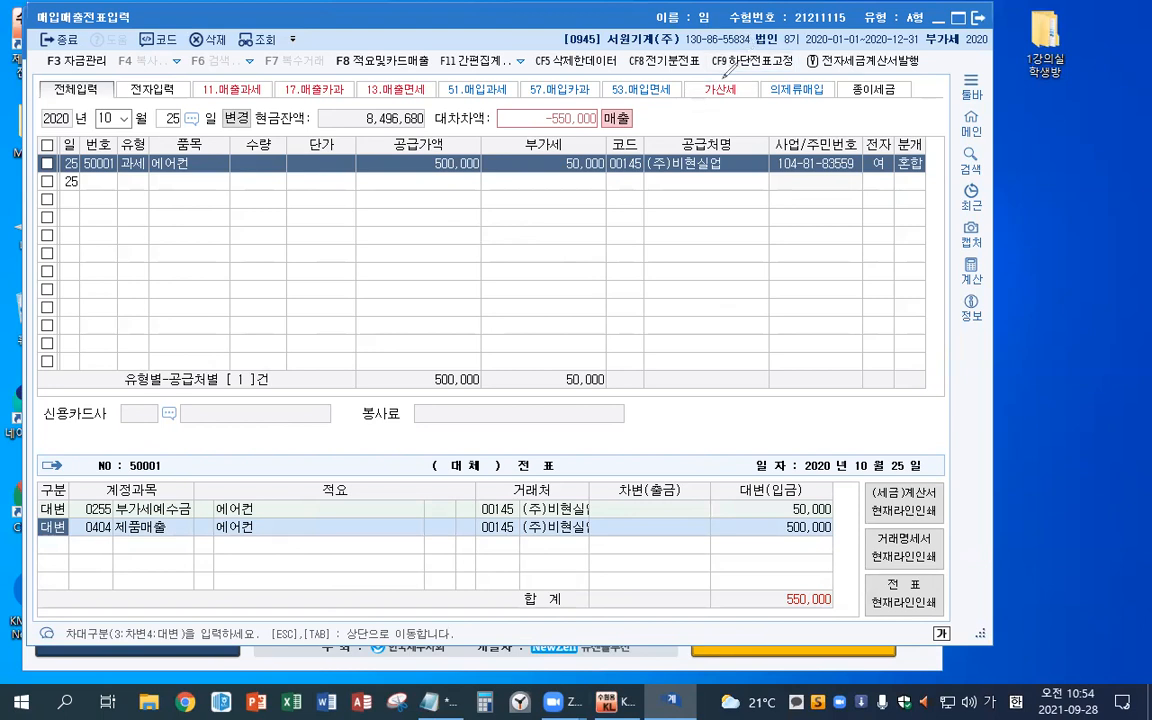
{"action": "left_click_drag", "start_coordinate": [337, 143], "coordinate": [507, 189]}
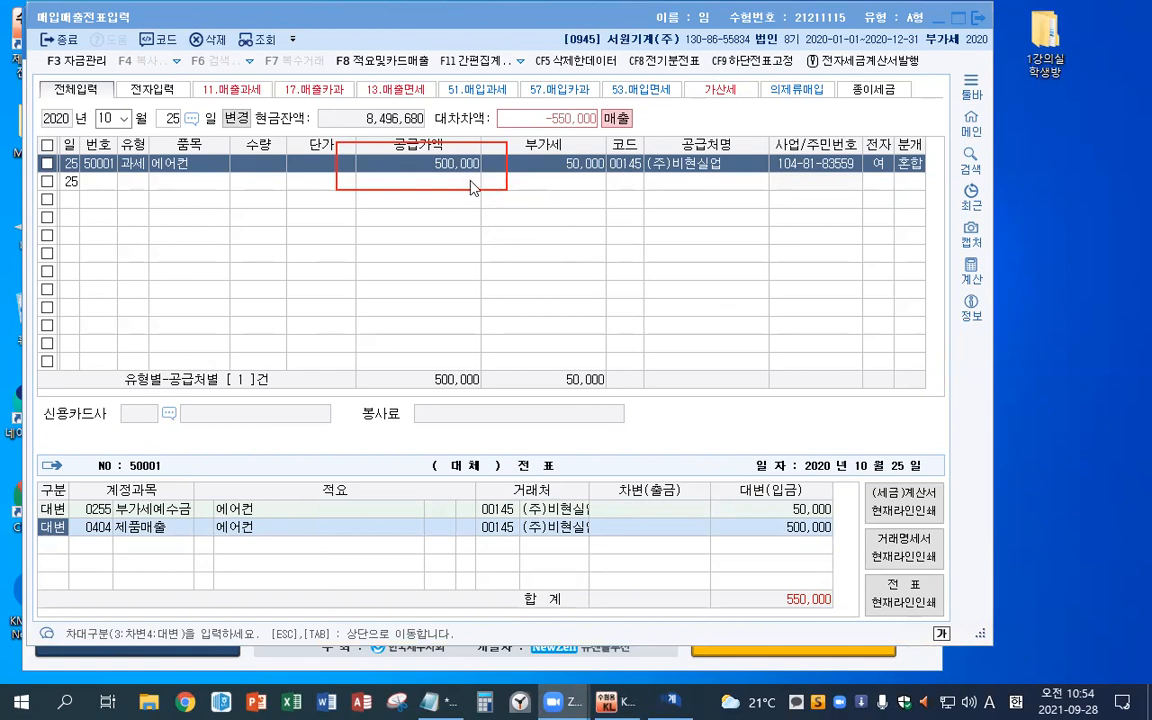
{"action": "left_click", "coordinate": [795, 512]}
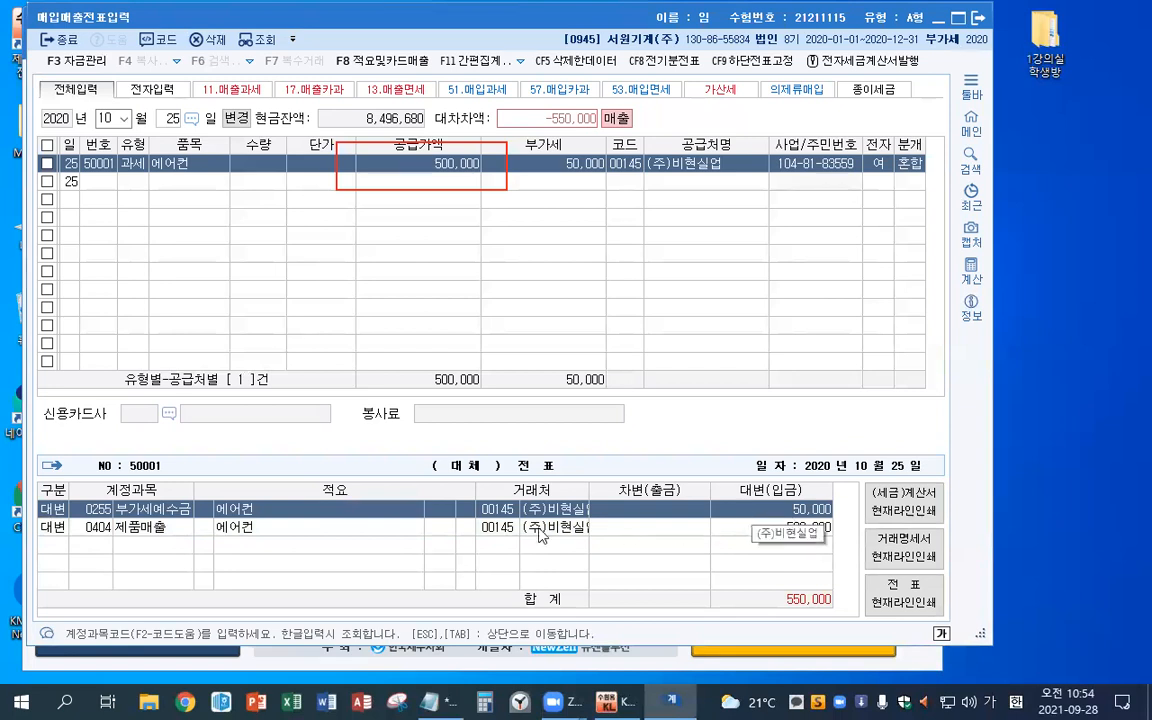
Replace the 제품매출 credit account with 비품 (0212) and set its credit amount to 4,800,000.
{"action": "left_click", "coordinate": [50, 531]}
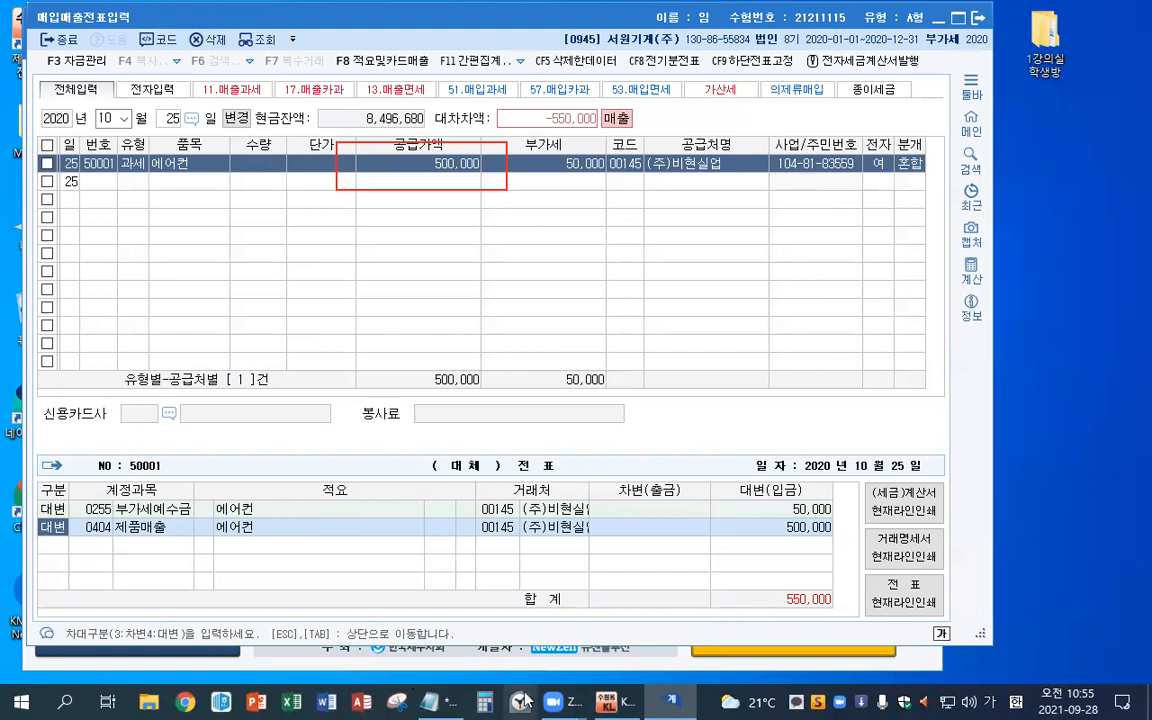
{"action": "key", "text": "Return"}
{"action": "type", "text": "비품"}
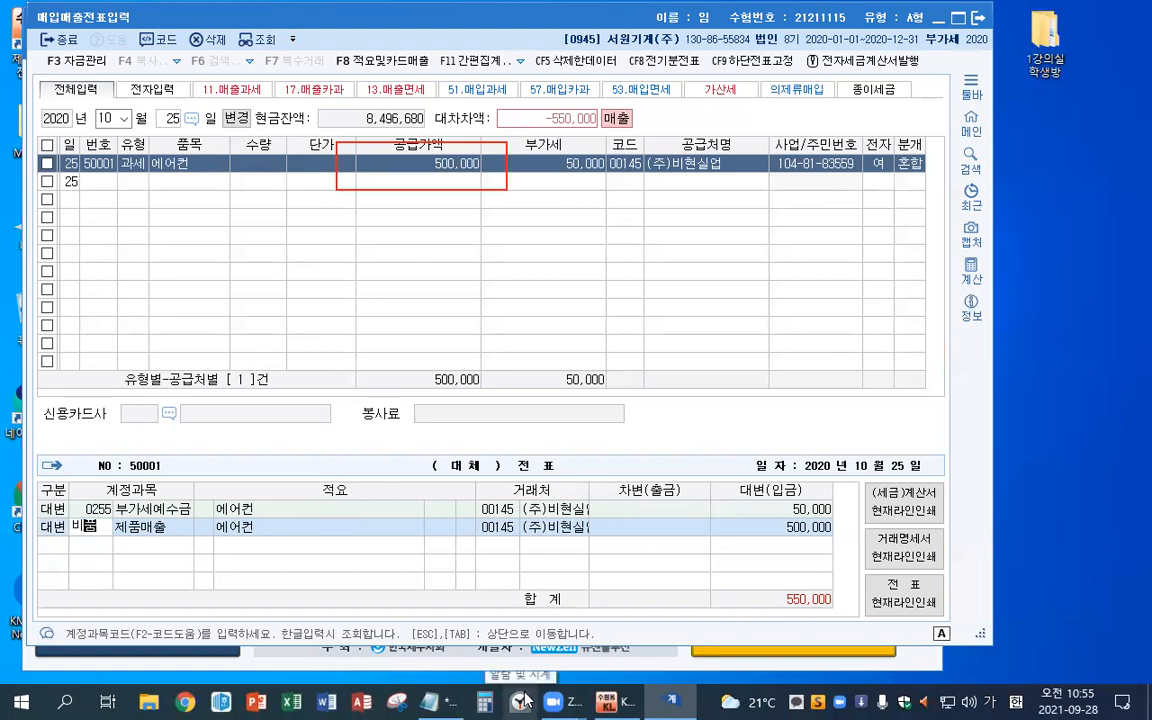
{"action": "key", "text": "Return"}
{"action": "key", "text": "Return"}
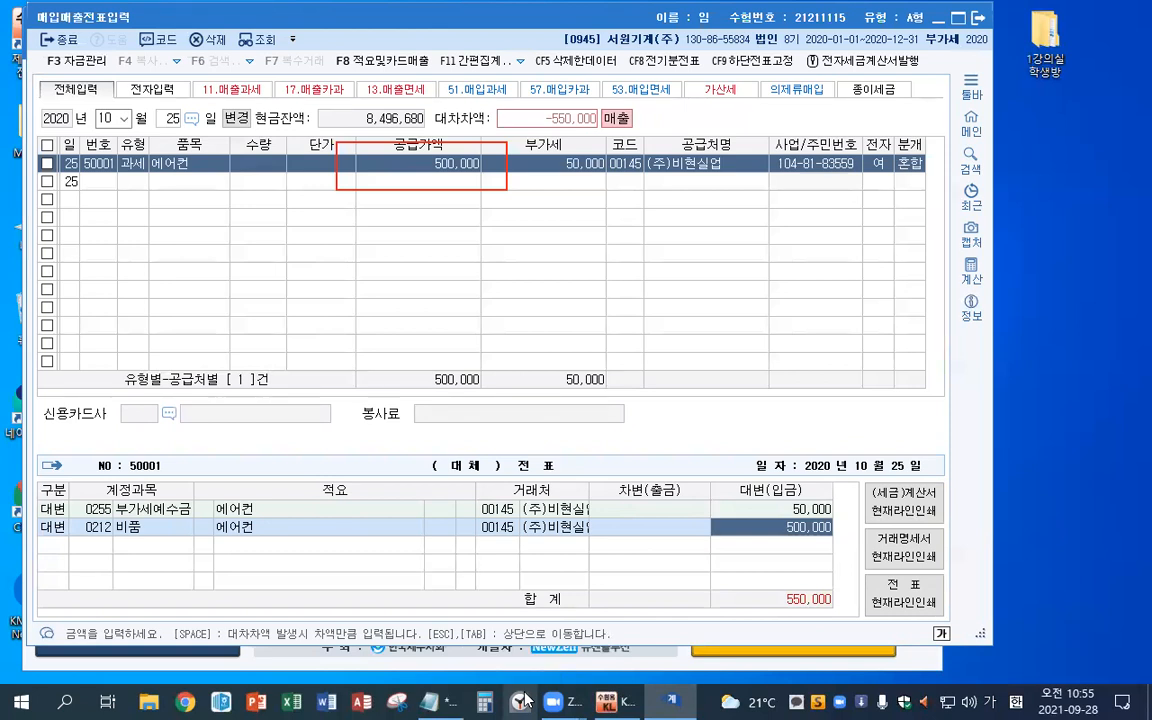
{"action": "type", "text": "4800000"}
{"action": "key", "text": "Return"}
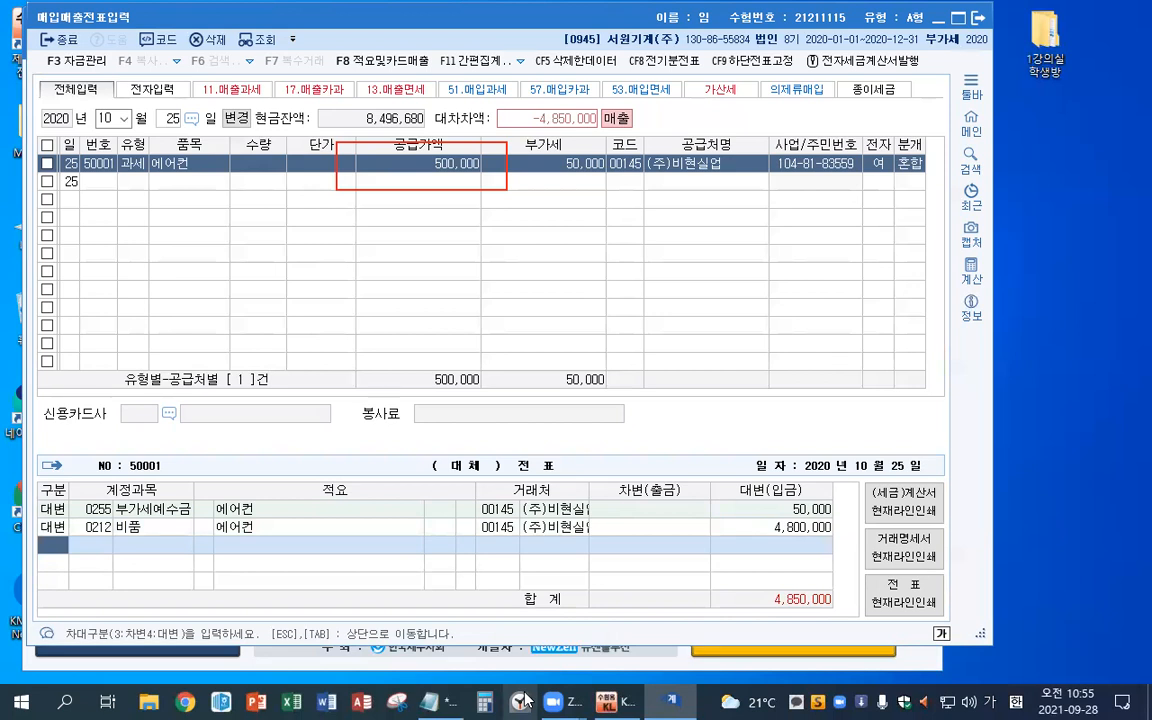
Add a debit line for 감가상각누계액 of 비품 (0213) with an amount of 2,650,000 to the 에어컨 voucher.
{"action": "type", "text": "3"}
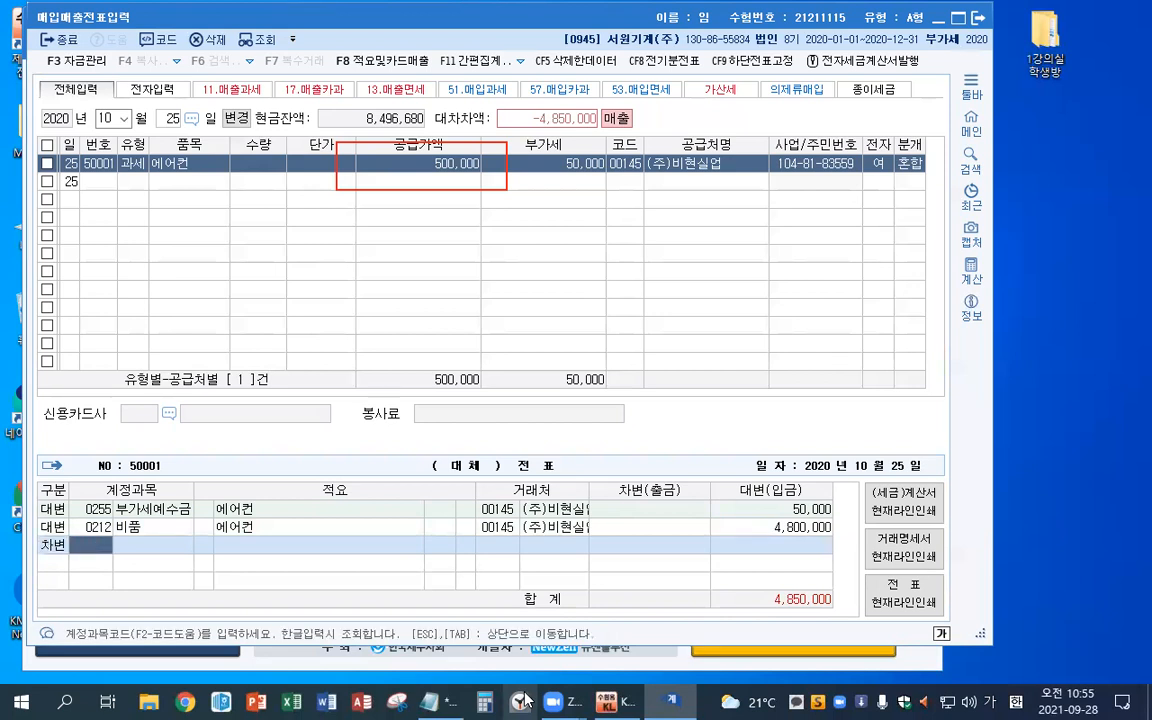
{"action": "type", "text": "감가"}
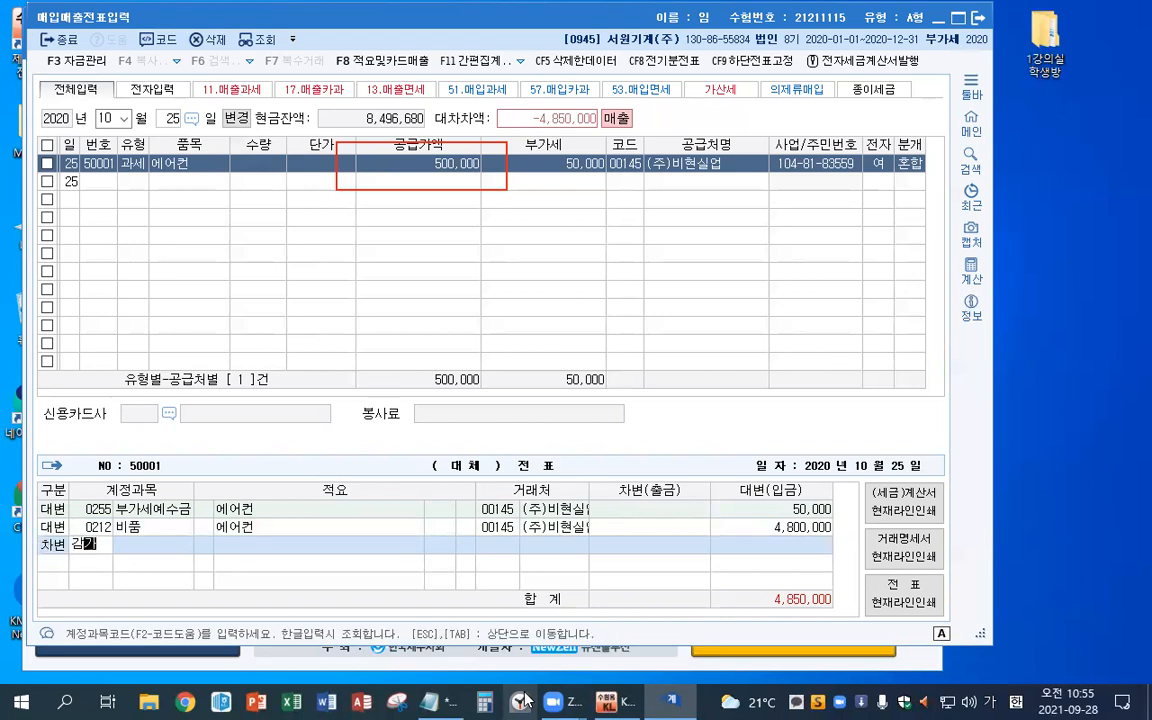
{"action": "key", "text": "Return"}
{"action": "key", "text": "Down"}
{"action": "key", "text": "Down"}
{"action": "key", "text": "Down"}
{"action": "key", "text": "Down"}
{"action": "key", "text": "Down"}
{"action": "key", "text": "Down"}
{"action": "key", "text": "Down"}
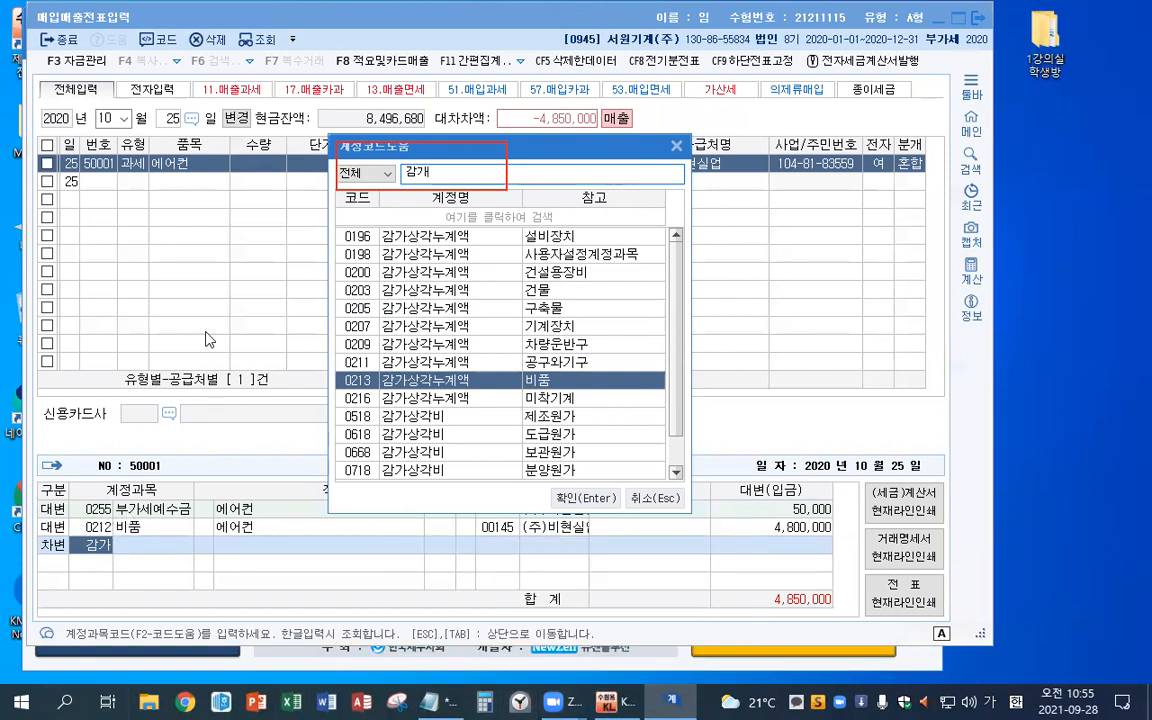
{"action": "key", "text": "Return"}
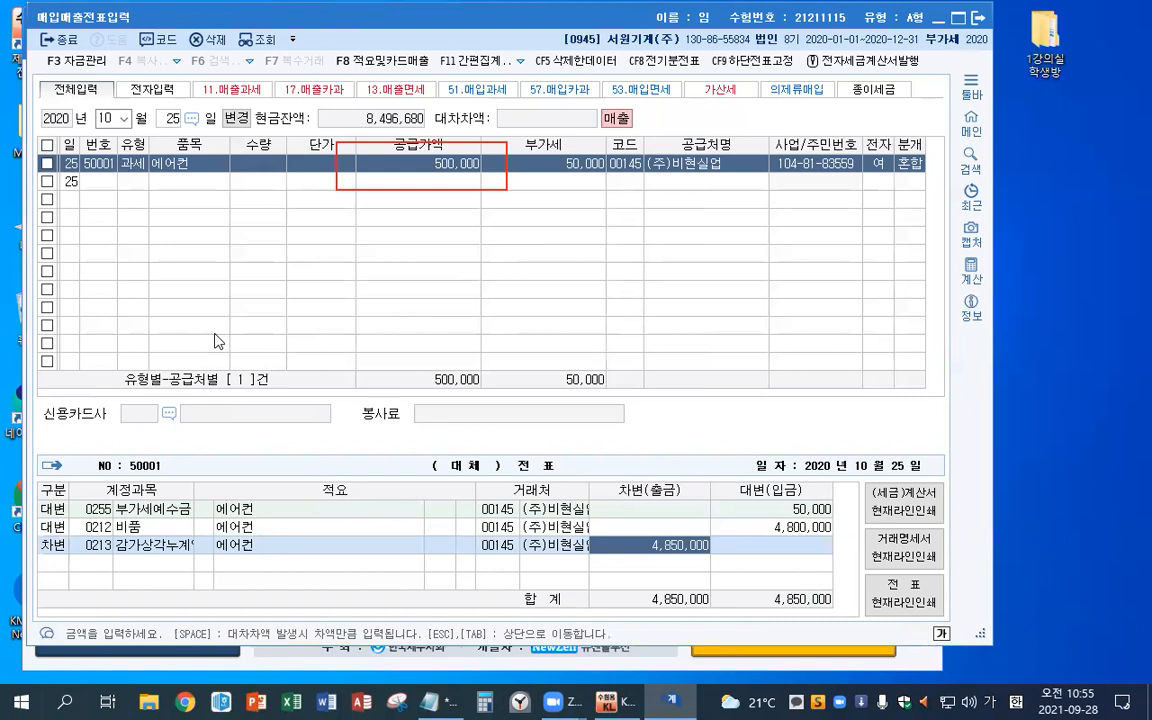
{"action": "type", "text": "2650000"}
{"action": "key", "text": "Return"}
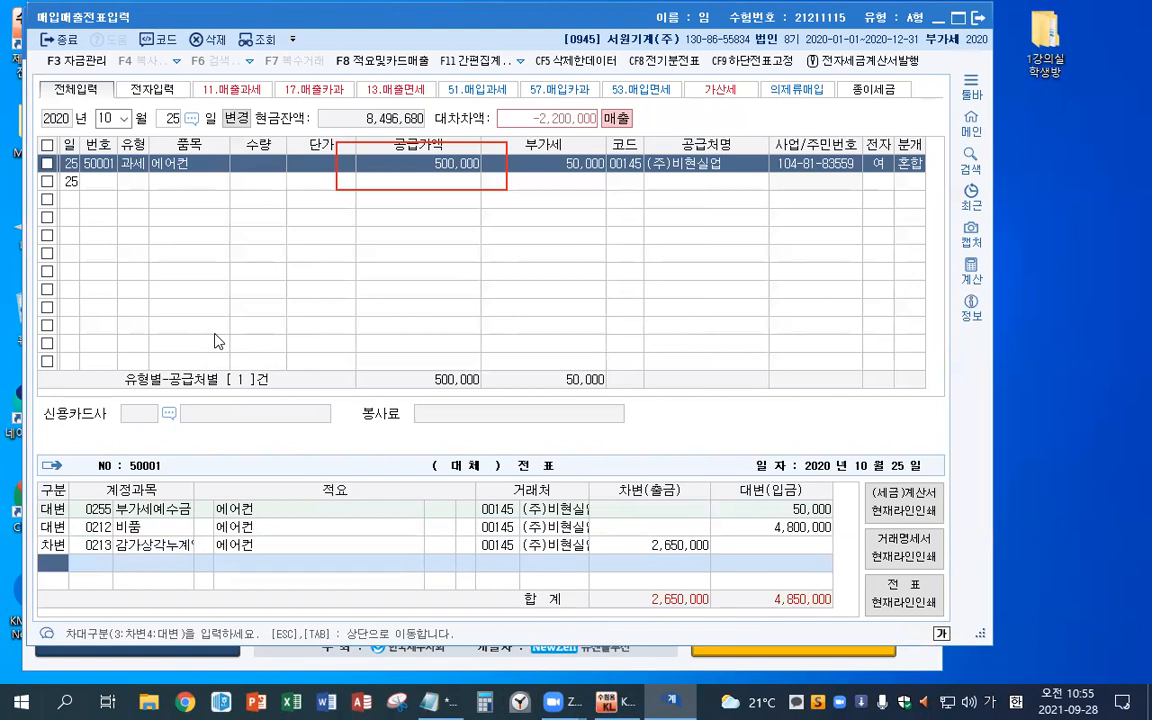
Add a debit line for 현금 (0101) with an amount of 550,000 to the 에어컨 voucher.
{"action": "type", "text": "3"}
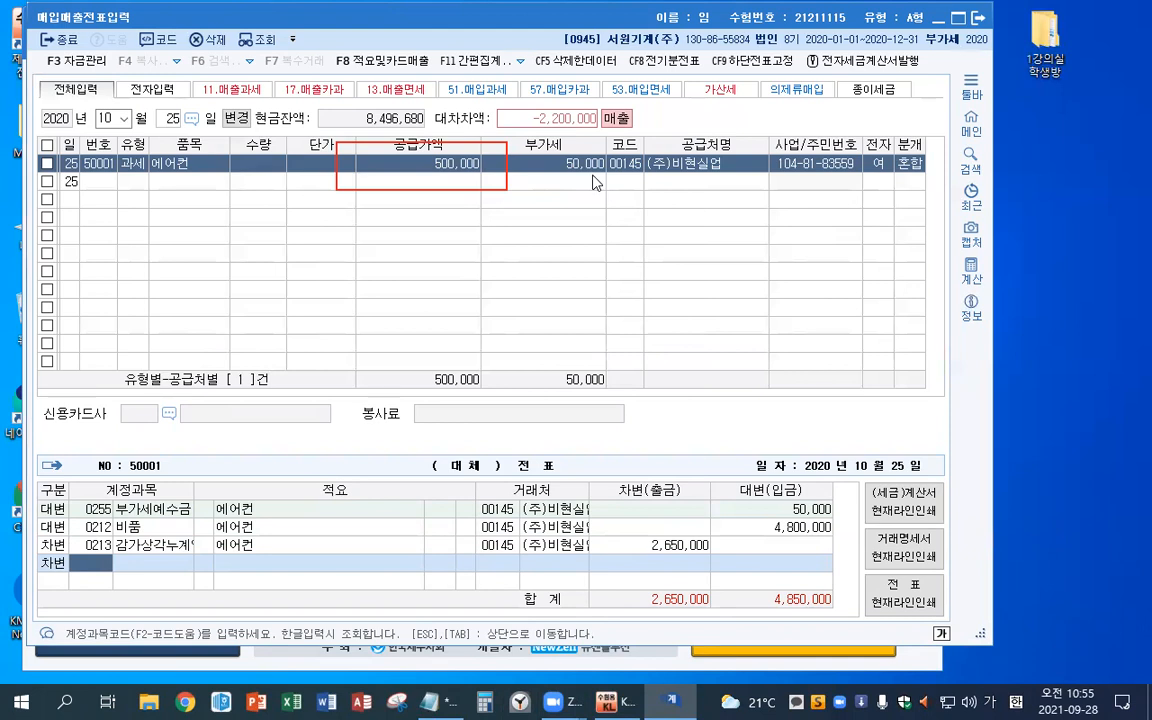
{"action": "type", "text": "현금"}
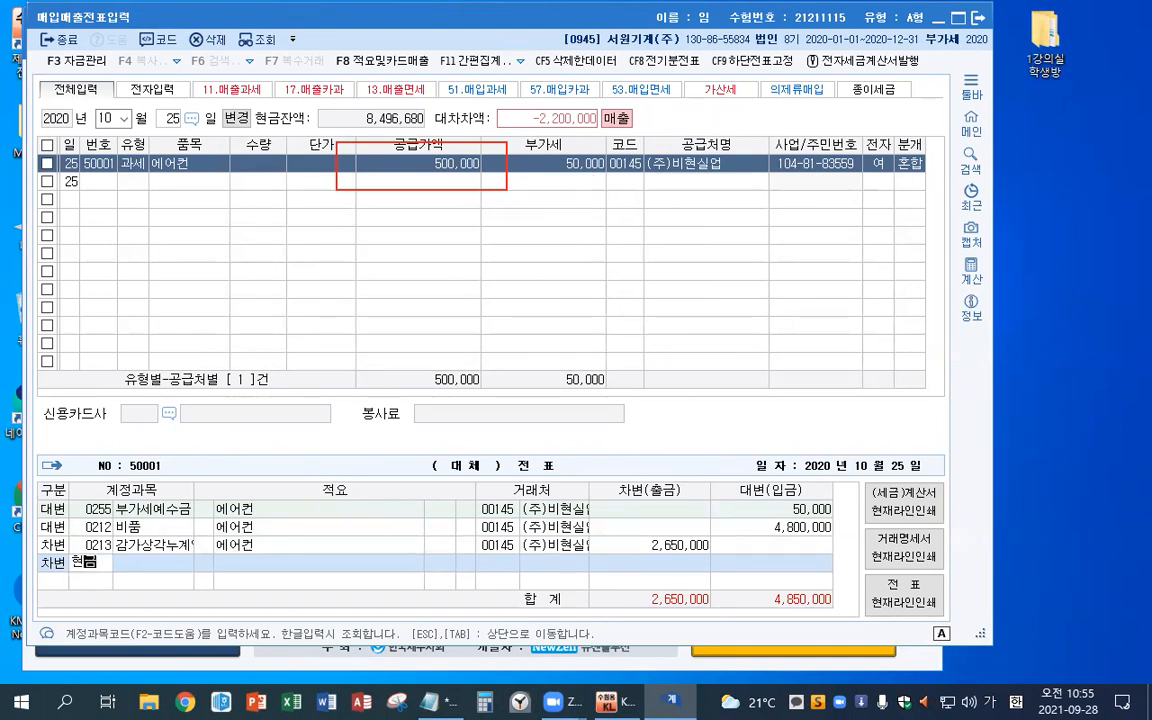
{"action": "key", "text": "Return"}
{"action": "key", "text": "Return"}
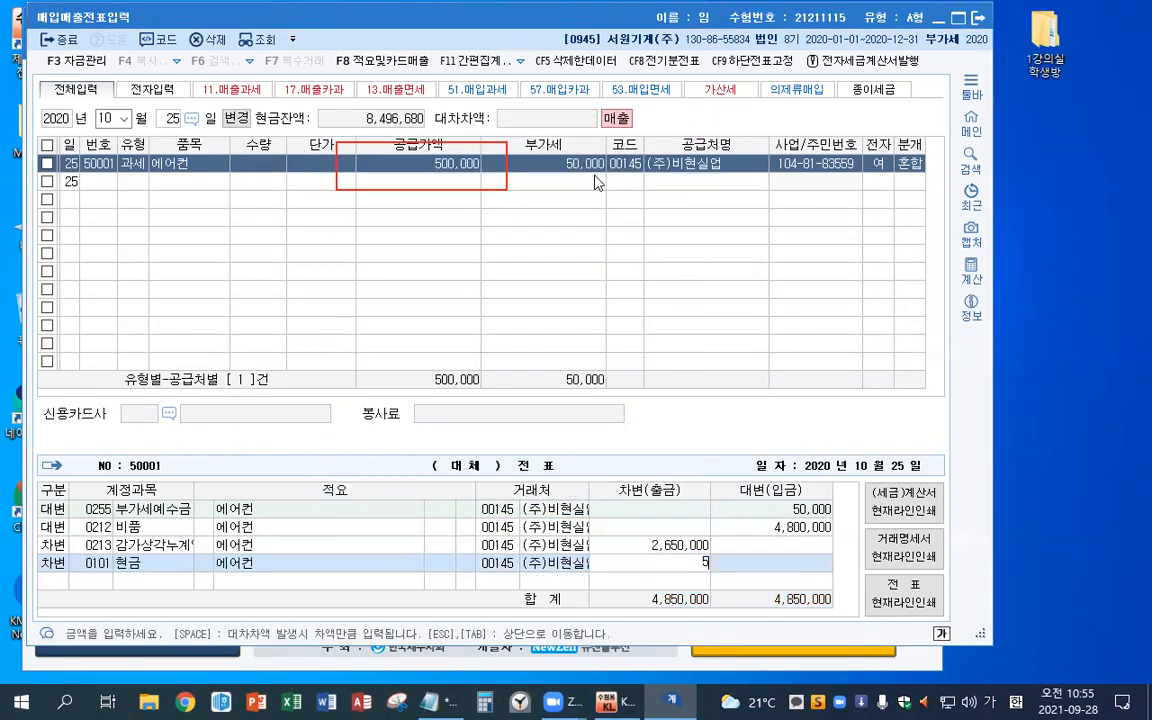
{"action": "key", "text": "Return"}
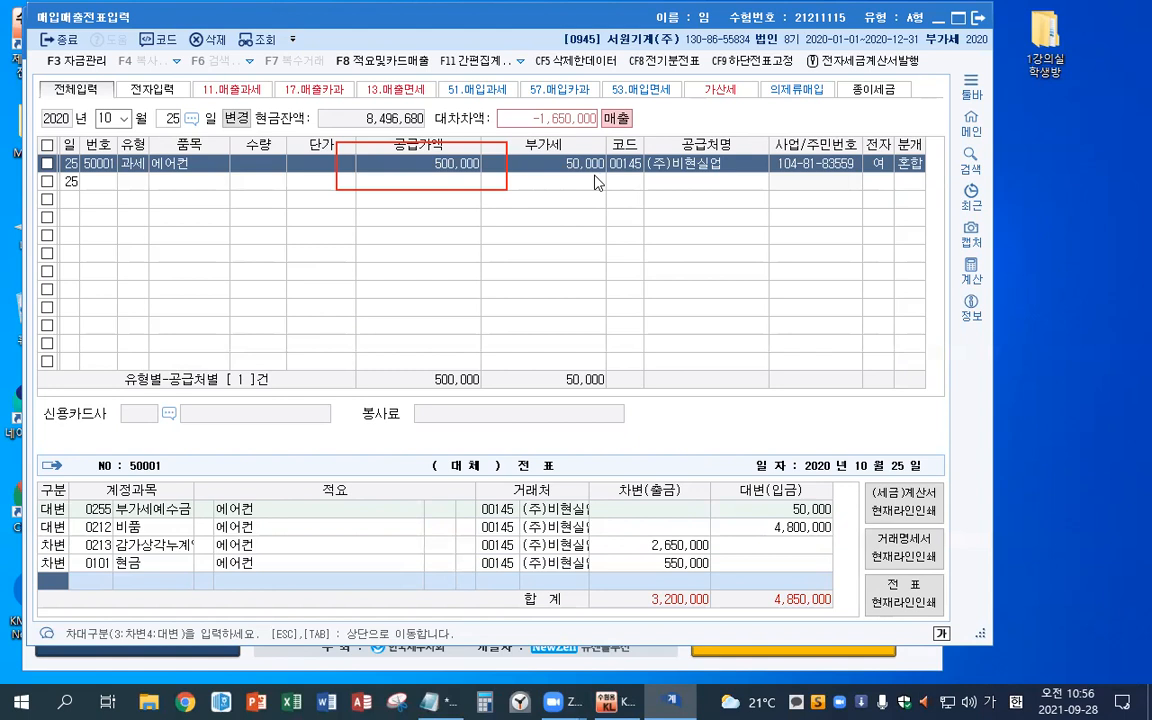
Add a debit line for 유형자산처분손실 (0970) with 1,650,000 and finish the October 25 voucher.
{"action": "type", "text": "3"}
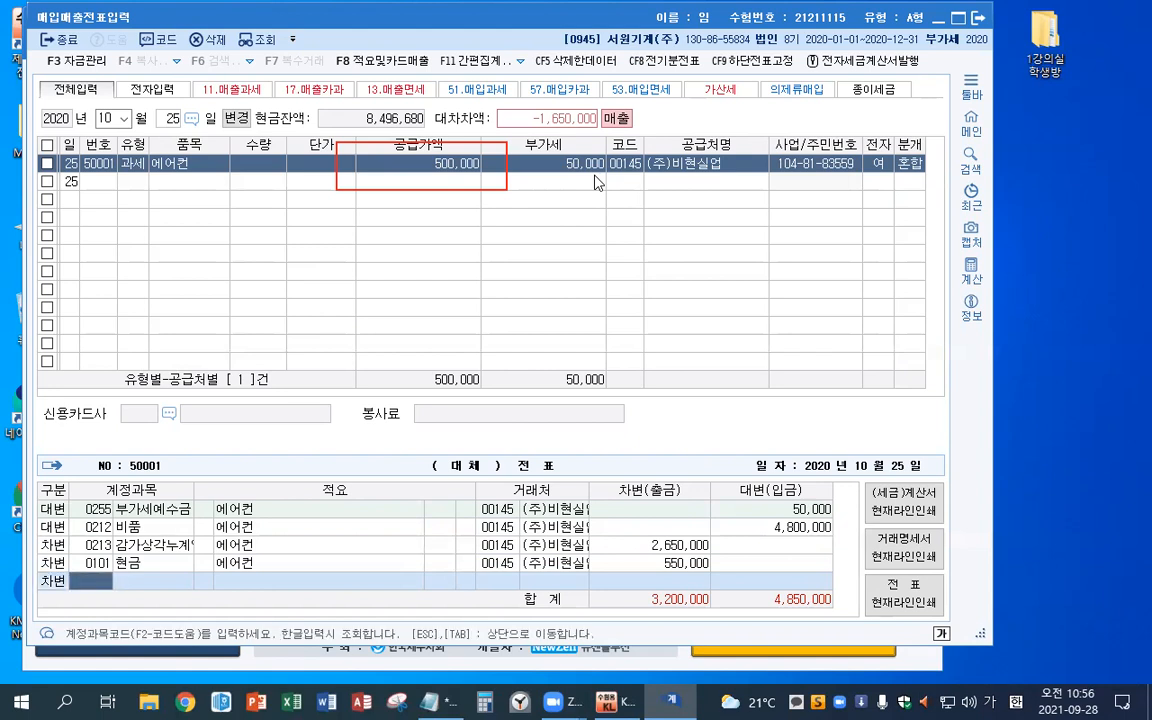
{"action": "type", "text": "유형"}
{"action": "key", "text": "Return"}
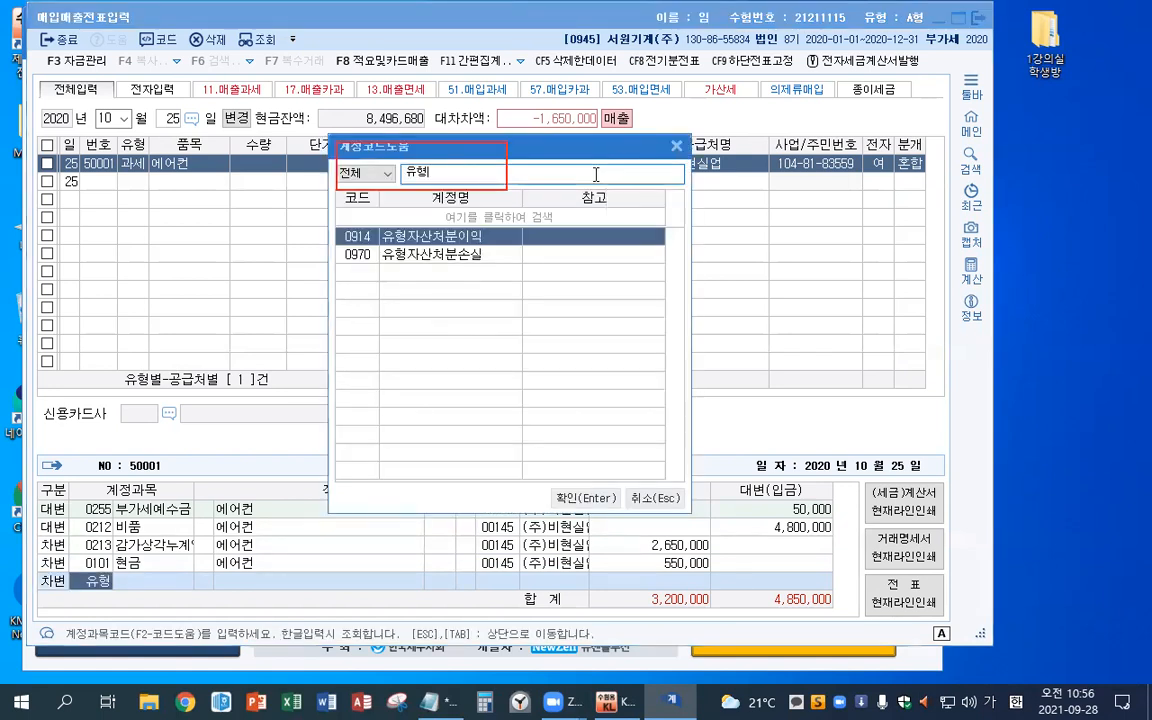
{"action": "key", "text": "Down"}
{"action": "key", "text": "Return"}
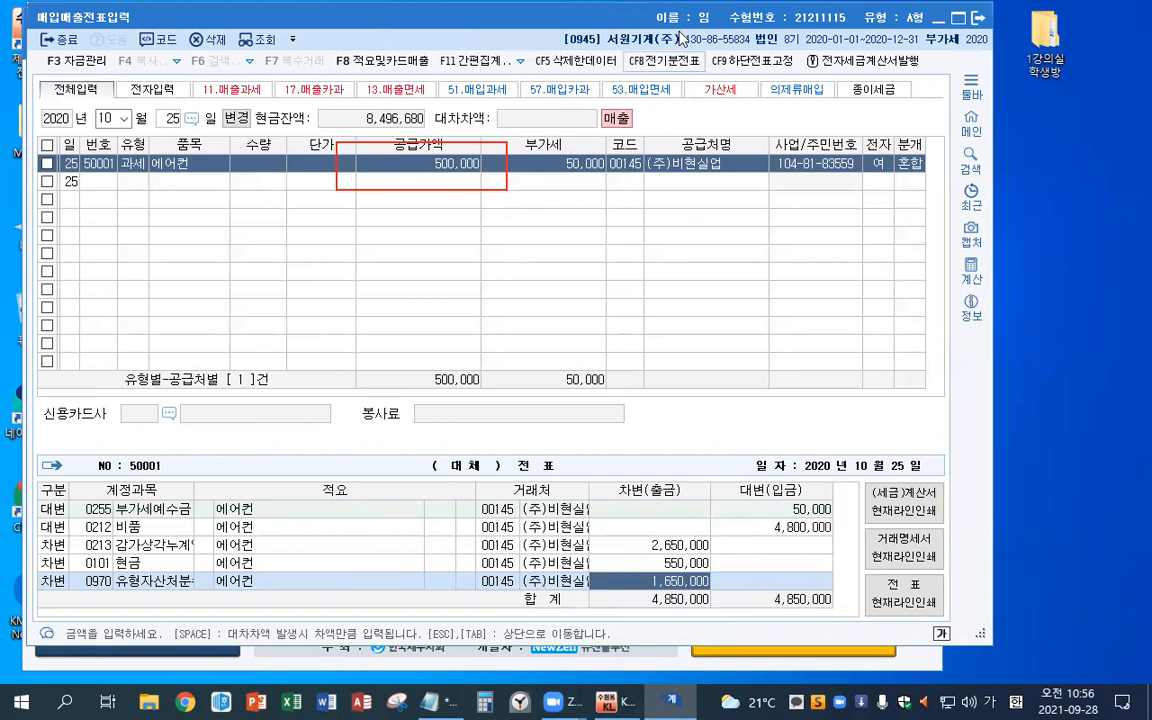
{"action": "left_click", "coordinate": [681, 38]}
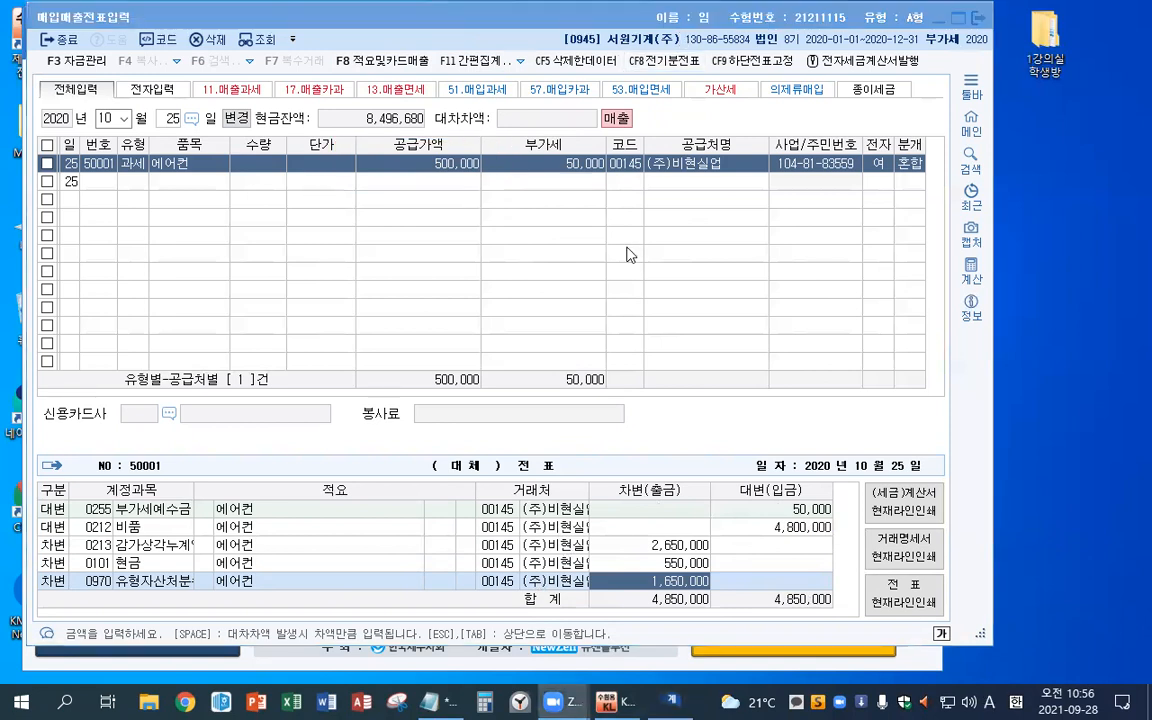
{"action": "left_click", "coordinate": [672, 581]}
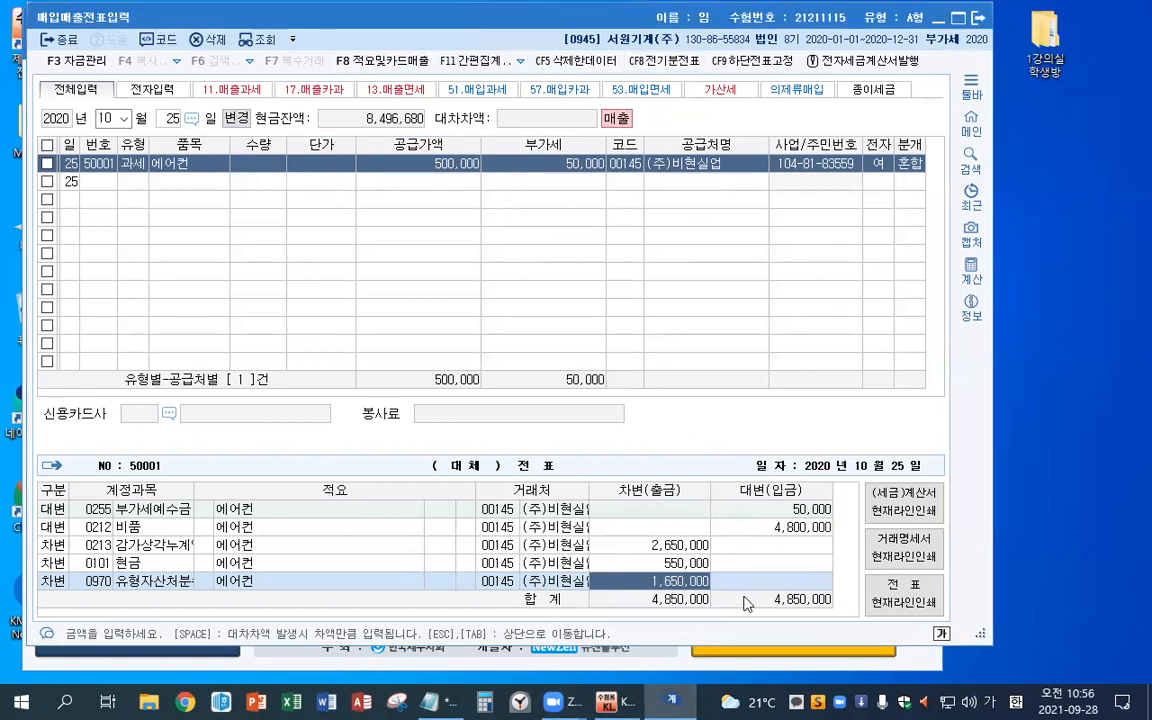
{"action": "key", "text": "Escape"}
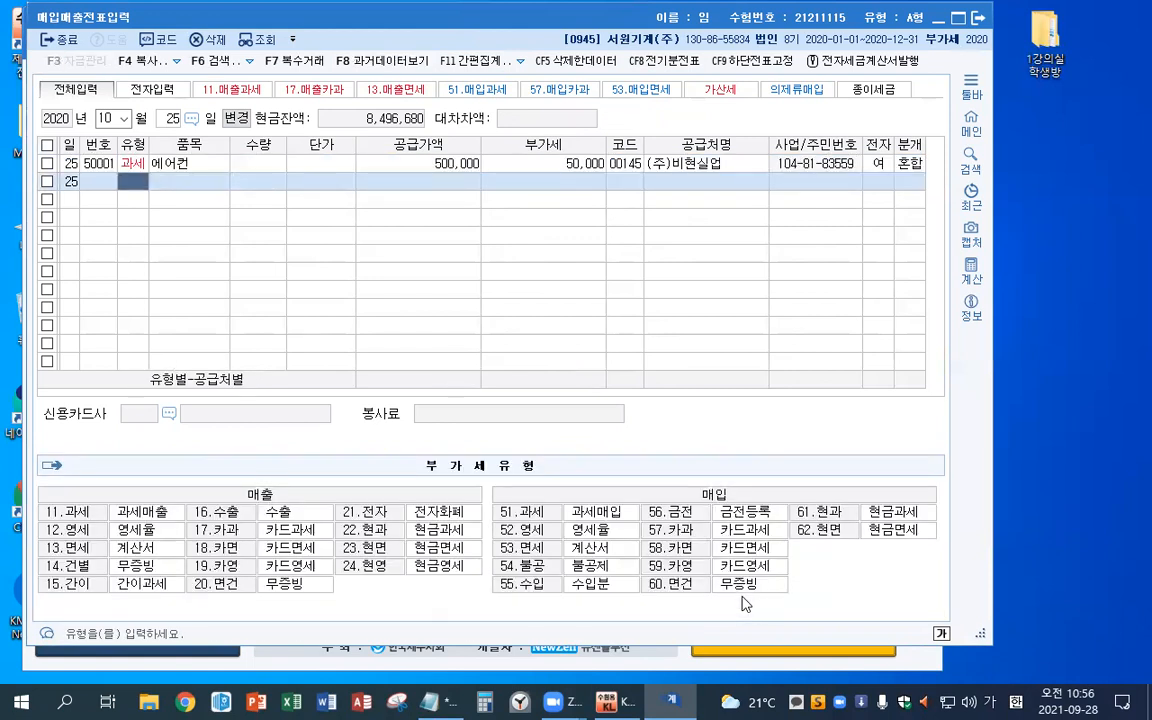
Change the voucher date to November 24 and start a sales entry of type 12.영세.
{"action": "key", "text": "Escape"}
{"action": "key", "text": "Escape"}
{"action": "type", "text": "1124"}
{"action": "key", "text": "Return"}
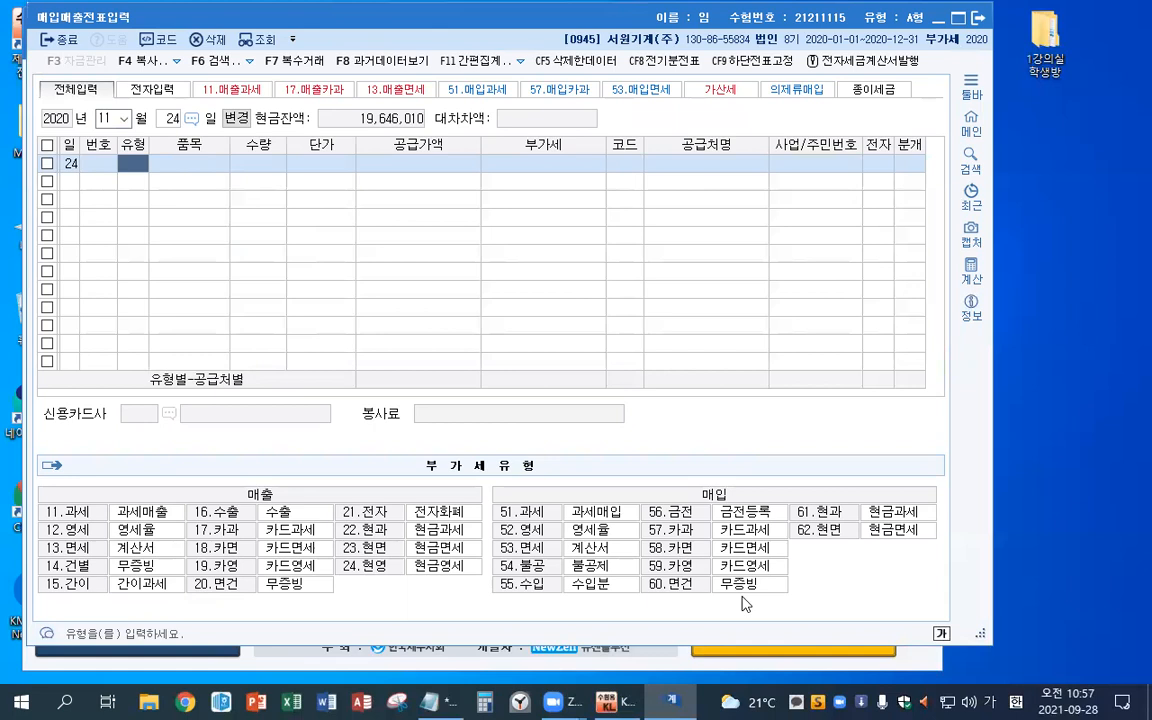
{"action": "type", "text": "12"}
{"action": "key", "text": "Return"}
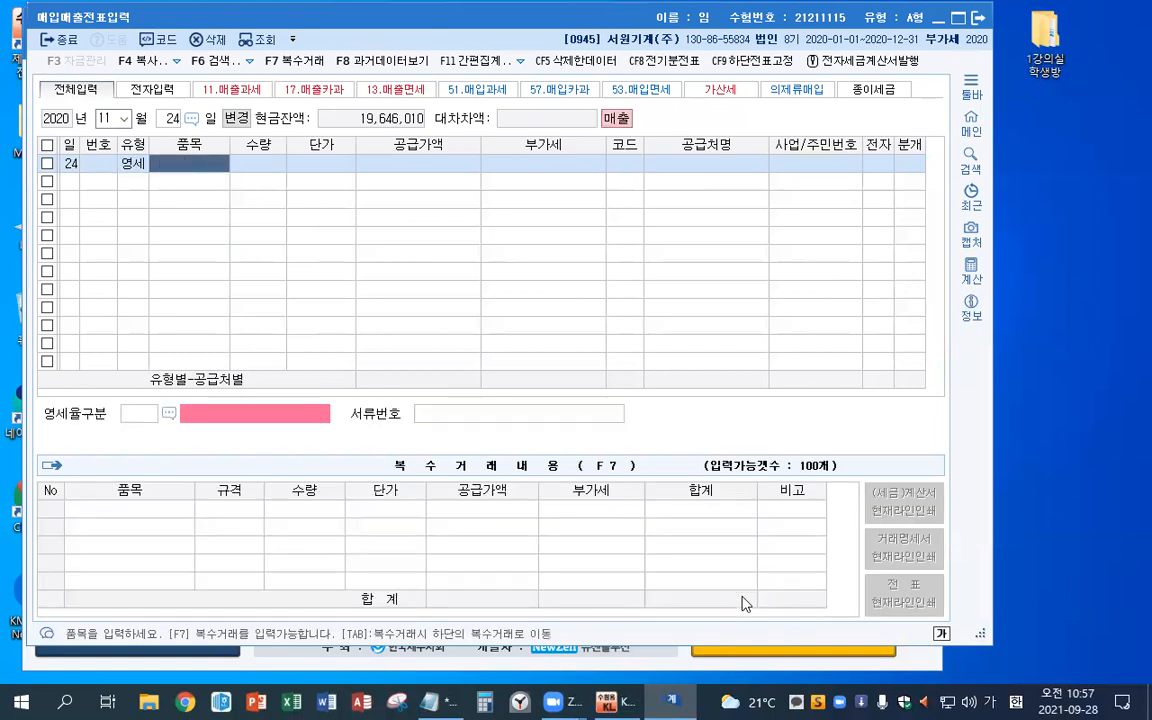
Enter 제품 as the item of the November 24 sale with a supply value of 50,000,000.
{"action": "type", "text": "제품"}
{"action": "key", "text": "Return"}
{"action": "key", "text": "Return"}
{"action": "key", "text": "Return"}
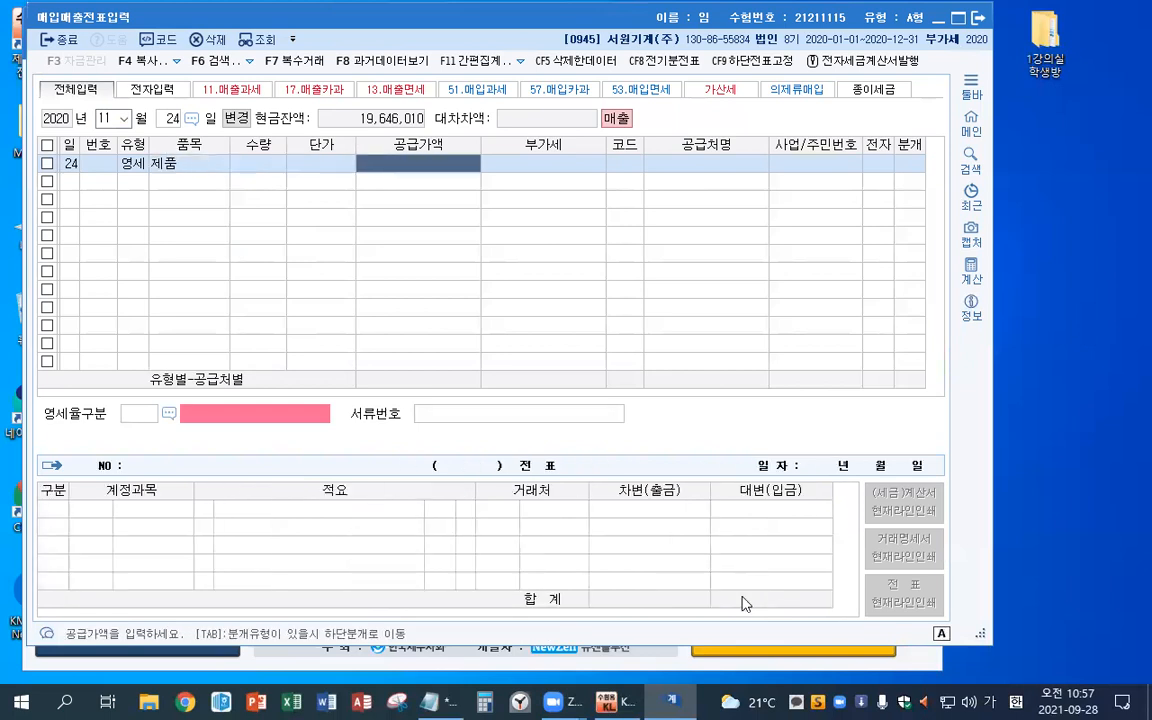
{"action": "type", "text": "50000000"}
{"action": "key", "text": "Return"}
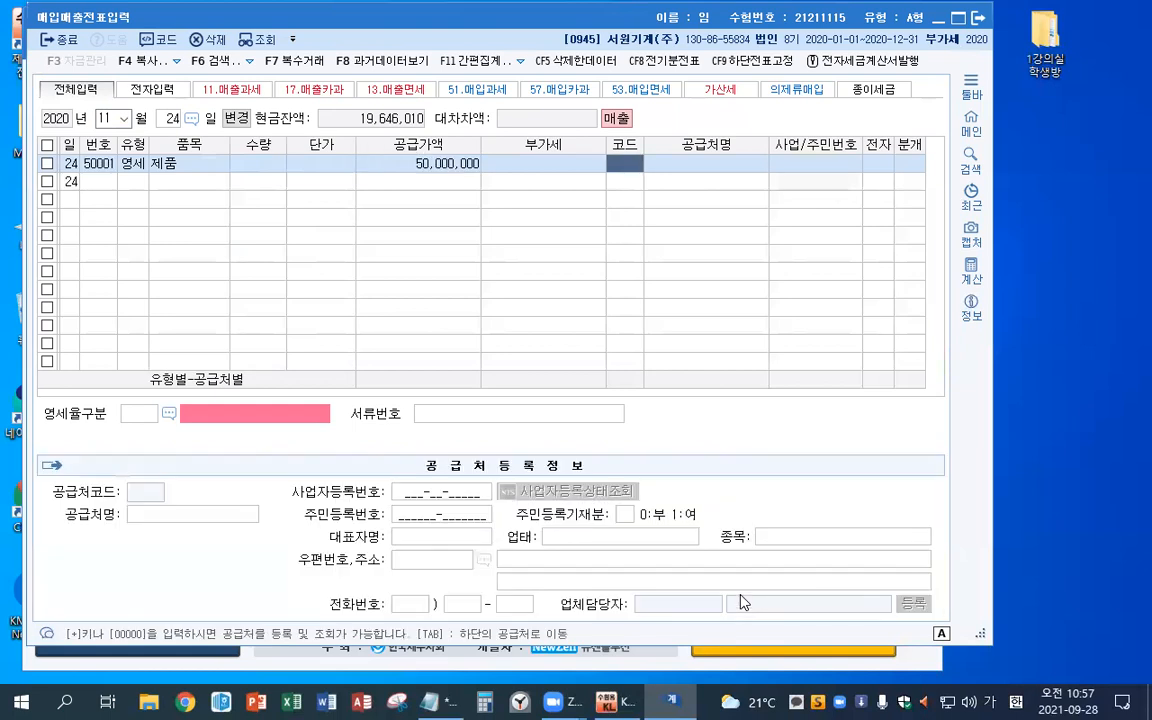
Assign (주)펜시 as the trading partner of the 제품 sale and set 전자 to 여.
{"action": "type", "text": "펜시"}
{"action": "key", "text": "Return"}
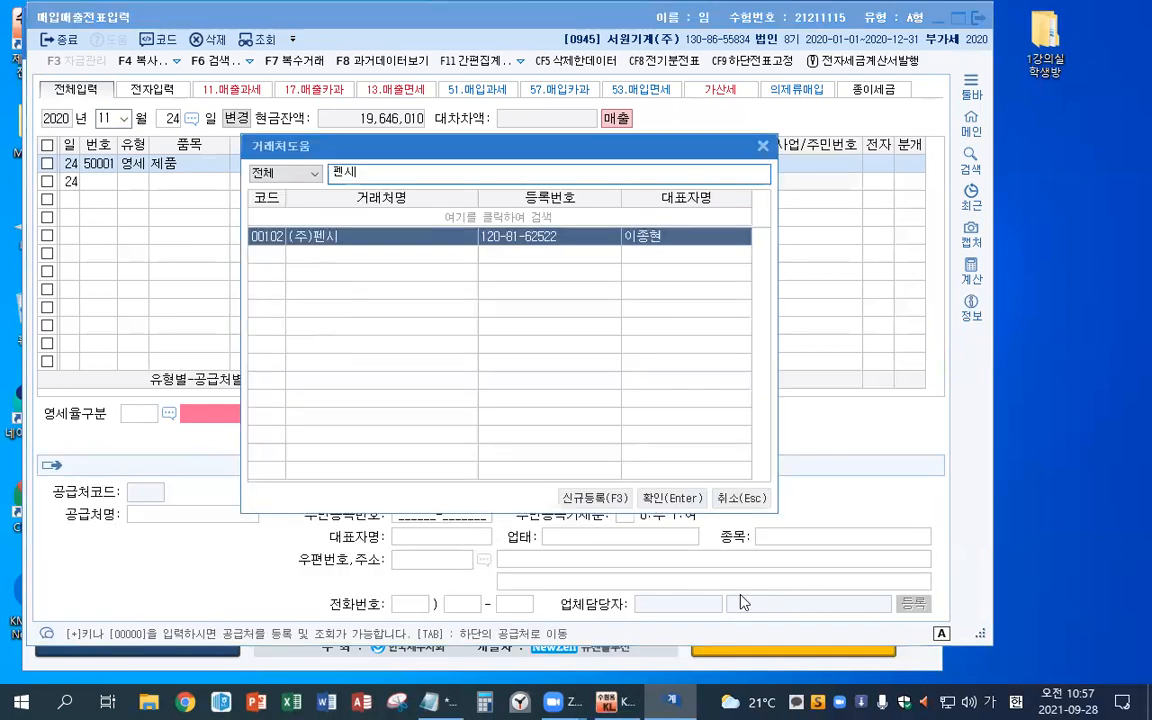
{"action": "key", "text": "Return"}
{"action": "key", "text": "Return"}
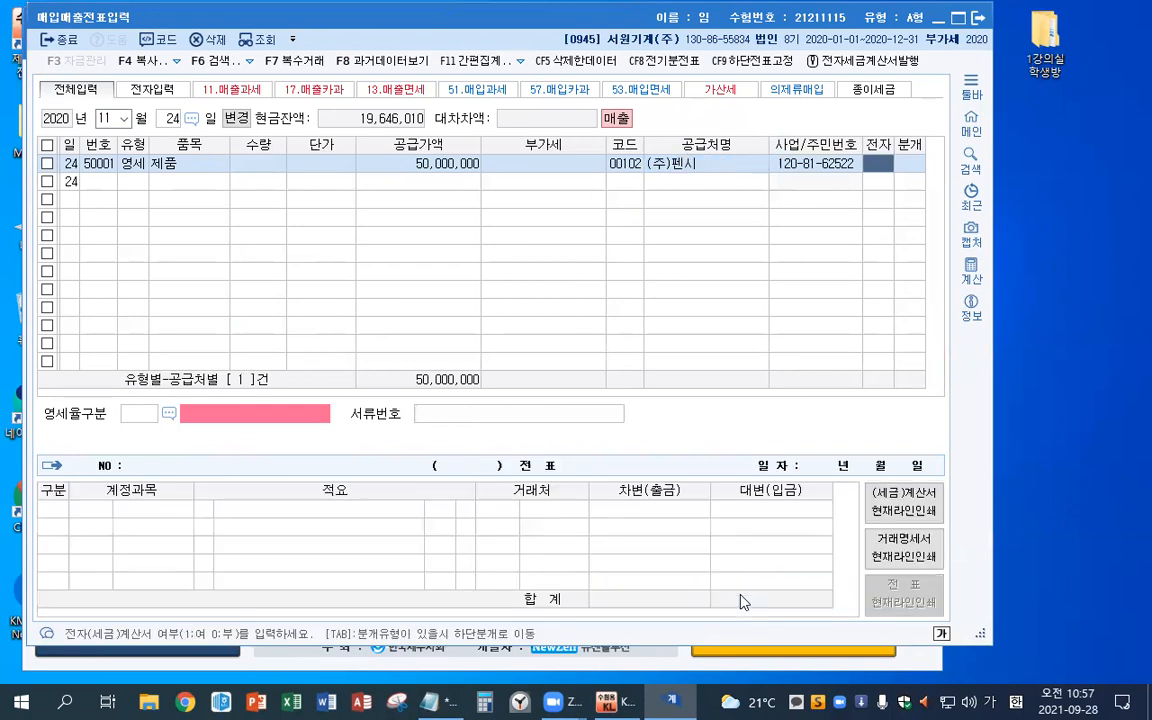
{"action": "type", "text": "1"}
{"action": "key", "text": "Return"}
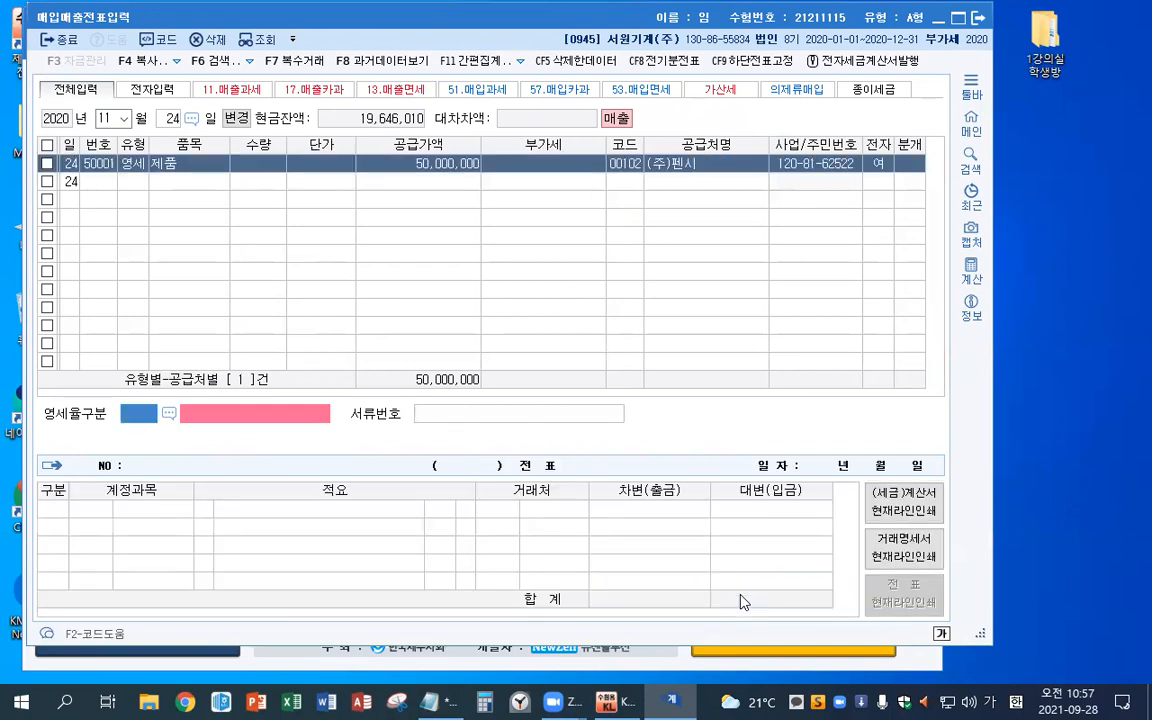
Set the 영세율구분 to 3, 내국신용장 · 구매확인서에 의하여 공급하는 재화, leaving the document number blank.
{"action": "key", "text": "F2"}
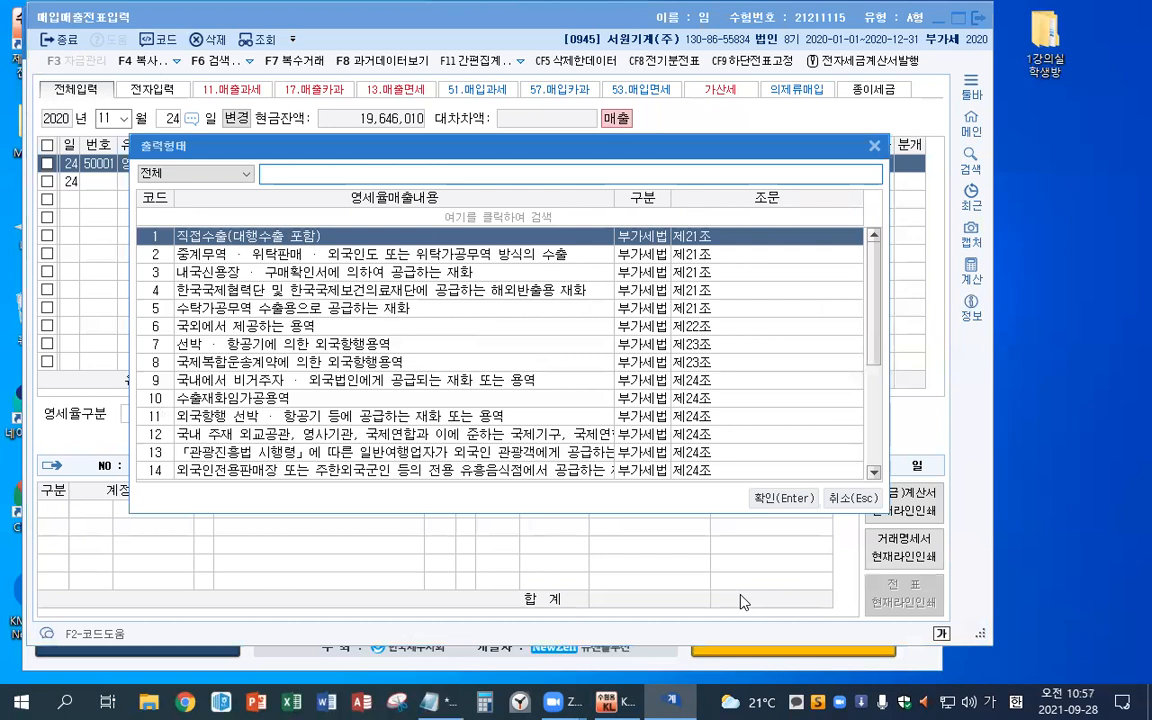
{"action": "type", "text": "3"}
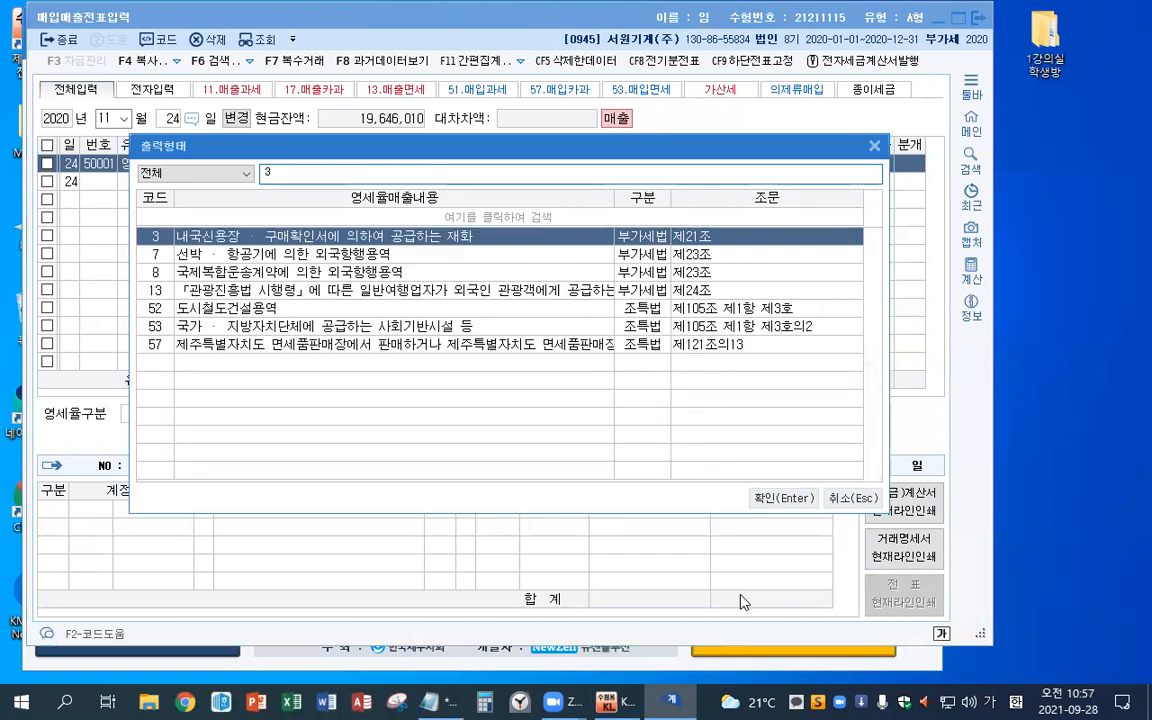
{"action": "key", "text": "Return"}
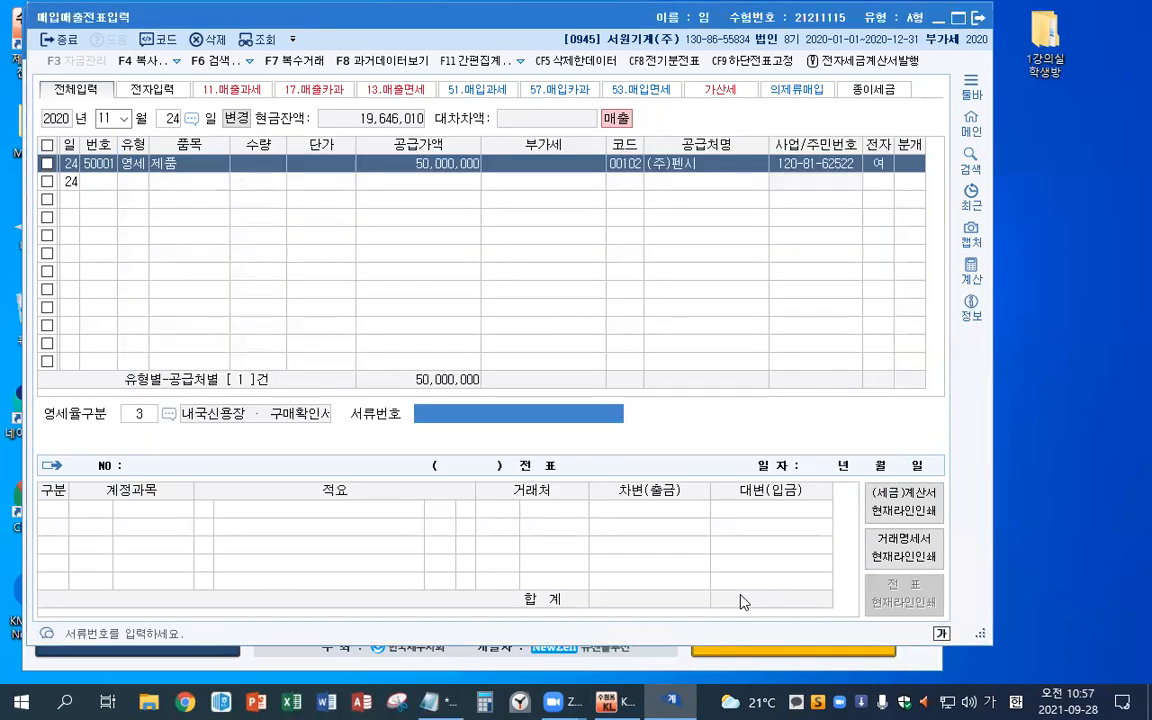
{"action": "key", "text": "Return"}
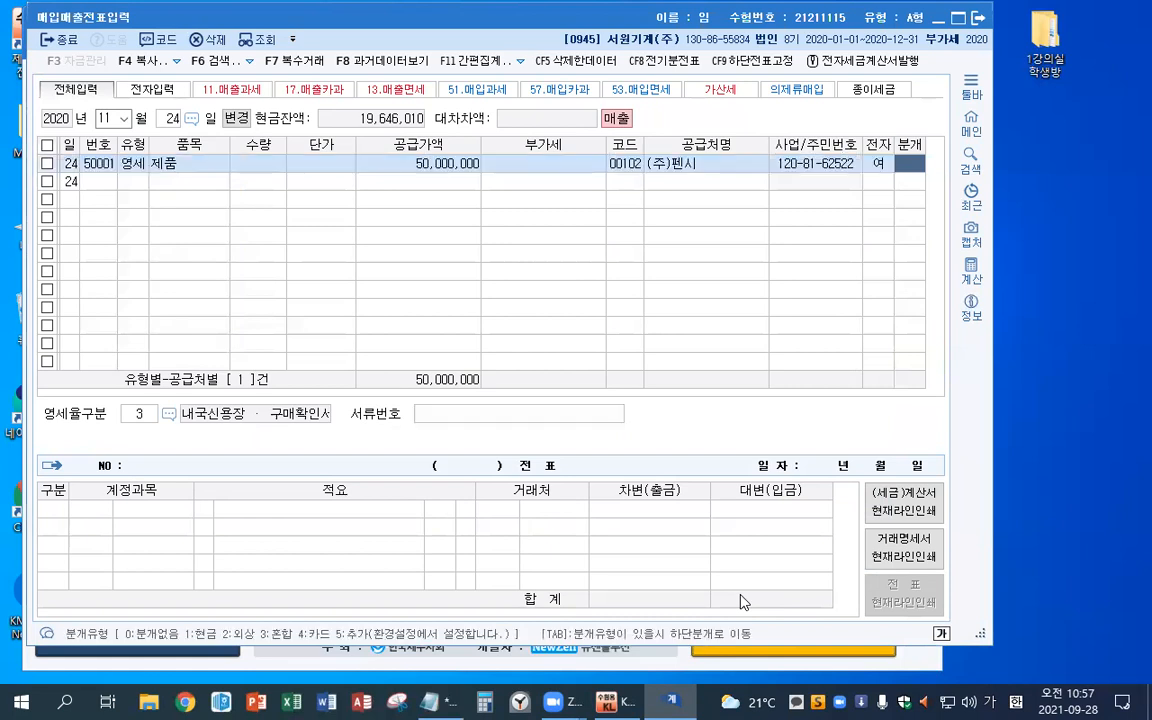
Set the journal type (분개) to 혼합 and debit 보통예금 (0103) for 50,000,000 to complete the November 24 sale.
{"action": "type", "text": "3"}
{"action": "key", "text": "Return"}
{"action": "type", "text": "3"}
{"action": "key", "text": "Return"}
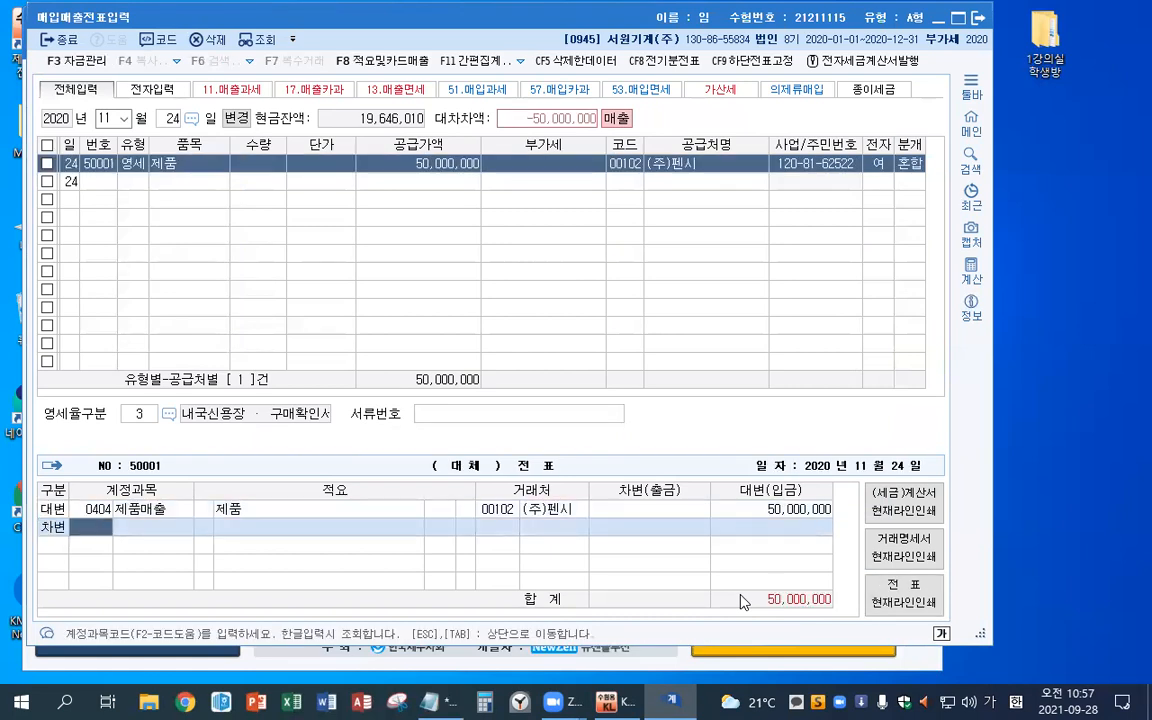
{"action": "type", "text": "보통"}
{"action": "key", "text": "Return"}
{"action": "key", "text": "Return"}
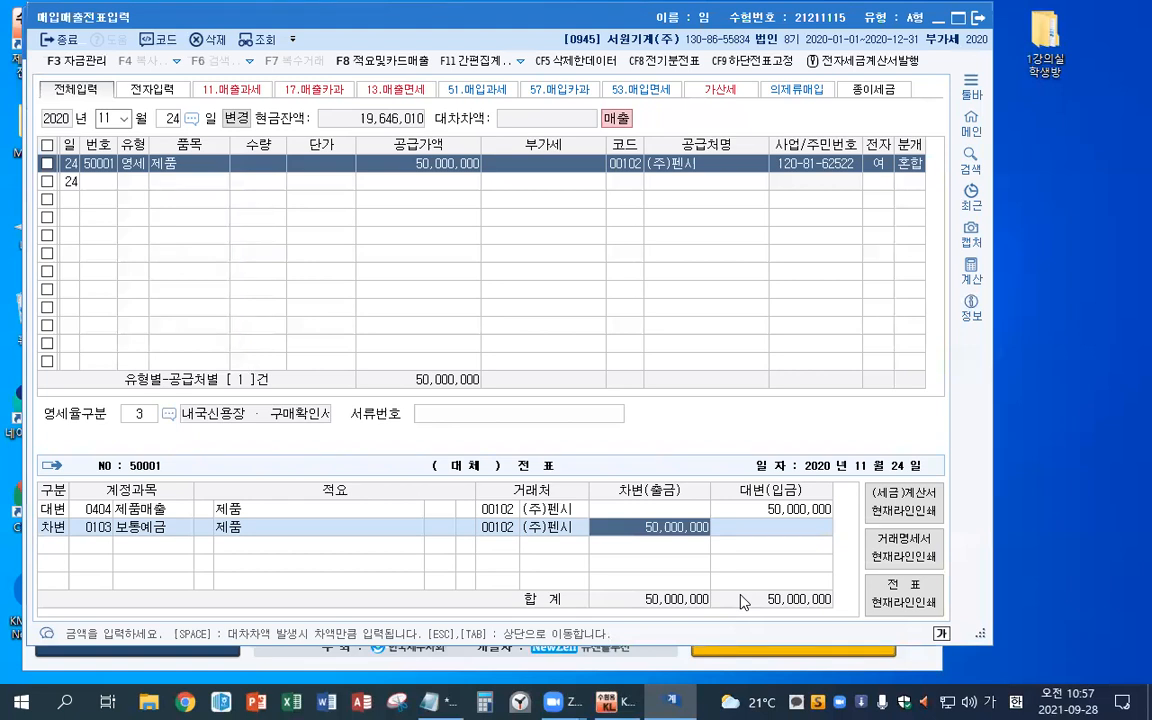
{"action": "key", "text": "Return"}
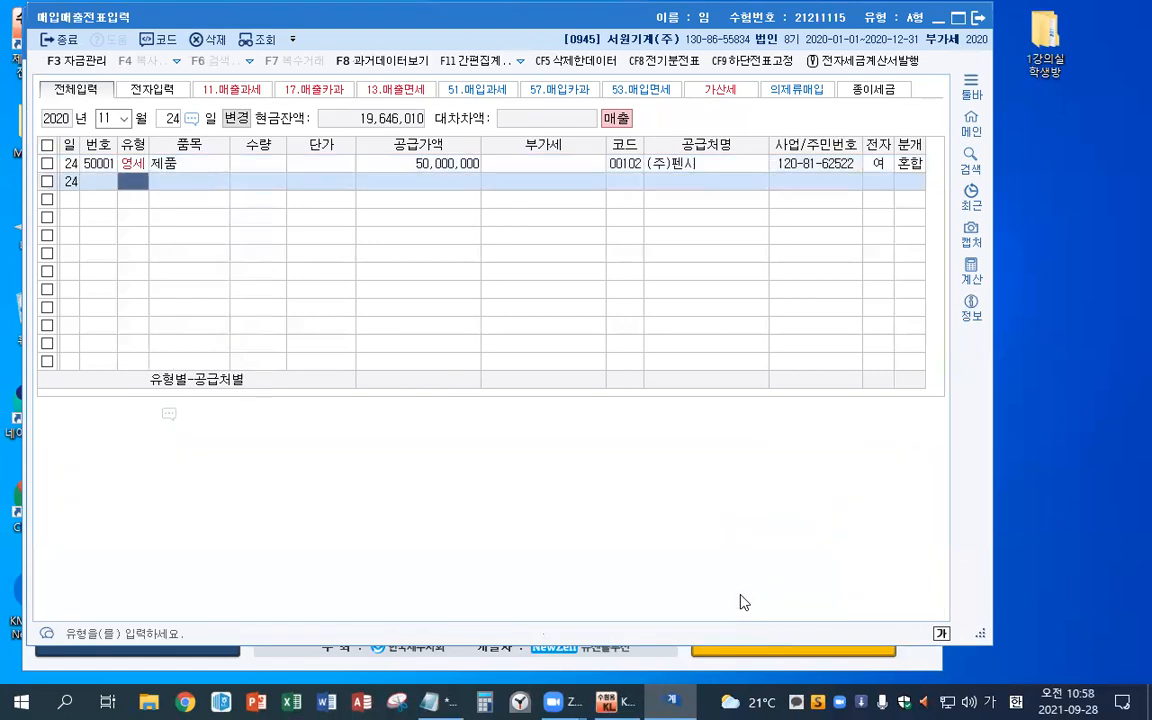
Change the voucher date to December 13 and start a purchase entry of type 51.과세.
{"action": "key", "text": "Escape"}
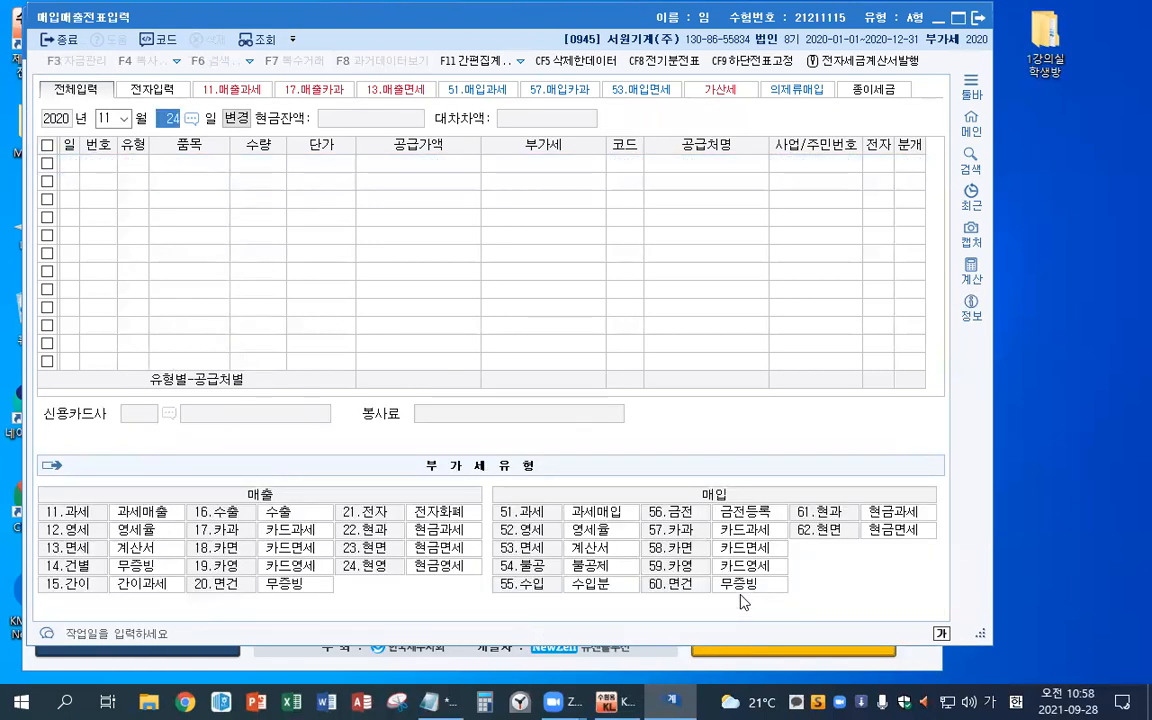
{"action": "key", "text": "Escape"}
{"action": "type", "text": "1213"}
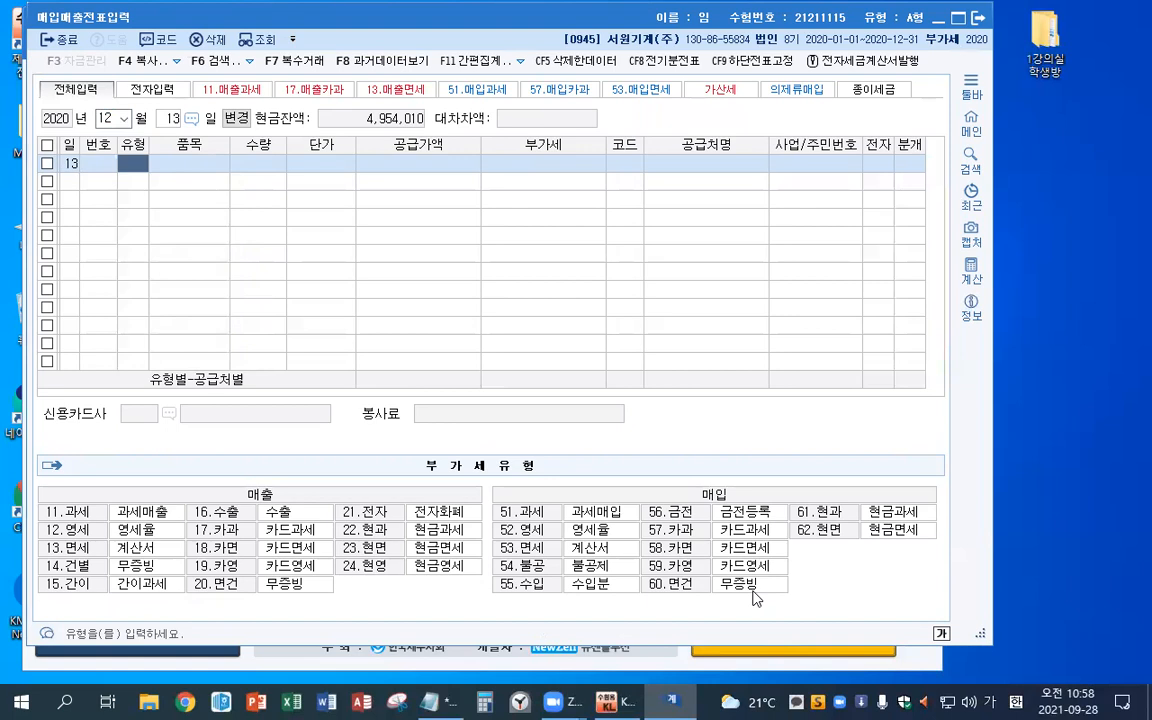
{"action": "type", "text": "51"}
{"action": "key", "text": "Return"}
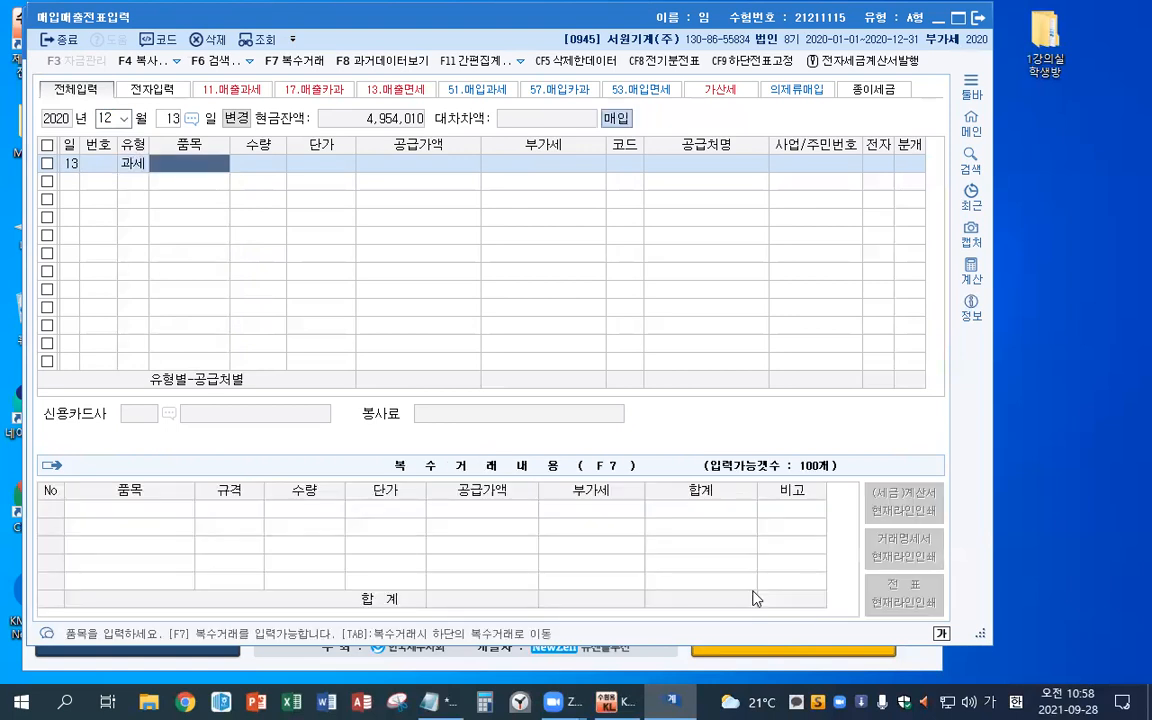
Enter 기계장치 as the item of the December 13 purchase with a supply value of 15,000,000.
{"action": "type", "text": "기계"}
{"action": "key", "text": "BackSpace"}
{"action": "key", "text": "BackSpace"}
{"action": "key", "text": "BackSpace"}
{"action": "type", "text": "기계장치"}
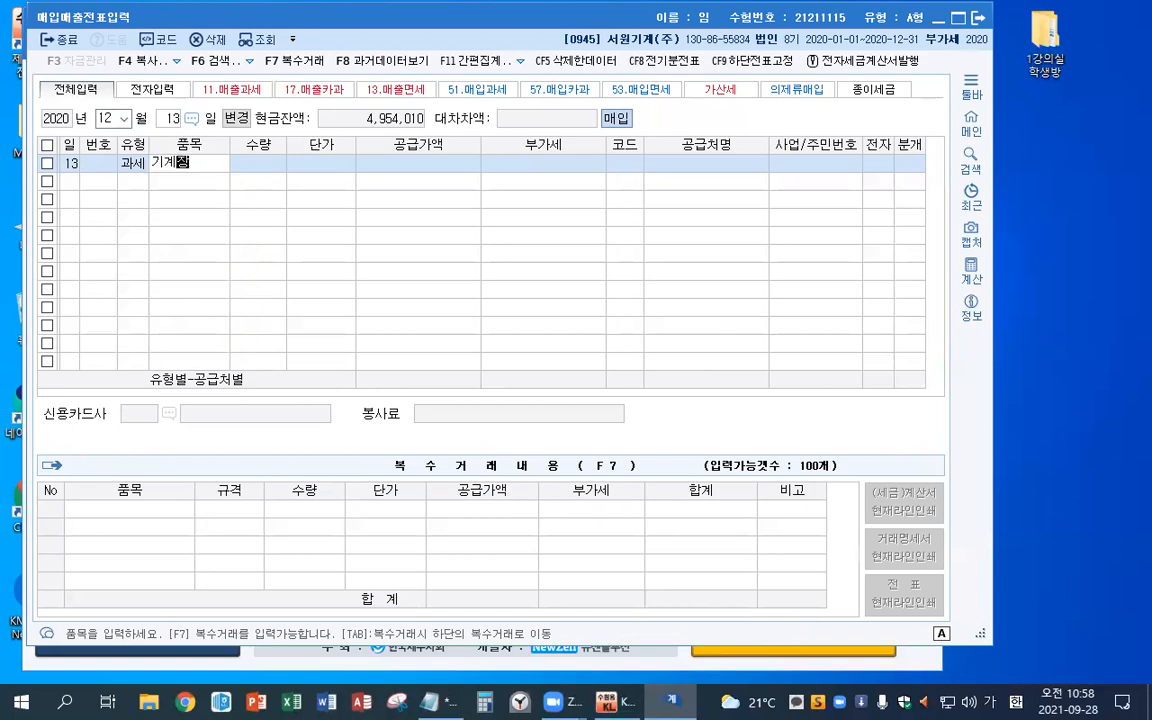
{"action": "key", "text": "Return"}
{"action": "key", "text": "Return"}
{"action": "key", "text": "Return"}
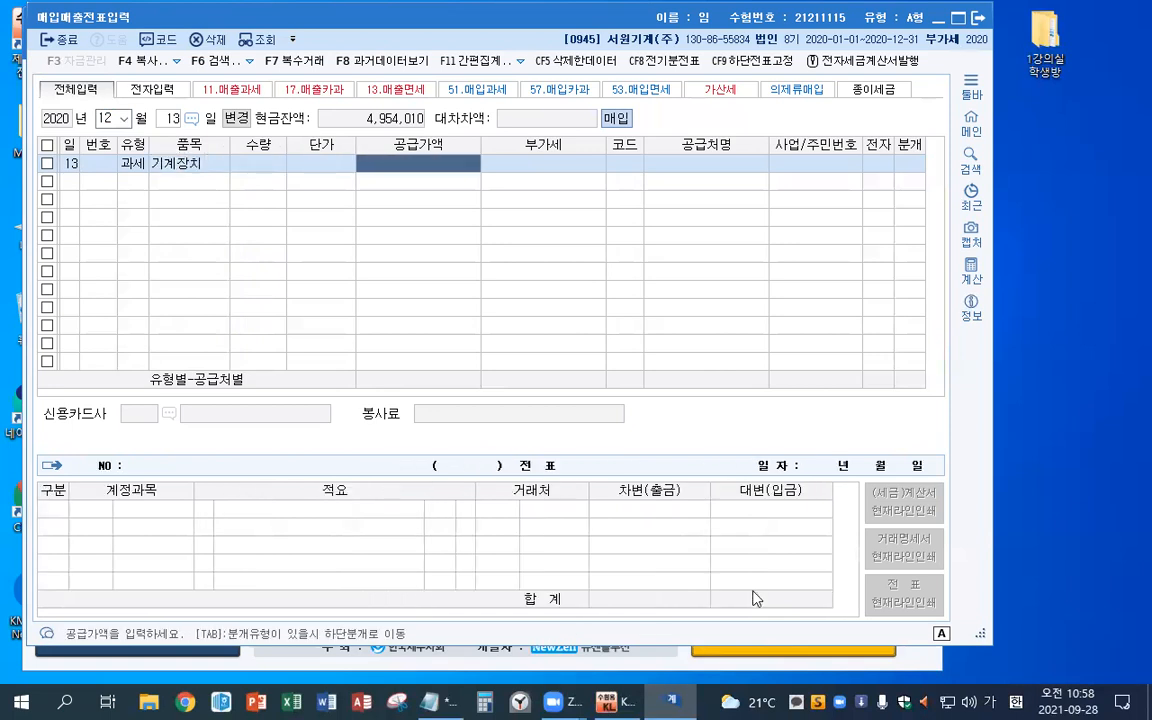
{"action": "type", "text": "15000000"}
{"action": "key", "text": "Return"}
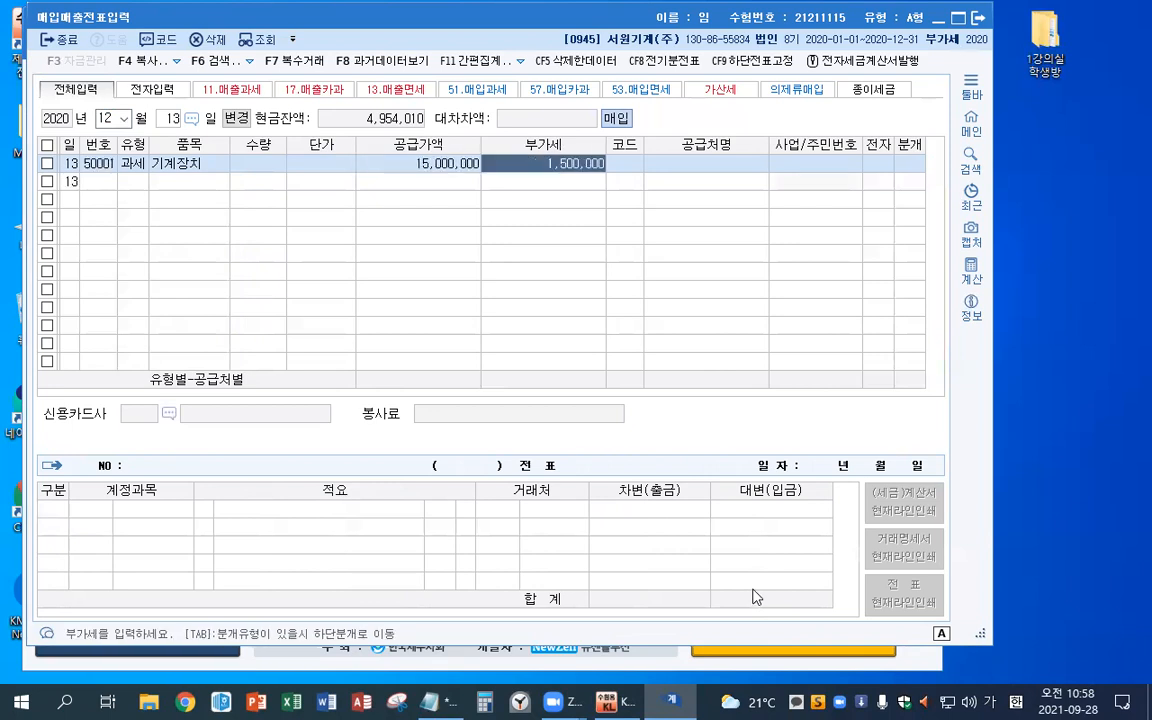
Set (주)신곡기계 as the supplier of the December 13 purchase, mark it electronic (여), and choose journal type 혼합.
{"action": "key", "text": "Return"}
{"action": "type", "text": "신곡"}
{"action": "key", "text": "Return"}
{"action": "key", "text": "Return"}
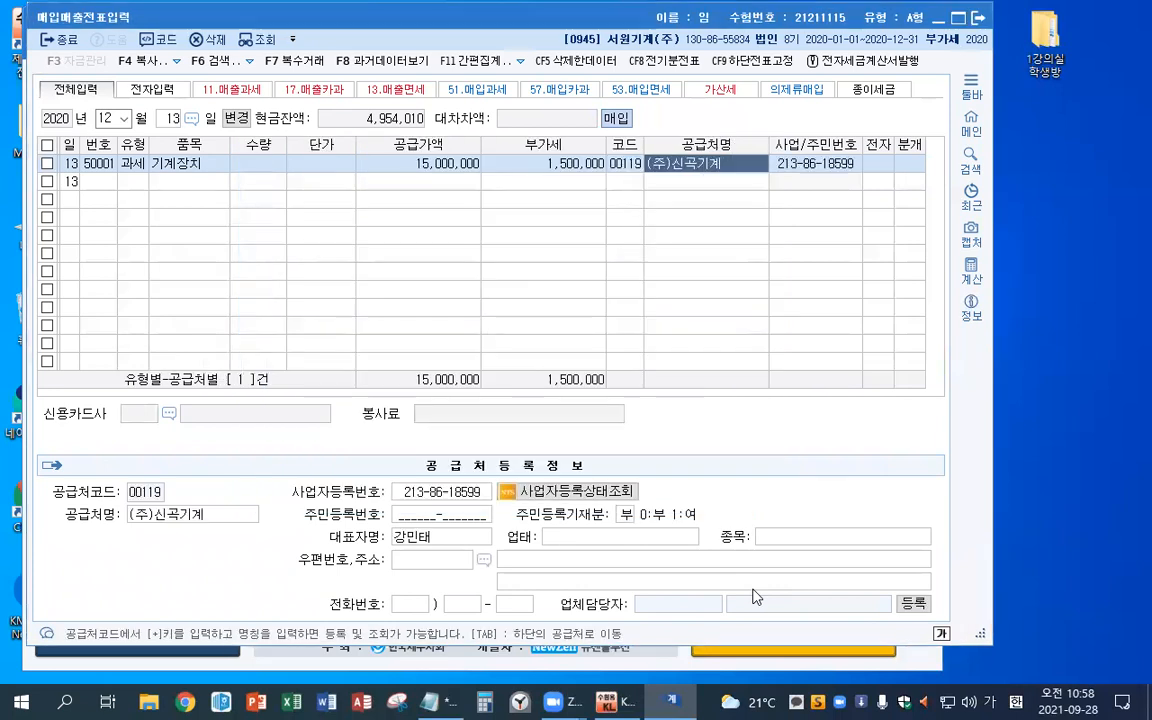
{"action": "key", "text": "Return"}
{"action": "type", "text": "13"}
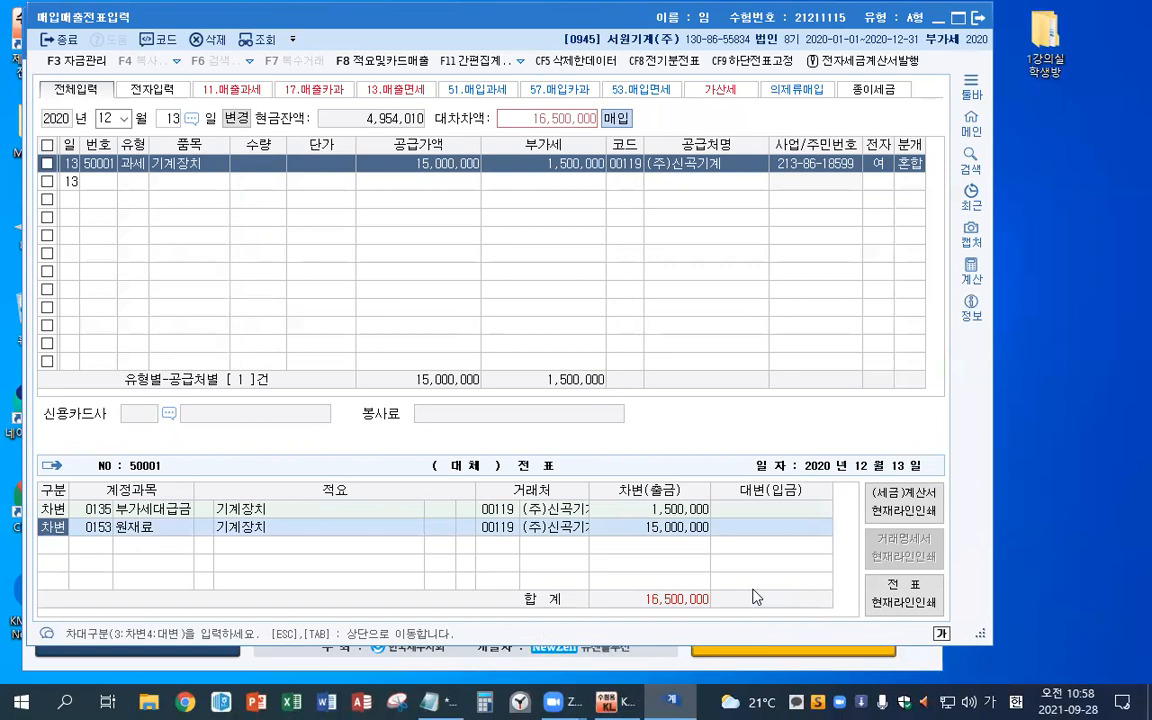
Change the account of the 15,000,000 debit line from 원재료 to 기계장치 (0206).
{"action": "key", "text": "Return"}
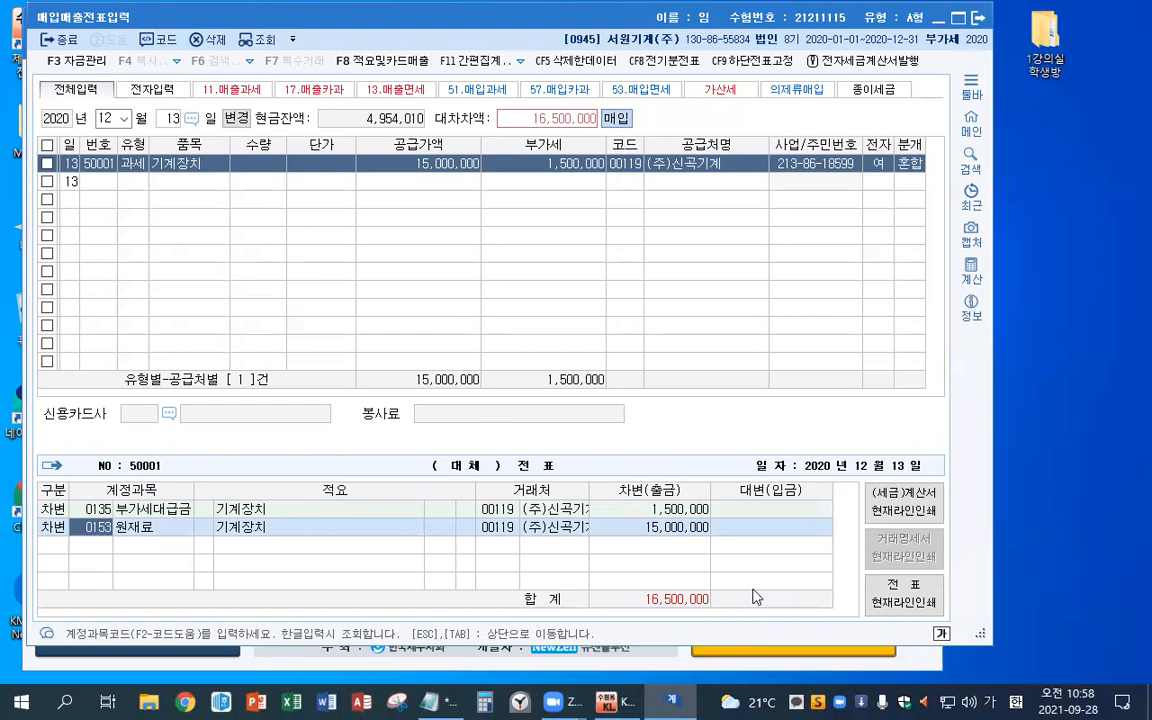
{"action": "type", "text": "ㄱ계"}
{"action": "key", "text": "Return"}
{"action": "key", "text": "Return"}
Add a credit line to 선급금 (0131) for 3,000,000 in the December 13 journal.
{"action": "type", "text": "4"}
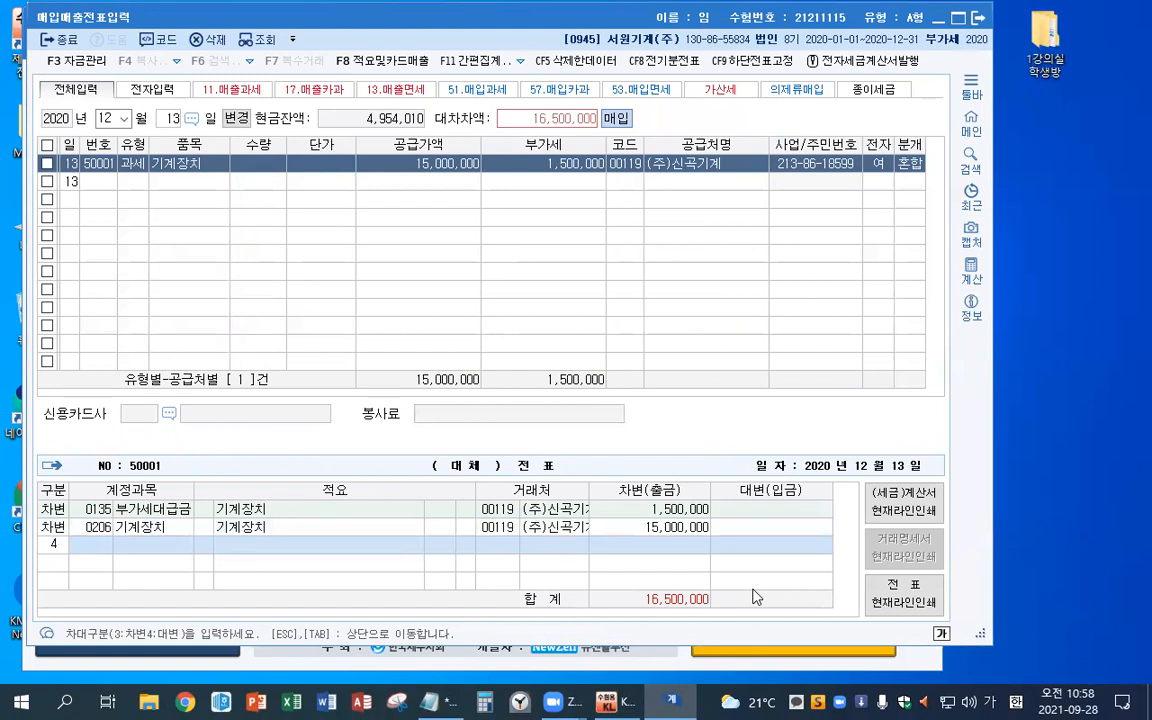
{"action": "key", "text": "Return"}
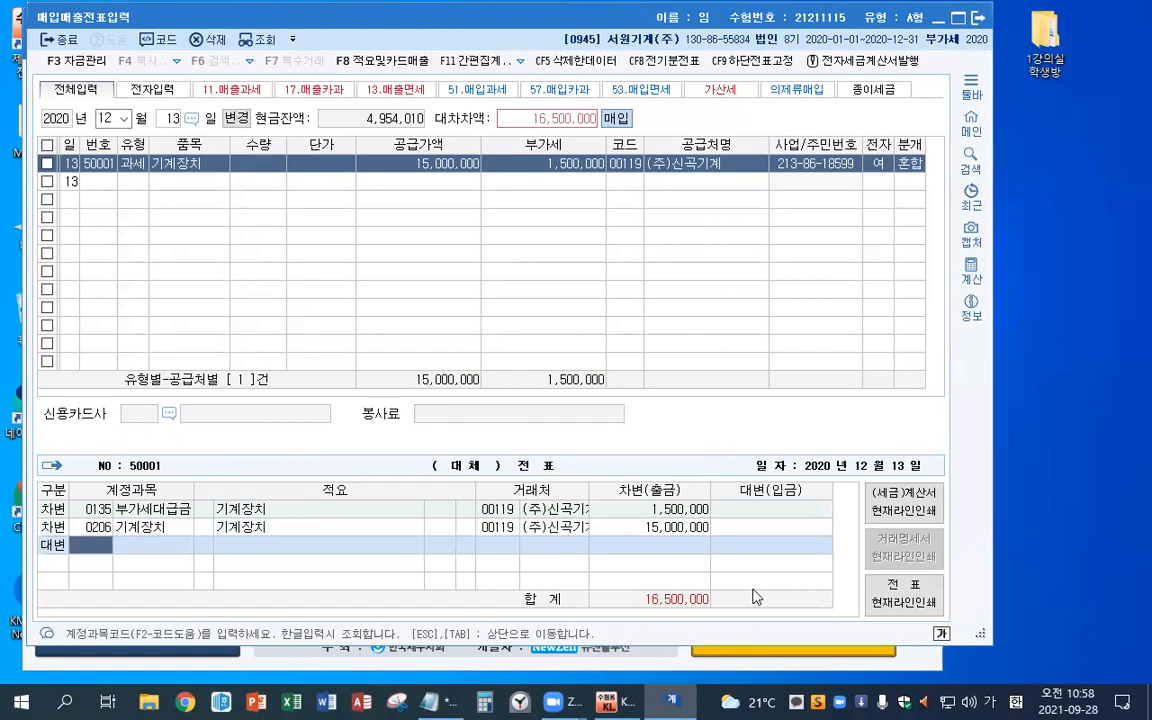
{"action": "type", "text": "선급"}
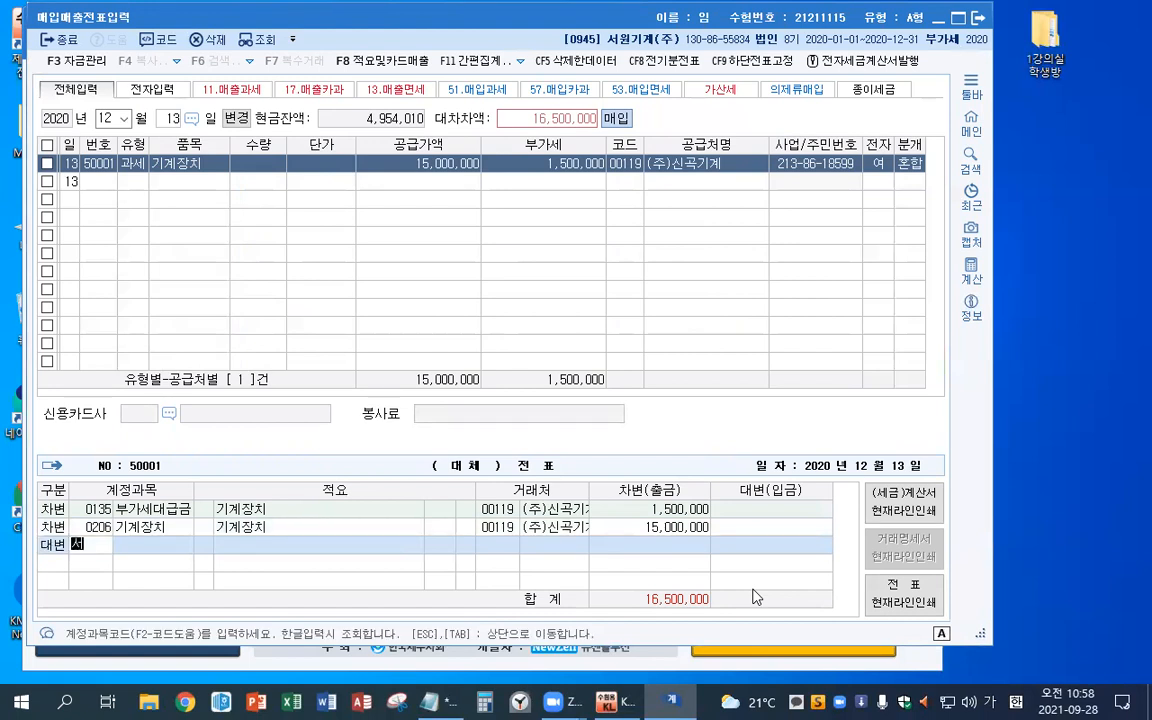
{"action": "key", "text": "Return"}
{"action": "key", "text": "Escape"}
{"action": "key", "text": "Return"}
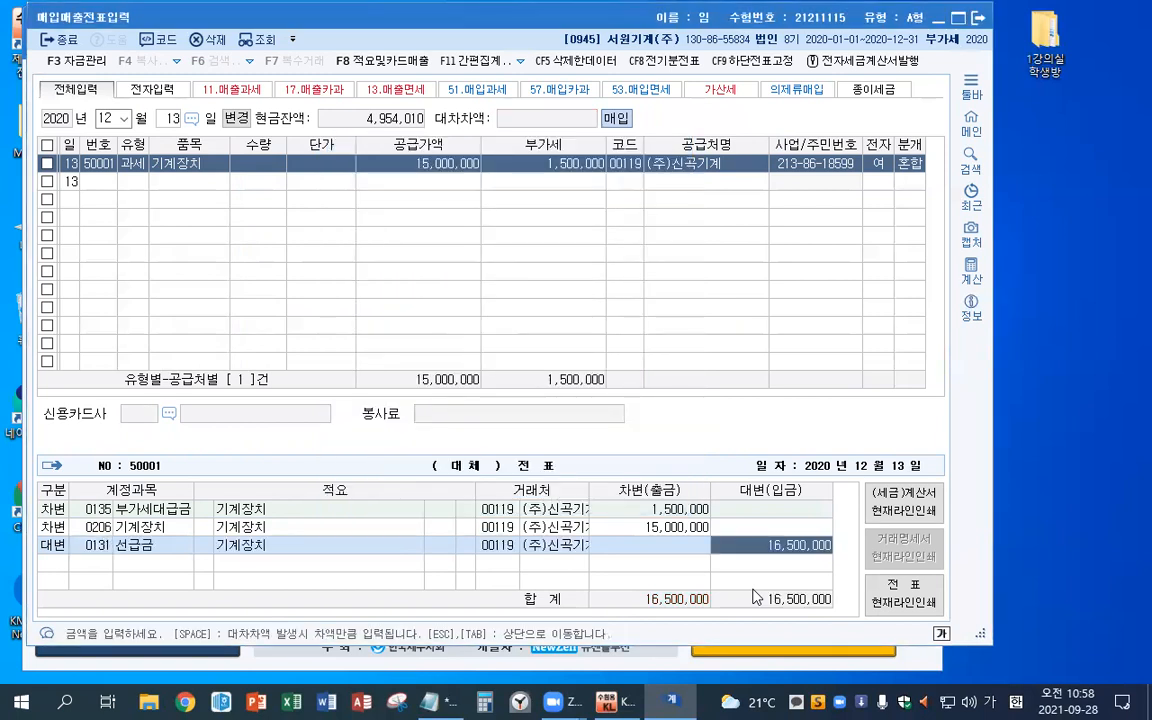
{"action": "type", "text": "3000000"}
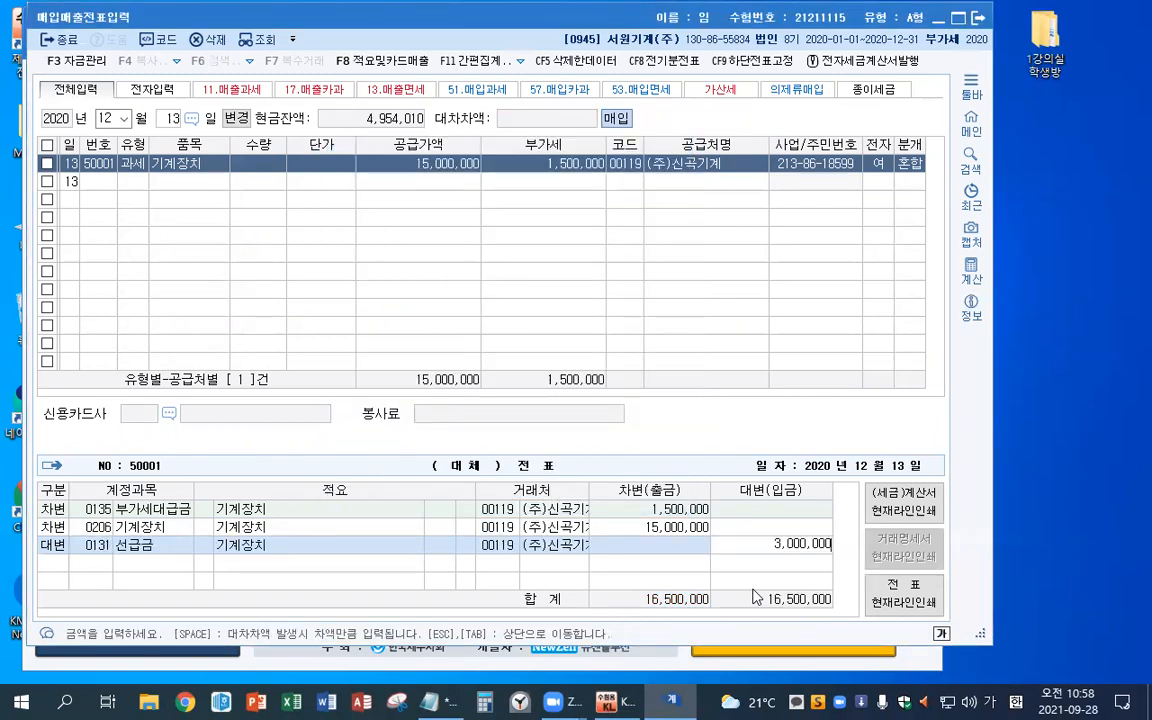
{"action": "key", "text": "Return"}
Credit the remaining 13,500,000 to 미지급금 (0253) to complete the December 13 purchase.
{"action": "type", "text": "4"}
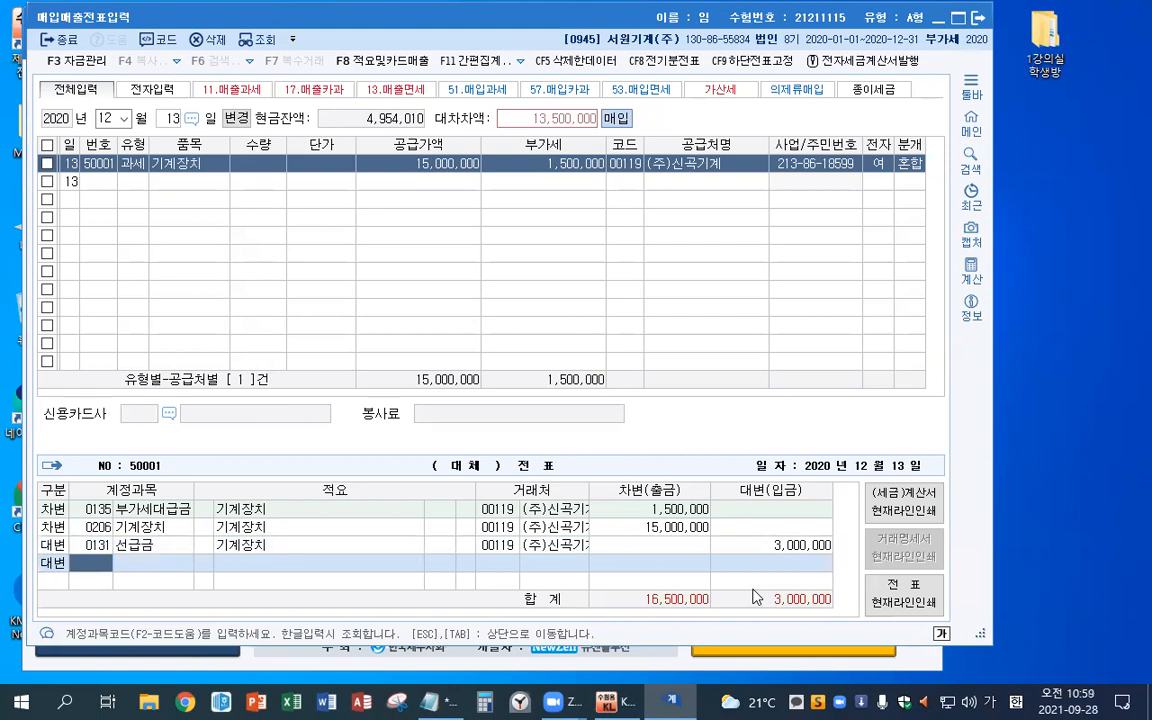
{"action": "type", "text": "미지"}
{"action": "key", "text": "Return"}
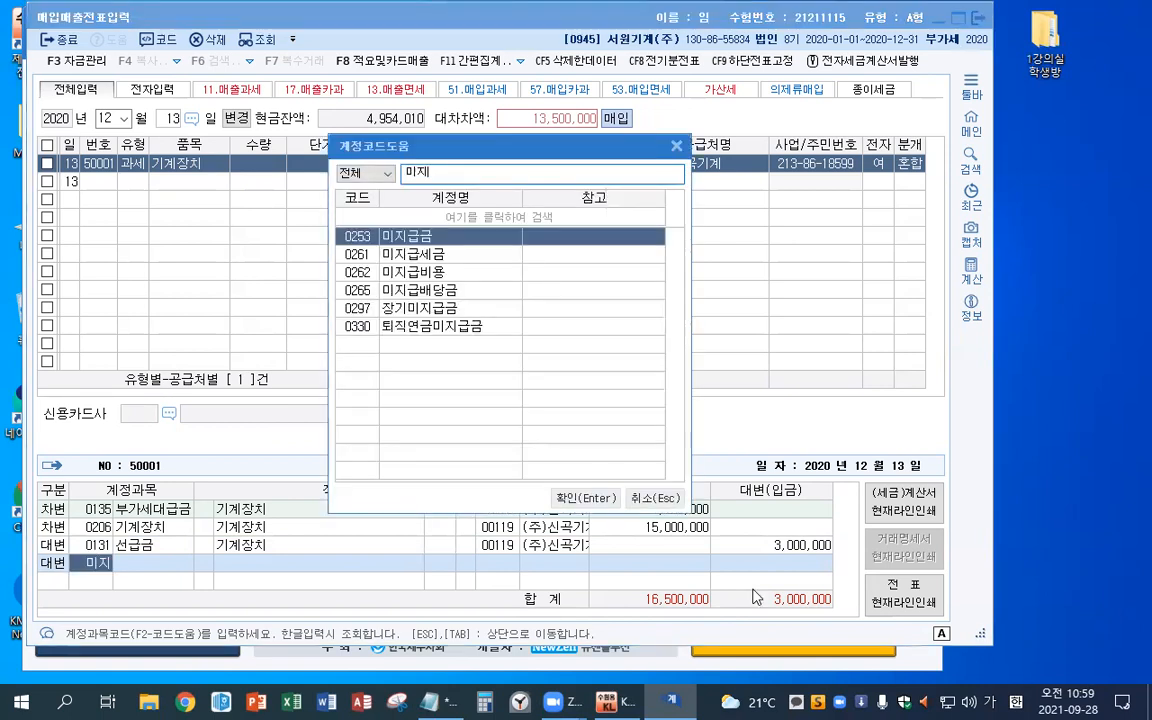
{"action": "key", "text": "Return"}
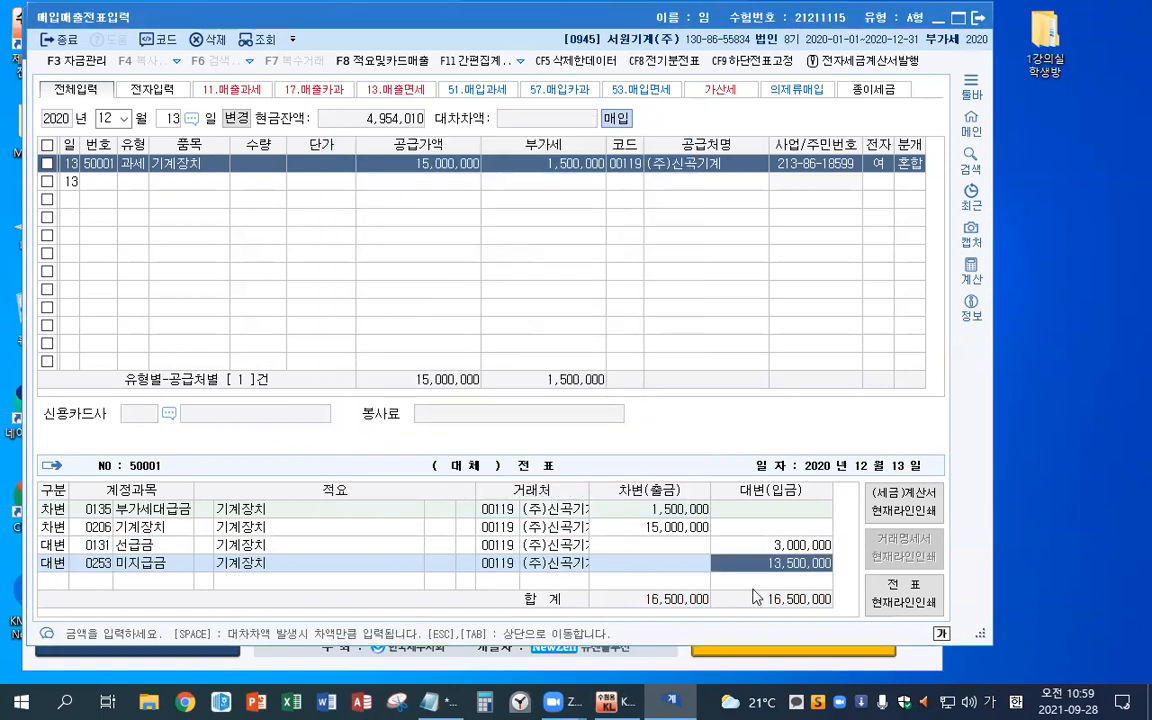
{"action": "key", "text": "Return"}
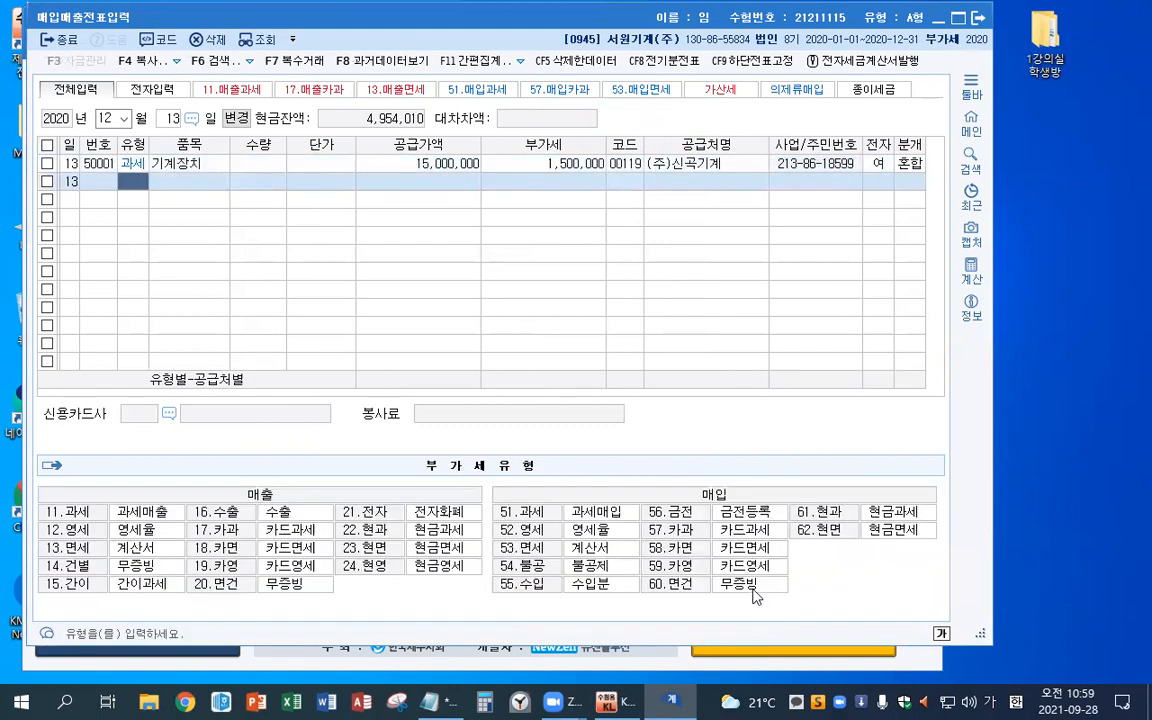
Review each field of the December 13 기계장치 purchase and its journal lines.
{"action": "key", "text": "Up"}
{"action": "key", "text": "Return"}
{"action": "key", "text": "Return"}
{"action": "key", "text": "Return"}
{"action": "key", "text": "Return"}
{"action": "key", "text": "Return"}
{"action": "key", "text": "Return"}
{"action": "key", "text": "Return"}
{"action": "key", "text": "Return"}
{"action": "key", "text": "Return"}
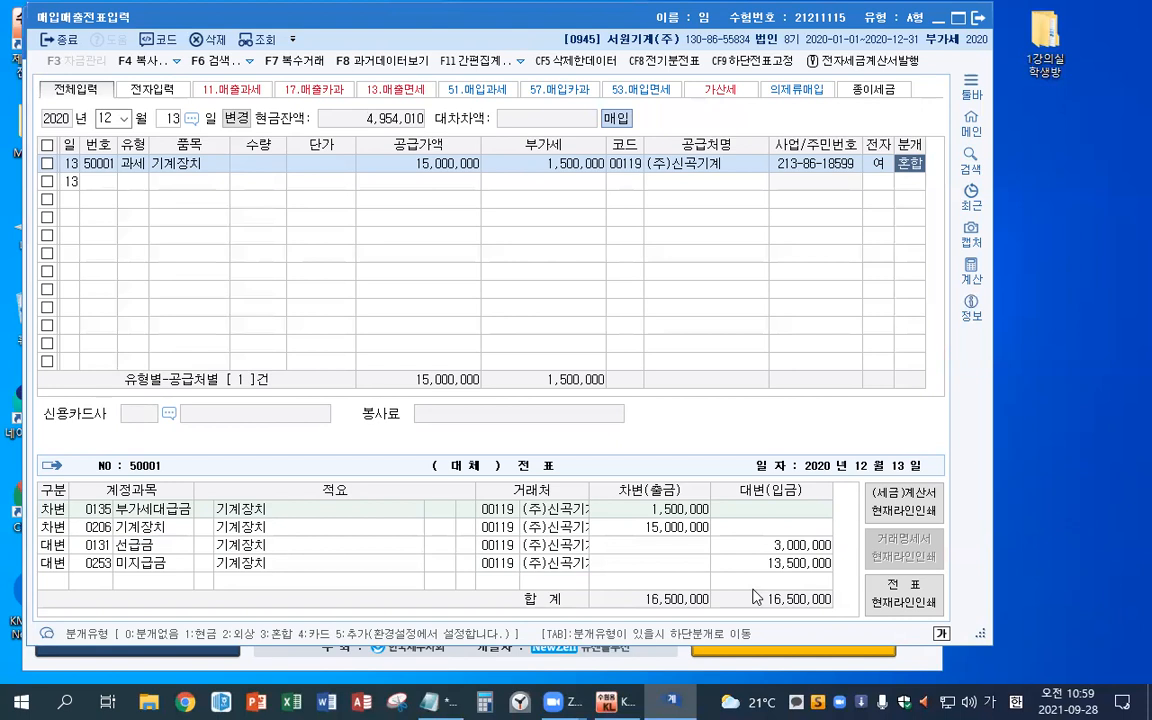
Change the voucher date to December 22 and start a purchase entry of type 54.불공.
{"action": "key", "text": "Escape"}
{"action": "type", "text": "22"}
{"action": "key", "text": "Return"}
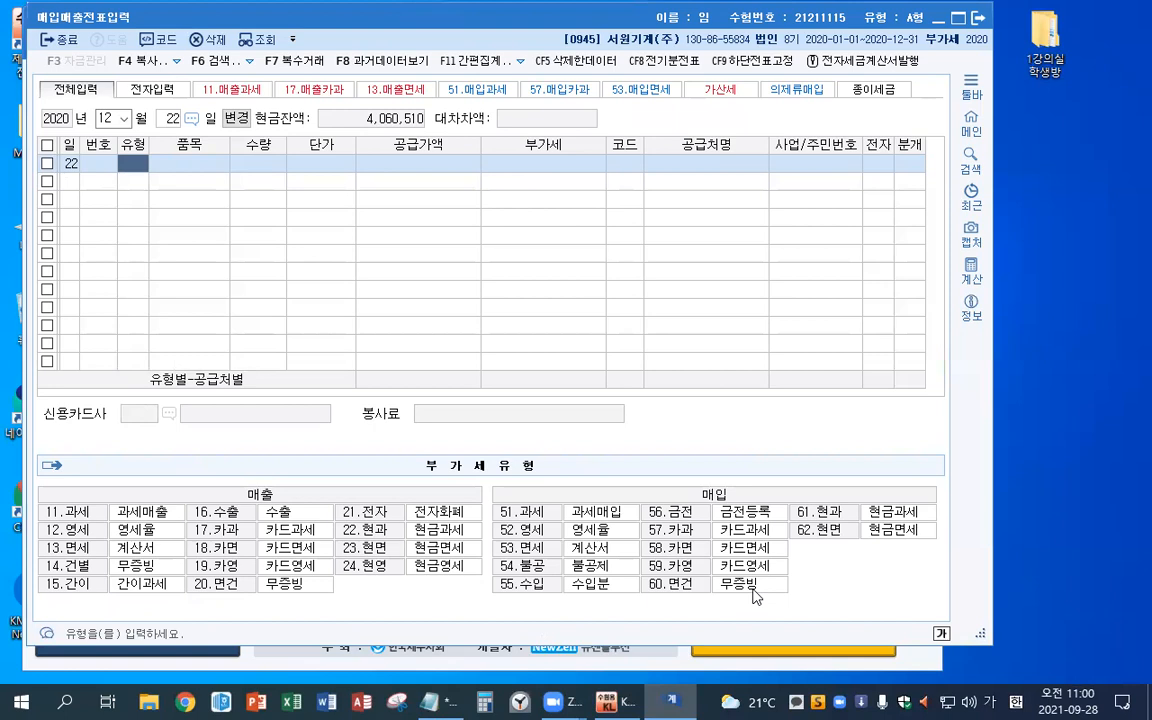
{"action": "type", "text": "54"}
{"action": "key", "text": "Return"}
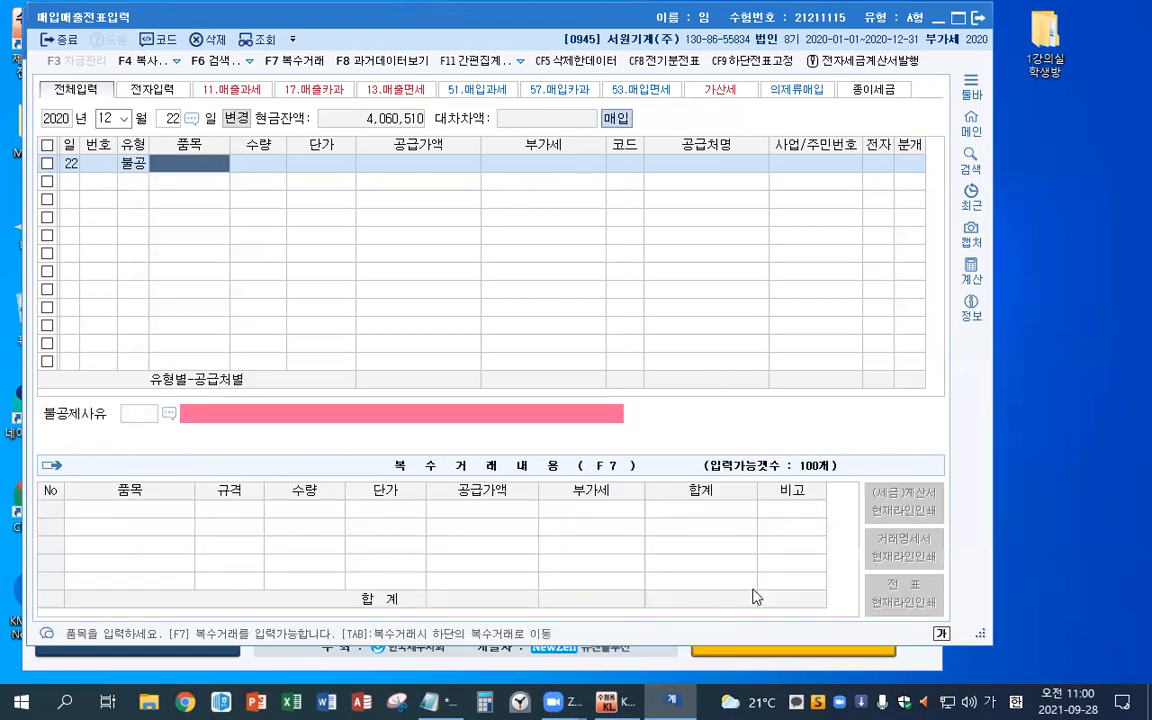
Enter 건물 as the item of the December 22 purchase with a supply value of 20,000,000.
{"action": "type", "text": "건물"}
{"action": "key", "text": "Return"}
{"action": "key", "text": "Return"}
{"action": "key", "text": "Return"}
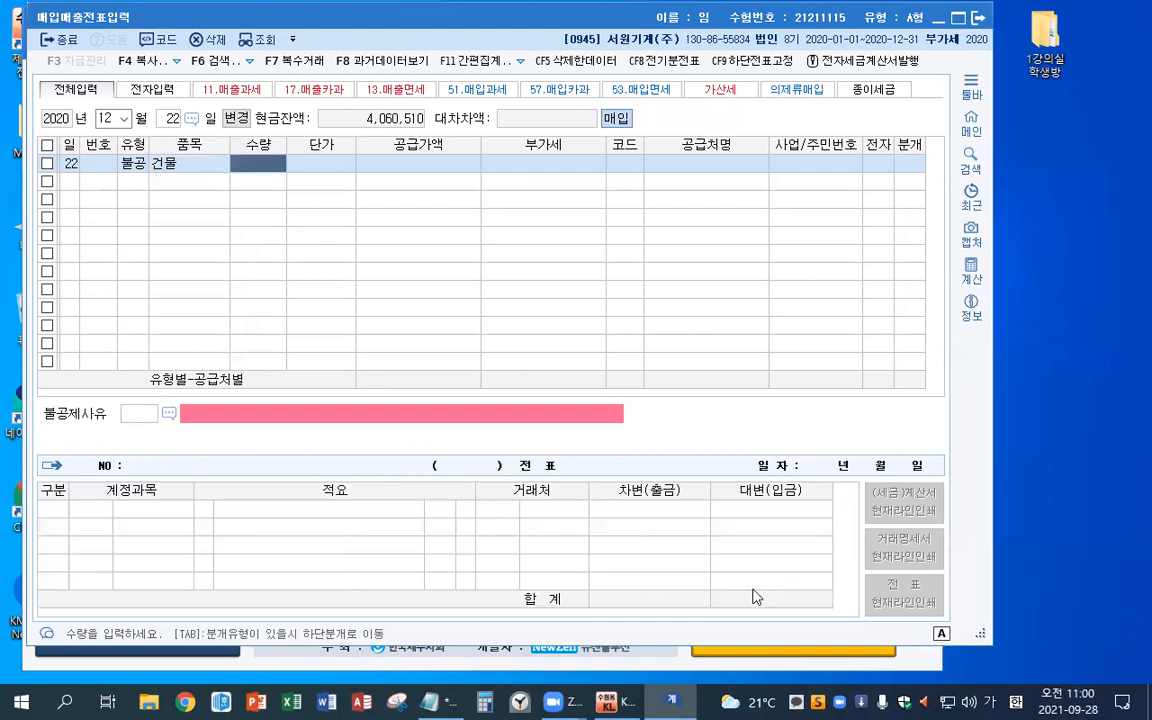
{"action": "type", "text": "20,000,000"}
{"action": "key", "text": "Return"}
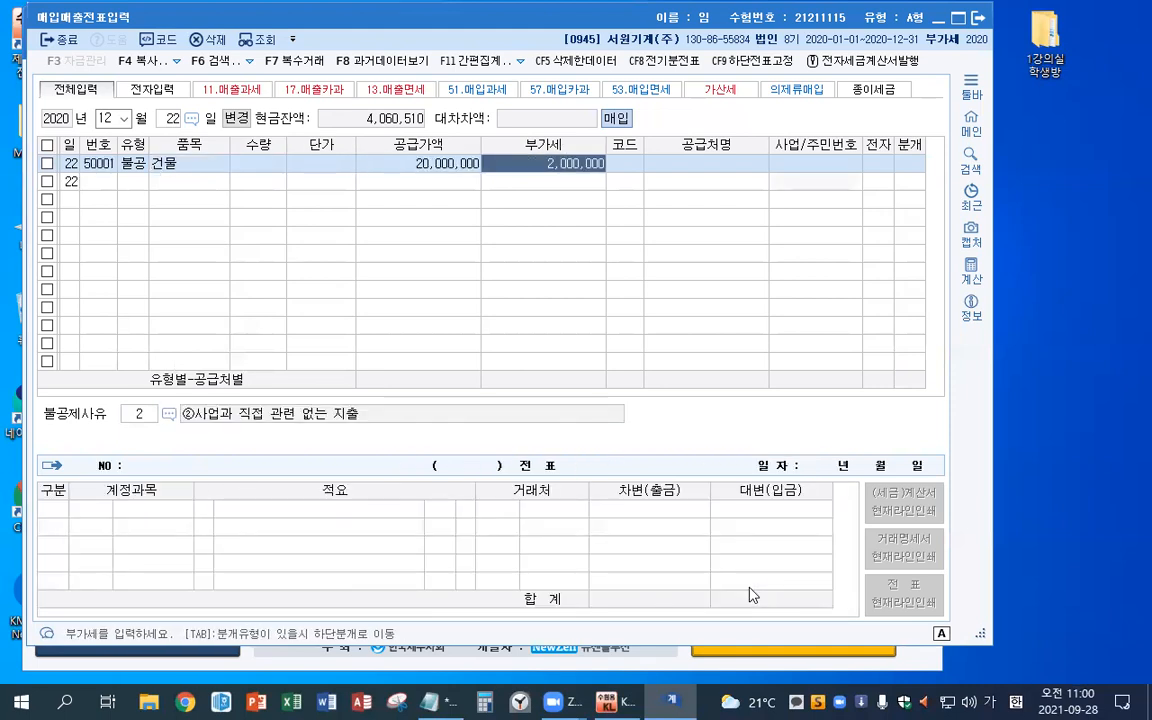
Set (주)홍일테크 as the supplier of the 건물 purchase and mark it electronic (여).
{"action": "key", "text": "Return"}
{"action": "type", "text": "홍일"}
{"action": "key", "text": "Return"}
{"action": "key", "text": "Return"}
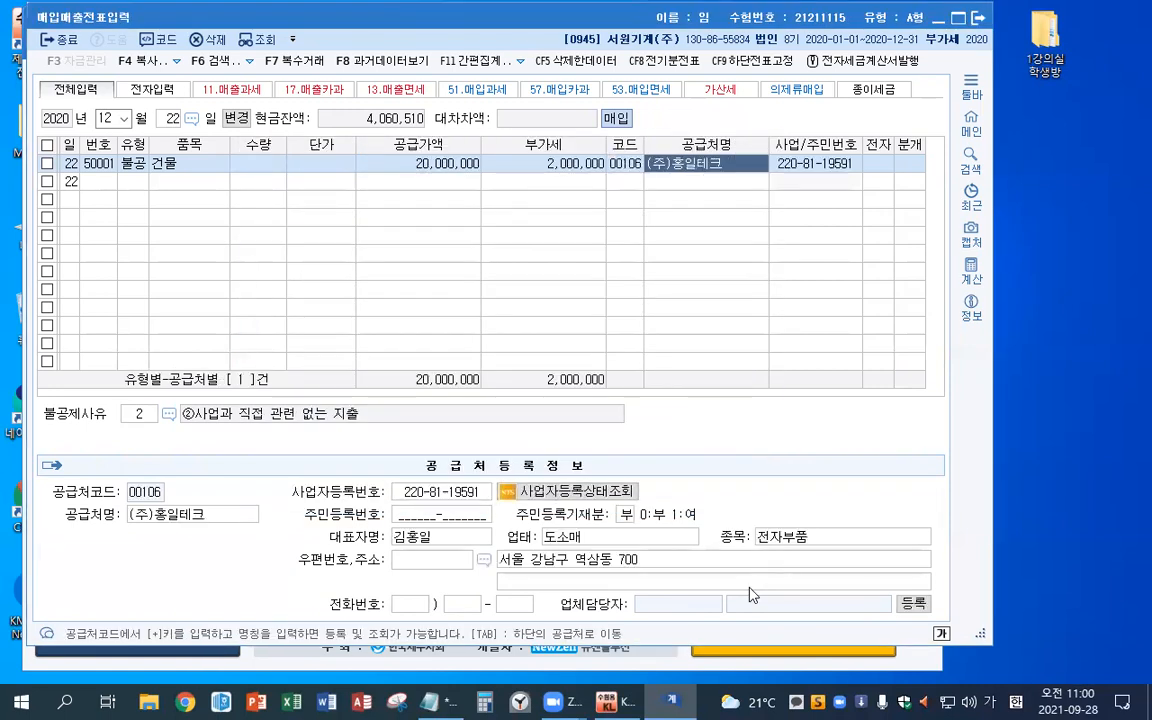
{"action": "key", "text": "Return"}
{"action": "type", "text": "1"}
{"action": "key", "text": "Return"}
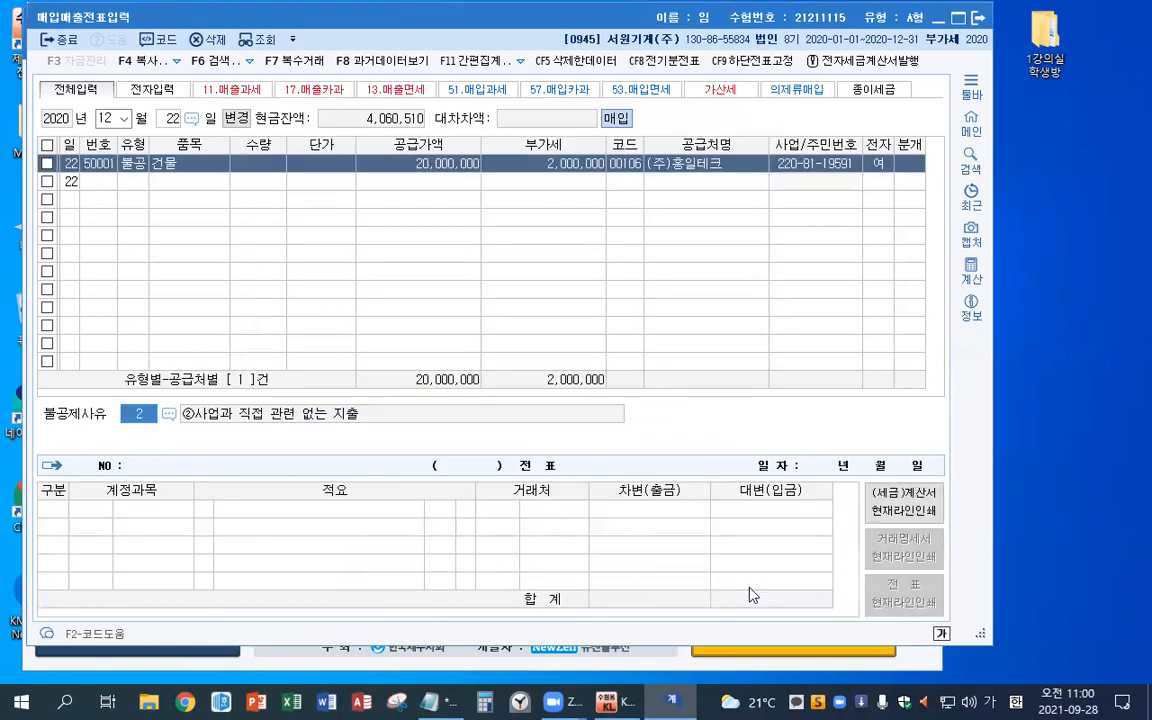
Set the 불공제사유 to 6, 토지의 자본적 지출 관련, and the journal type to 혼합.
{"action": "key", "text": "F2"}
{"action": "key", "text": "Down"}
{"action": "key", "text": "Down"}
{"action": "key", "text": "Down"}
{"action": "key", "text": "Down"}
{"action": "key", "text": "Down"}
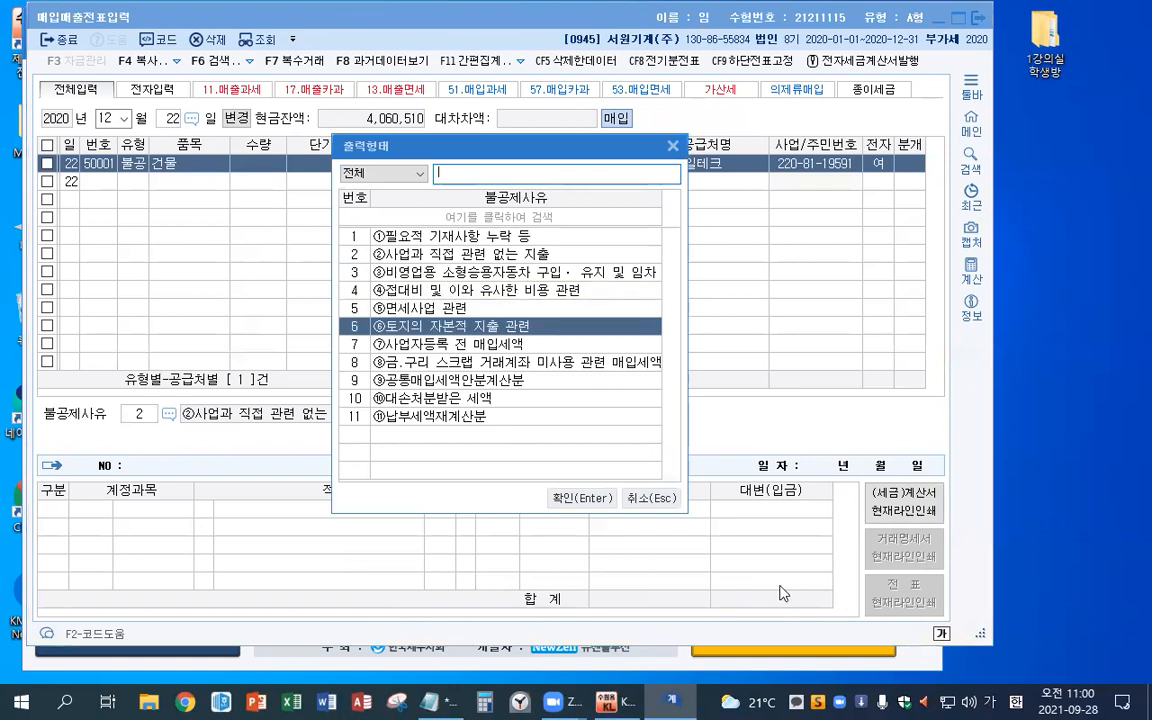
{"action": "key", "text": "Return"}
{"action": "type", "text": "3"}
{"action": "key", "text": "Return"}
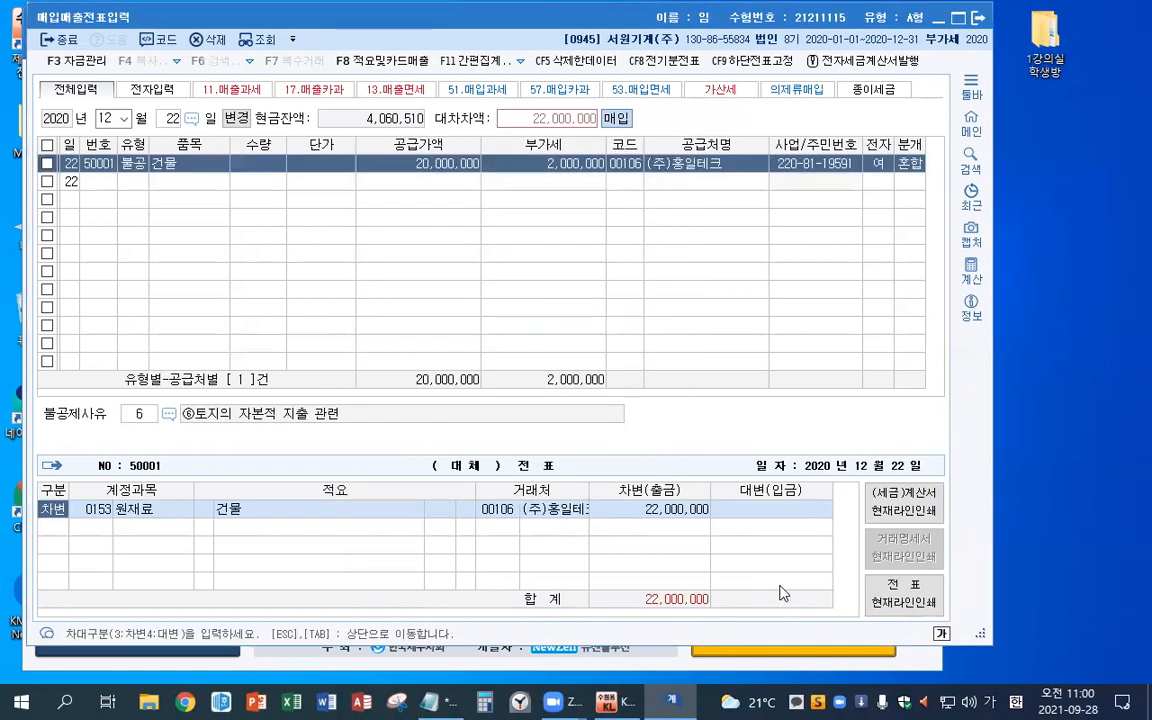
Change the debit account of the December 22 journal from 원재료 to 토지 (0201).
{"action": "key", "text": "Return"}
{"action": "type", "text": "토지"}
{"action": "key", "text": "Return"}
{"action": "key", "text": "Return"}
{"action": "key", "text": "Return"}
Credit 보통예금 (0103) for 22,000,000 in the December 22 journal and close 매입매출전표입력.
{"action": "type", "text": "4"}
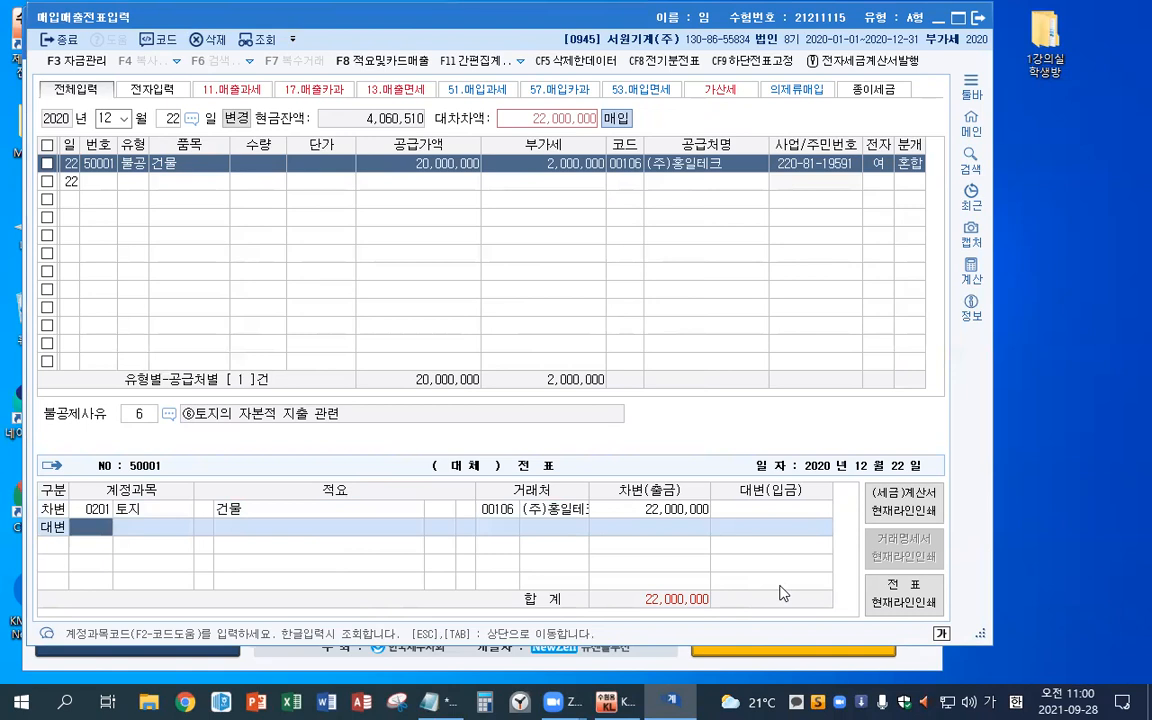
{"action": "type", "text": "보통"}
{"action": "key", "text": "Return"}
{"action": "key", "text": "Return"}
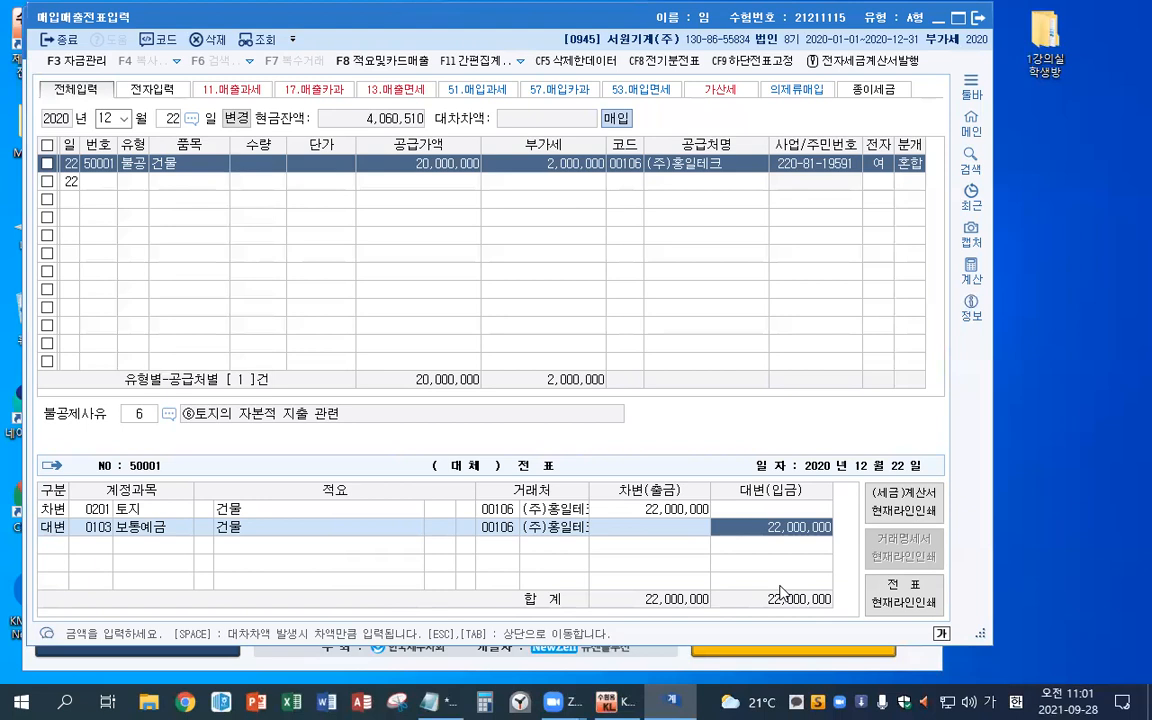
{"action": "key", "text": "Escape"}
{"action": "key", "text": "Escape"}
{"action": "key", "text": "Escape"}
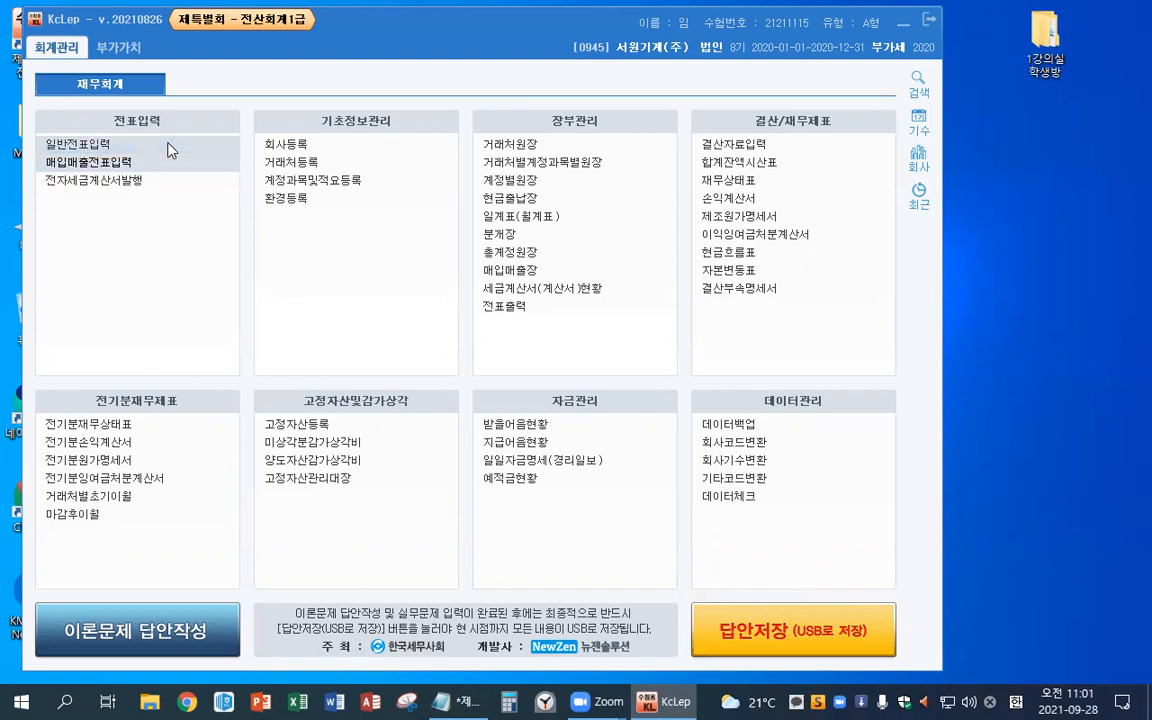
In 일반전표입력, change the September 25 voucher's debit account from 세금과공과 to 차량운반구 (0208), then close the window.
{"action": "key", "text": "Return"}
{"action": "type", "text": "25"}
{"action": "key", "text": "Return"}
{"action": "key", "text": "Up"}
{"action": "key", "text": "Up"}
{"action": "key", "text": "Right"}
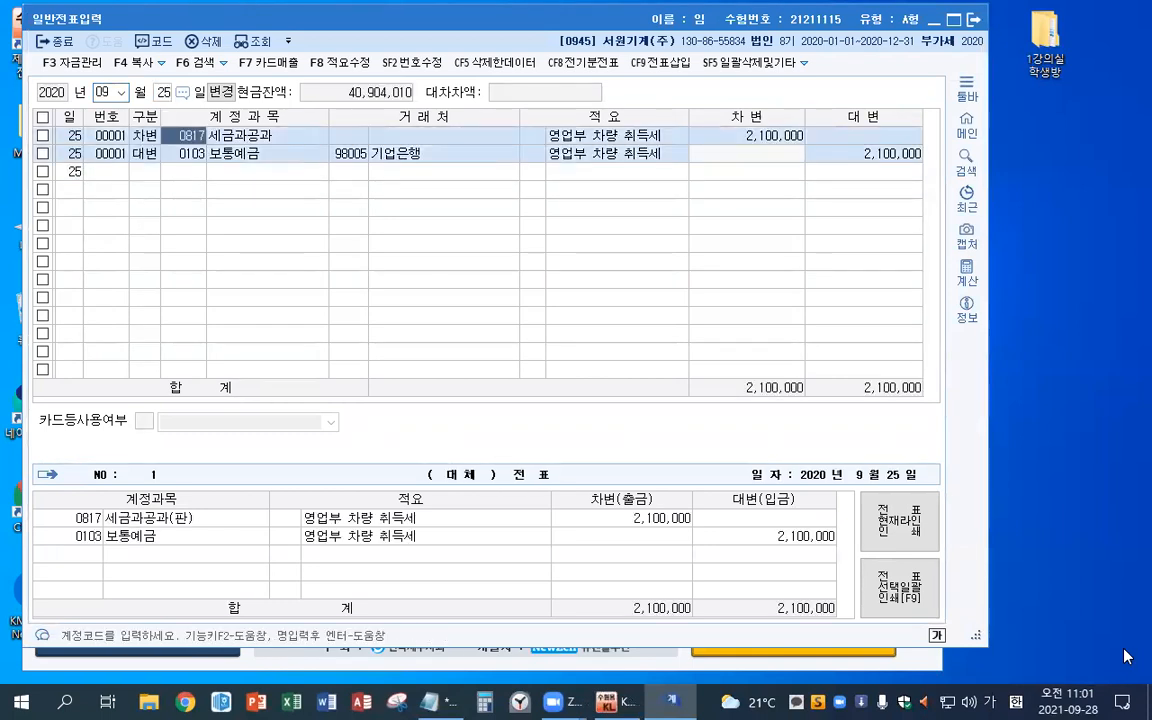
{"action": "type", "text": "차량"}
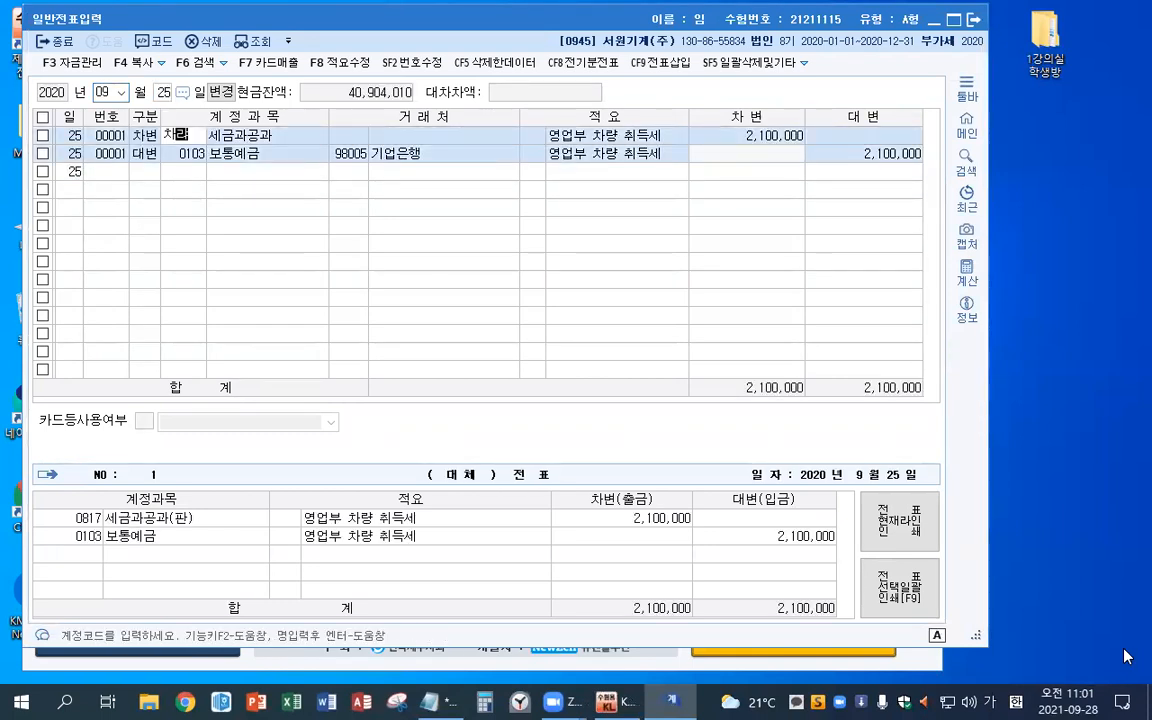
{"action": "key", "text": "Return"}
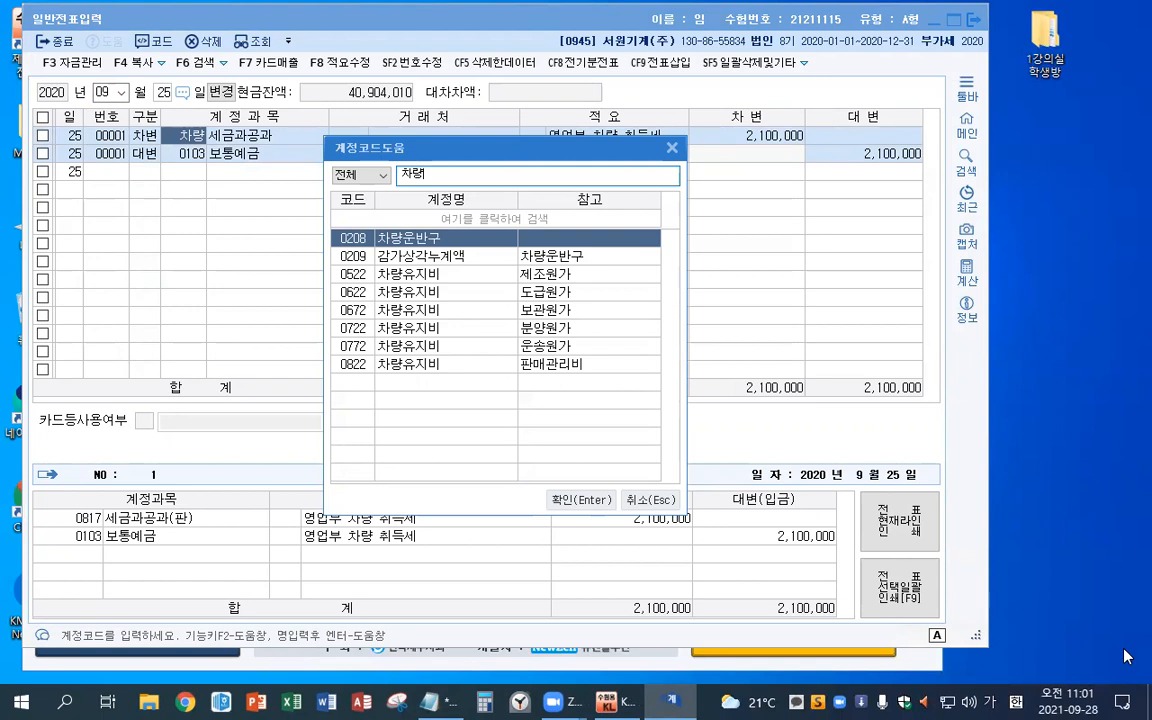
{"action": "key", "text": "Return"}
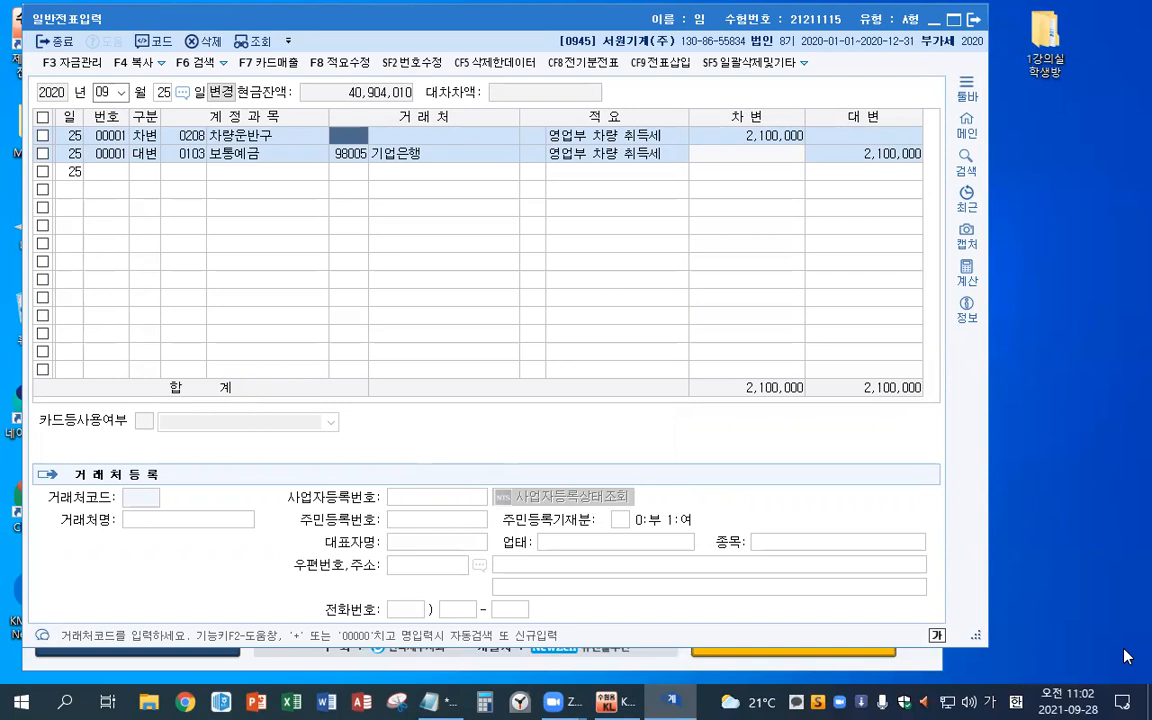
{"action": "key", "text": "Hangul"}
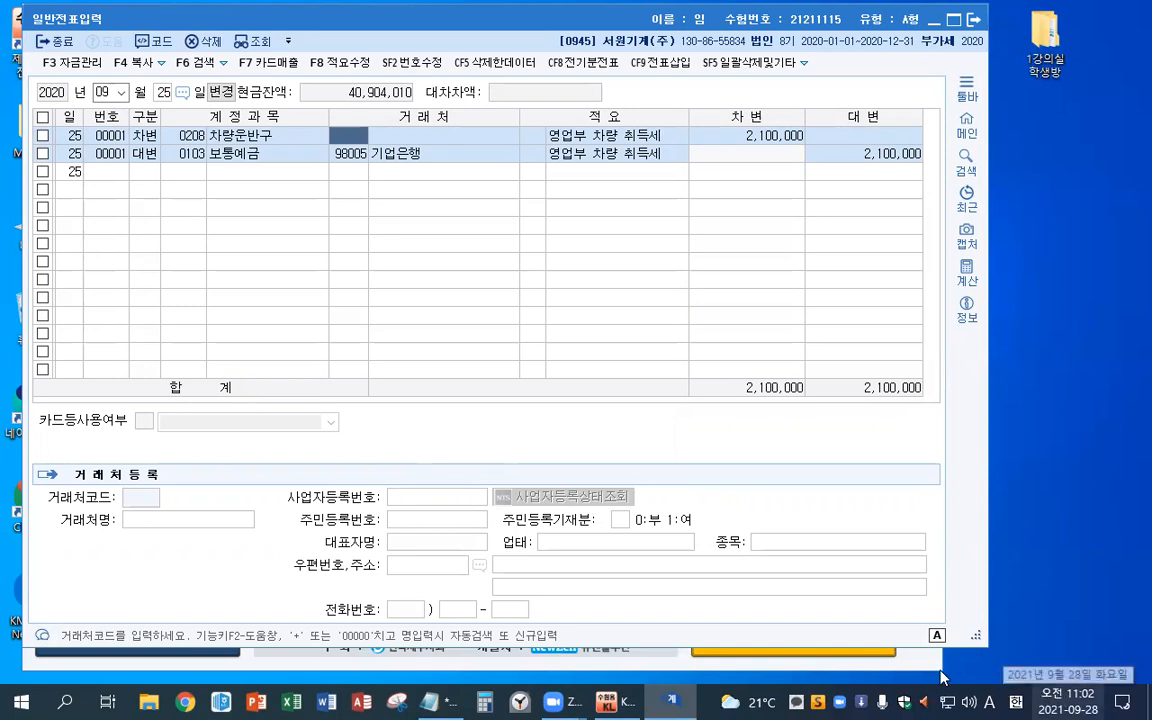
{"action": "key", "text": "Escape"}
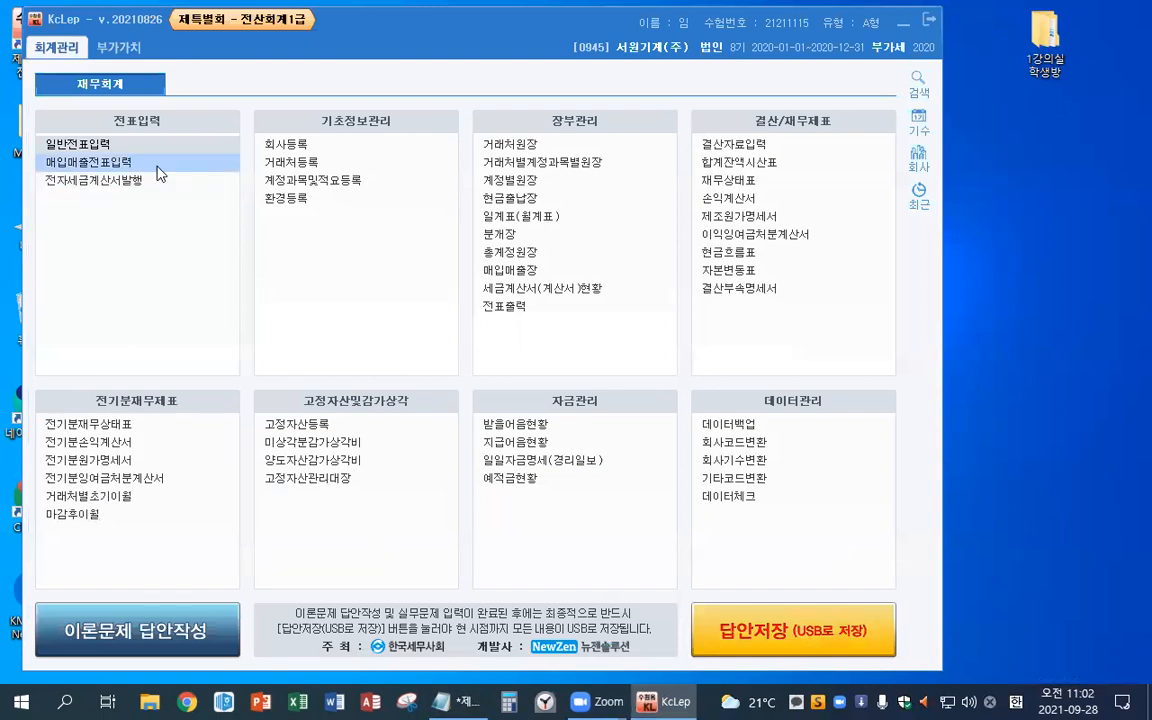
Open 매입매출전표입력 for December 20 and go to the existing 임대료 entry.
{"action": "left_click", "coordinate": [88, 162]}
{"action": "type", "text": "12"}
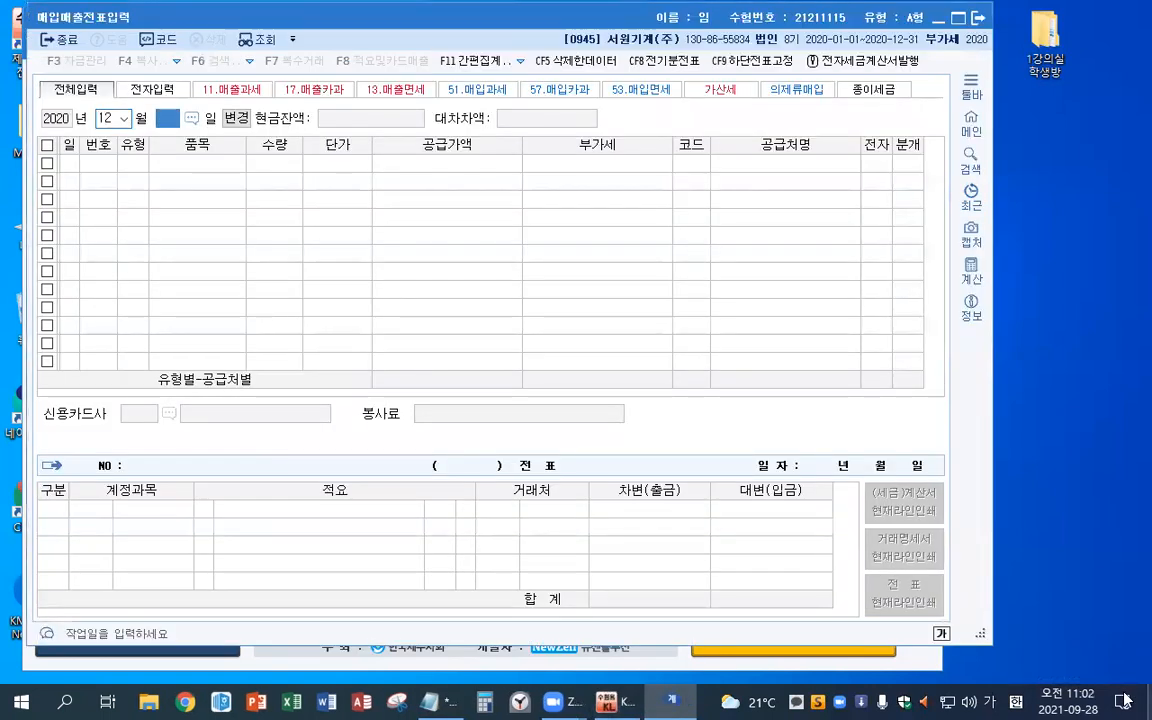
{"action": "type", "text": "20"}
{"action": "key", "text": "Up"}
{"action": "key", "text": "Return"}
{"action": "key", "text": "Return"}
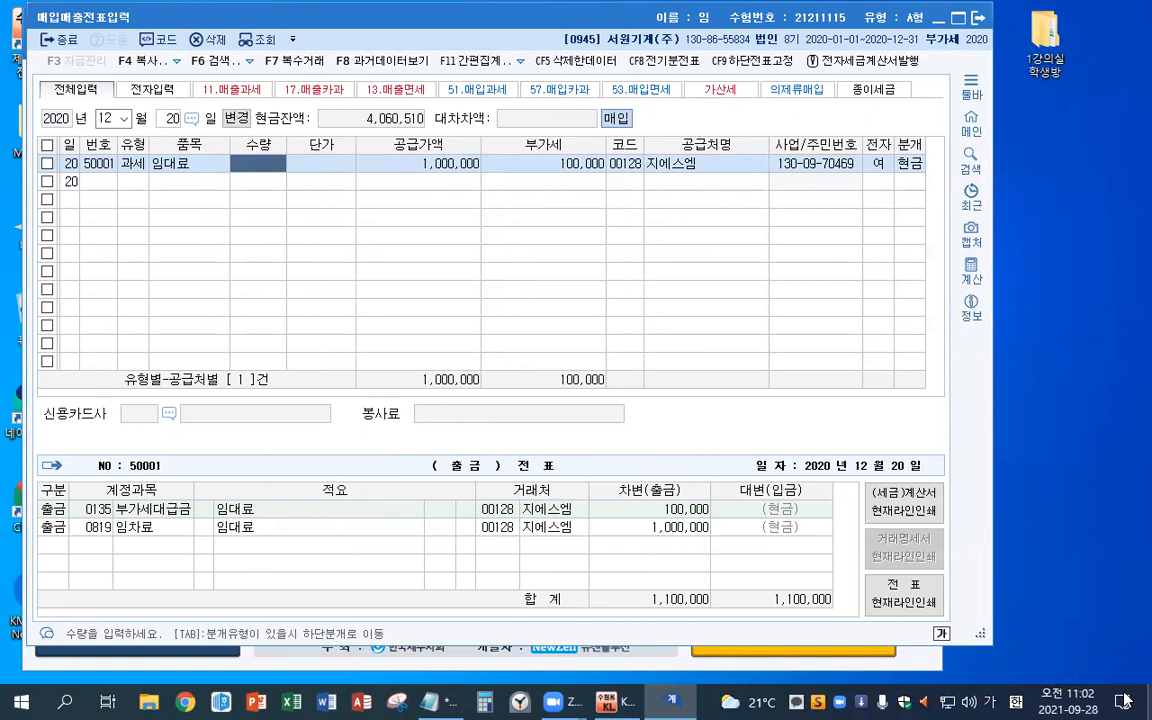
Switch the December 20 임대료 entry from 매입 to 매출 and proceed through its fields to the journal lines.
{"action": "left_click", "coordinate": [126, 162]}
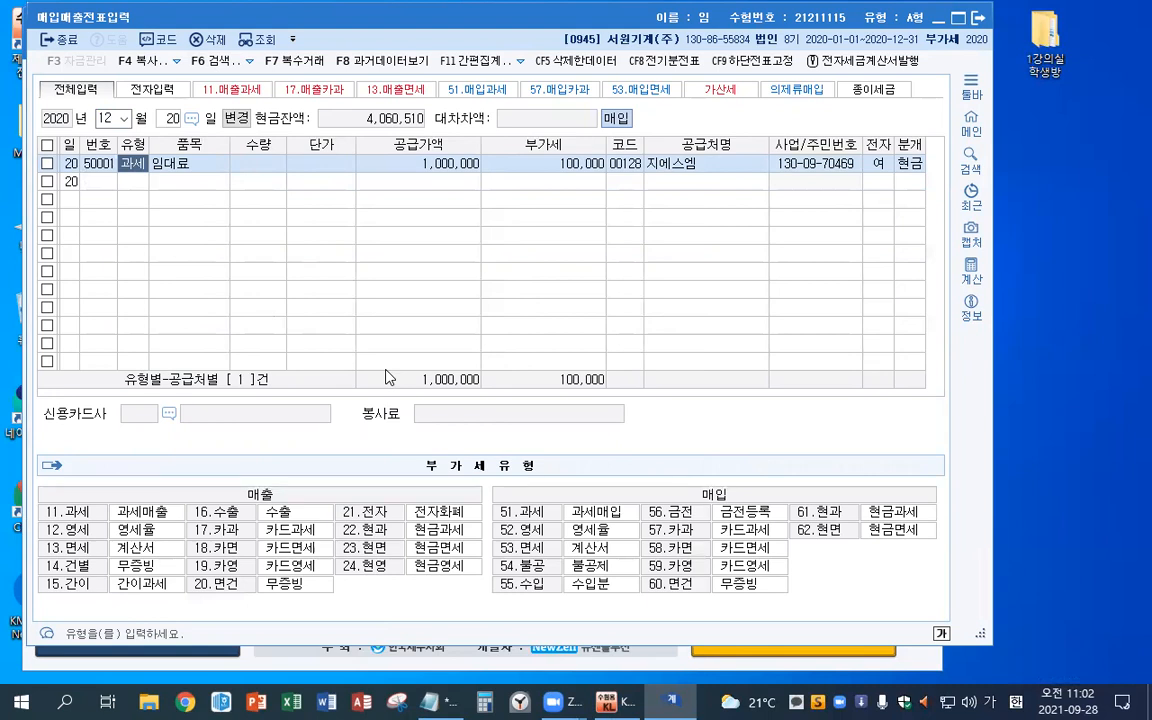
{"action": "left_click", "coordinate": [616, 119]}
{"action": "left_click", "coordinate": [187, 161]}
{"action": "key", "text": "Return"}
{"action": "key", "text": "Return"}
{"action": "key", "text": "Return"}
{"action": "key", "text": "Return"}
{"action": "key", "text": "Return"}
{"action": "key", "text": "Return"}
{"action": "key", "text": "Return"}
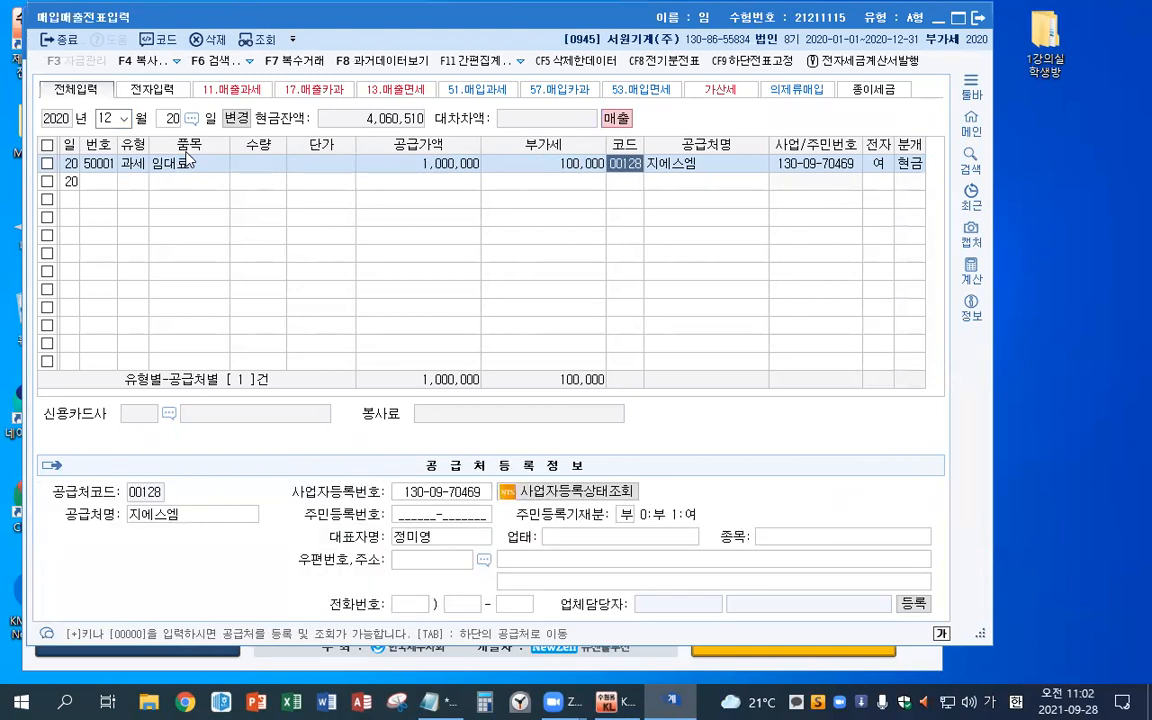
{"action": "key", "text": "Return"}
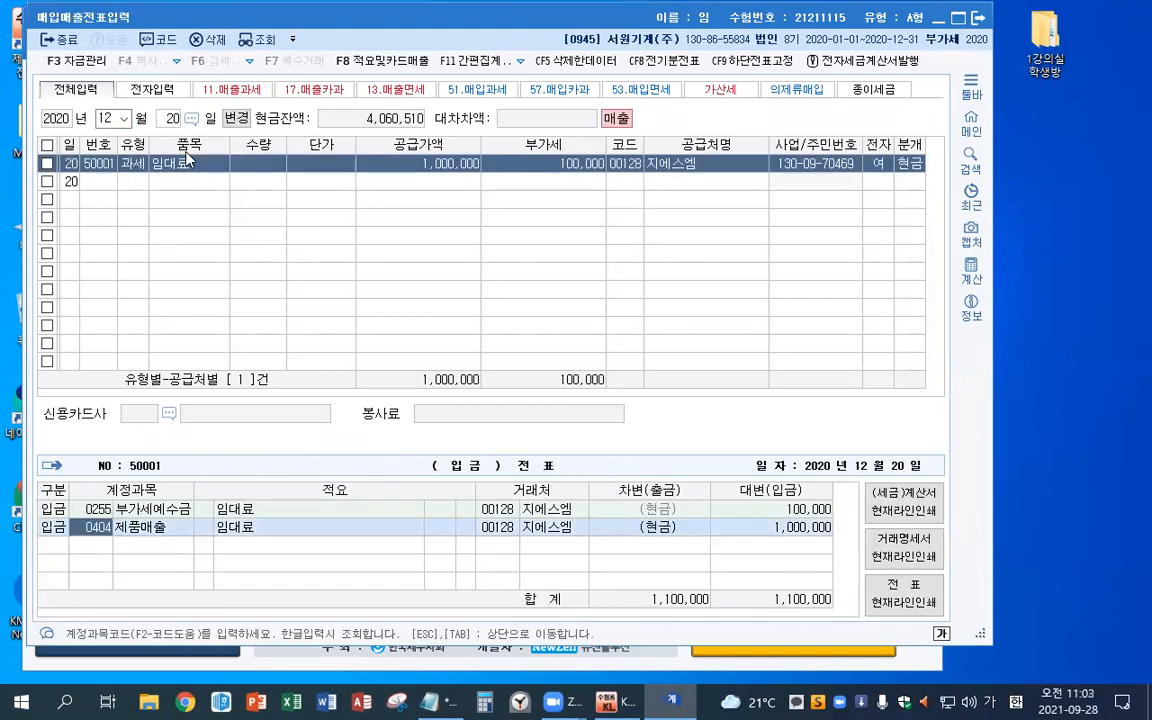
Change the 제품매출 account in the December 20 cash journal to 임대료 (0904).
{"action": "type", "text": "임대"}
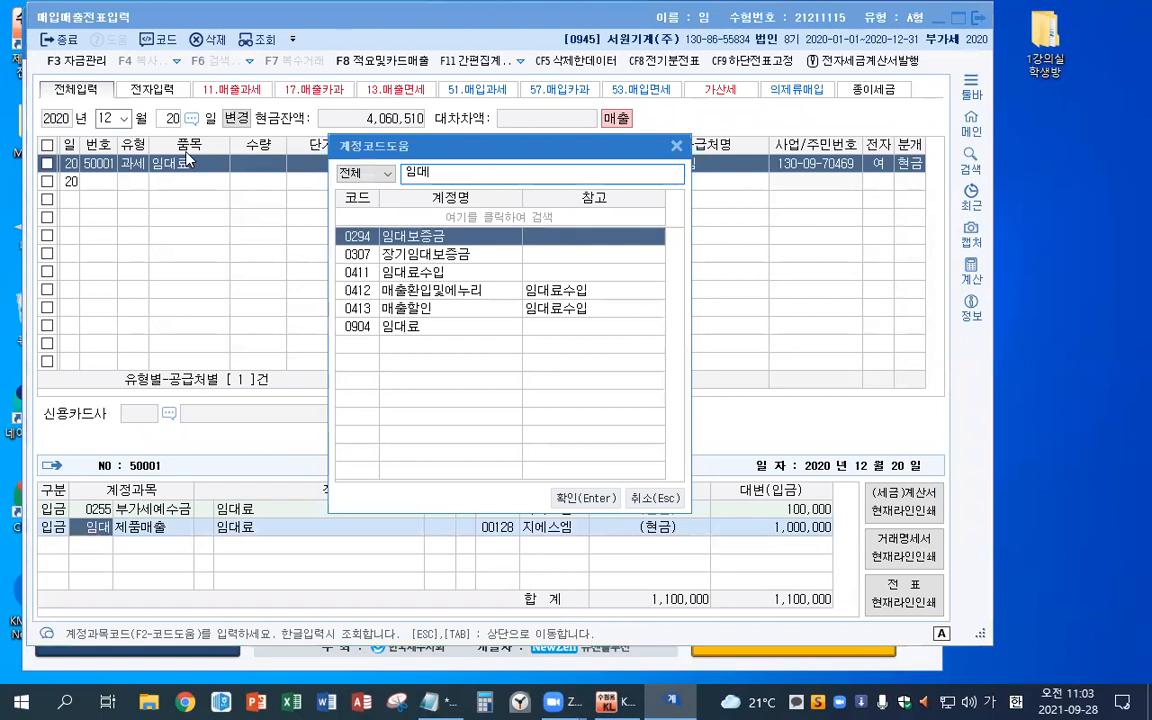
{"action": "key", "text": "Down"}
{"action": "key", "text": "Down"}
{"action": "key", "text": "Down"}
{"action": "key", "text": "Down"}
{"action": "key", "text": "Down"}
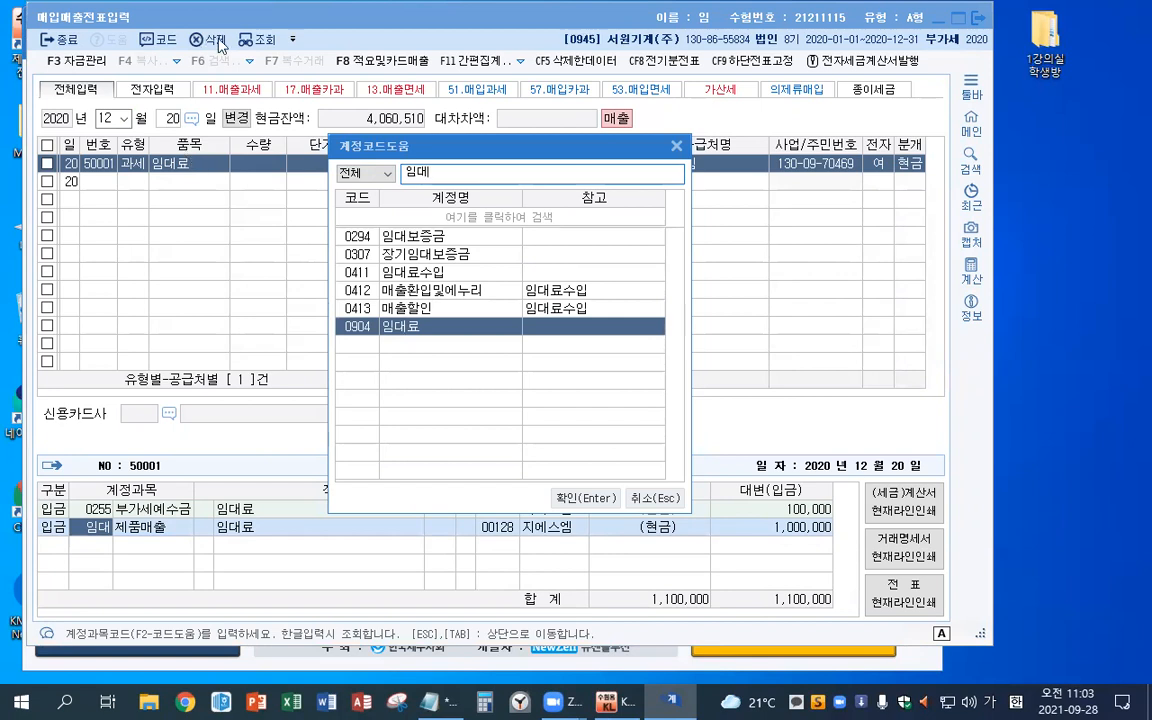
{"action": "left_click", "coordinate": [390, 268]}
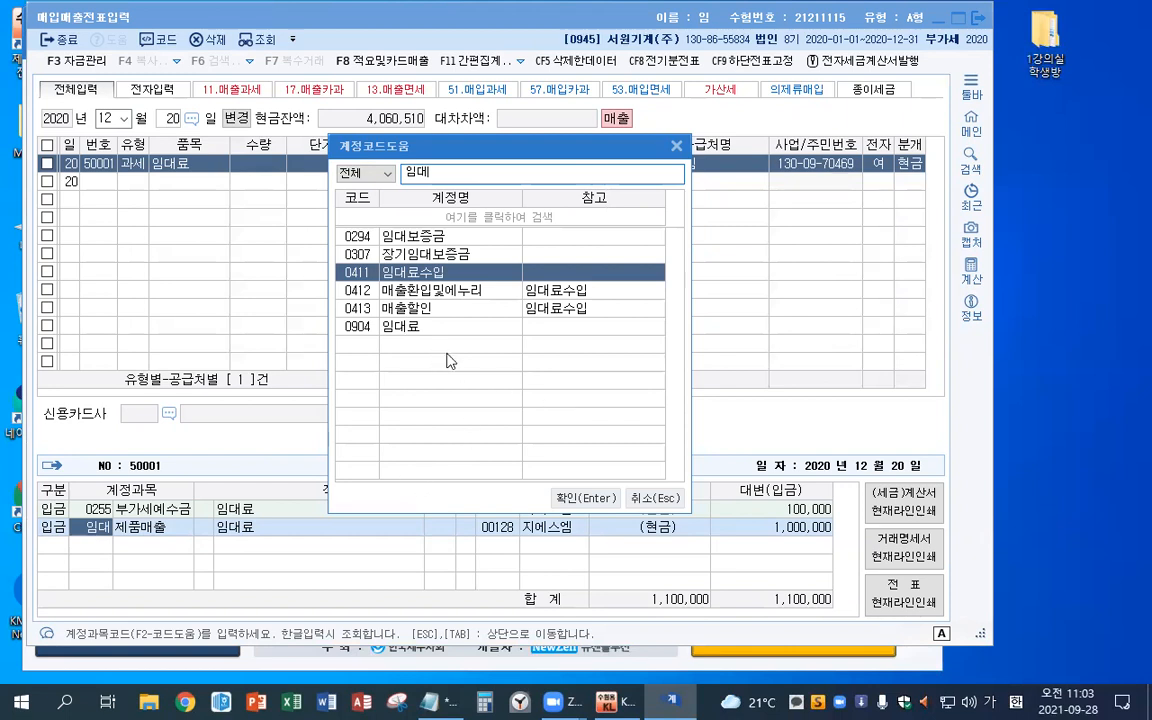
{"action": "double_click", "coordinate": [400, 326]}
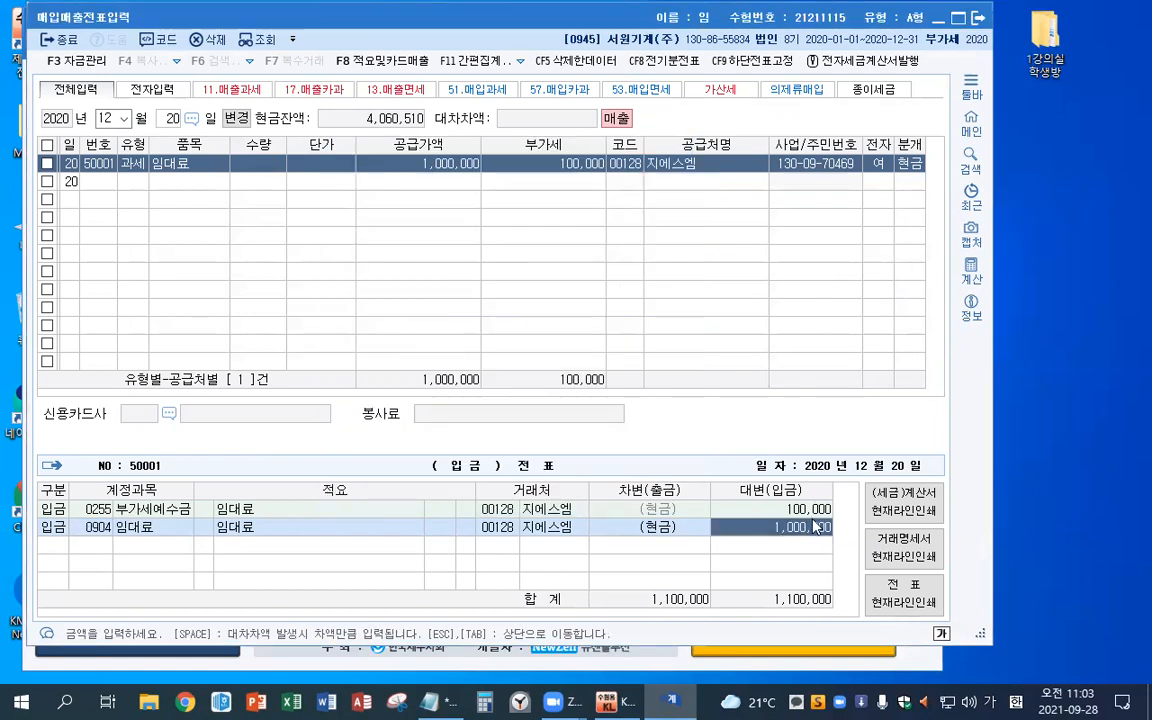
Set the December 20 entry's 분개 type to 혼합 and replace its 제품매출 credit account with 임대료 (0904).
{"action": "left_click", "coordinate": [907, 162]}
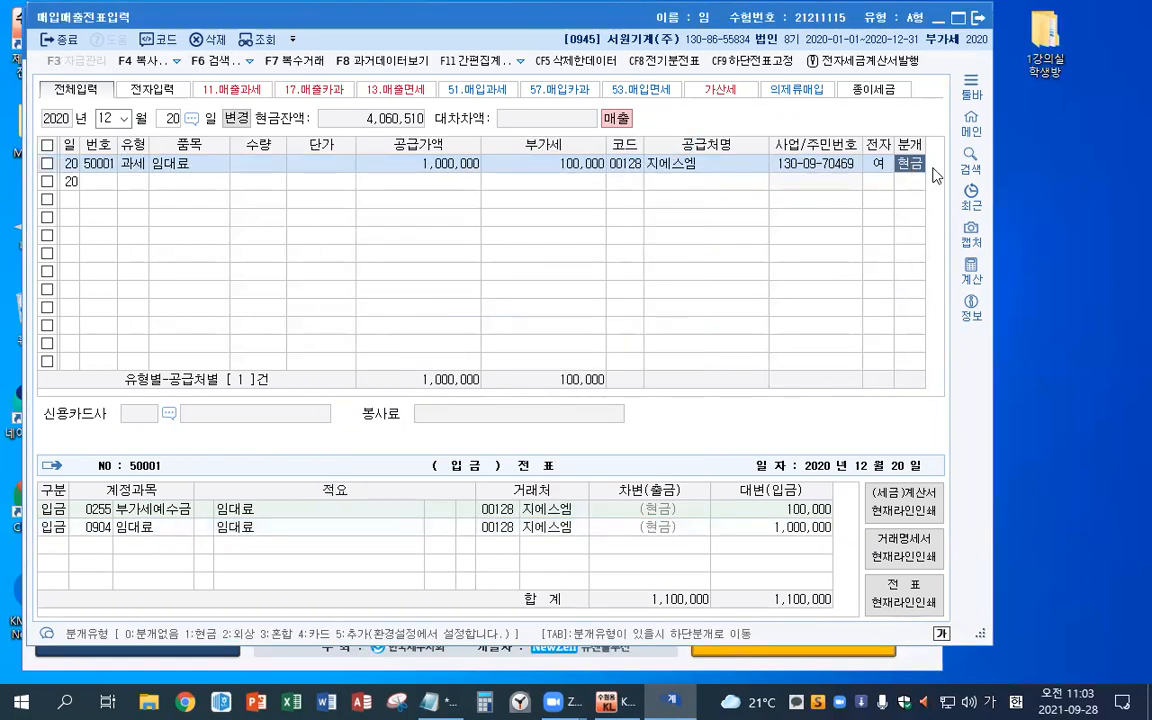
{"action": "key", "text": "3"}
{"action": "key", "text": "Return"}
{"action": "type", "text": "임대"}
{"action": "key", "text": "Return"}
{"action": "key", "text": "Down"}
{"action": "key", "text": "Down"}
{"action": "key", "text": "Down"}
{"action": "key", "text": "Down"}
{"action": "key", "text": "Down"}
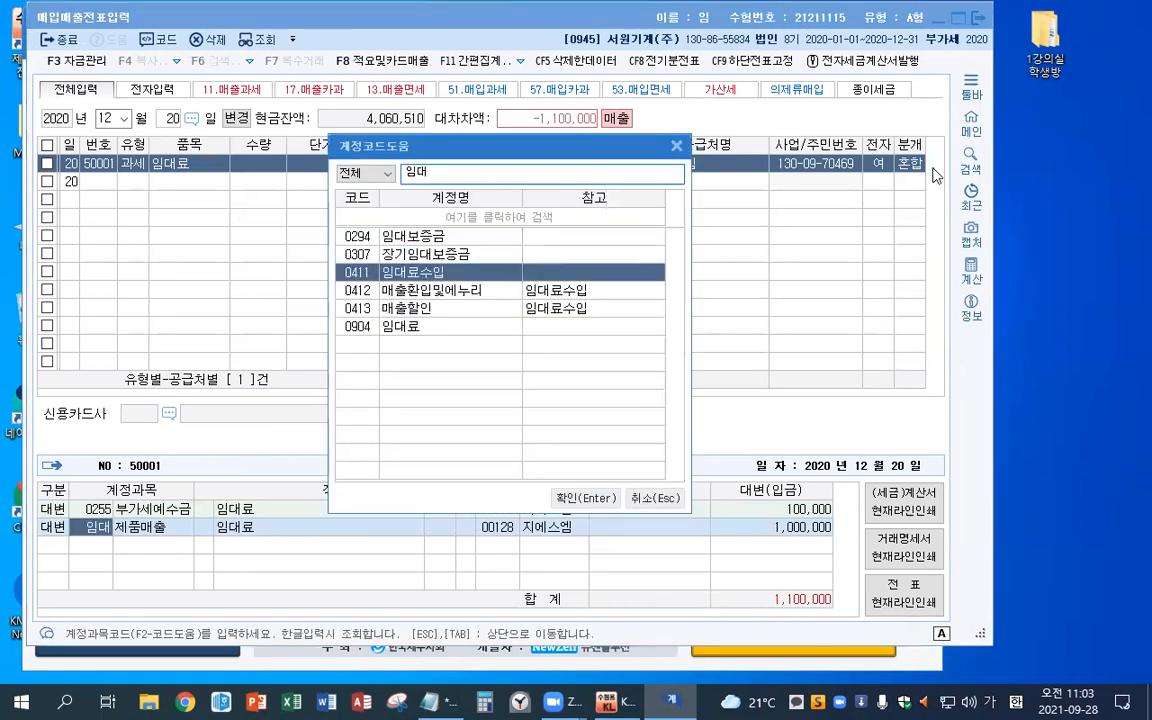
{"action": "key", "text": "Return"}
Debit 현금 (0101) for 1,100,000 in the December 20 mixed journal.
{"action": "key", "text": "3"}
{"action": "key", "text": "Return"}
{"action": "type", "text": "현금"}
{"action": "key", "text": "Return"}
{"action": "key", "text": "Return"}
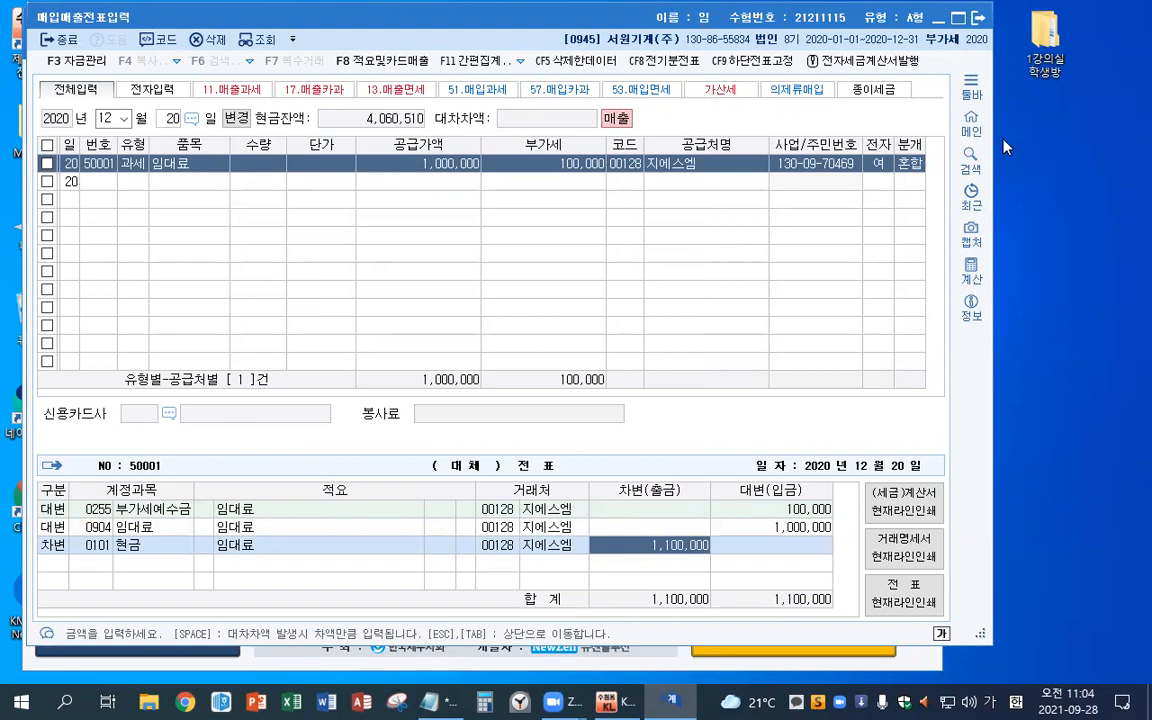
{"action": "left_click", "coordinate": [908, 165]}
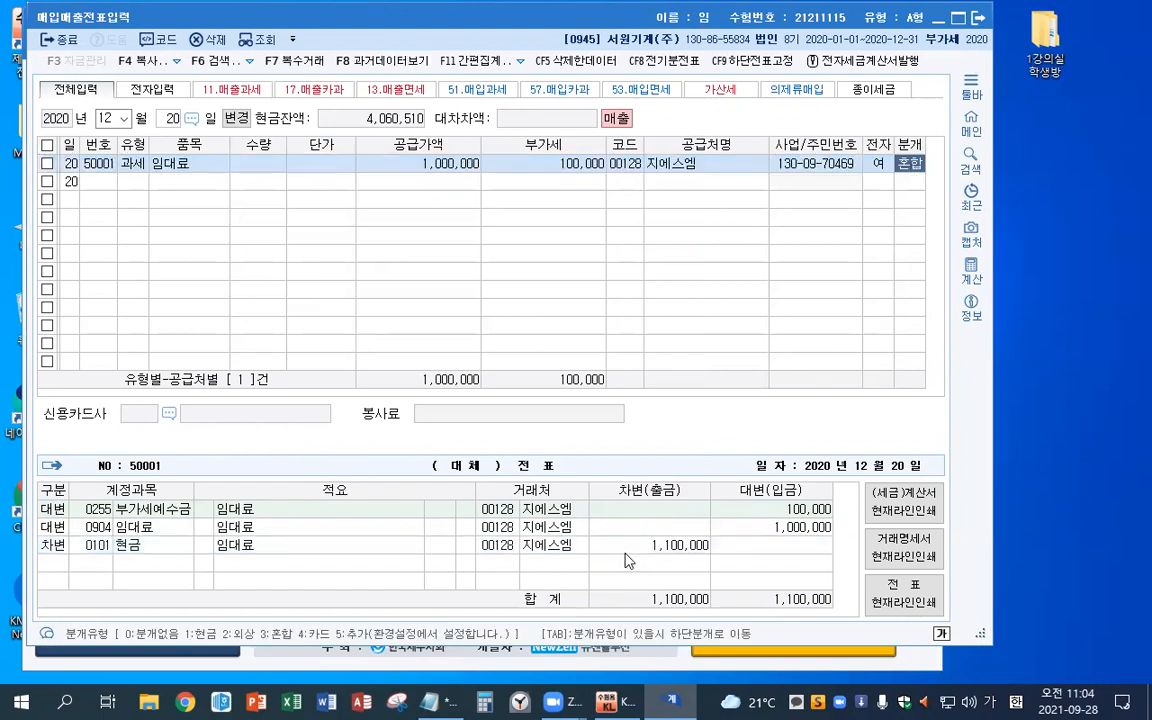
{"action": "key", "text": "Tab"}
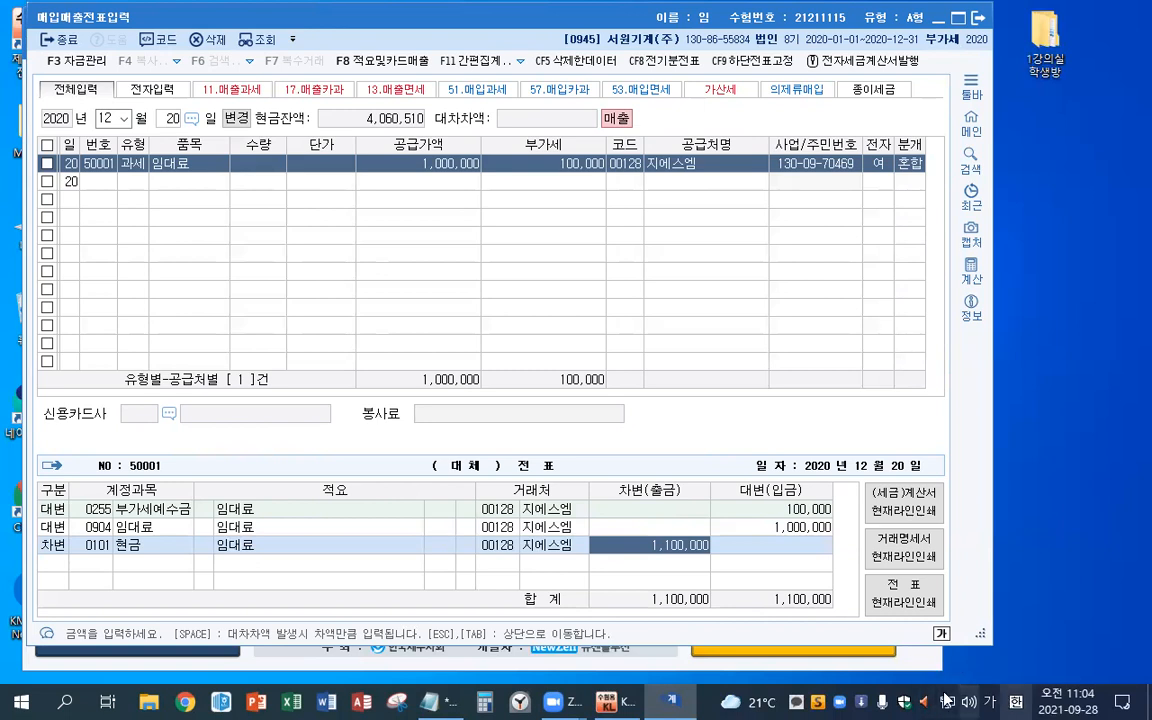
Switch to Notepad, clear the existing notes and start the first line with 소모품.
{"action": "key", "text": "alt+Tab"}
{"action": "left_click_drag", "start_coordinate": [392, 514], "coordinate": [116, 260]}
{"action": "key", "text": "Delete"}
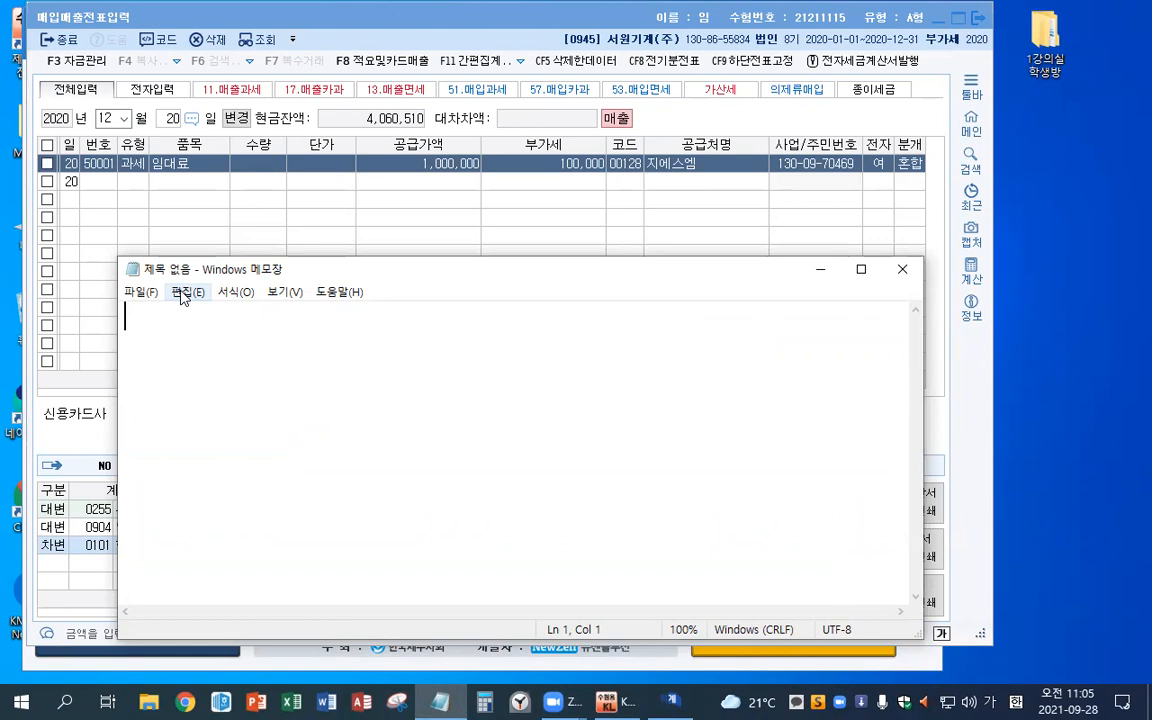
{"action": "type", "text": "소뮴 ㅜ"}
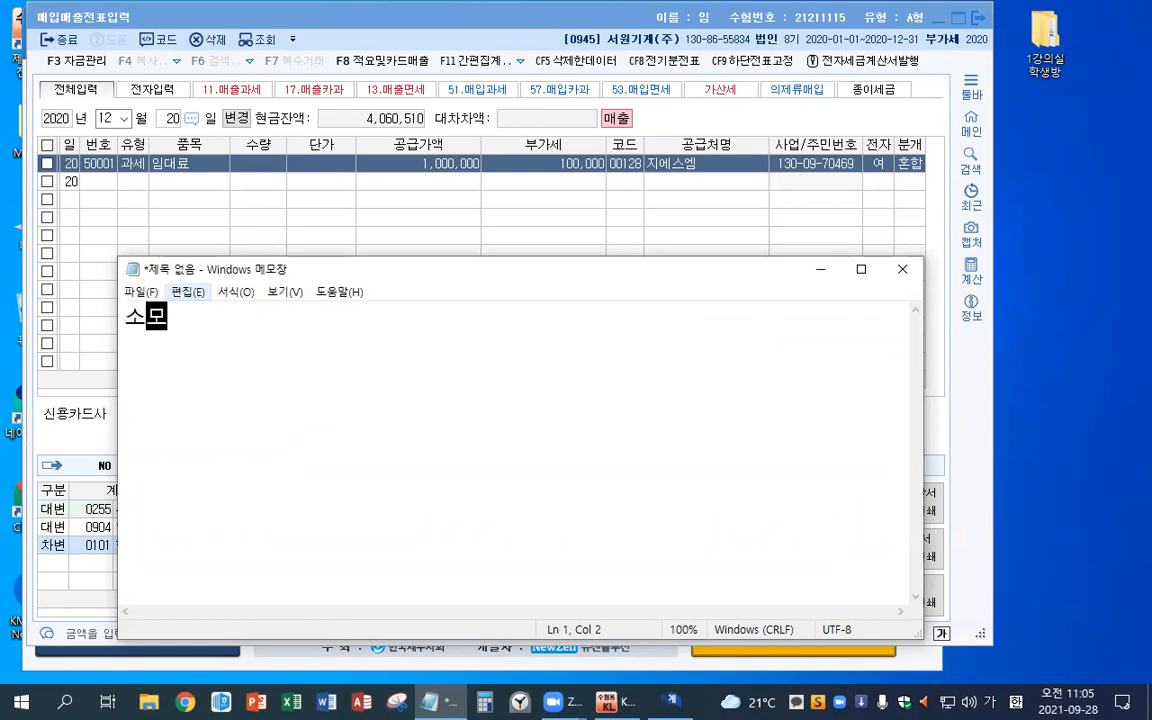
{"action": "key", "text": "BackSpace"}
{"action": "key", "text": "BackSpace"}
{"action": "key", "text": "BackSpace"}
{"action": "type", "text": "모품 "}
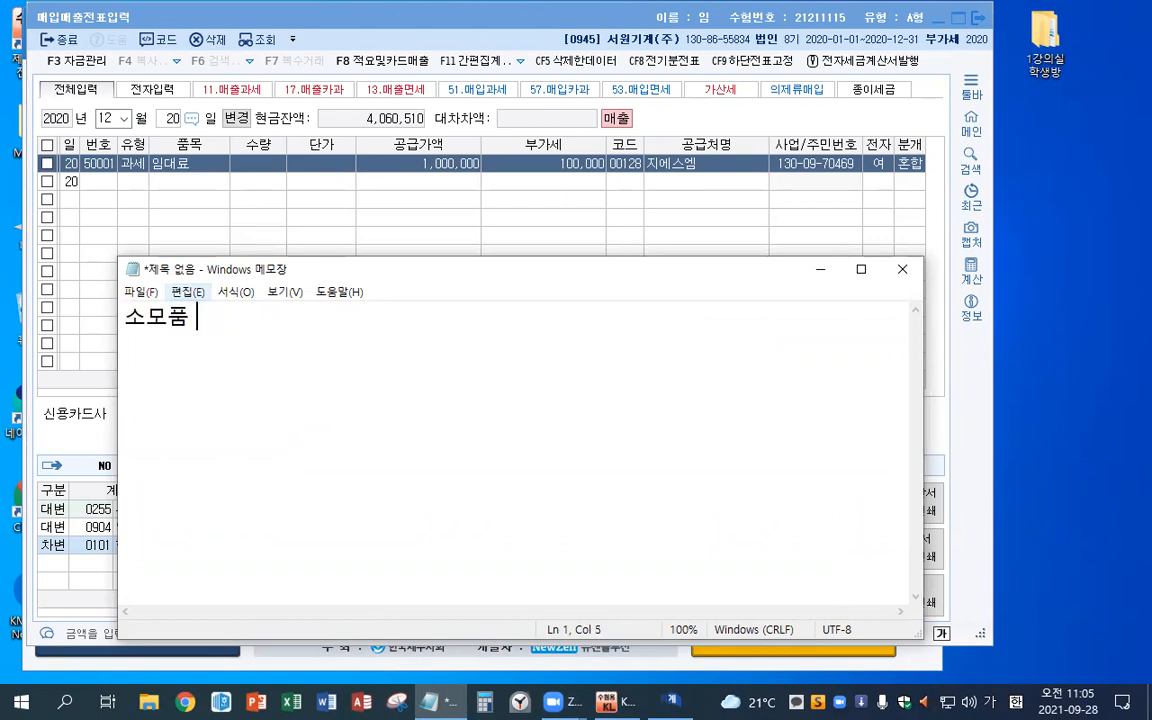
Complete the 소모품 line with the calculation 1,000*20,000 = 20,000,000 and leave a blank line below it.
{"action": "type", "text": "1000"}
{"action": "key", "text": "Left"}
{"action": "key", "text": "Left"}
{"action": "key", "text": "Left"}
{"action": "type", "text": ","}
{"action": "key", "text": "End"}
{"action": "type", "text": "*"}
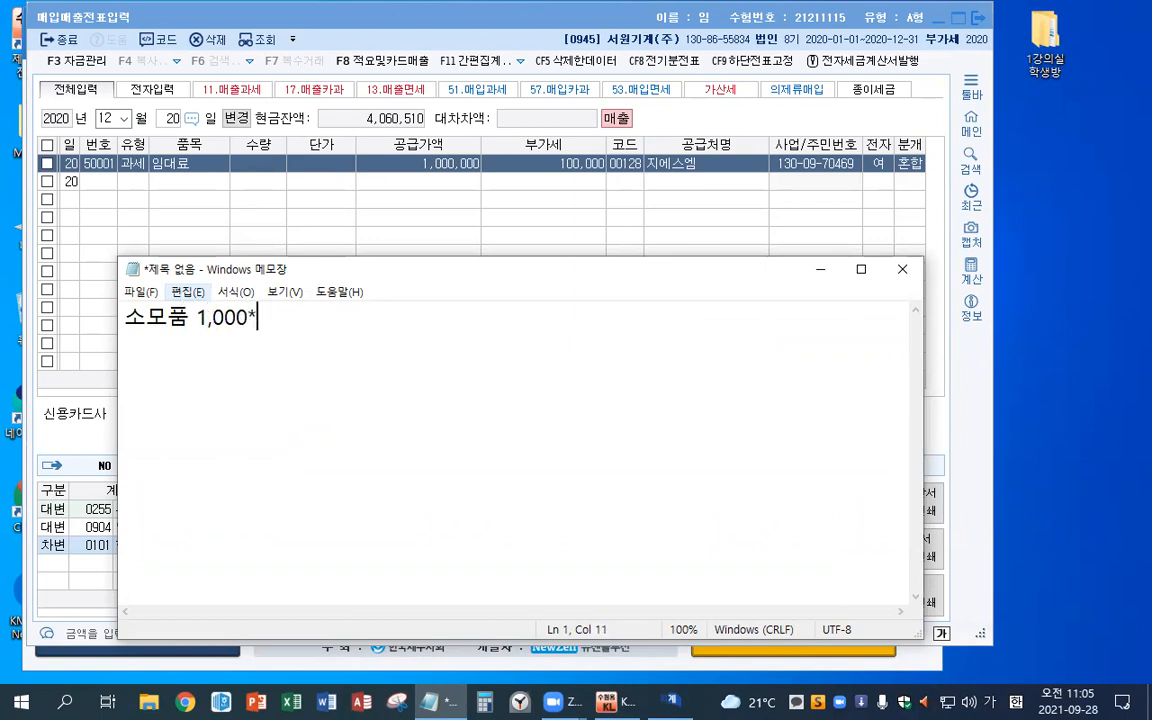
{"action": "type", "text": "20,000 = "}
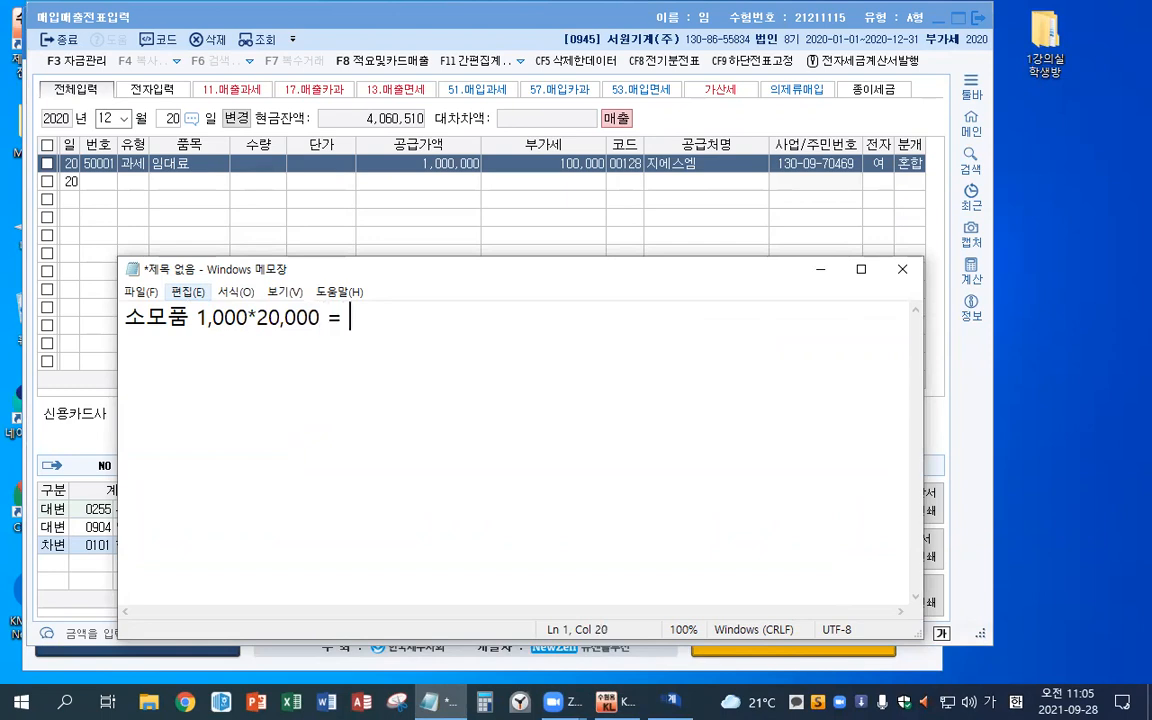
{"action": "type", "text": "20,0000,00"}
{"action": "key", "text": "BackSpace"}
{"action": "key", "text": "BackSpace"}
{"action": "key", "text": "BackSpace"}
{"action": "key", "text": "BackSpace"}
{"action": "type", "text": ",000"}
{"action": "key", "text": "Return"}
{"action": "key", "text": "Return"}
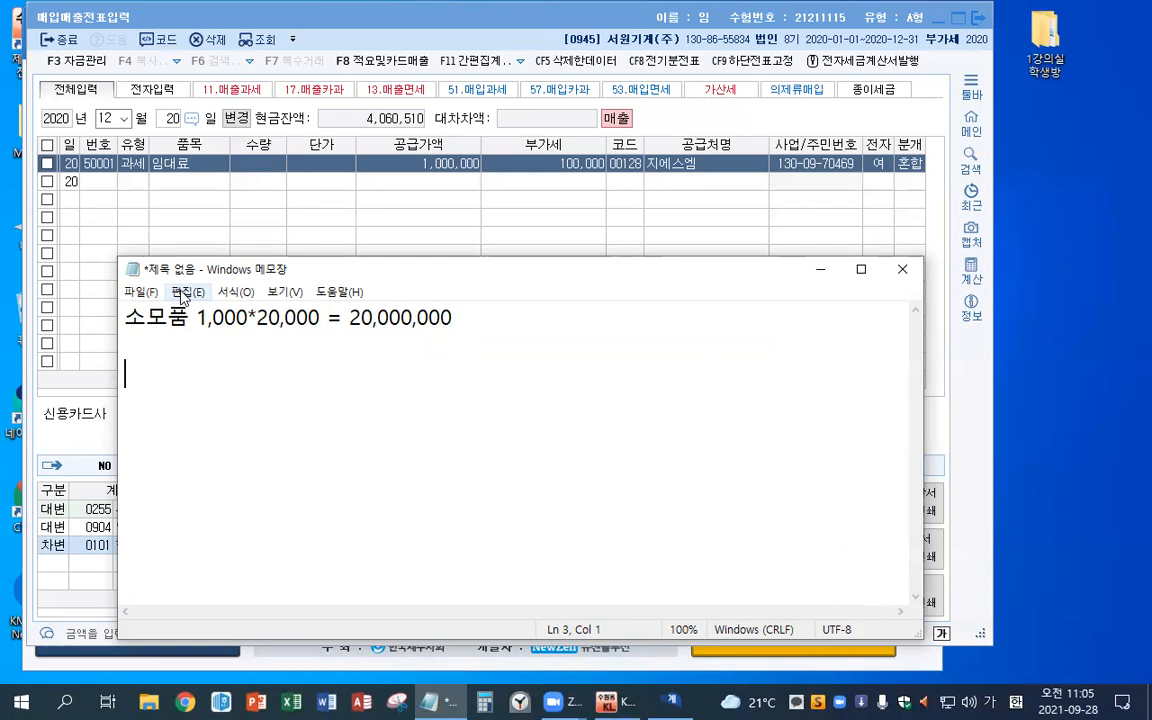
Write the adjusting journal line 소모품비 / 소모품 below the calculation.
{"action": "type", "text": "소모품비"}
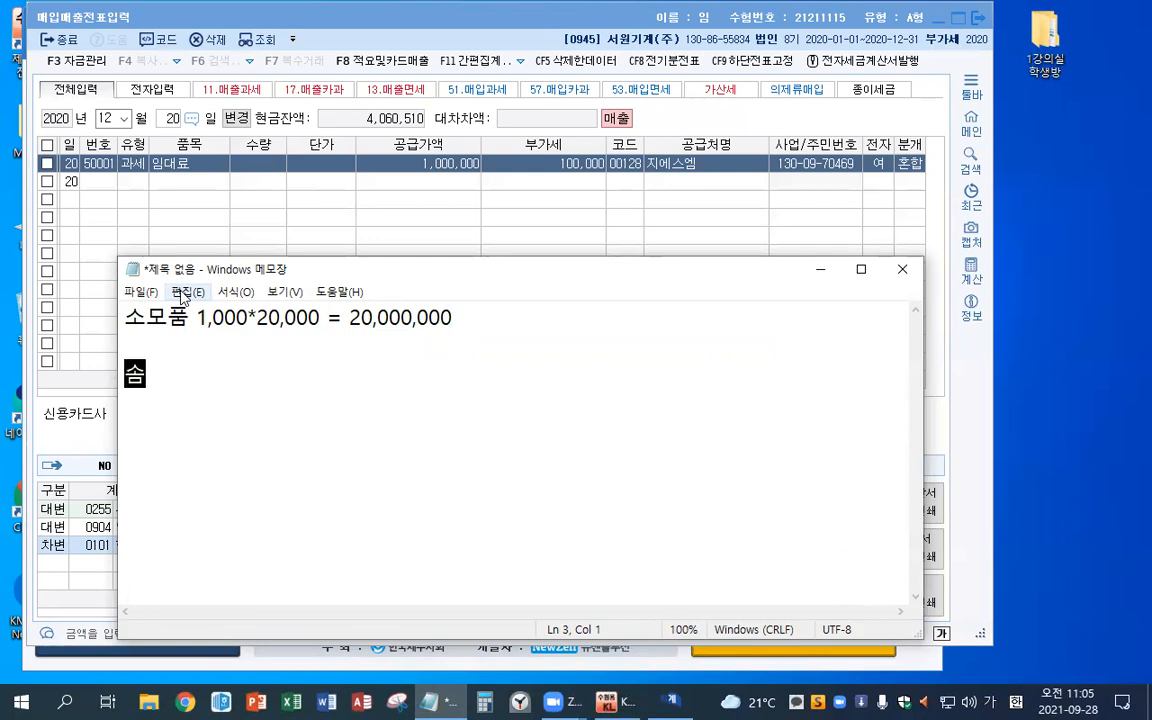
{"action": "type", "text": " / 소"}
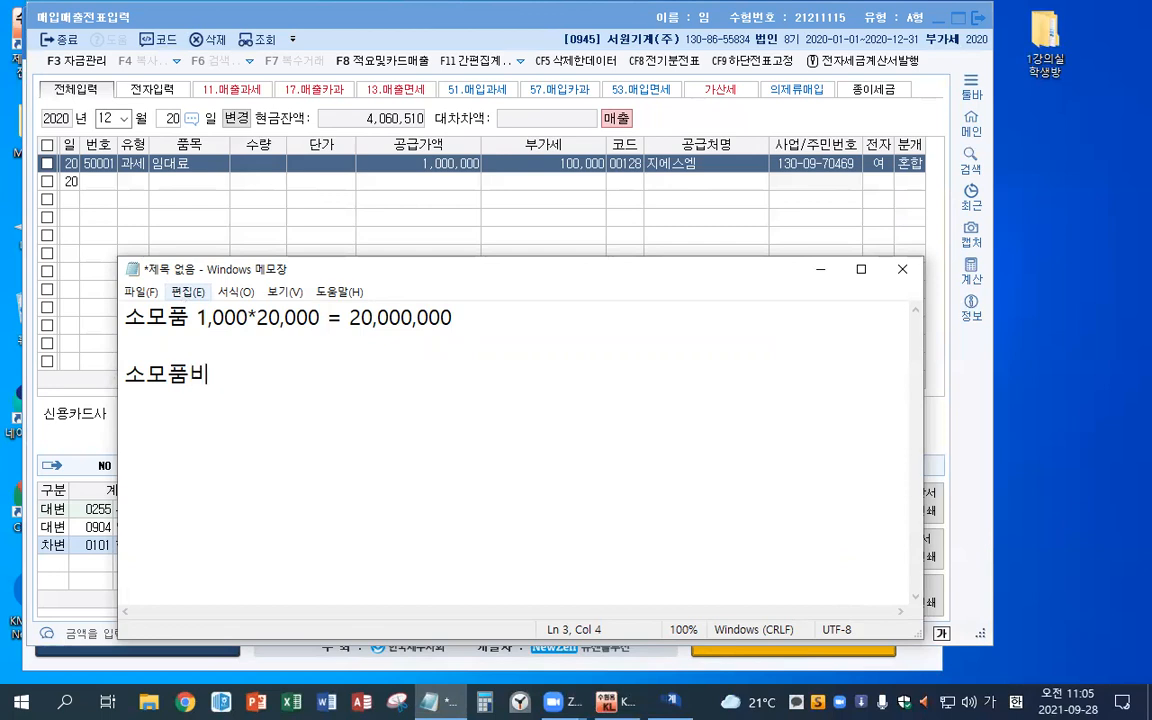
{"action": "type", "text": "모품"}
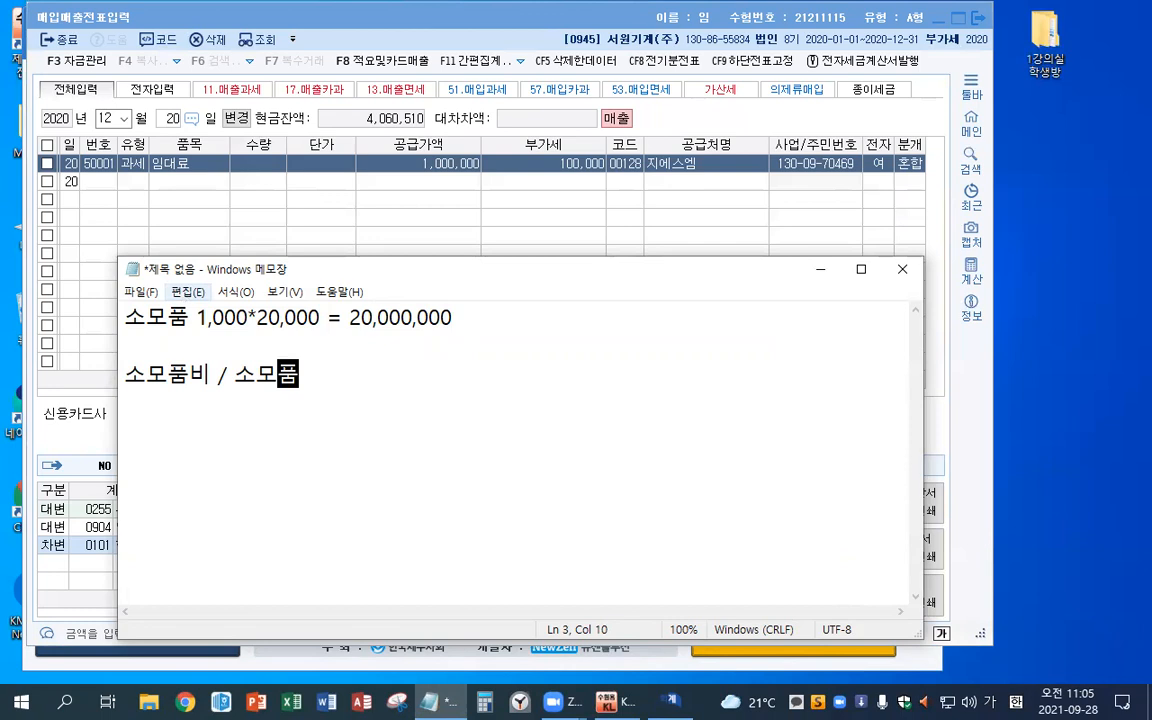
Add 18,000,000 to both the 소모품비 and 소모품 sides of the journal line in the notes.
{"action": "key", "text": "Left"}
{"action": "key", "text": "Left"}
{"action": "key", "text": "Left"}
{"action": "key", "text": "Left"}
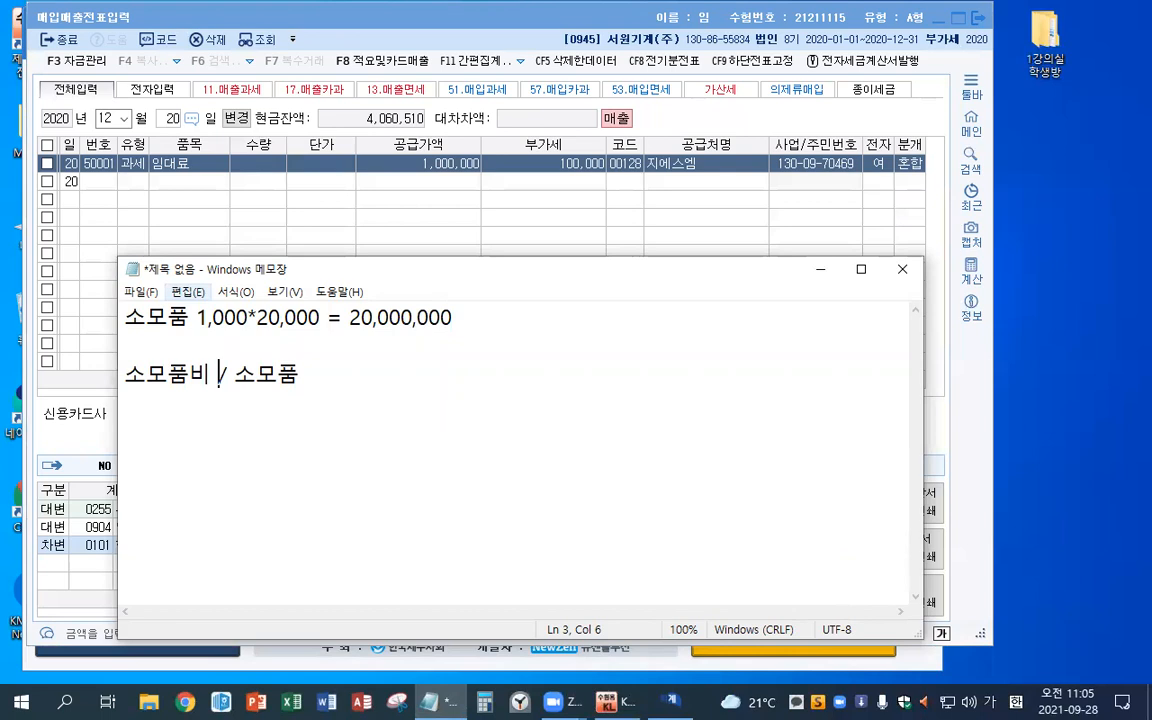
{"action": "type", "text": "18,000,0"}
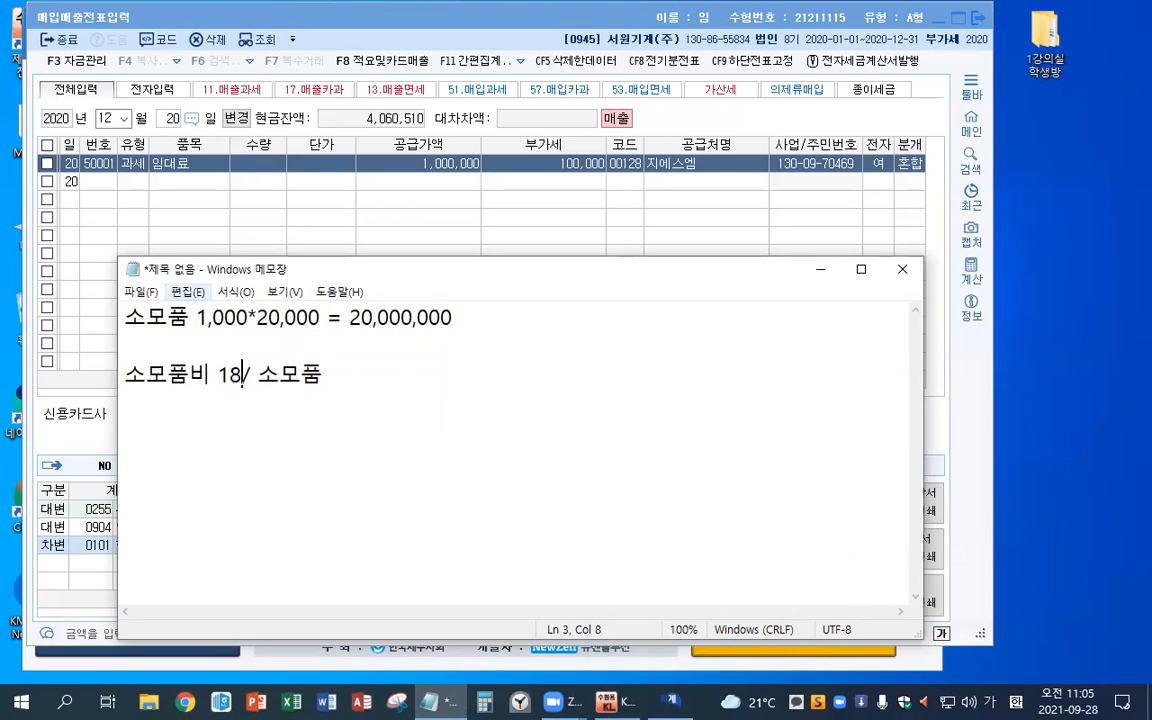
{"action": "type", "text": "00"}
{"action": "key", "text": "Right"}
{"action": "key", "text": "Right"}
{"action": "key", "text": "Right"}
{"action": "key", "text": "Right"}
{"action": "key", "text": "Right"}
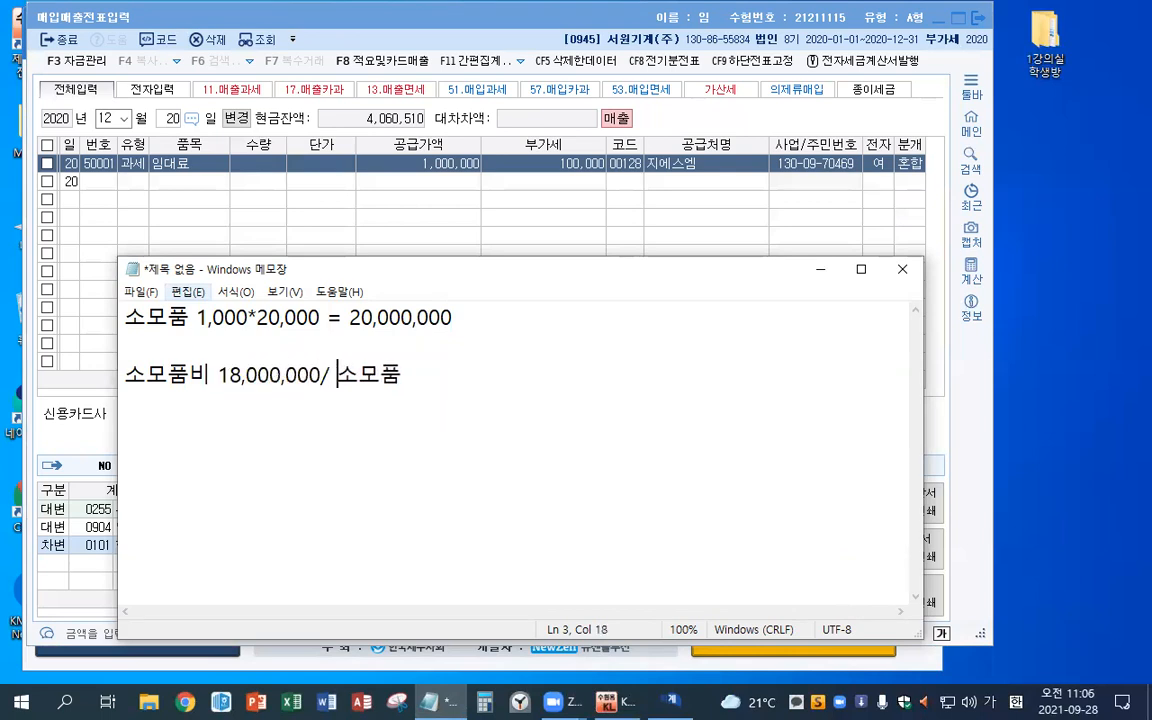
{"action": "type", "text": "18,000,000"}
{"action": "key", "text": "Return"}
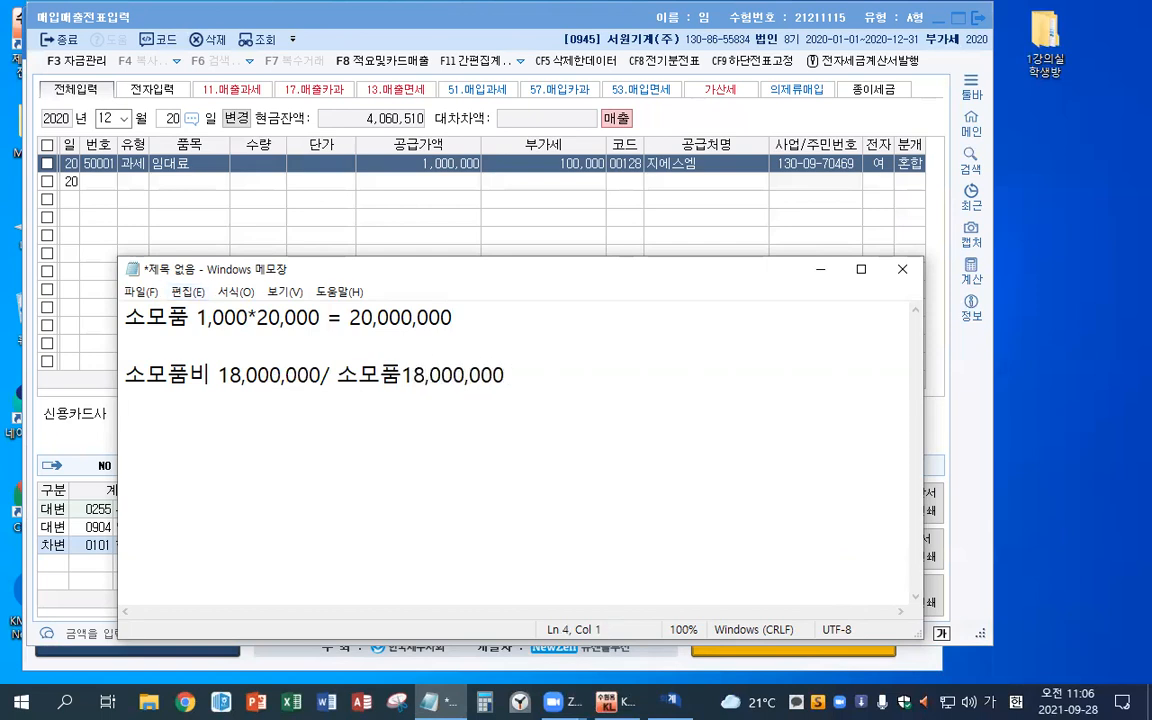
Draw a red arrow from 소모품 in the calculation line to 소모품 on the credit side of the journal line.
{"action": "left_click_drag", "start_coordinate": [189, 318], "coordinate": [125, 318]}
{"action": "left_click_drag", "start_coordinate": [127, 374], "coordinate": [212, 375]}
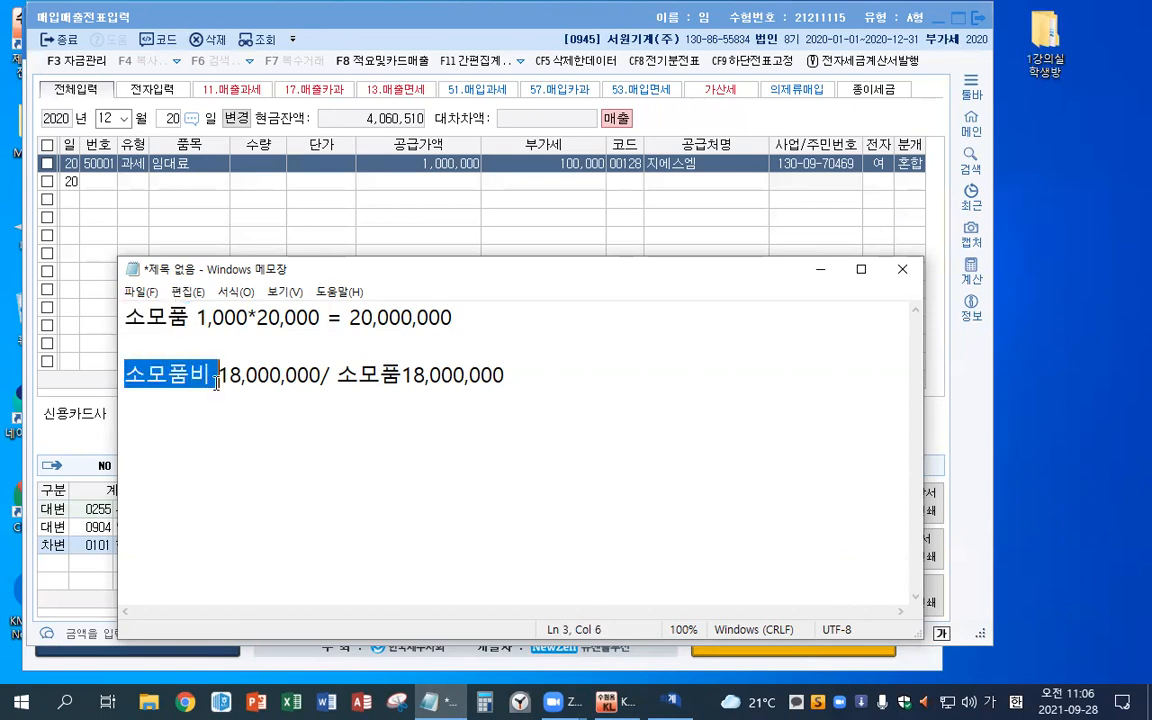
{"action": "left_click", "coordinate": [314, 465]}
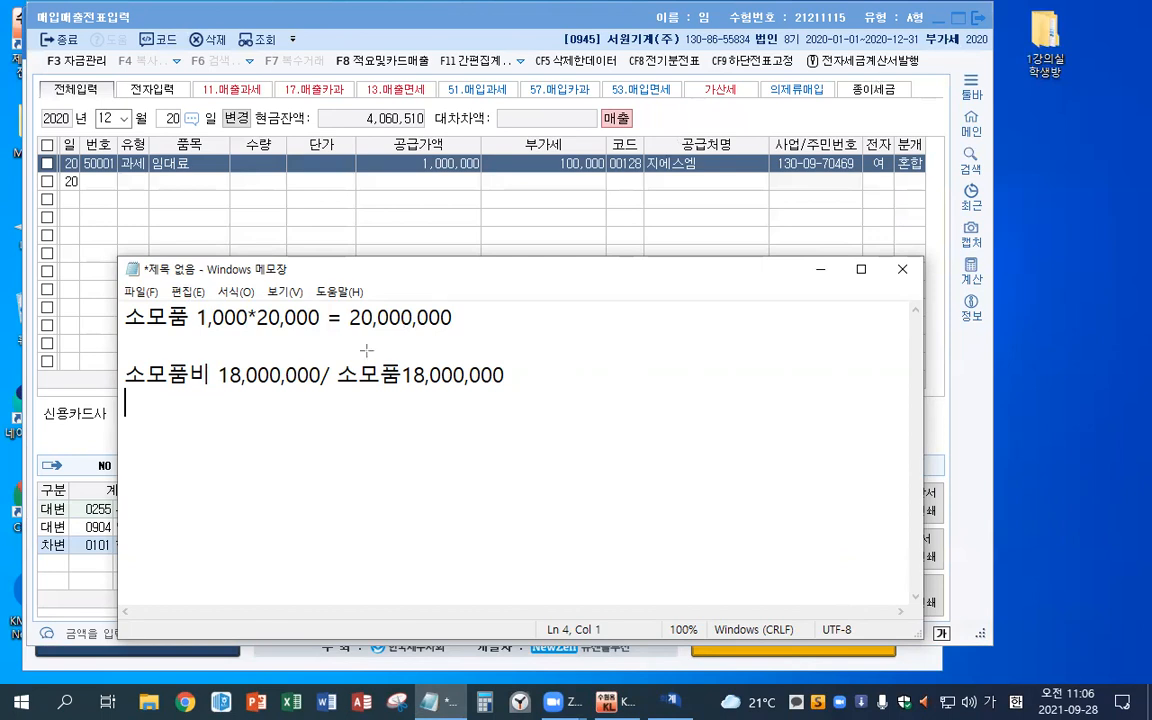
{"action": "key", "text": "ctrl+2"}
{"action": "left_click_drag", "start_coordinate": [154, 327], "coordinate": [386, 358]}
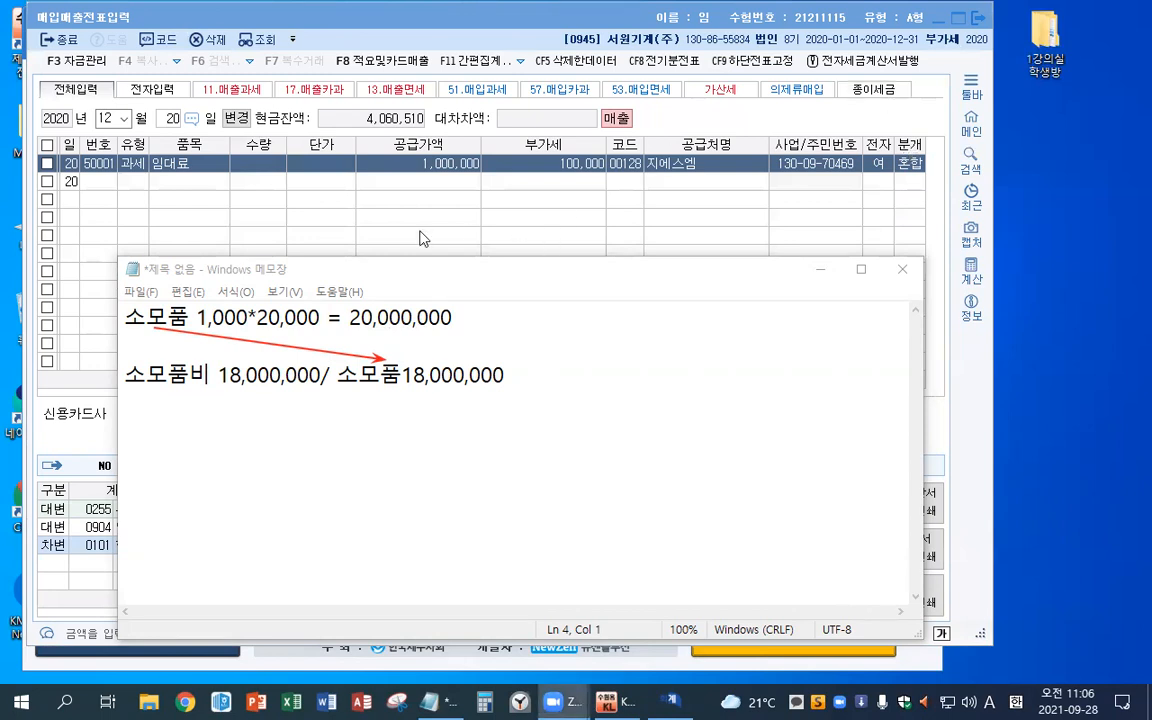
Close 매입매출전표입력 and open 일반전표입력 for December 31.
{"action": "left_click", "coordinate": [273, 164]}
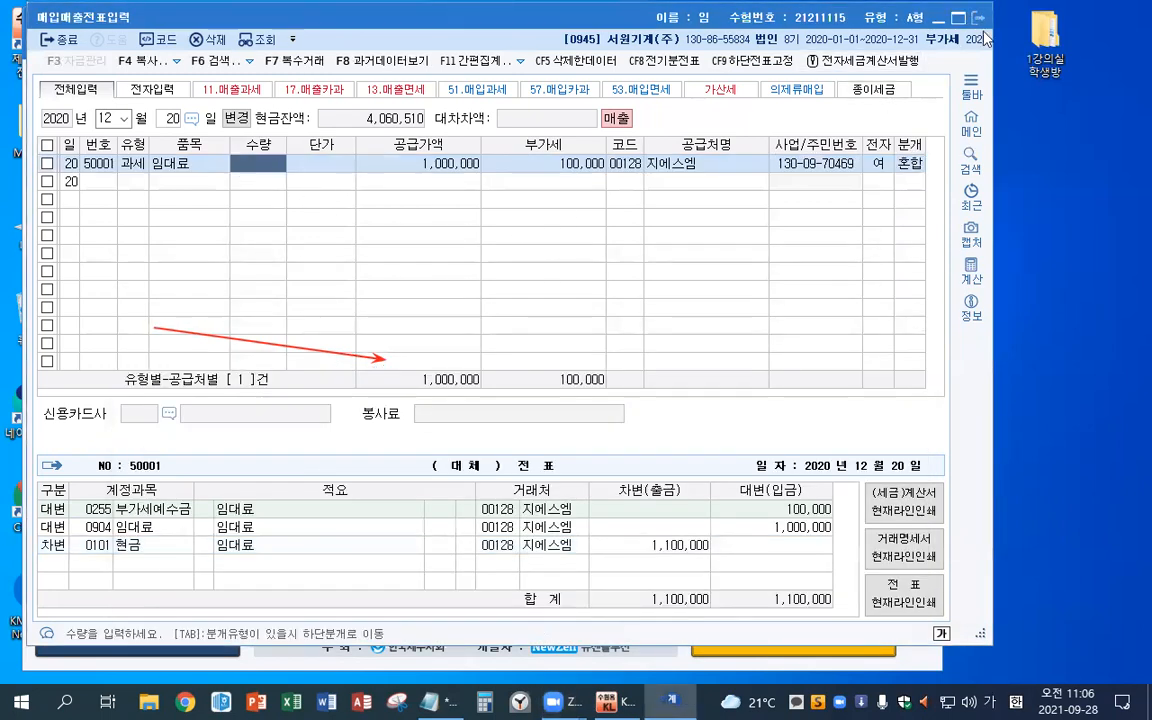
{"action": "left_click", "coordinate": [978, 18]}
{"action": "left_click", "coordinate": [101, 147]}
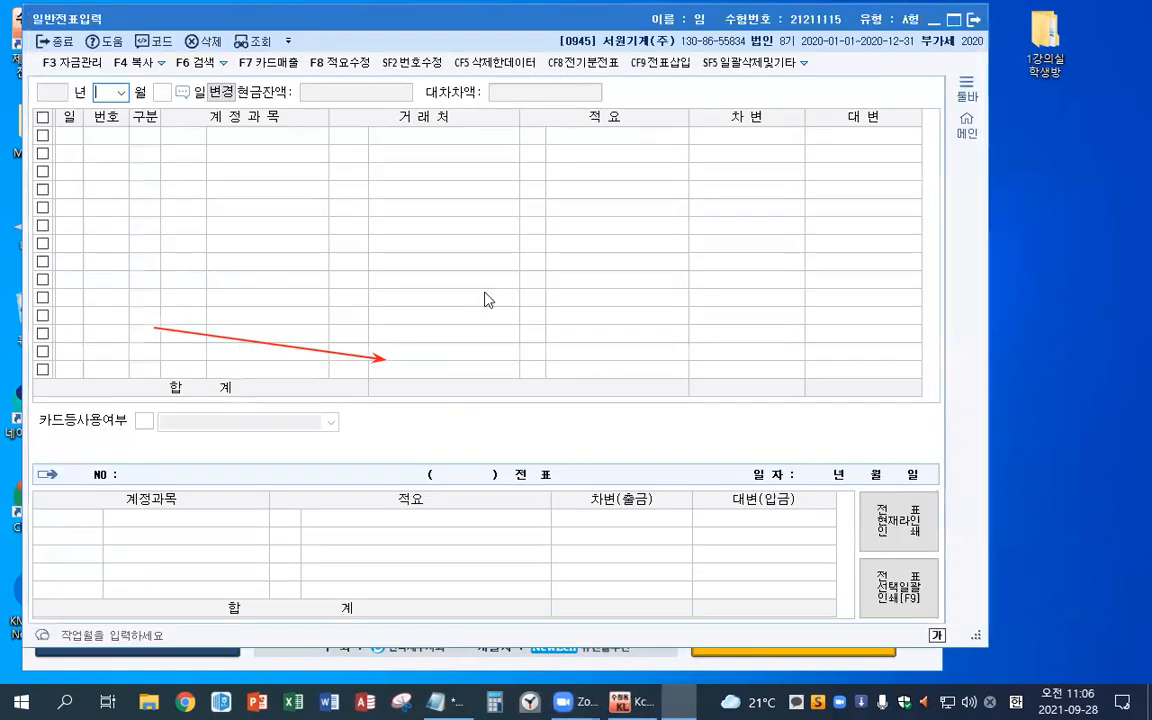
{"action": "type", "text": "123"}
{"action": "type", "text": "3"}
{"action": "key", "text": "Return"}
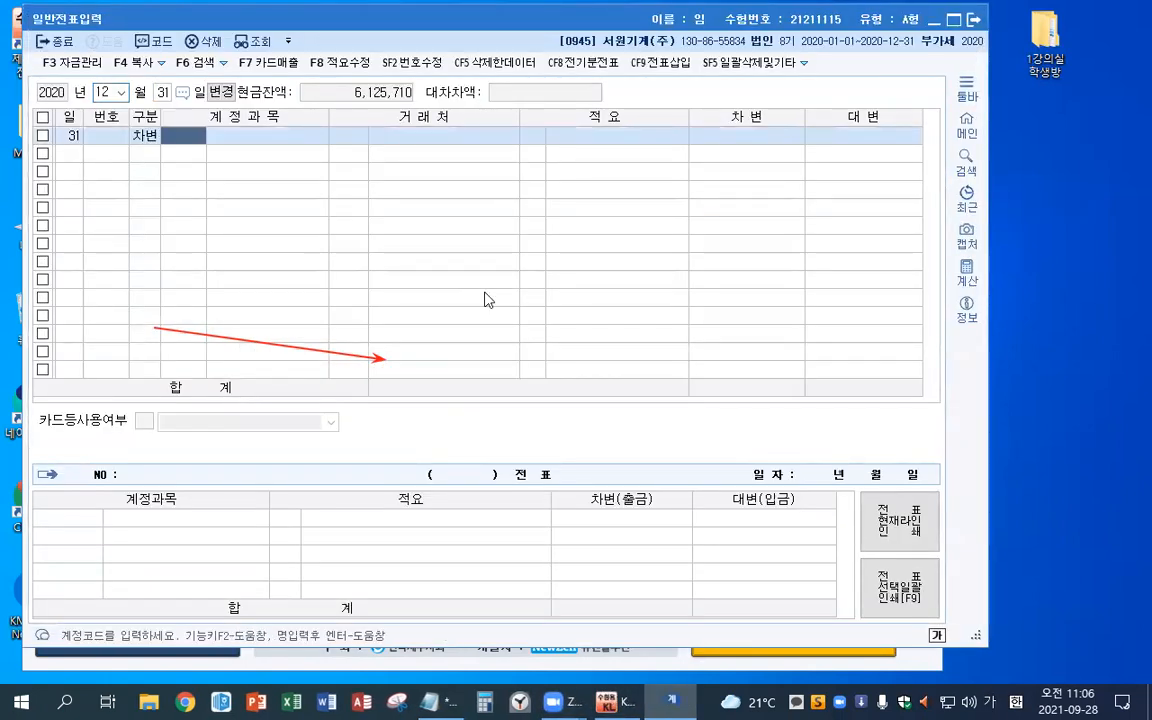
Set the debit account of the December 31 voucher to 소모품비 (0830, 판매관리비).
{"action": "type", "text": "소모"}
{"action": "key", "text": "Return"}
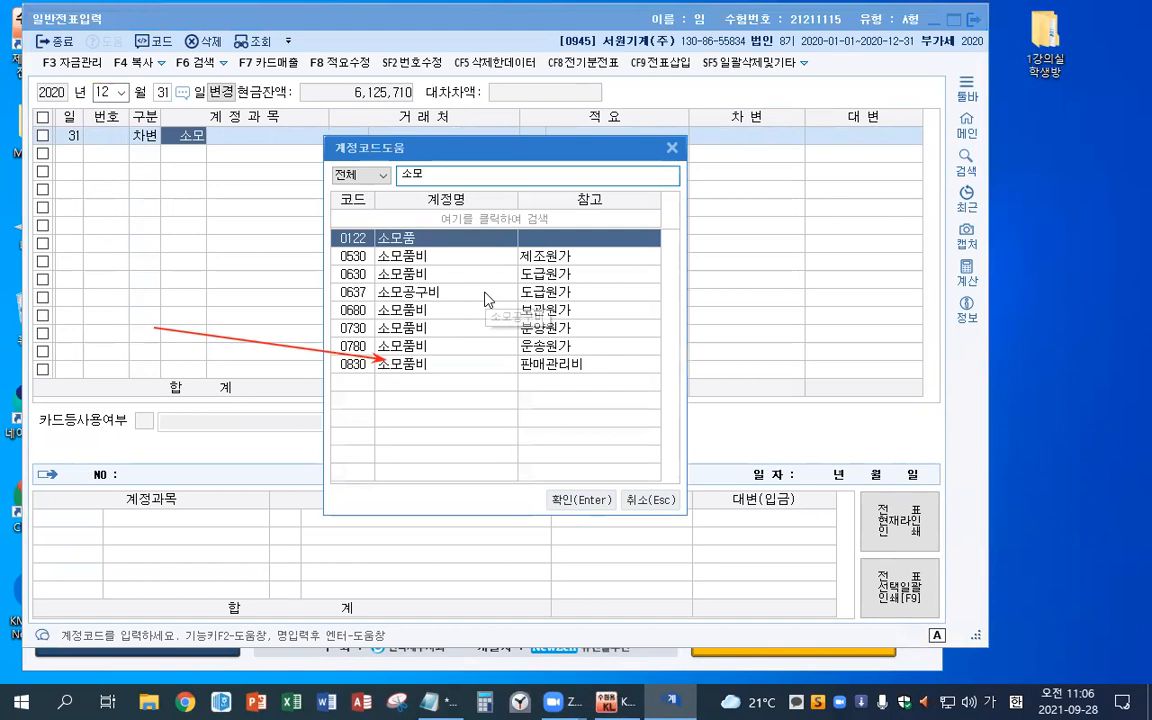
{"action": "key", "text": "Down"}
{"action": "key", "text": "Down"}
{"action": "key", "text": "Down"}
{"action": "key", "text": "Down"}
{"action": "key", "text": "Down"}
{"action": "key", "text": "Down"}
{"action": "key", "text": "Down"}
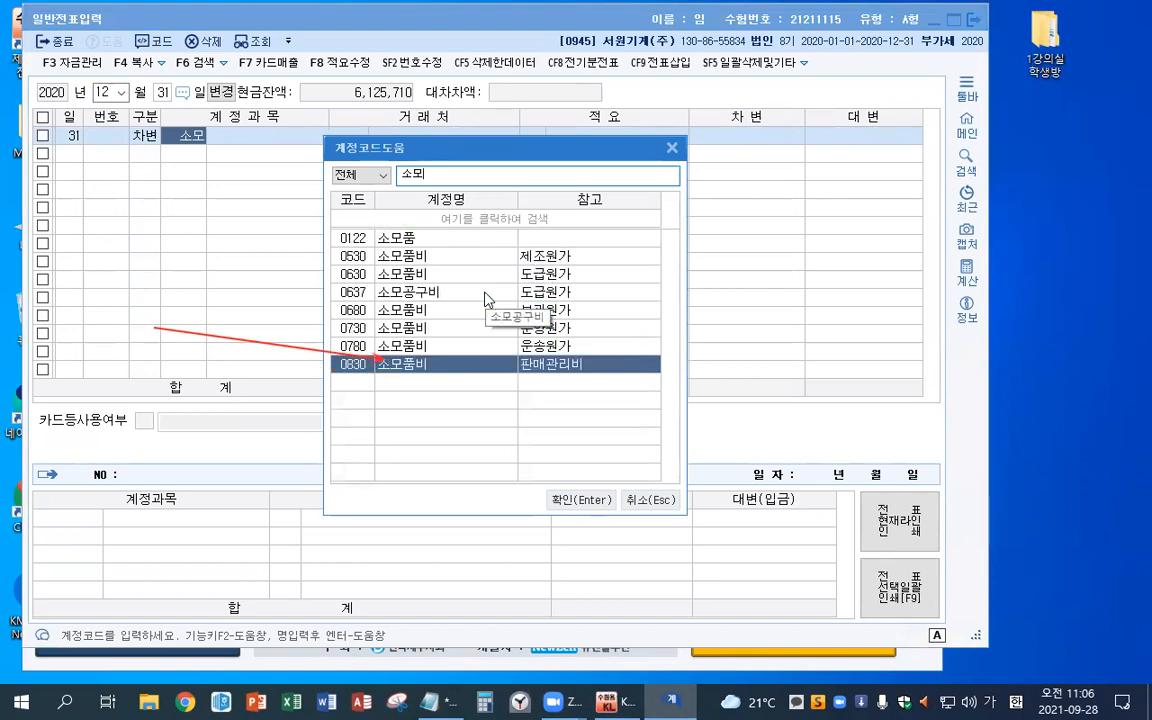
{"action": "key", "text": "Return"}
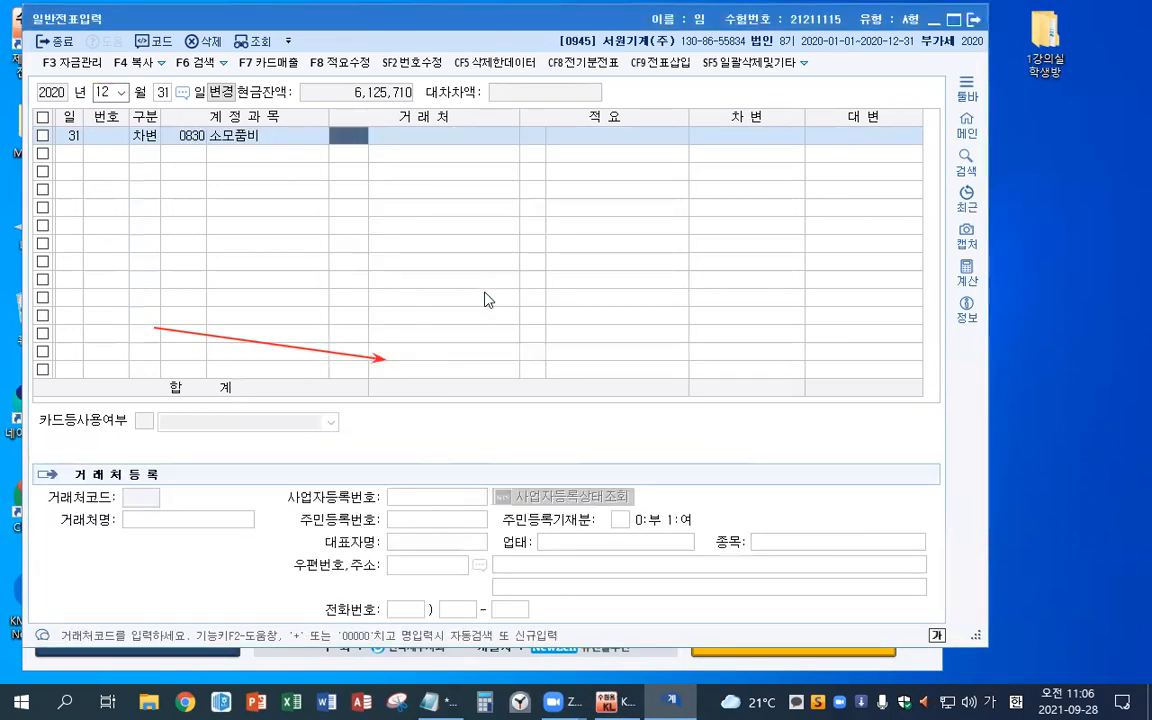
Enter 18,000,000 as the 소모품비 debit of the December 31 voucher and credit the same amount to 소모품 (0122).
{"action": "key", "text": "Return"}
{"action": "key", "text": "Return"}
{"action": "type", "text": "18,000"}
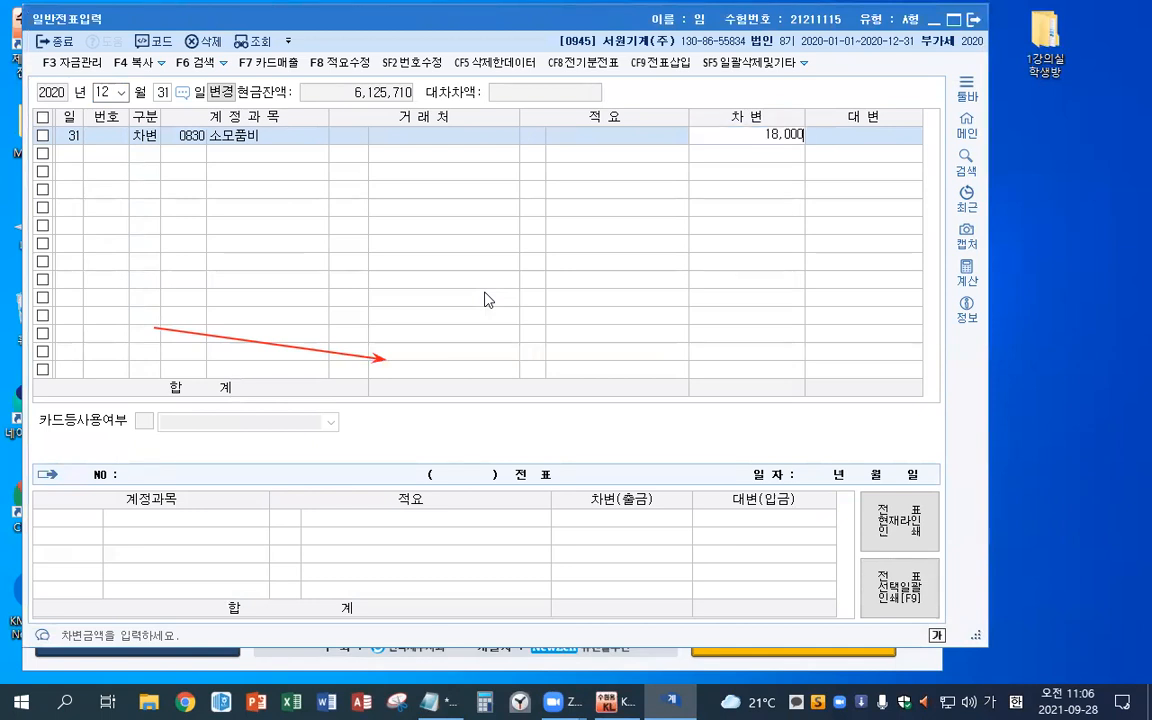
{"action": "type", "text": ",000"}
{"action": "key", "text": "Return"}
{"action": "key", "text": "4"}
{"action": "key", "text": "Return"}
{"action": "type", "text": "소모"}
{"action": "key", "text": "Return"}
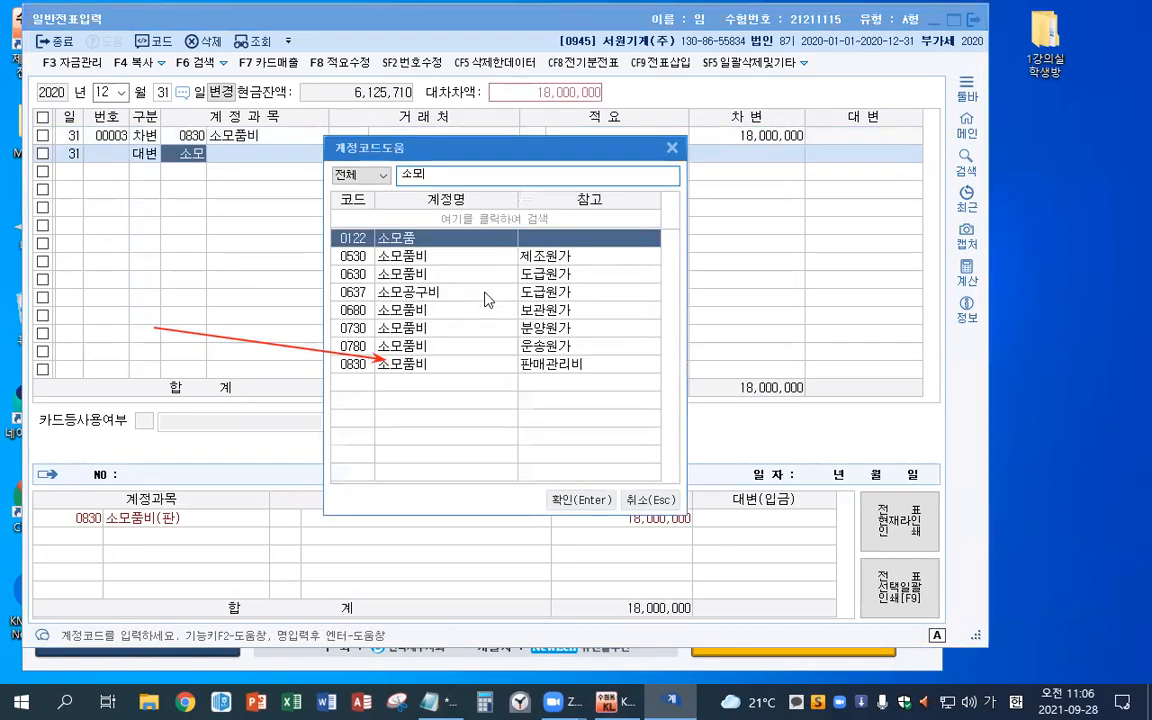
{"action": "key", "text": "Return"}
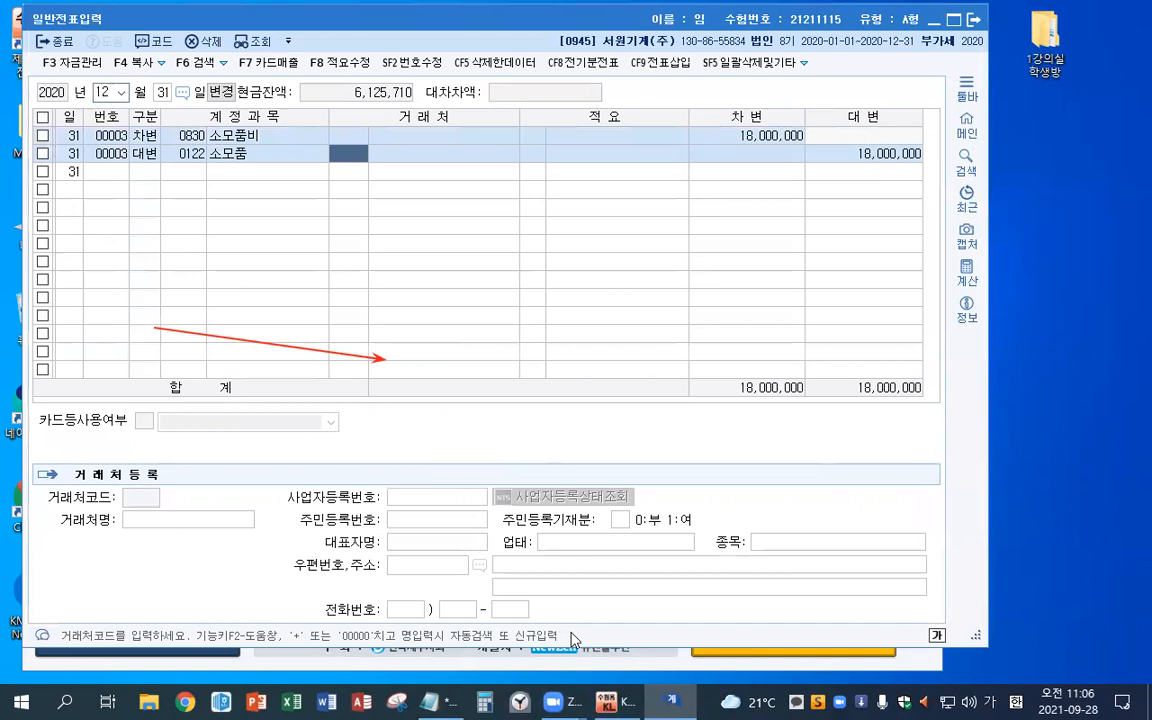
Switch to the Notepad notes and add the credit line "/ 외상매입금 11,000,000" below the 소모품 journal line.
{"action": "mouse_move", "coordinate": [573, 700]}
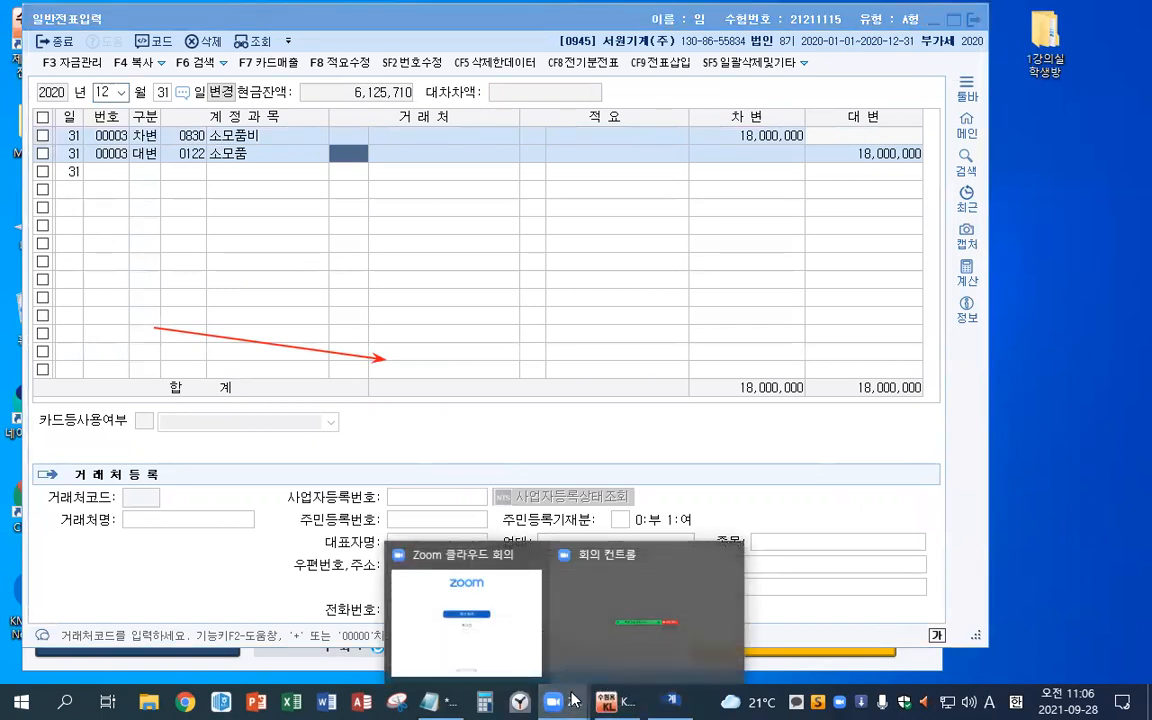
{"action": "left_click", "coordinate": [432, 702]}
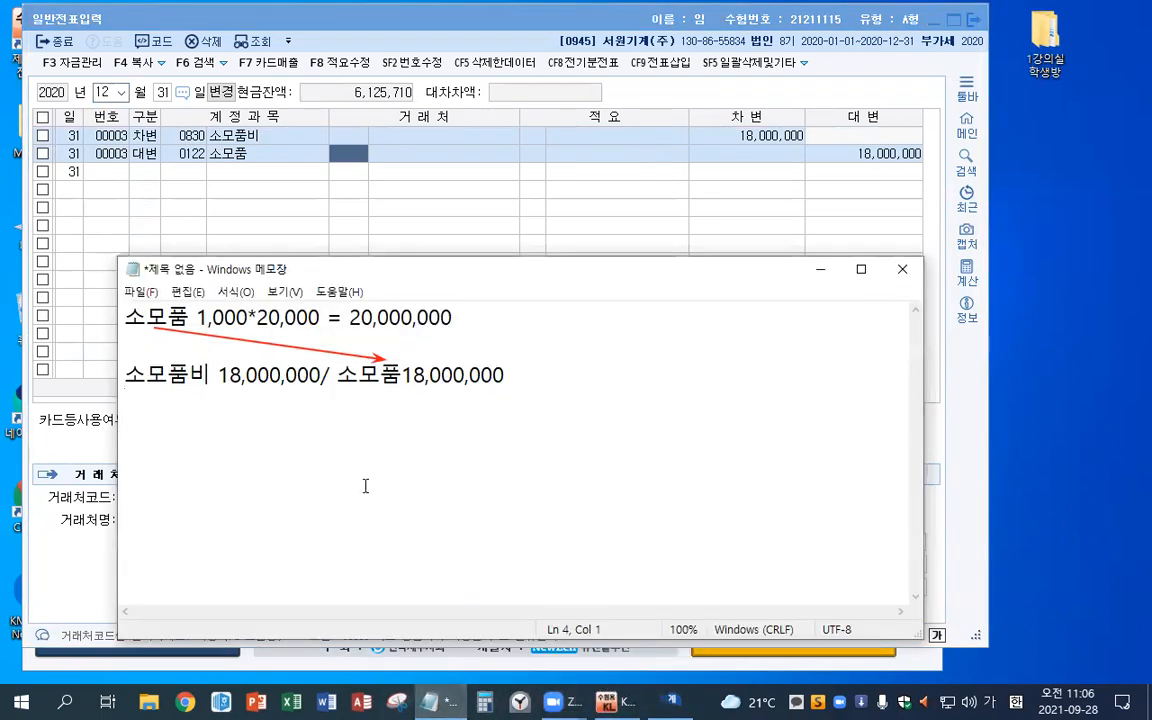
{"action": "key", "text": "Return"}
{"action": "type", "text": "/ "}
{"action": "type", "text": " 횟"}
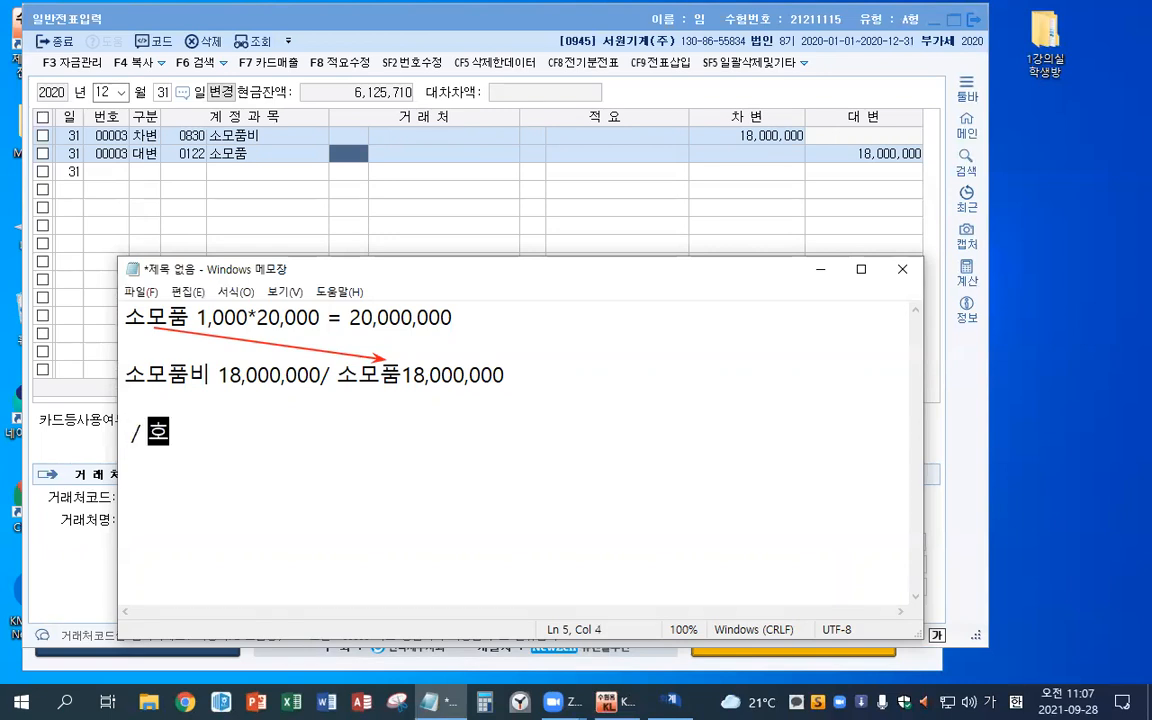
{"action": "key", "text": "BackSpace"}
{"action": "key", "text": "BackSpace"}
{"action": "key", "text": "BackSpace"}
{"action": "key", "text": "BackSpace"}
{"action": "type", "text": "외상"}
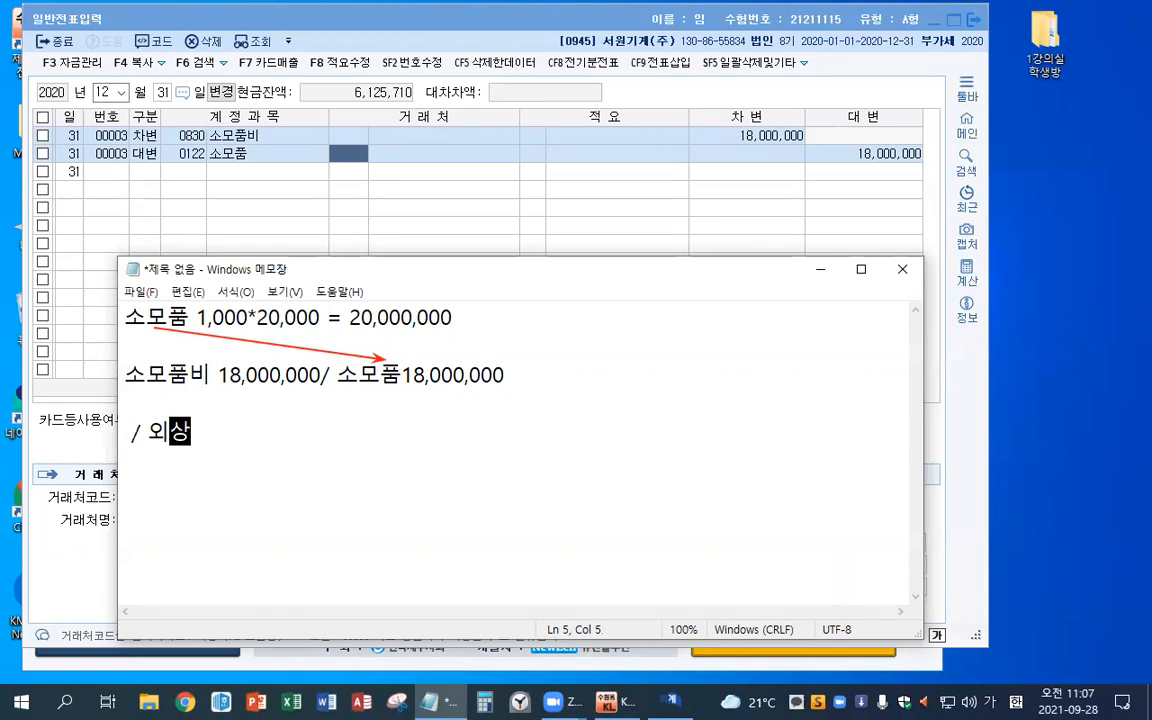
{"action": "type", "text": "매입금 "}
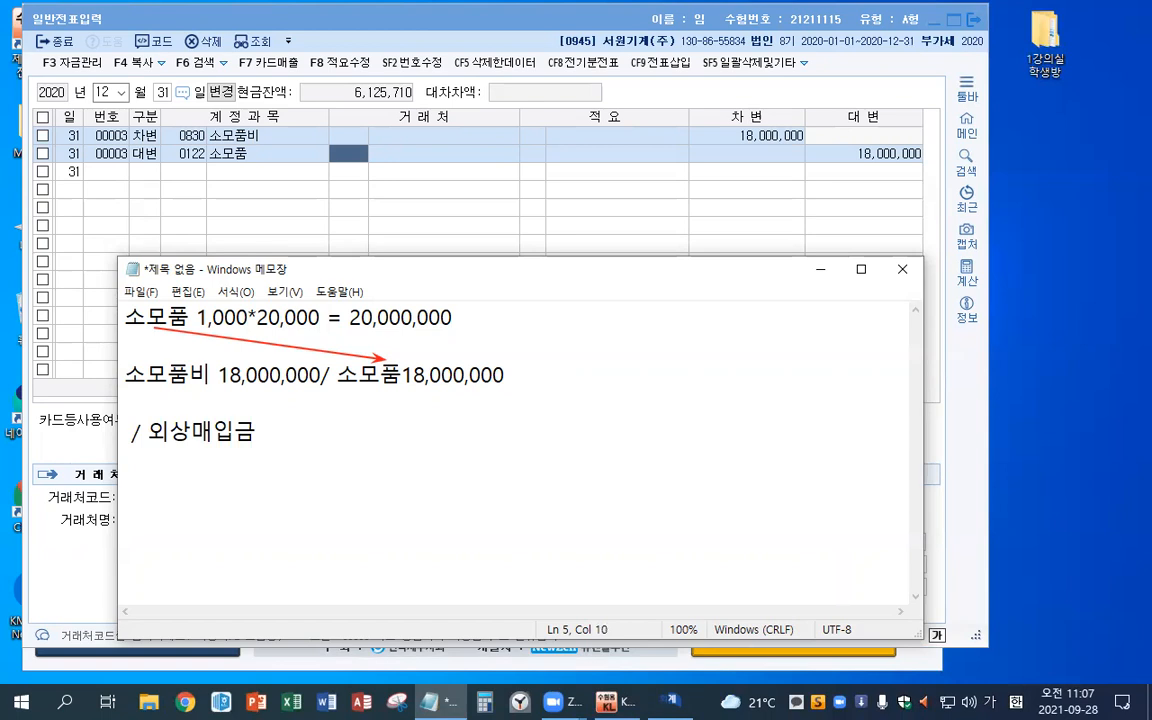
{"action": "type", "text": "11,000,000"}
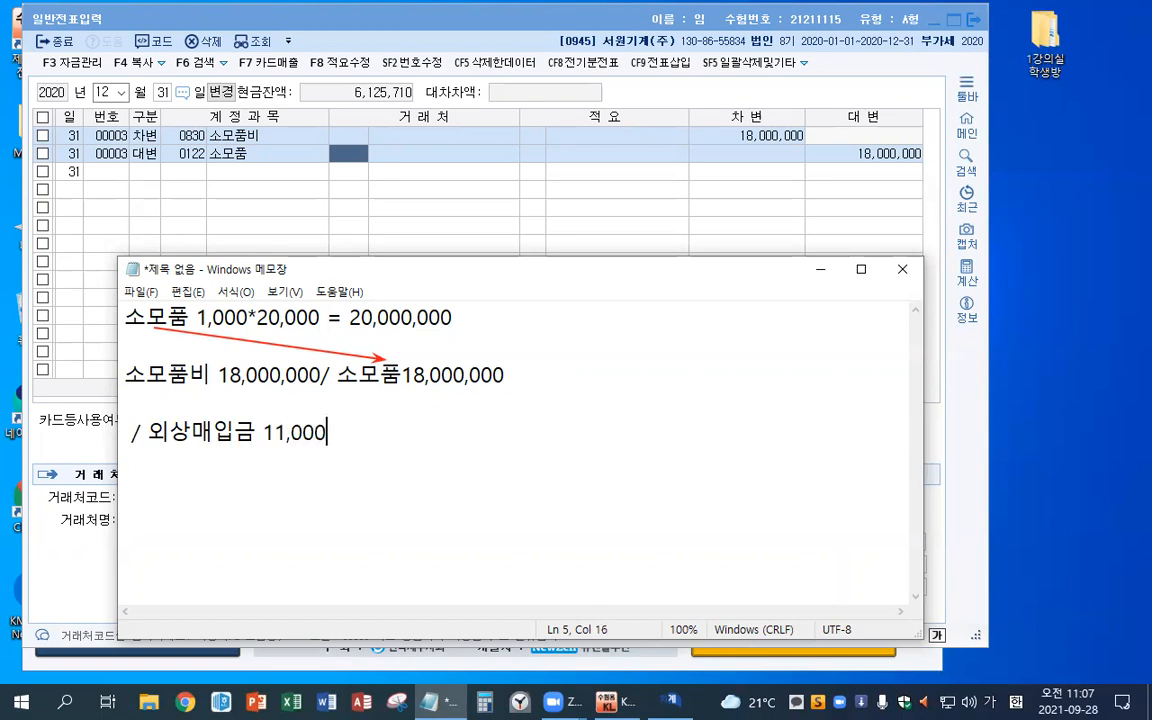
Add the calculation "10,000*1,000 = 10,000,000" to the notes and draw a red arrow from 11,000,000 down to 10,000,000.
{"action": "key", "text": "Return"}
{"action": "key", "text": "Return"}
{"action": "type", "text": "10"}
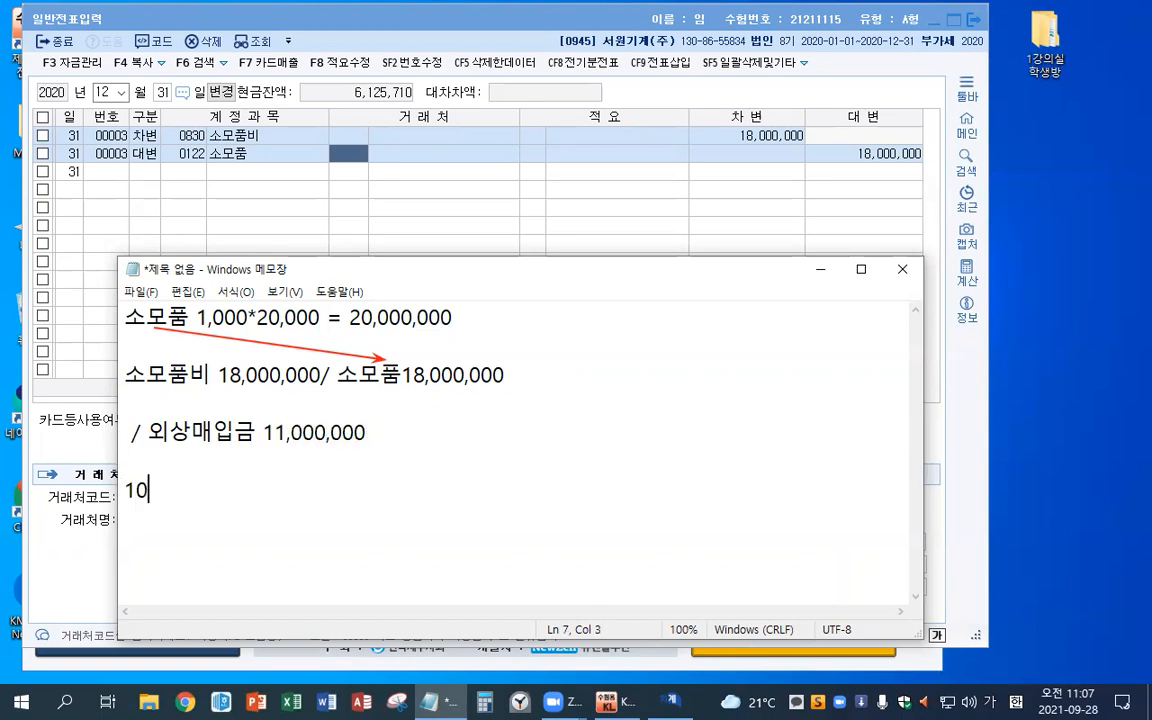
{"action": "type", "text": ",000*"}
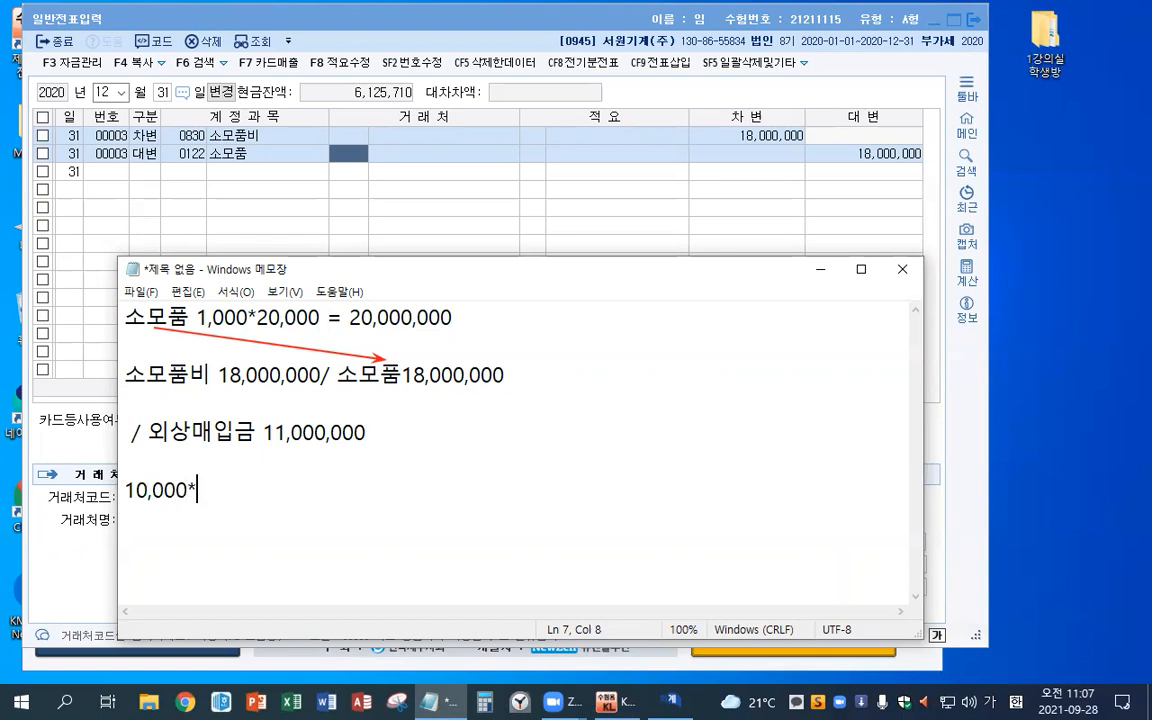
{"action": "type", "text": "1,000 = 1"}
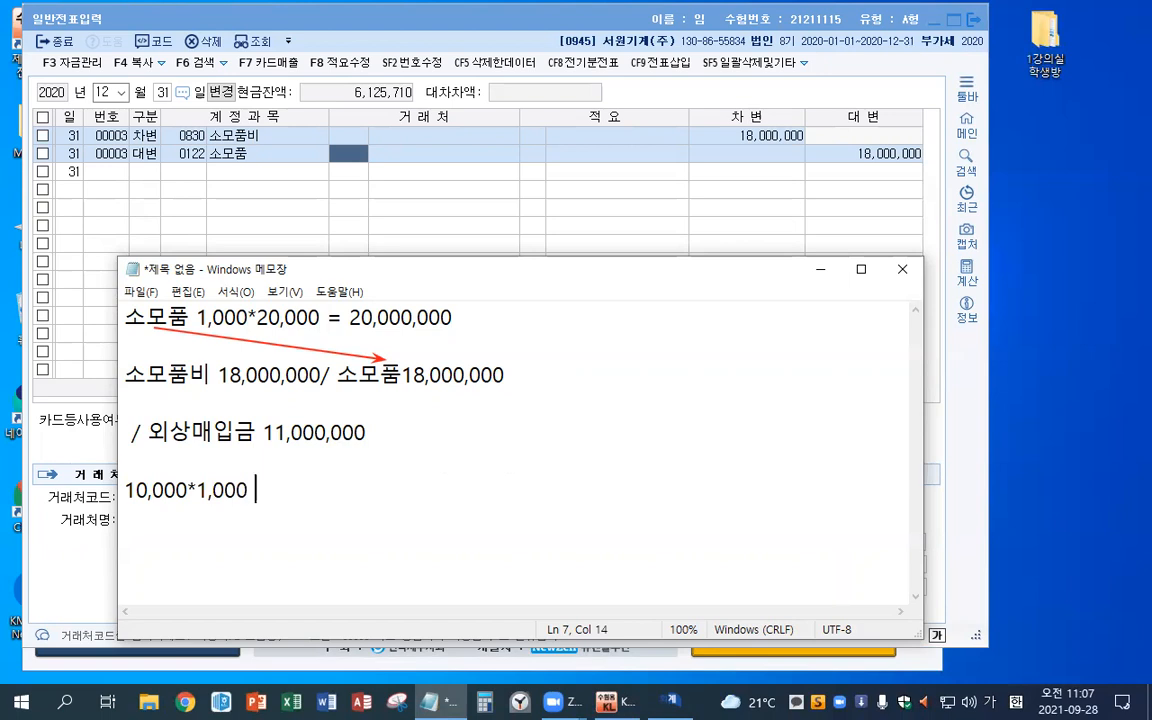
{"action": "type", "text": "0,000,000"}
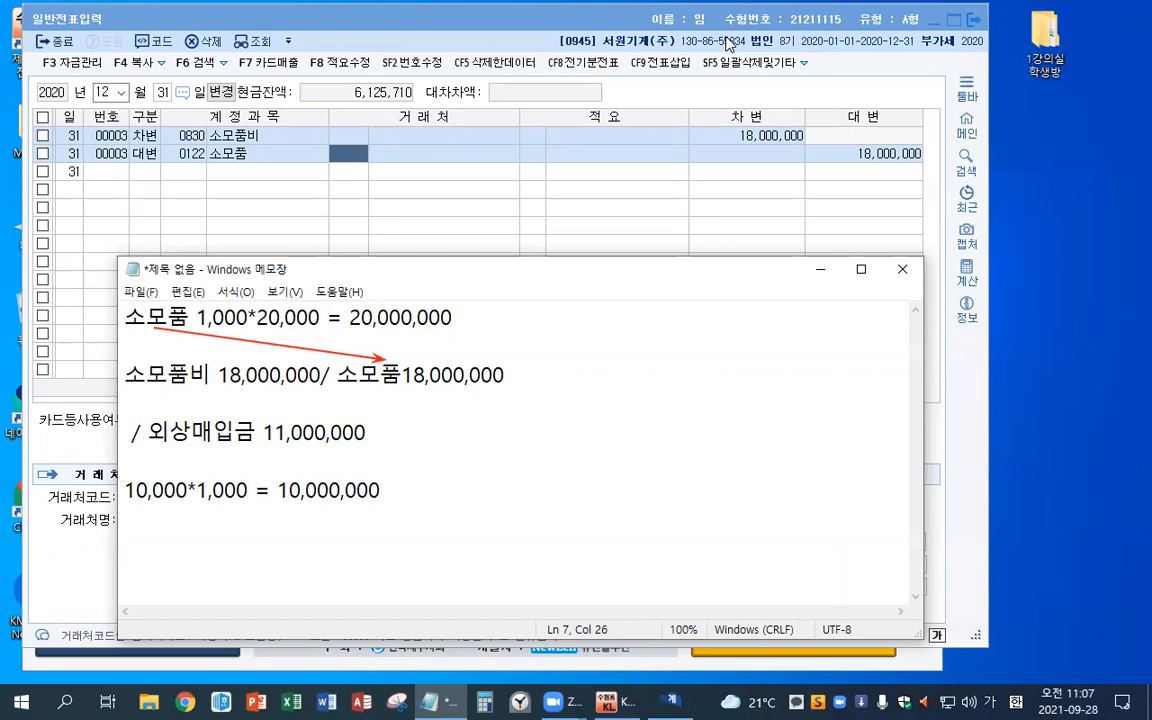
{"action": "left_click_drag", "start_coordinate": [318, 450], "coordinate": [318, 477]}
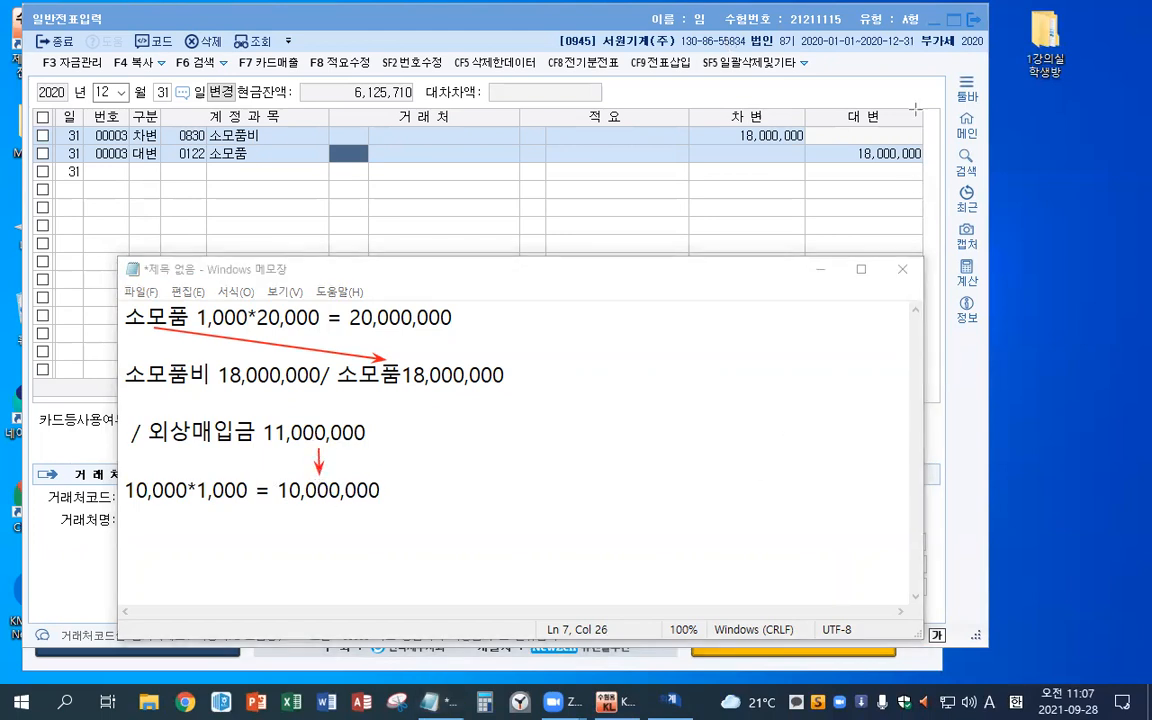
Write the journal line "외상매입금(피닉스)1,000,000 / 외화환산이익 1,000,000" below the calculation in the notes.
{"action": "left_click", "coordinate": [440, 510]}
{"action": "key", "text": "Return"}
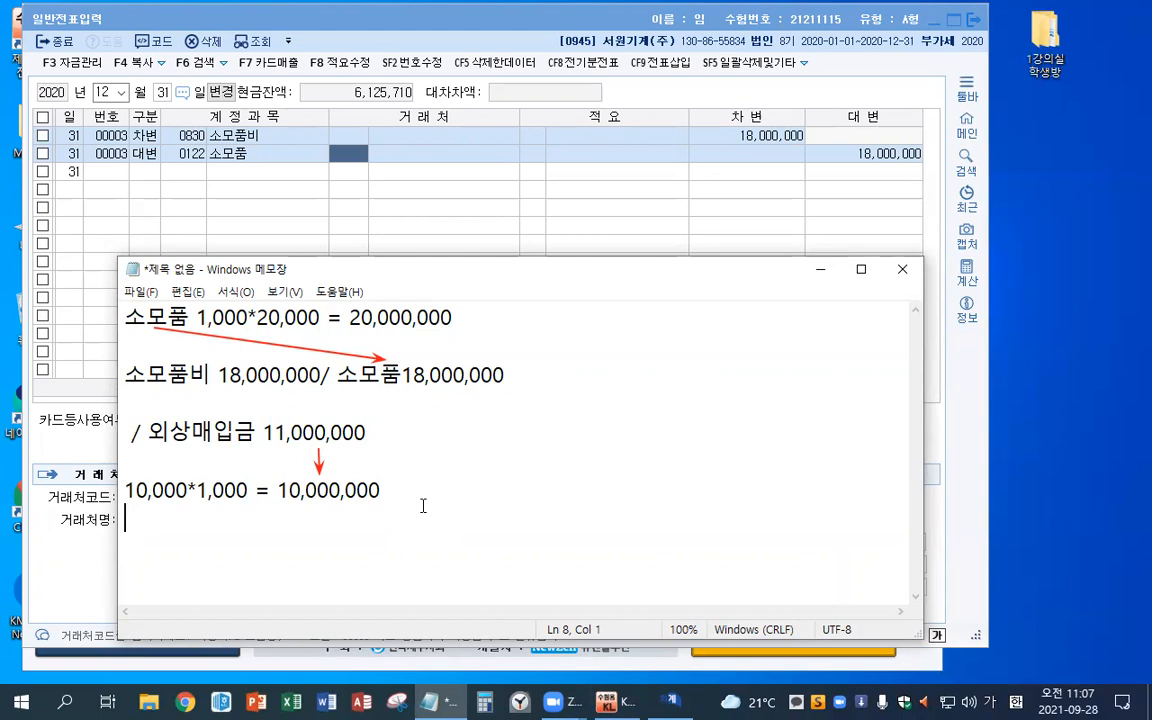
{"action": "key", "text": "Return"}
{"action": "type", "text": "외상매이"}
{"action": "type", "text": "입금("}
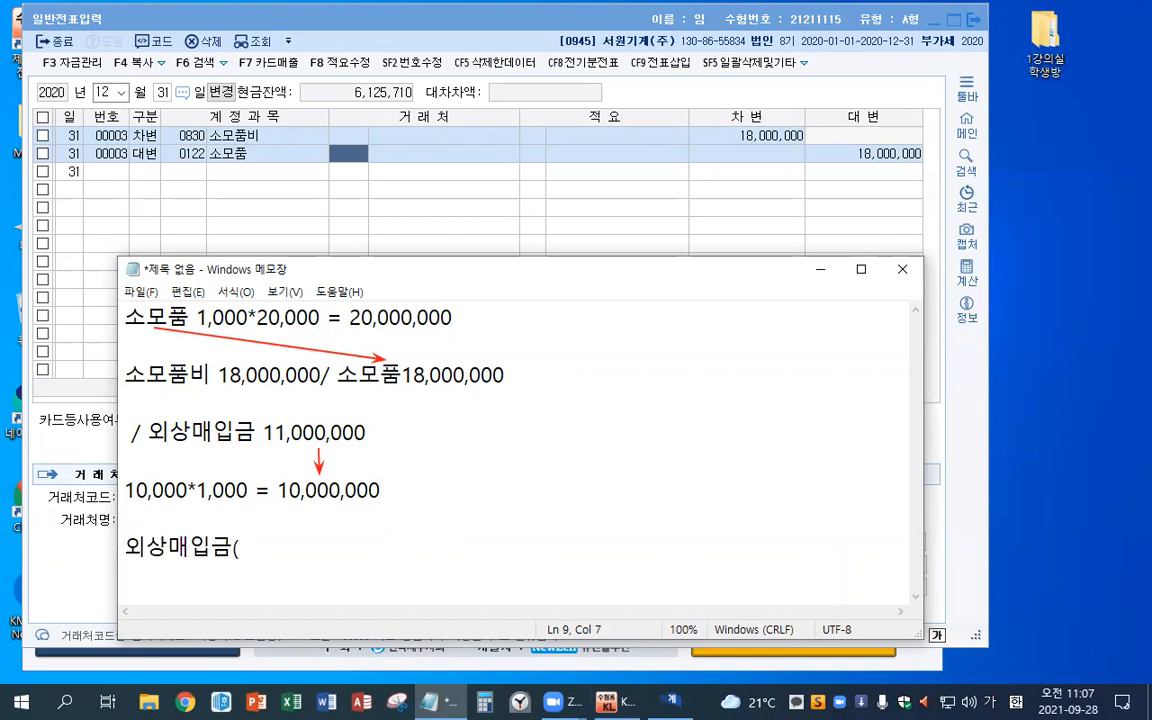
{"action": "type", "text": "피닉스)1,"}
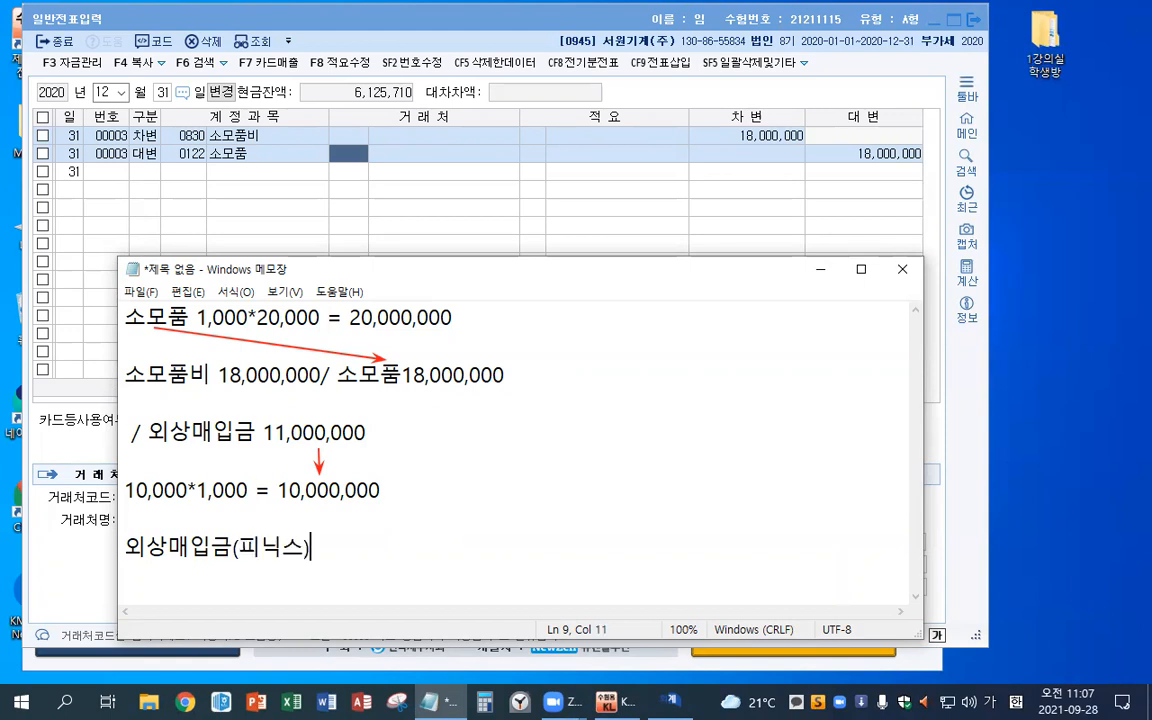
{"action": "type", "text": "000,"}
{"action": "key", "text": "BackSpace"}
{"action": "key", "text": "BackSpace"}
{"action": "type", "text": "0,0"}
{"action": "key", "text": "End"}
{"action": "type", "text": "00 /"}
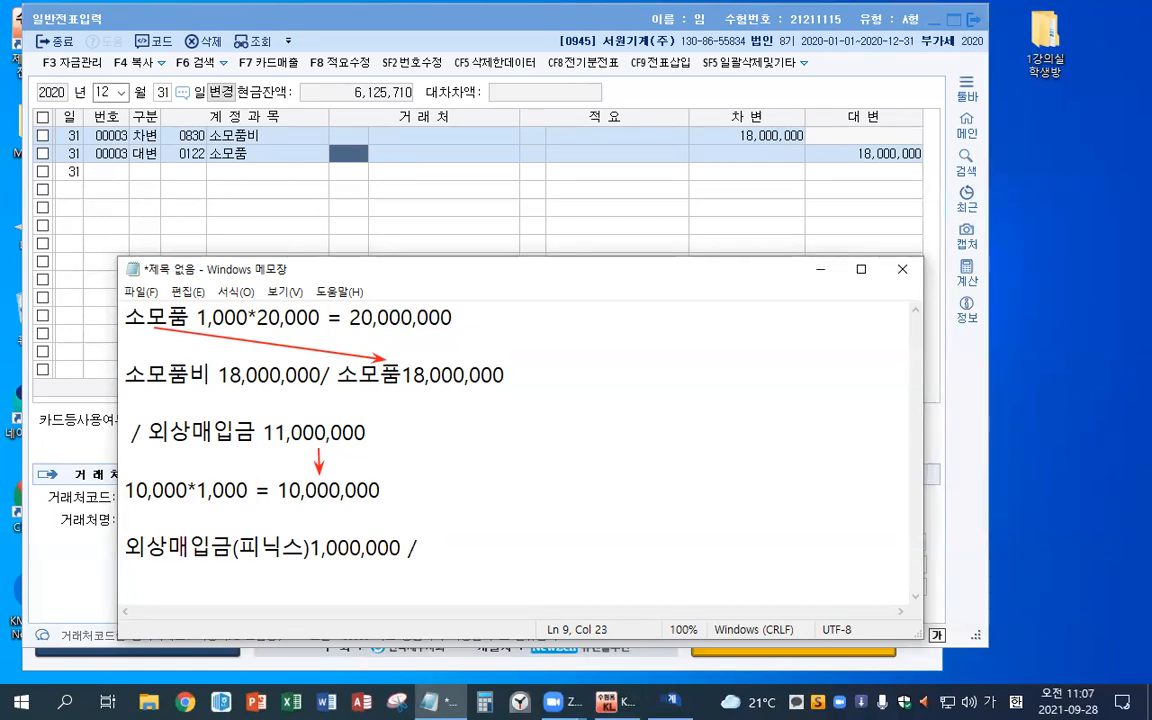
{"action": "type", "text": " 외화환산이ㄱ 1,000,000"}
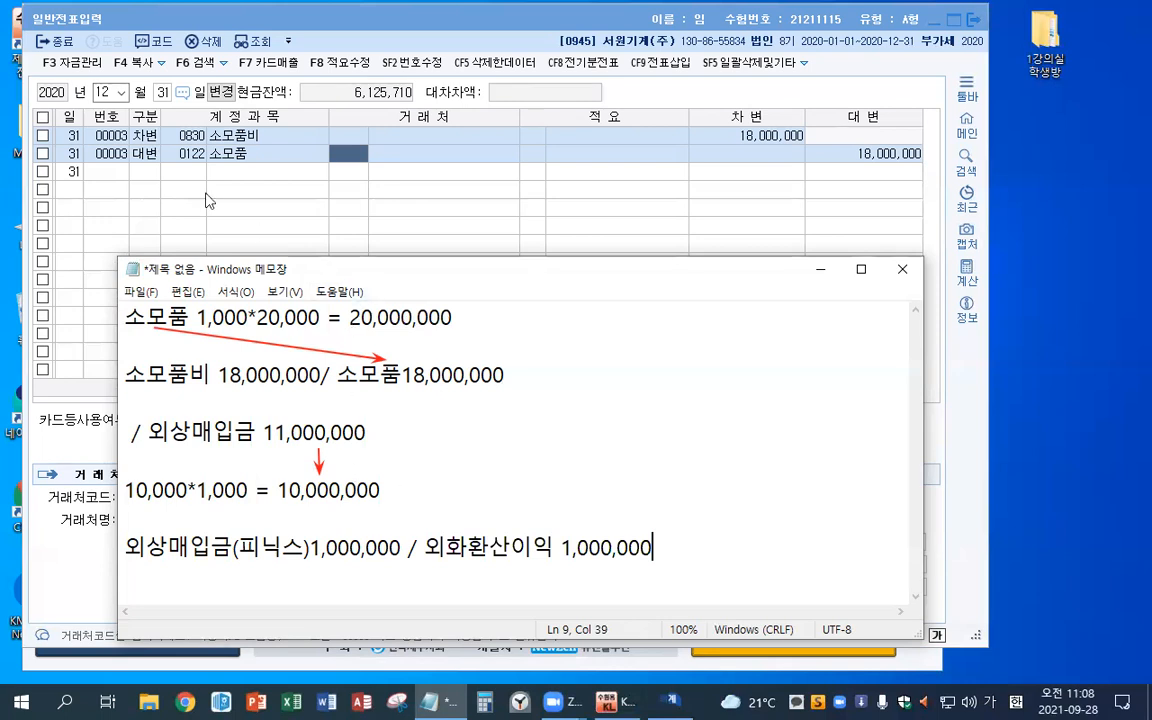
Start a new December 31 voucher line in 일반전표입력 with 외상매입금 (0251) as the debit account.
{"action": "left_click", "coordinate": [143, 180]}
{"action": "type", "text": "3"}
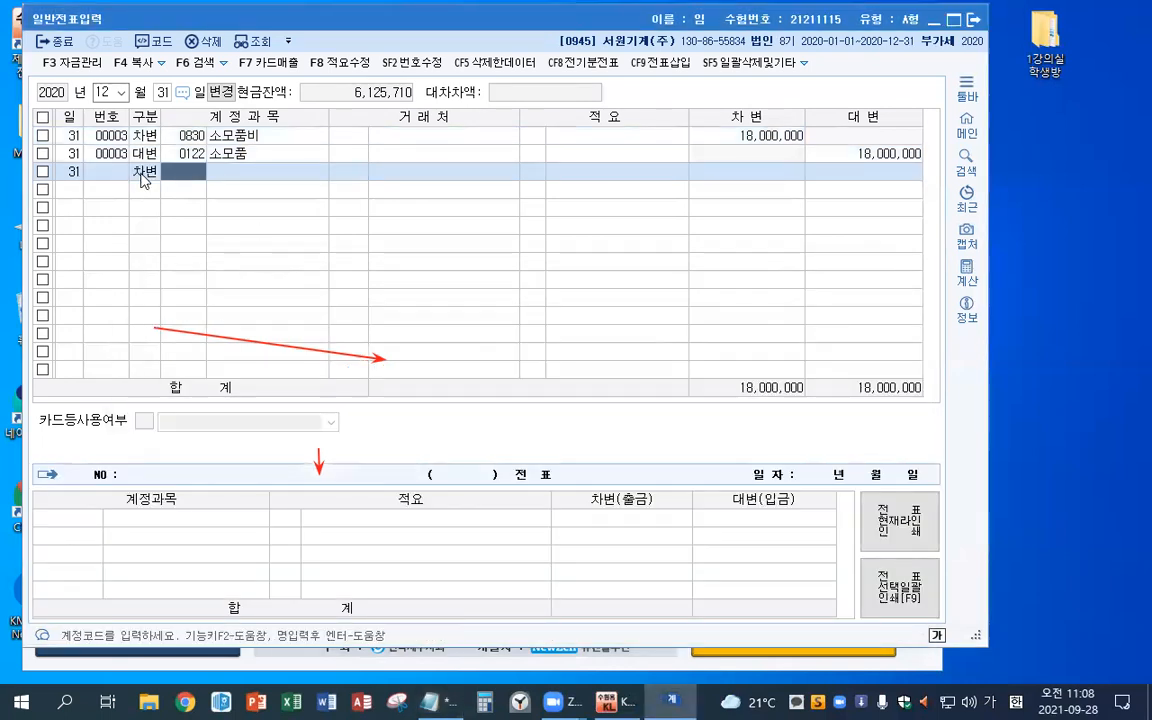
{"action": "type", "text": "외상"}
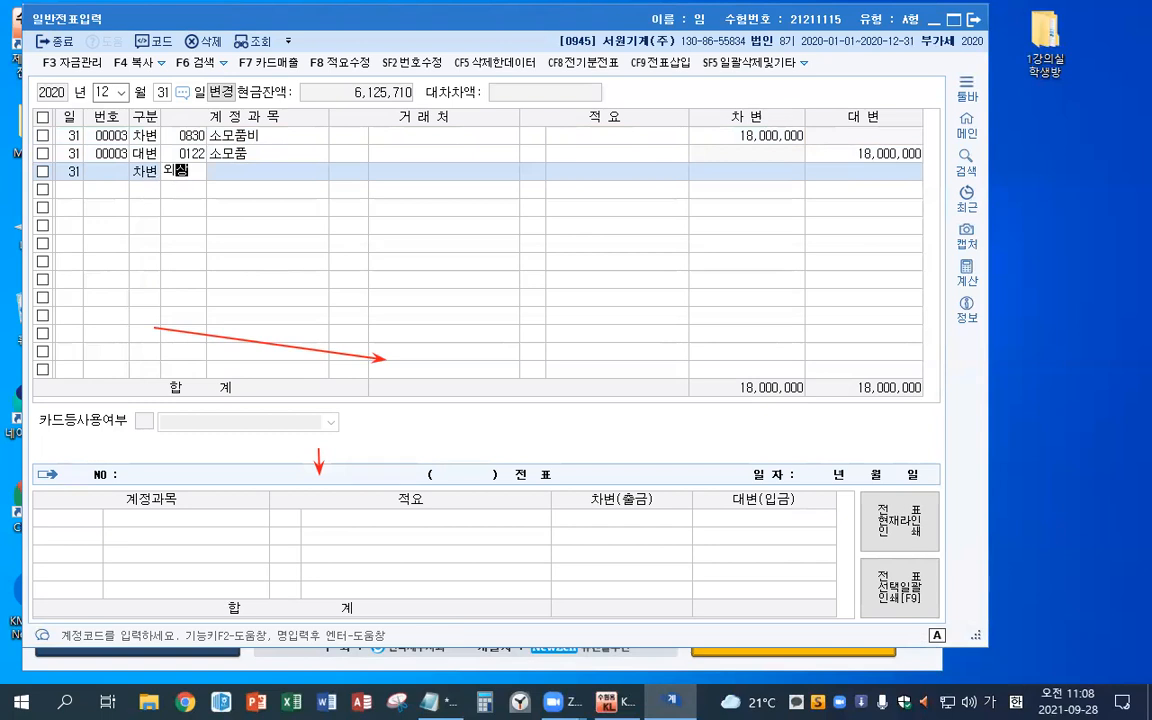
{"action": "key", "text": "Return"}
{"action": "key", "text": "Down"}
{"action": "key", "text": "Down"}
{"action": "key", "text": "Down"}
{"action": "key", "text": "Down"}
{"action": "key", "text": "Down"}
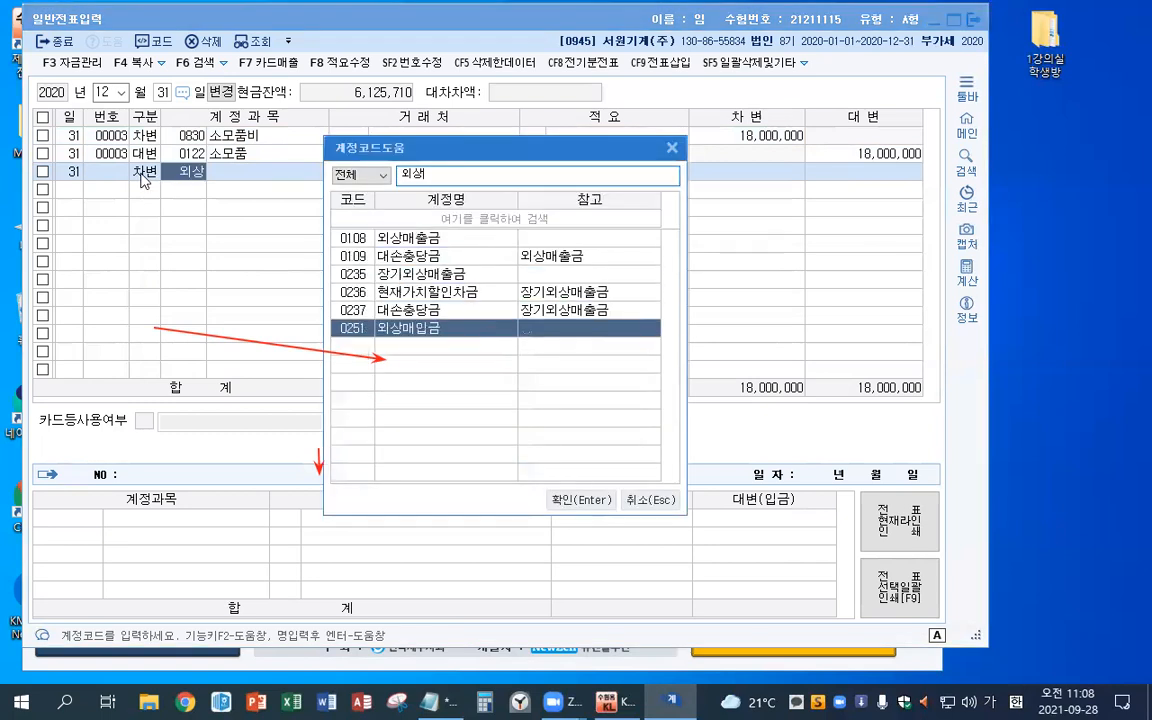
{"action": "key", "text": "Return"}
Set the 외상매입금 line's 거래처 to 피닉스상사 and its debit amount to 1,000,000.
{"action": "type", "text": "피닉"}
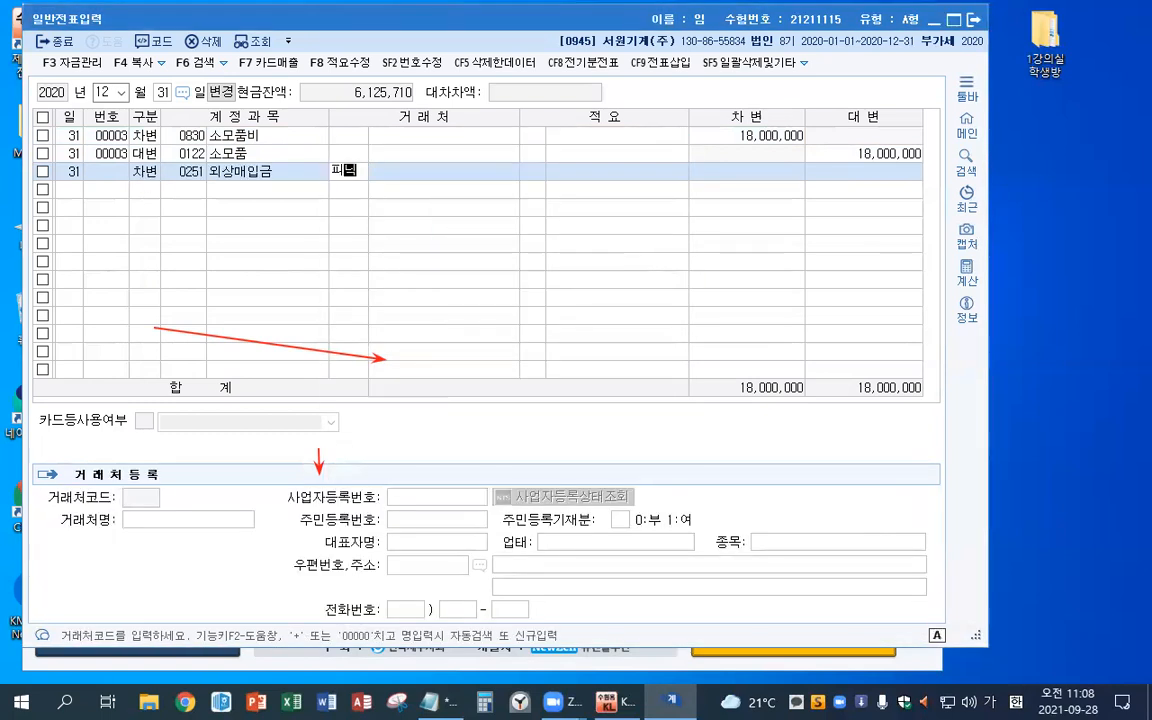
{"action": "key", "text": "Return"}
{"action": "key", "text": "Return"}
{"action": "type", "text": "1000000"}
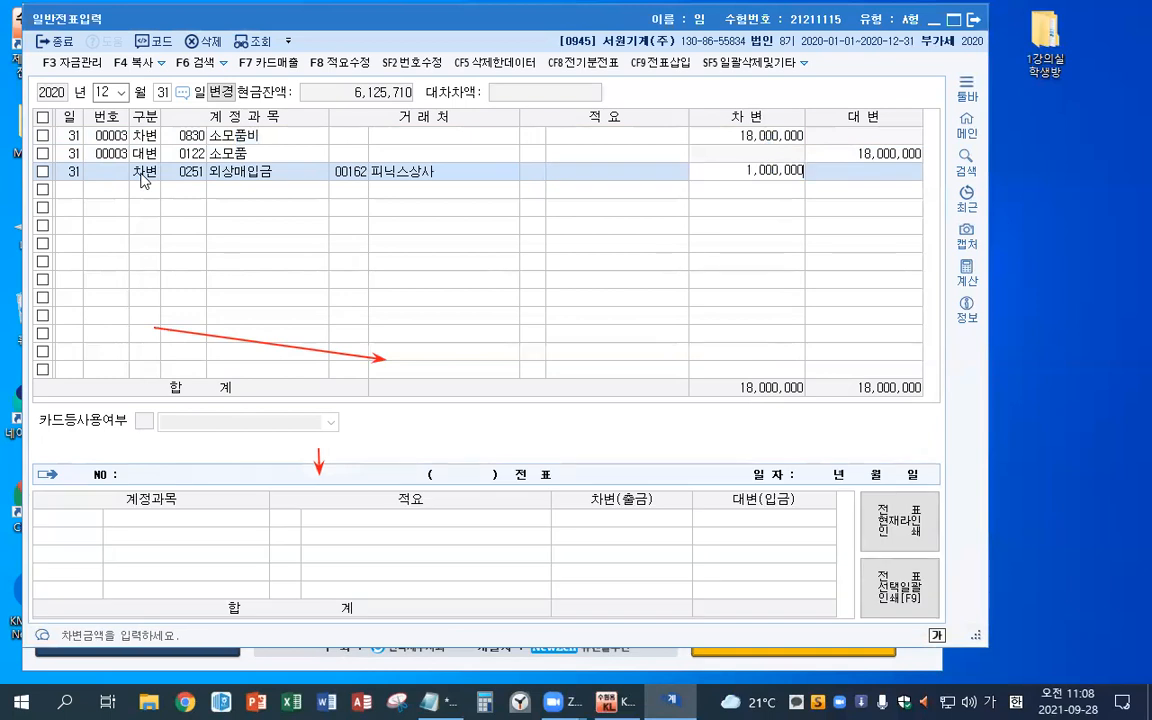
Complete the voucher with a credit of 1,000,000 to 외화환산이익 (0910).
{"action": "key", "text": "Return"}
{"action": "type", "text": "외화"}
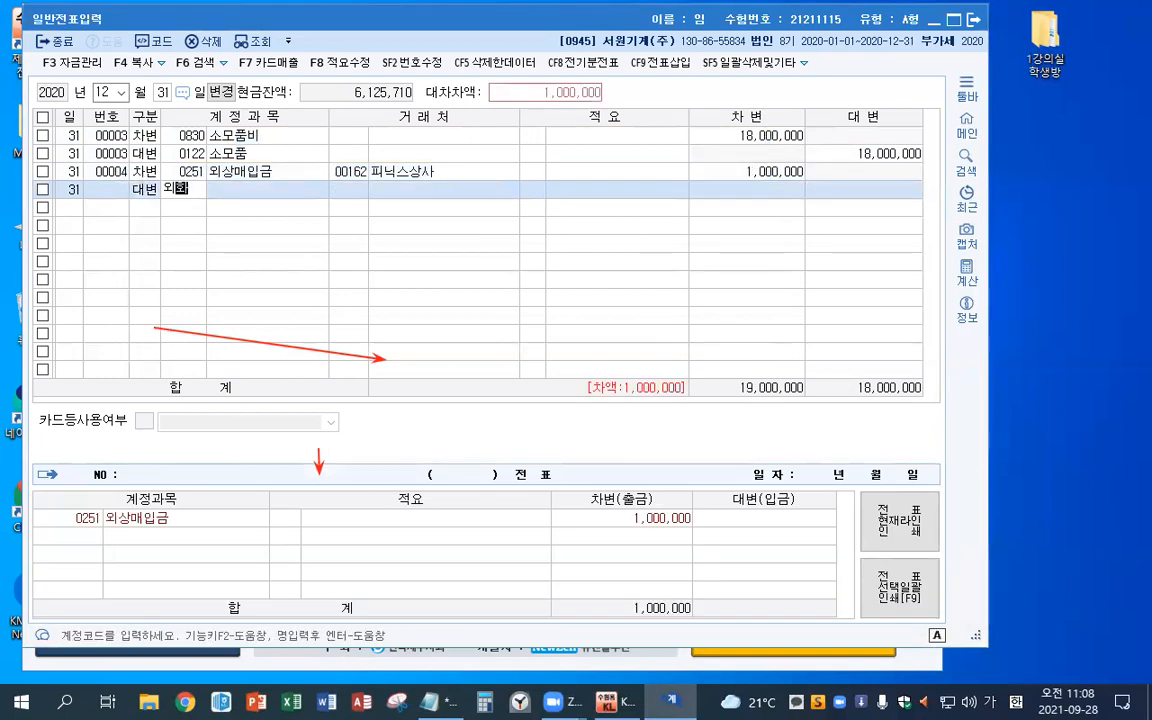
{"action": "key", "text": "Return"}
{"action": "key", "text": "Down"}
{"action": "key", "text": "Return"}
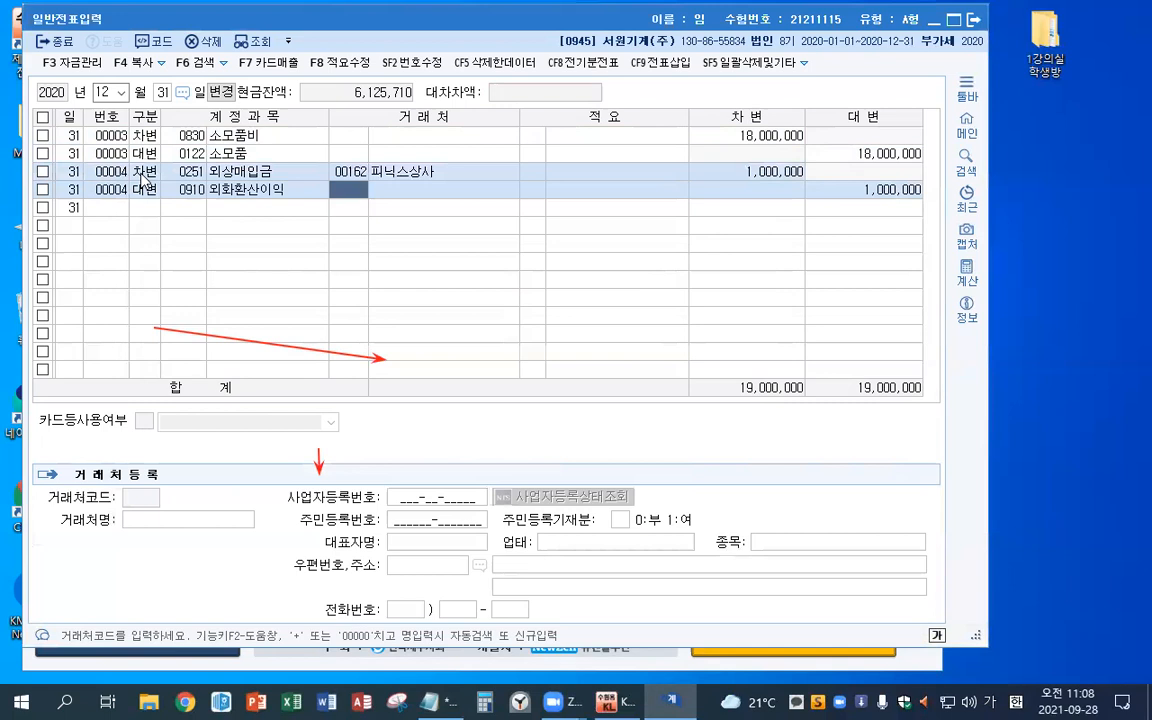
{"action": "key", "text": "Return"}
{"action": "key", "text": "Return"}
{"action": "key", "text": "Return"}
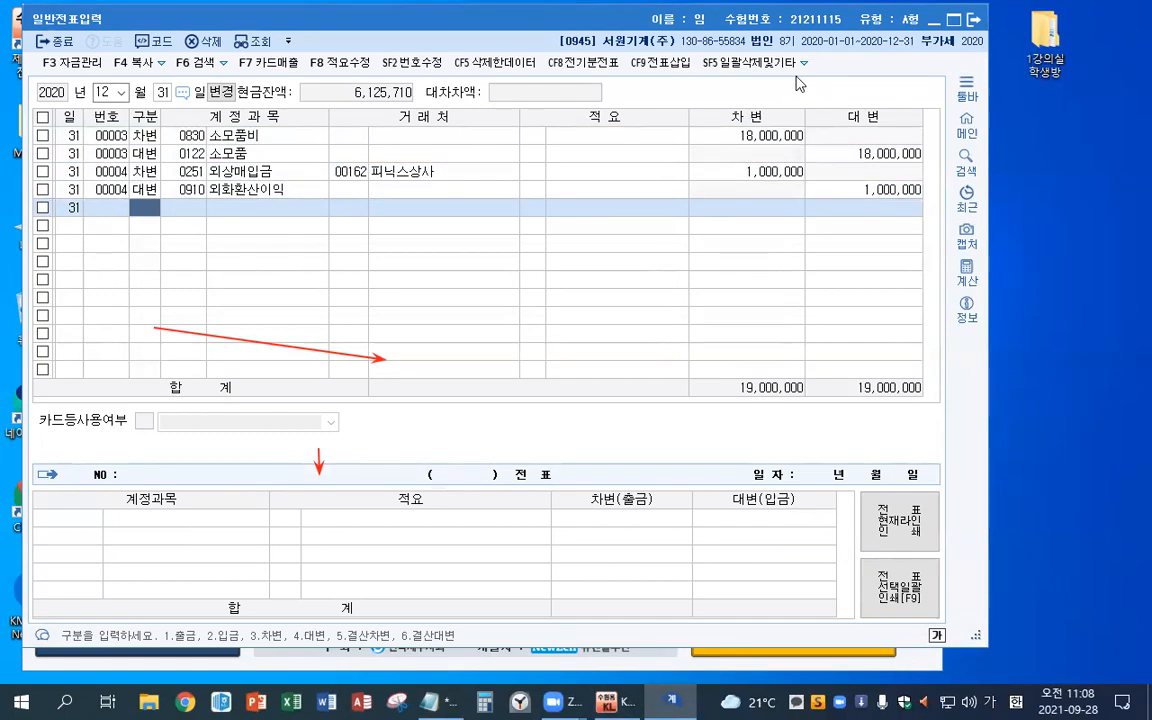
Clear the red arrows from the screen and close both 일반전표입력 and the notes without saving the notes.
{"action": "left_click", "coordinate": [847, 90]}
{"action": "left_click", "coordinate": [149, 241]}
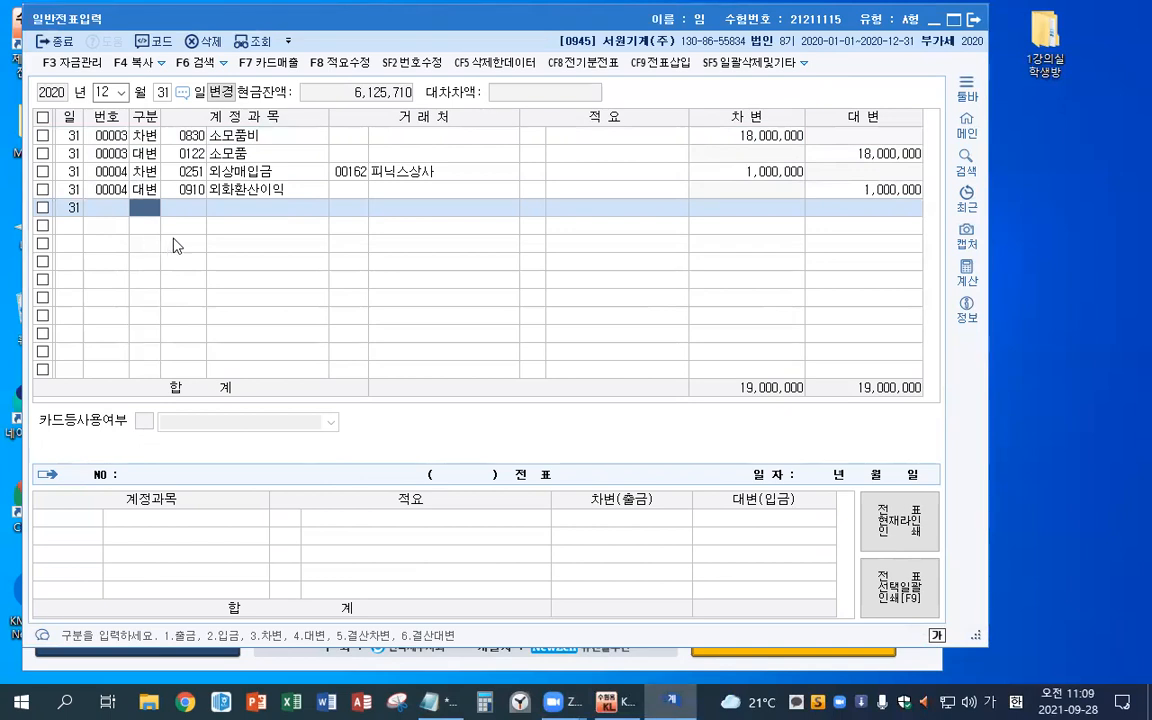
{"action": "key", "text": "Escape"}
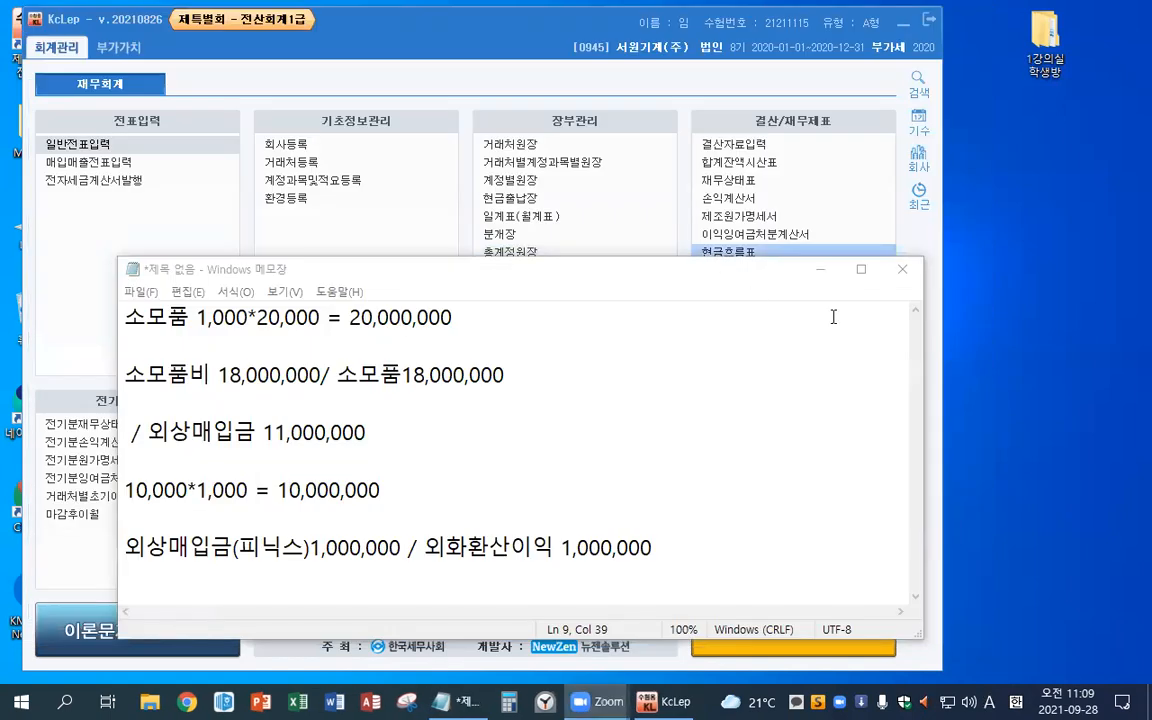
{"action": "left_click", "coordinate": [899, 271]}
{"action": "left_click", "coordinate": [596, 352]}
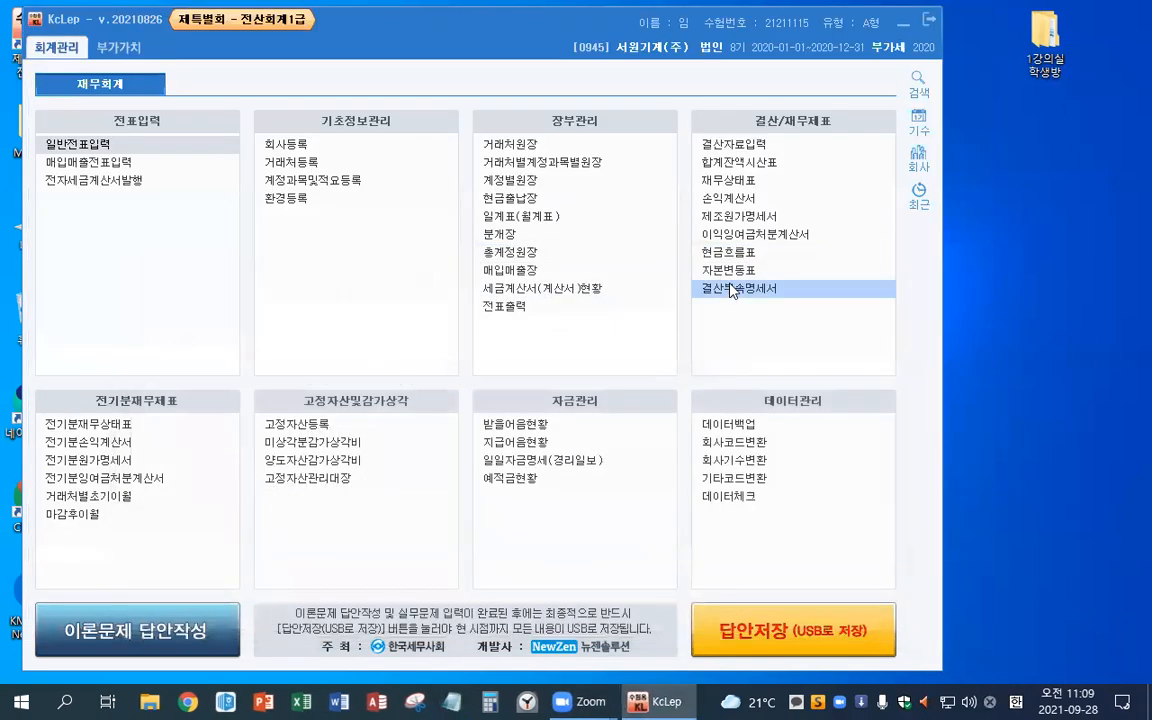
Open 결산자료입력 and load the period from January to December 2020.
{"action": "left_click", "coordinate": [760, 146]}
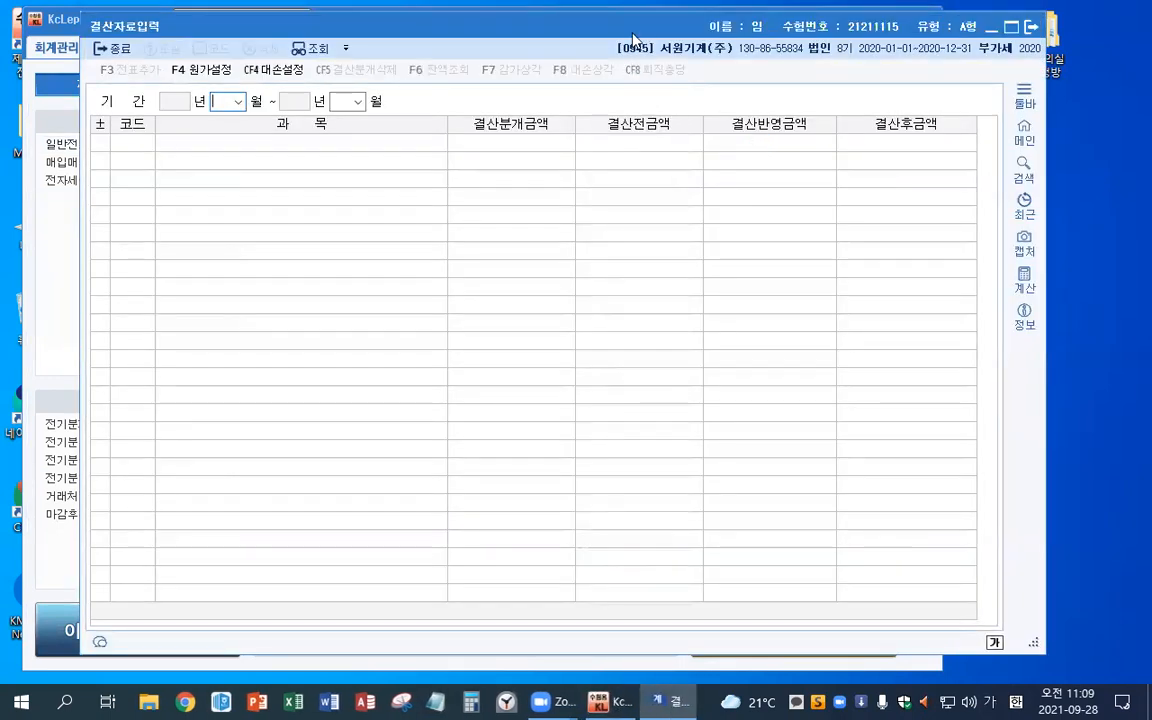
{"action": "left_click_drag", "start_coordinate": [632, 38], "coordinate": [575, 38]}
{"action": "type", "text": "01"}
{"action": "key", "text": "Return"}
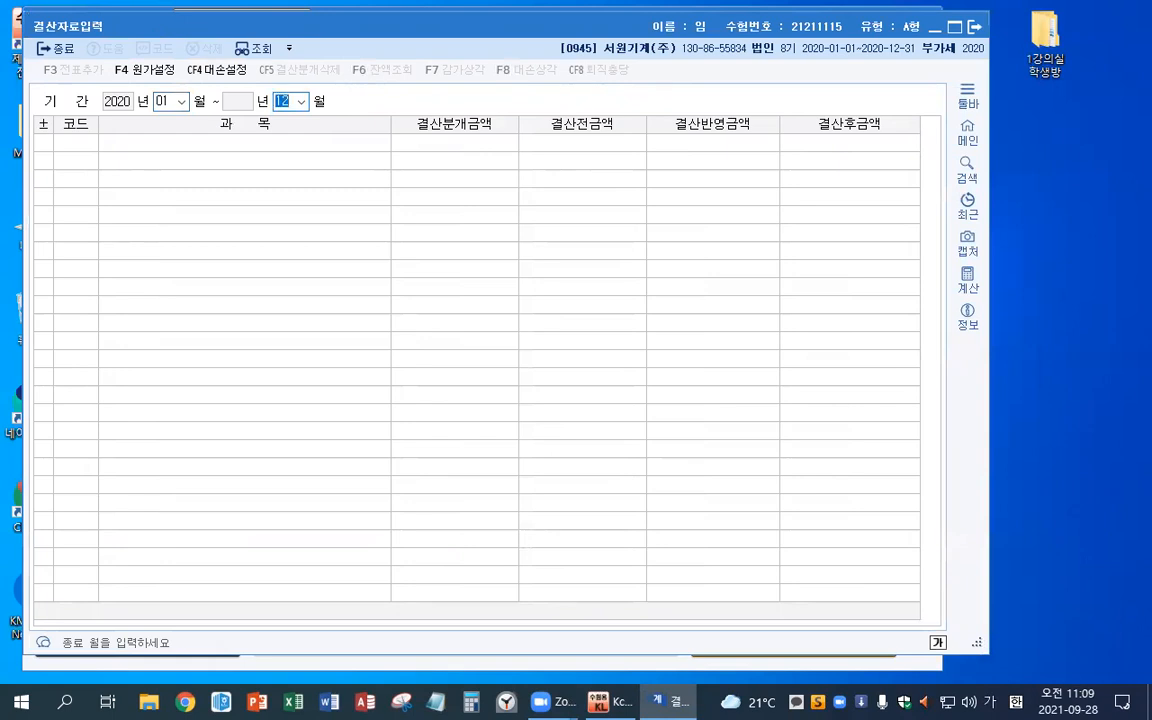
{"action": "key", "text": "Return"}
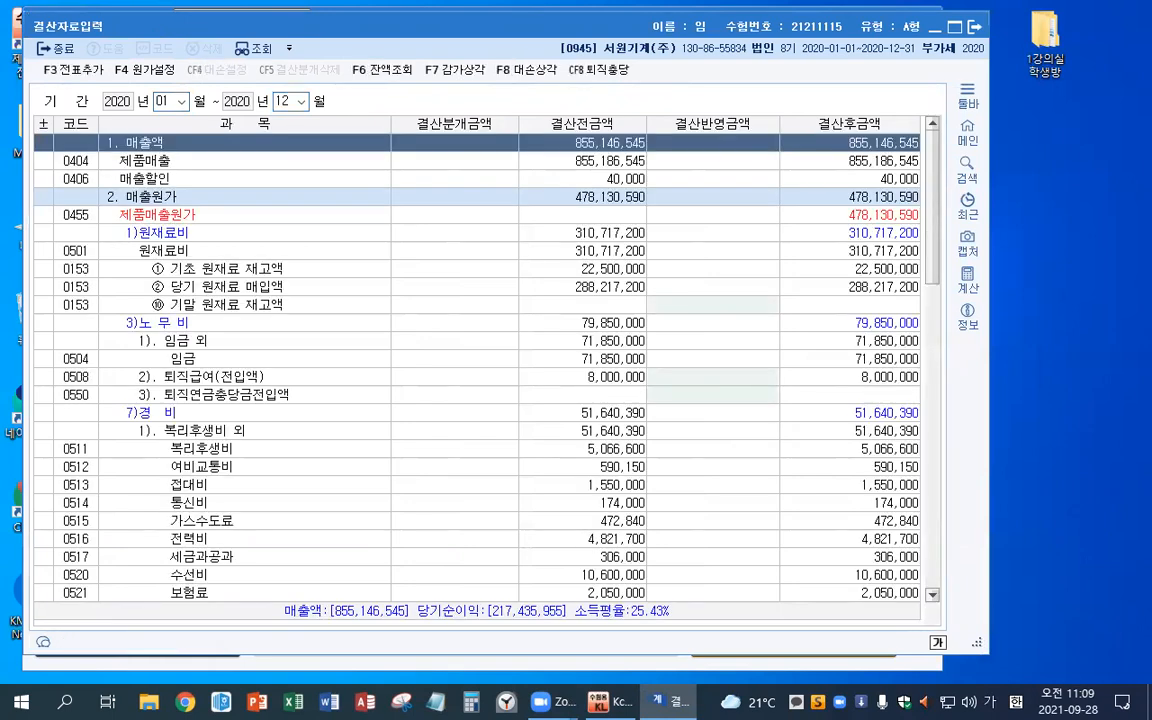
Enter 4,300,000 as the 결산반영금액 of 기말 원재료 재고액 (0153).
{"action": "left_click", "coordinate": [176, 307]}
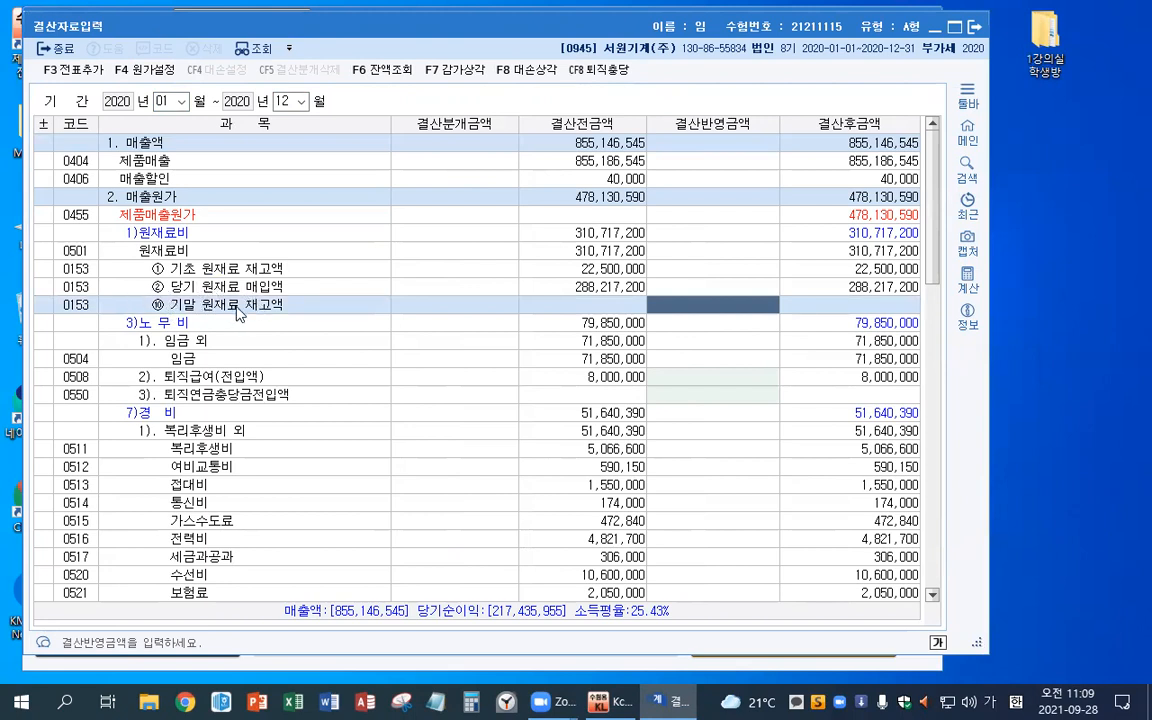
{"action": "type", "text": "4300000"}
{"action": "key", "text": "Return"}
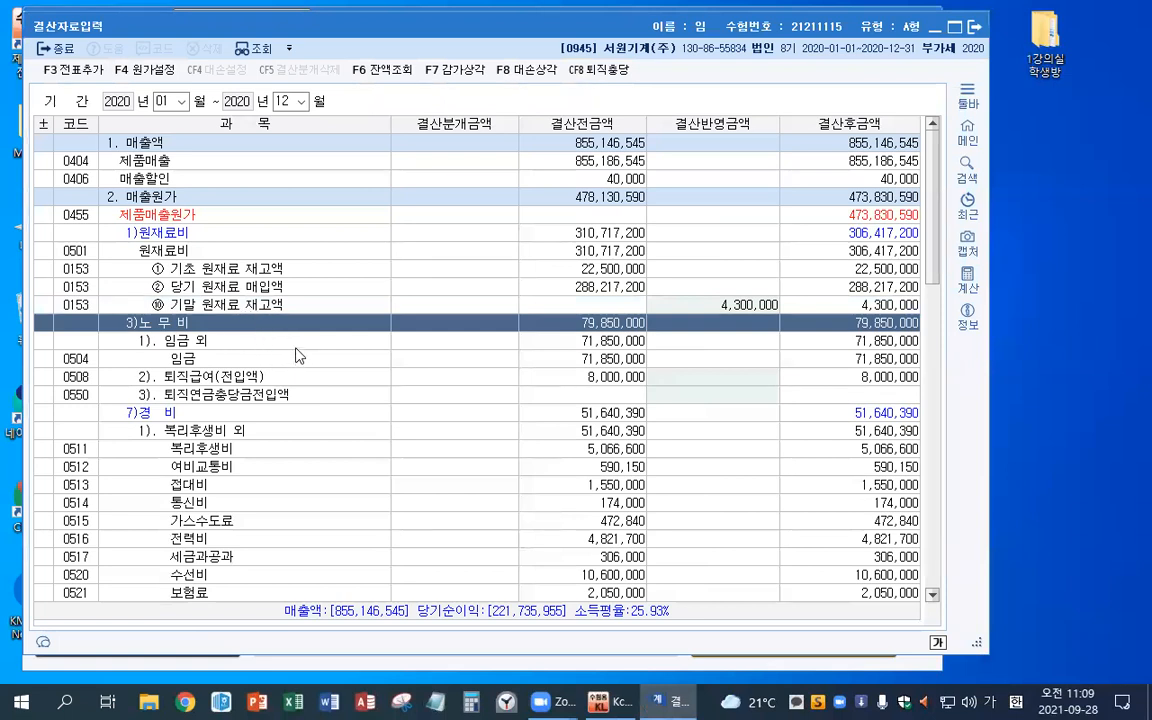
Enter 결산반영금액 of 3,800,000 for 기말 재공품 재고액 (0169) and 12,000,000 for 기말 제품 재고액 (0150).
{"action": "scroll", "coordinate": [300, 360], "scroll_direction": "down", "scroll_amount": 8}
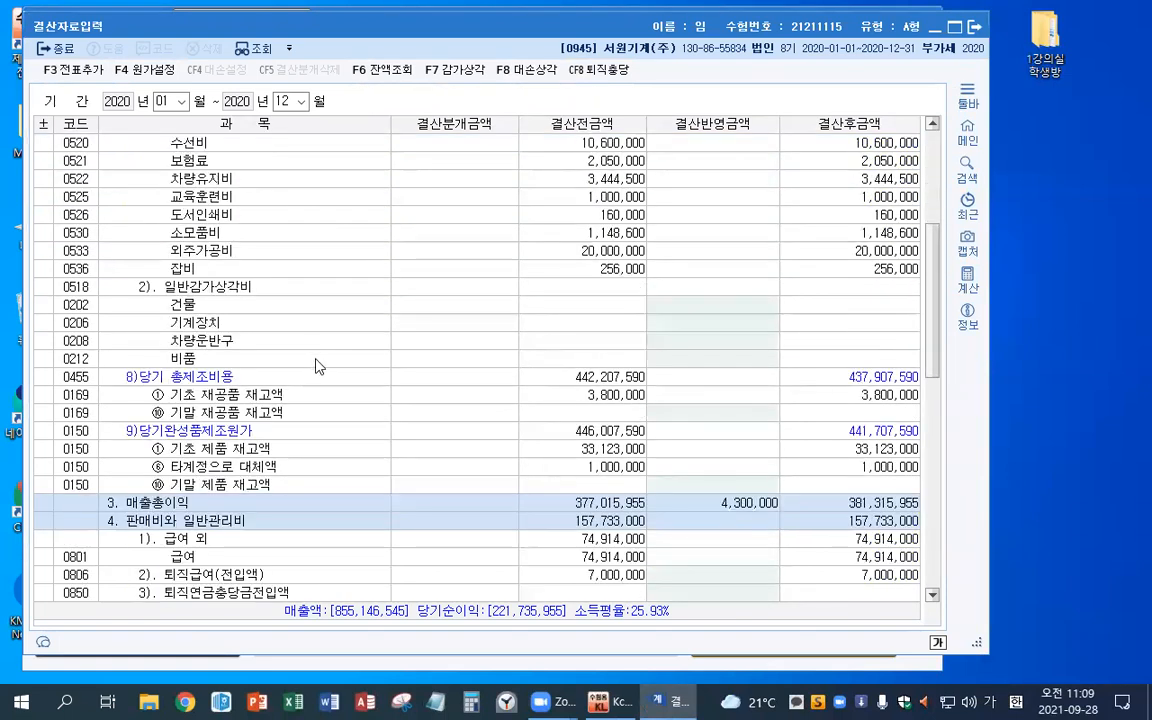
{"action": "scroll", "coordinate": [316, 367], "scroll_direction": "down", "scroll_amount": 4}
{"action": "left_click", "coordinate": [290, 286]}
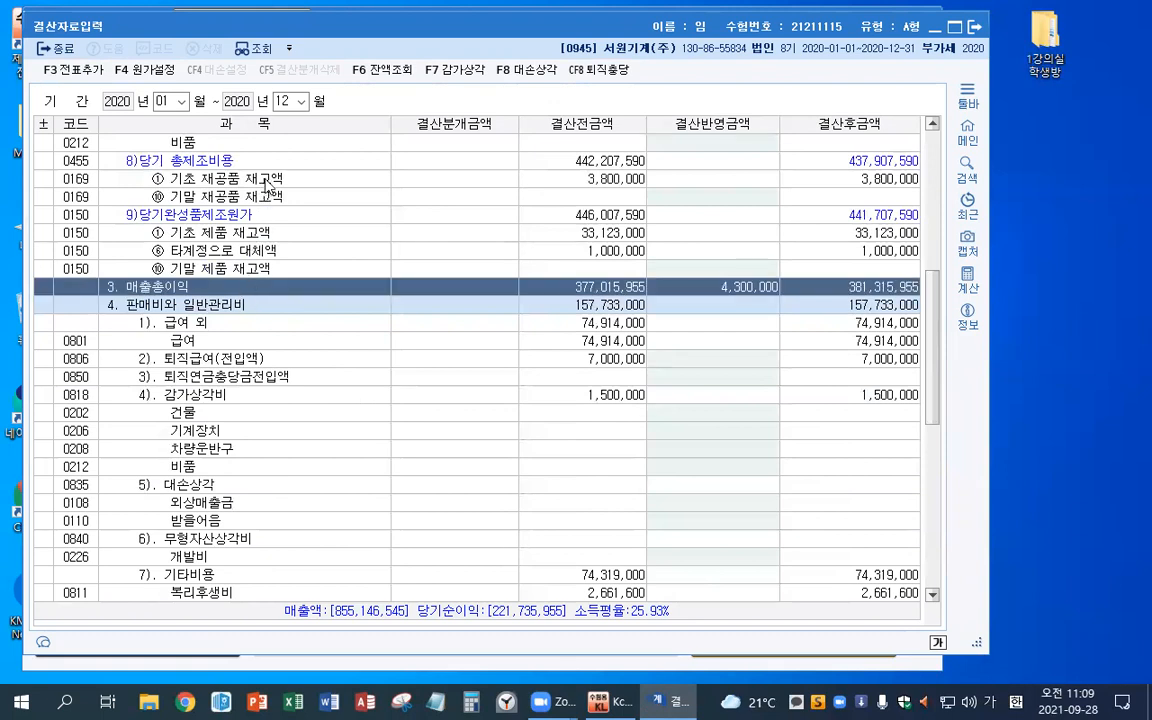
{"action": "left_click", "coordinate": [266, 181]}
{"action": "left_click", "coordinate": [621, 197]}
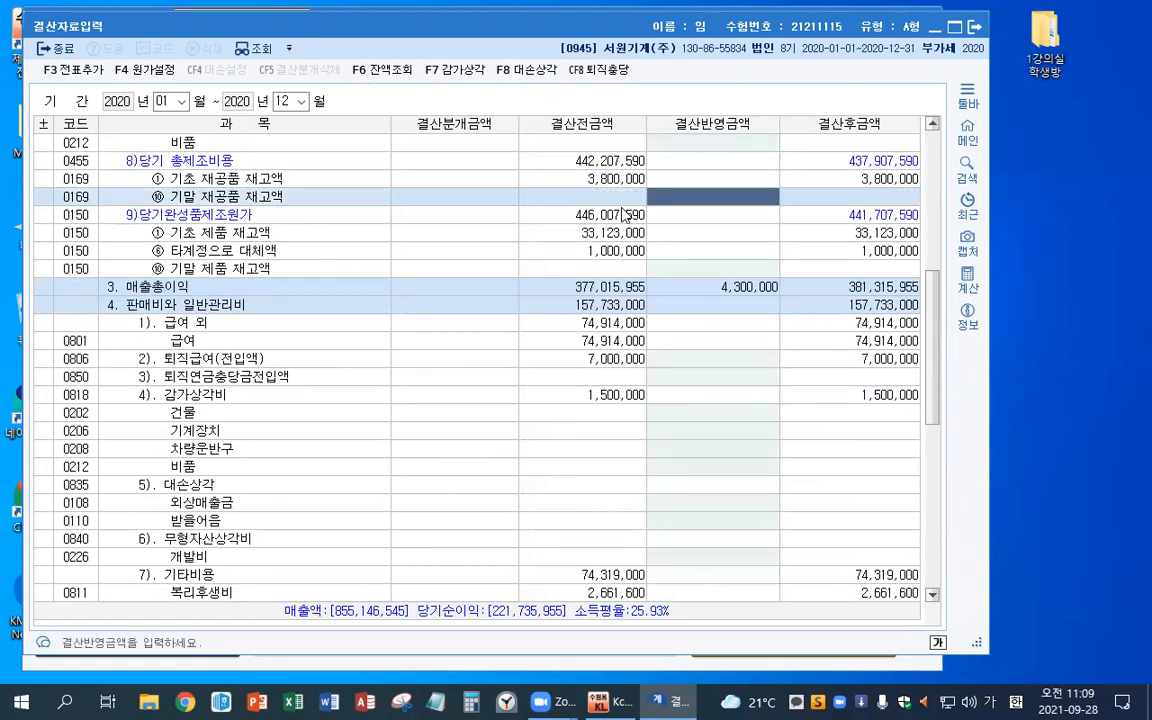
{"action": "type", "text": "3800000"}
{"action": "key", "text": "Return"}
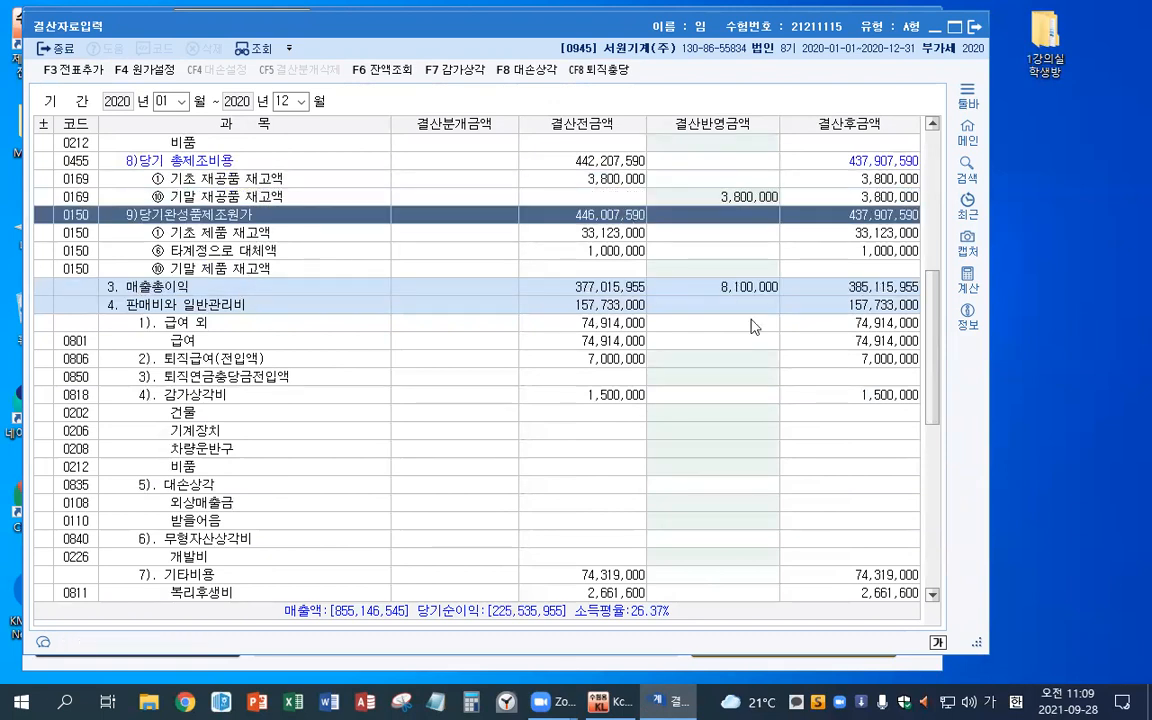
{"action": "type", "text": "12,000,000"}
{"action": "key", "text": "Return"}
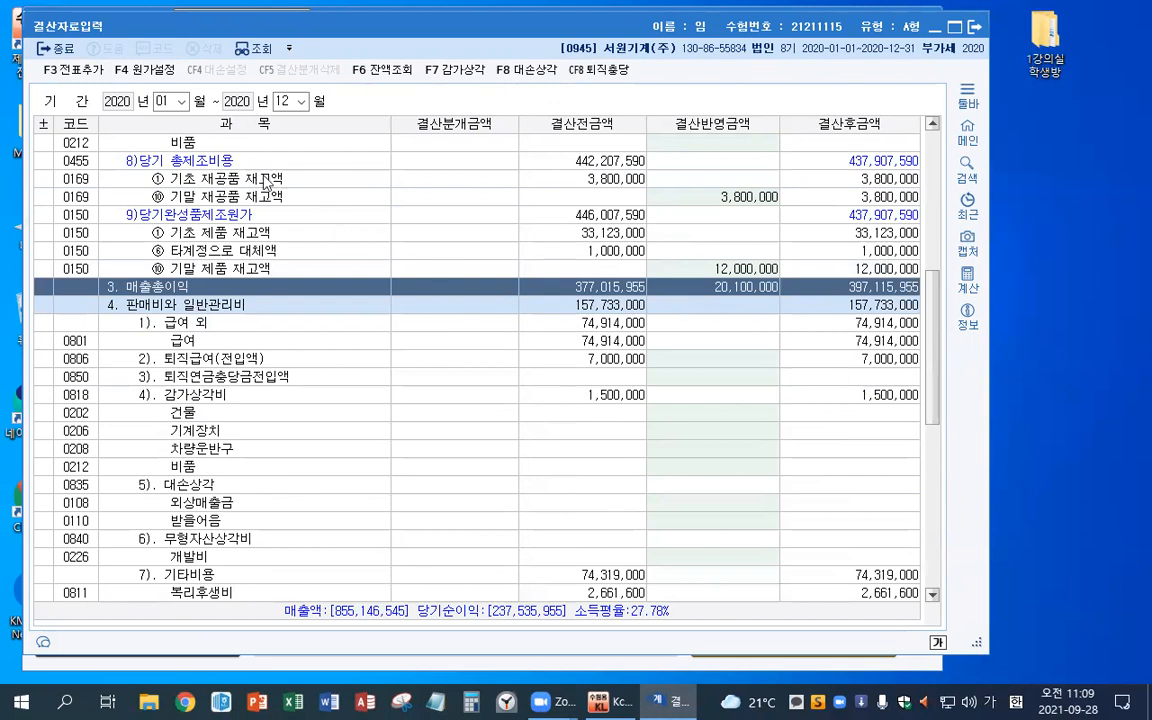
Add the closing entries to the general vouchers and close 결산자료입력.
{"action": "left_click", "coordinate": [78, 69]}
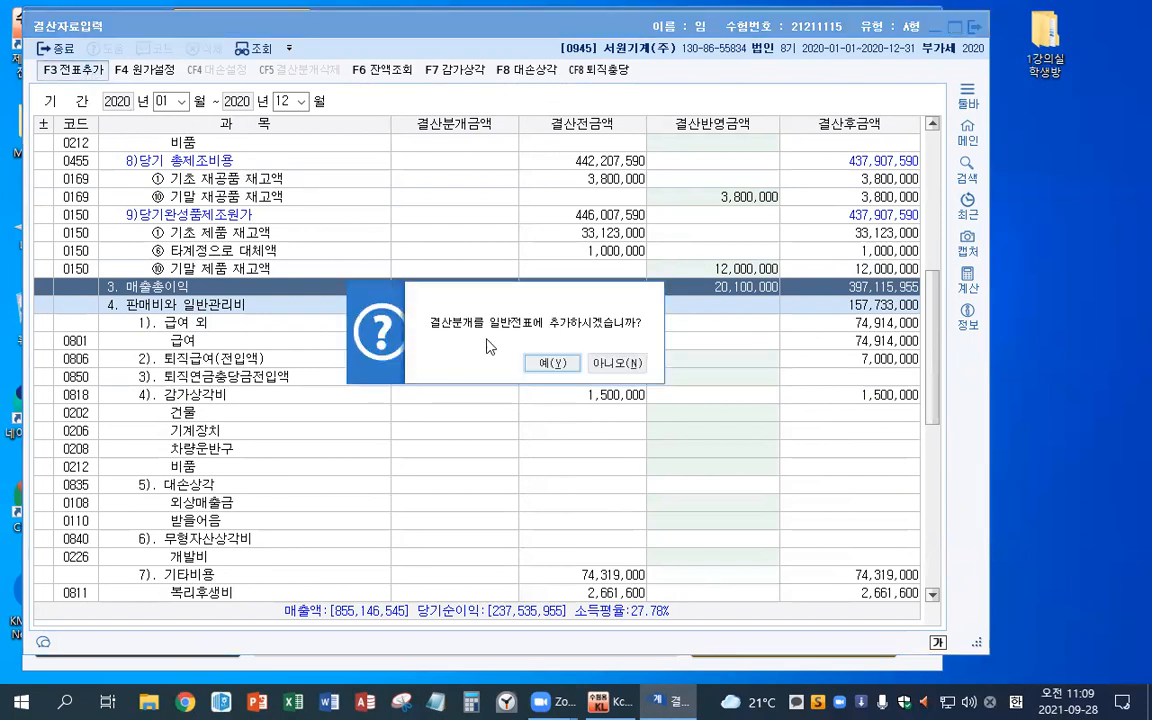
{"action": "left_click", "coordinate": [535, 365]}
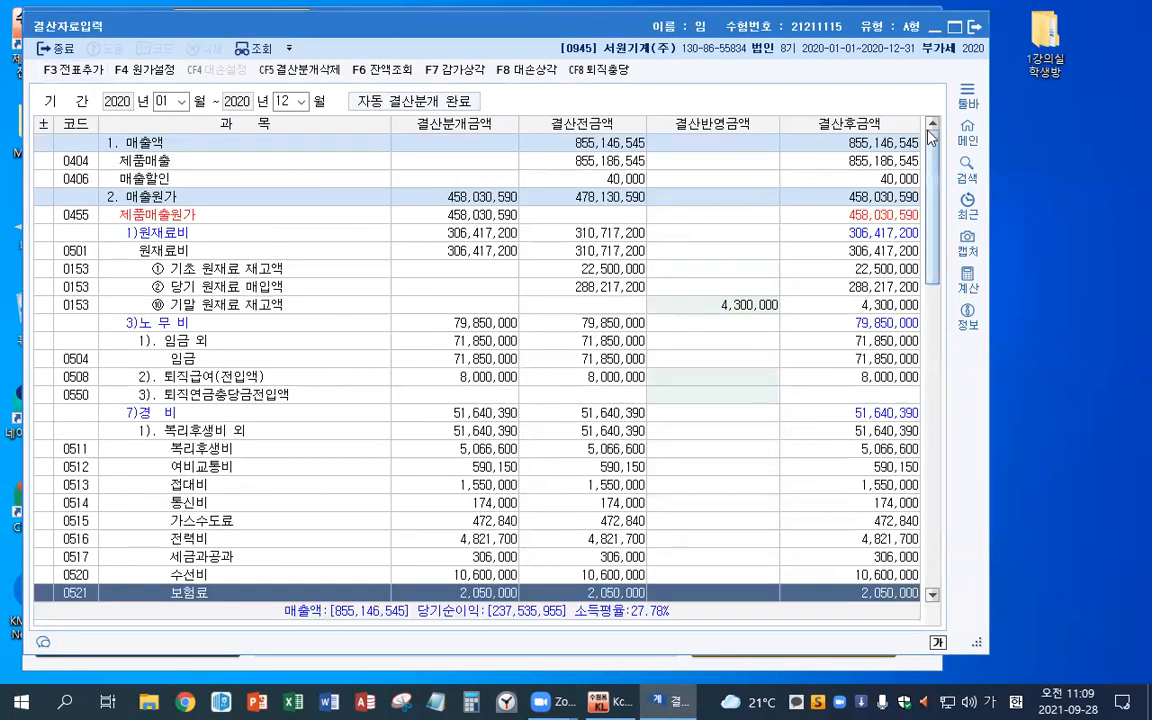
{"action": "left_click", "coordinate": [975, 26]}
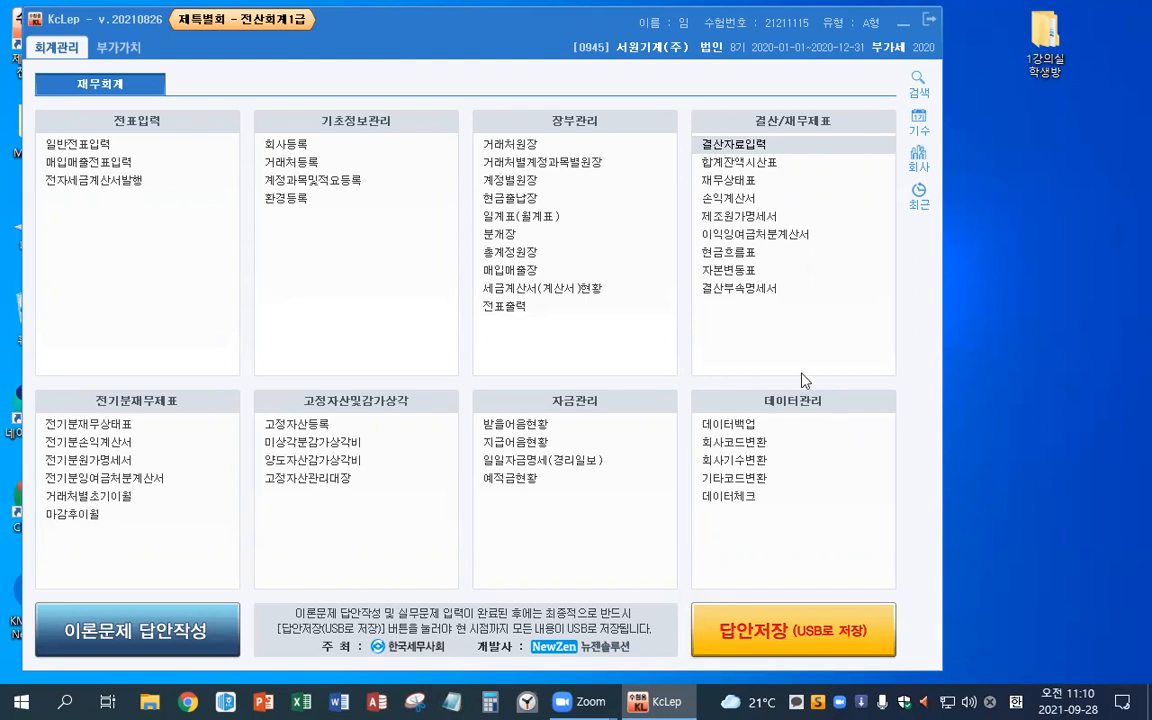
Open 총계정원장 and look up 외주가공비 (0533) for January 1 to June 30, 2020.
{"action": "left_click", "coordinate": [557, 257]}
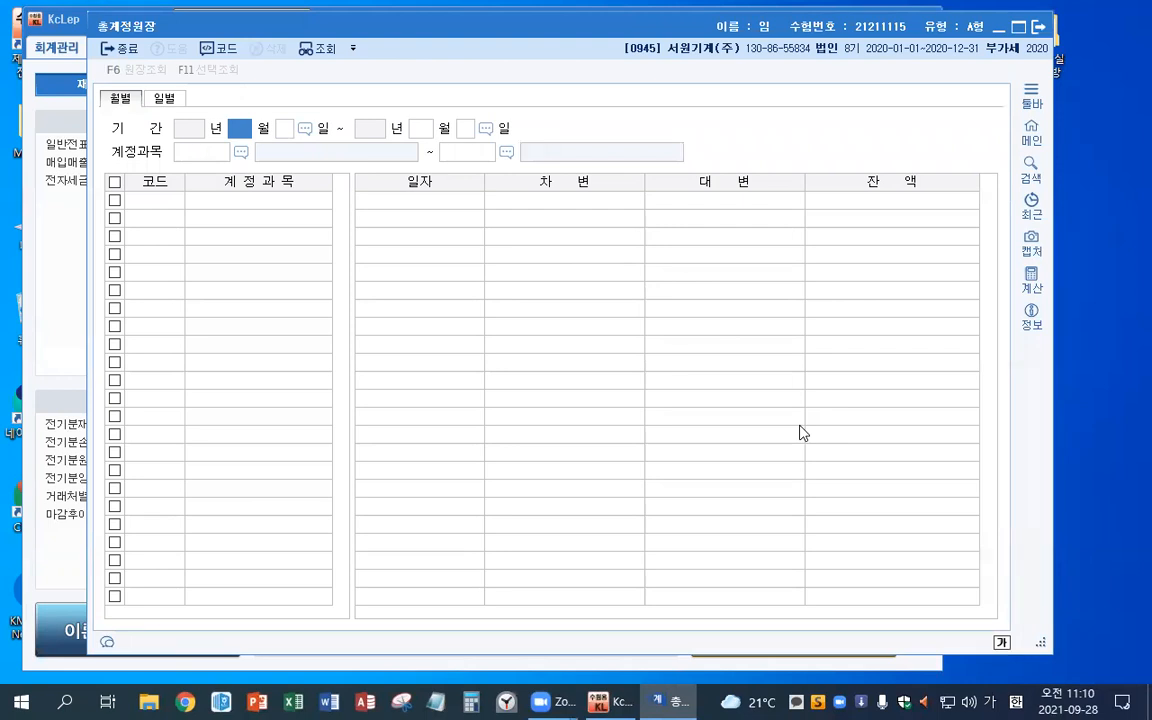
{"action": "type", "text": "1"}
{"action": "key", "text": "Return"}
{"action": "key", "text": "Return"}
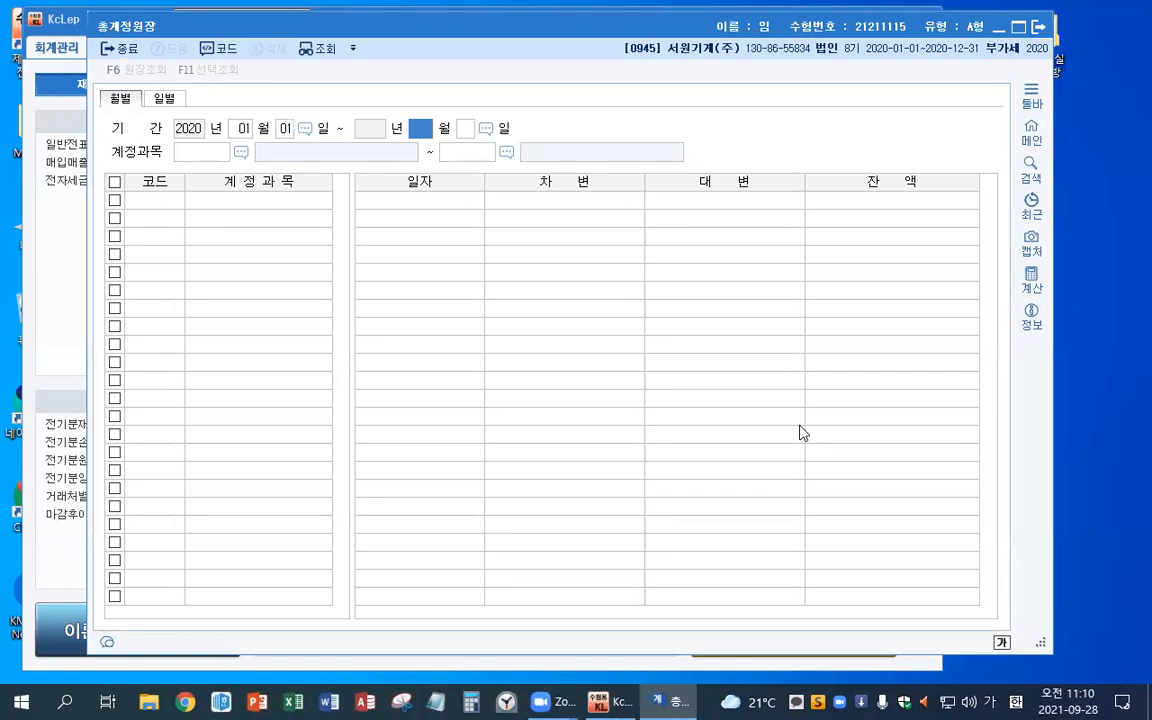
{"action": "type", "text": "6"}
{"action": "key", "text": "Return"}
{"action": "key", "text": "Return"}
{"action": "key", "text": "F2"}
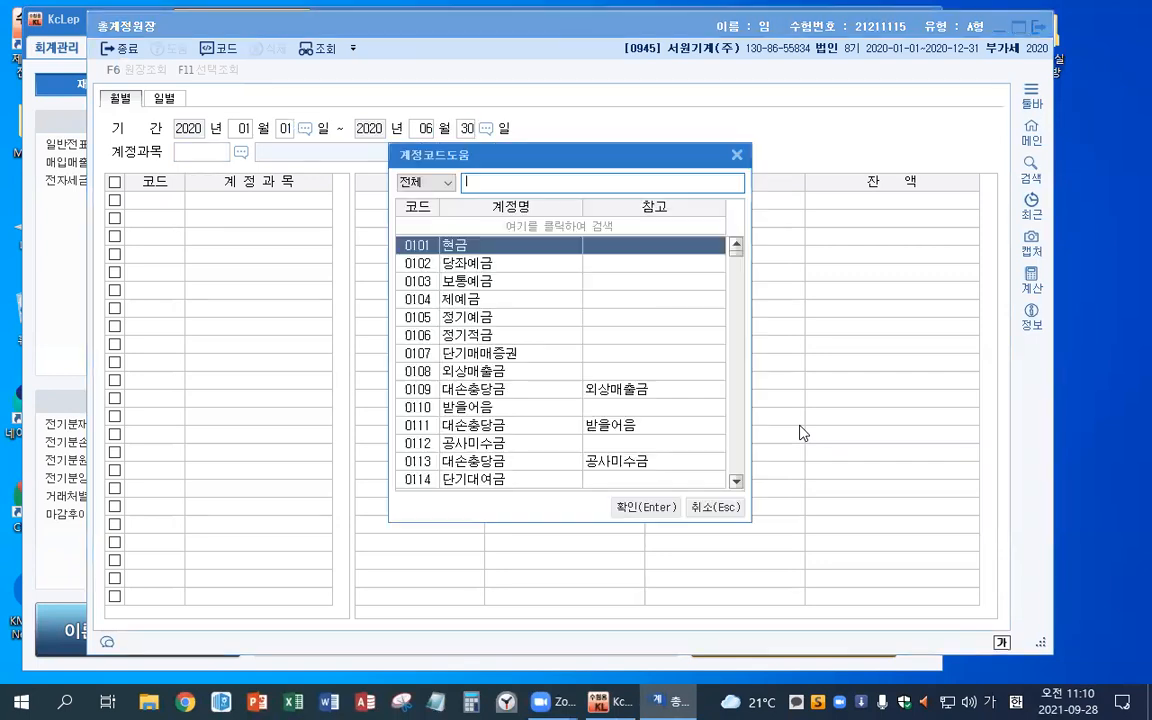
{"action": "type", "text": "외주"}
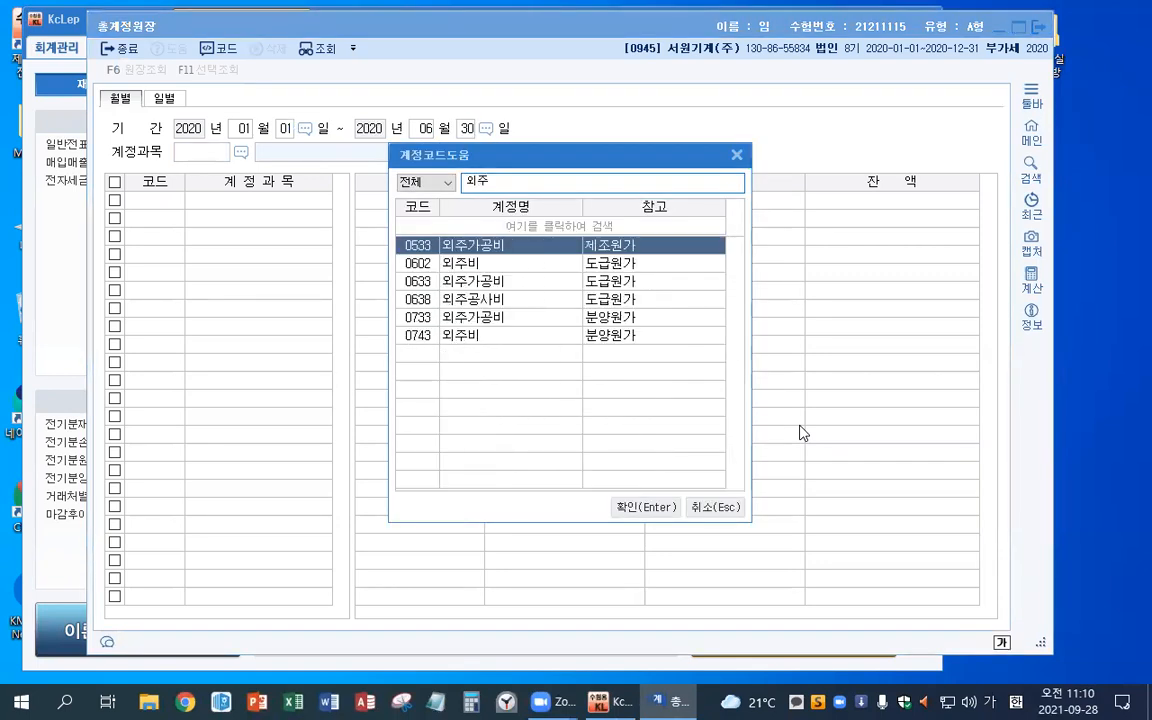
{"action": "key", "text": "Return"}
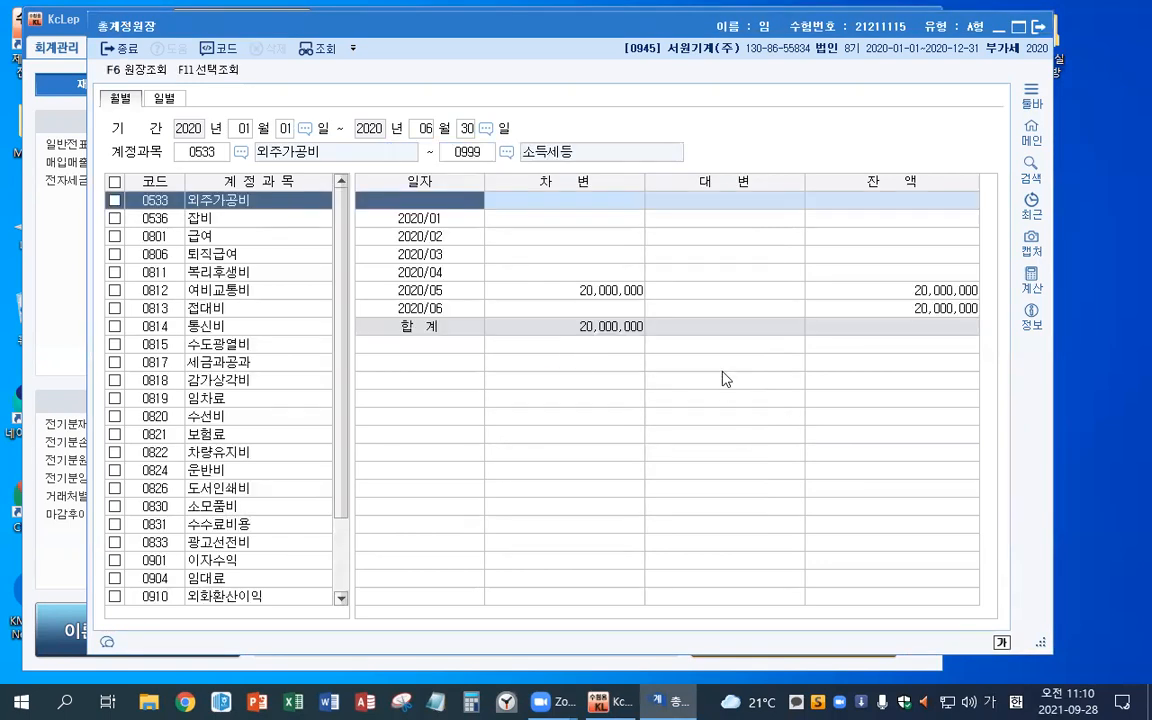
Check the monthly balances of 외주가공비 through June and close 총계정원장.
{"action": "left_click", "coordinate": [767, 205]}
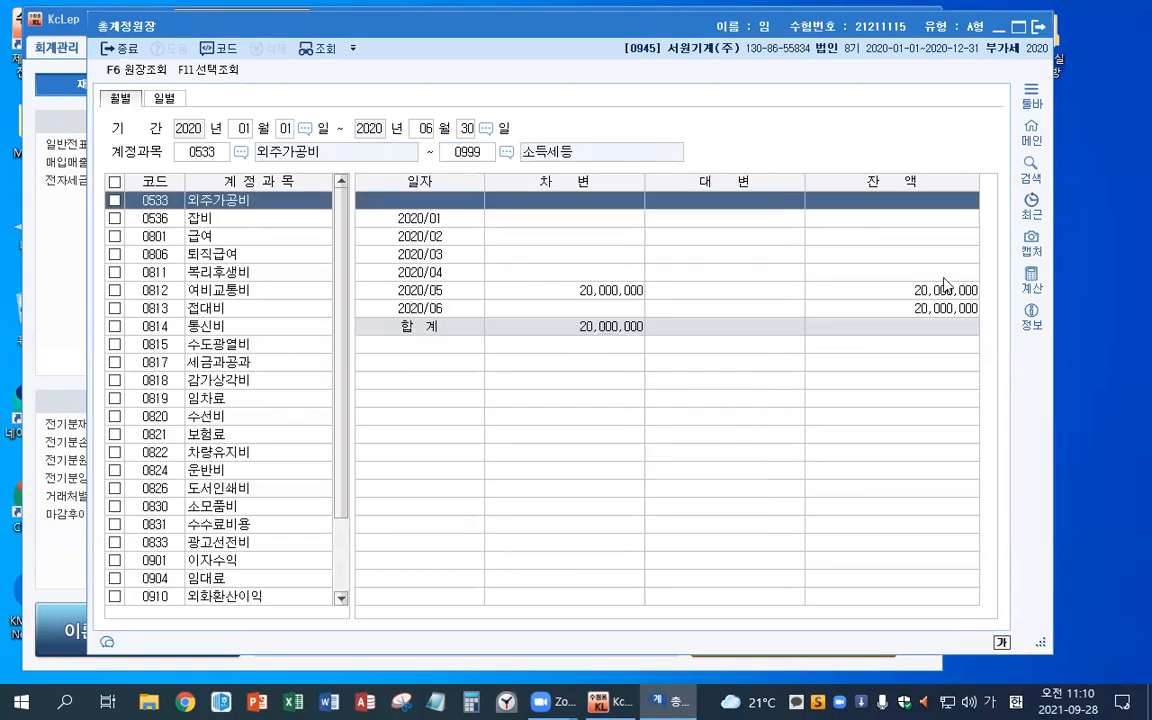
{"action": "left_click", "coordinate": [932, 309]}
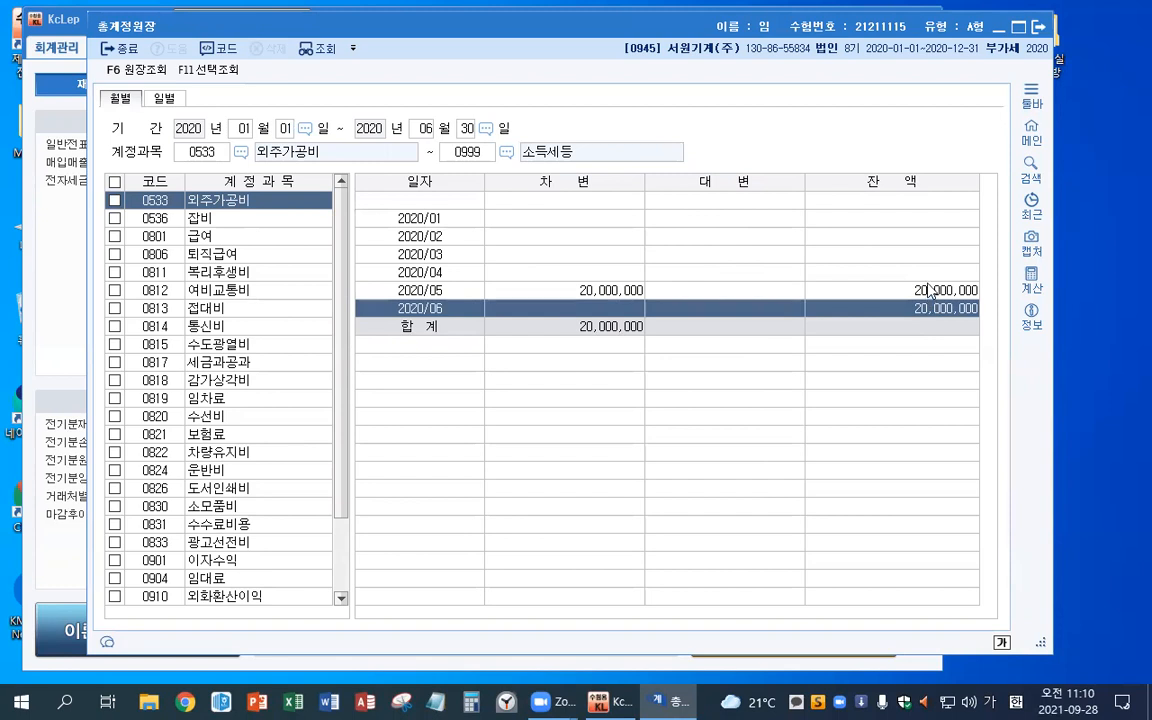
{"action": "left_click", "coordinate": [939, 201]}
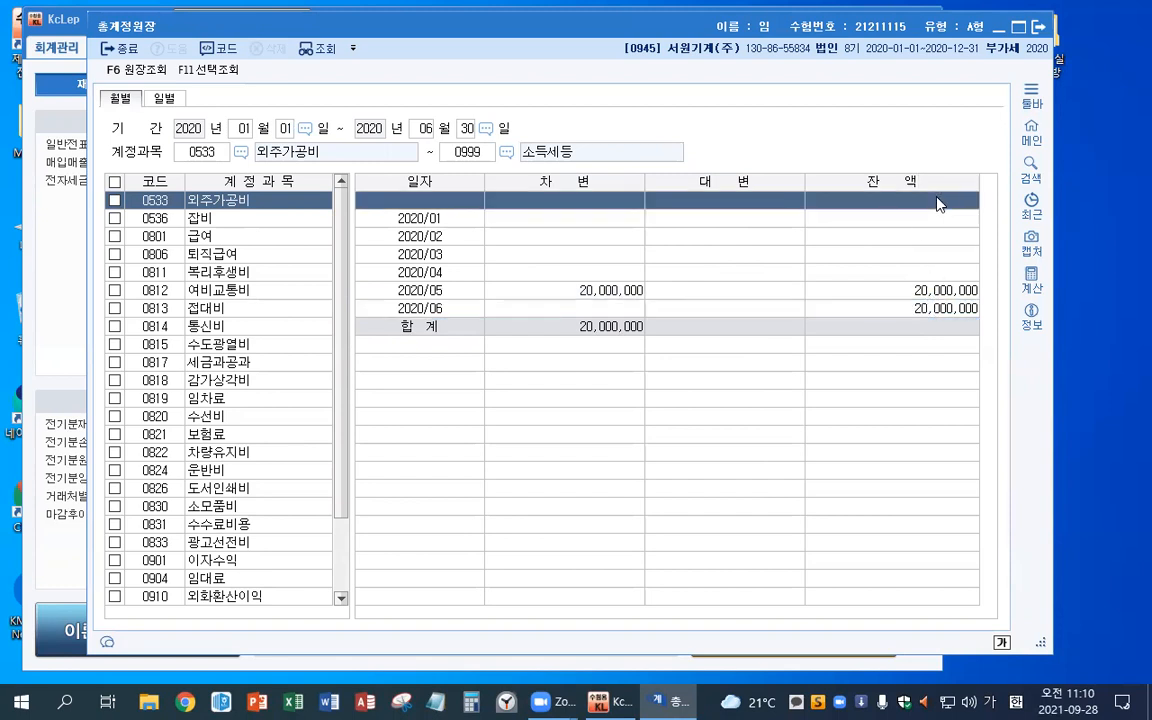
{"action": "left_click", "coordinate": [1041, 28]}
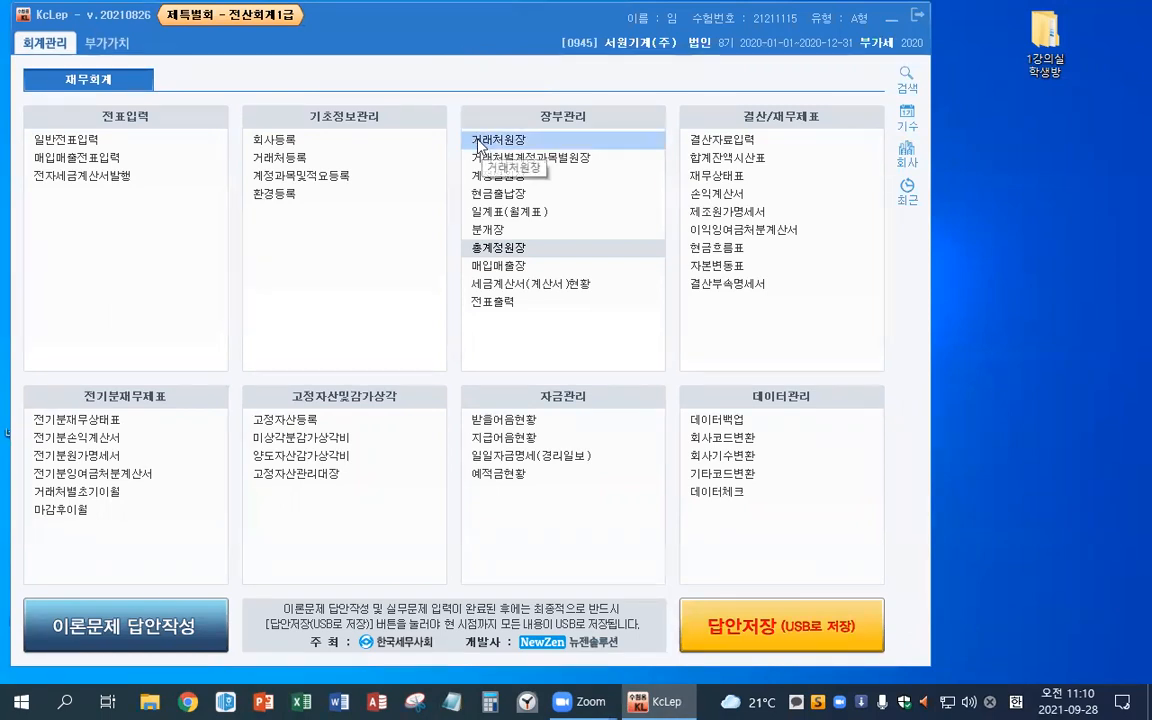
Open 전기분원가명세서, check the prior-year amount of 외주가공비 (0533), and close the statement.
{"action": "left_click", "coordinate": [68, 460]}
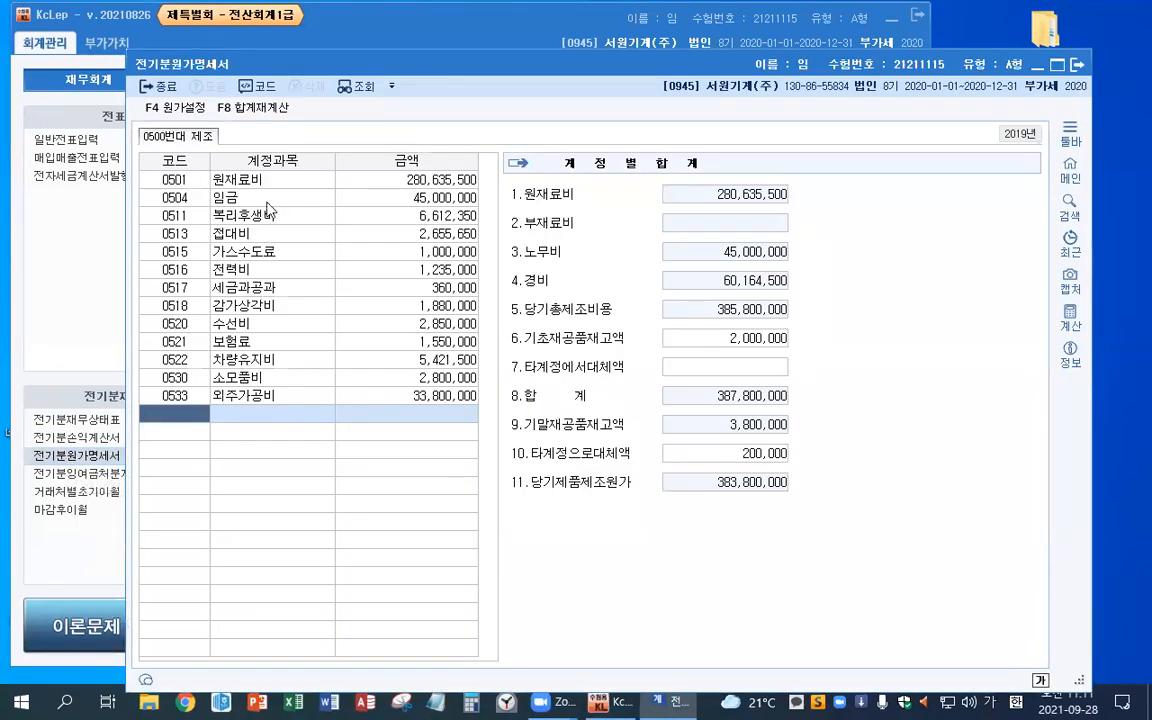
{"action": "left_click", "coordinate": [411, 397]}
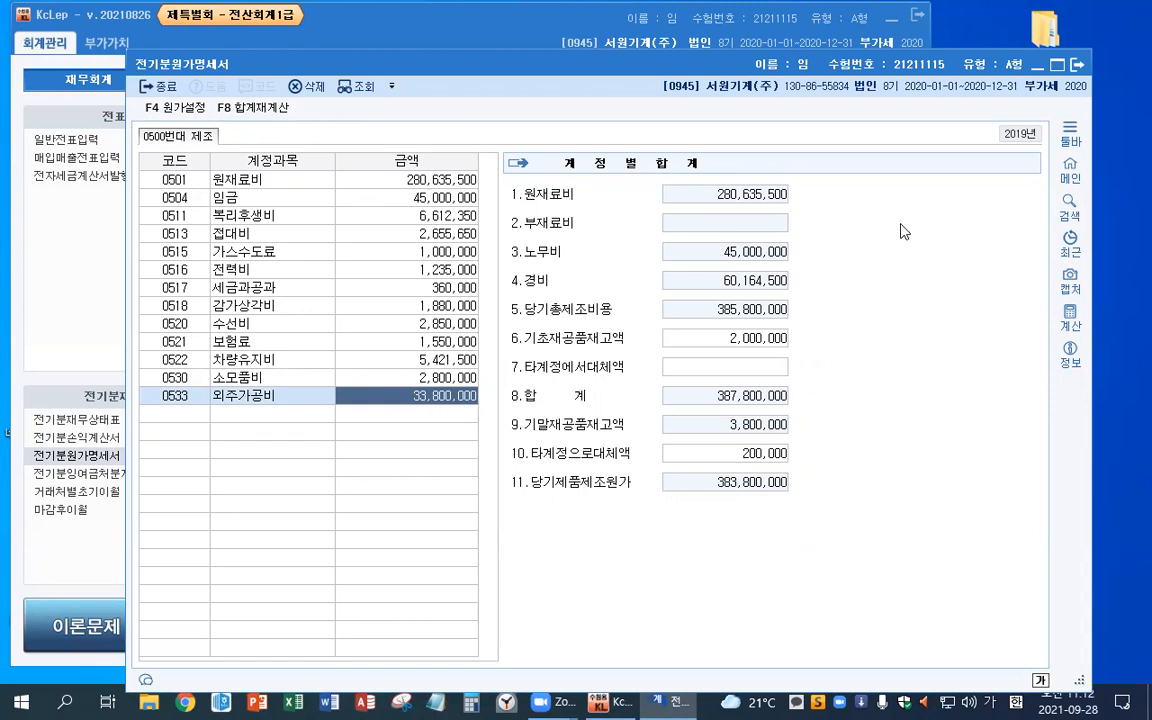
{"action": "key", "text": "Escape"}
Load 제조원가명세서 for June 2020, compare the current-period and prior-period amounts of 외주가공비, and close it.
{"action": "left_click", "coordinate": [765, 212]}
{"action": "type", "text": "06"}
{"action": "key", "text": "Return"}
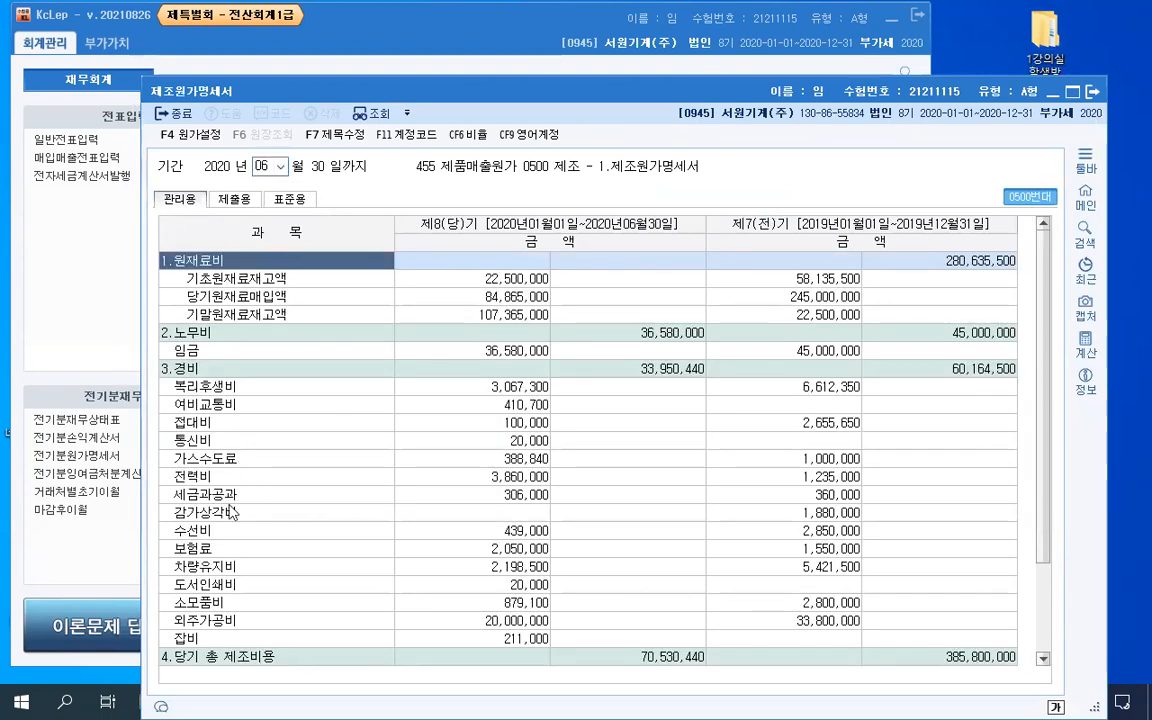
{"action": "left_click", "coordinate": [218, 621]}
{"action": "left_click", "coordinate": [815, 620]}
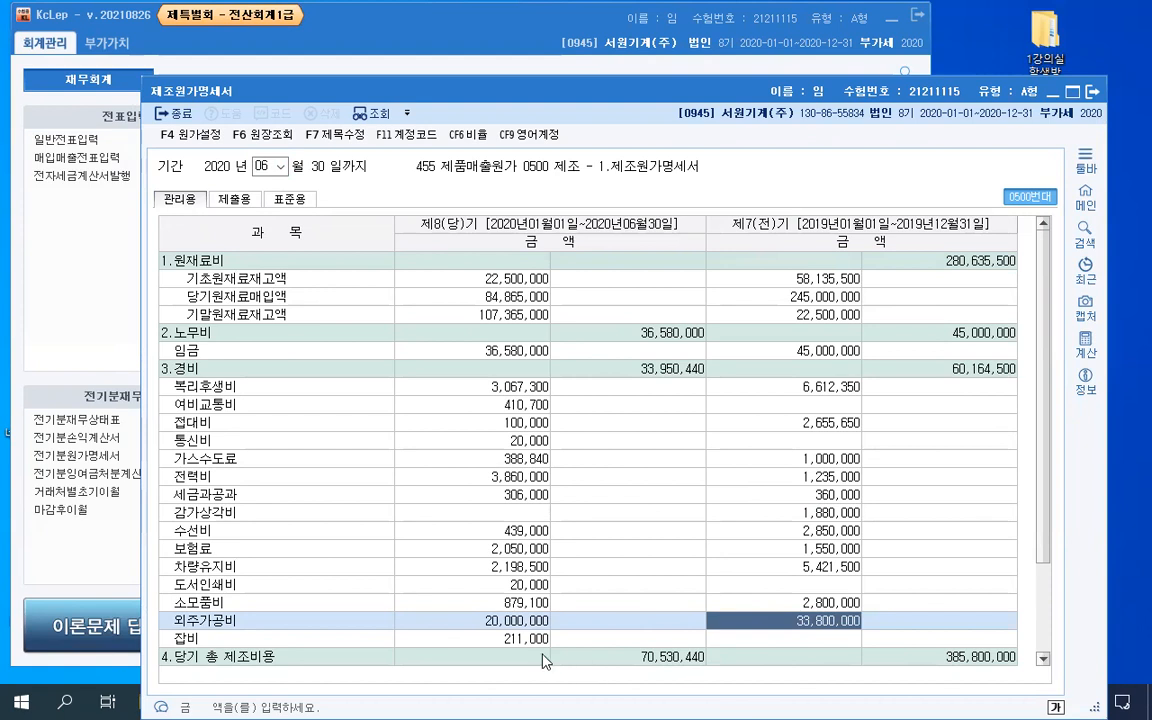
{"action": "left_click", "coordinate": [517, 621]}
{"action": "left_click", "coordinate": [815, 621]}
{"action": "left_click", "coordinate": [525, 621]}
{"action": "left_click", "coordinate": [810, 621]}
{"action": "key", "text": "Escape"}
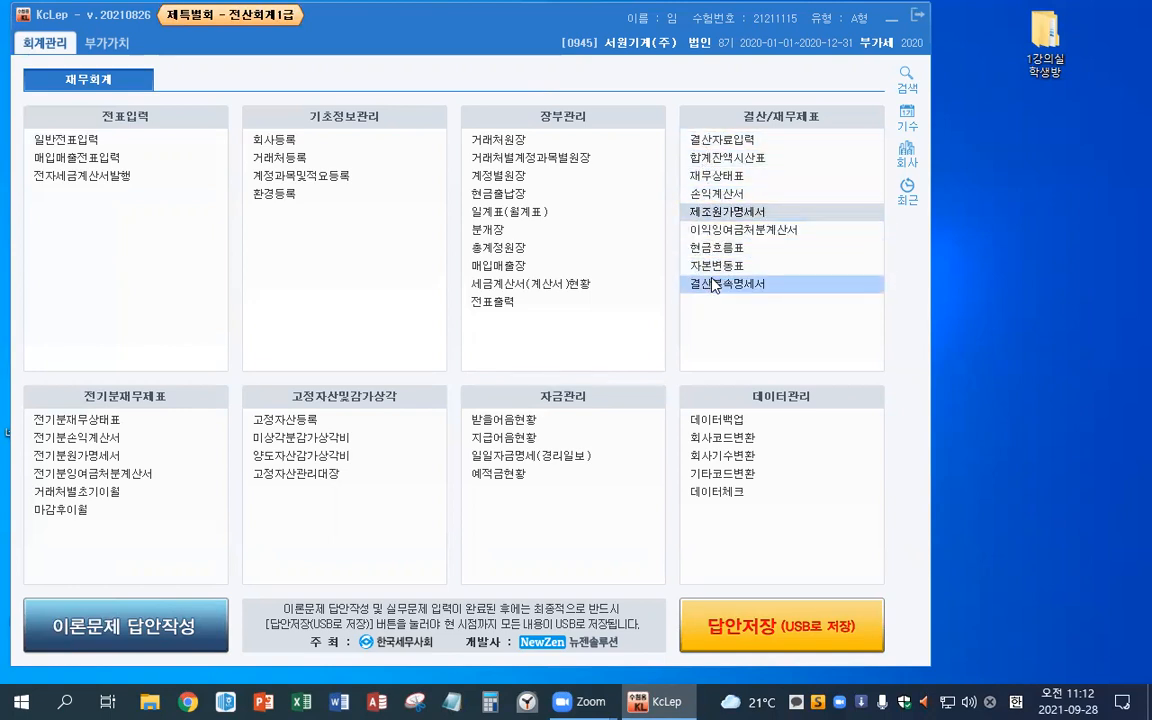
Reopen 제조원가명세서 for June 2020, recheck 외주가공비 for both periods, and close the statement.
{"action": "left_click", "coordinate": [712, 212]}
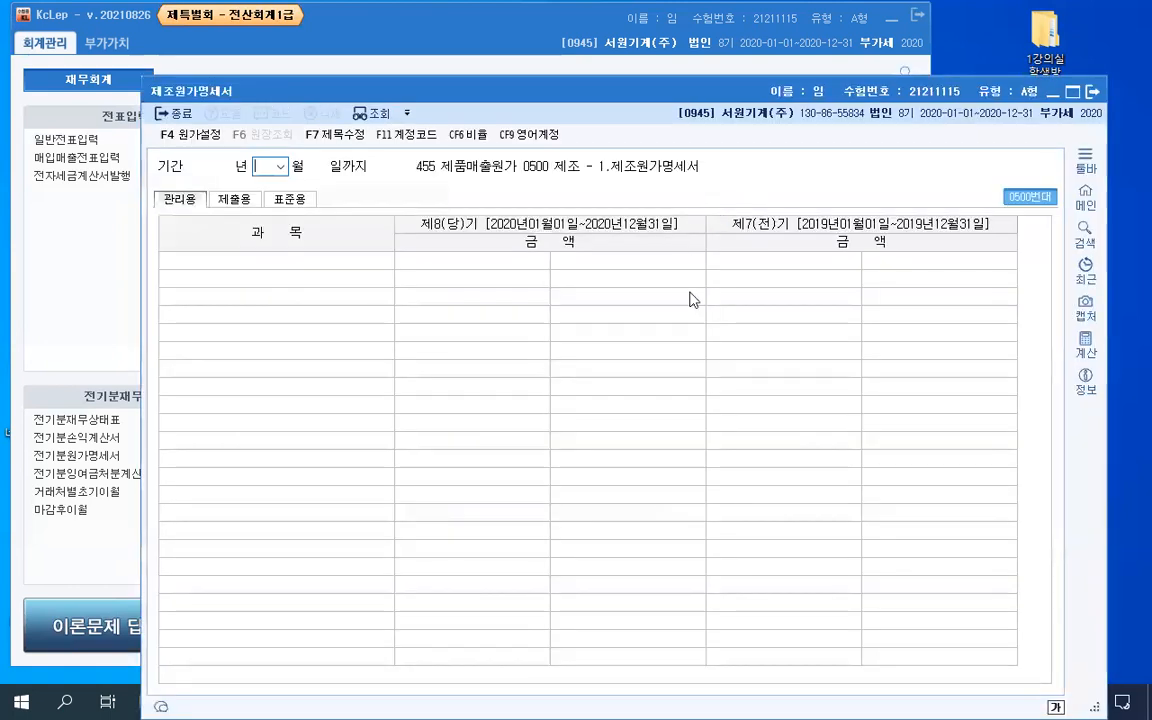
{"action": "type", "text": "6"}
{"action": "key", "text": "Return"}
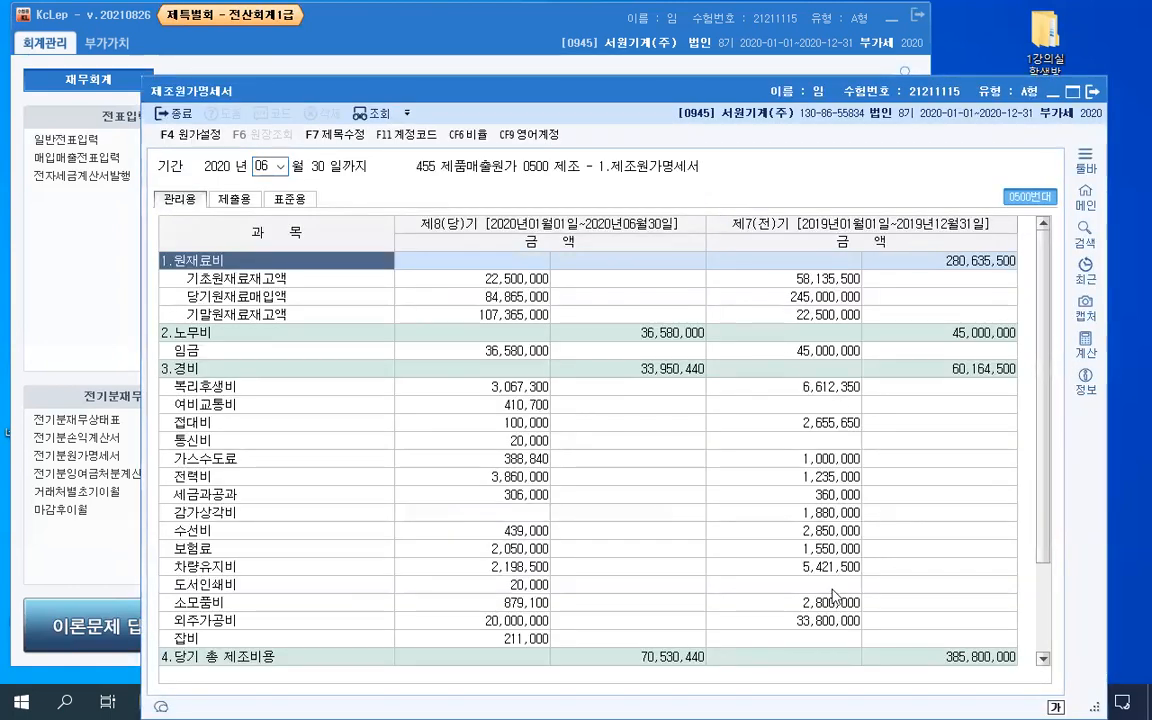
{"action": "left_click", "coordinate": [838, 621]}
{"action": "left_click", "coordinate": [505, 621]}
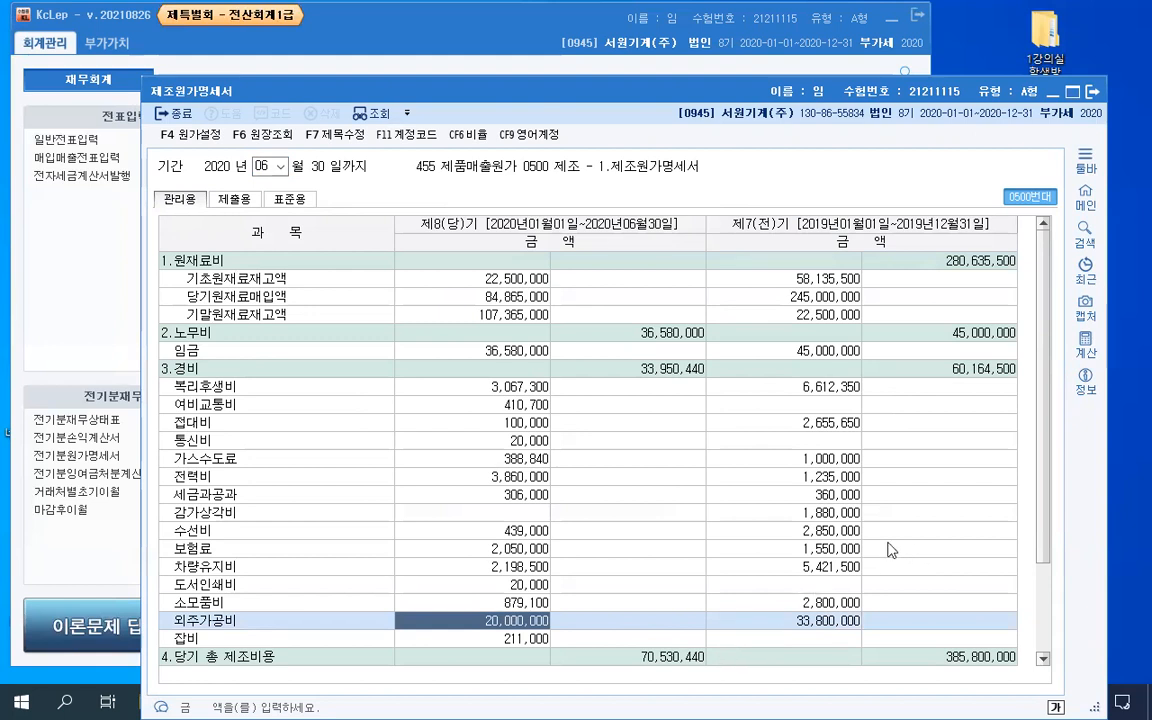
{"action": "left_click", "coordinate": [1091, 92]}
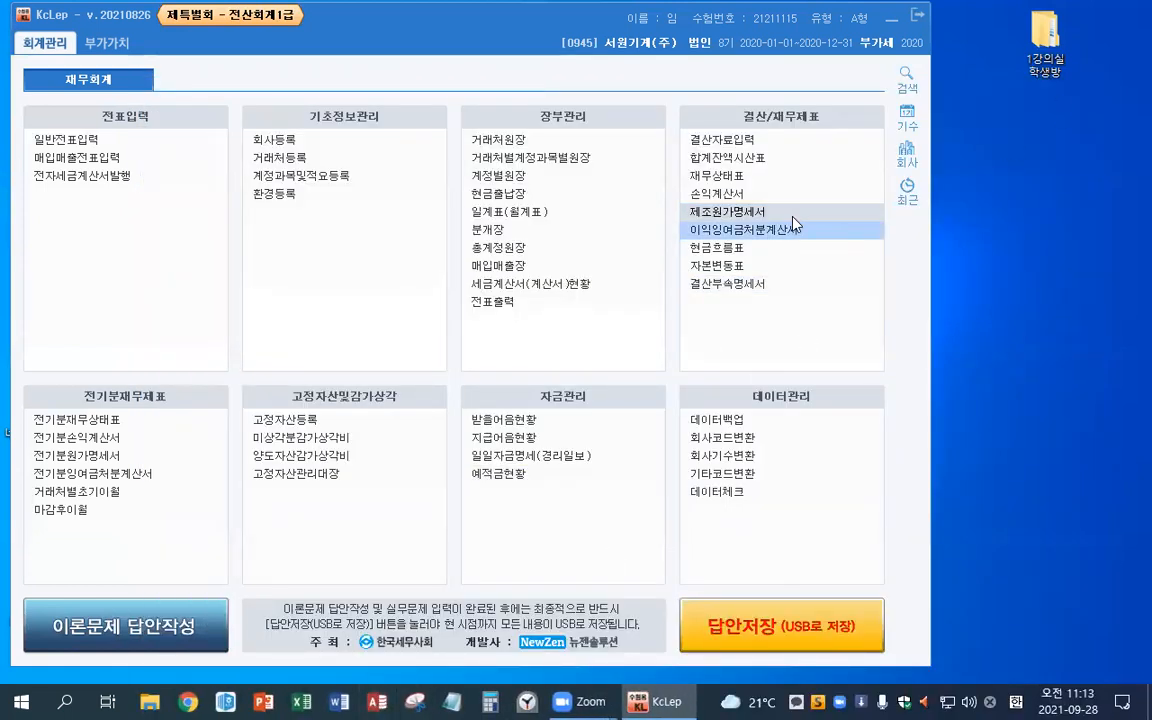
View 제조원가명세서 for June 2020 once more to confirm the prior-period 외주가공비 amount, and close it.
{"action": "left_click", "coordinate": [767, 217]}
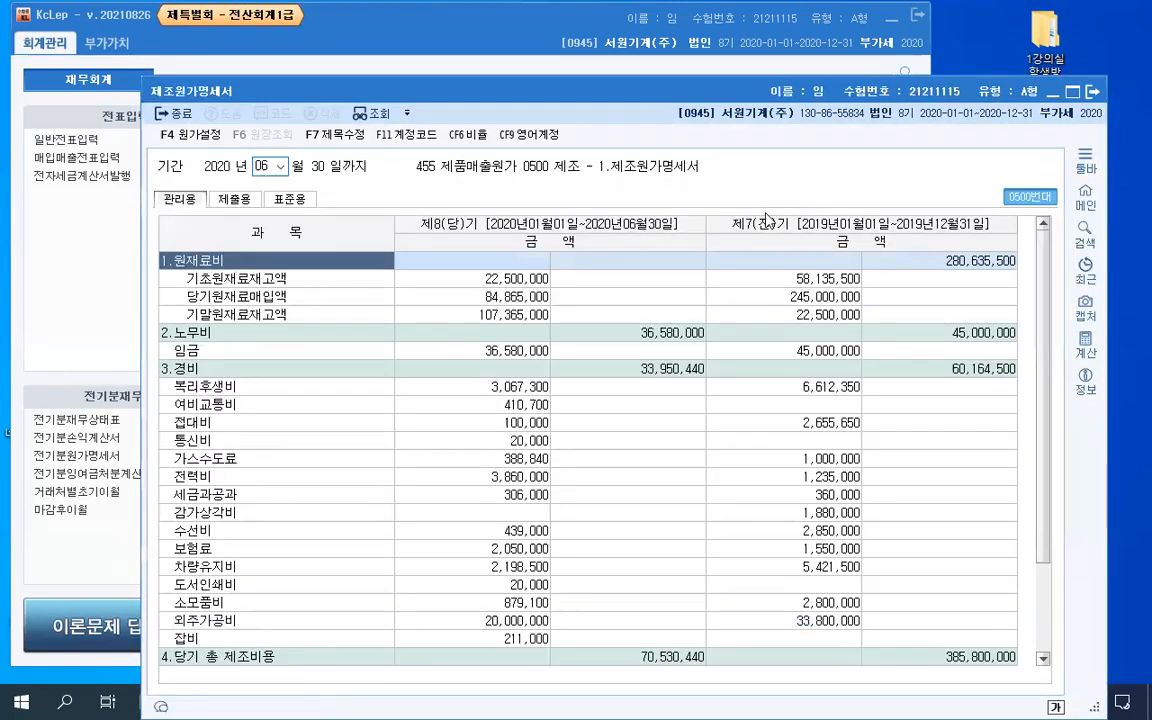
{"action": "scroll", "coordinate": [740, 490], "scroll_direction": "down", "scroll_amount": 2}
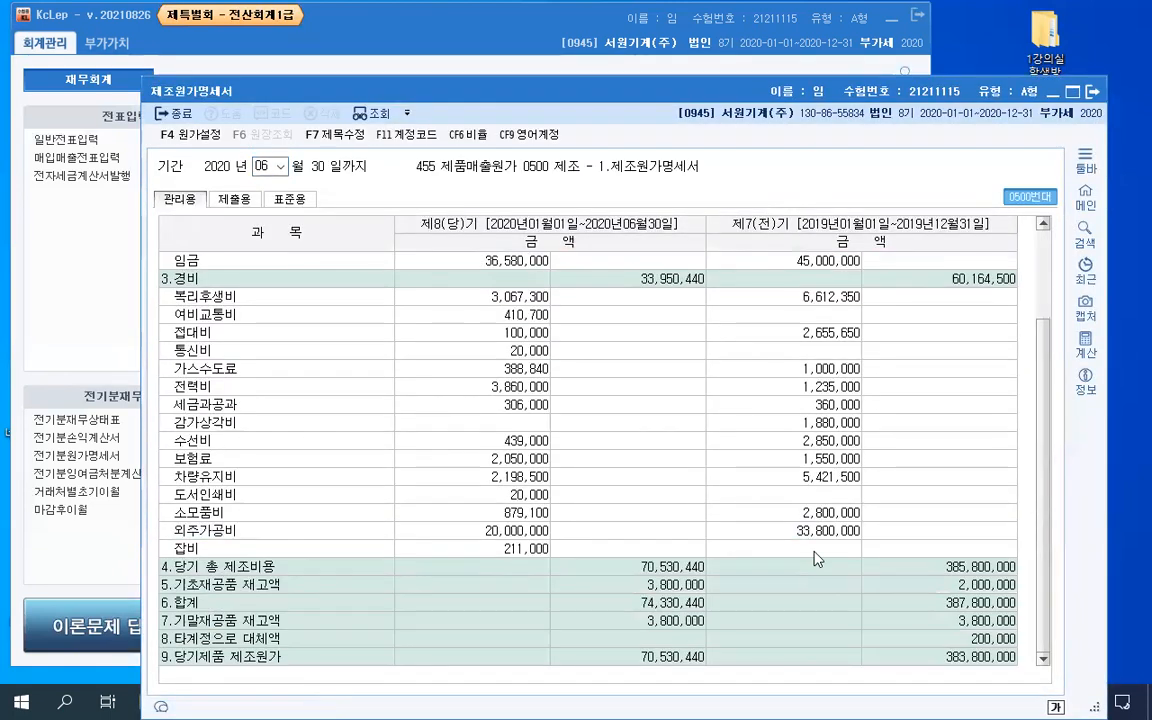
{"action": "left_click", "coordinate": [800, 531]}
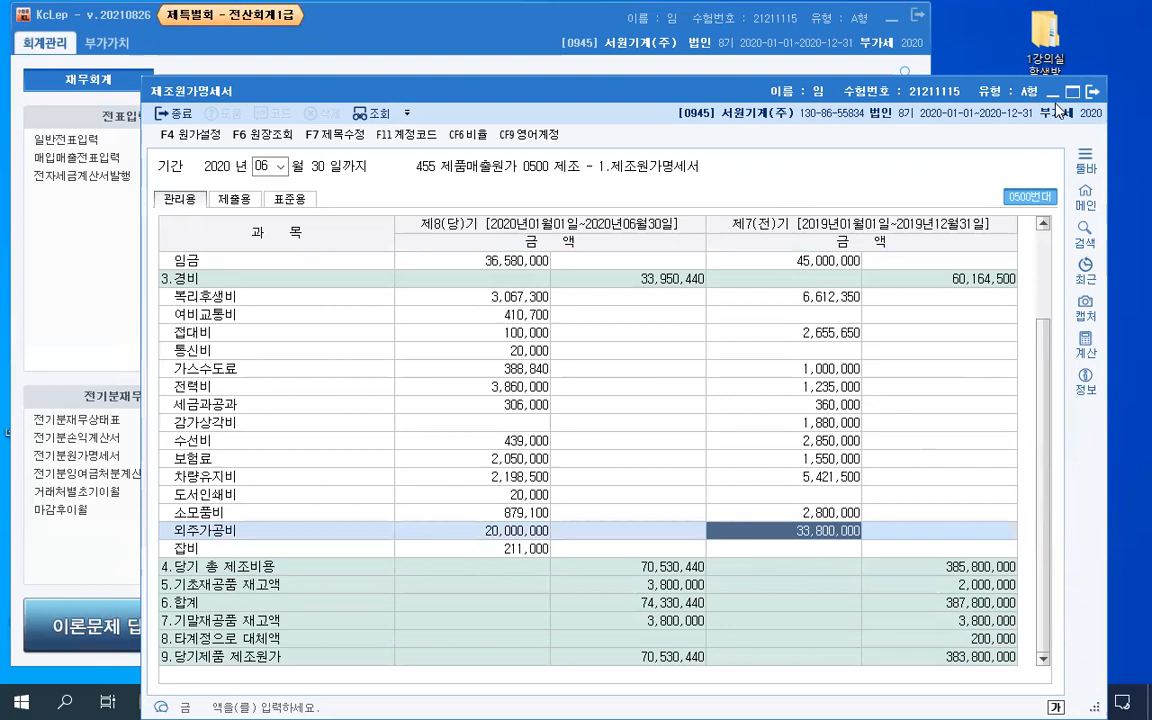
{"action": "key", "text": "Escape"}
Enter 13,800,000 as the answer to practical question 1 on the exam answer form and close the form.
{"action": "left_click", "coordinate": [86, 621]}
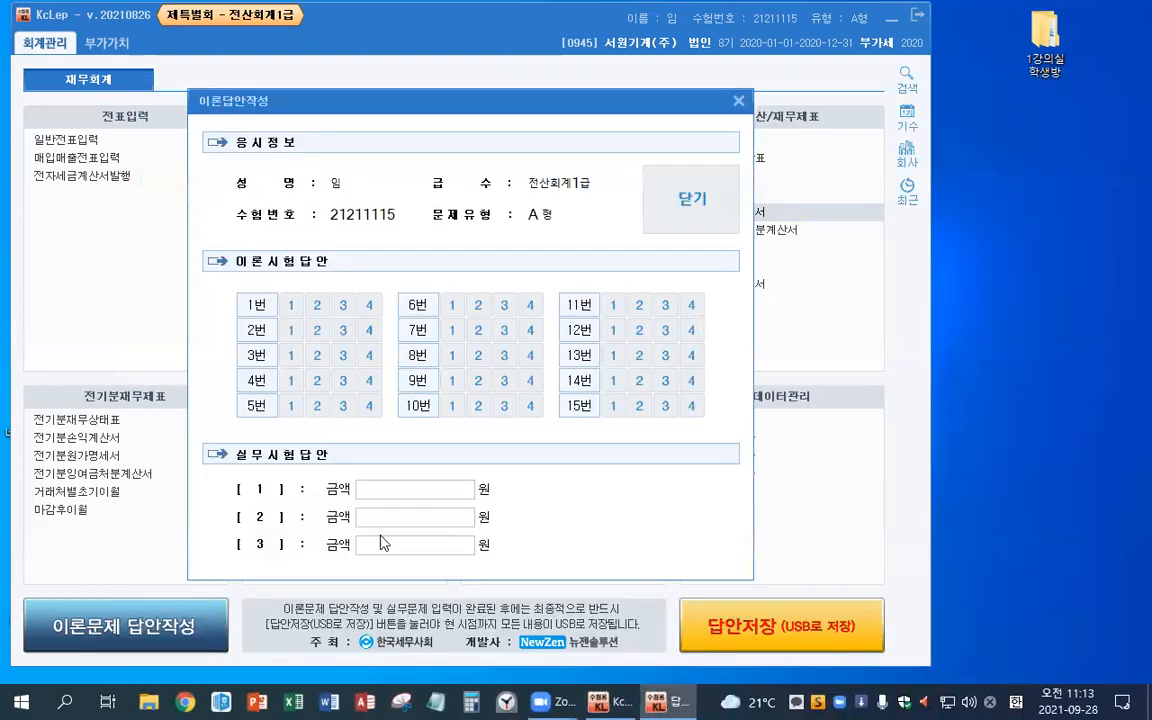
{"action": "left_click", "coordinate": [395, 492]}
{"action": "type", "text": "000000"}
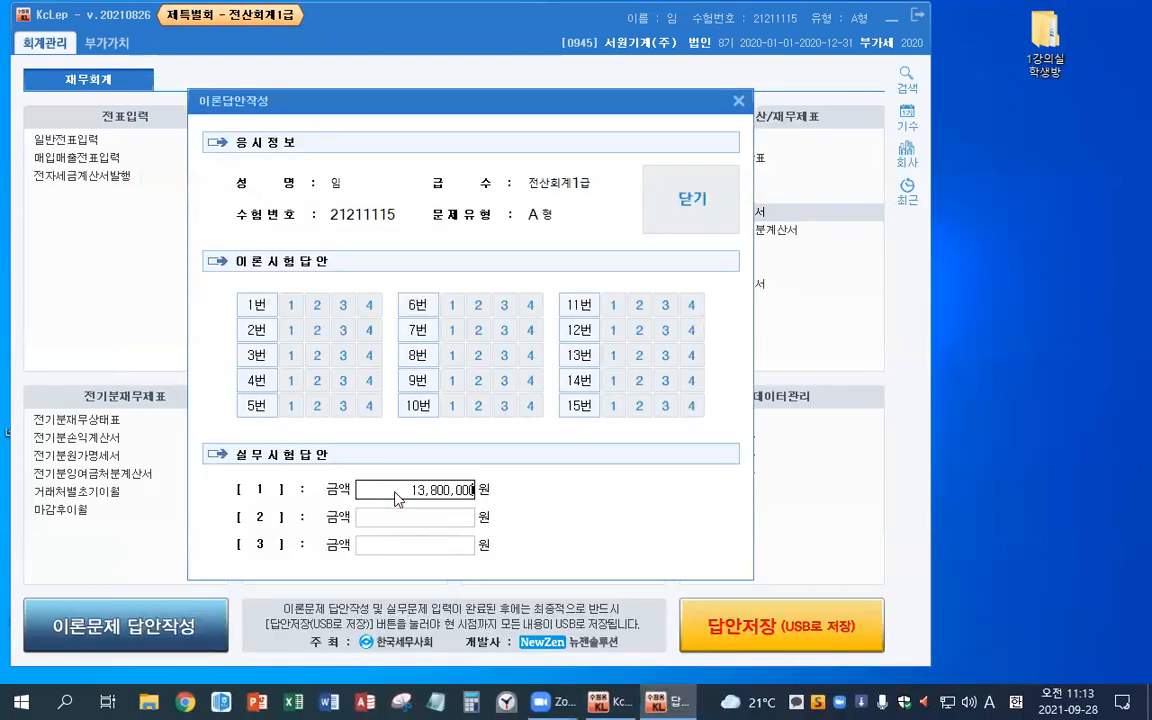
{"action": "key", "text": "Return"}
{"action": "left_click", "coordinate": [718, 200]}
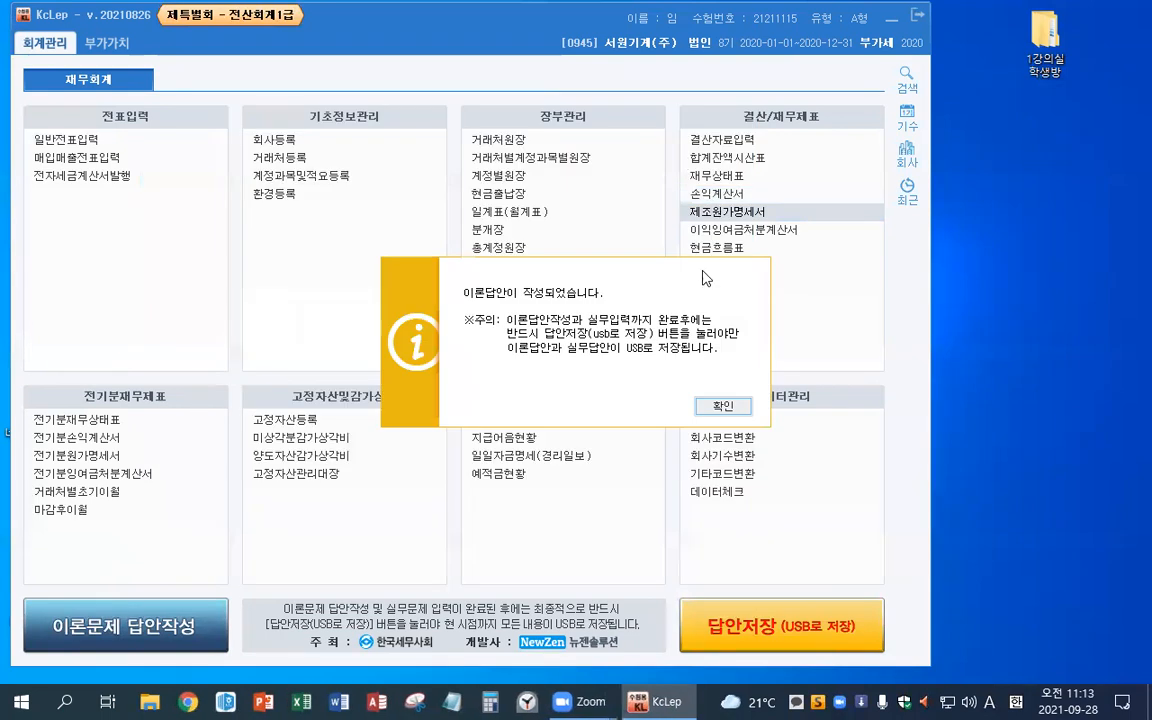
{"action": "left_click", "coordinate": [723, 406]}
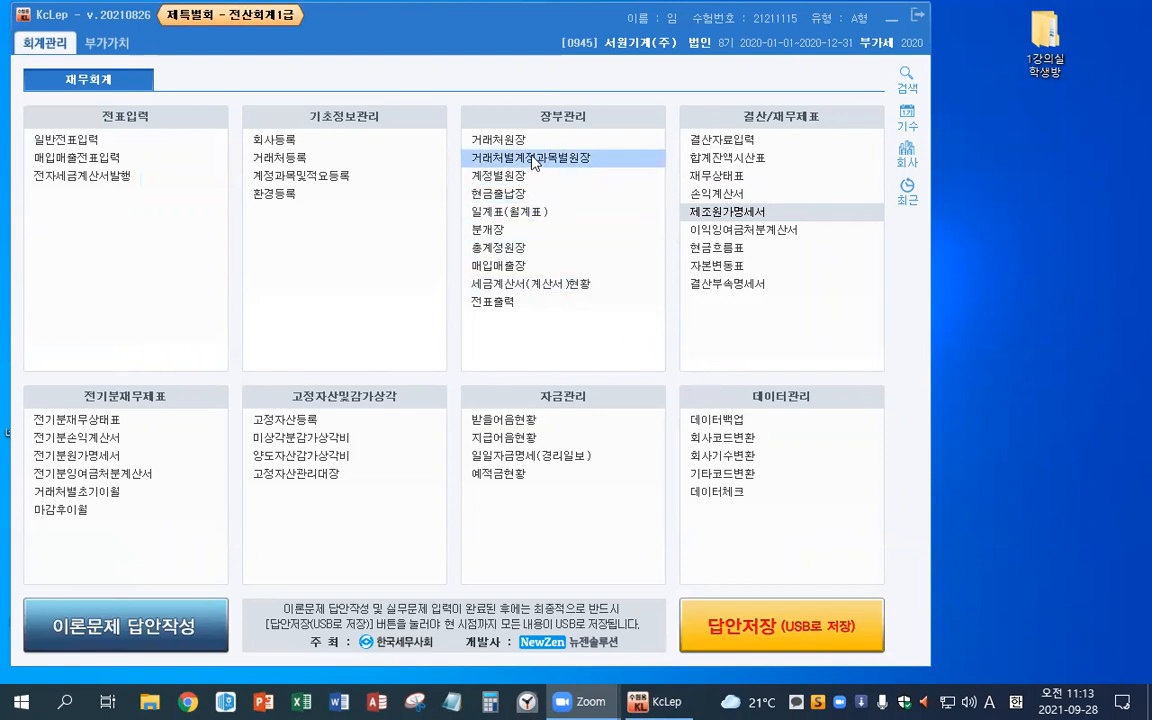
Open 거래처원장 and set its period to May 1 through May 31, 2020.
{"action": "left_click", "coordinate": [486, 139]}
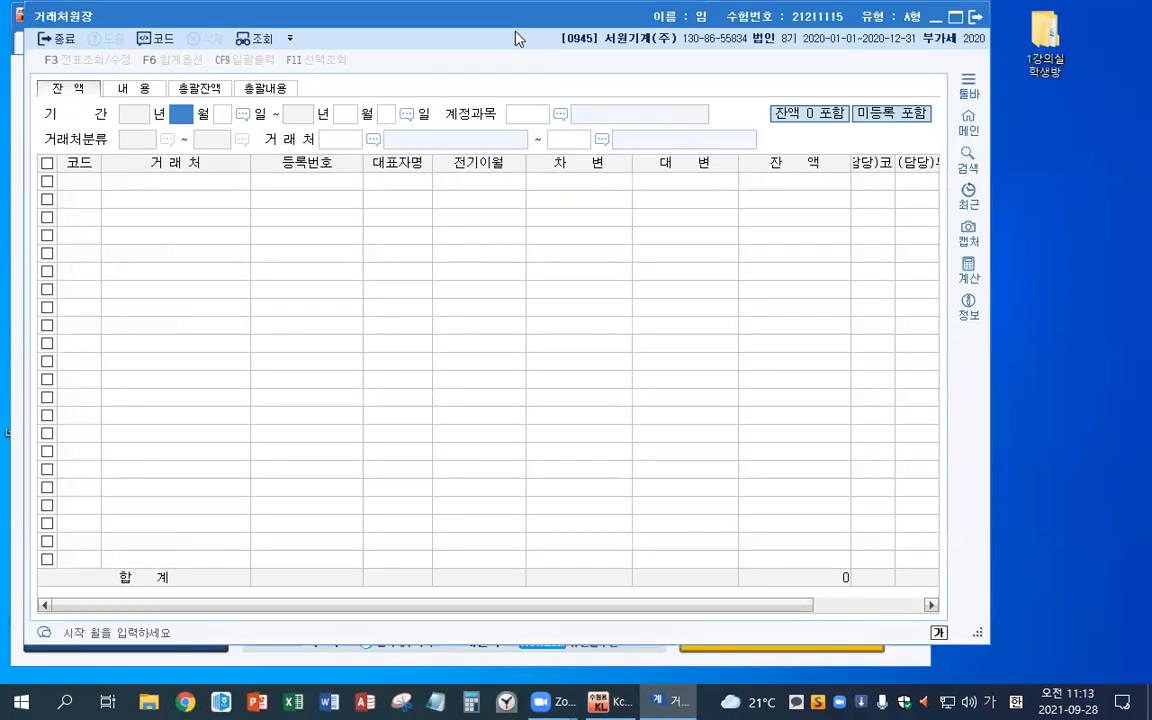
{"action": "type", "text": "5"}
{"action": "key", "text": "Return"}
{"action": "key", "text": "Return"}
{"action": "key", "text": "Return"}
{"action": "key", "text": "Return"}
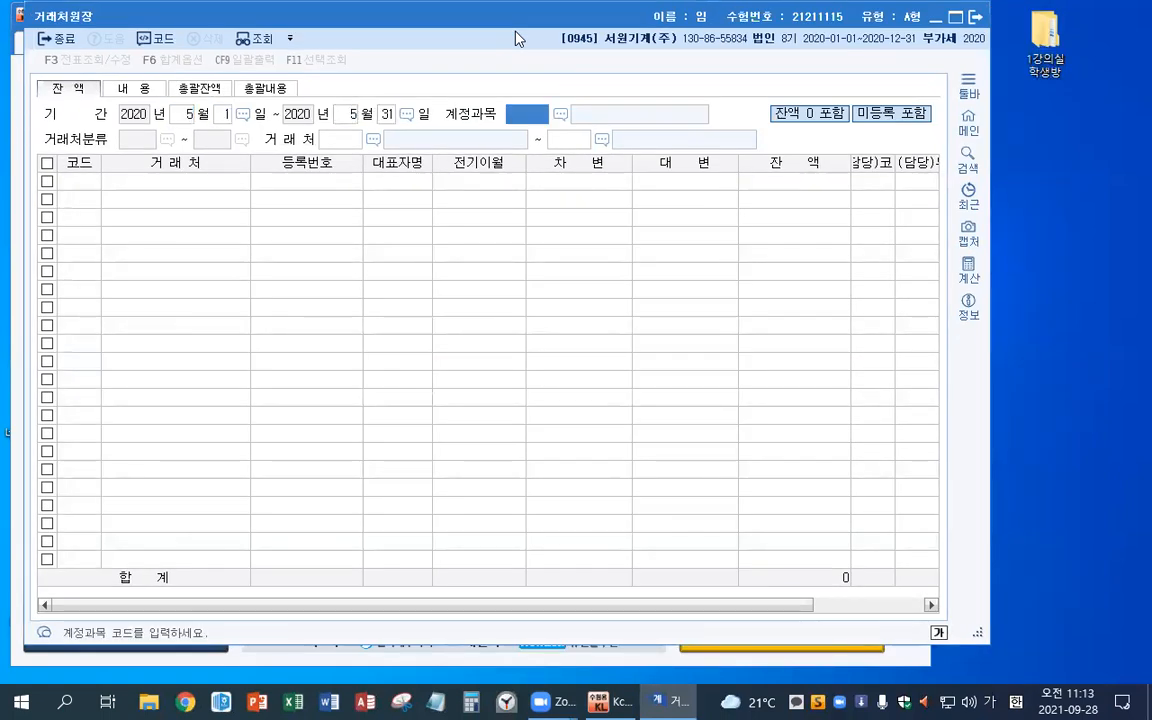
Find the 외상매입금 account (0251) by searching 외상 and load its balances for all vendors.
{"action": "key", "text": "F2"}
{"action": "type", "text": "외상"}
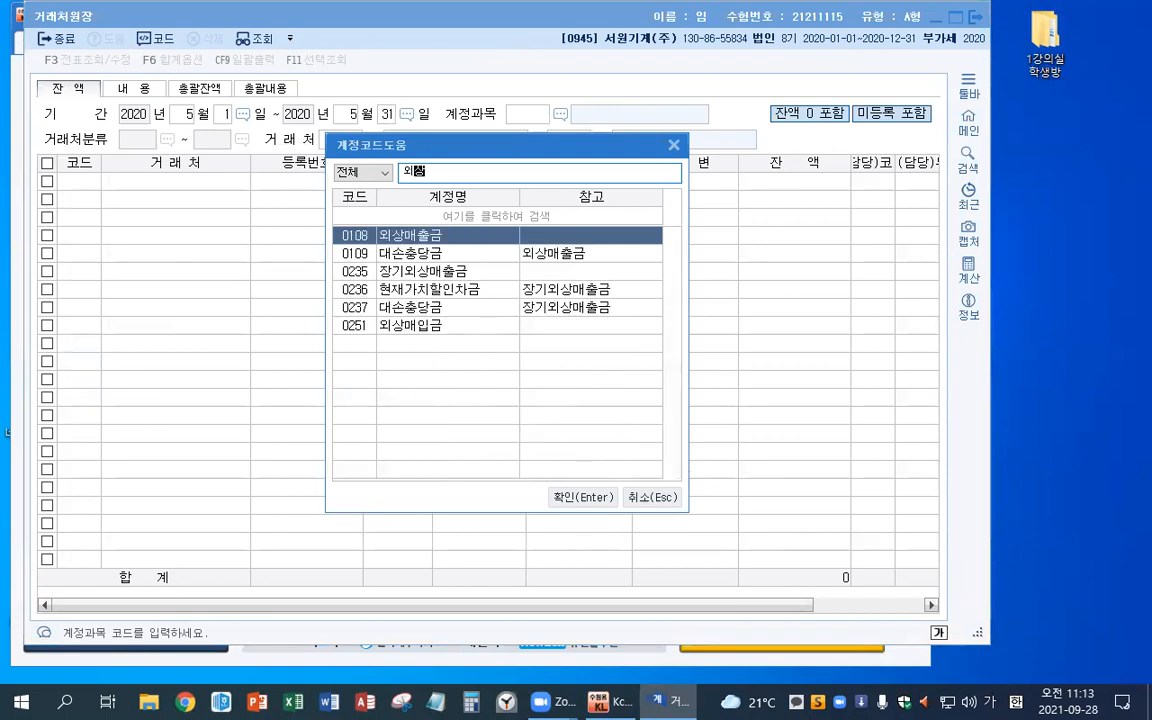
{"action": "key", "text": "Down"}
{"action": "key", "text": "Down"}
{"action": "key", "text": "Down"}
{"action": "key", "text": "Down"}
{"action": "key", "text": "Down"}
{"action": "key", "text": "Return"}
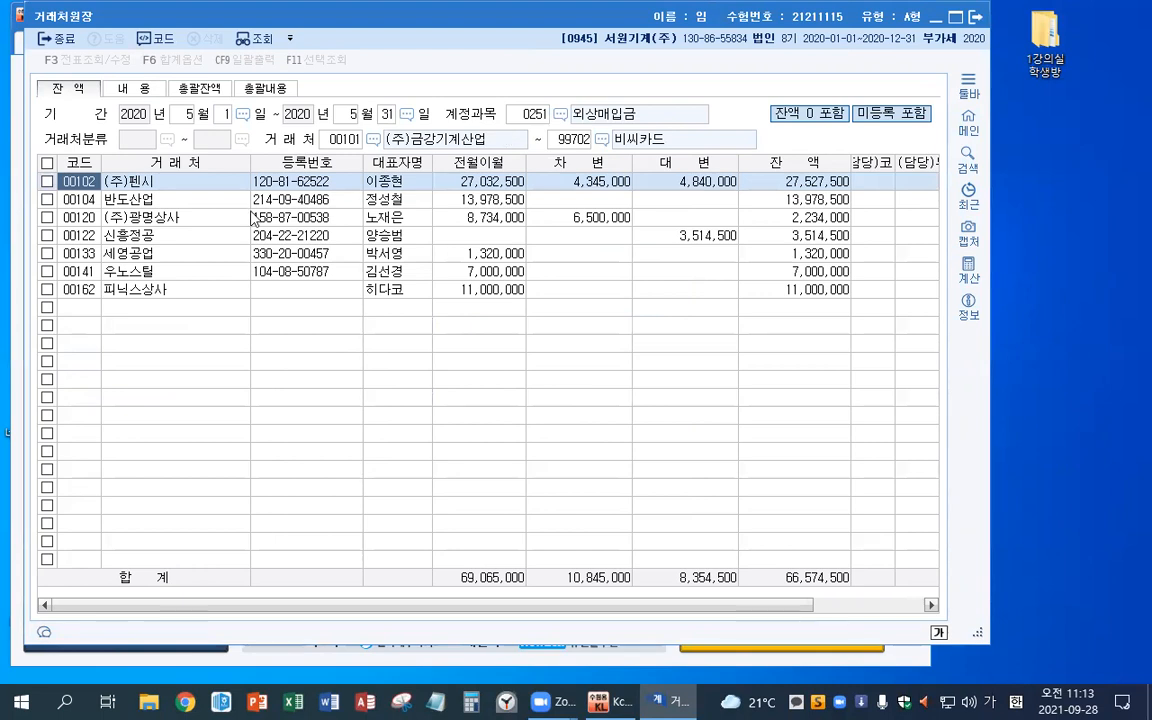
Examine the carried-forward, debit, credit and balance amounts of 외상매입금 for (주)광명상사.
{"action": "left_click", "coordinate": [220, 217]}
{"action": "left_click", "coordinate": [495, 217]}
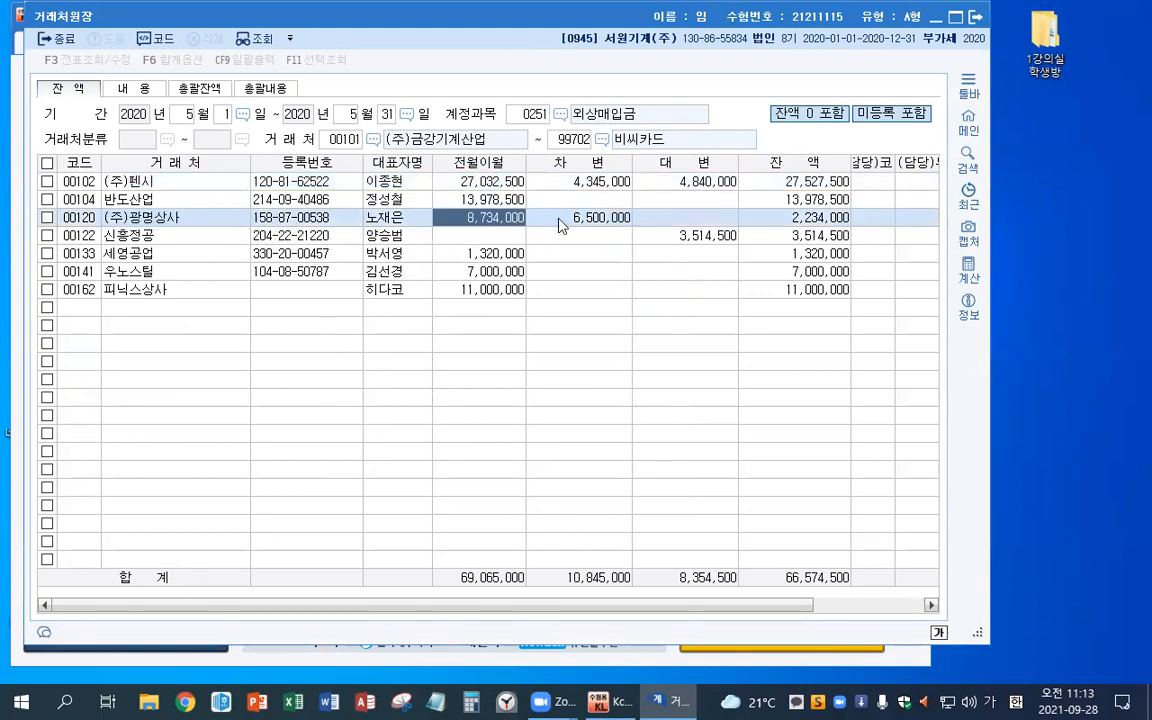
{"action": "left_click", "coordinate": [600, 217]}
{"action": "left_click", "coordinate": [815, 220]}
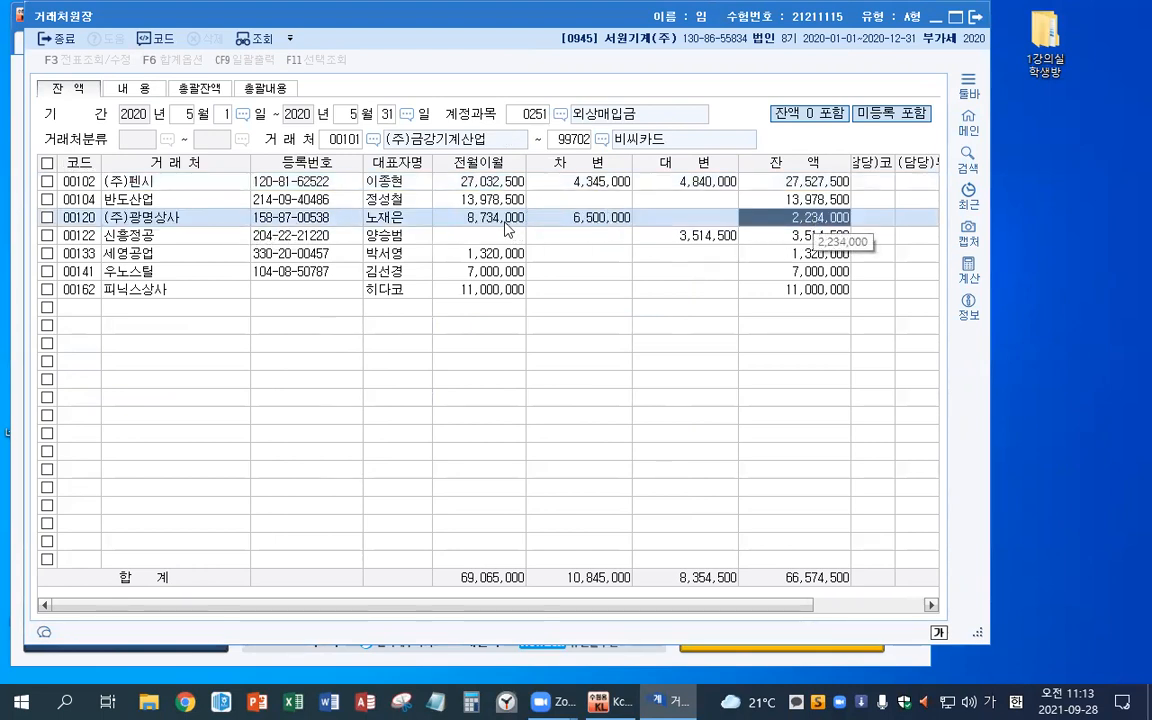
{"action": "left_click", "coordinate": [463, 217]}
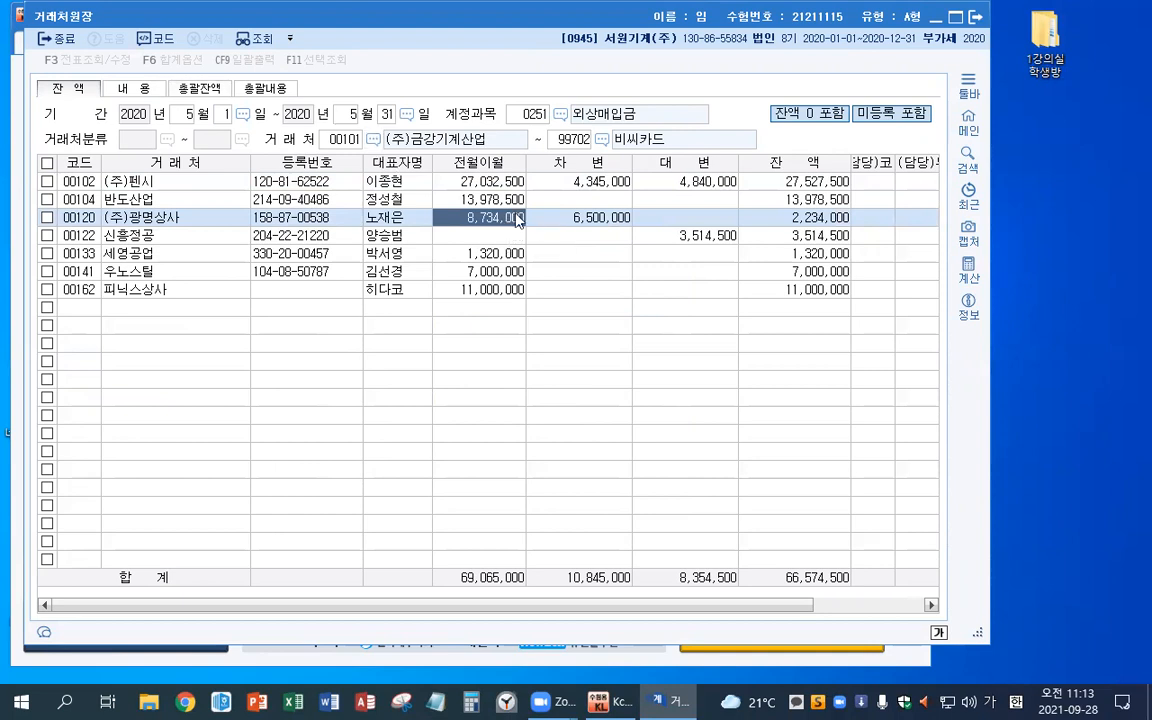
{"action": "left_click", "coordinate": [594, 223]}
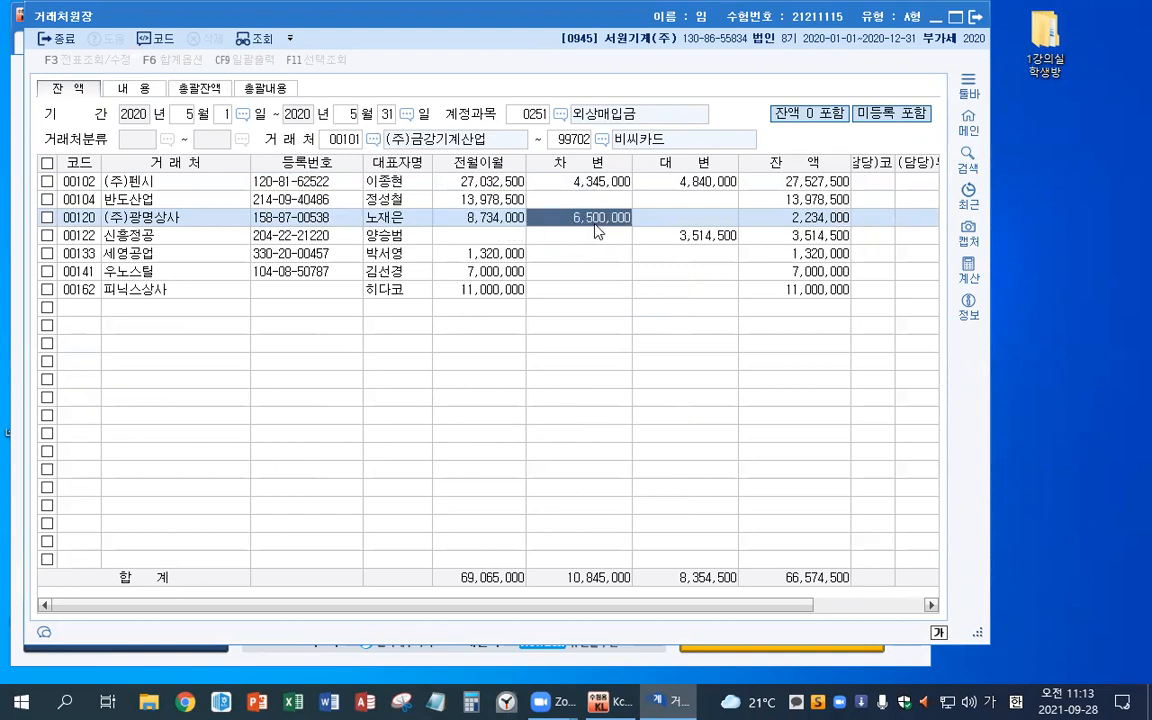
{"action": "left_click", "coordinate": [697, 222]}
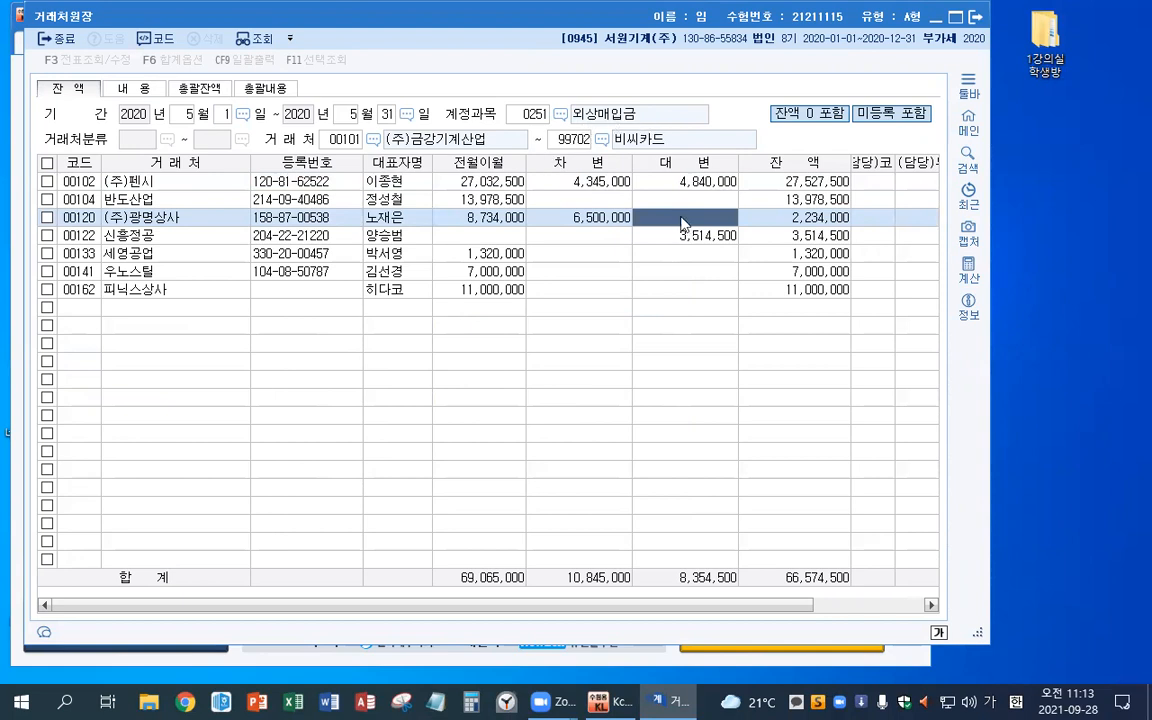
{"action": "left_click", "coordinate": [603, 220]}
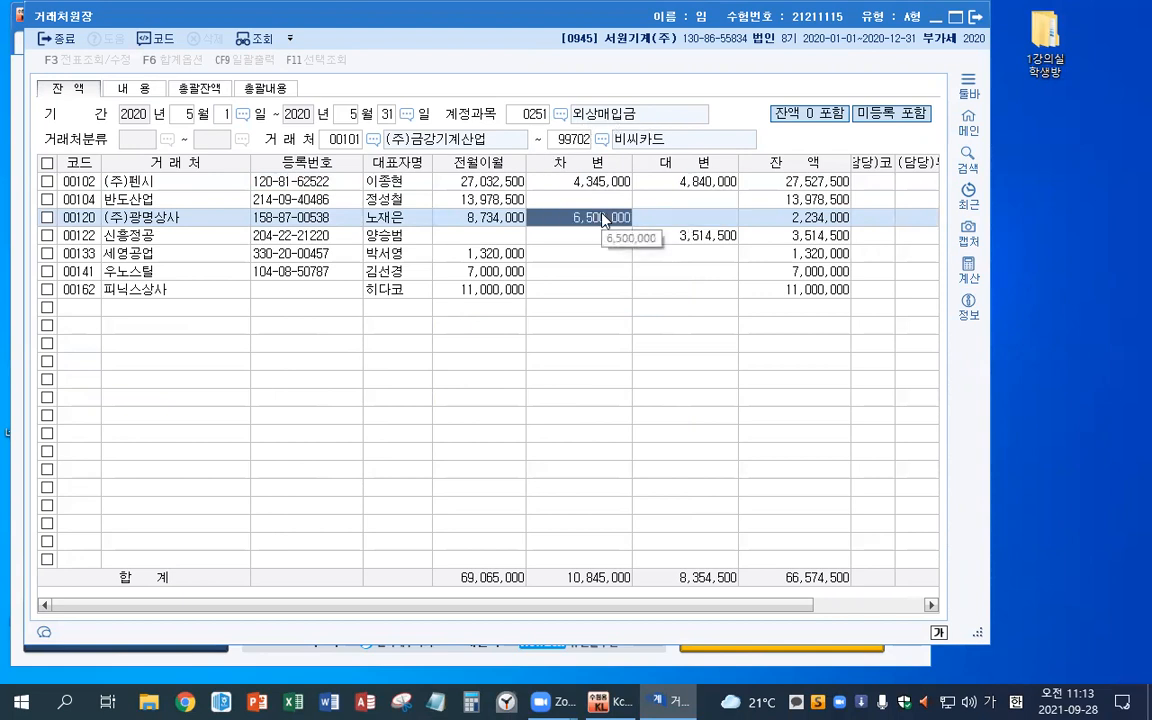
{"action": "left_click", "coordinate": [776, 222]}
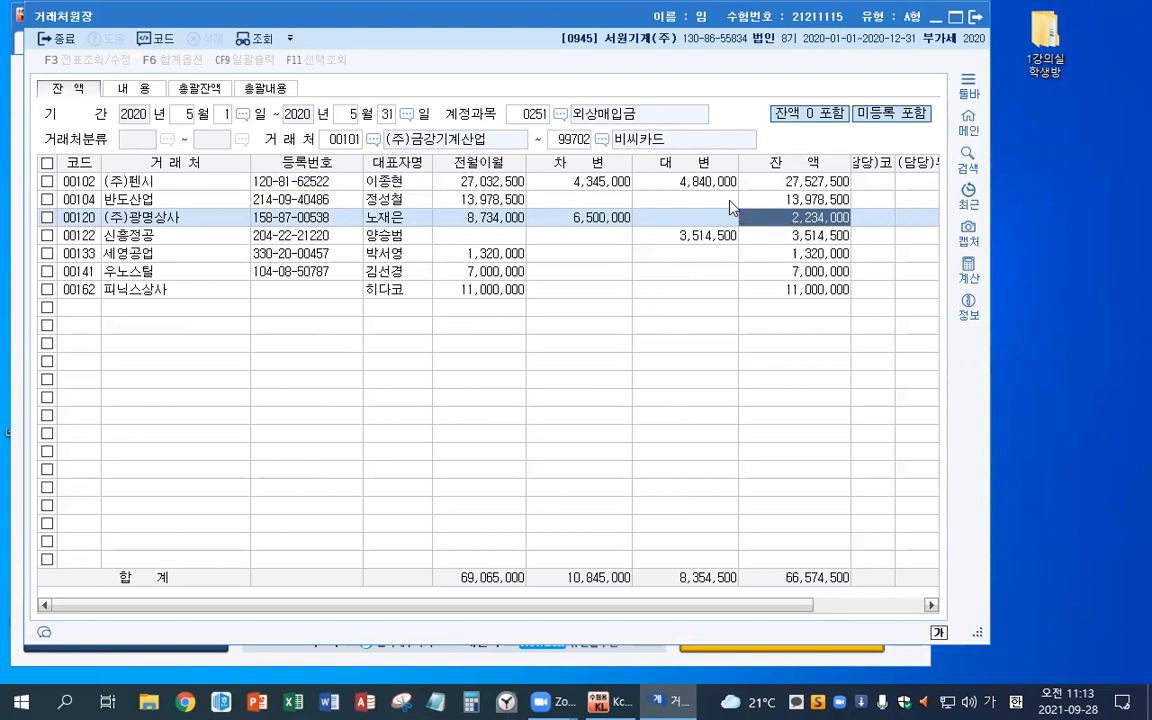
{"action": "left_click", "coordinate": [540, 212]}
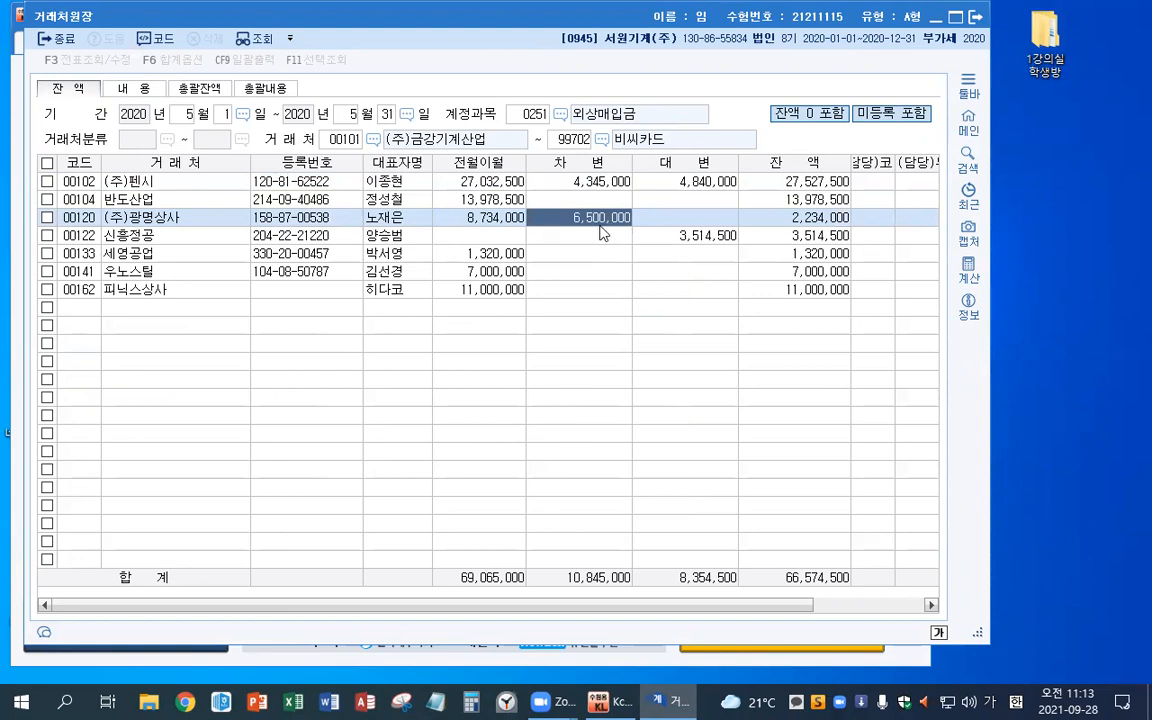
Check the carried-forward, debit, credit and balance amounts of 외상매입금 for (주)펜시.
{"action": "left_click", "coordinate": [183, 184]}
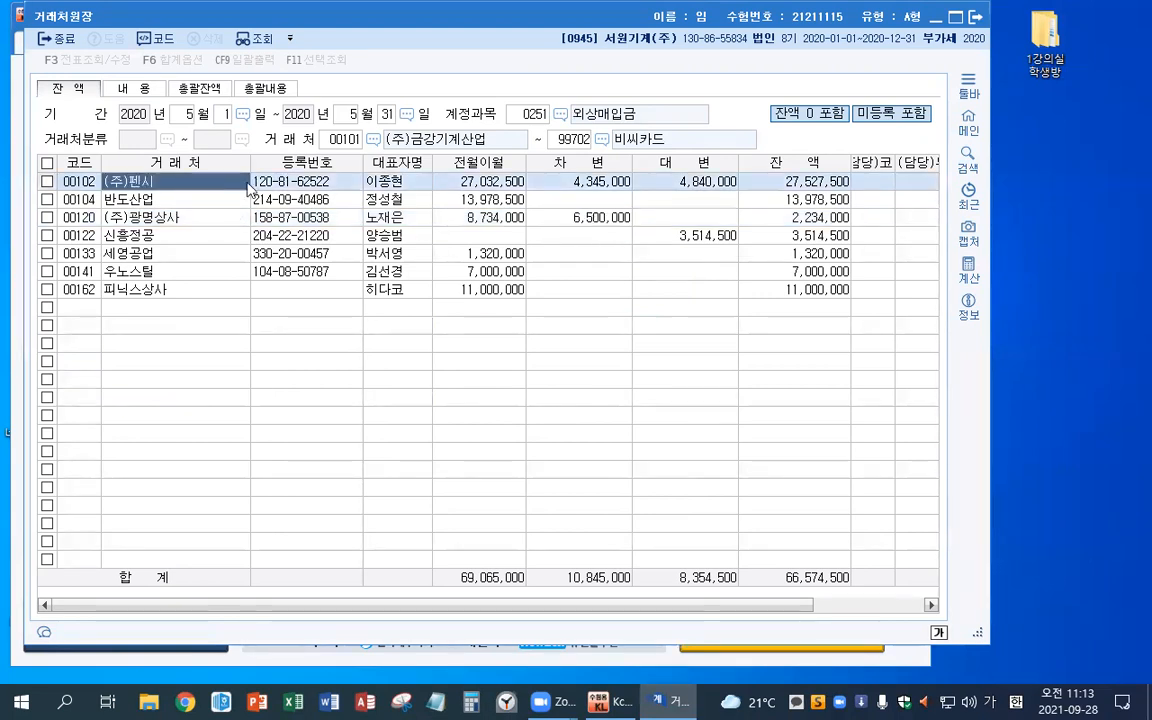
{"action": "left_click", "coordinate": [496, 183]}
{"action": "left_click", "coordinate": [598, 182]}
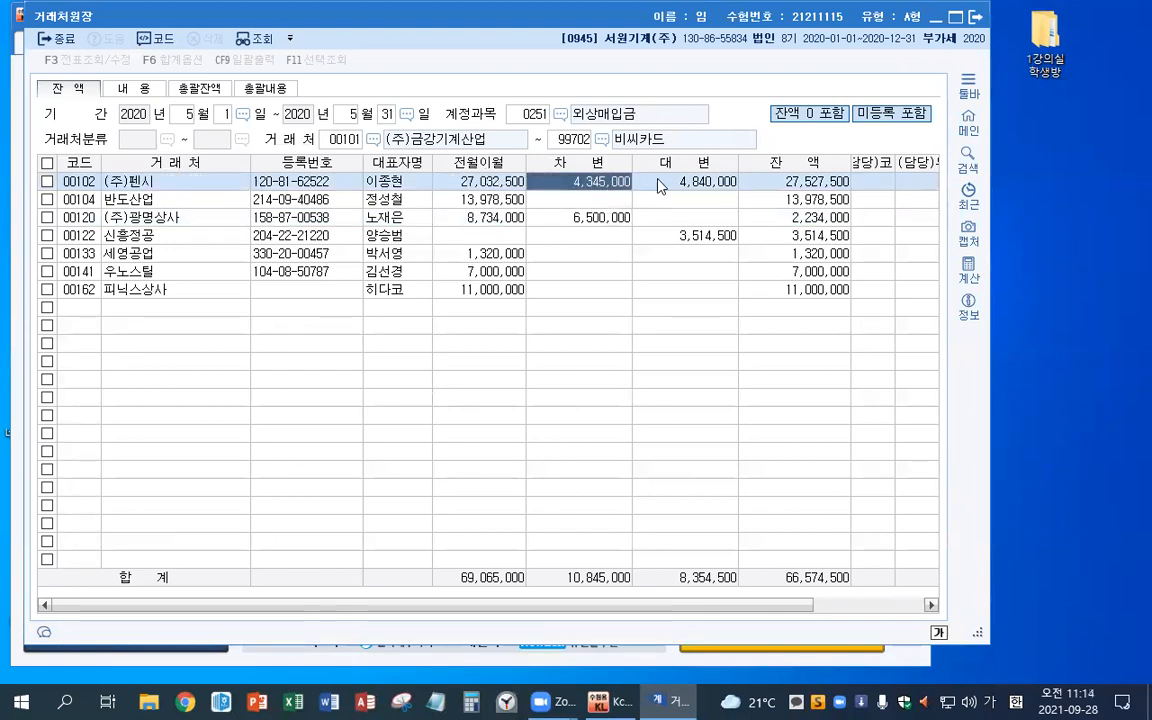
{"action": "left_click", "coordinate": [704, 182]}
{"action": "left_click", "coordinate": [812, 182]}
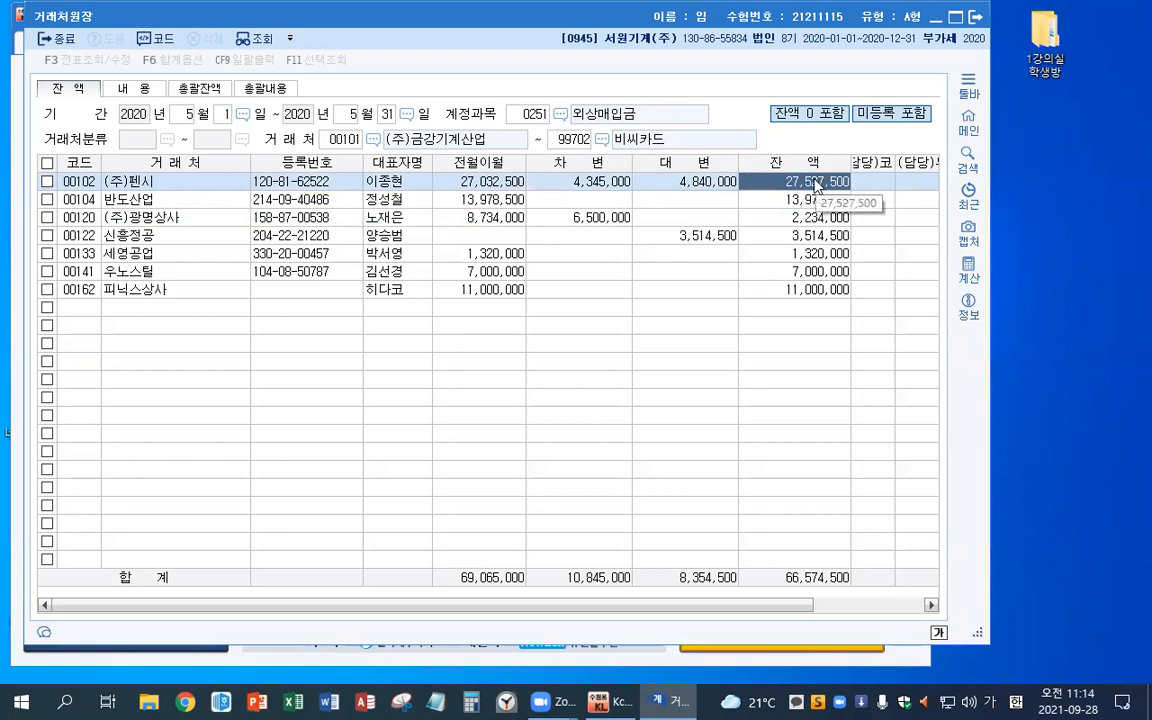
Compare the May debit and credit amounts of (주)광명상사 and (주)펜시, and close 거래처원장.
{"action": "left_click", "coordinate": [200, 214]}
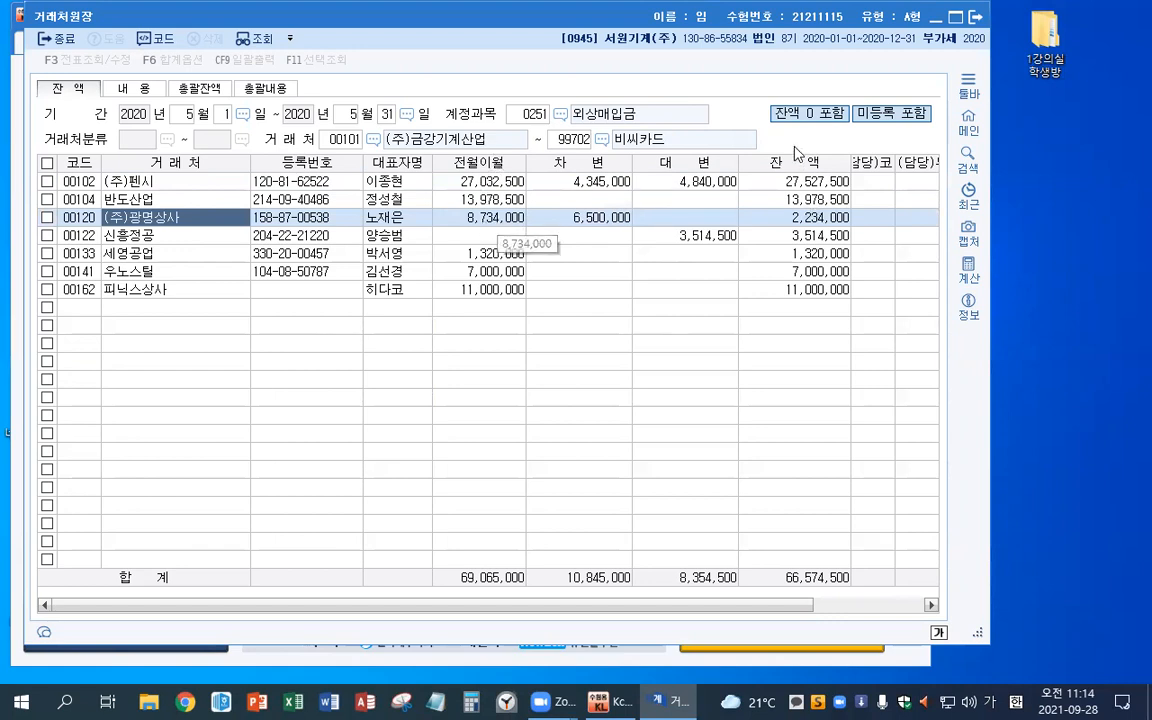
{"action": "left_click", "coordinate": [686, 217]}
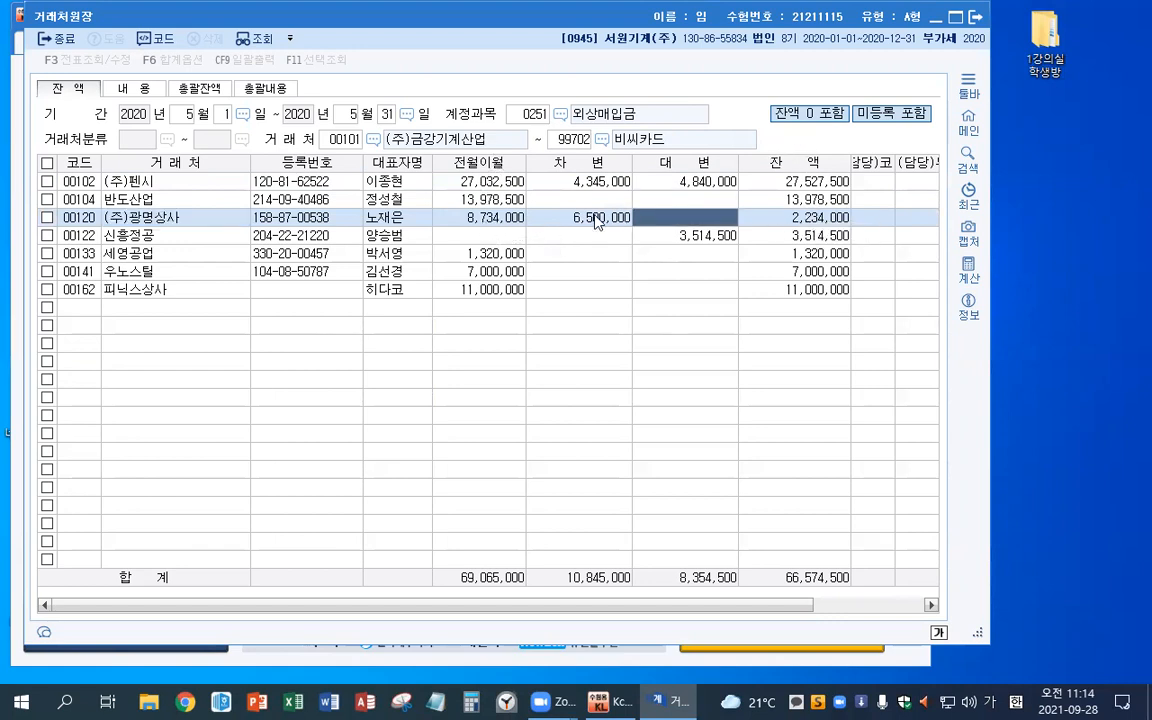
{"action": "left_click", "coordinate": [600, 219]}
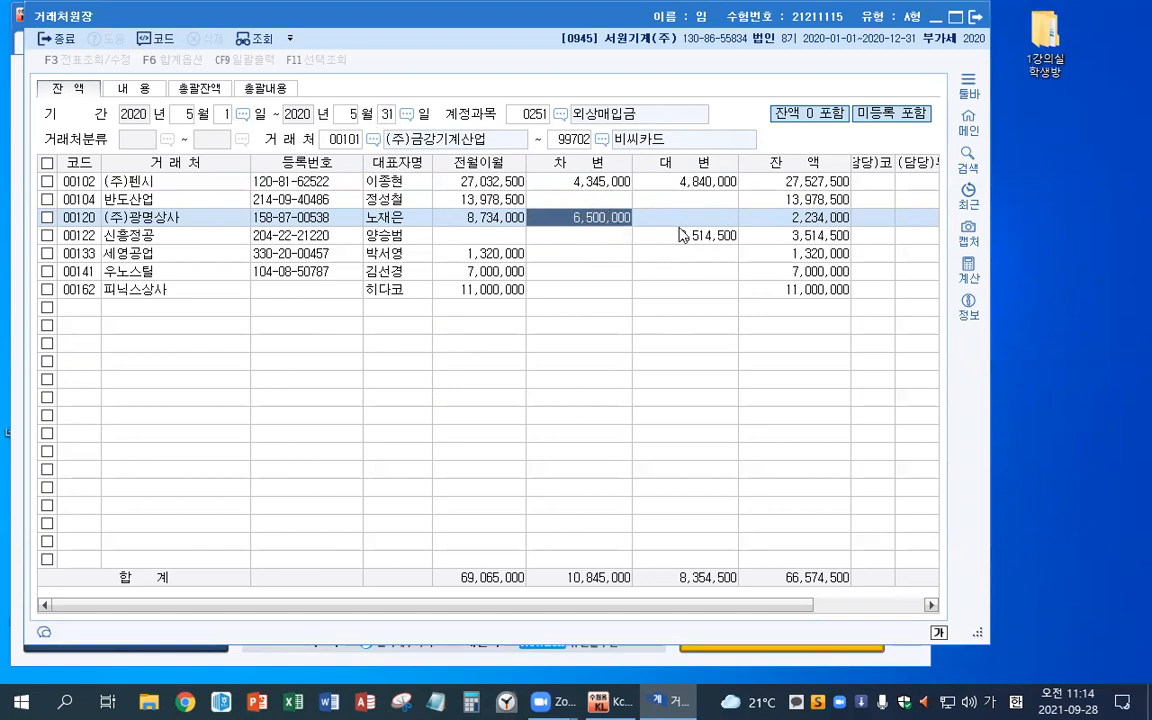
{"action": "left_click", "coordinate": [600, 182]}
{"action": "left_click", "coordinate": [694, 182]}
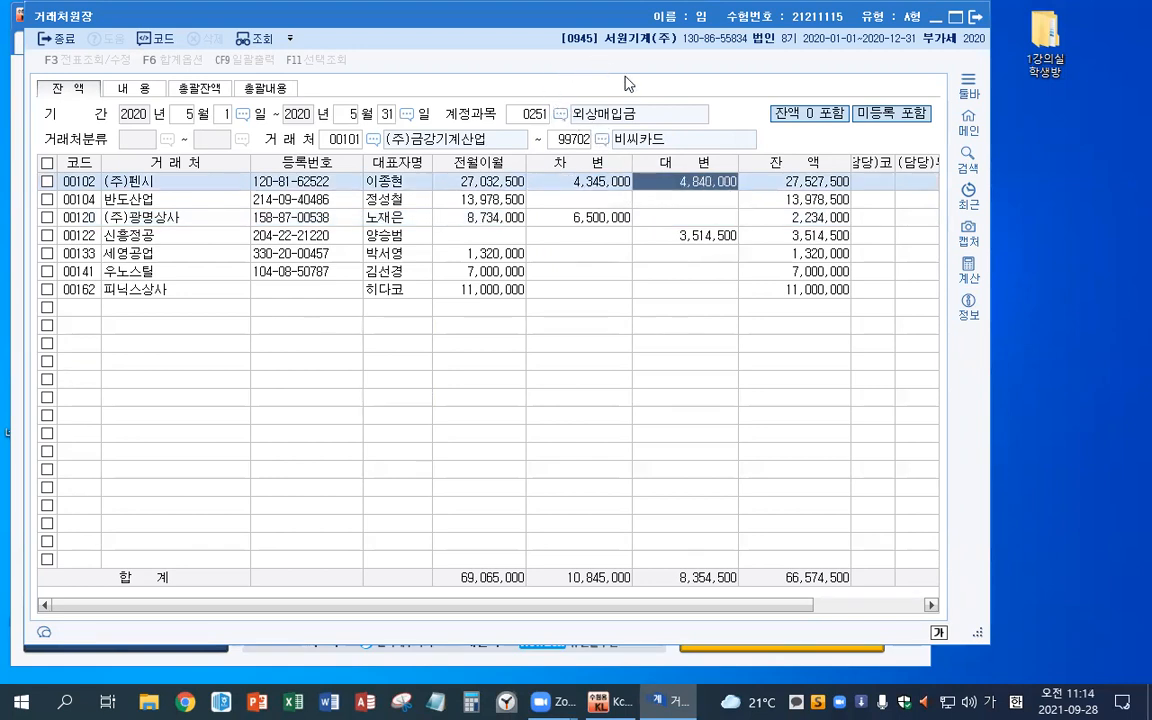
{"action": "left_click", "coordinate": [578, 187]}
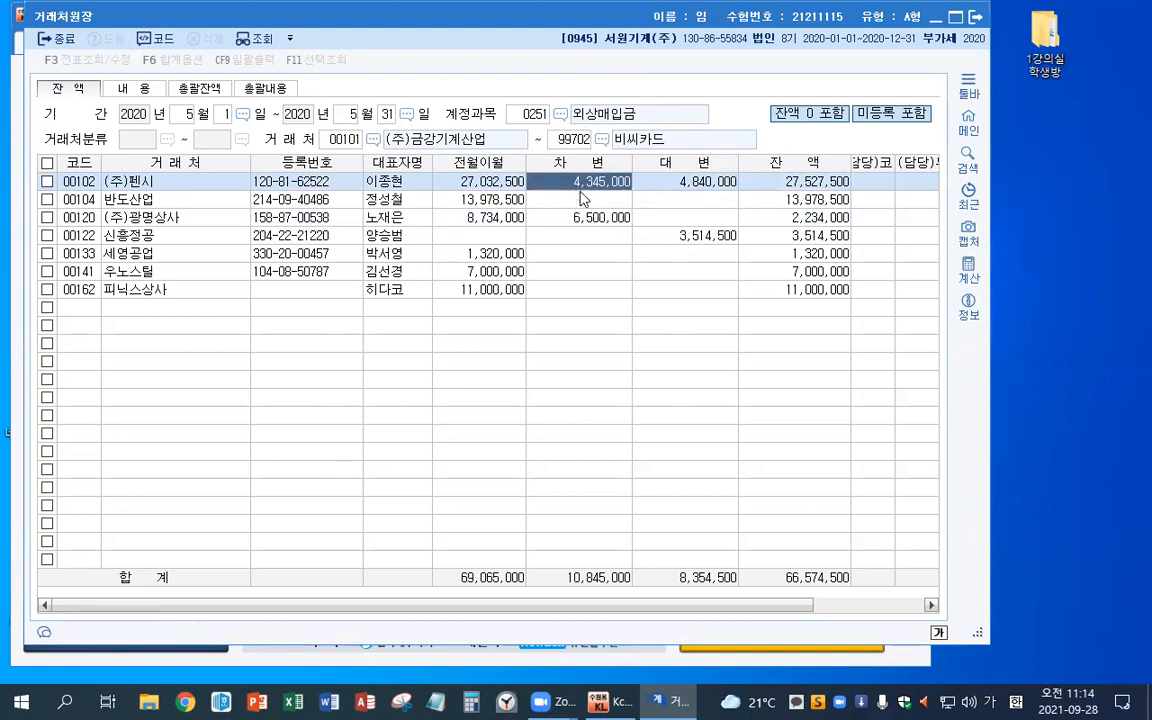
{"action": "left_click", "coordinate": [550, 217]}
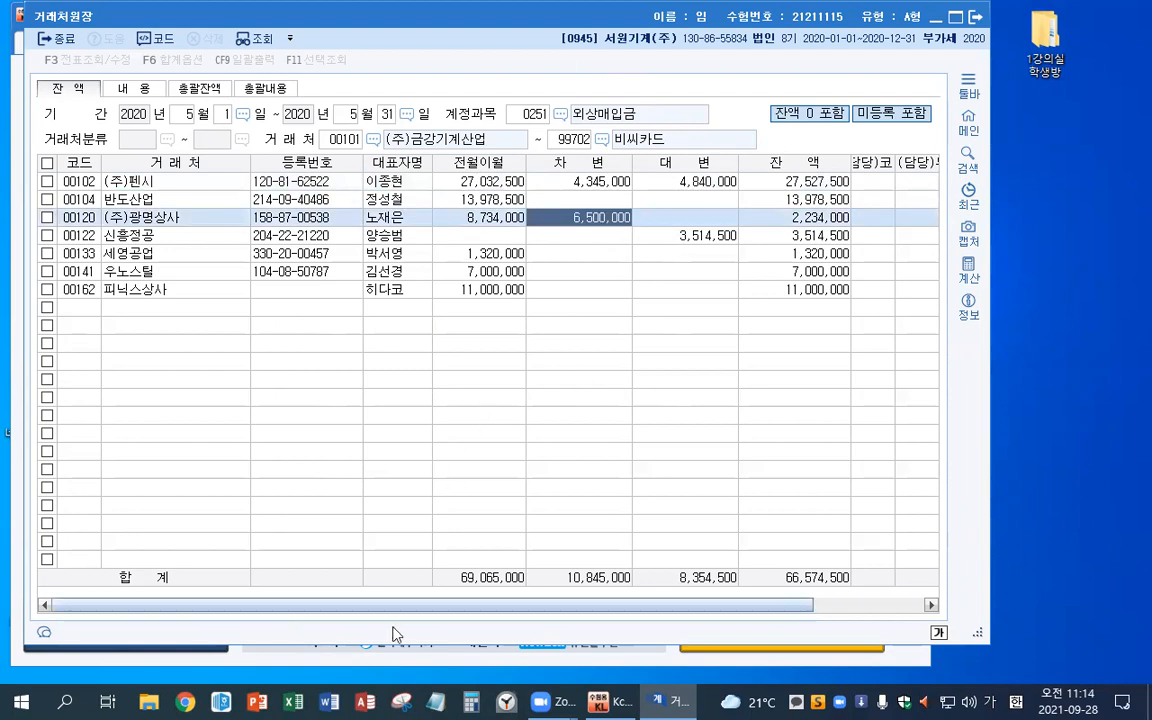
{"action": "left_click", "coordinate": [976, 17]}
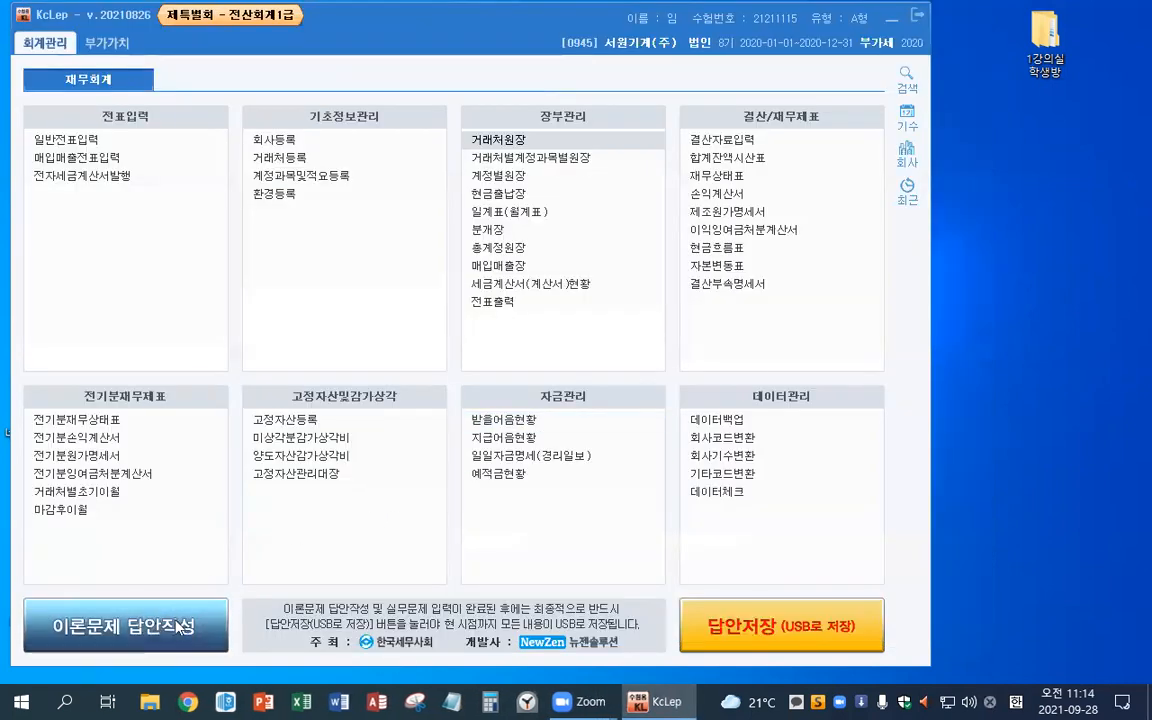
Enter 6,500,000 as the answer to practical question 2 on the exam answer form and close the form.
{"action": "left_click", "coordinate": [178, 626]}
{"action": "left_click", "coordinate": [442, 517]}
{"action": "type", "text": "650"}
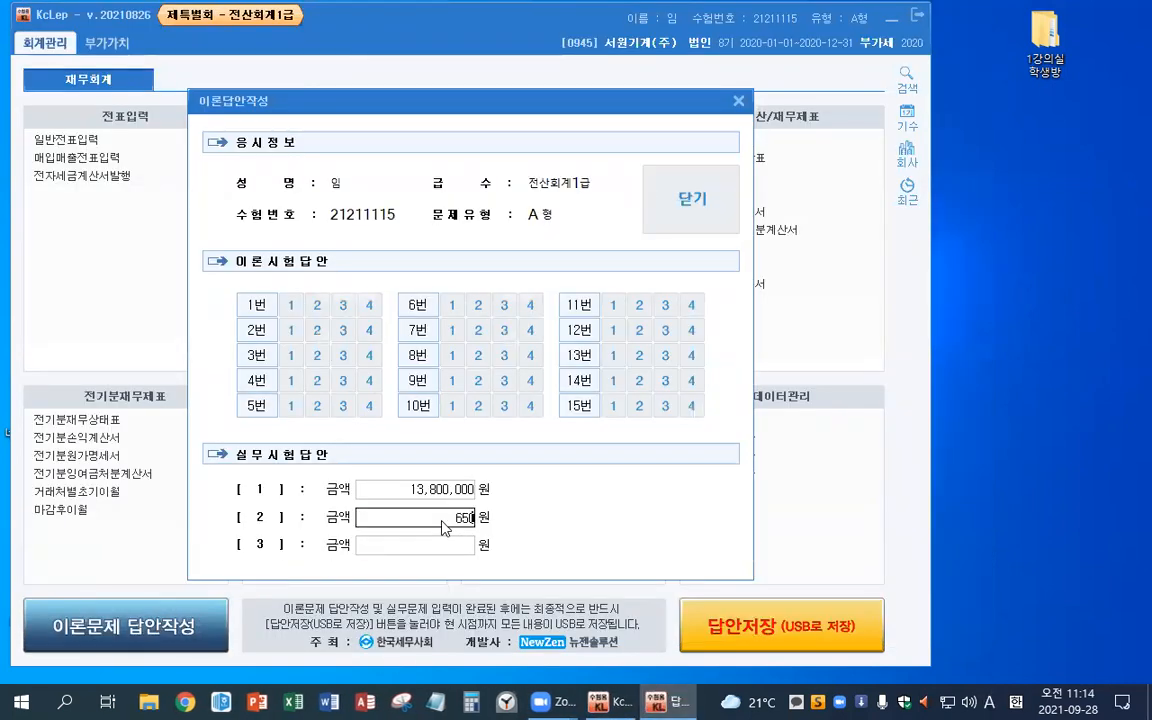
{"action": "type", "text": "0000"}
{"action": "key", "text": "Return"}
{"action": "left_click", "coordinate": [705, 200]}
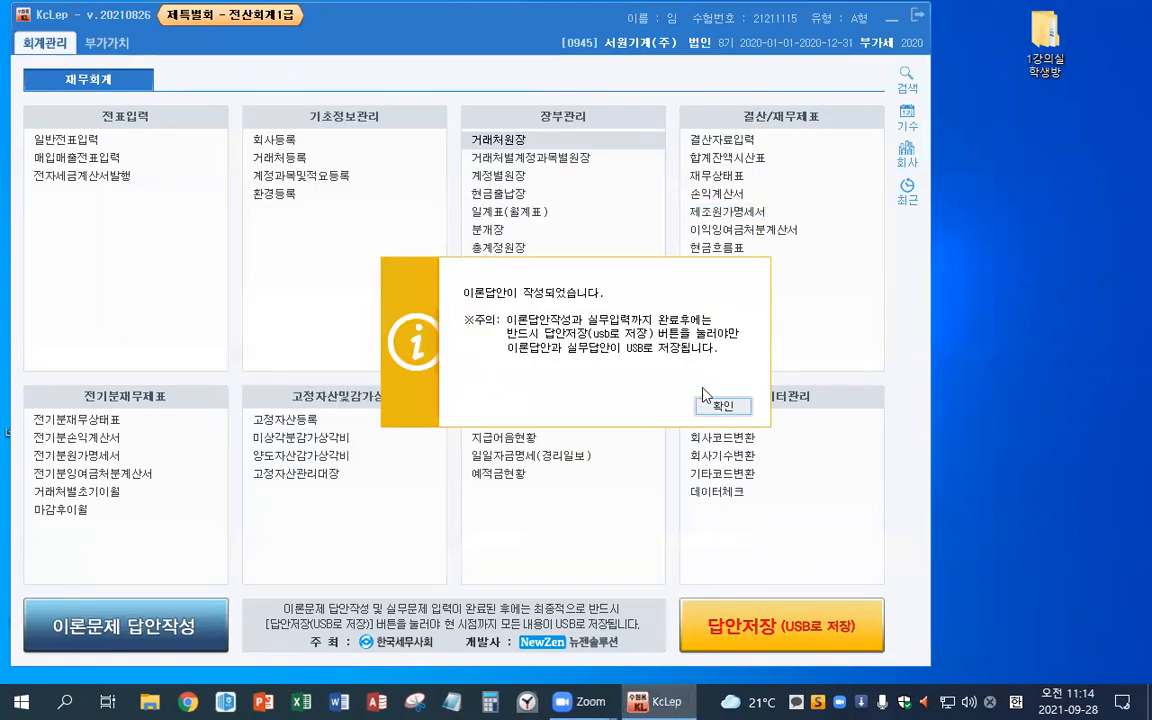
{"action": "left_click", "coordinate": [720, 404]}
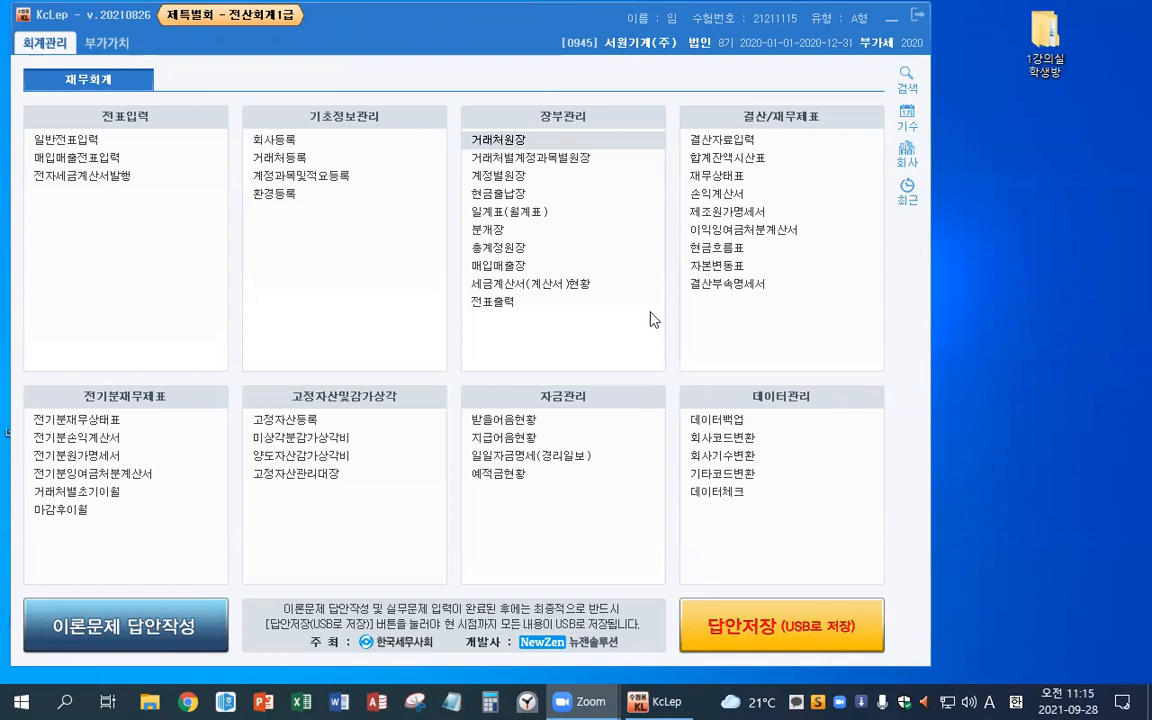
Open 부가가치세신고서 and load the VAT return for January 1 through March 31, 2020.
{"action": "left_click", "coordinate": [105, 43]}
{"action": "left_click", "coordinate": [100, 145]}
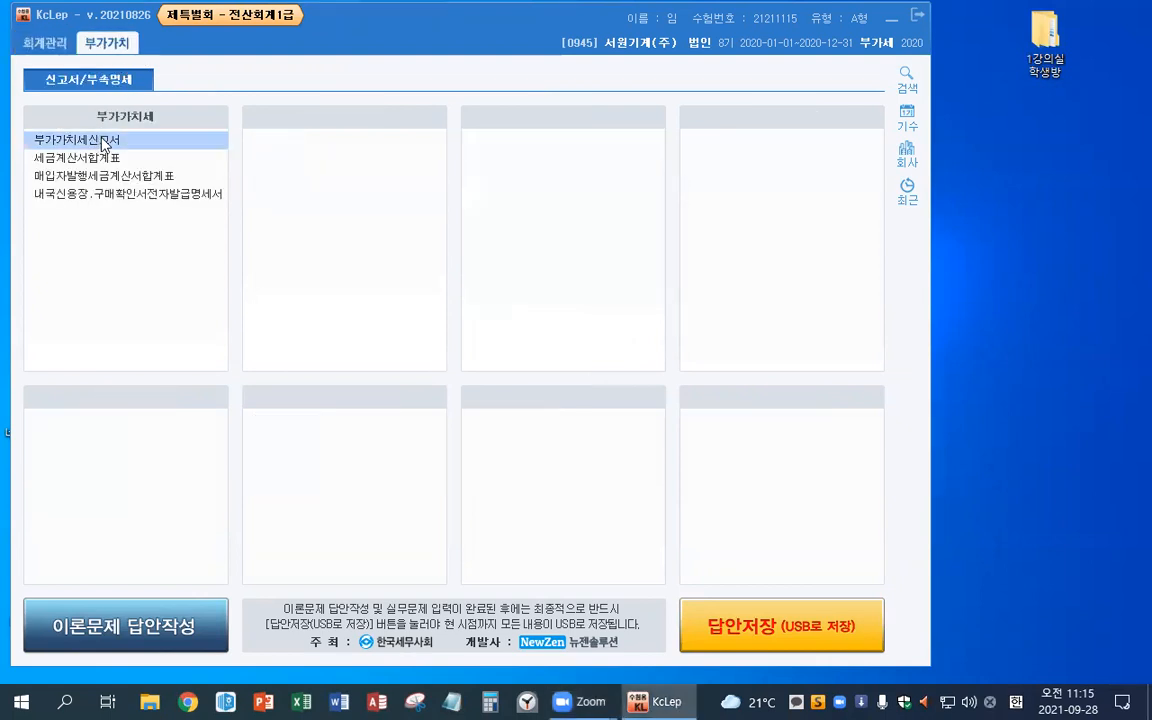
{"action": "type", "text": "1"}
{"action": "key", "text": "Return"}
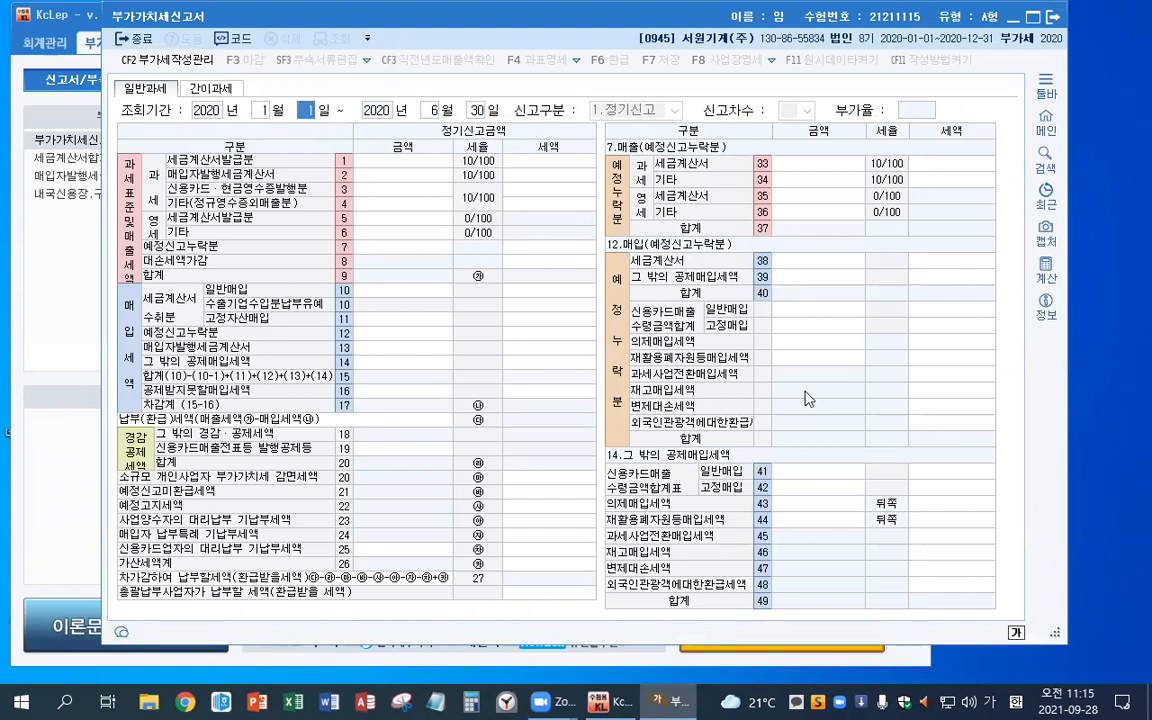
{"action": "type", "text": "3"}
{"action": "key", "text": "Return"}
{"action": "type", "text": "31"}
{"action": "key", "text": "Return"}
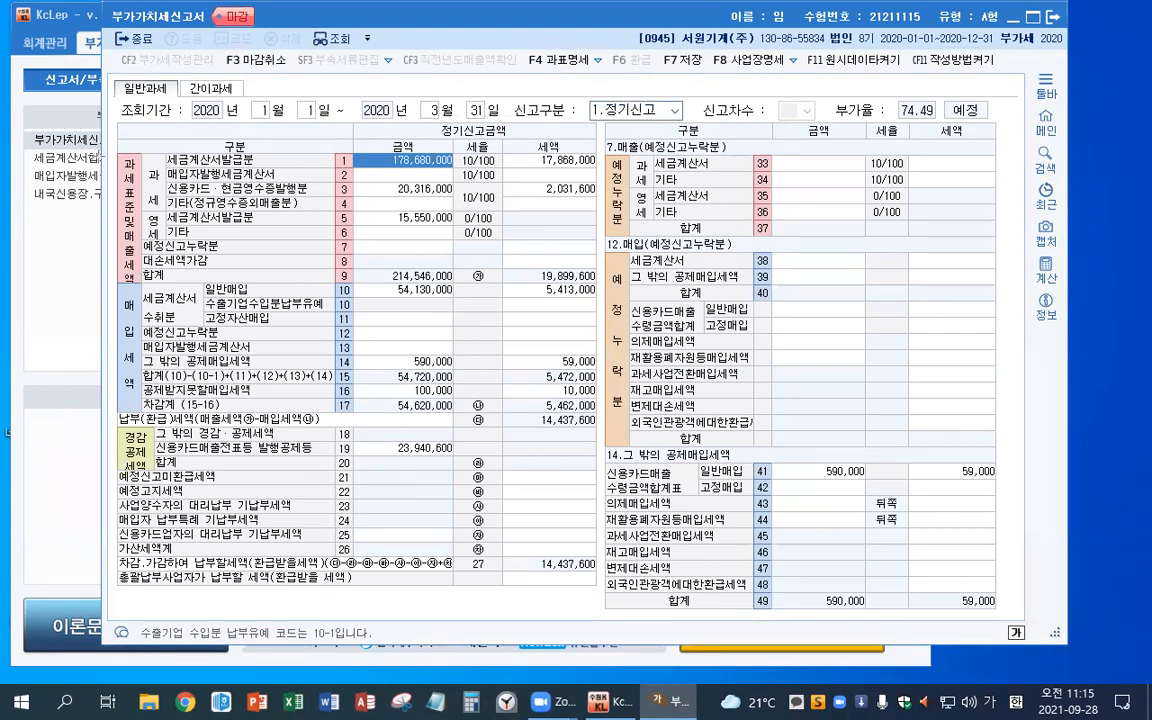
Mark the 과세표준및매출세액 total amount and enter 214,546,000 in Calculator as the number to subtract from.
{"action": "key", "text": "ctrl+2"}
{"action": "left_click_drag", "start_coordinate": [112, 143], "coordinate": [141, 288]}
{"action": "left_click_drag", "start_coordinate": [351, 258], "coordinate": [461, 289]}
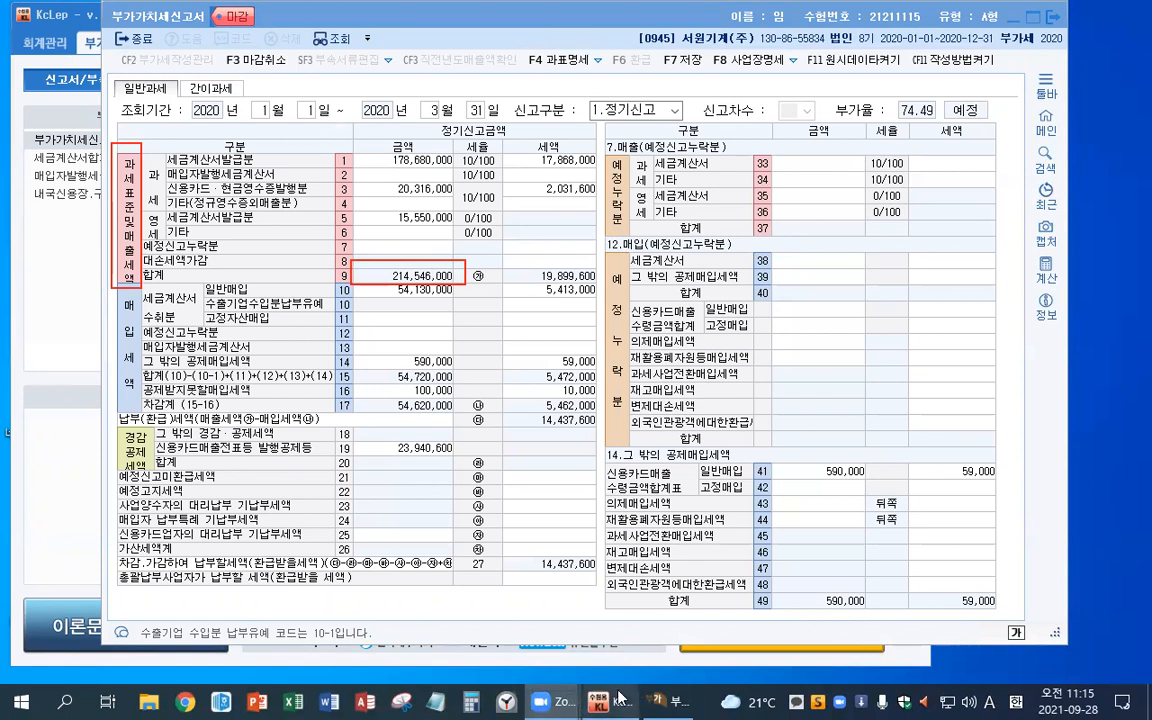
{"action": "left_click", "coordinate": [471, 701]}
{"action": "type", "text": "214,546,000"}
{"action": "key", "text": "minus"}
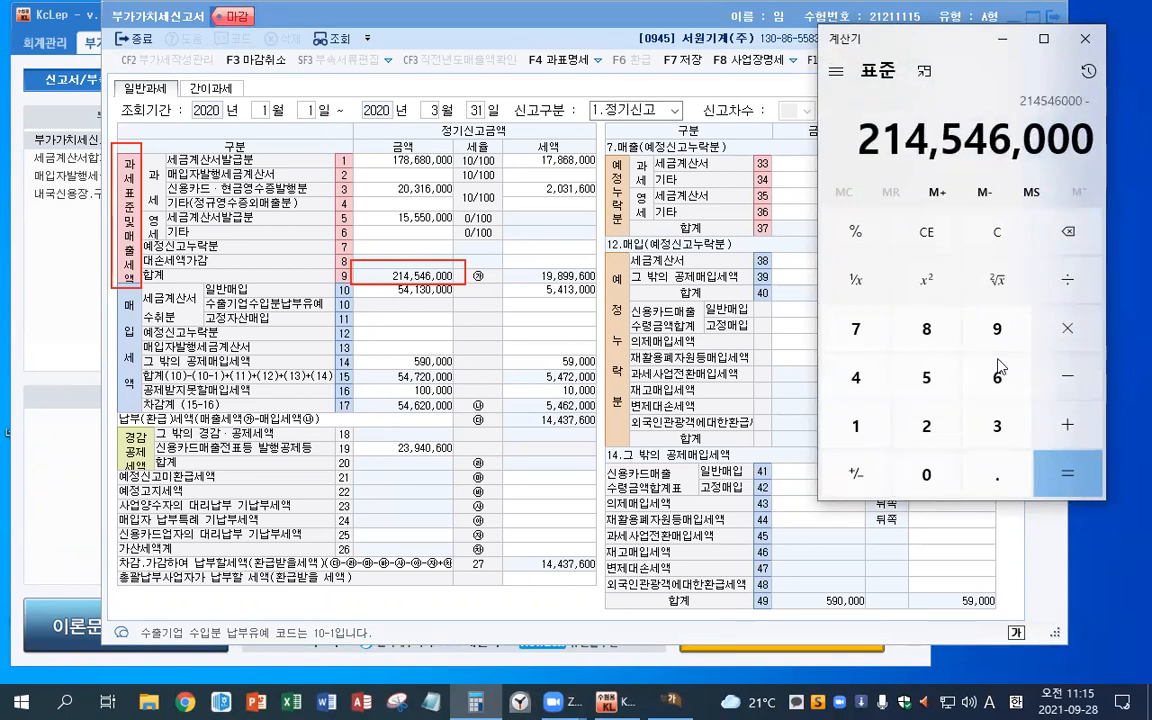
Reload 부가가치세신고서 for April 1 through June 30, 2020.
{"action": "left_click", "coordinate": [268, 113]}
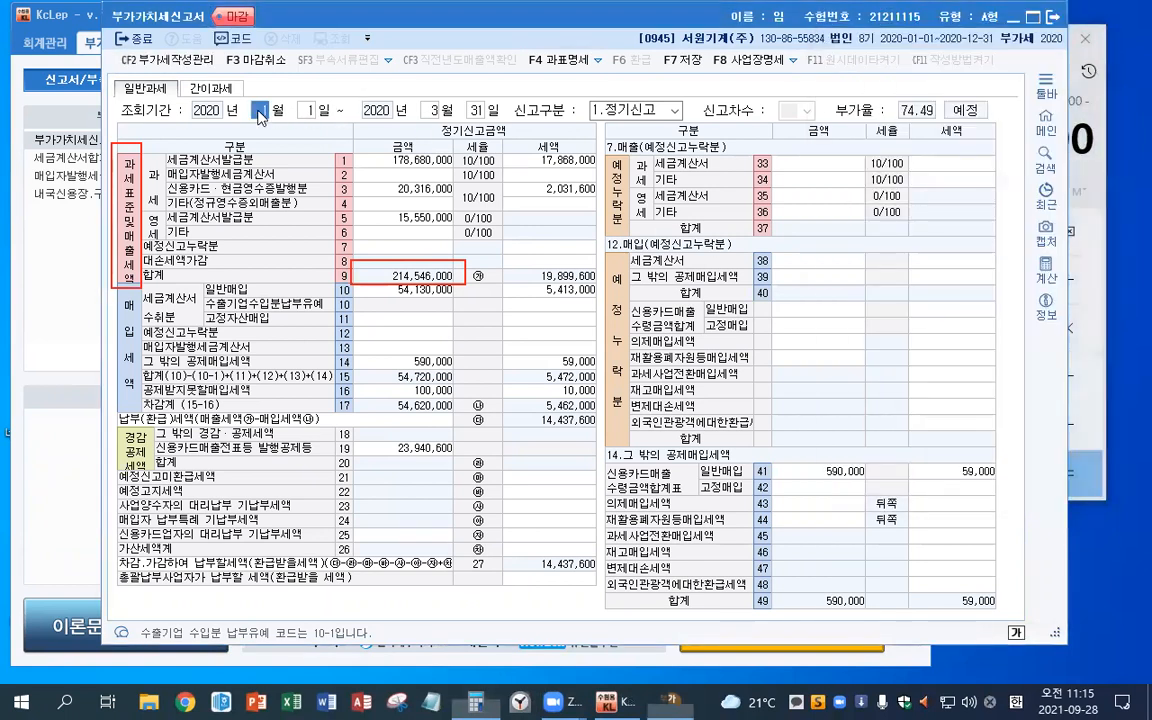
{"action": "type", "text": "4"}
{"action": "key", "text": "Return"}
{"action": "key", "text": "Return"}
{"action": "type", "text": "6"}
{"action": "key", "text": "Return"}
{"action": "key", "text": "Return"}
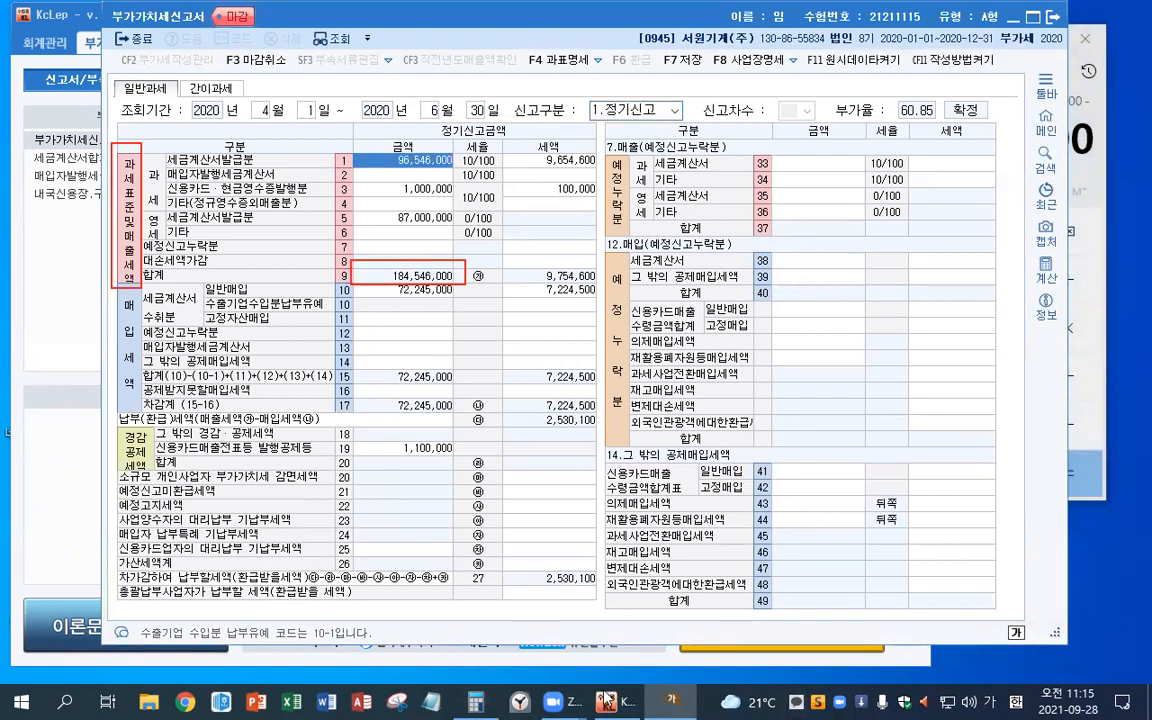
Subtract 184,546,000 from the pending amount in Calculator, then close it and 부가가치세신고서.
{"action": "left_click", "coordinate": [477, 702]}
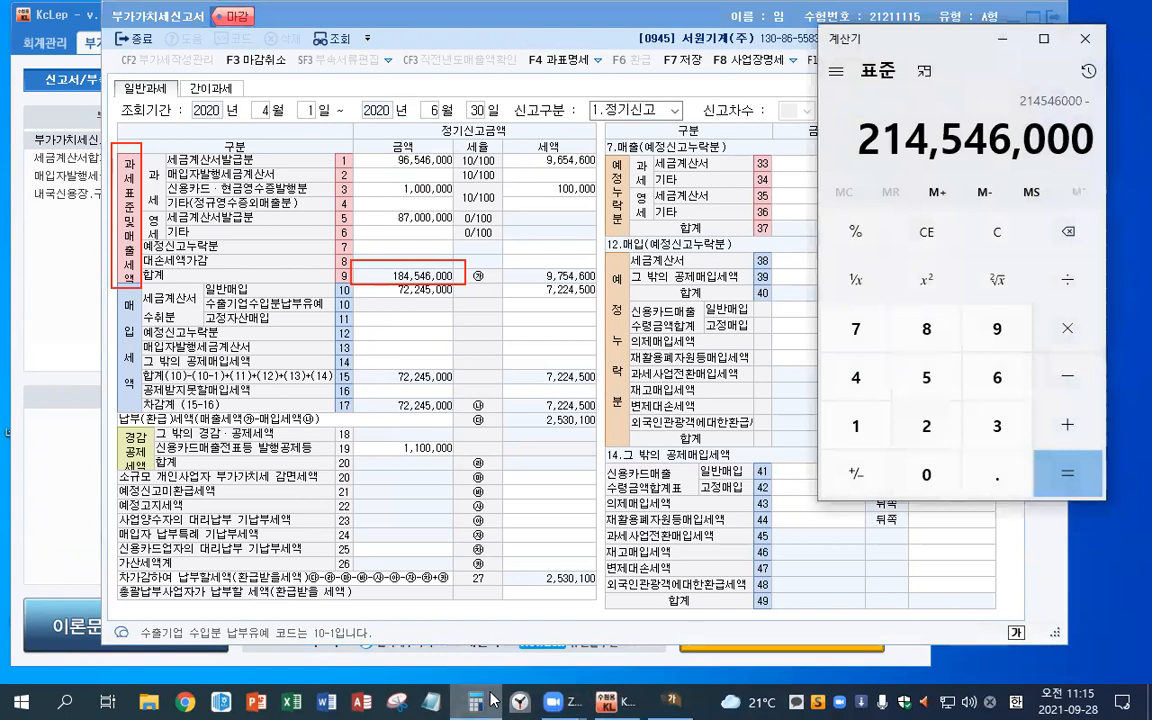
{"action": "type", "text": "184"}
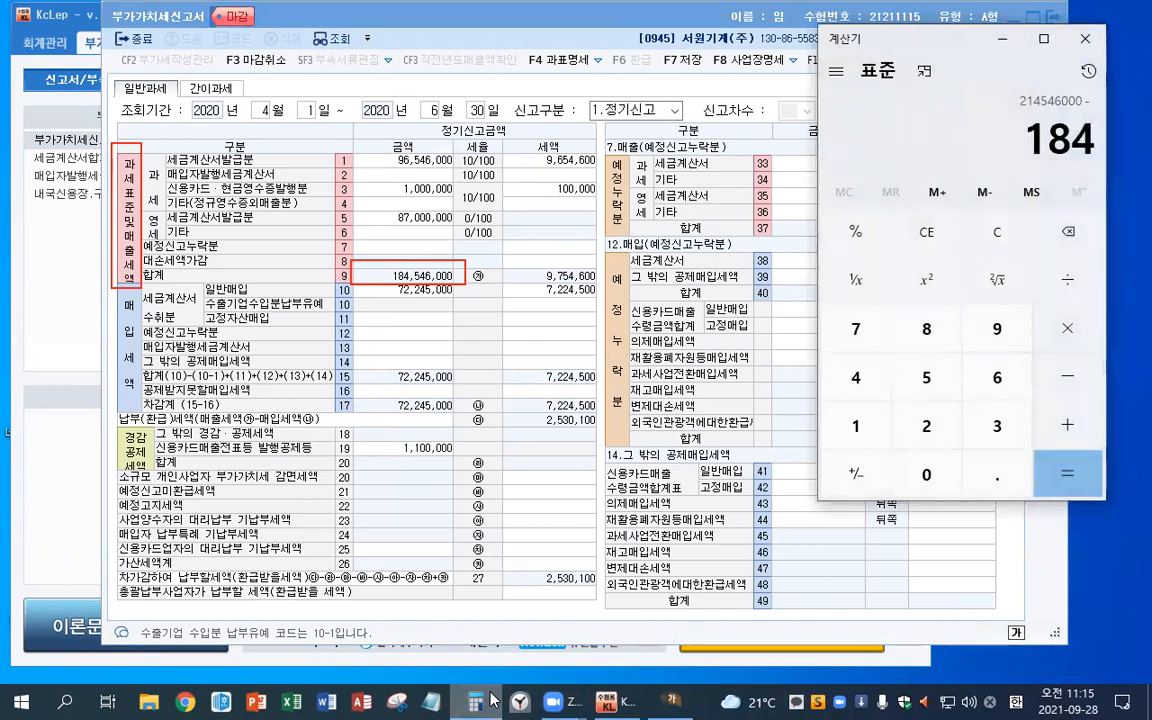
{"action": "type", "text": "5460000"}
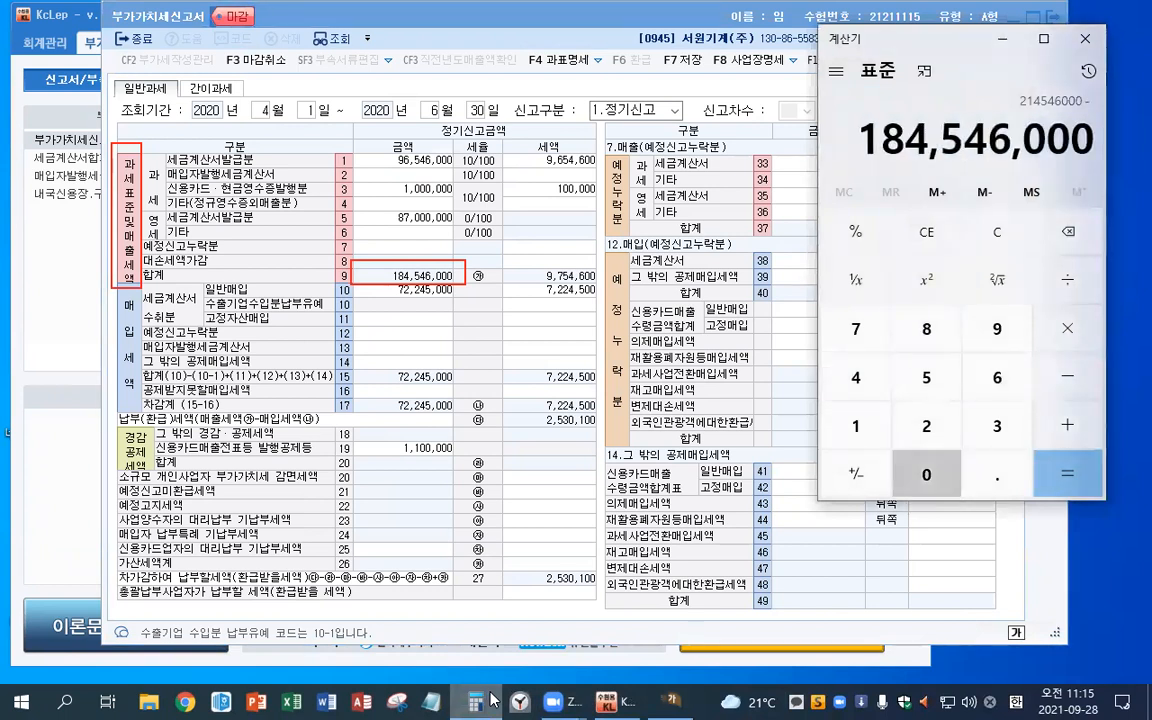
{"action": "key", "text": "Return"}
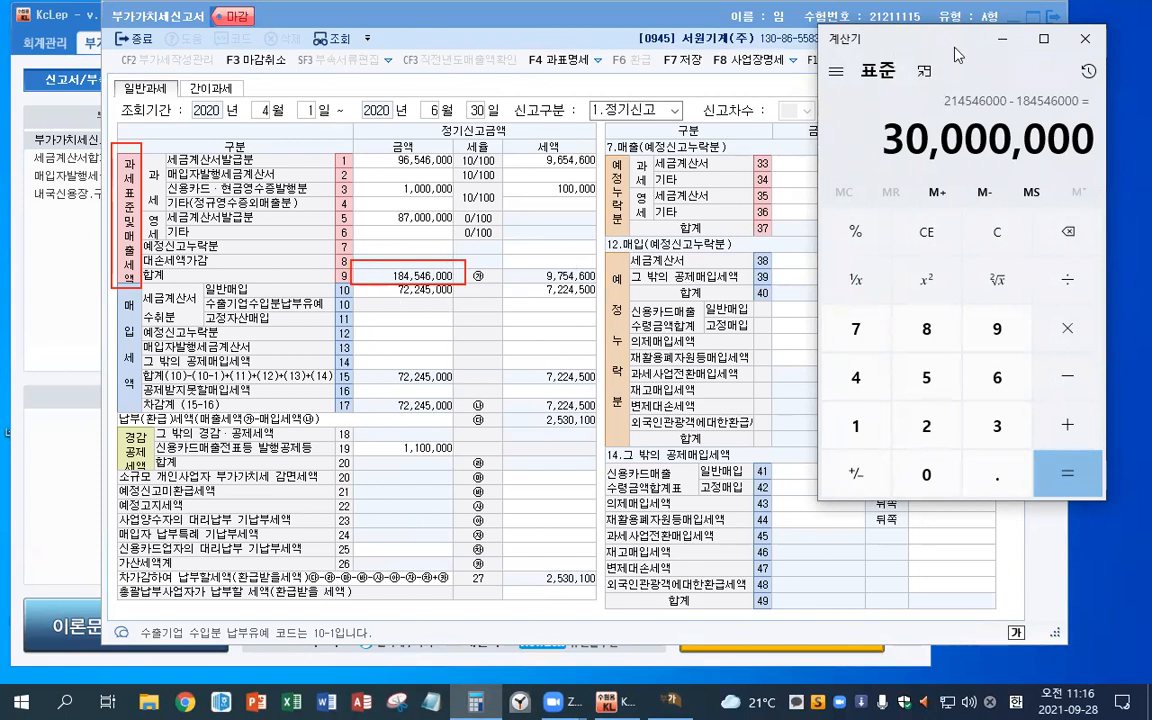
{"action": "left_click", "coordinate": [1086, 42]}
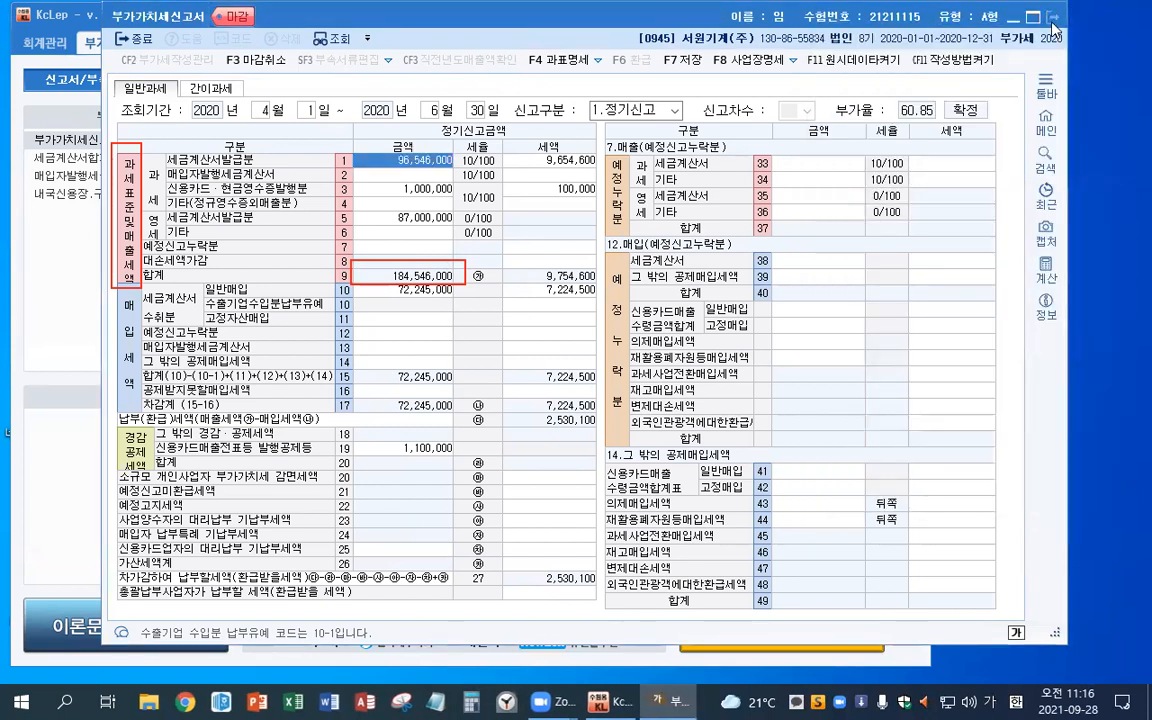
{"action": "left_click", "coordinate": [1053, 17]}
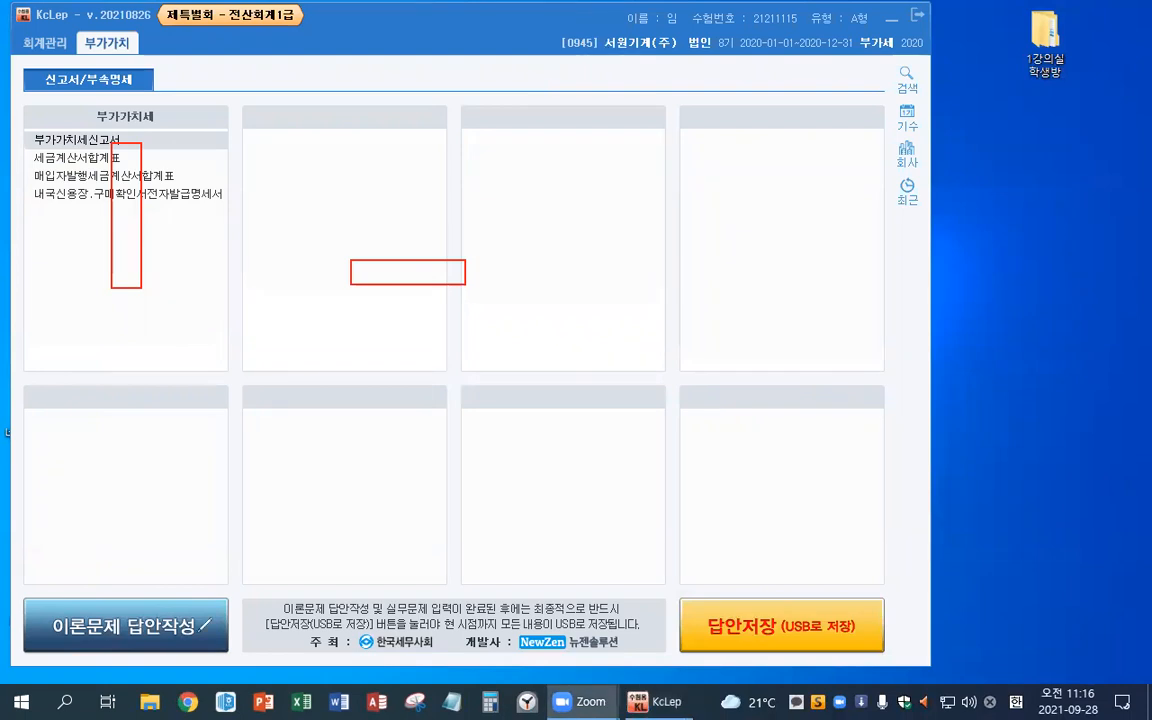
Open the exam answer form and enter 30,000,000 as the answer to practical question 3.
{"action": "left_click", "coordinate": [188, 624]}
{"action": "left_click", "coordinate": [473, 543]}
{"action": "type", "text": "30000000"}
{"action": "key", "text": "Return"}
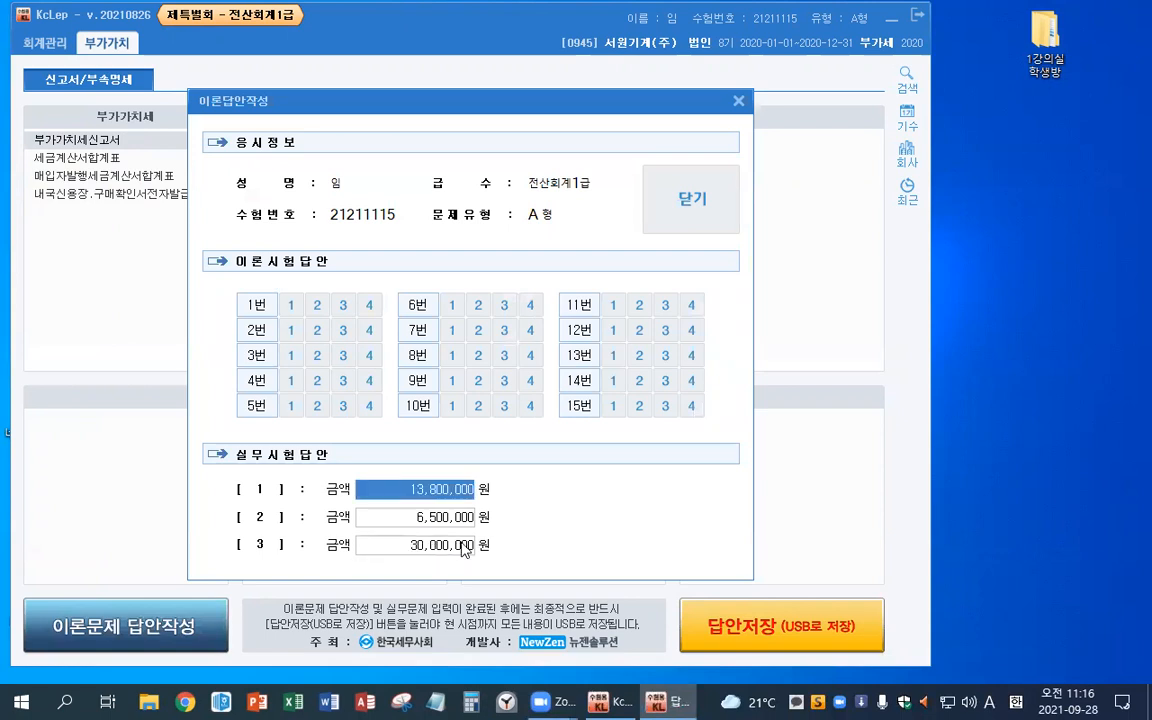
Mark the theory answers for questions 1 to 15 as 1-2-3-4-4, 4-4-3-2-1 and 4-3-3-2-1, and close the answer form.
{"action": "left_click", "coordinate": [291, 305]}
{"action": "left_click", "coordinate": [317, 330]}
{"action": "left_click", "coordinate": [343, 355]}
{"action": "left_click", "coordinate": [369, 380]}
{"action": "left_click", "coordinate": [370, 405]}
{"action": "left_click", "coordinate": [478, 380]}
{"action": "left_click", "coordinate": [504, 355]}
{"action": "left_click", "coordinate": [530, 330]}
{"action": "left_click", "coordinate": [530, 305]}
{"action": "left_click", "coordinate": [452, 405]}
{"action": "left_click", "coordinate": [665, 362]}
{"action": "left_click", "coordinate": [669, 336]}
{"action": "left_click", "coordinate": [692, 309]}
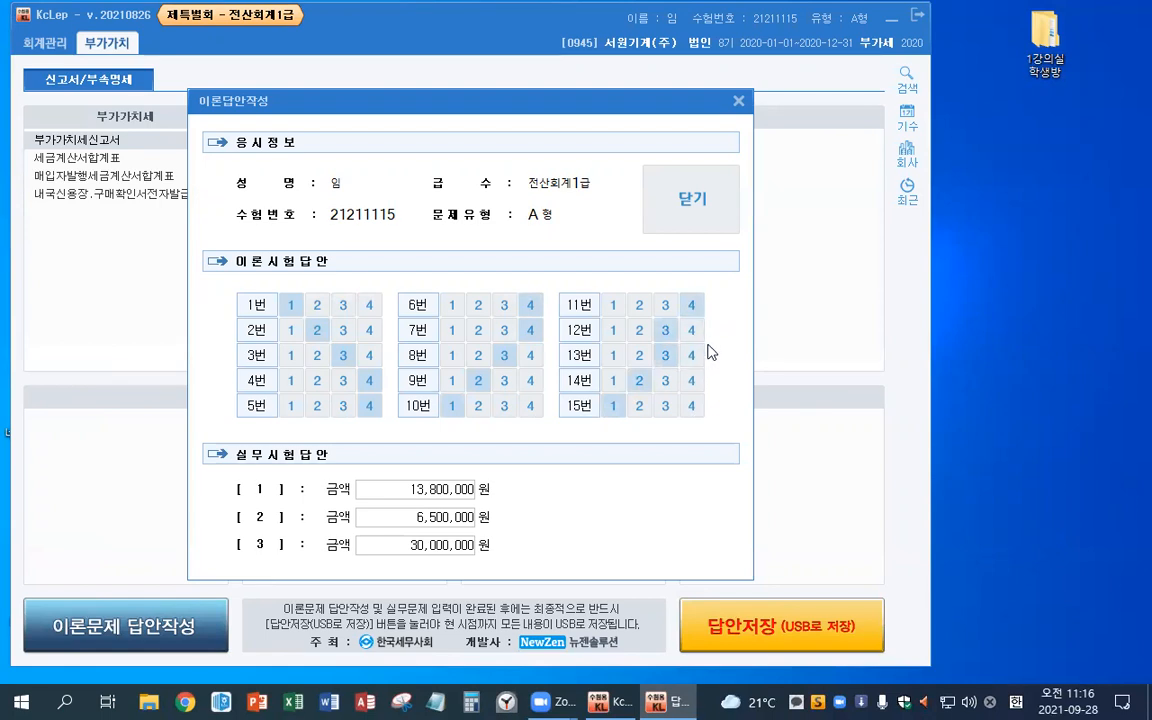
{"action": "left_click", "coordinate": [690, 204]}
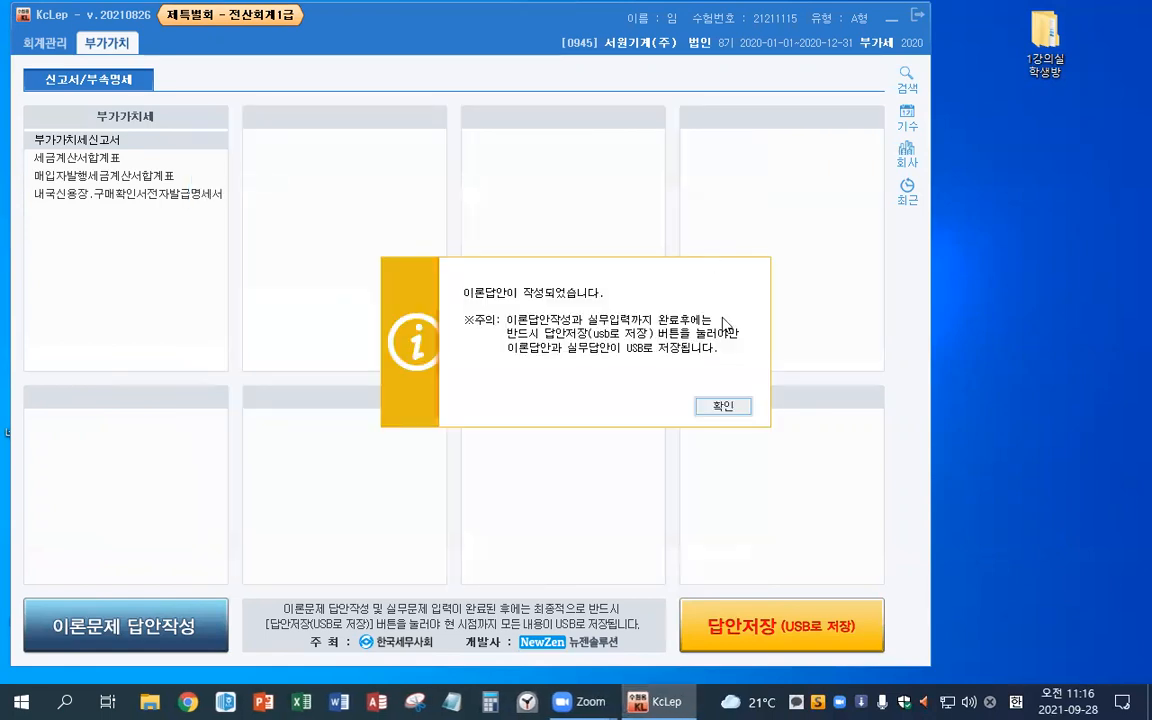
{"action": "left_click", "coordinate": [748, 410]}
Save the exam answers to USB and exit the exam program.
{"action": "left_click", "coordinate": [770, 615]}
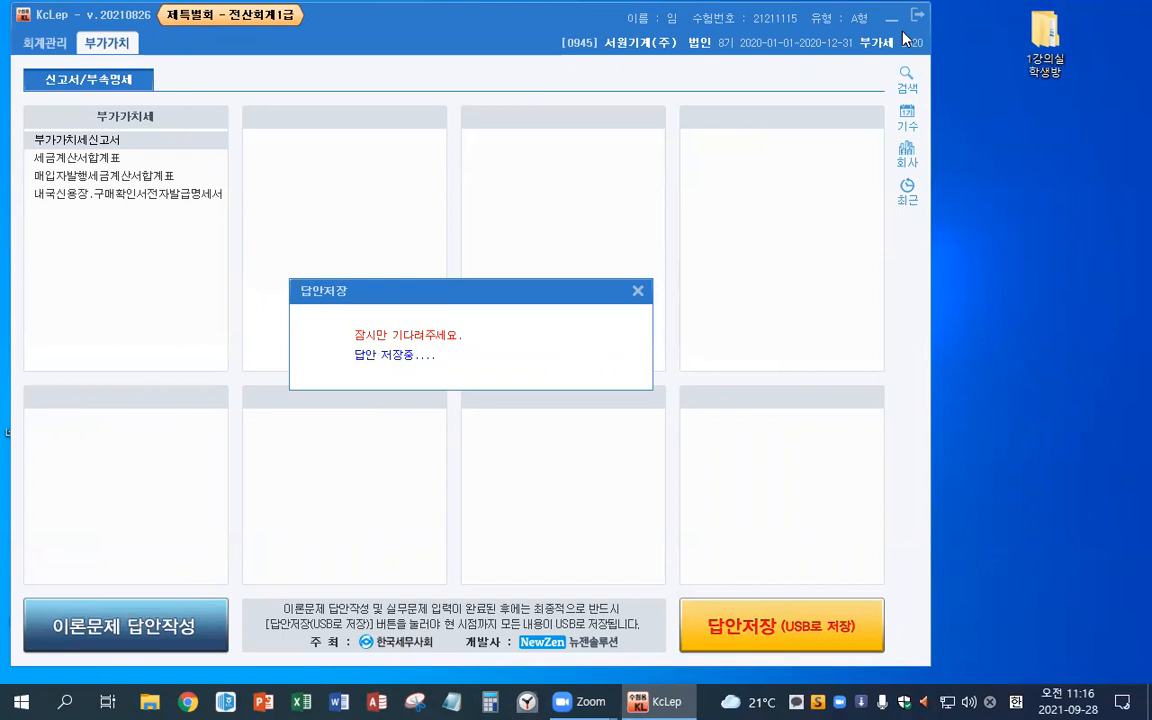
{"action": "left_click", "coordinate": [656, 388]}
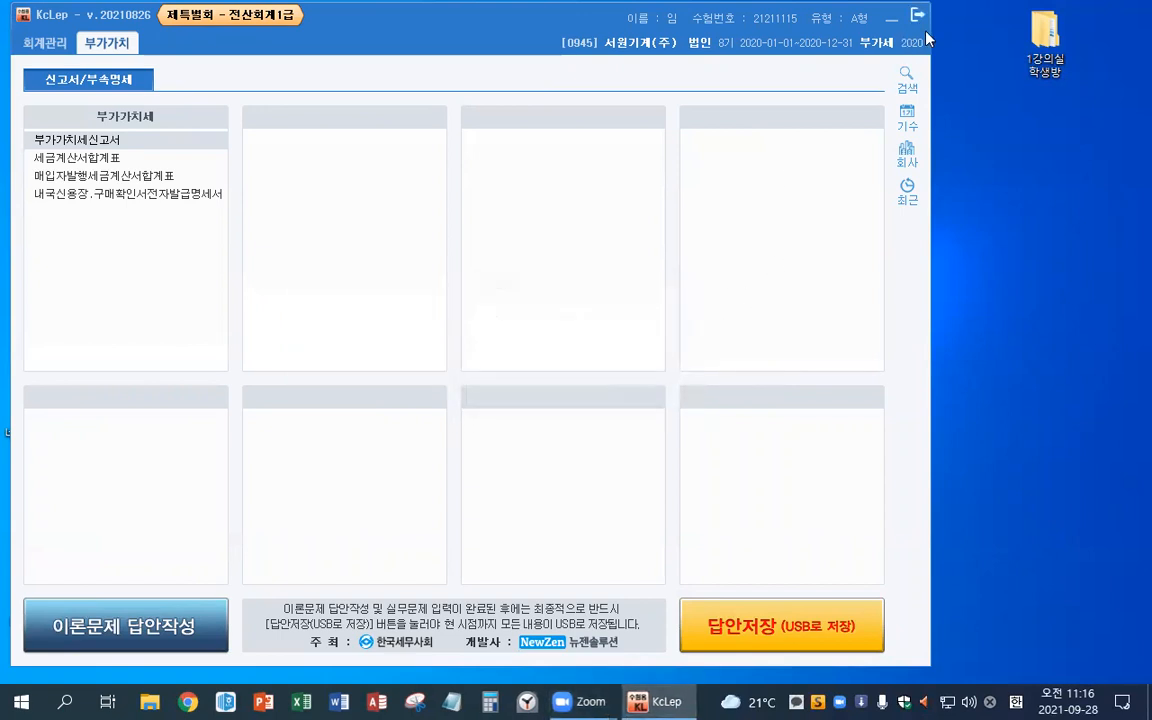
{"action": "left_click", "coordinate": [918, 17]}
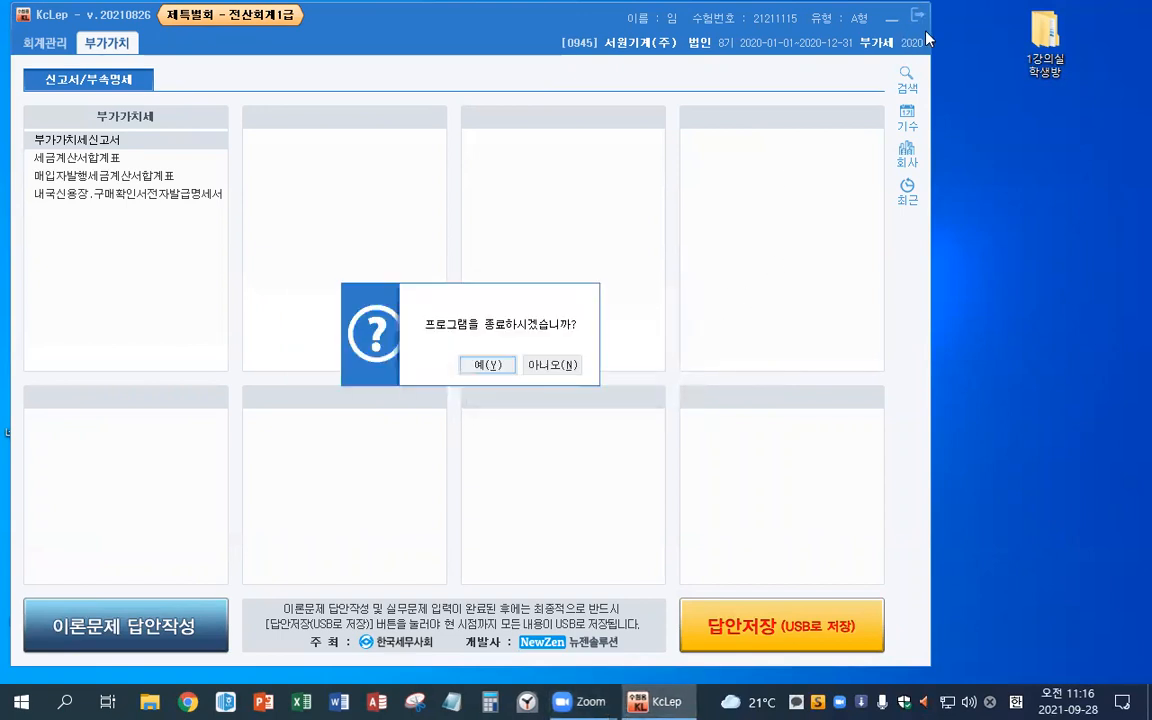
{"action": "left_click", "coordinate": [487, 365]}
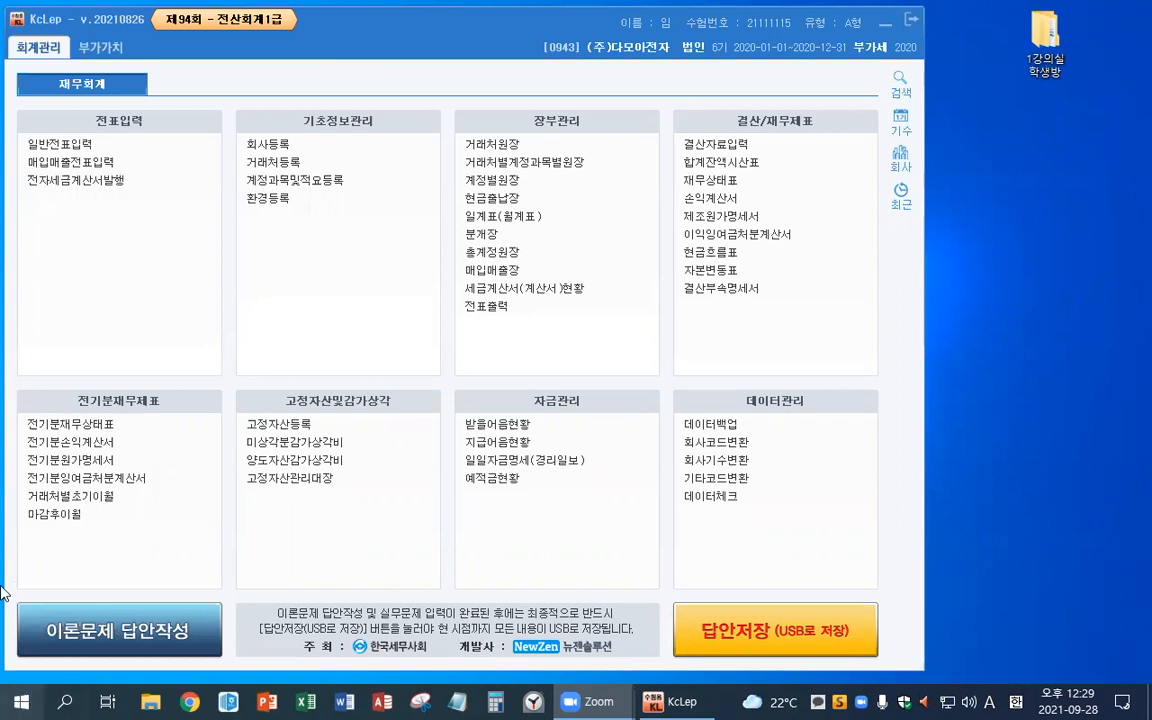
Open 거래처별초기이월 for (주)다모아전자, load the data from 전기분재무상태표 and look through the account list.
{"action": "left_click", "coordinate": [95, 497]}
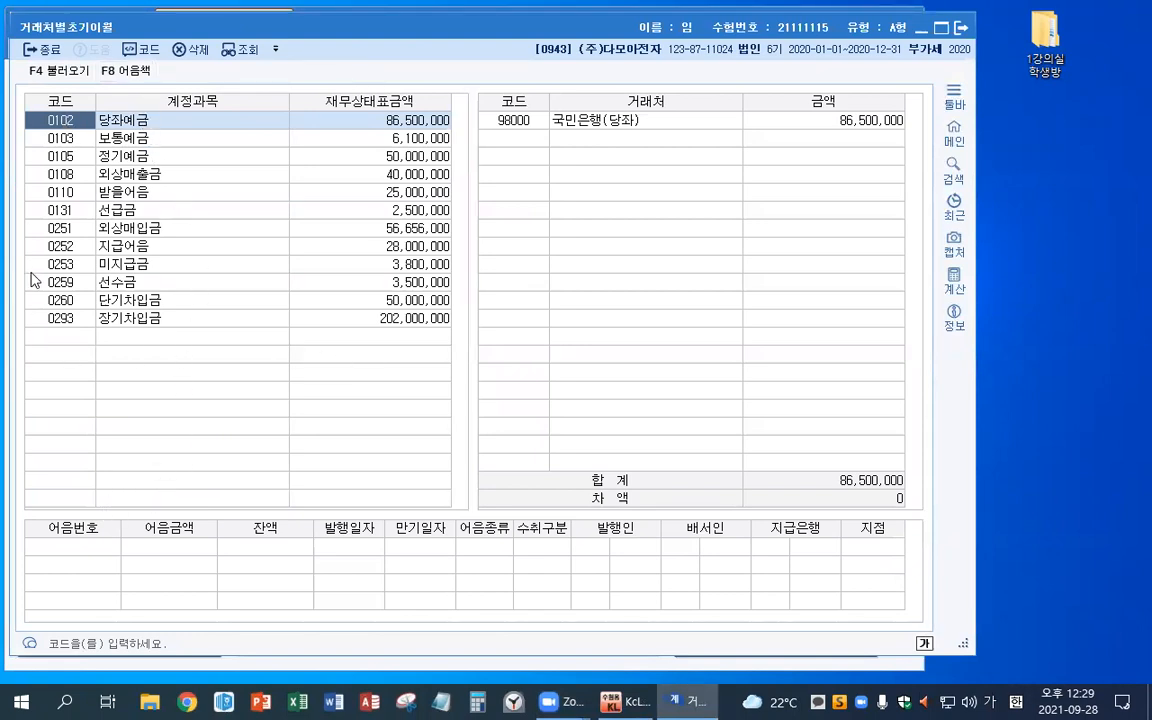
{"action": "left_click", "coordinate": [45, 80]}
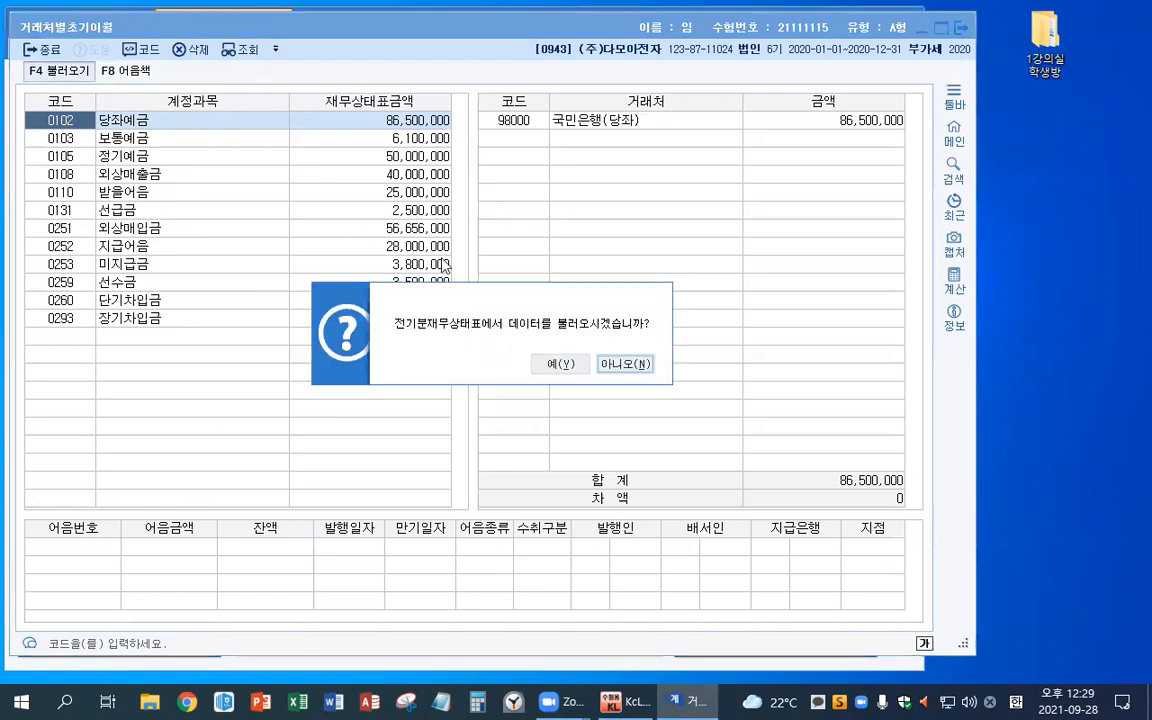
{"action": "left_click", "coordinate": [555, 372]}
{"action": "scroll", "coordinate": [127, 416], "scroll_direction": "down", "scroll_amount": 5}
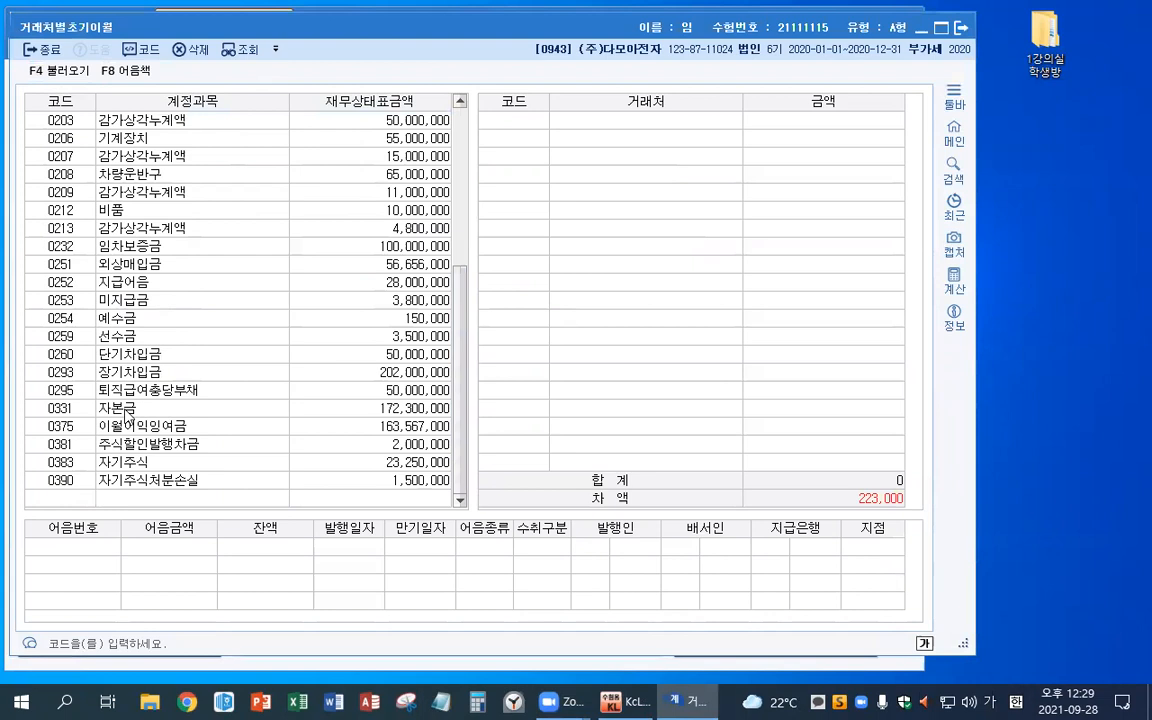
{"action": "scroll", "coordinate": [262, 308], "scroll_direction": "up", "scroll_amount": 4}
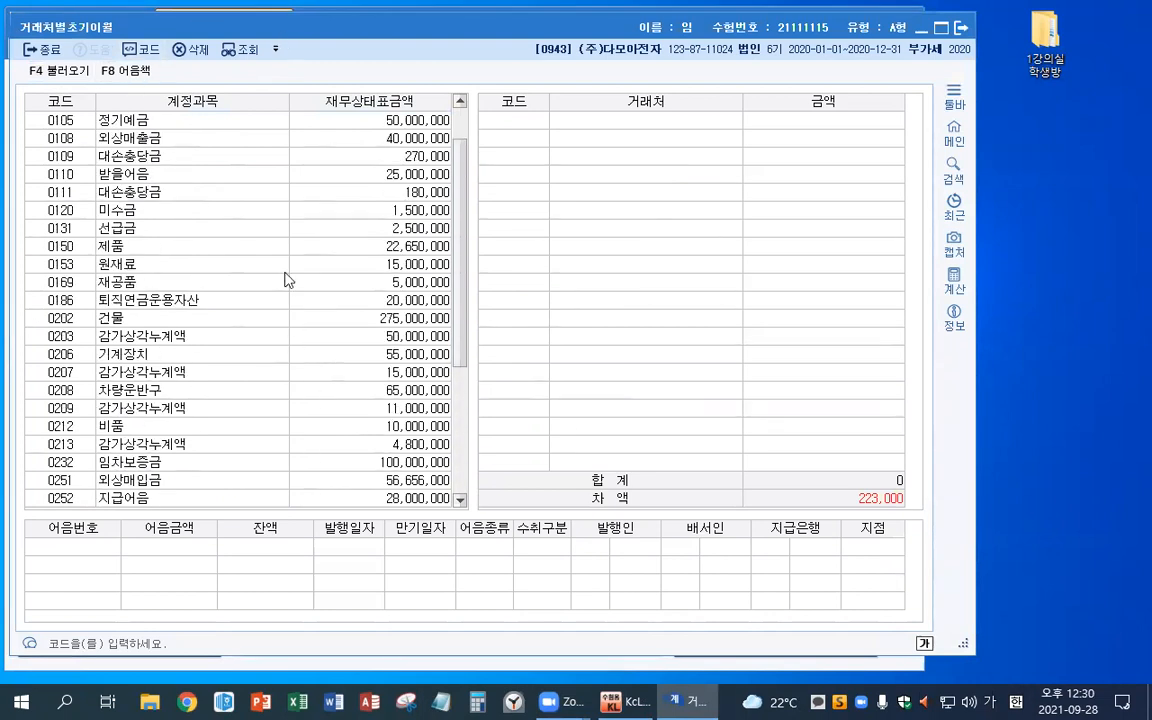
{"action": "scroll", "coordinate": [285, 279], "scroll_direction": "up", "scroll_amount": 1}
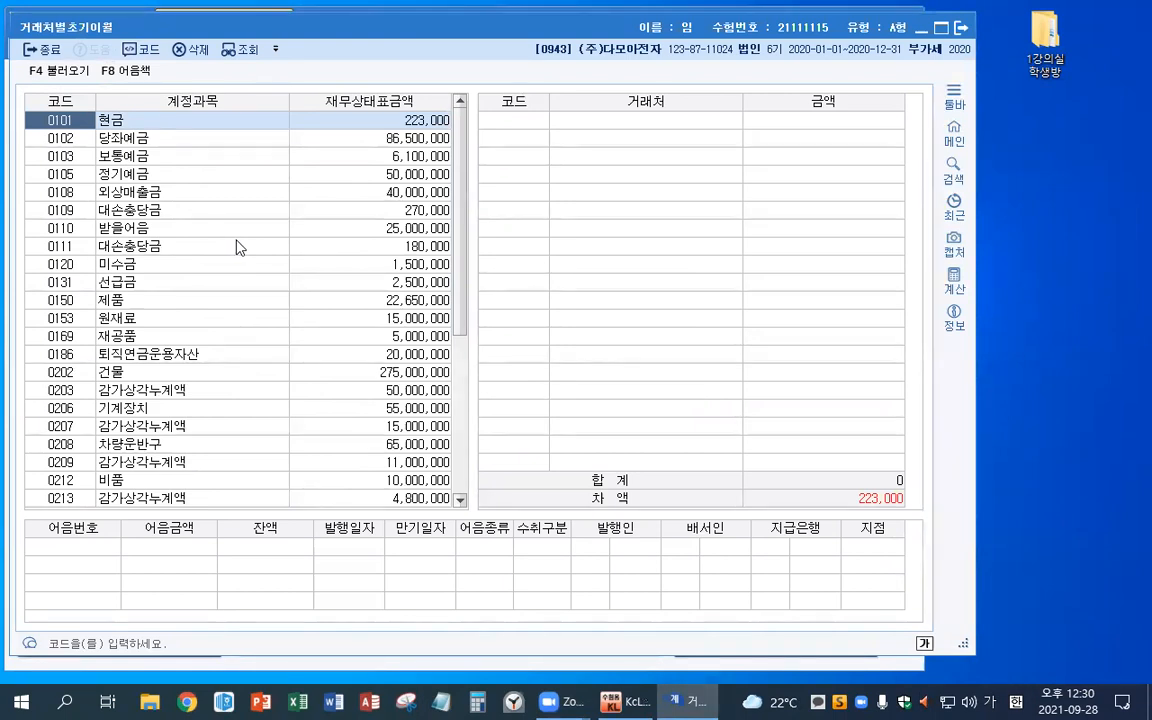
{"action": "scroll", "coordinate": [210, 300], "scroll_direction": "down", "scroll_amount": 6}
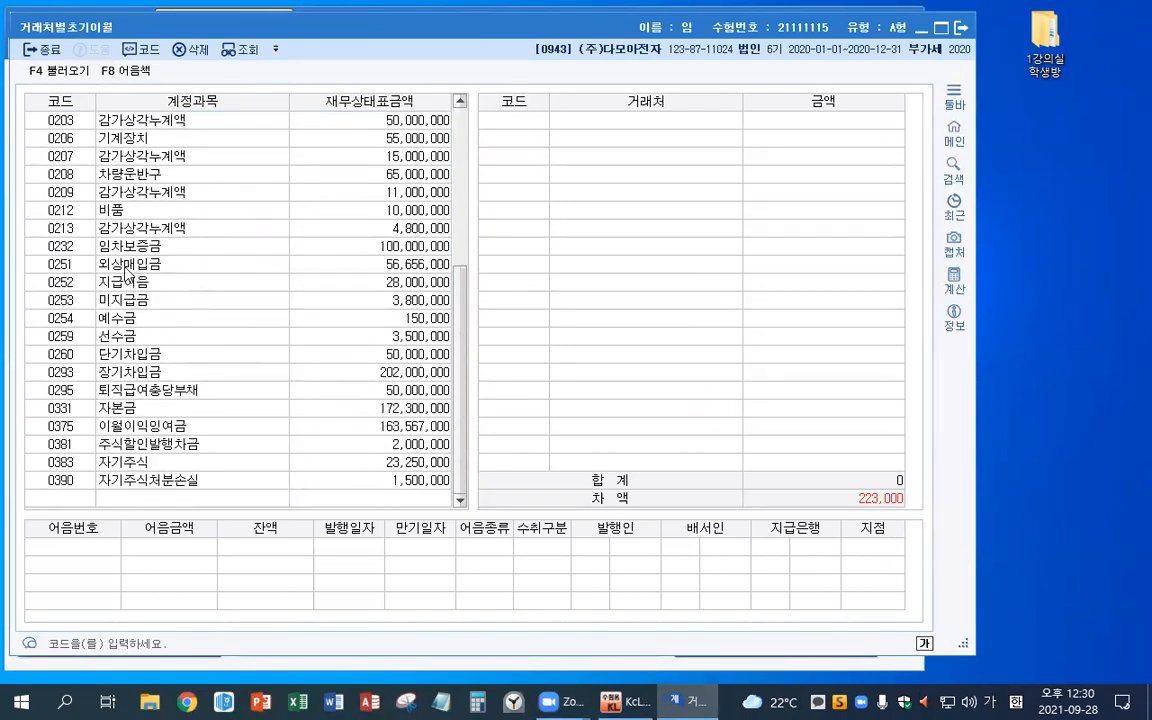
Set the opening balance of 남성산업기계 under account 0251 외상매입금 to 30,656,000.
{"action": "left_click", "coordinate": [127, 265]}
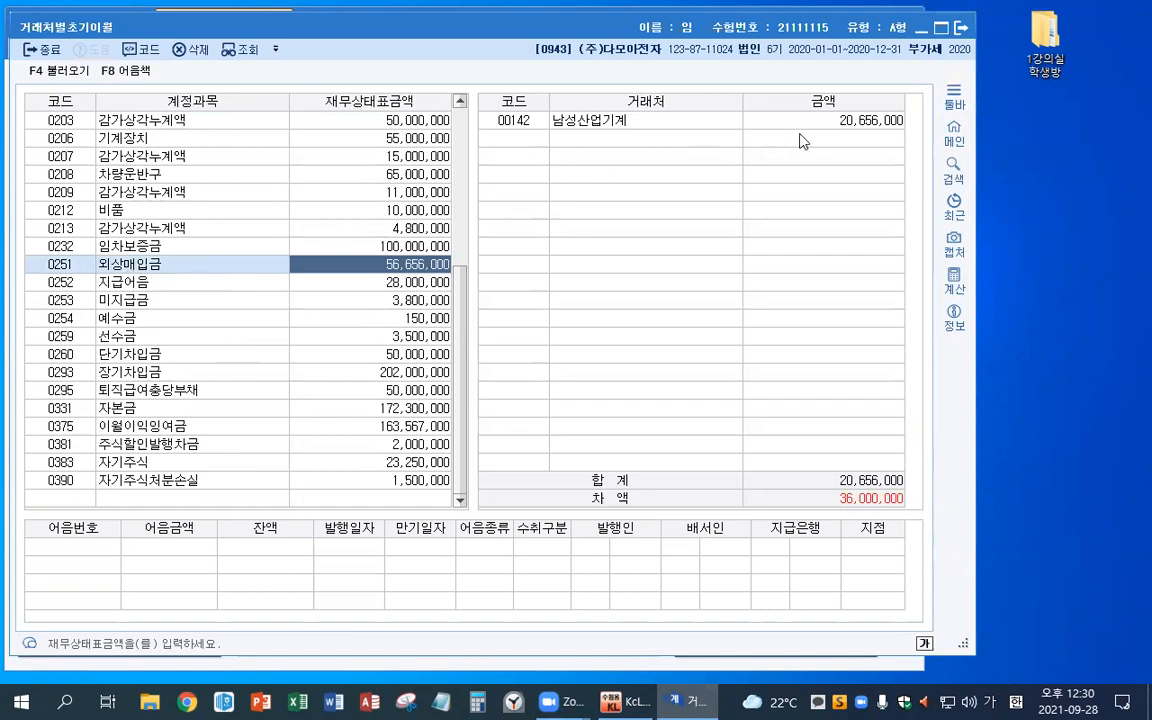
{"action": "left_click", "coordinate": [760, 120]}
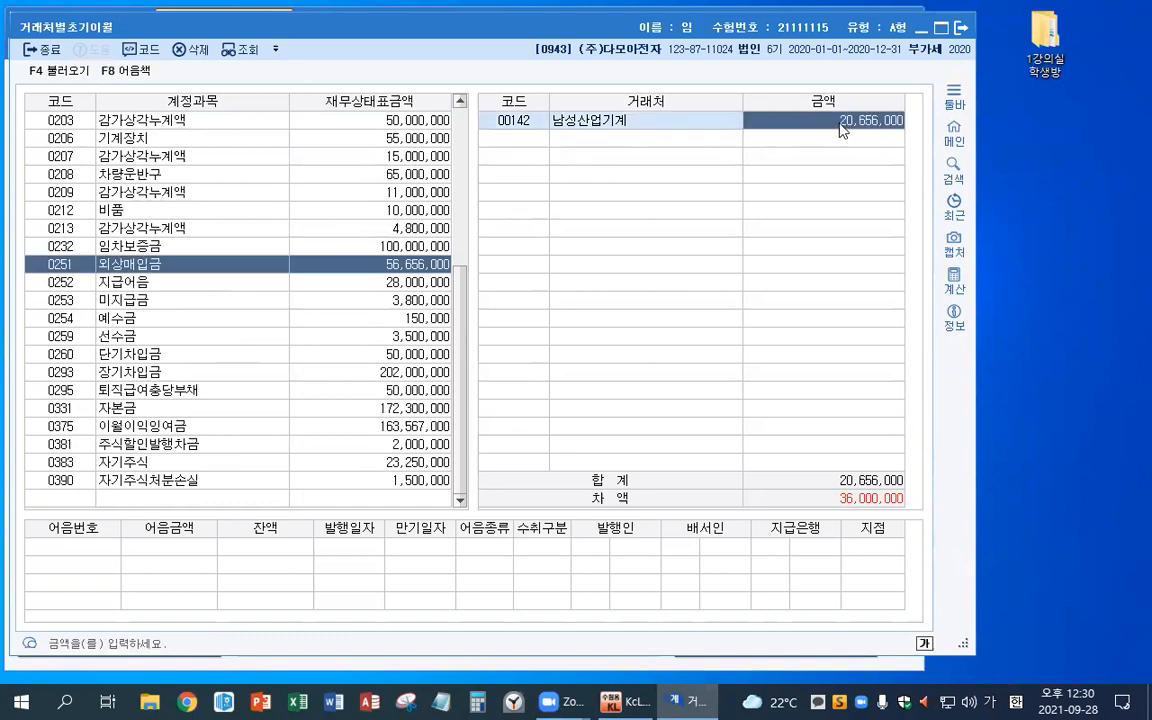
{"action": "type", "text": "30656000"}
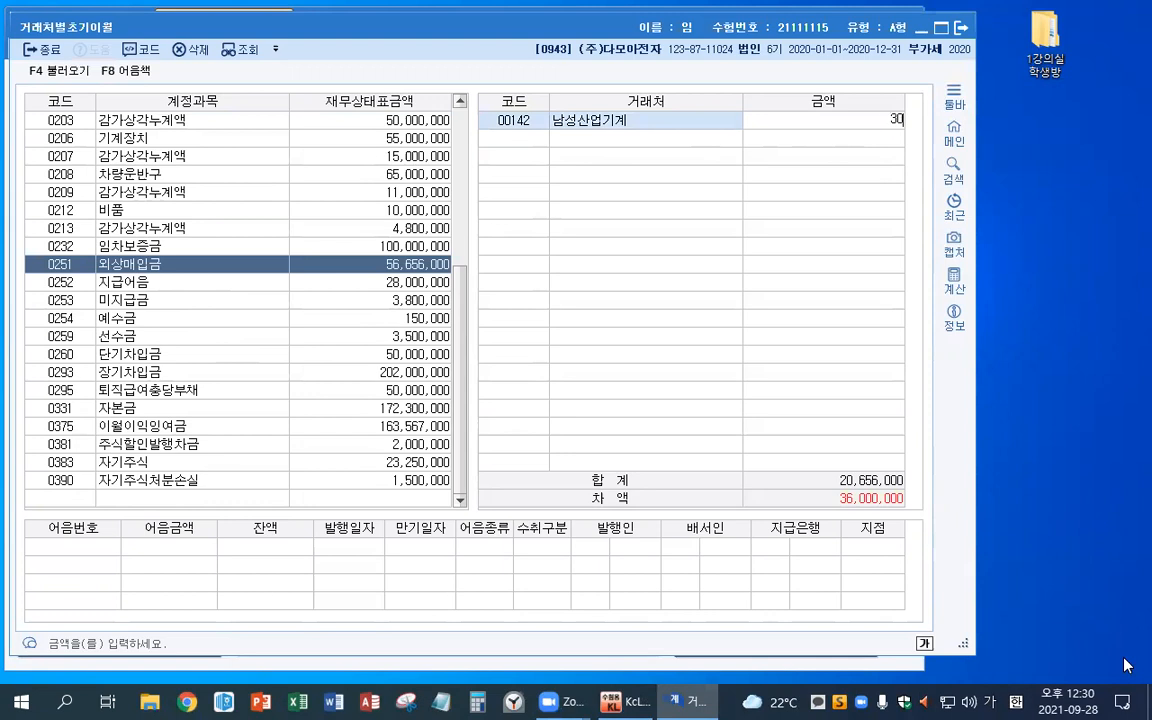
{"action": "key", "text": "Return"}
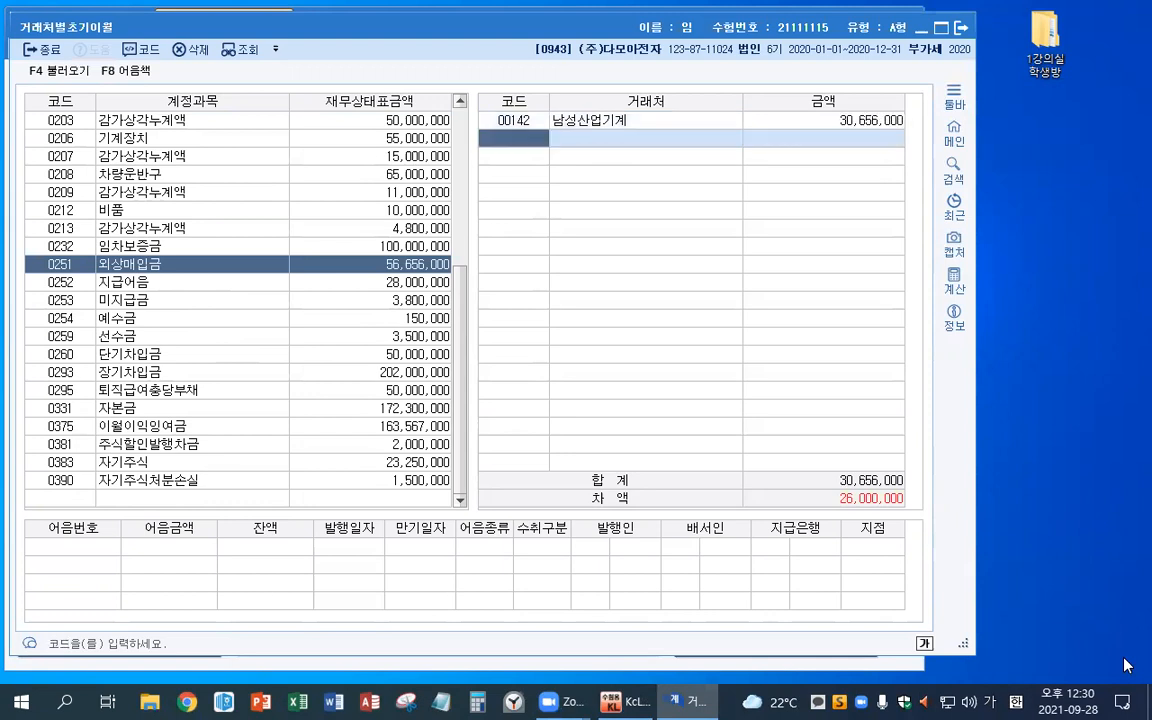
Add 세콤전자 as a customer under 외상매입금 with an opening balance of 26,000,000.
{"action": "key", "text": "F2"}
{"action": "type", "text": "셈"}
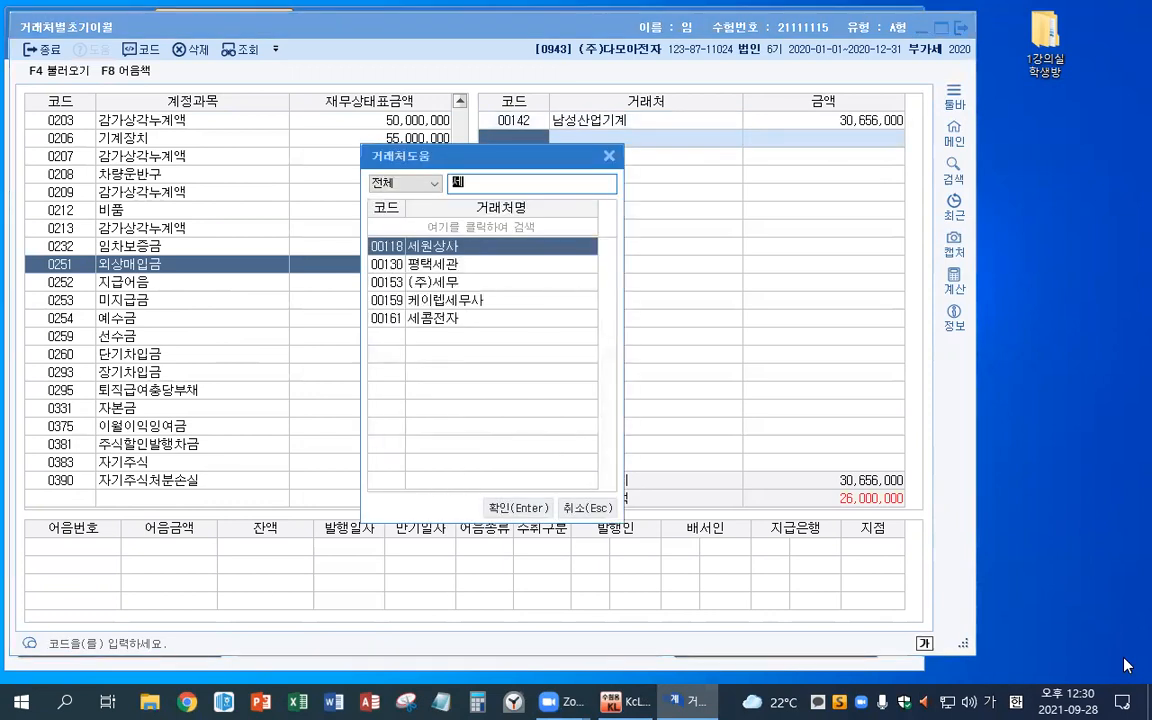
{"action": "type", "text": "프로테"}
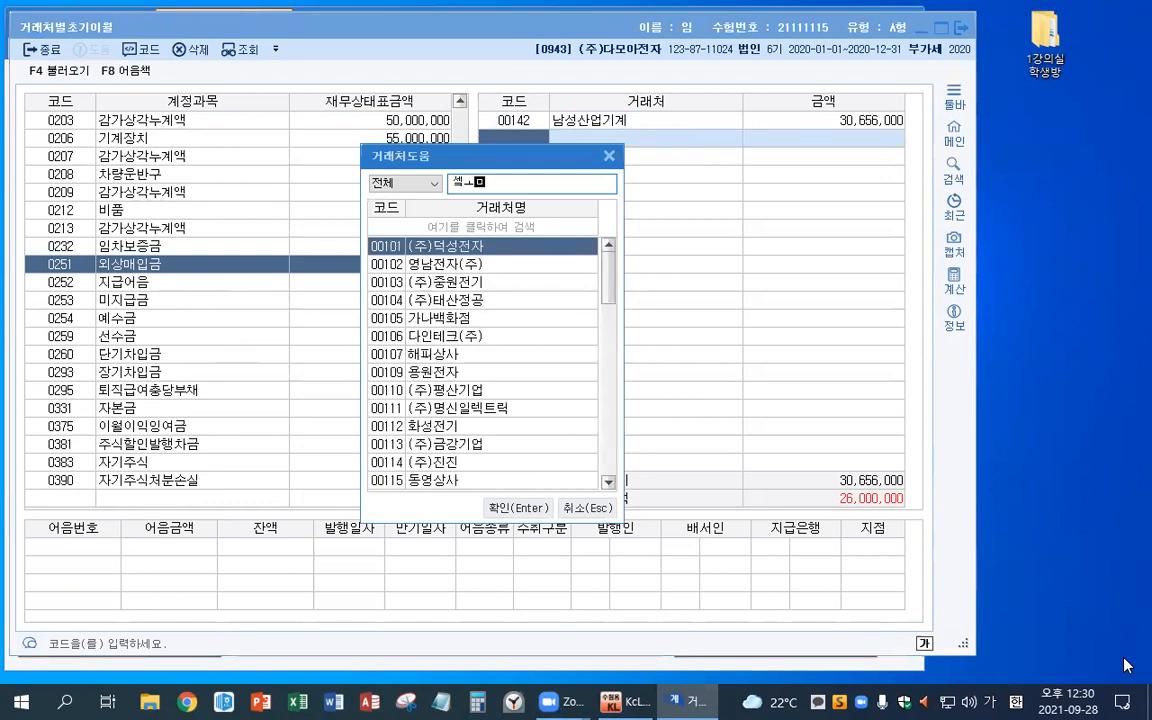
{"action": "key", "text": "BackSpace"}
{"action": "key", "text": "BackSpace"}
{"action": "key", "text": "BackSpace"}
{"action": "key", "text": "BackSpace"}
{"action": "key", "text": "BackSpace"}
{"action": "type", "text": "세콤"}
{"action": "key", "text": "Return"}
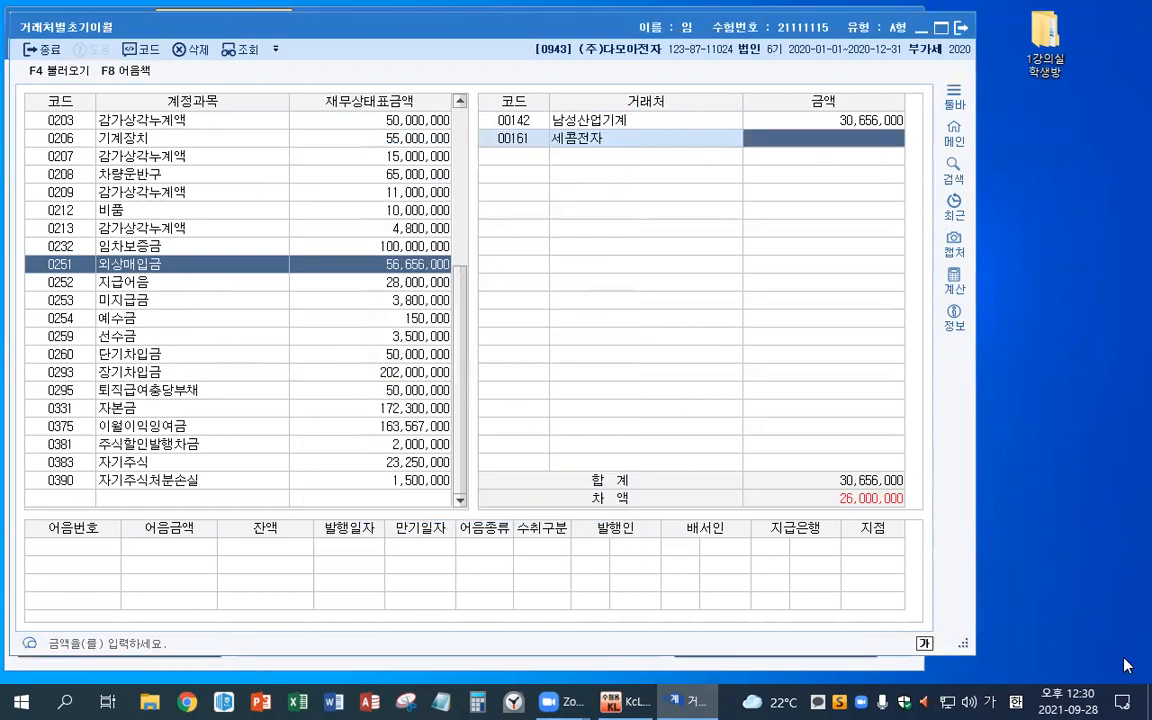
{"action": "type", "text": "26000000"}
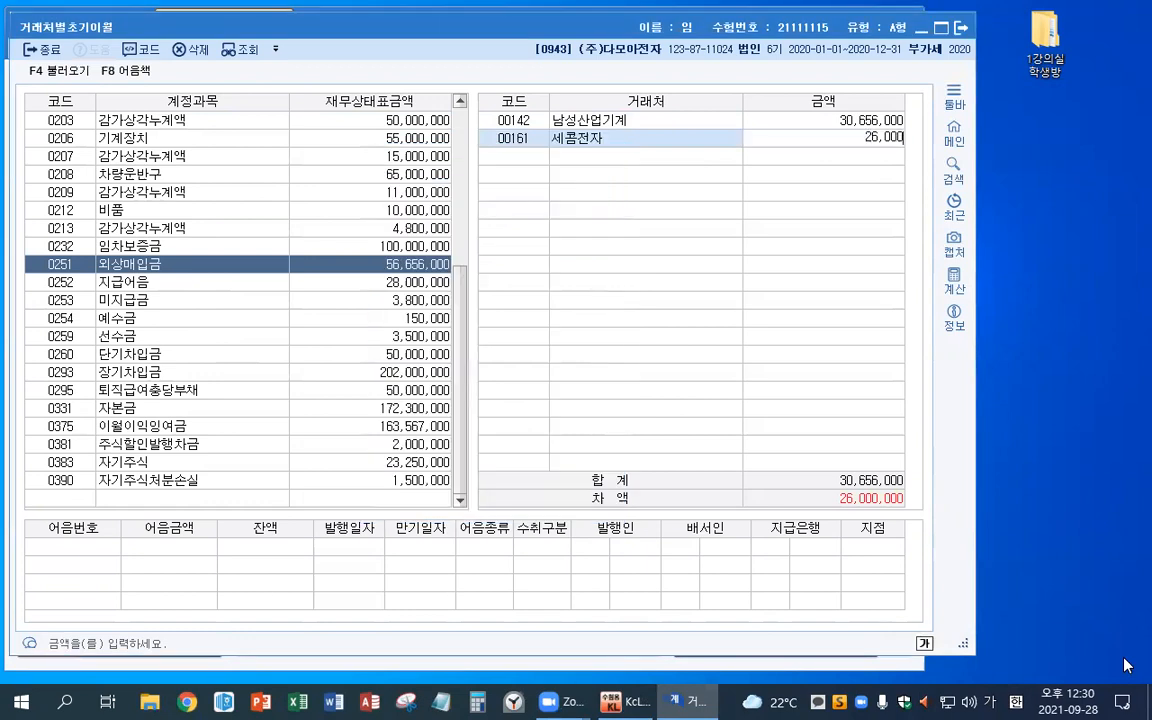
{"action": "key", "text": "Return"}
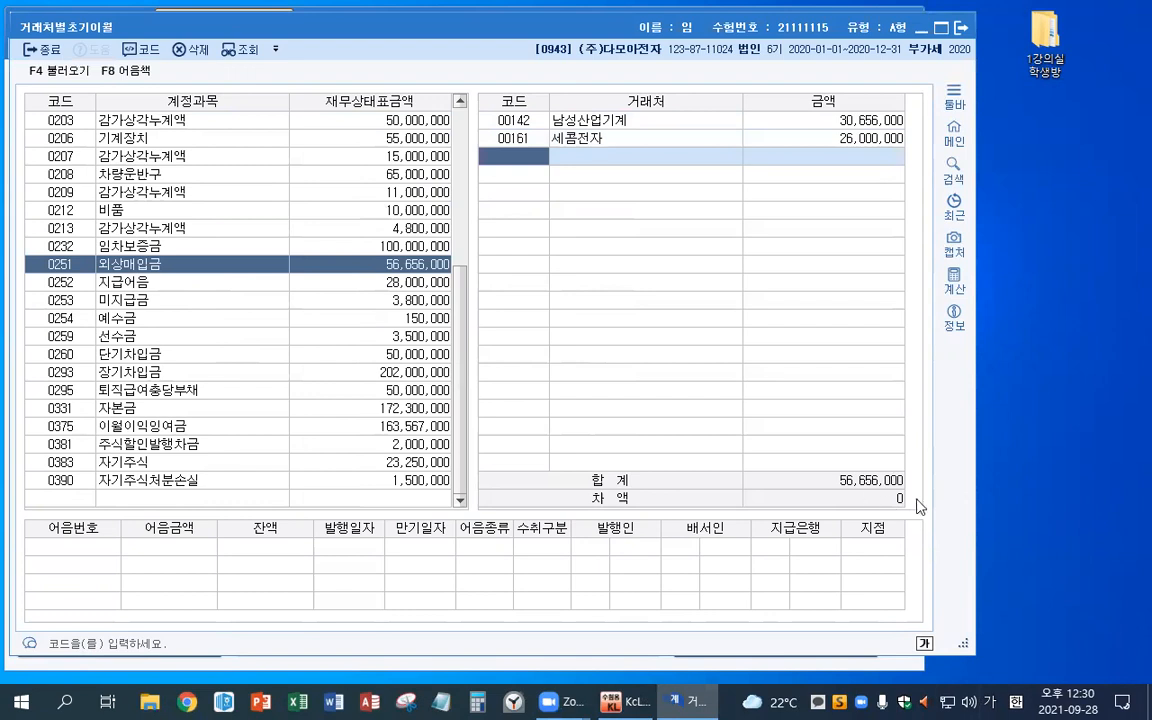
Set the opening balance of (주)고요상사 under account 0253 미지급금 to 2,500,000.
{"action": "left_click", "coordinate": [100, 296]}
{"action": "left_click", "coordinate": [510, 121]}
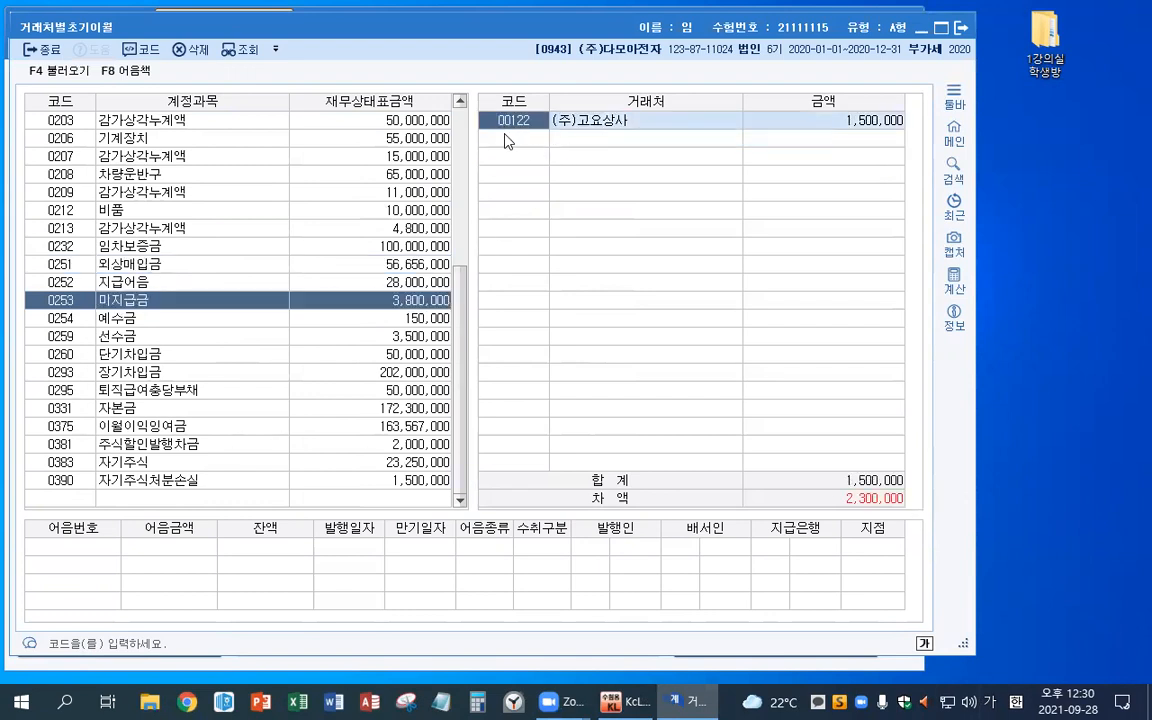
{"action": "left_click", "coordinate": [750, 120]}
{"action": "type", "text": "2,500,000"}
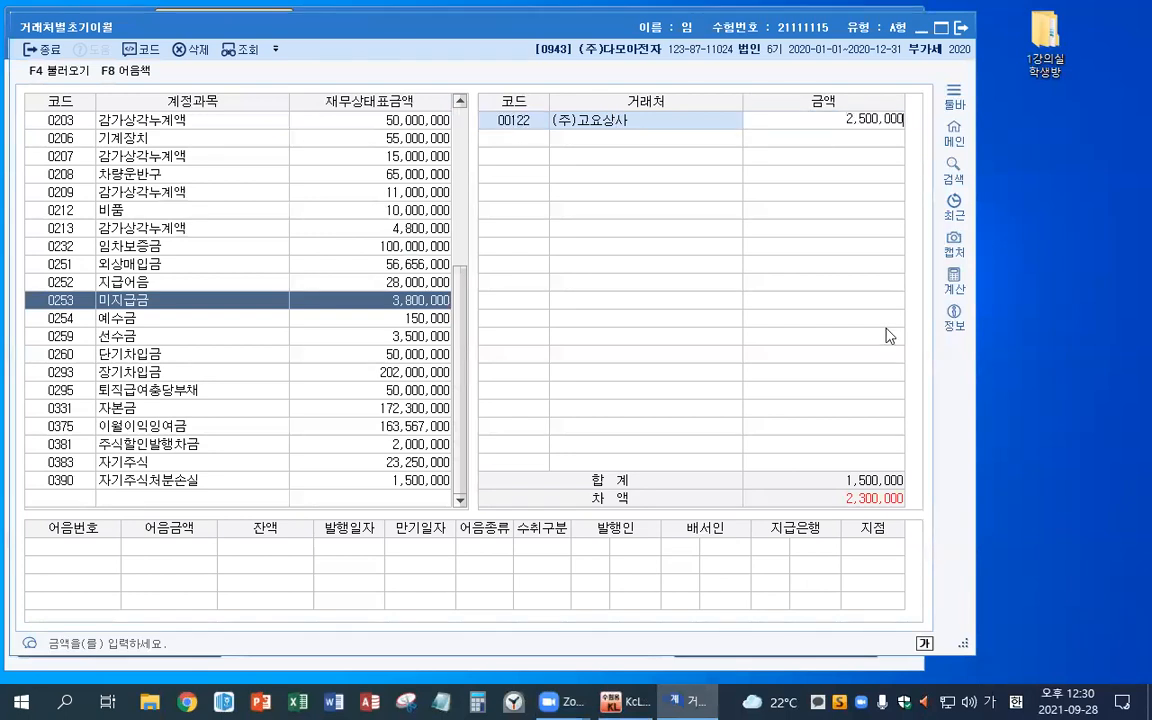
{"action": "key", "text": "Return"}
Add (주)유앤아이 under 미지급금 with an opening balance of 1,300,000 and close the 거래처별초기이월 window.
{"action": "key", "text": "F2"}
{"action": "type", "text": "유"}
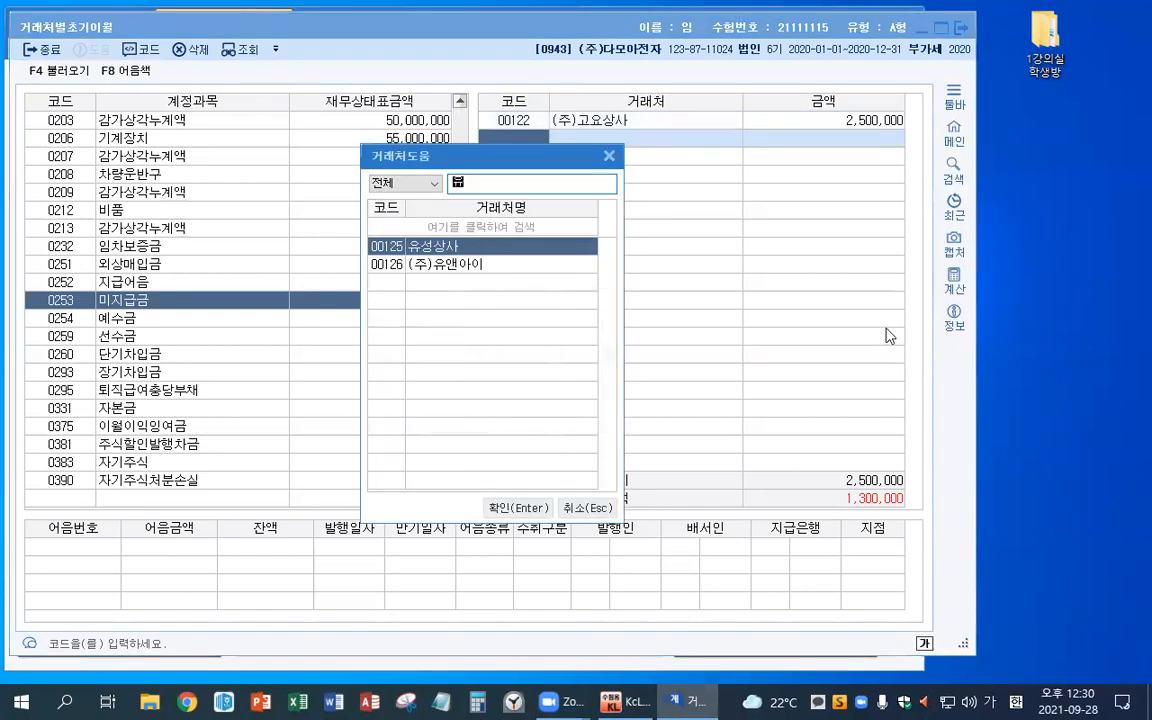
{"action": "key", "text": "Down"}
{"action": "key", "text": "Return"}
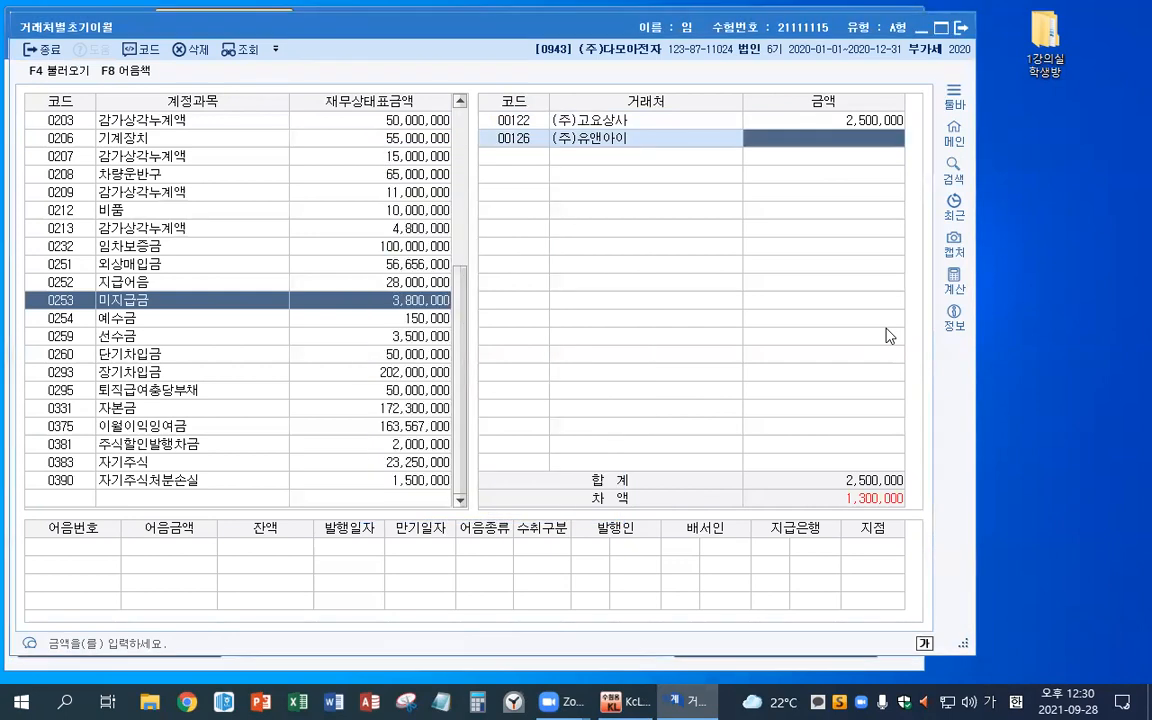
{"action": "type", "text": "1300000"}
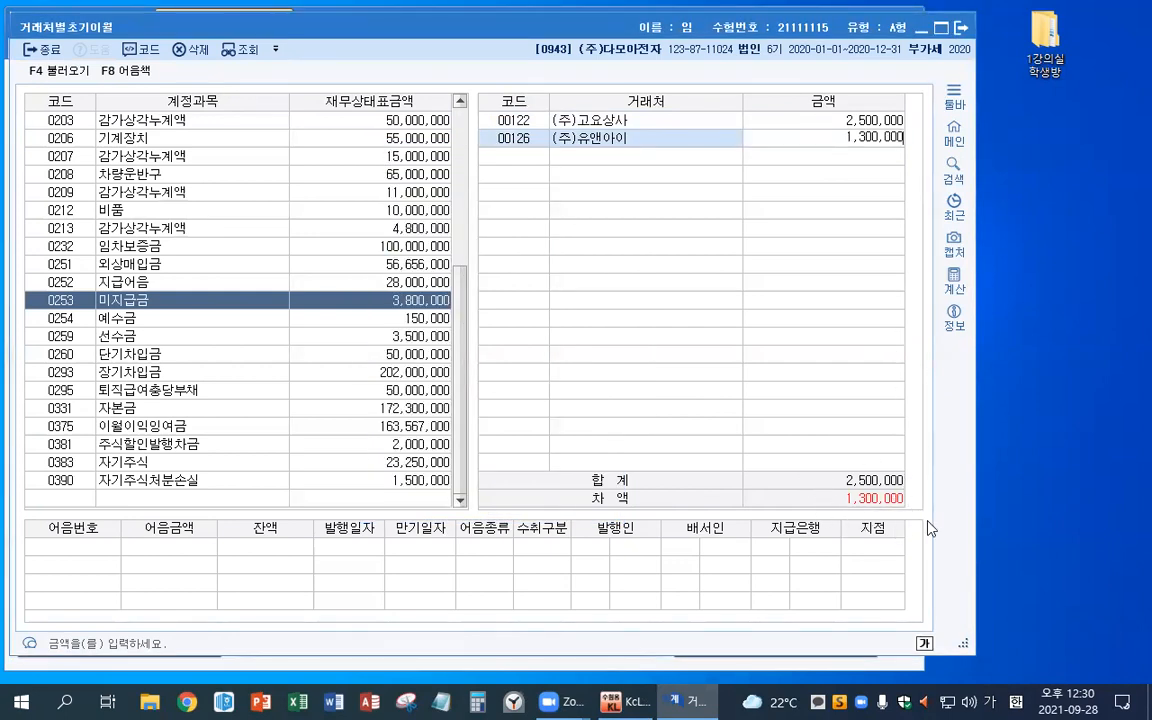
{"action": "key", "text": "Return"}
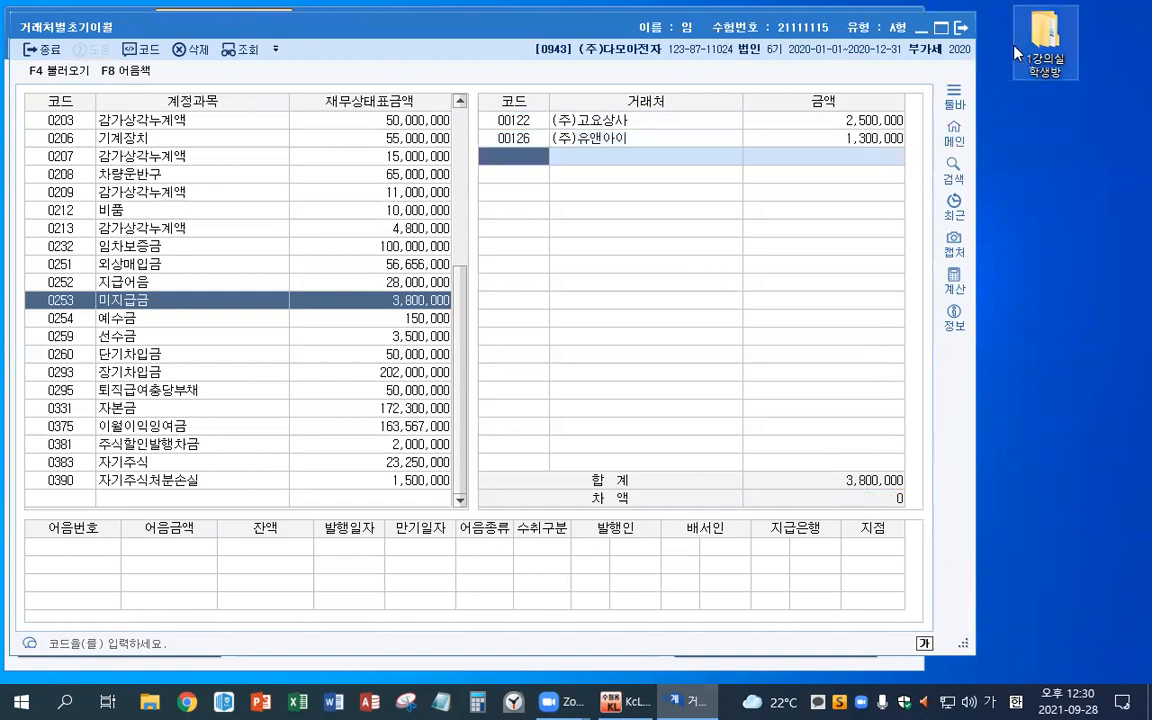
{"action": "left_click", "coordinate": [963, 30]}
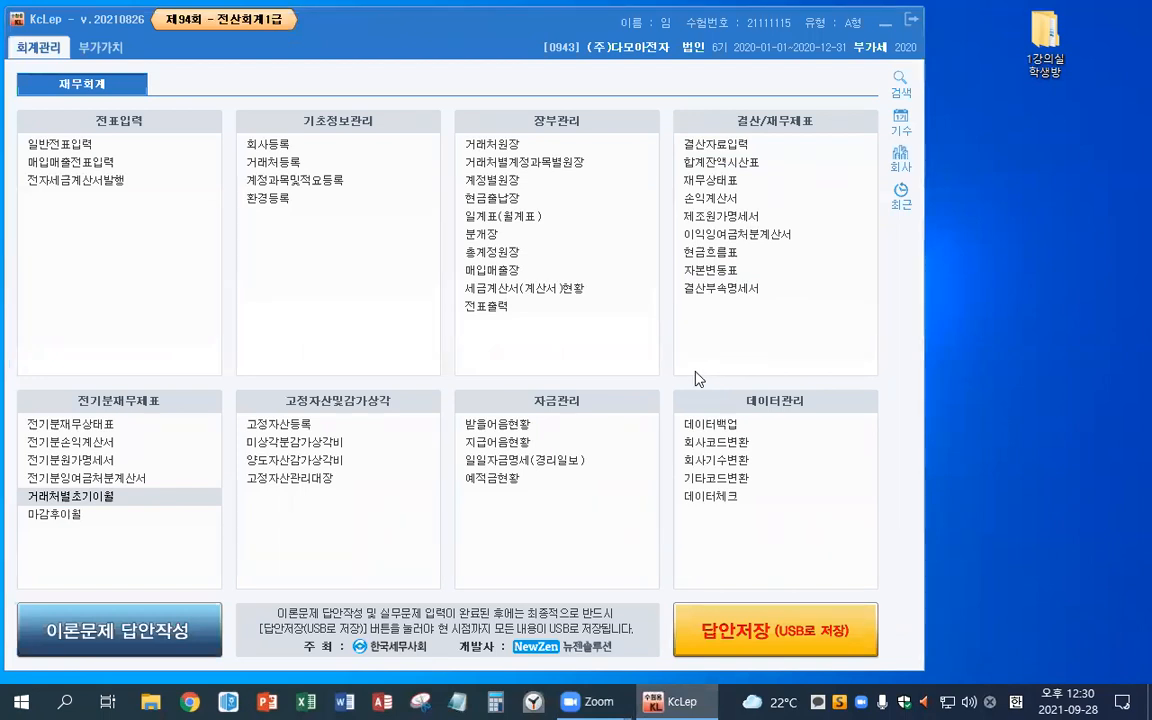
Open 계정과목및적요등록 and find the 통신비 account with code 0814 under 판매비및일반관리비.
{"action": "left_click", "coordinate": [357, 185]}
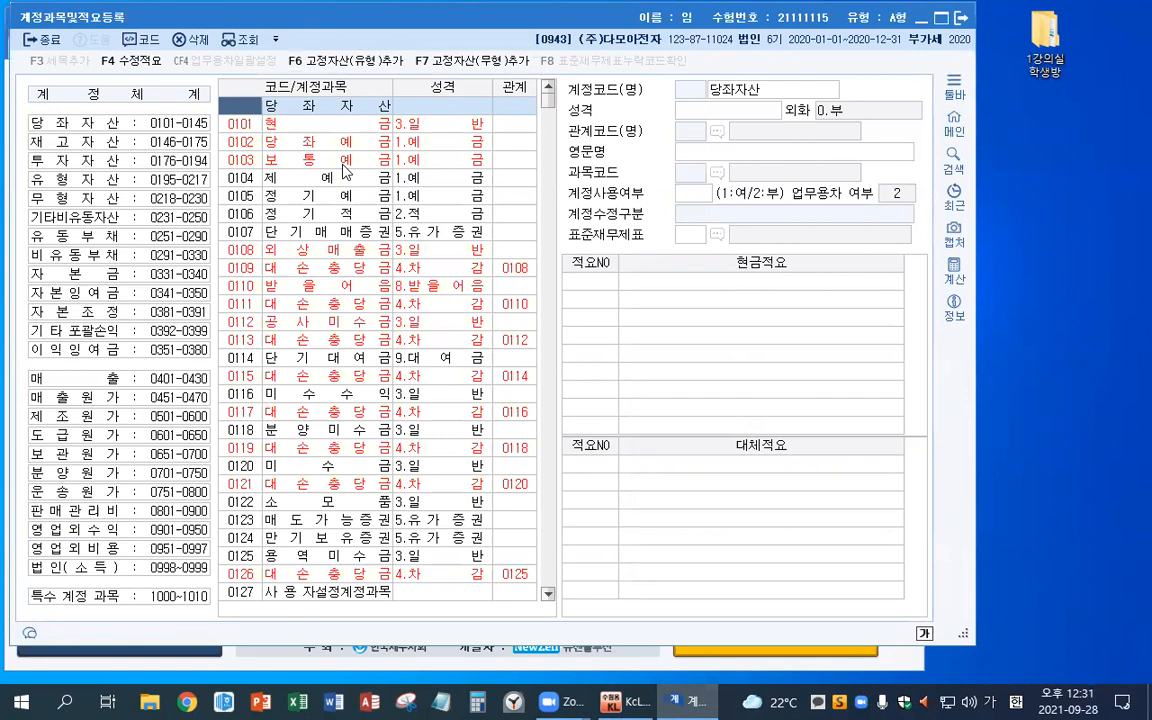
{"action": "key", "text": "ctrl+f"}
{"action": "type", "text": "통신"}
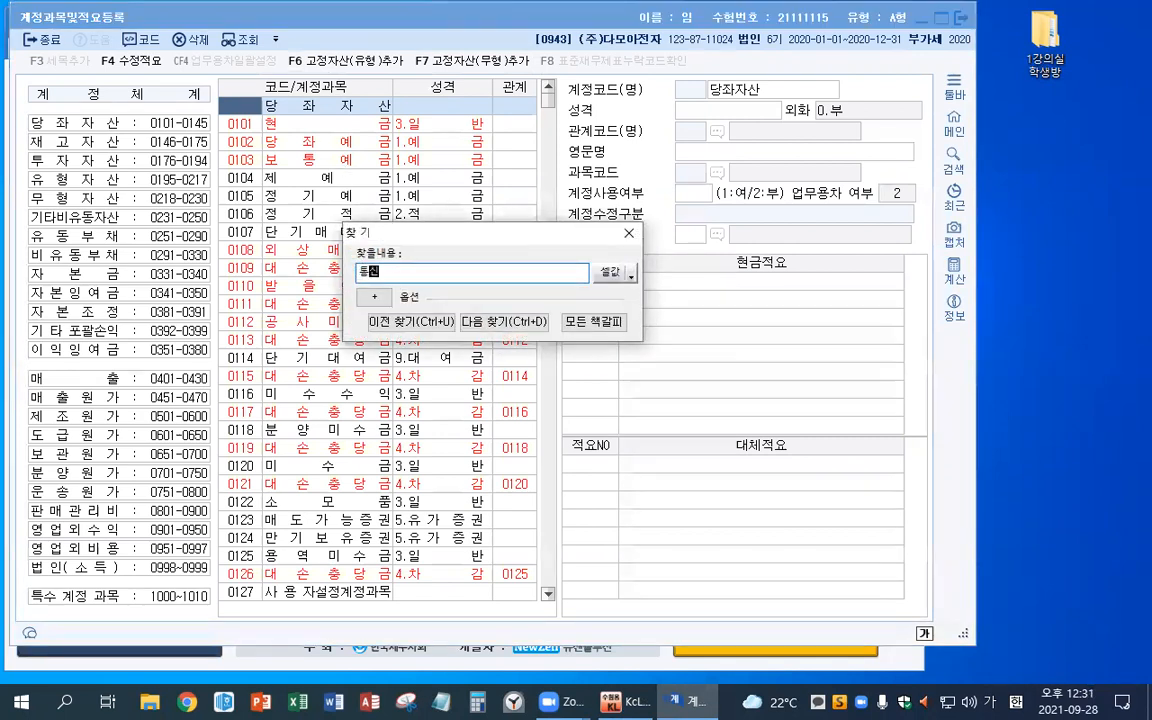
{"action": "type", "text": "비"}
{"action": "key", "text": "Return"}
{"action": "key", "text": "Return"}
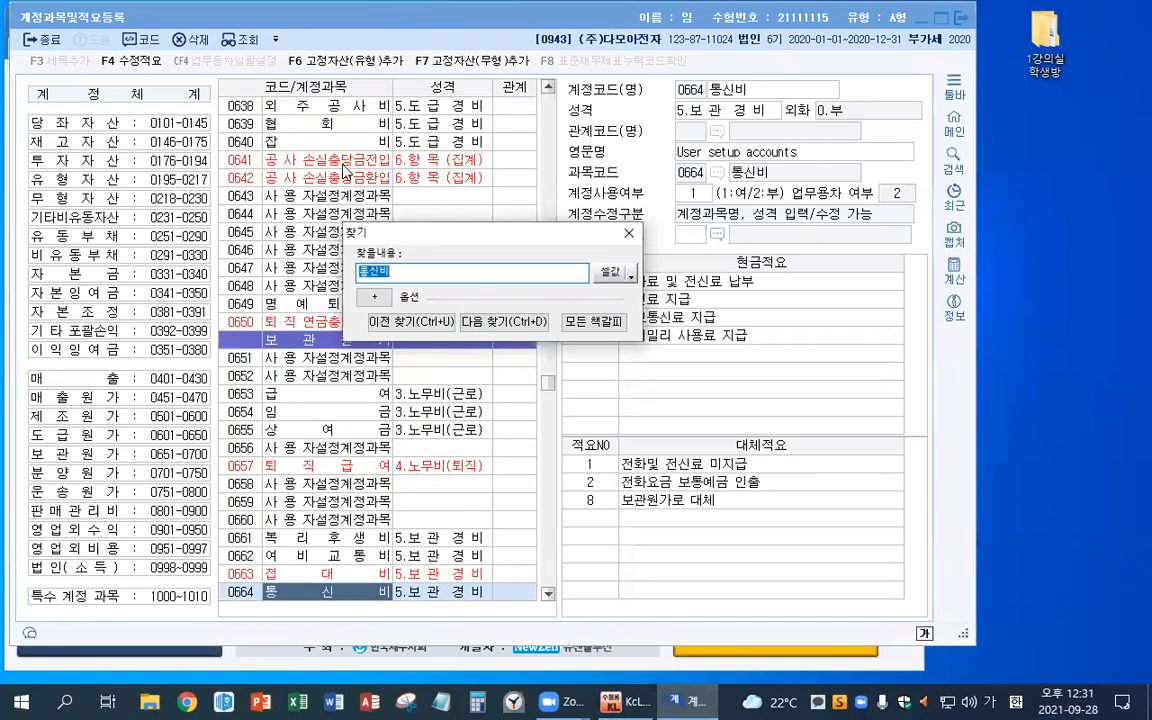
{"action": "key", "text": "Return"}
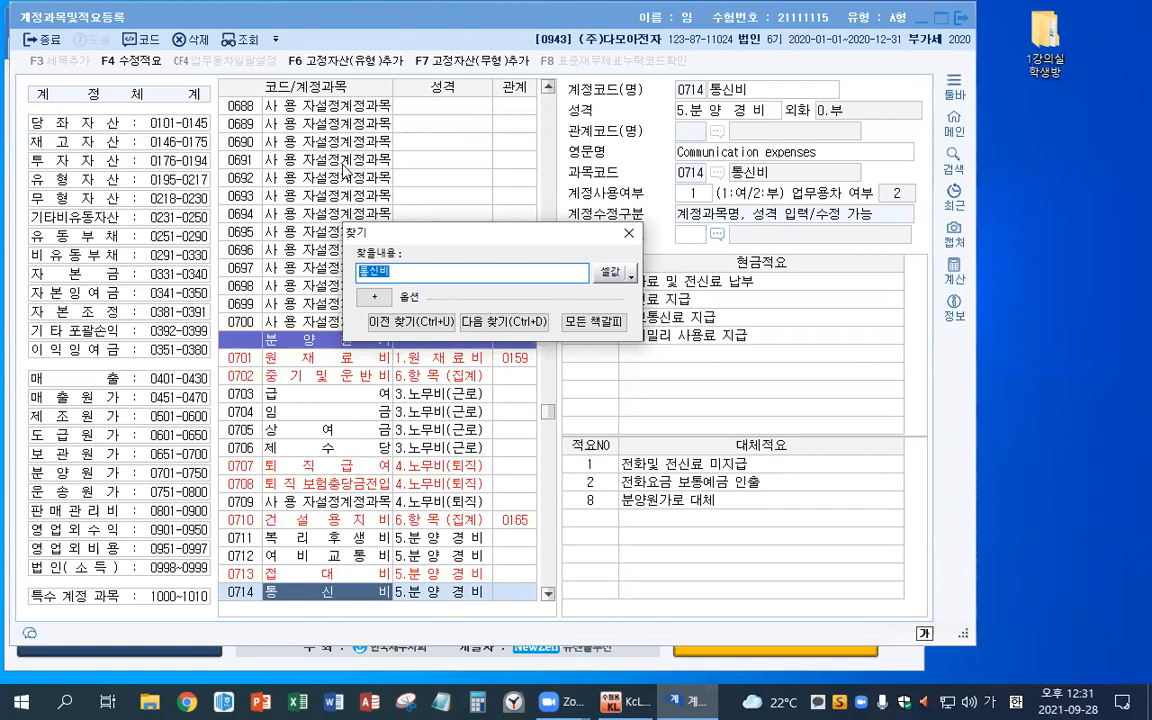
{"action": "key", "text": "Return"}
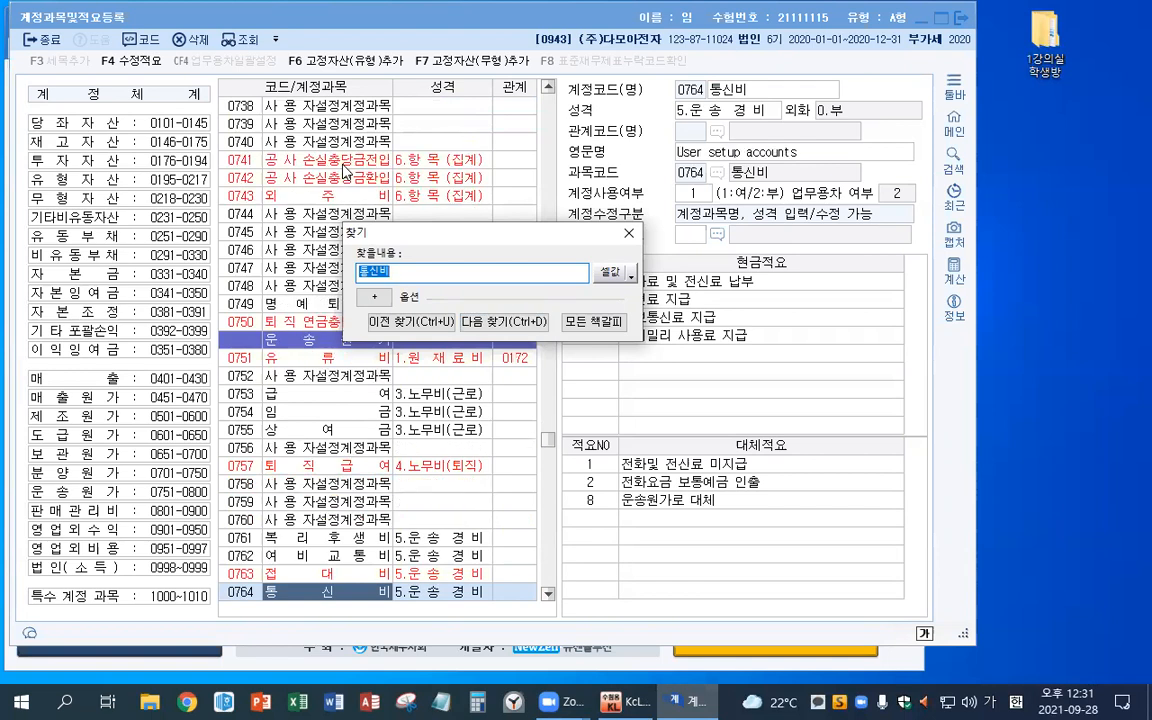
{"action": "key", "text": "Return"}
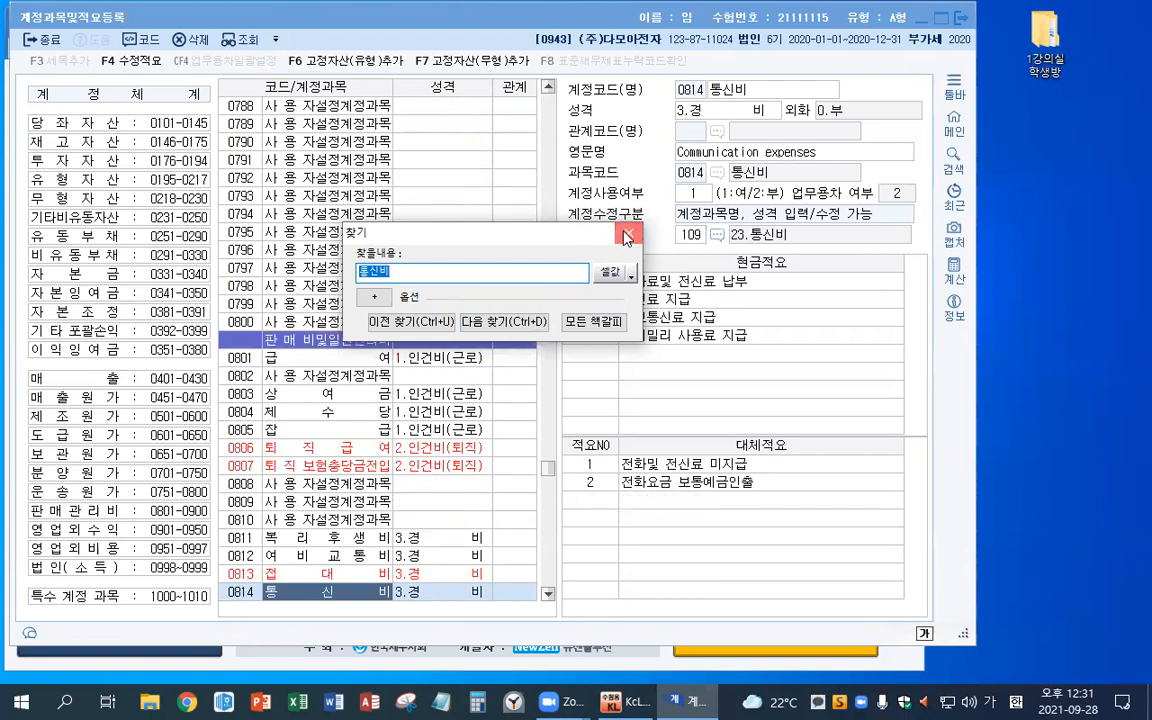
{"action": "key", "text": "Escape"}
{"action": "scroll", "coordinate": [400, 357], "scroll_direction": "down", "scroll_amount": 3}
{"action": "scroll", "coordinate": [400, 357], "scroll_direction": "down", "scroll_amount": 3}
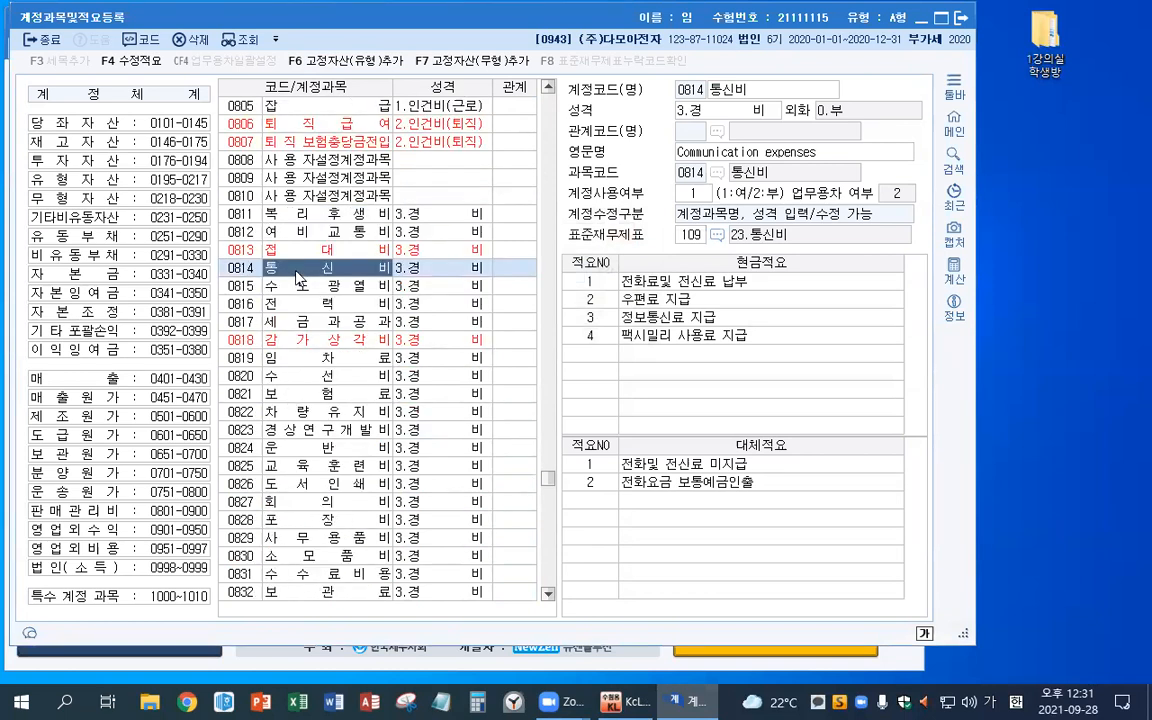
Register 대체적요 no. 3 of account 0814 통신비 as "사무실 인터넷 사용료 지급" and close 계정과목및적요등록.
{"action": "left_click", "coordinate": [607, 502]}
{"action": "key", "text": "Return"}
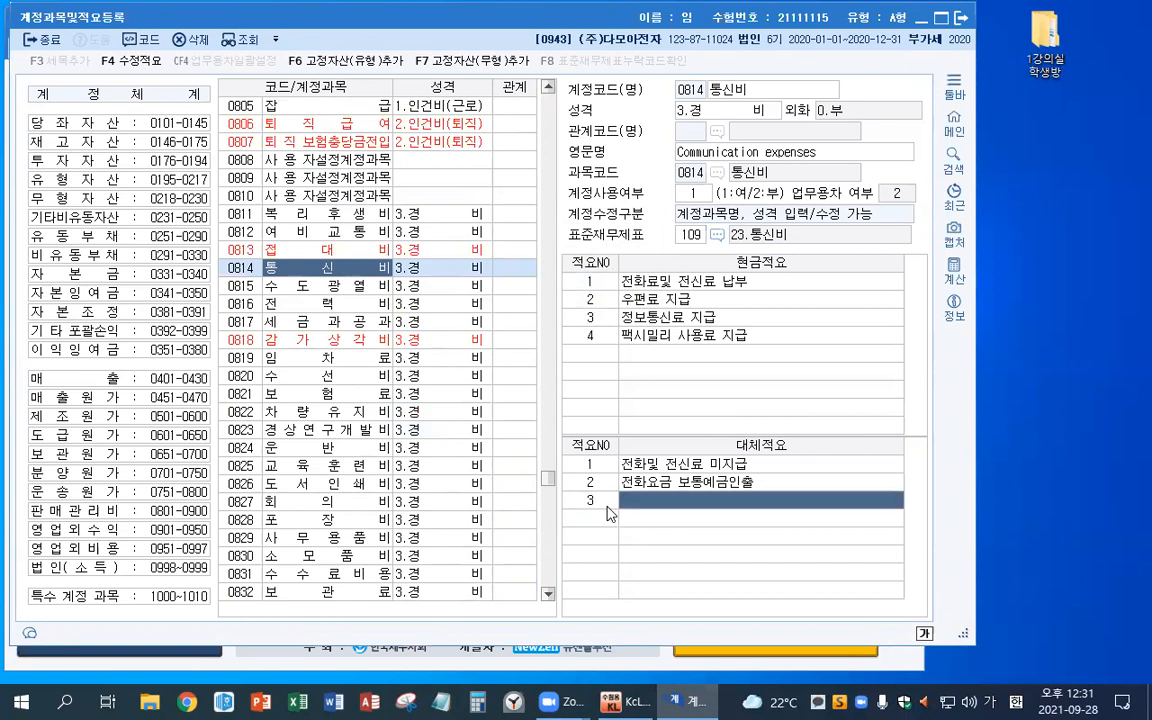
{"action": "type", "text": "사무실"}
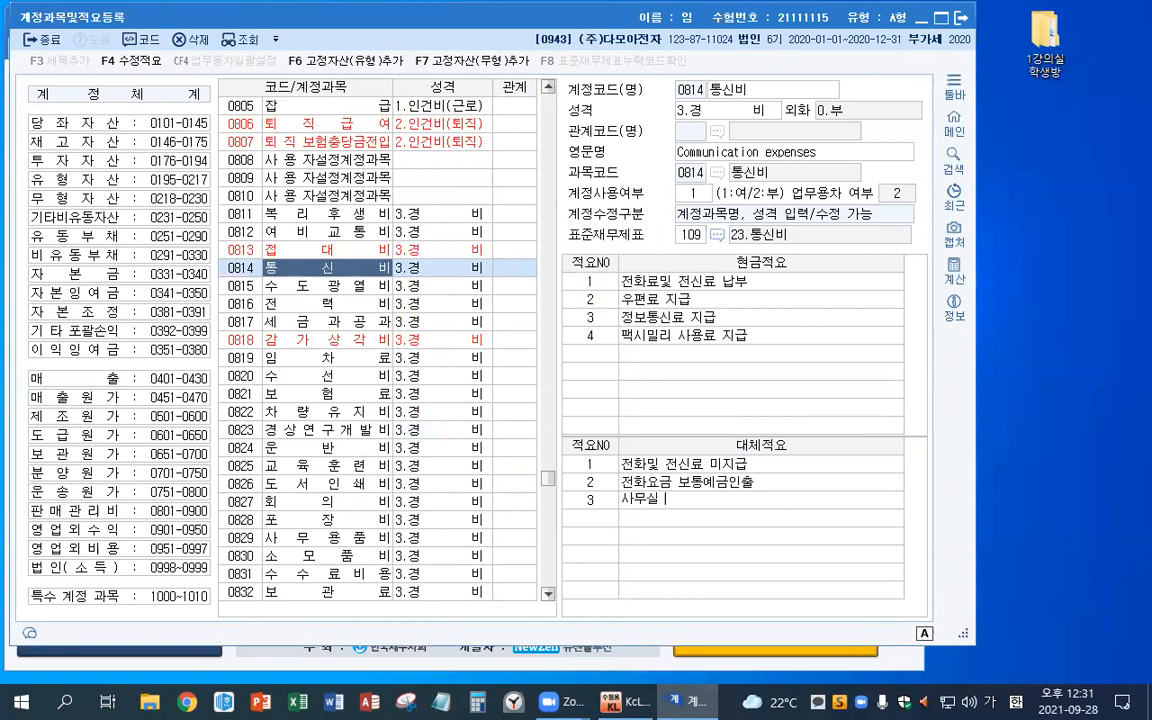
{"action": "type", "text": " ㅇ"}
{"action": "type", "text": "인"}
{"action": "type", "text": "터넷"}
{"action": "type", "text": " 사용"}
{"action": "type", "text": "료"}
{"action": "type", "text": " 지급"}
{"action": "left_click", "coordinate": [609, 515]}
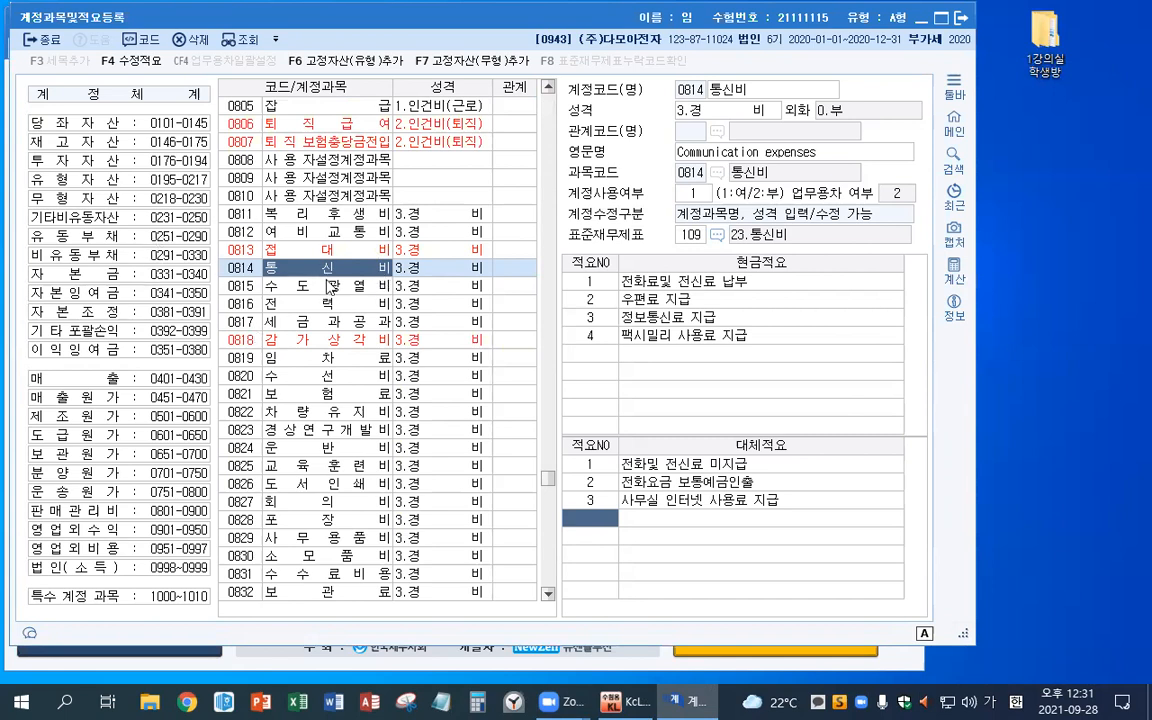
{"action": "left_click", "coordinate": [962, 18]}
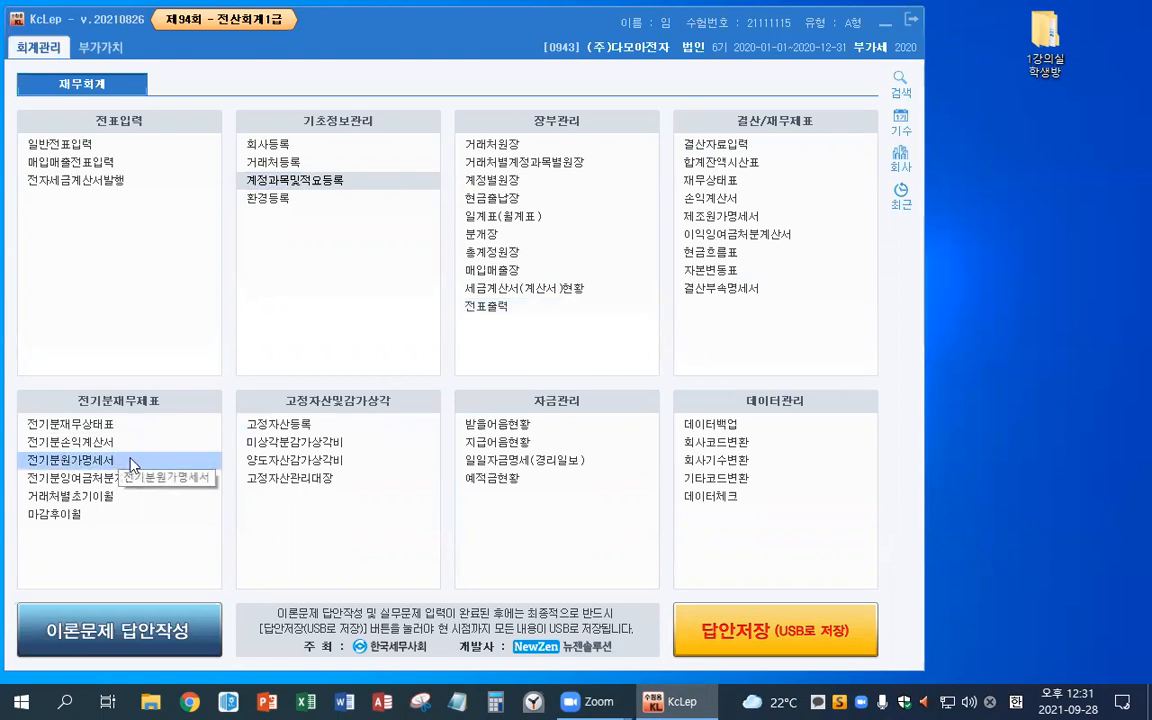
{"action": "left_click", "coordinate": [548, 92]}
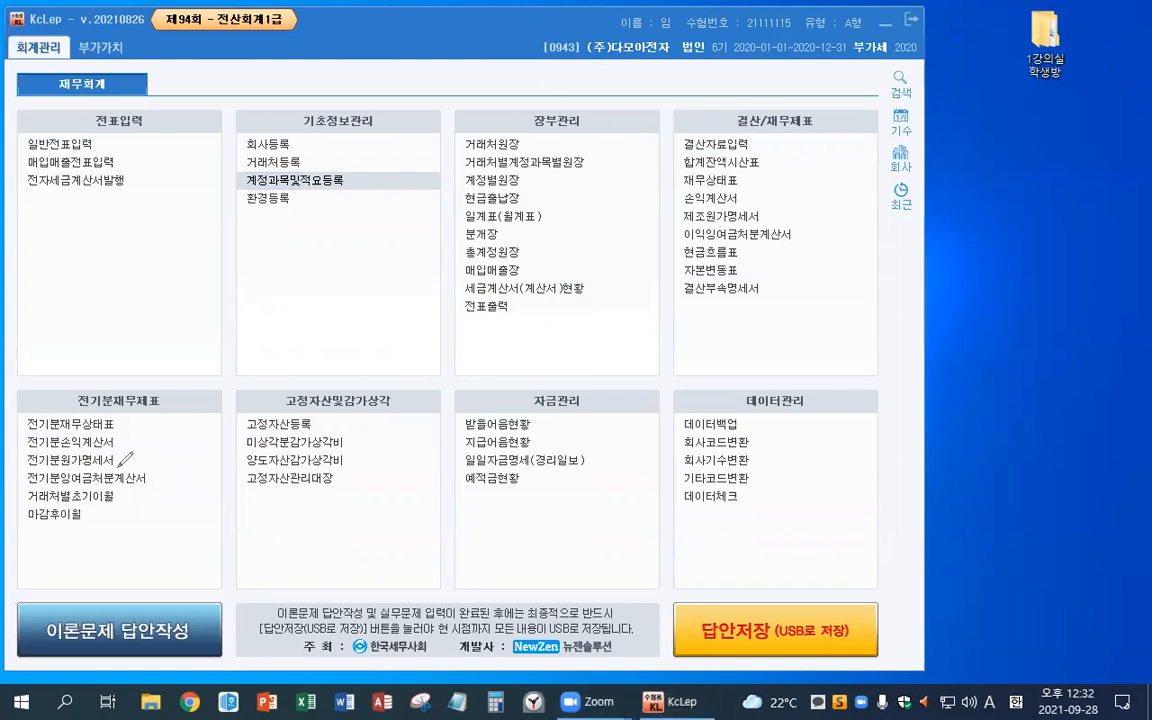
{"action": "mouse_move", "coordinate": [118, 463]}
{"action": "left_mouse_down"}
{"action": "mouse_move", "coordinate": [132, 456]}
{"action": "mouse_move", "coordinate": [118, 443]}
{"action": "mouse_move", "coordinate": [147, 456]}
{"action": "mouse_move", "coordinate": [148, 478]}
{"action": "mouse_move", "coordinate": [168, 466]}
{"action": "mouse_move", "coordinate": [127, 433]}
{"action": "left_mouse_up"}
{"action": "left_click_drag", "start_coordinate": [118, 461], "coordinate": [129, 462]}
{"action": "left_click", "coordinate": [768, 154]}
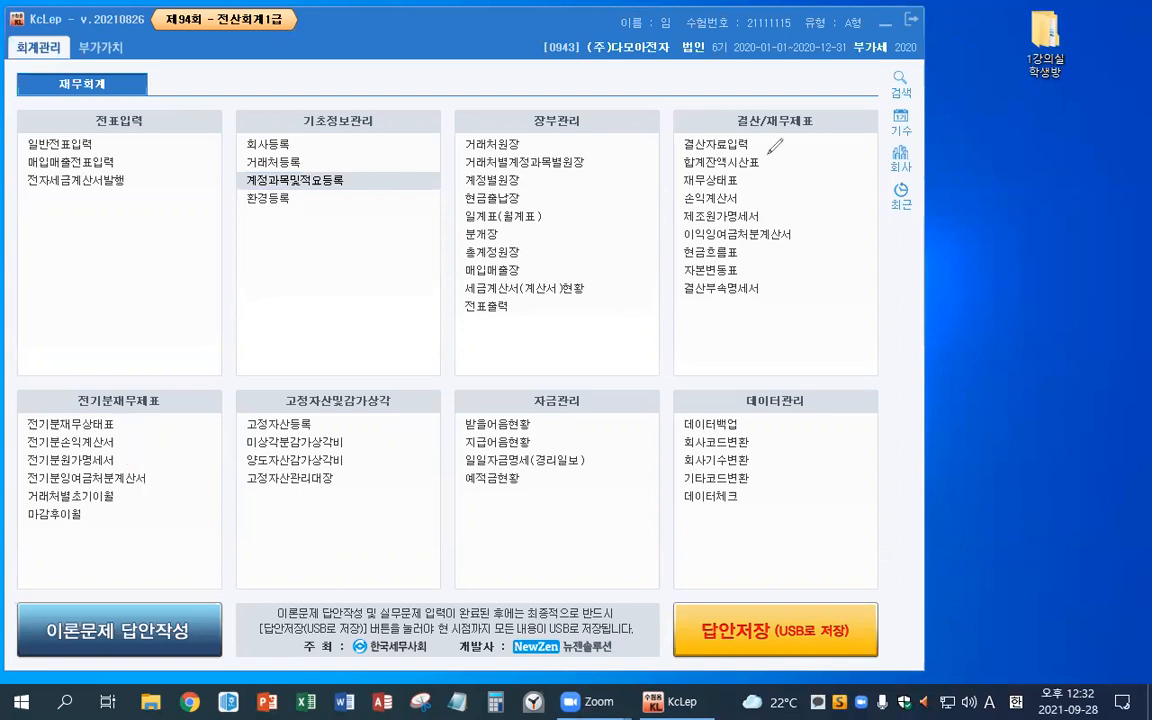
{"action": "left_click", "coordinate": [915, 98]}
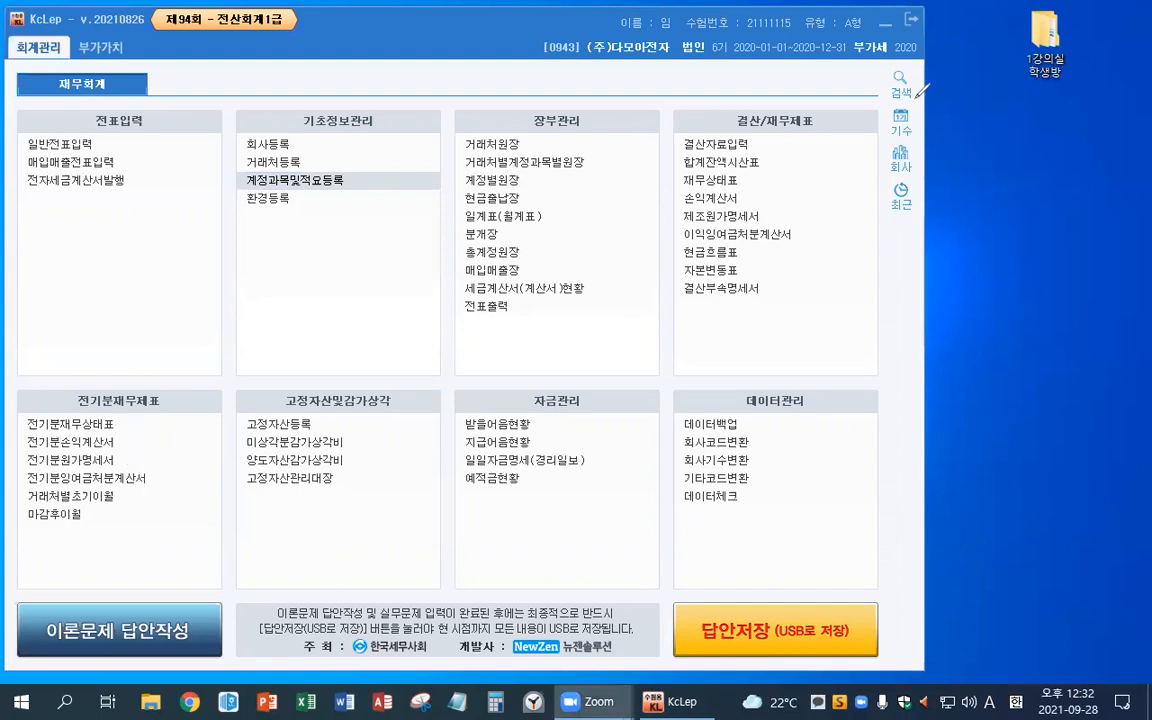
Open 전기분손익계산서 and add the account 0953 기부금 with an amount of 5,000,000.
{"action": "left_click", "coordinate": [76, 450]}
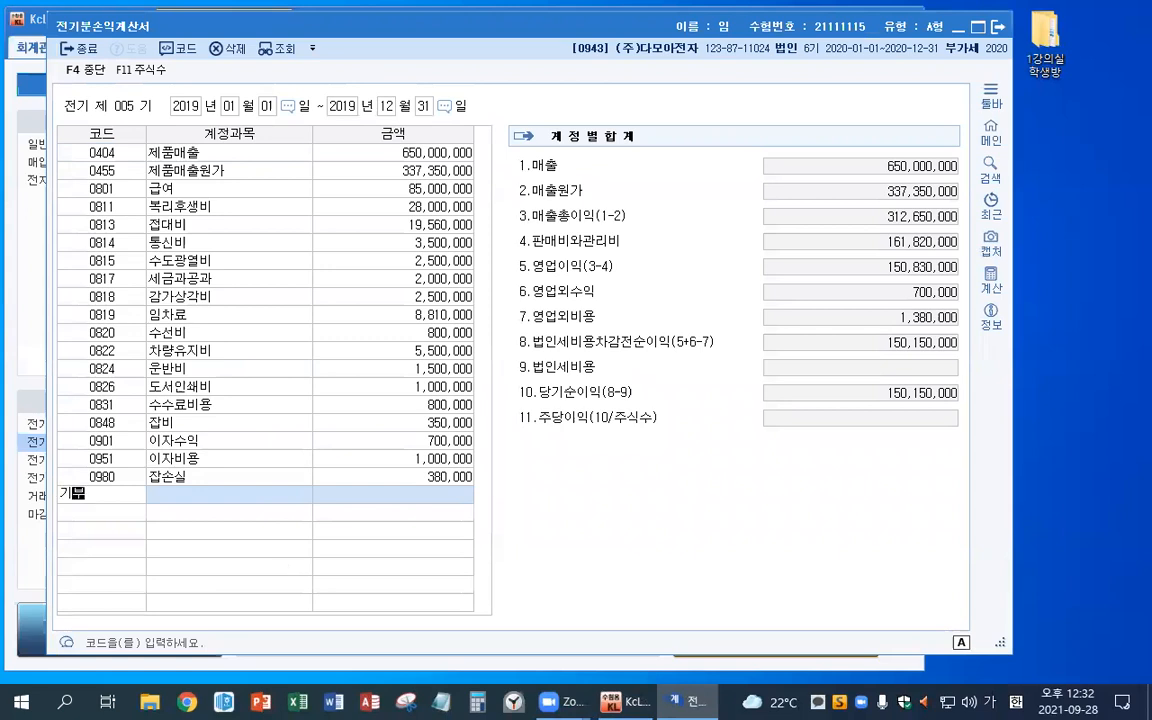
{"action": "type", "text": "기부"}
{"action": "key", "text": "Return"}
{"action": "key", "text": "Return"}
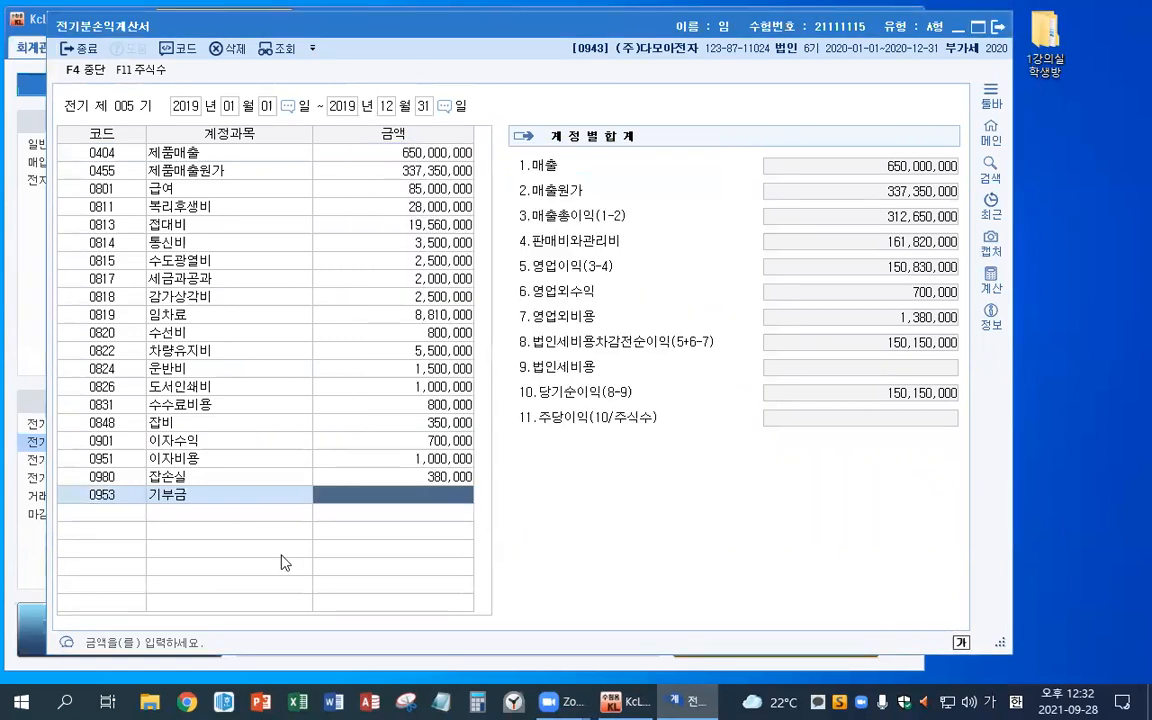
{"action": "type", "text": "5000000"}
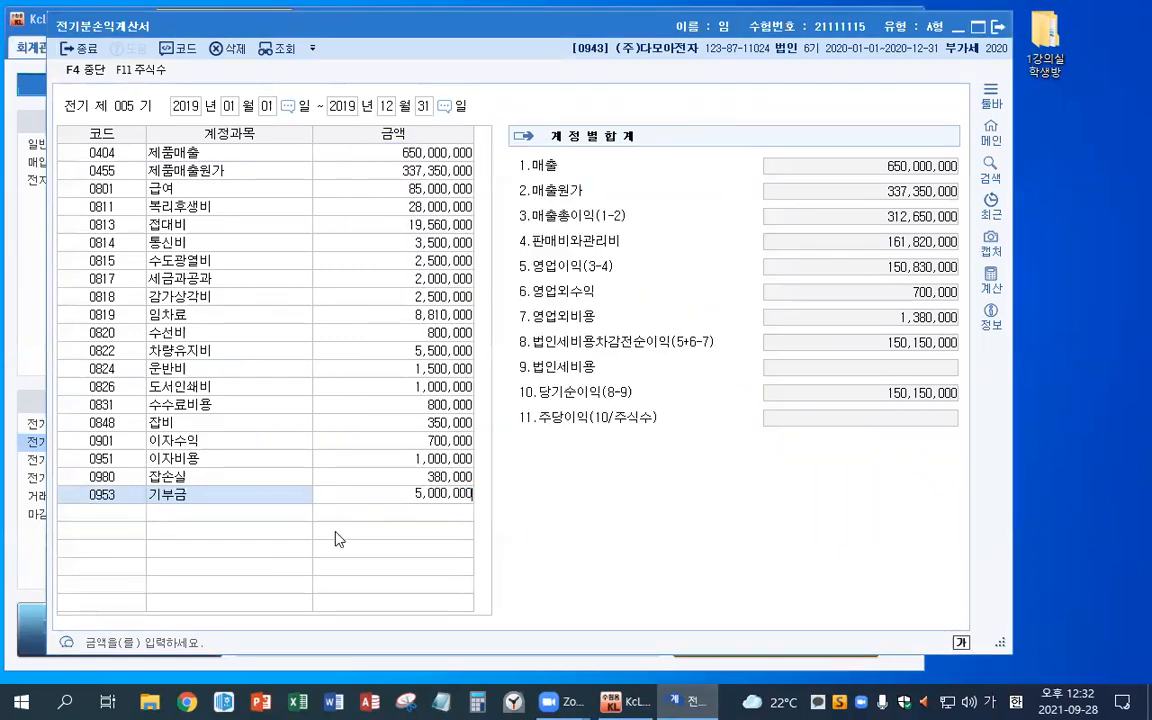
{"action": "key", "text": "Return"}
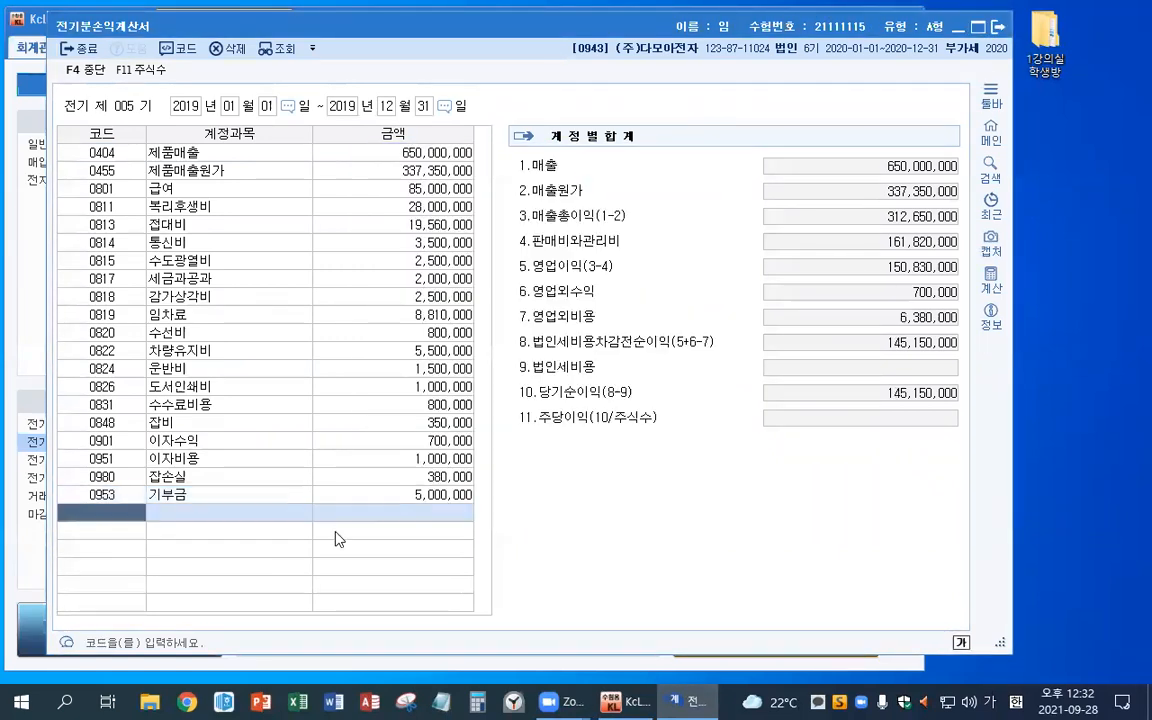
{"action": "left_click", "coordinate": [406, 500]}
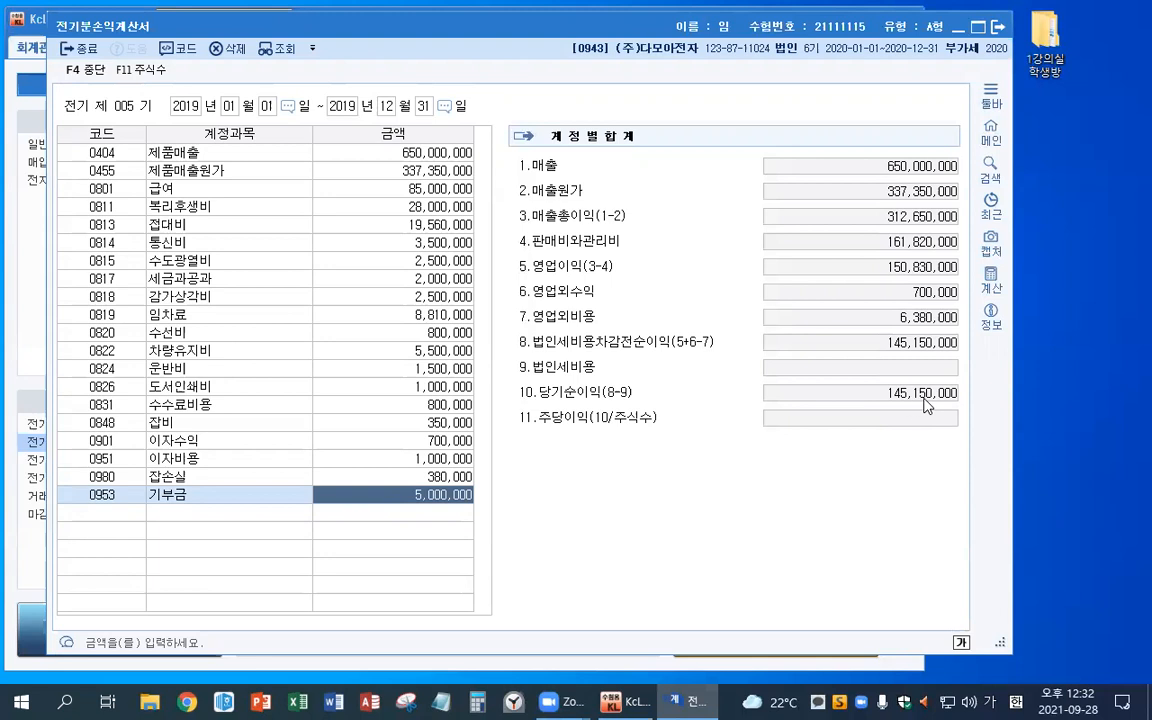
Open 전기분잉여금처분계산서 and set 당기순이익 to 145,150,000.
{"action": "key", "text": "ctrl+Return"}
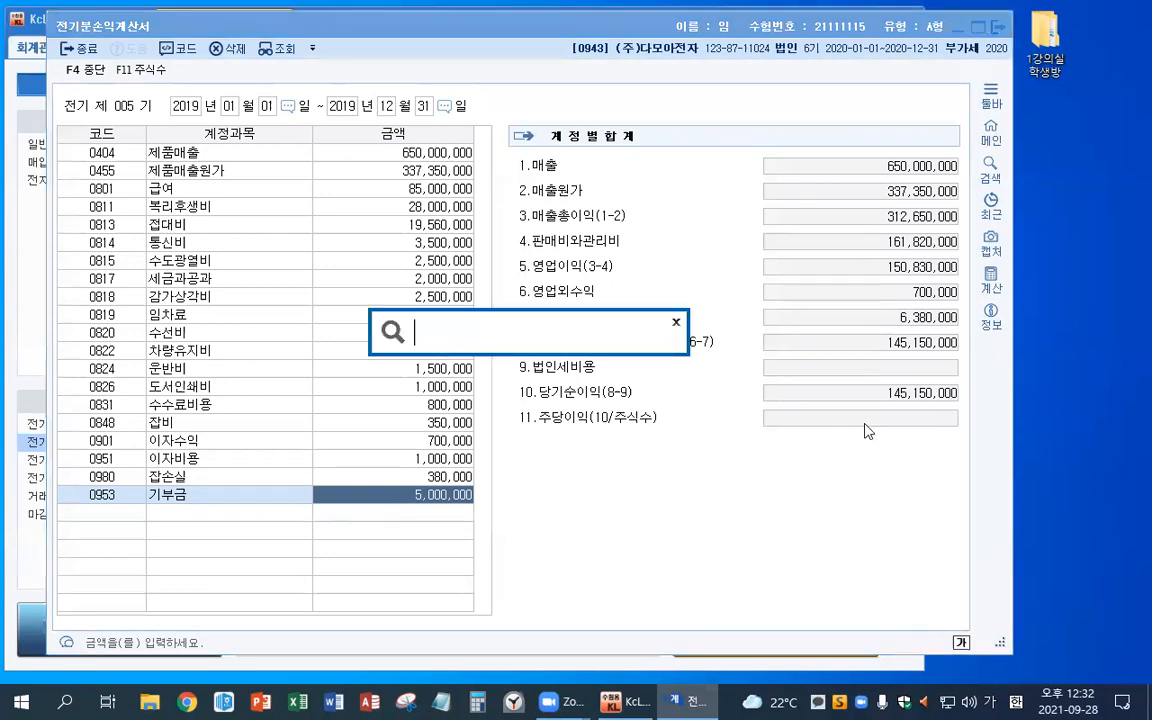
{"action": "type", "text": "잉"}
{"action": "key", "text": "Return"}
{"action": "key", "text": "Return"}
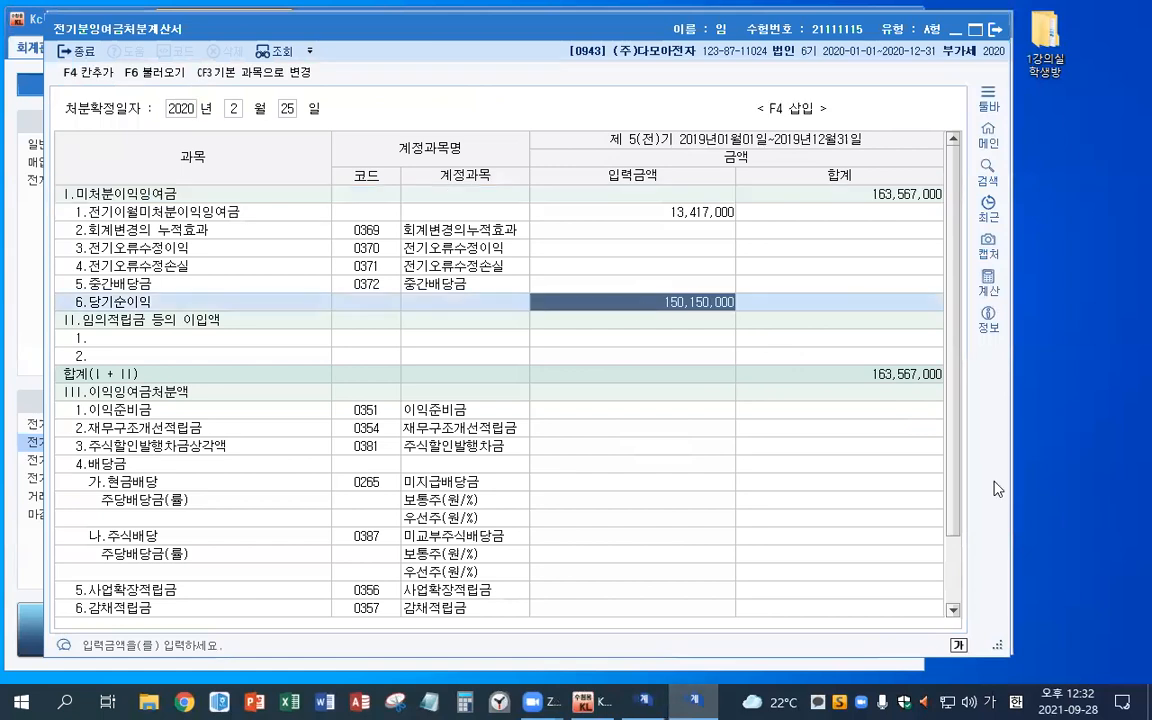
{"action": "type", "text": "145,150,000"}
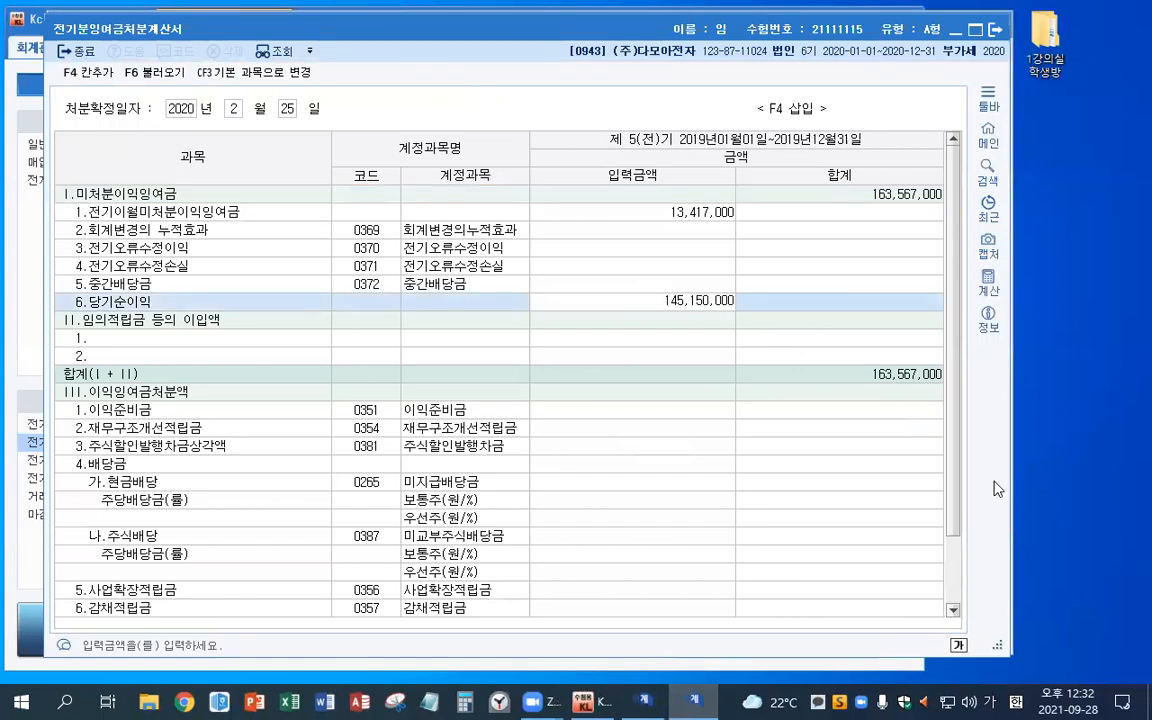
{"action": "key", "text": "Return"}
{"action": "left_click_drag", "start_coordinate": [808, 37], "coordinate": [778, 39]}
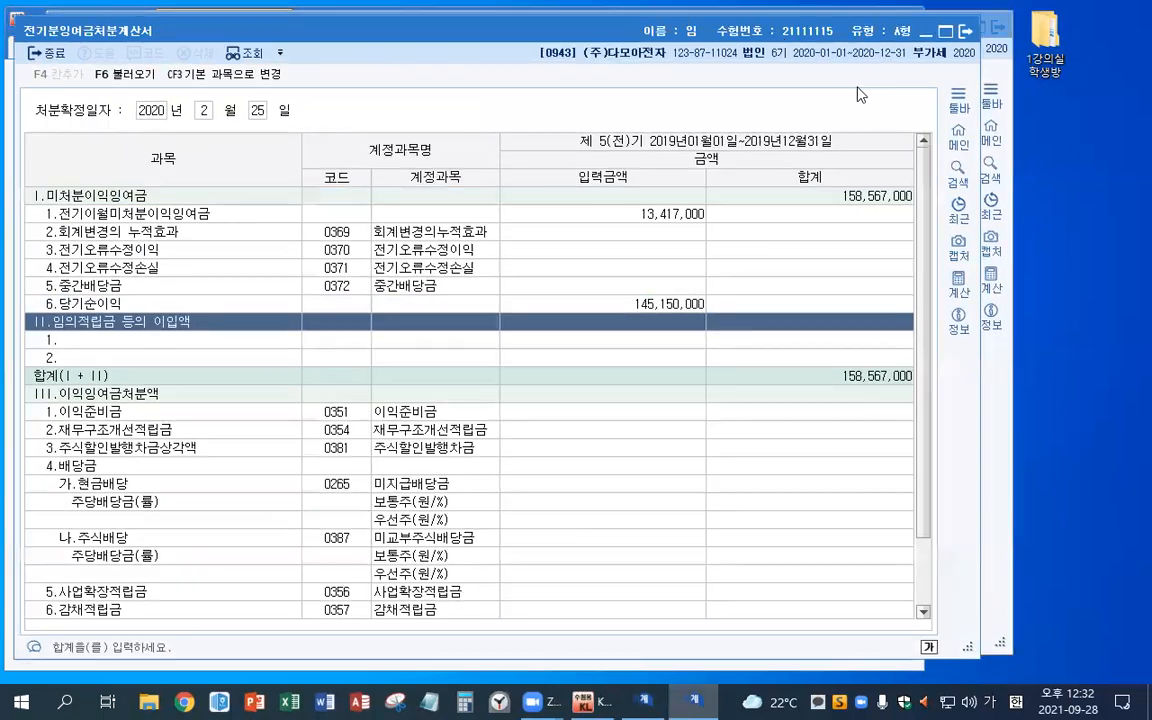
{"action": "left_click", "coordinate": [872, 195]}
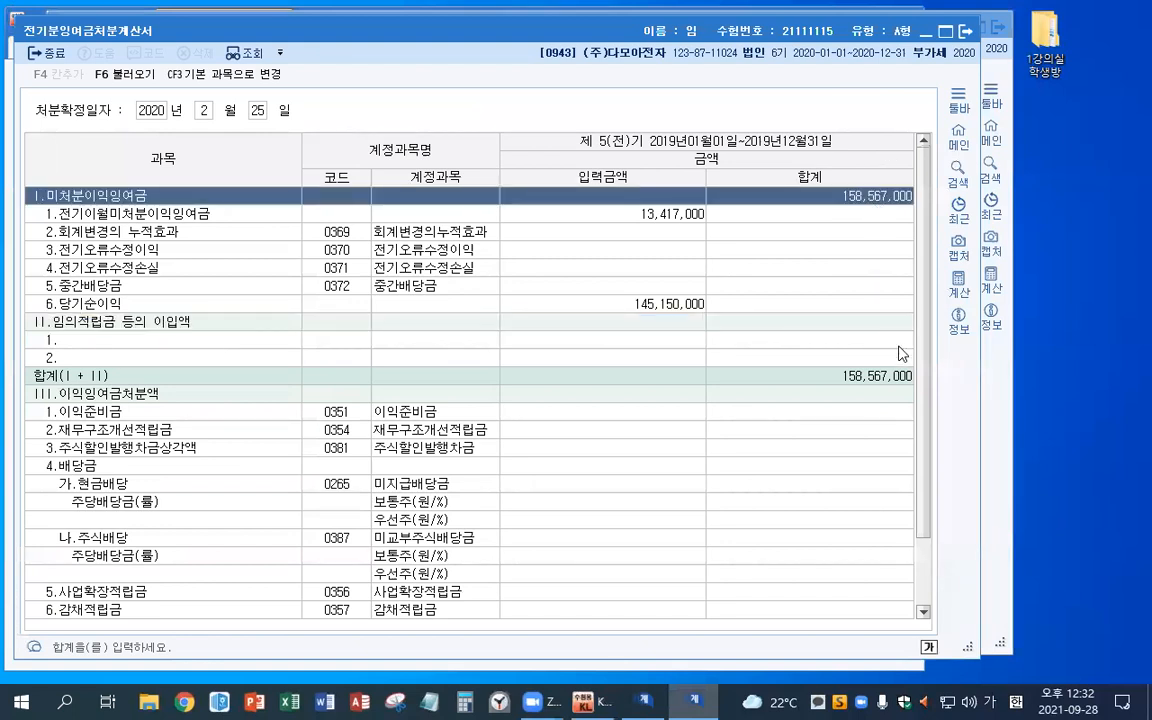
Open 전기분재무상태표 and set the amount of account 0375 이월이익잉여금 to 158,567,000.
{"action": "key", "text": "ctrl+Return"}
{"action": "type", "text": "재"}
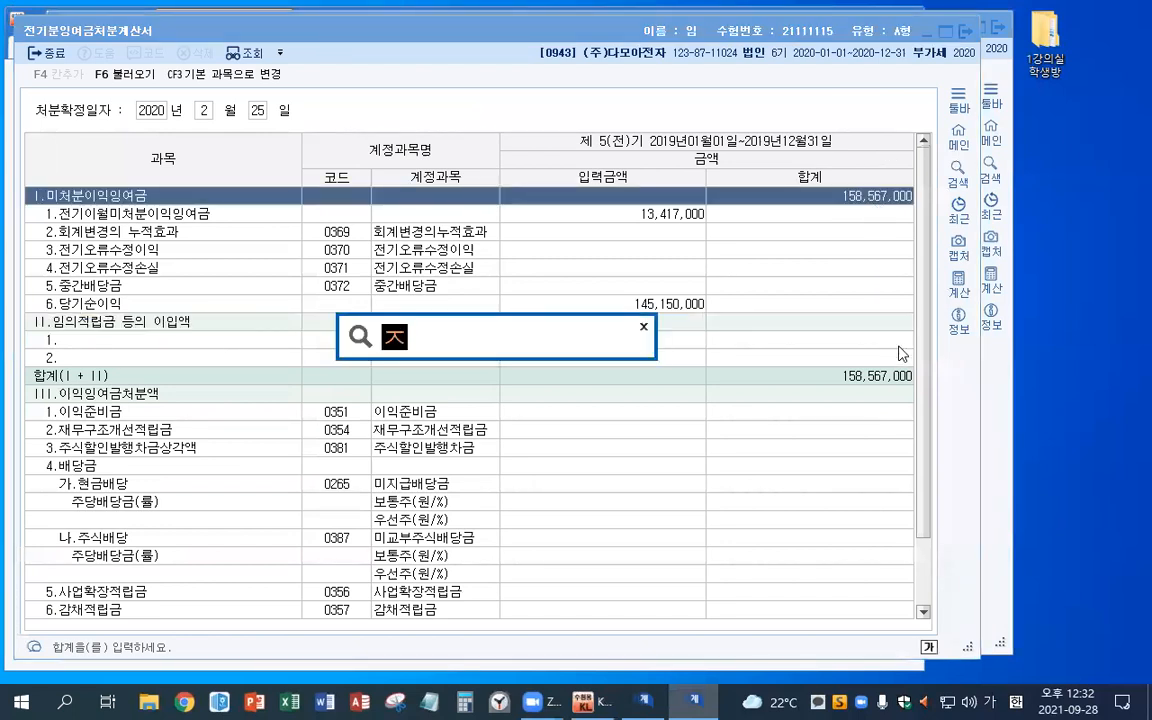
{"action": "key", "text": "Return"}
{"action": "key", "text": "Return"}
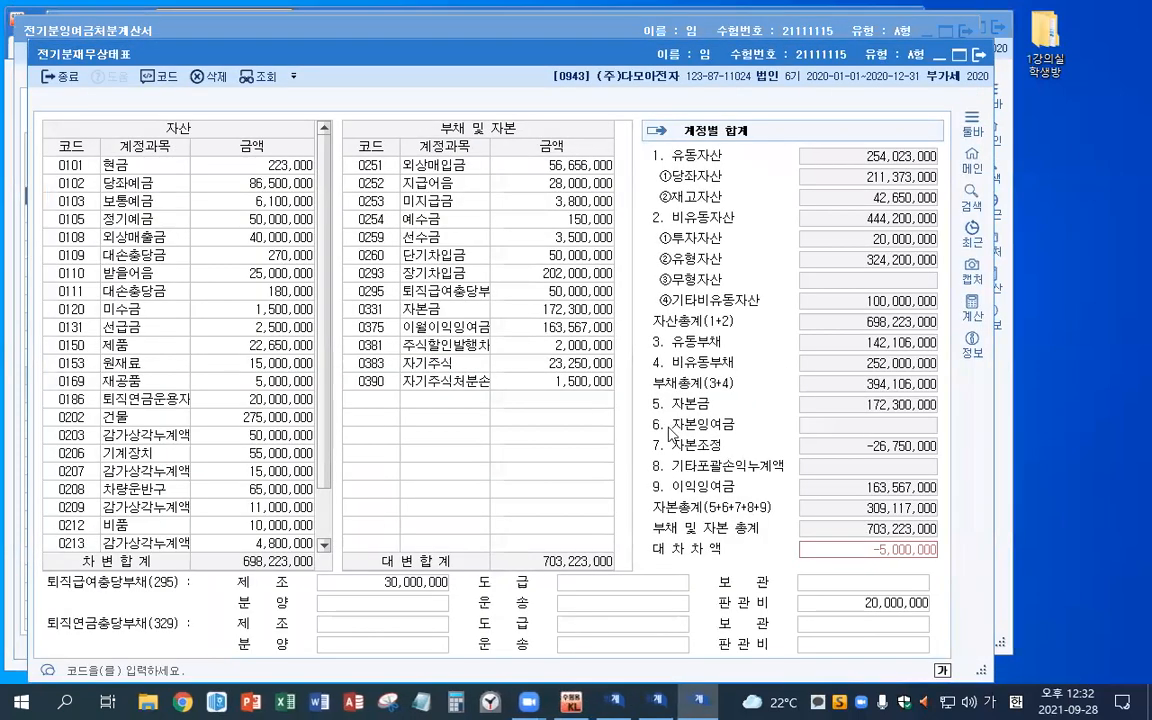
{"action": "left_click", "coordinate": [497, 322]}
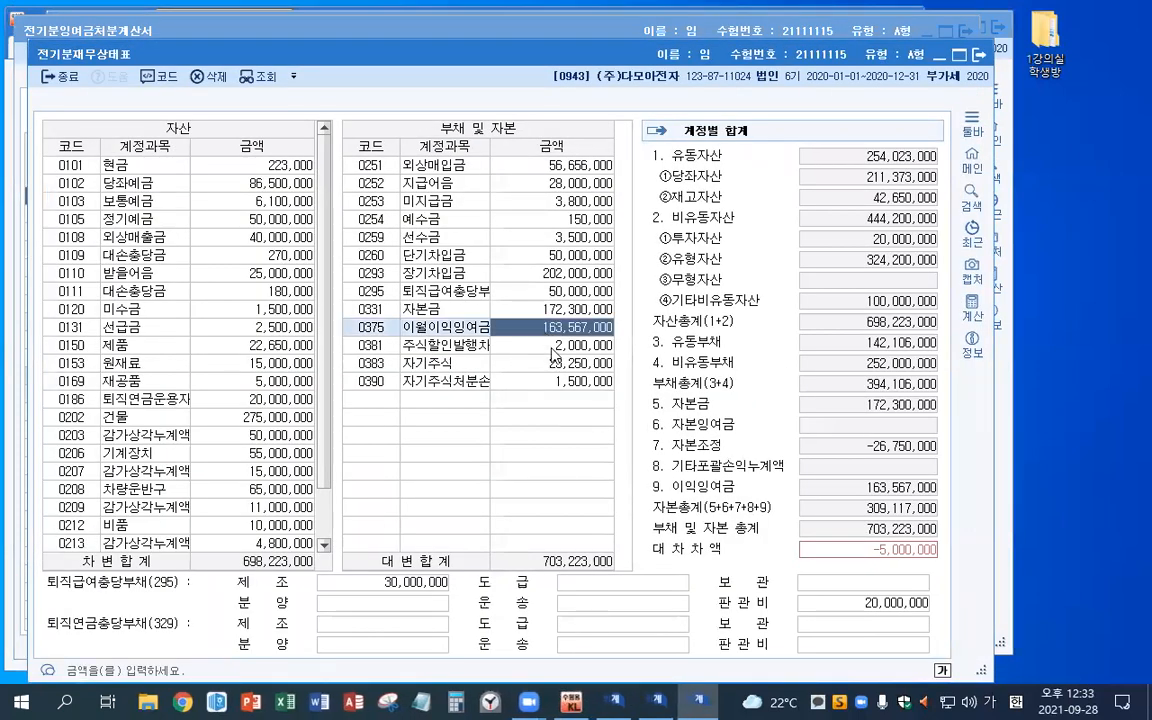
{"action": "type", "text": "158567000"}
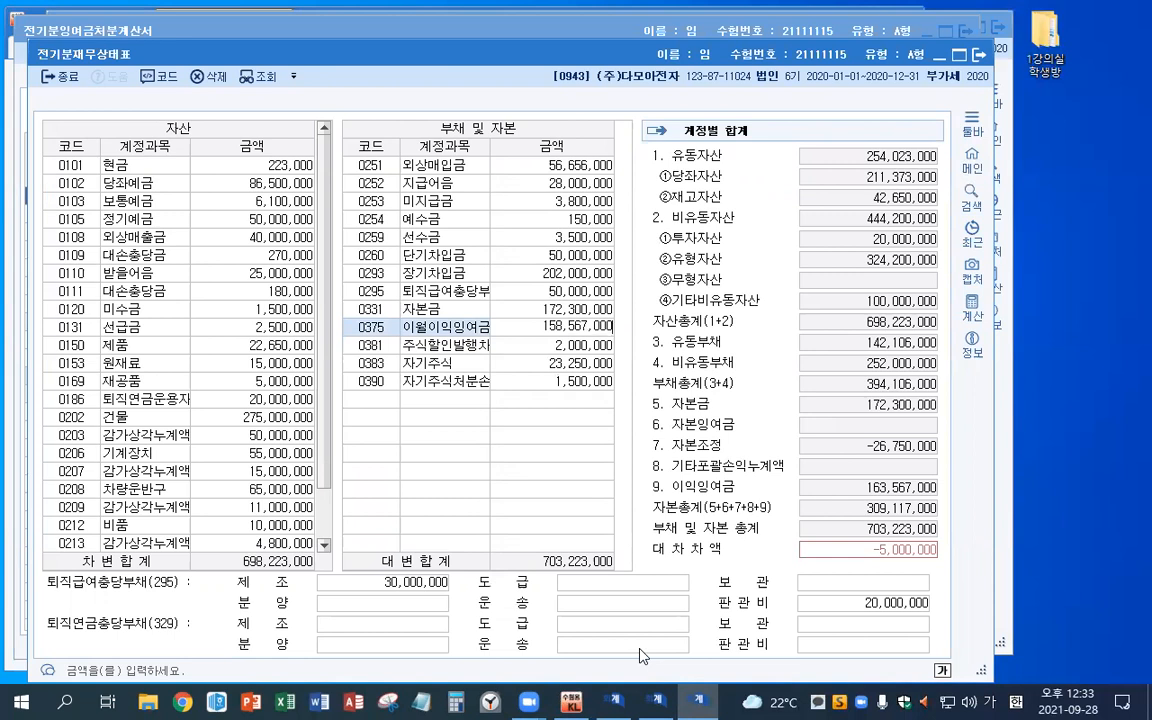
{"action": "key", "text": "Return"}
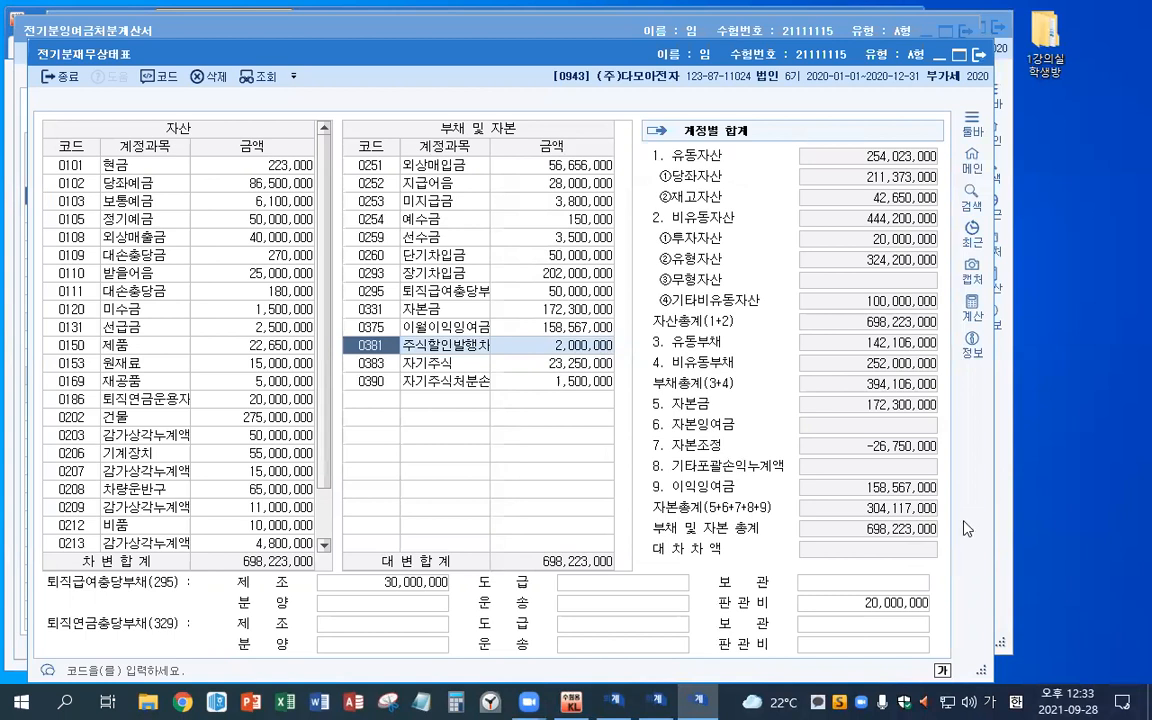
{"action": "left_click", "coordinate": [545, 327]}
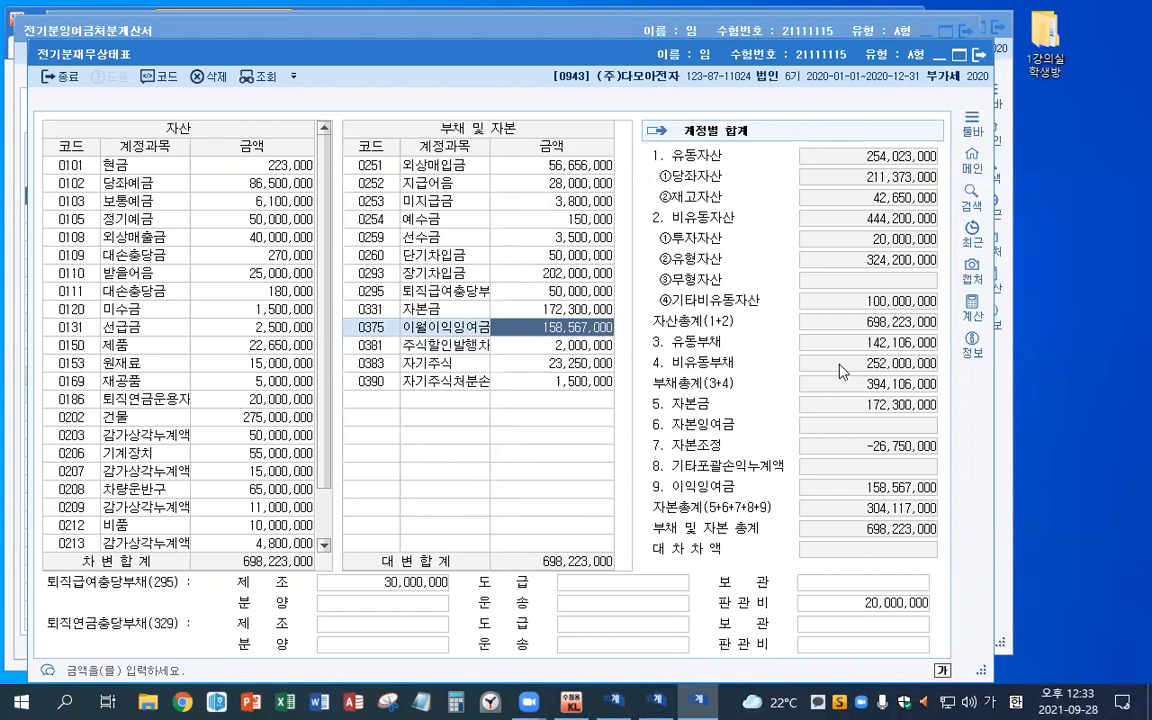
Close the prior-period statement windows and open 일반전표입력 for September 14, 2020.
{"action": "key", "text": "Escape"}
{"action": "key", "text": "Escape"}
{"action": "key", "text": "Escape"}
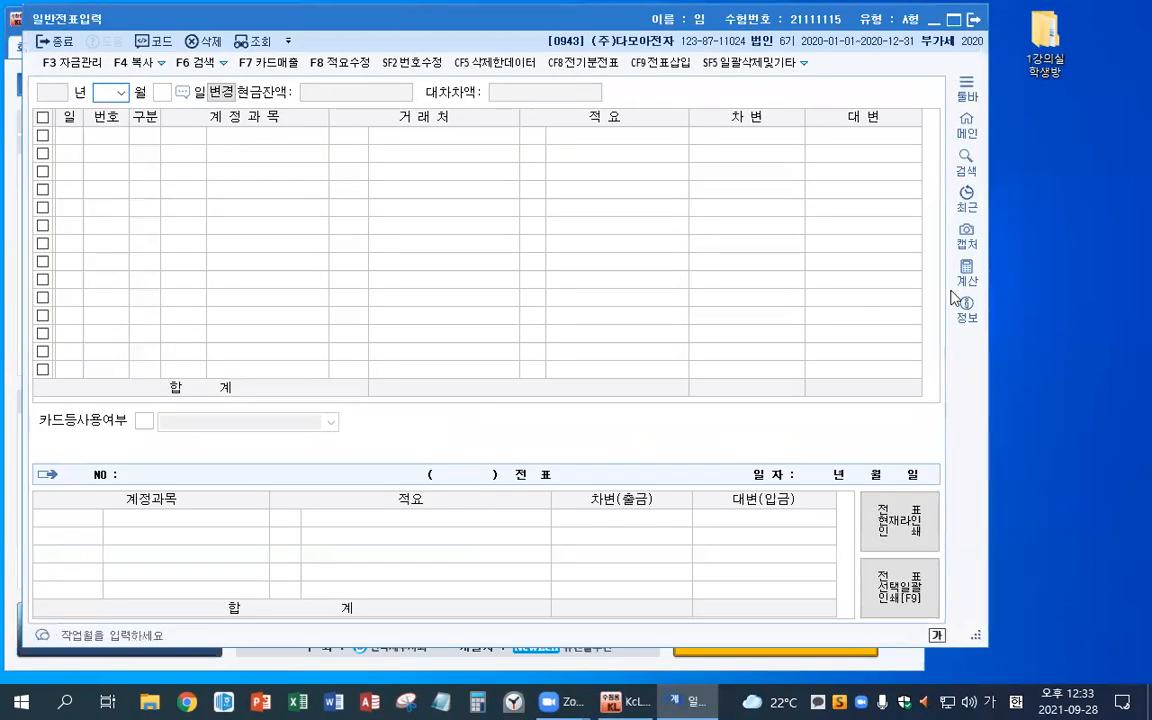
{"action": "type", "text": "4"}
{"action": "key", "text": "Return"}
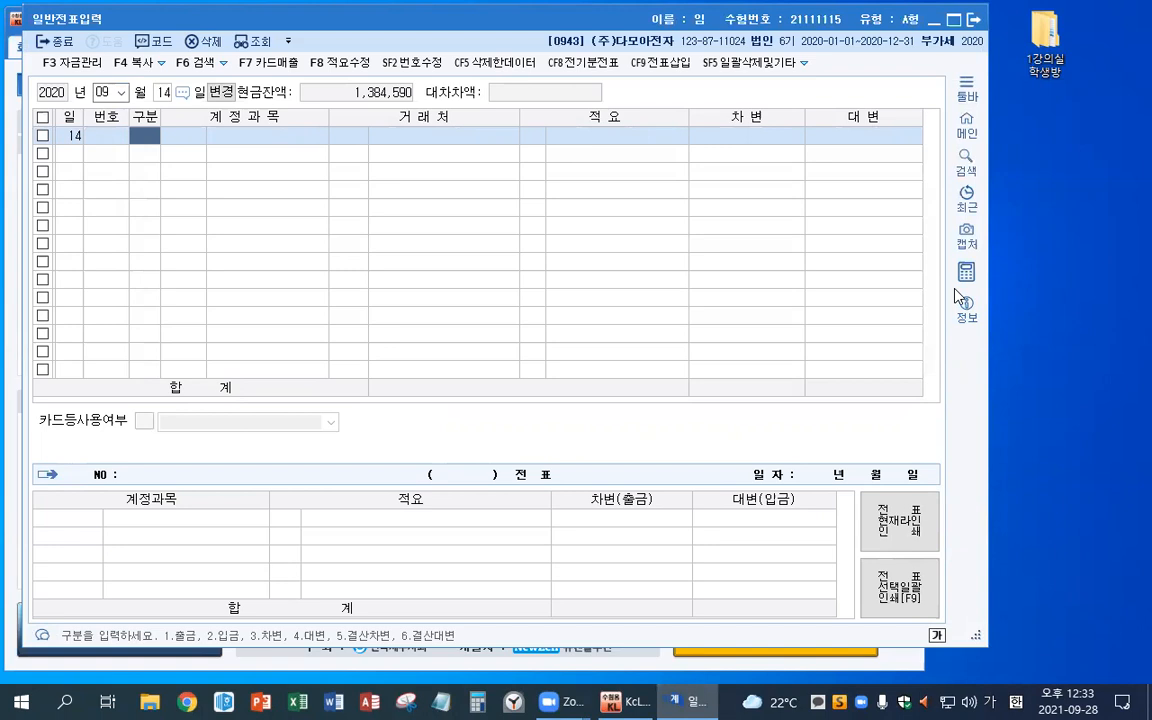
Enter a 대변 line for account 0150 제품 with 적요 8 (타계정으로 대체액 손익계산서 반영분) and an amount of 400,000.
{"action": "type", "text": "4150"}
{"action": "key", "text": "Return"}
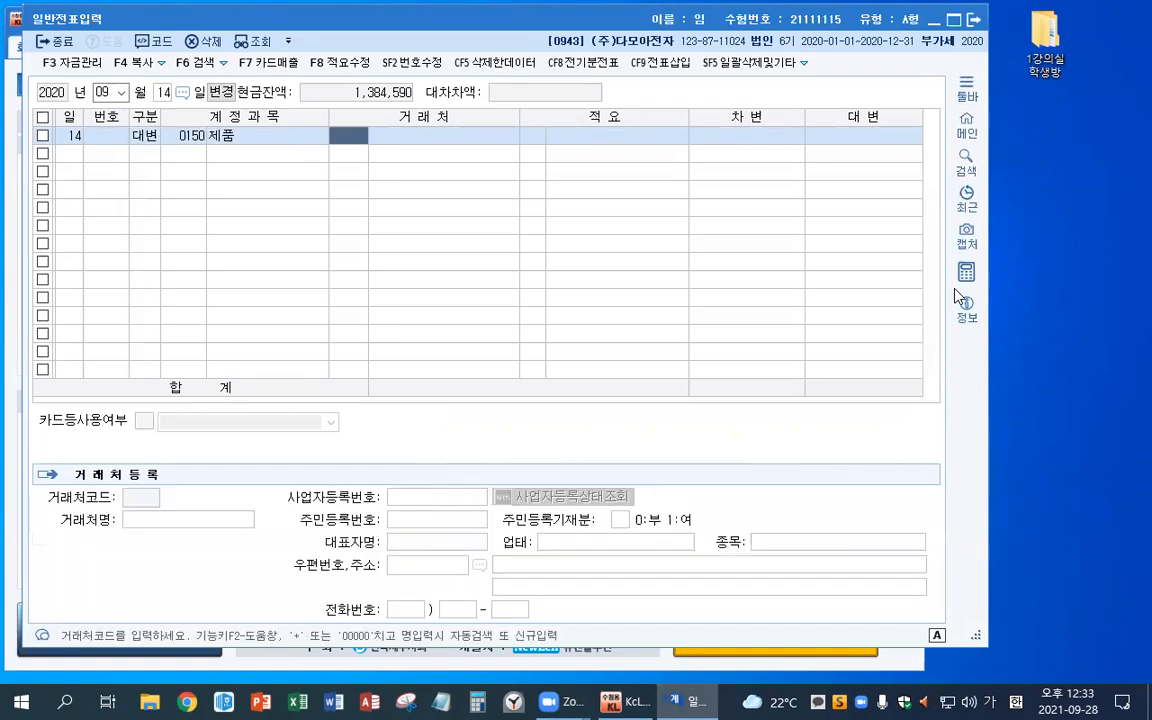
{"action": "key", "text": "Return"}
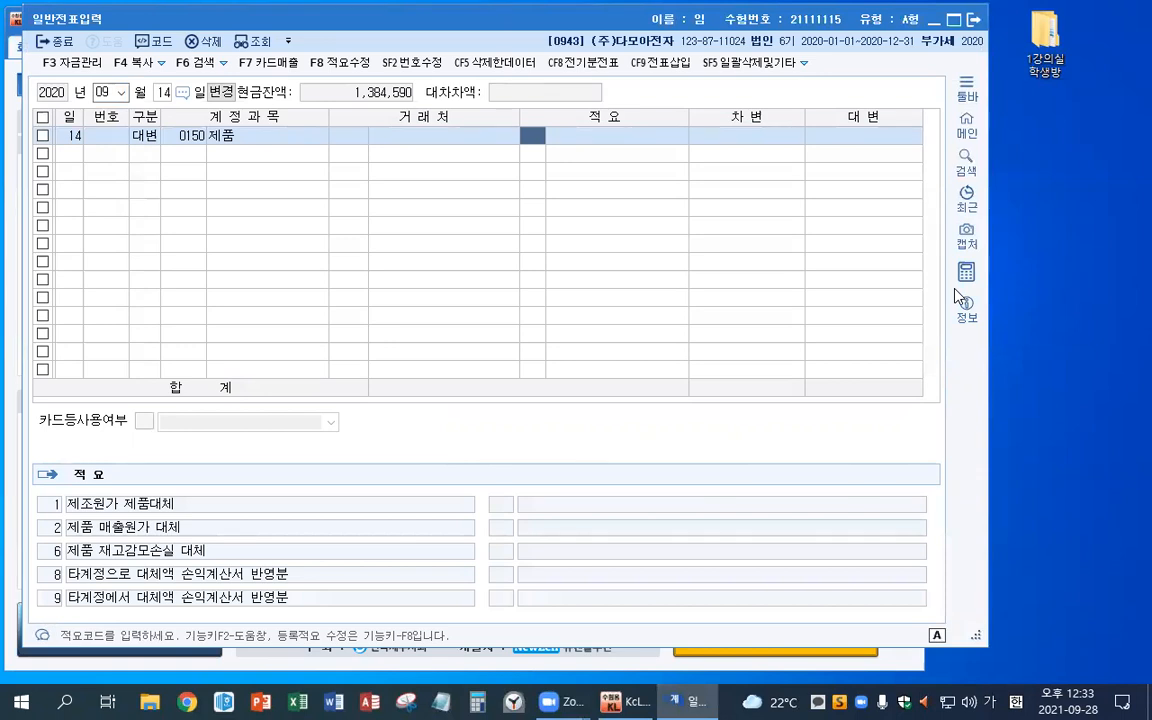
{"action": "type", "text": "8"}
{"action": "key", "text": "Return"}
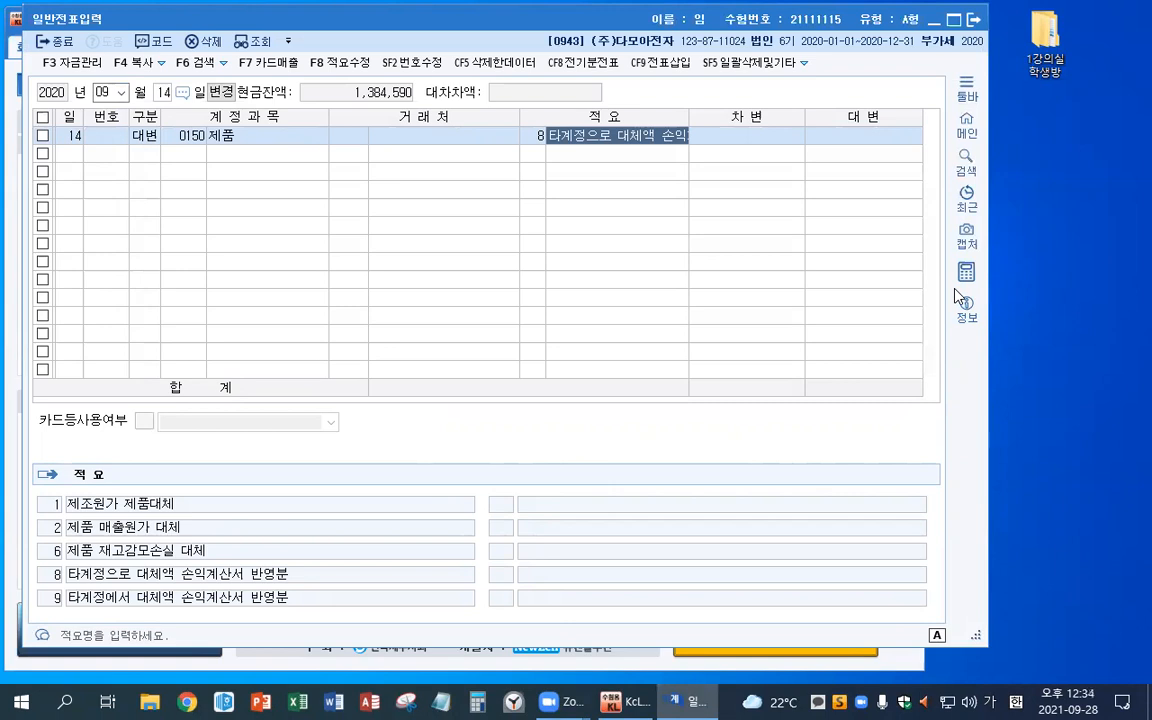
{"action": "key", "text": "Return"}
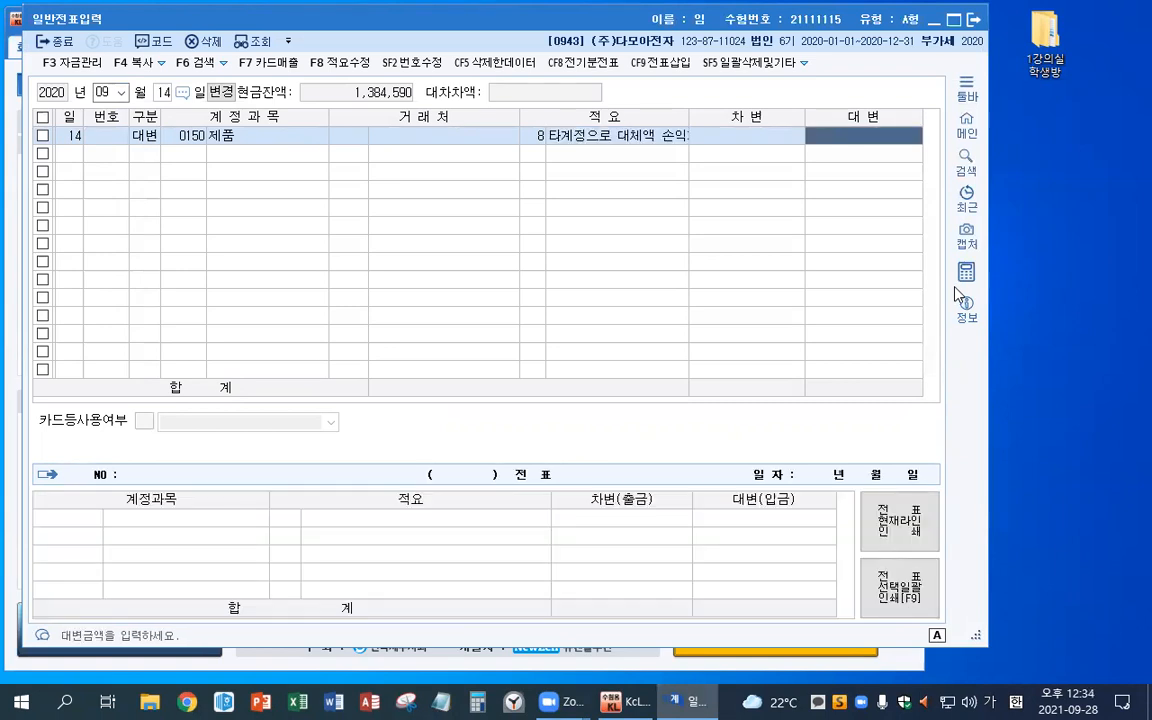
{"action": "type", "text": "4000000"}
{"action": "key", "text": "Return"}
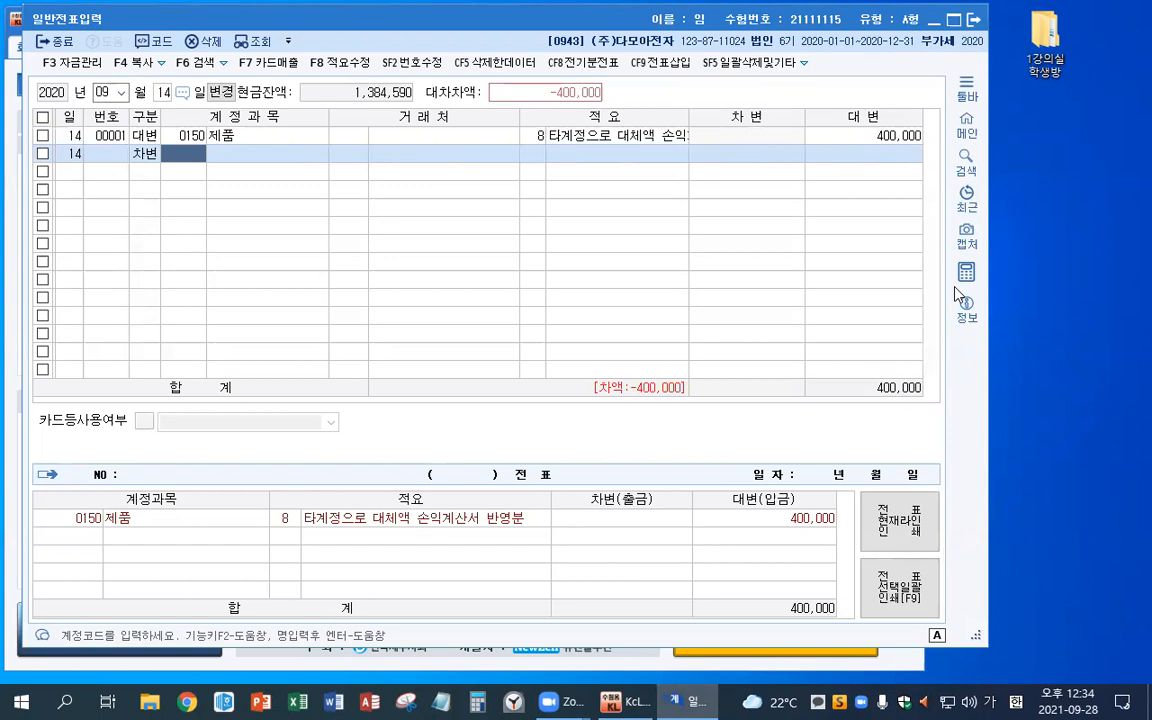
Add the matching 차변 line for account 0842 견본비 with 400,000 to the September 14 voucher.
{"action": "type", "text": "견본"}
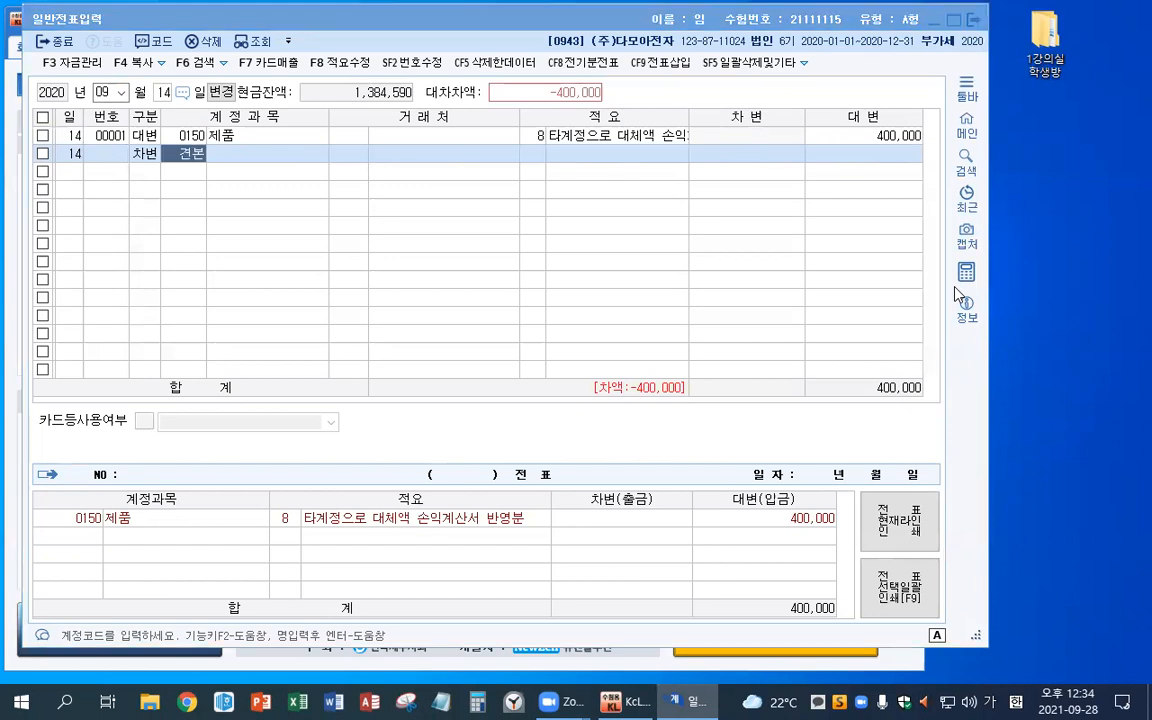
{"action": "key", "text": "Return"}
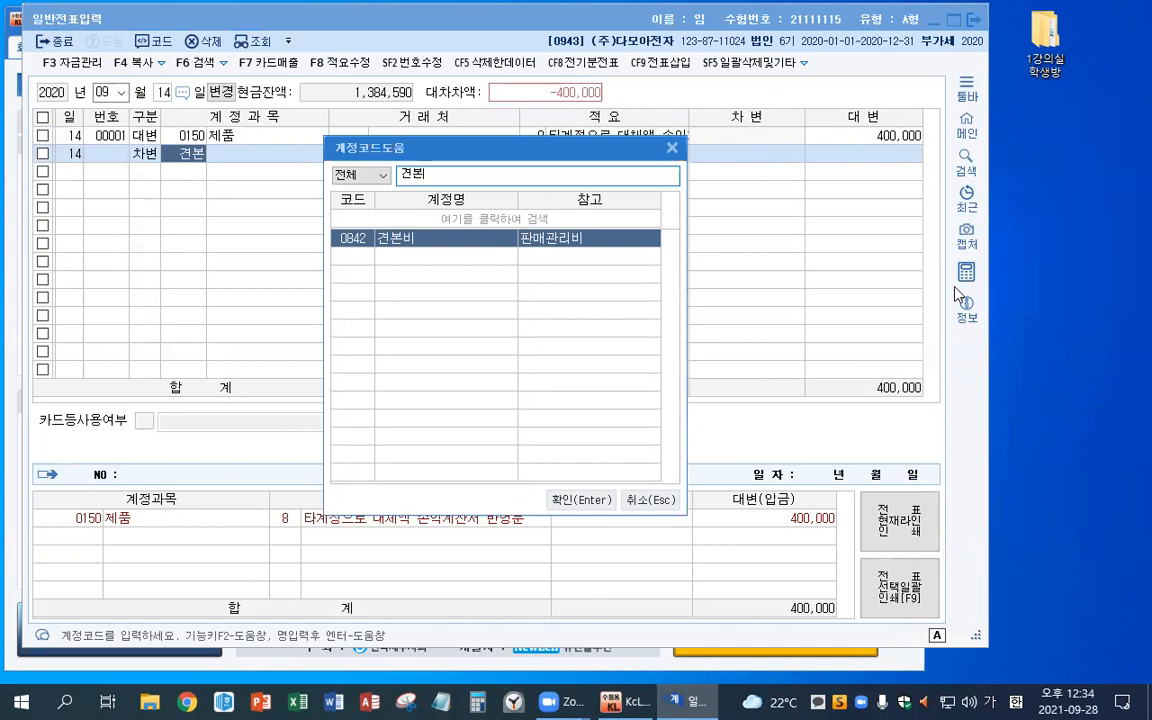
{"action": "key", "text": "Return"}
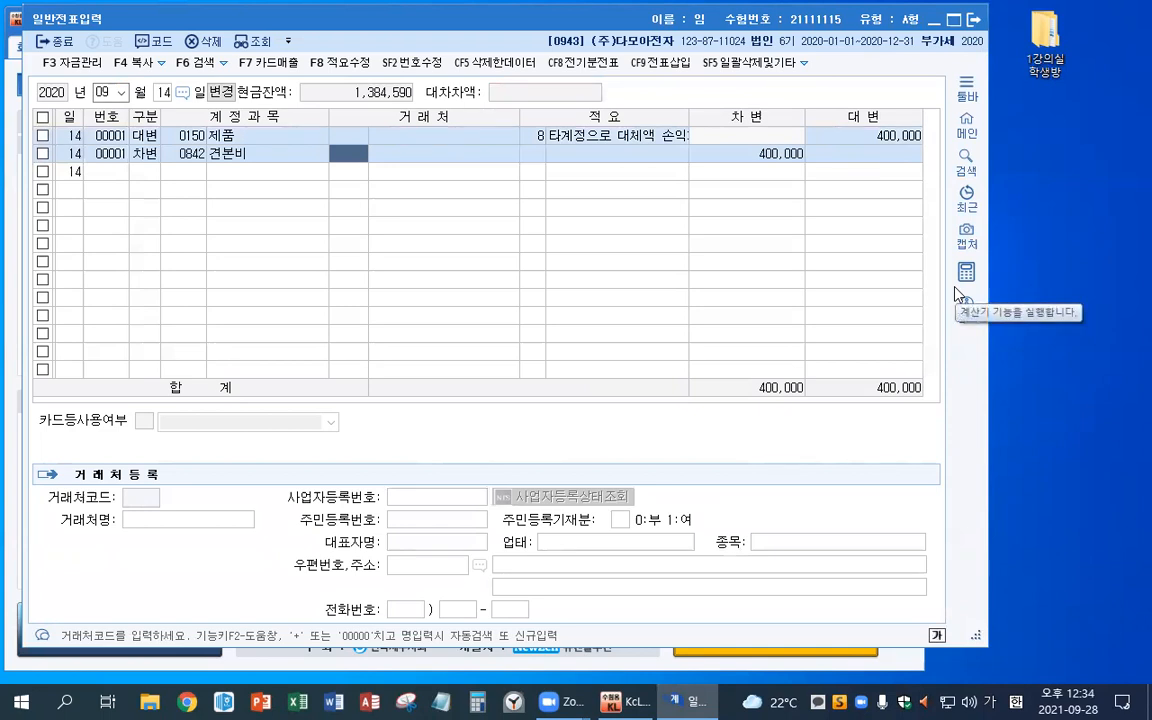
{"action": "left_click", "coordinate": [557, 142]}
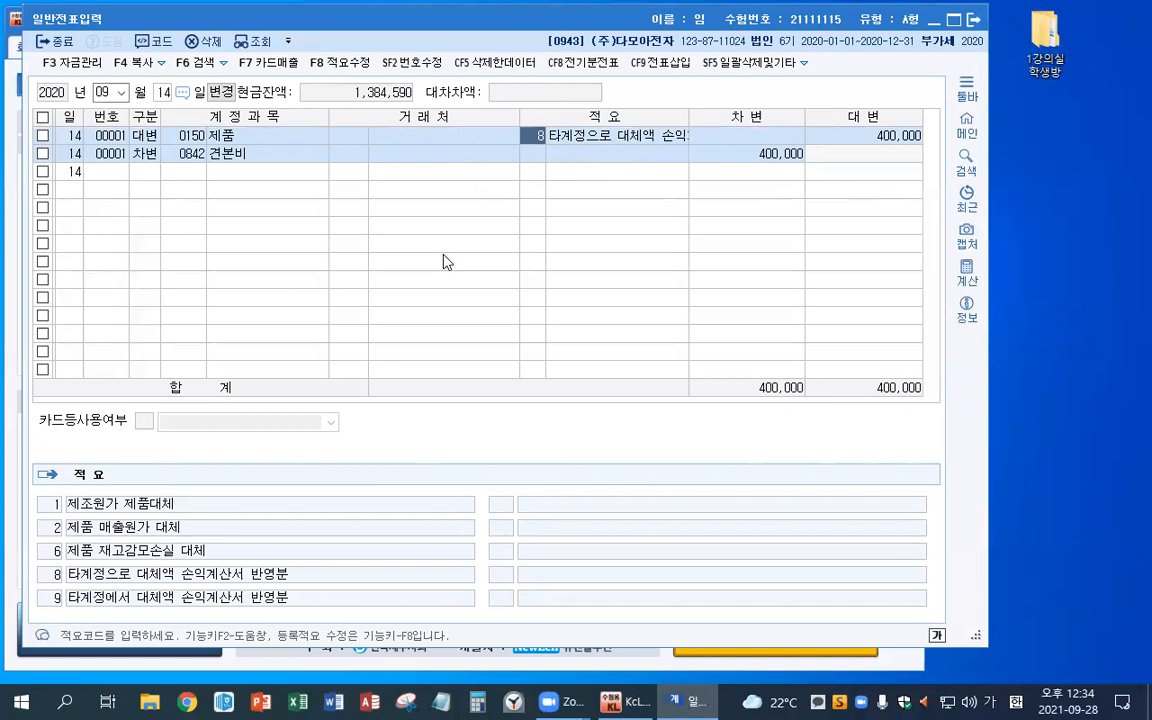
Switch to 메모장 and write the sales entry "외상매출금 110 / 제품매출 100" with "부가세예수금 10" beneath 제품매출.
{"action": "left_click", "coordinate": [441, 702]}
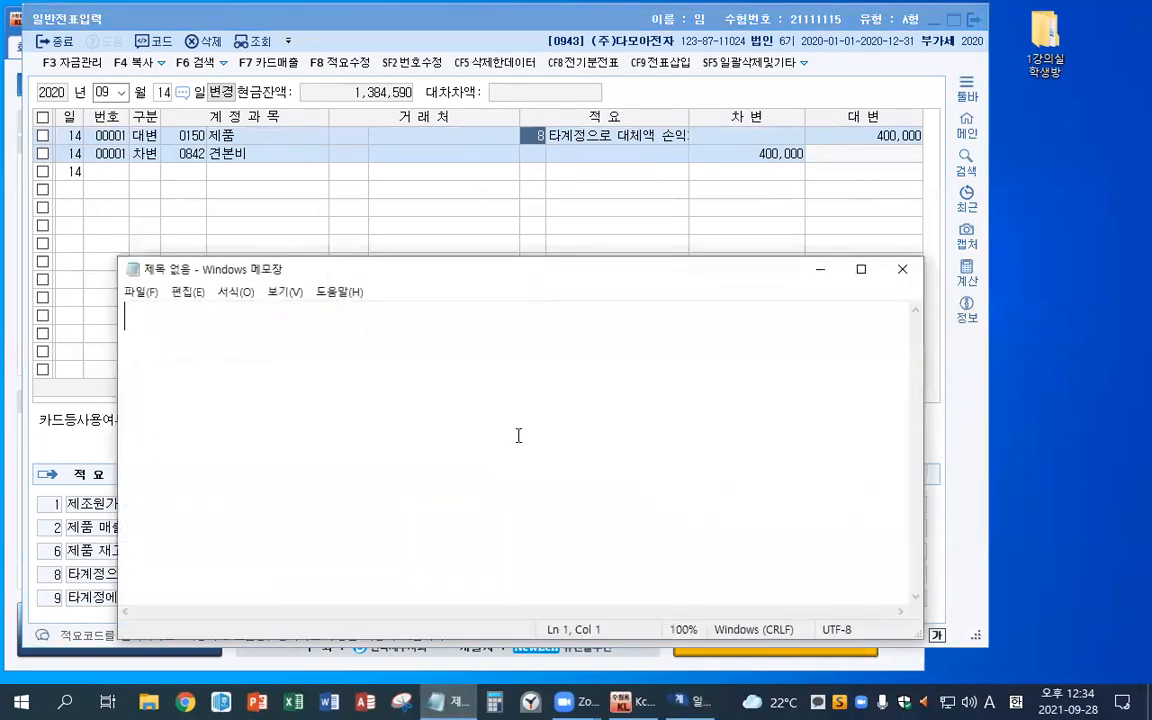
{"action": "type", "text": "dhlt"}
{"action": "key", "text": "BackSpace"}
{"action": "key", "text": "BackSpace"}
{"action": "key", "text": "BackSpace"}
{"action": "key", "text": "BackSpace"}
{"action": "key", "text": "Hangul"}
{"action": "type", "text": "외상매출금"}
{"action": "type", "text": " 110 "}
{"action": "type", "text": "/ 제"}
{"action": "type", "text": "품맺"}
{"action": "type", "text": "출 100"}
{"action": "key", "text": "Return"}
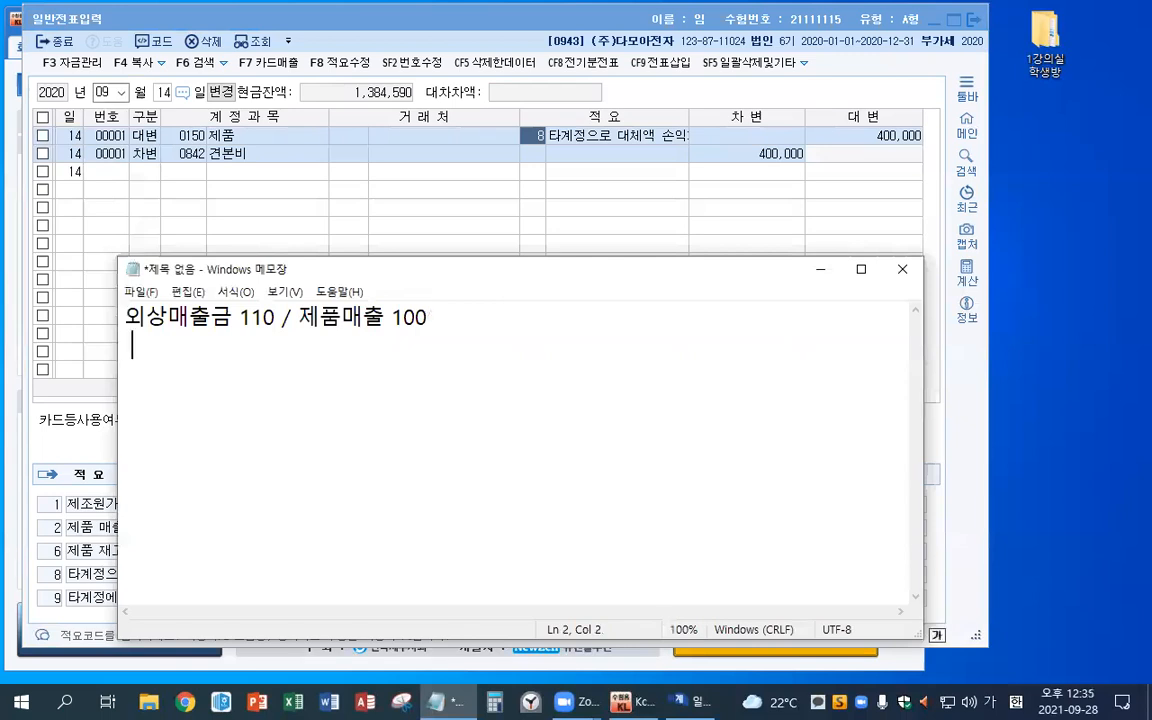
{"action": "type", "text": "부가세예수금 10"}
{"action": "key", "text": "Return"}
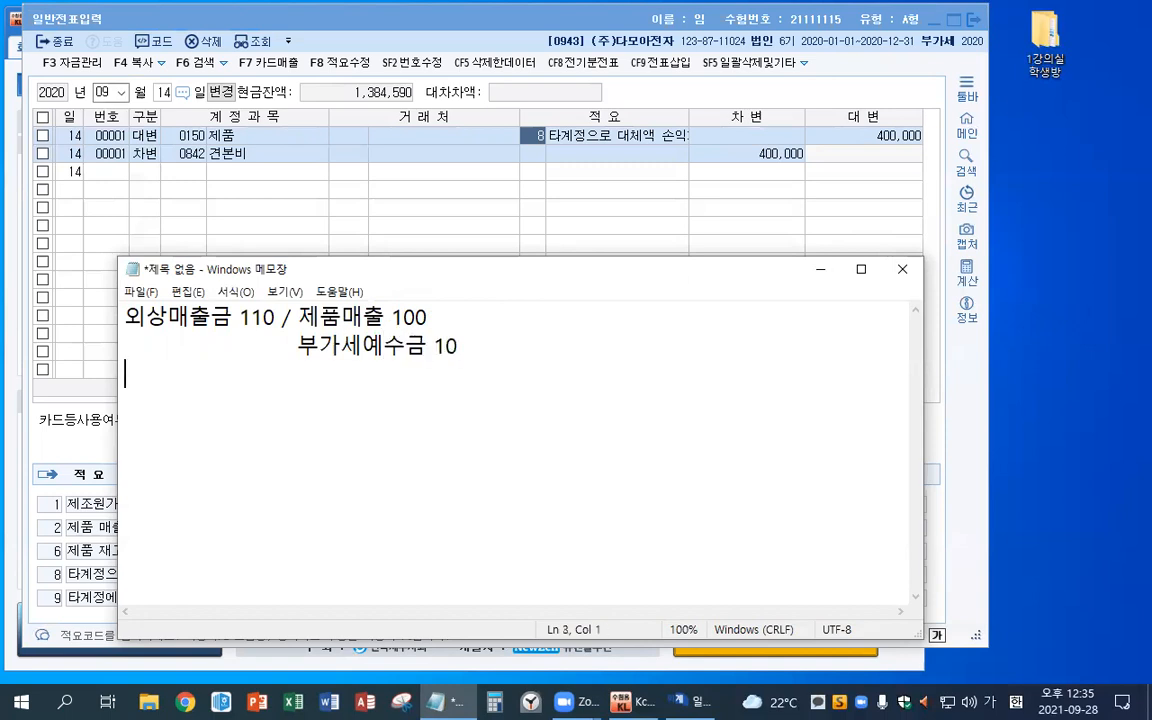
Write the purchase entry "원재료 80 / 외상매입금 88" with "부가세대급금 8" beneath 원재료, leaving a blank line above it.
{"action": "key", "text": "Return"}
{"action": "type", "text": "원재료 80"}
{"action": "key", "text": "Return"}
{"action": "type", "text": "부가세대급금 8"}
{"action": "key", "text": "Up"}
{"action": "type", "text": "/ ㅇ외상매입금 88"}
{"action": "left_click", "coordinate": [523, 435]}
{"action": "type", "text": "."}
{"action": "key", "text": "Home"}
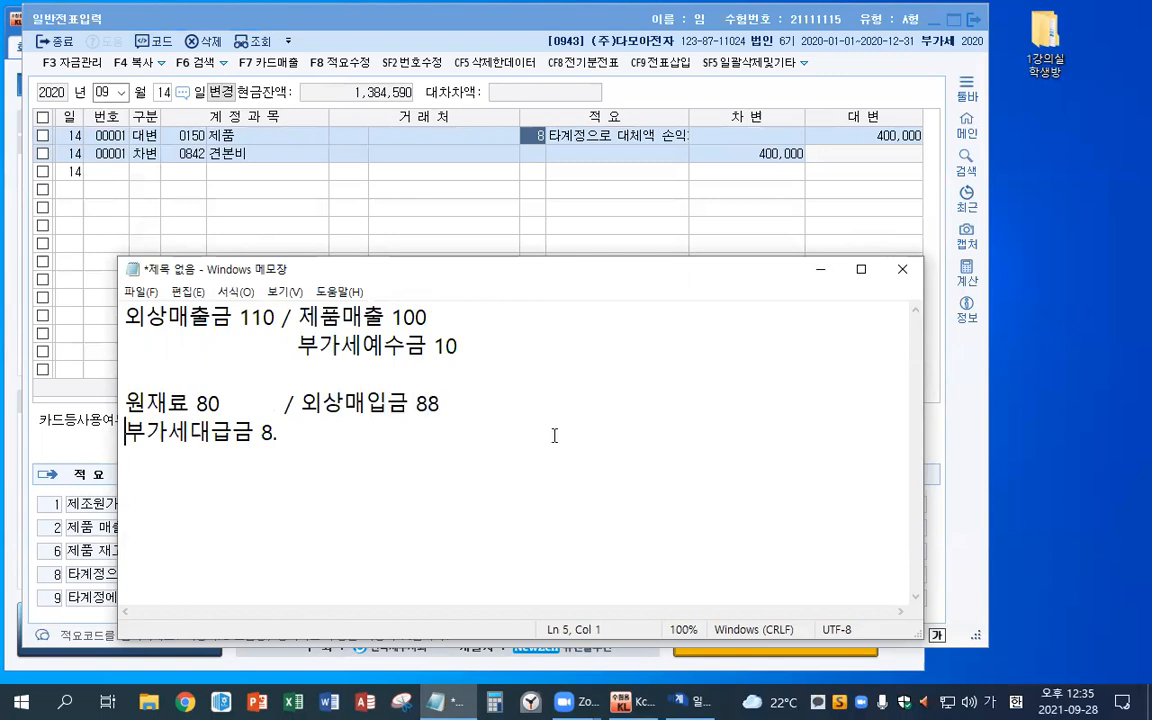
{"action": "left_click", "coordinate": [317, 436]}
{"action": "key", "text": "BackSpace"}
Add blank lines below the purchase entry and draw crossing red arrows from 부가세예수금 and 부가세대급금 to the opposite sides below.
{"action": "key", "text": "Return"}
{"action": "key", "text": "Return"}
{"action": "left_click_drag", "start_coordinate": [383, 357], "coordinate": [200, 514]}
{"action": "mouse_move", "coordinate": [228, 449]}
{"action": "left_mouse_down"}
{"action": "mouse_move", "coordinate": [327, 489]}
{"action": "mouse_move", "coordinate": [345, 511]}
{"action": "left_mouse_up"}
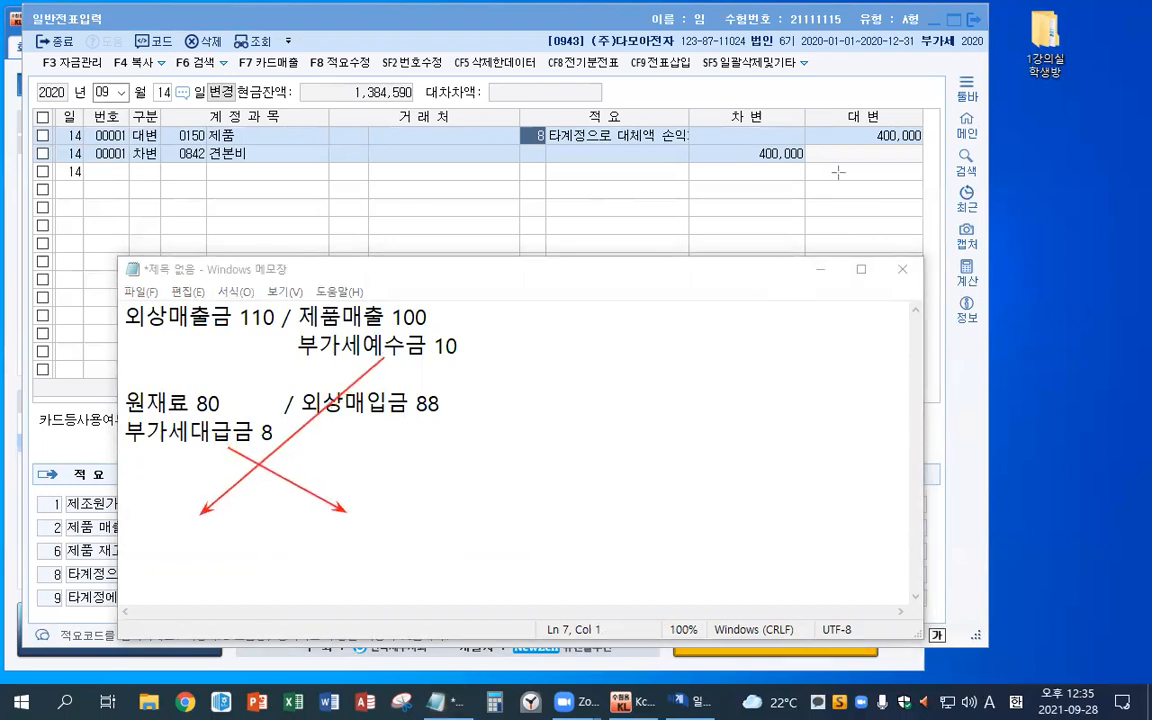
Write the settlement entry "부가세예수금 10 / 부가세대급금 8" in the memo where the arrows end.
{"action": "left_click", "coordinate": [162, 507]}
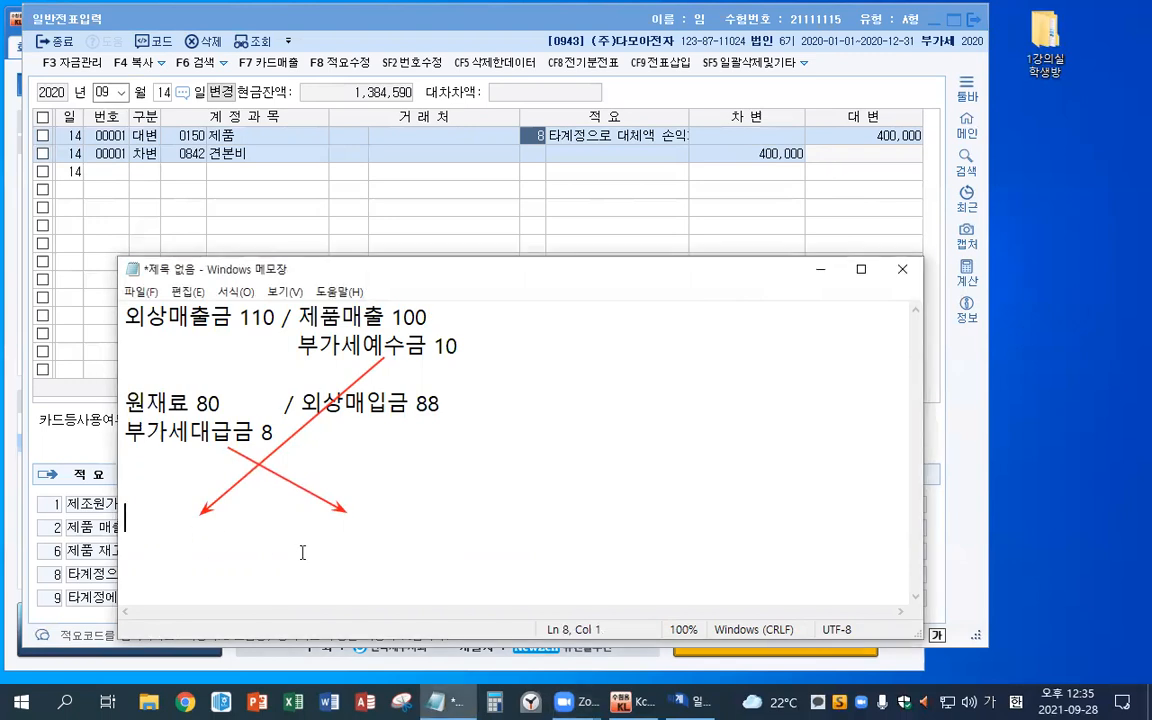
{"action": "type", "text": "부가셍"}
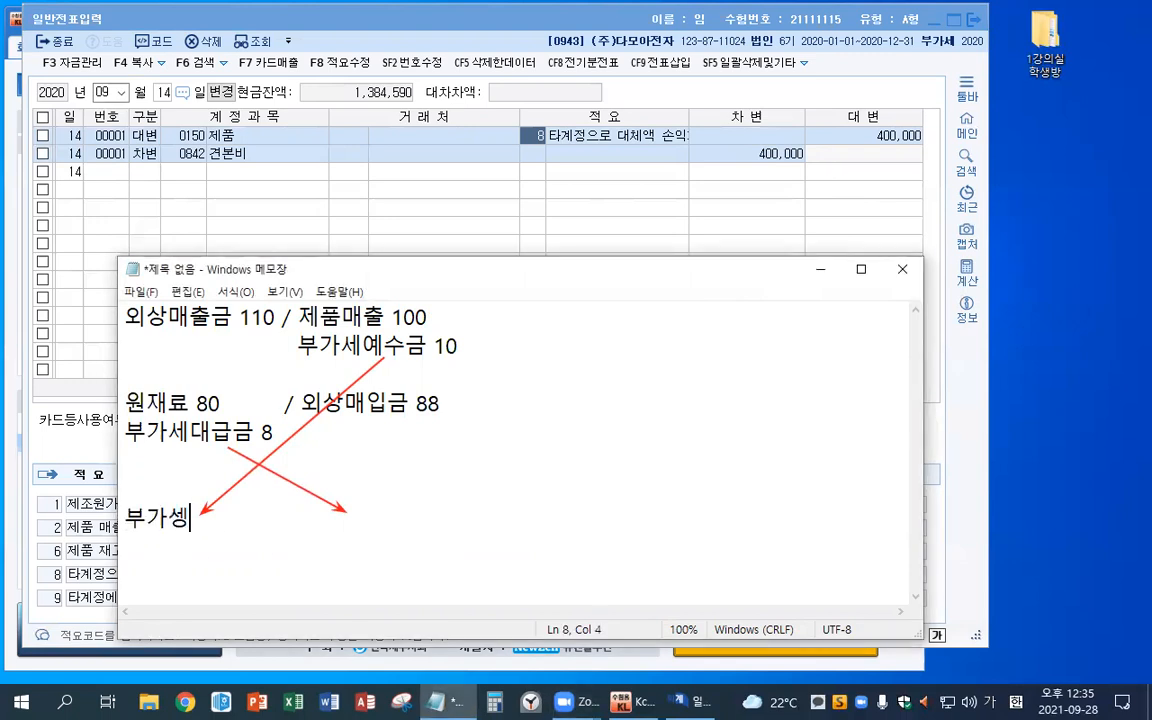
{"action": "left_click", "coordinate": [212, 519]}
{"action": "key", "text": "BackSpace"}
{"action": "type", "text": "세예"}
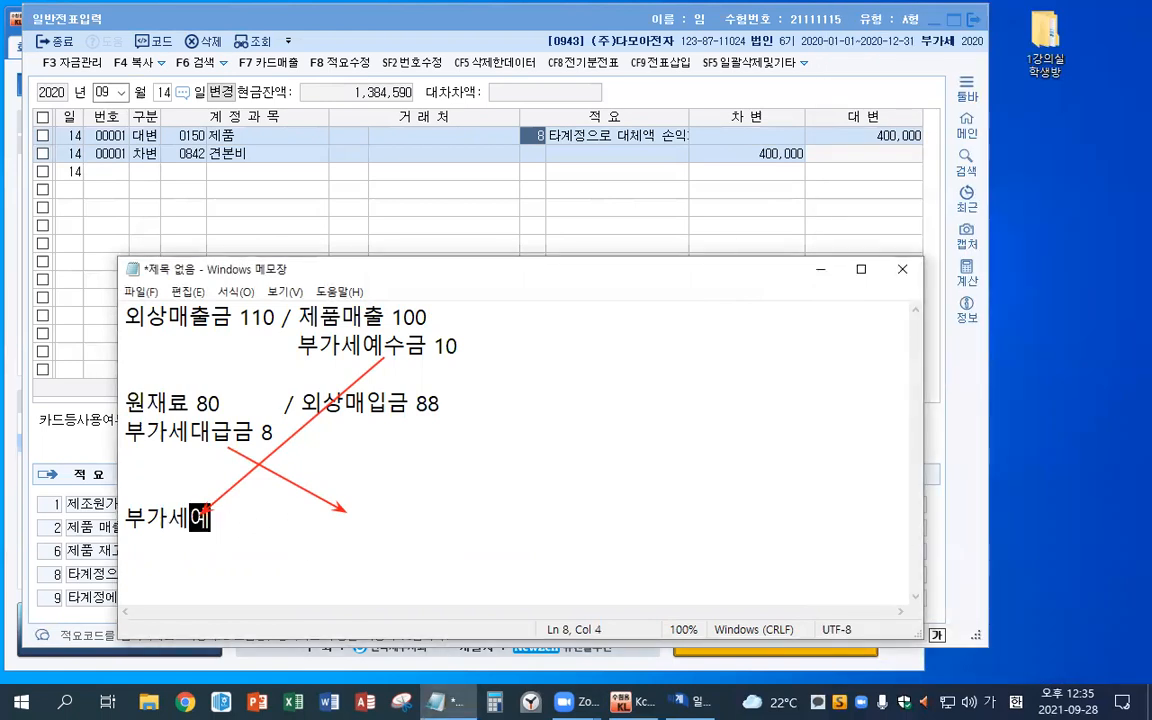
{"action": "type", "text": "수ㄱ금 10 "}
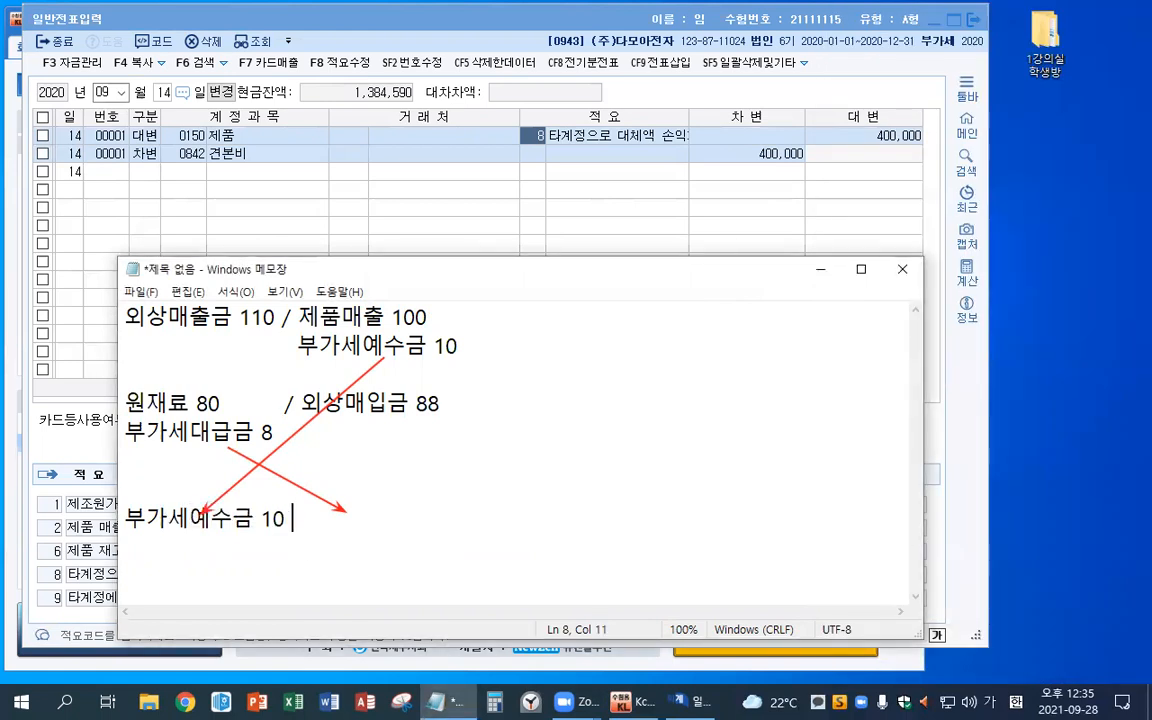
{"action": "type", "text": "/ 부가세대"}
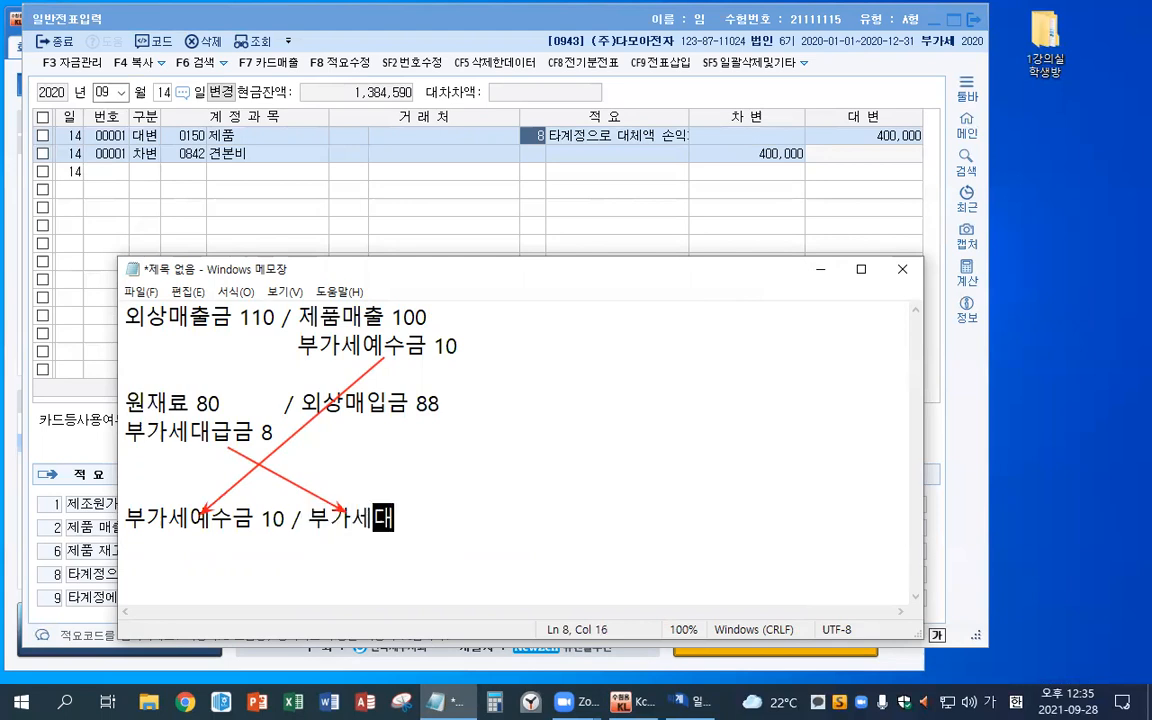
{"action": "type", "text": "급금 8"}
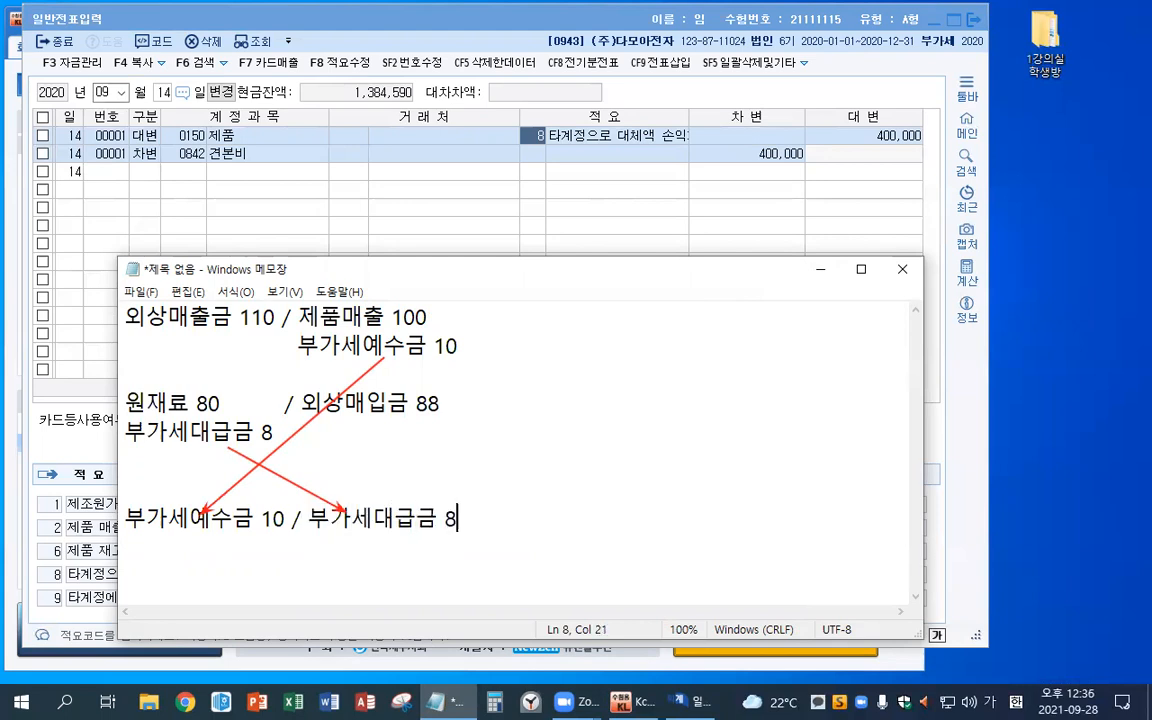
Add "미지급세금 2" beneath 부가세대급금 on the credit side of the settlement entry.
{"action": "key", "text": "Return"}
{"action": "type", "text": "미지급"}
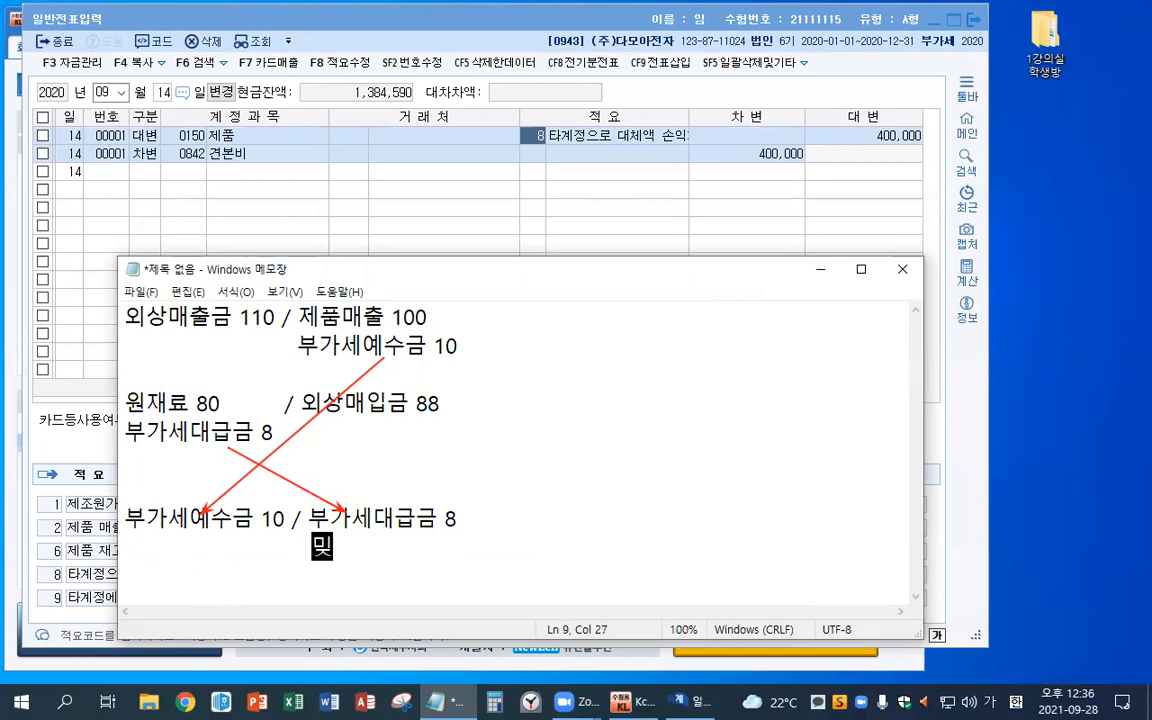
{"action": "type", "text": "세금  "}
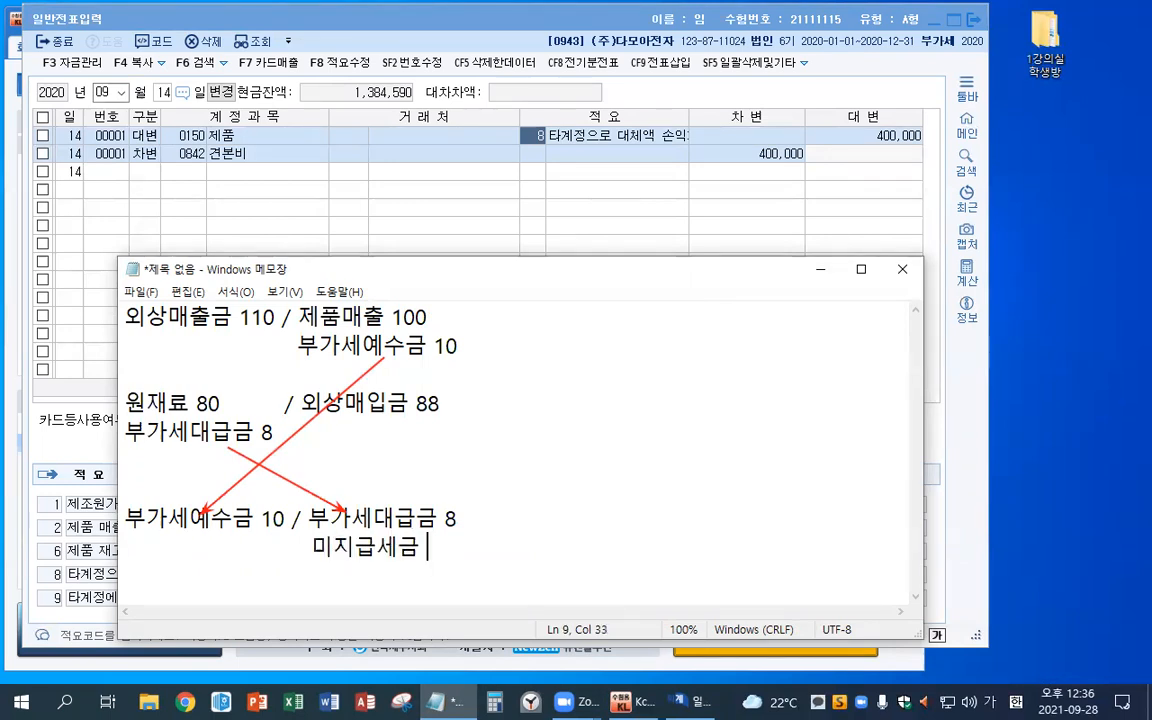
{"action": "type", "text": "2"}
{"action": "key", "text": "Return"}
{"action": "key", "text": "Return"}
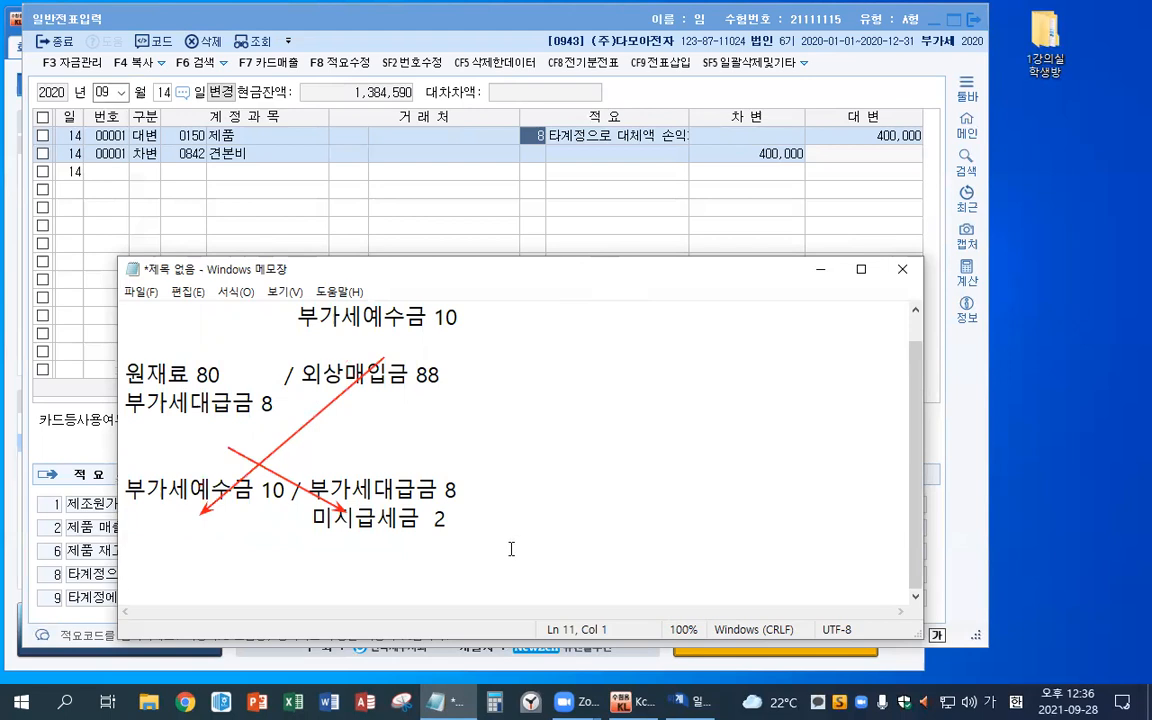
{"action": "key", "text": "BackSpace"}
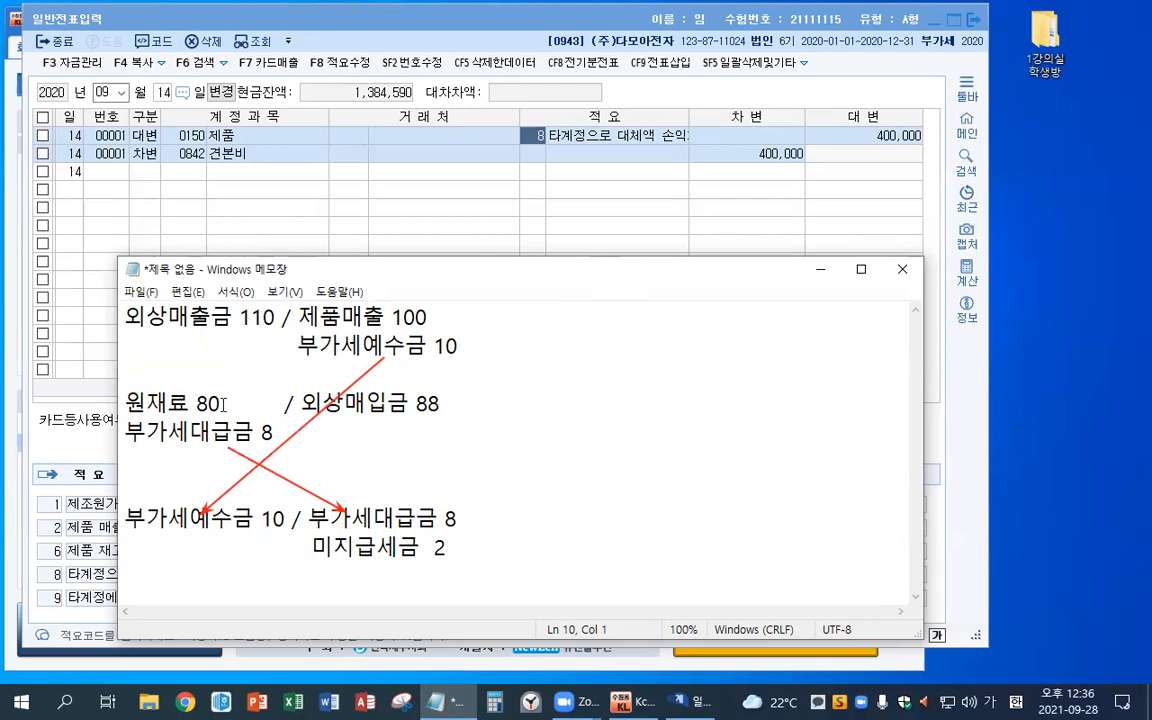
Change the memo's purchase entry to 원재료 180, 부가세대급금 18 and 외상매입금 198.
{"action": "left_click_drag", "start_coordinate": [220, 403], "coordinate": [257, 406]}
{"action": "key", "text": "Left"}
{"action": "key", "text": "Left"}
{"action": "key", "text": "Left"}
{"action": "key", "text": "Left"}
{"action": "key", "text": "Right"}
{"action": "type", "text": "1"}
{"action": "key", "text": "Down"}
{"action": "key", "text": "Right"}
{"action": "key", "text": "Right"}
{"action": "type", "text": "1"}
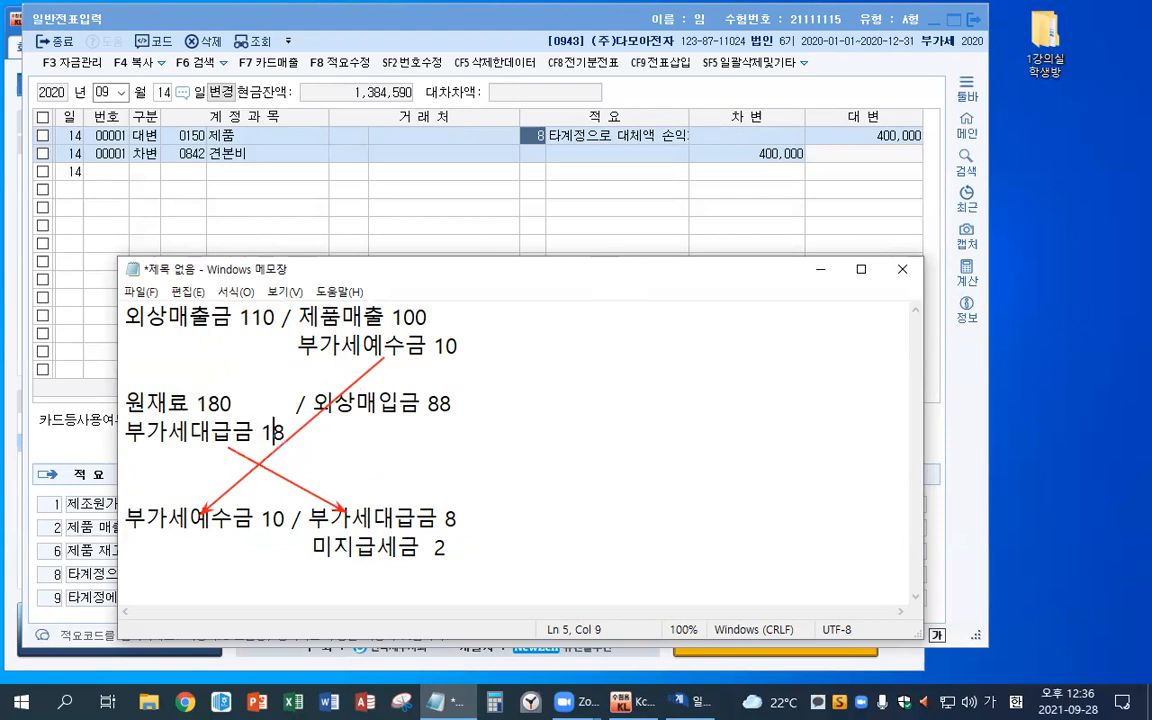
{"action": "left_click_drag", "start_coordinate": [428, 404], "coordinate": [438, 405]}
{"action": "type", "text": "19"}
In the settlement entry, set 부가세대급금 to 18 and replace 미지급세금 with "미수금 8" on the debit side.
{"action": "left_click", "coordinate": [445, 518]}
{"action": "type", "text": "1"}
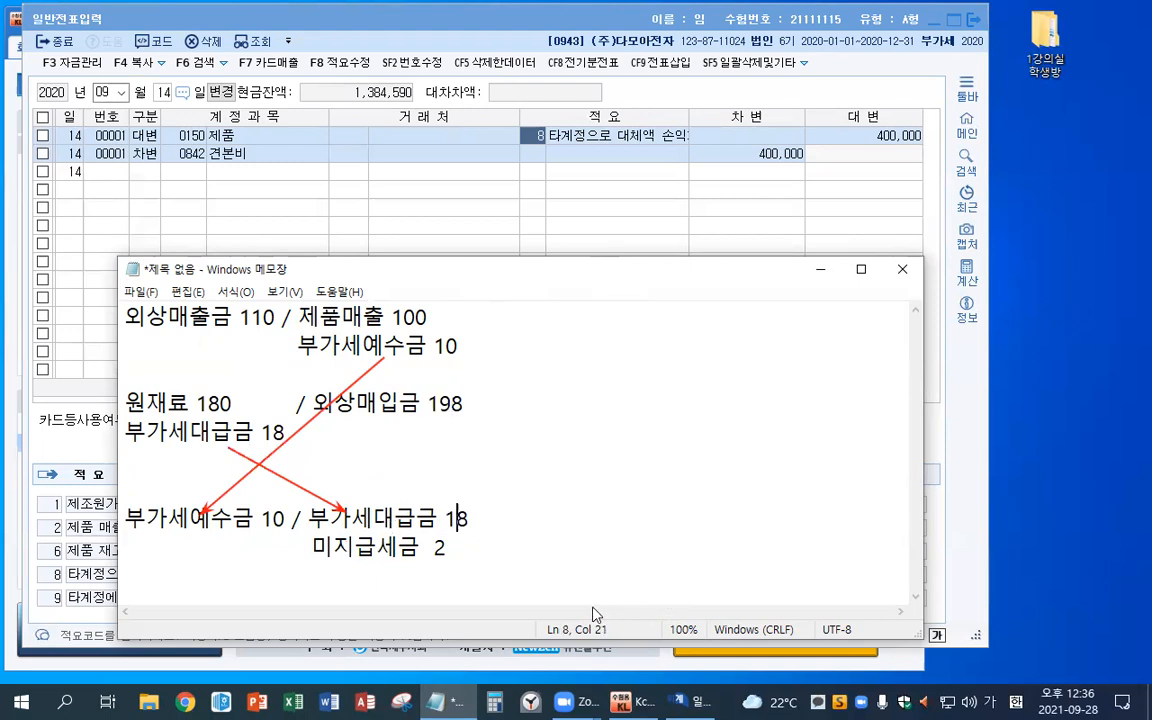
{"action": "left_click_drag", "start_coordinate": [311, 547], "coordinate": [455, 550]}
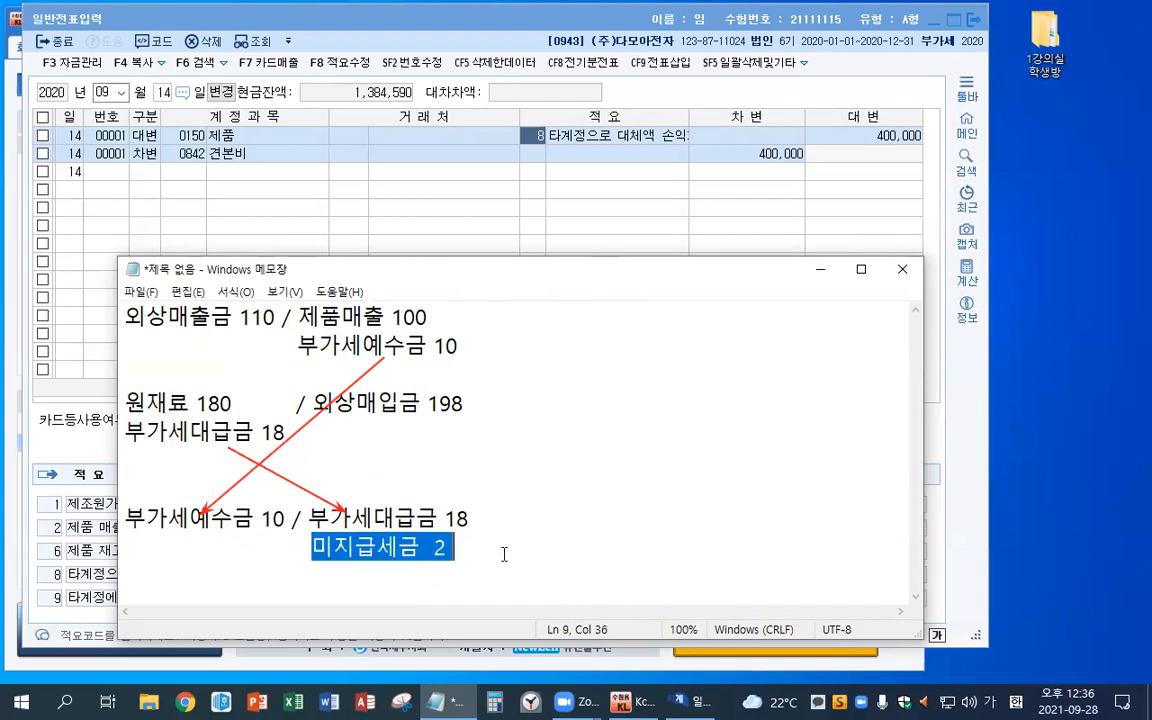
{"action": "key", "text": "BackSpace"}
{"action": "key", "text": "BackSpace"}
{"action": "key", "text": "BackSpace"}
{"action": "key", "text": "BackSpace"}
{"action": "key", "text": "BackSpace"}
{"action": "key", "text": "BackSpace"}
{"action": "key", "text": "BackSpace"}
{"action": "key", "text": "BackSpace"}
{"action": "key", "text": "BackSpace"}
{"action": "key", "text": "BackSpace"}
{"action": "key", "text": "BackSpace"}
{"action": "key", "text": "BackSpace"}
{"action": "key", "text": "BackSpace"}
{"action": "key", "text": "BackSpace"}
{"action": "key", "text": "BackSpace"}
{"action": "key", "text": "BackSpace"}
{"action": "key", "text": "BackSpace"}
{"action": "key", "text": "BackSpace"}
{"action": "key", "text": "BackSpace"}
{"action": "key", "text": "BackSpace"}
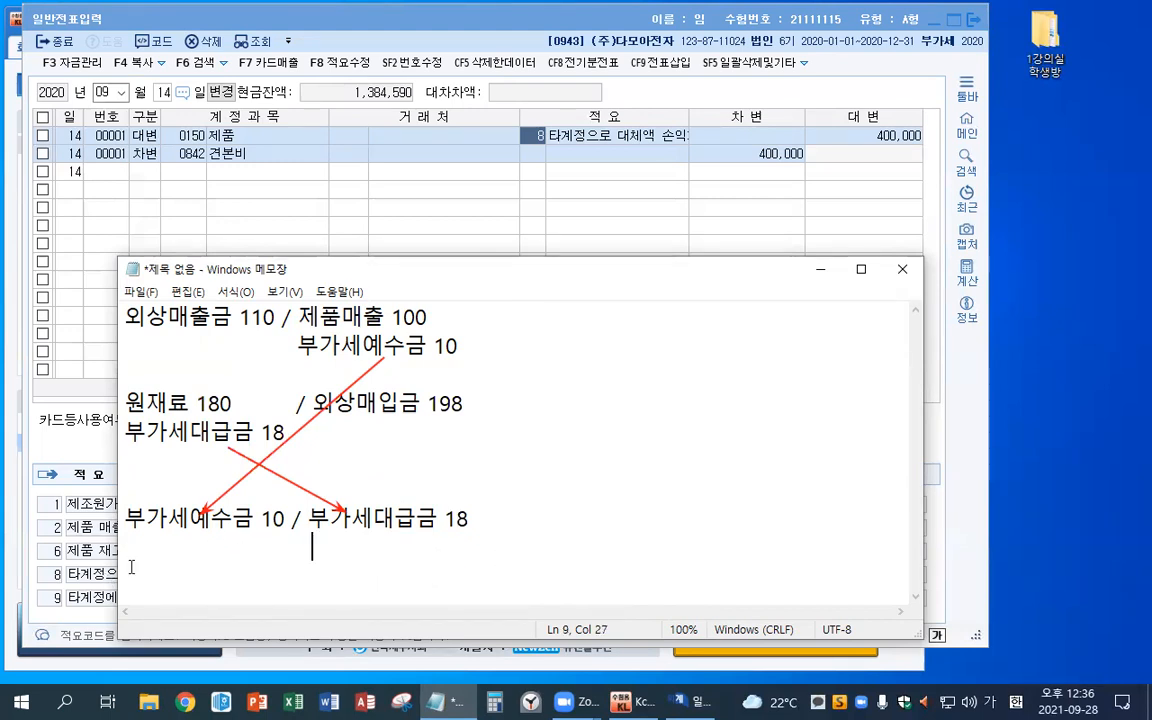
{"action": "type", "text": "미수금 "}
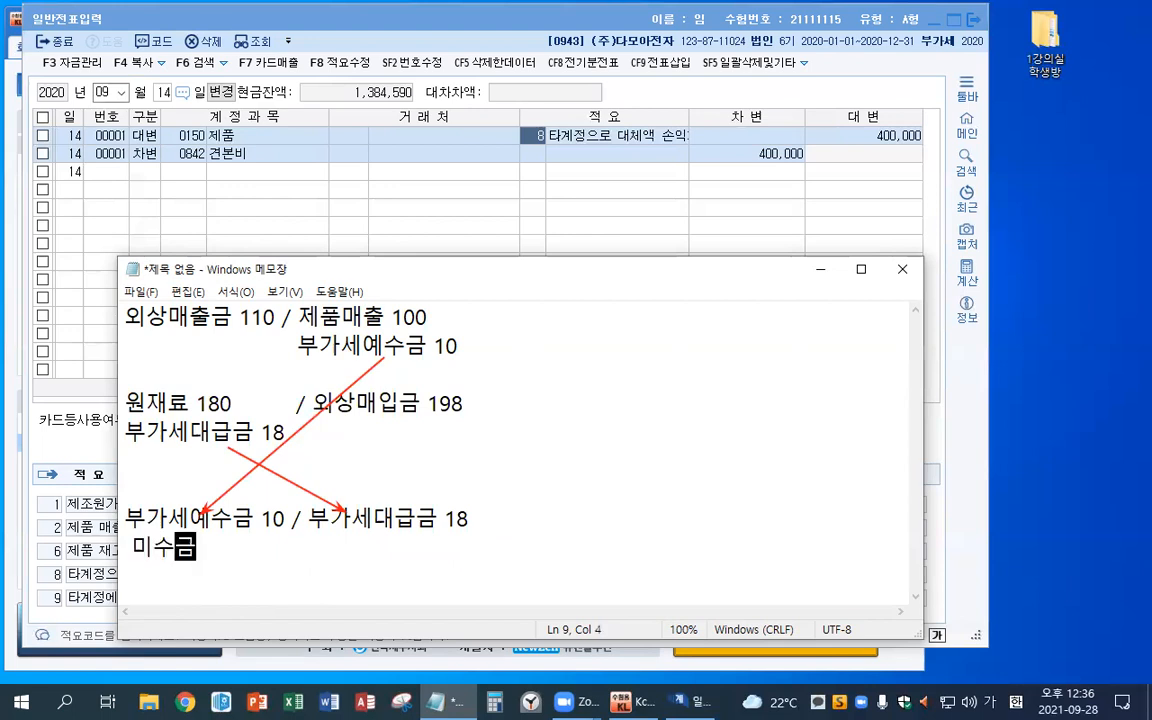
{"action": "type", "text": "8"}
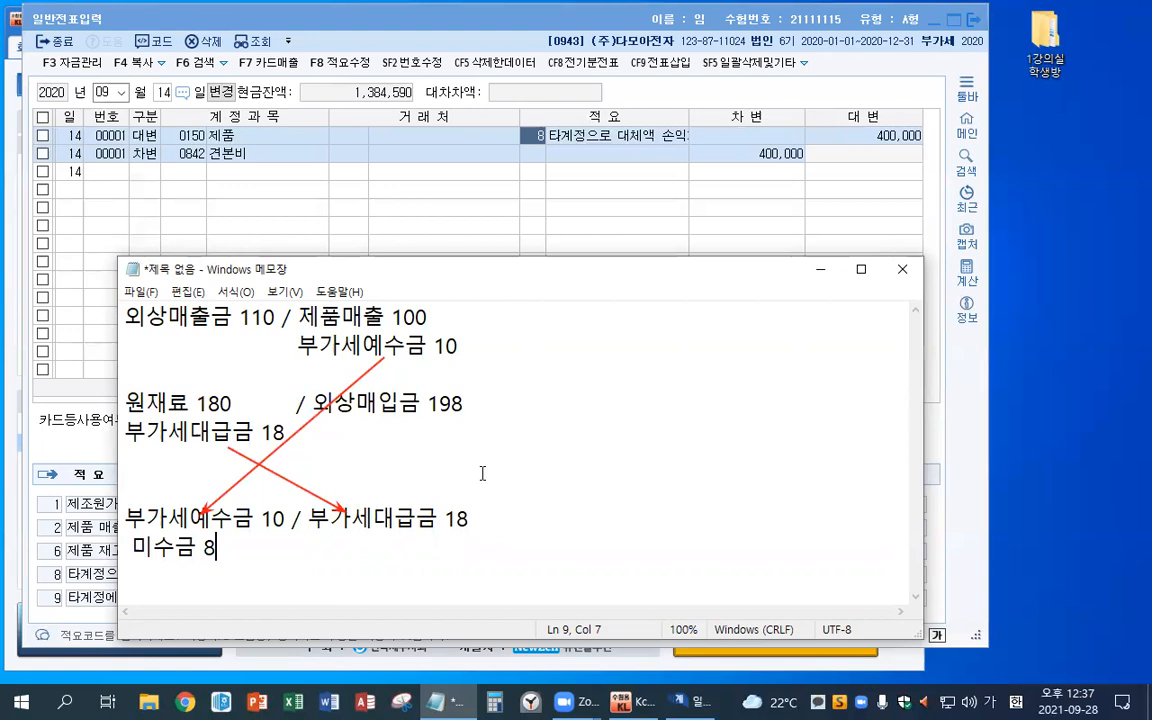
Clear the red arrows from the screen and minimize the memo to return to 일반전표입력.
{"action": "left_click", "coordinate": [1052, 8]}
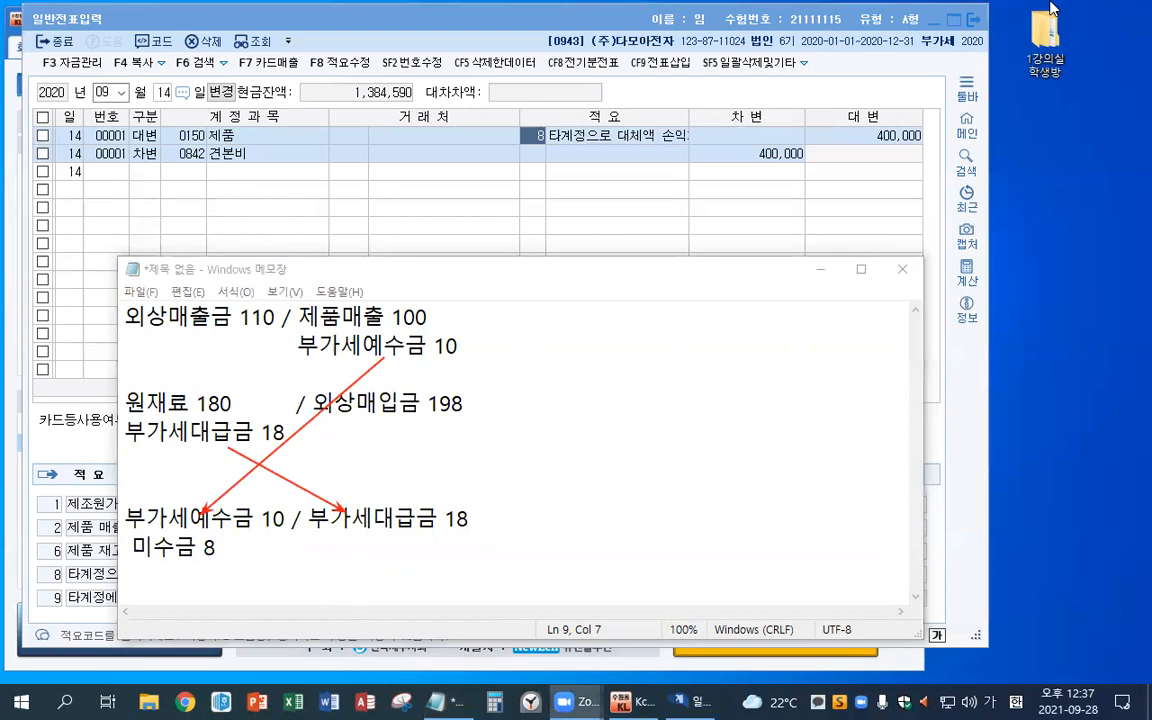
{"action": "left_click", "coordinate": [841, 108]}
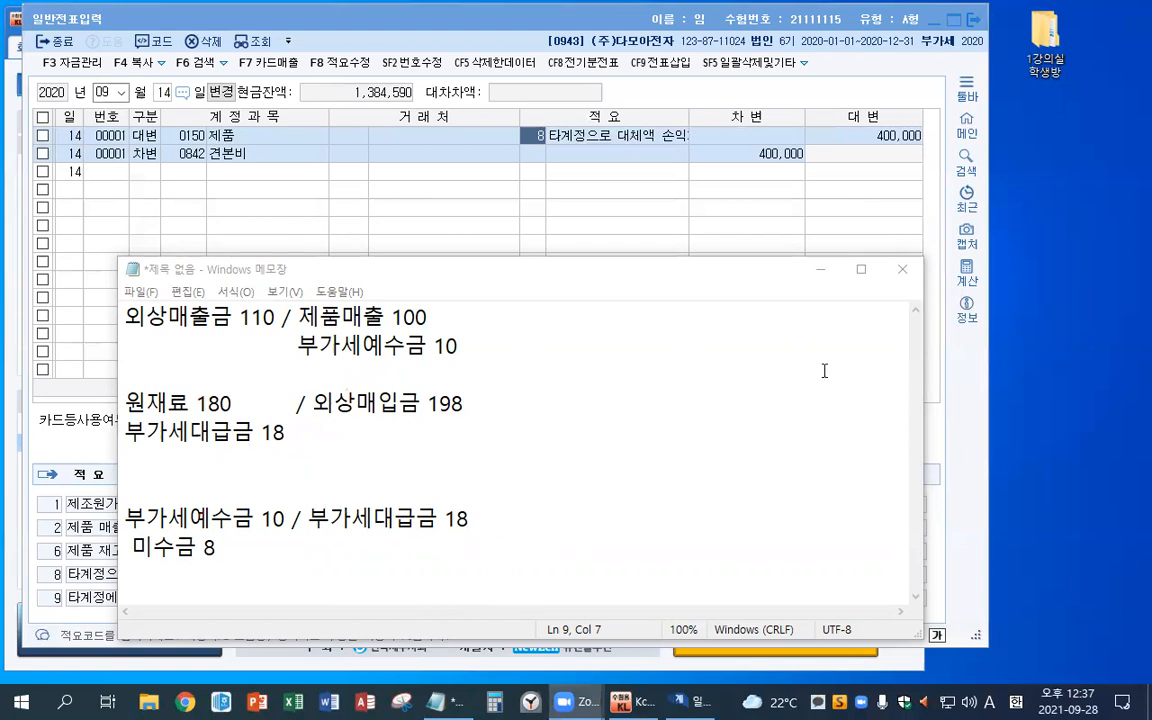
{"action": "left_click", "coordinate": [820, 272]}
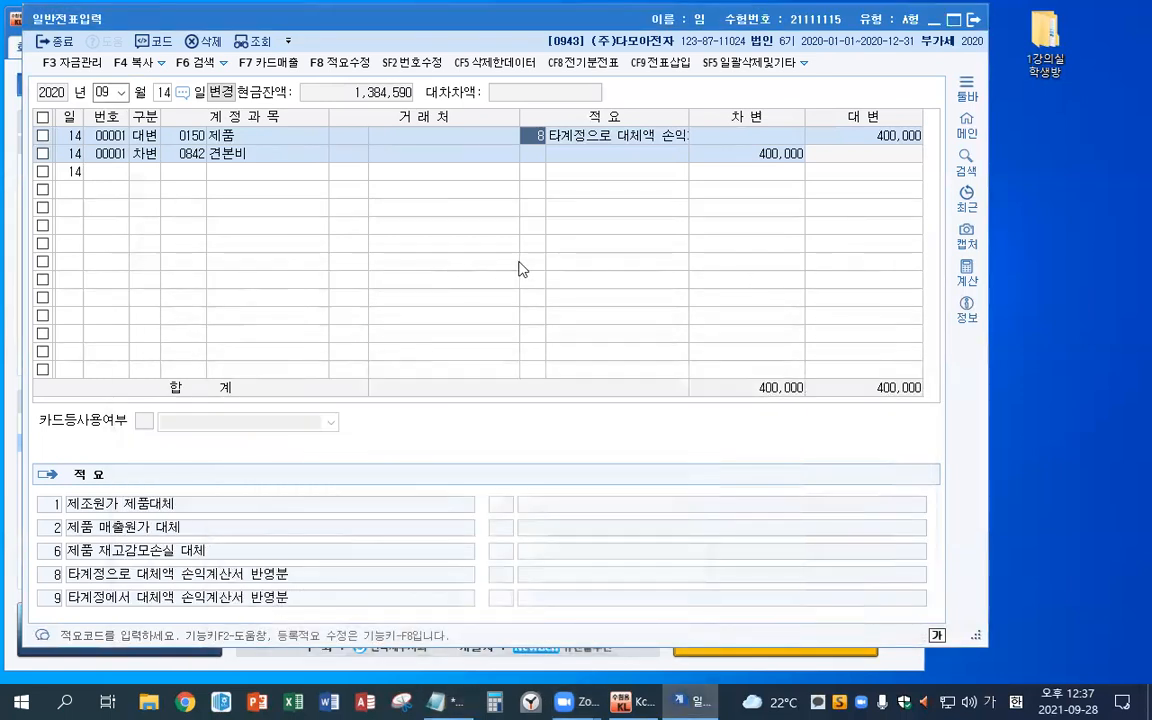
Start a September 30 voucher with a 차변 line for account 0255 부가세예수금 of 9,910,000.
{"action": "key", "text": "Escape"}
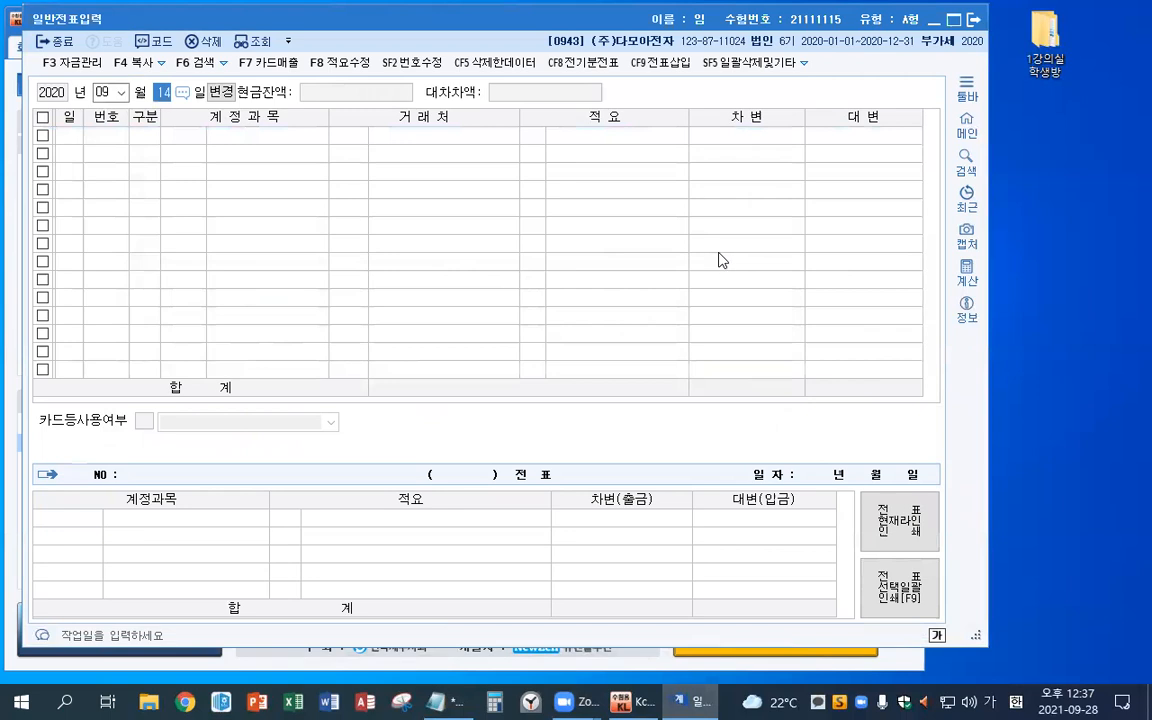
{"action": "type", "text": "30"}
{"action": "key", "text": "Return"}
{"action": "type", "text": "3"}
{"action": "key", "text": "Return"}
{"action": "type", "text": "부가"}
{"action": "key", "text": "Return"}
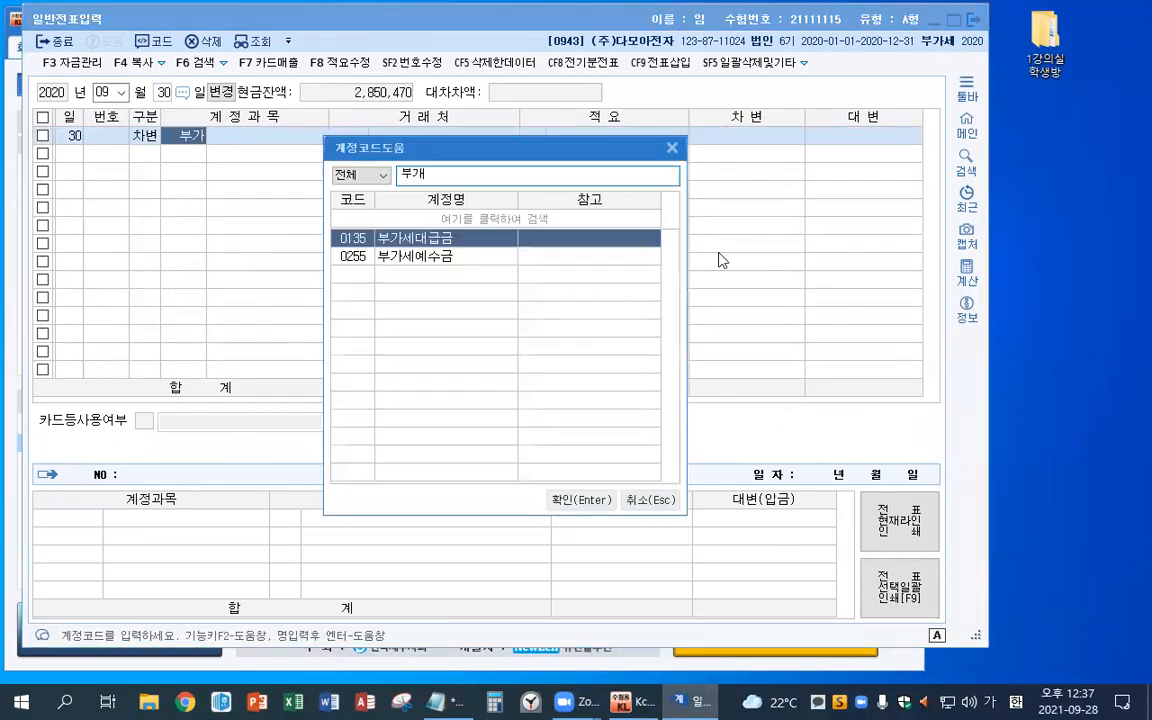
{"action": "key", "text": "Down"}
{"action": "key", "text": "Return"}
{"action": "key", "text": "Return"}
{"action": "key", "text": "Return"}
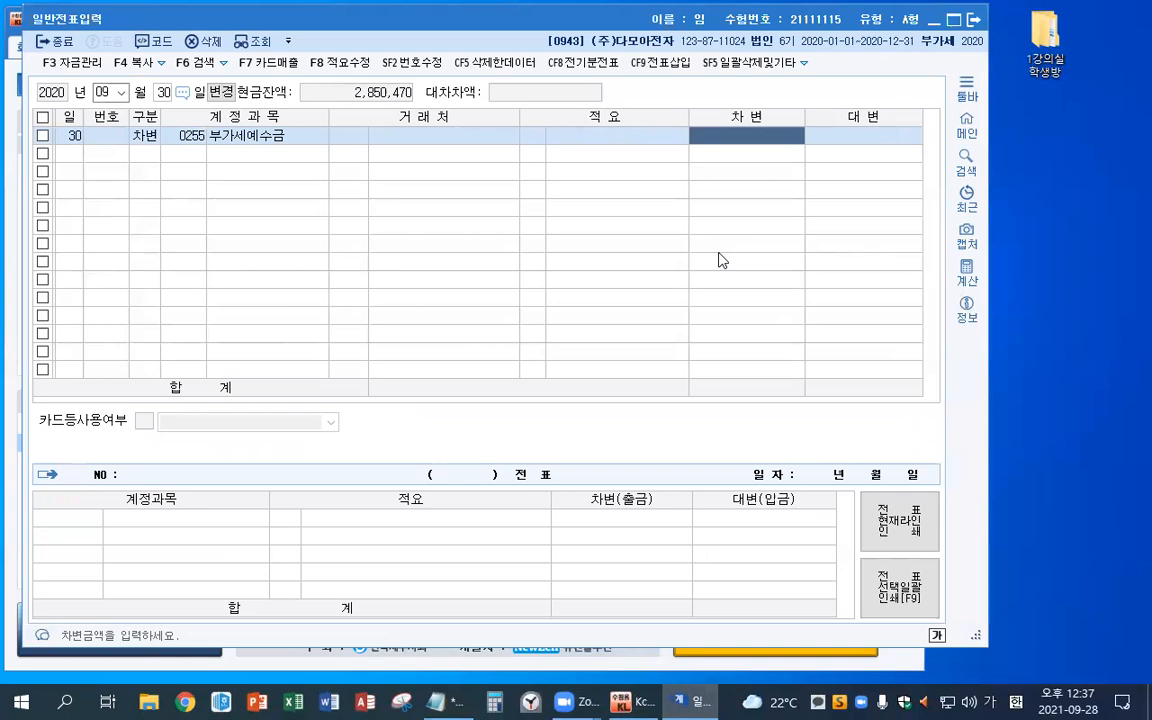
{"action": "type", "text": "9,910,000"}
{"action": "key", "text": "Return"}
Add a 대변 line for account 0135 부가세대급금 with 11,230,000 to the September 30 voucher.
{"action": "type", "text": "4"}
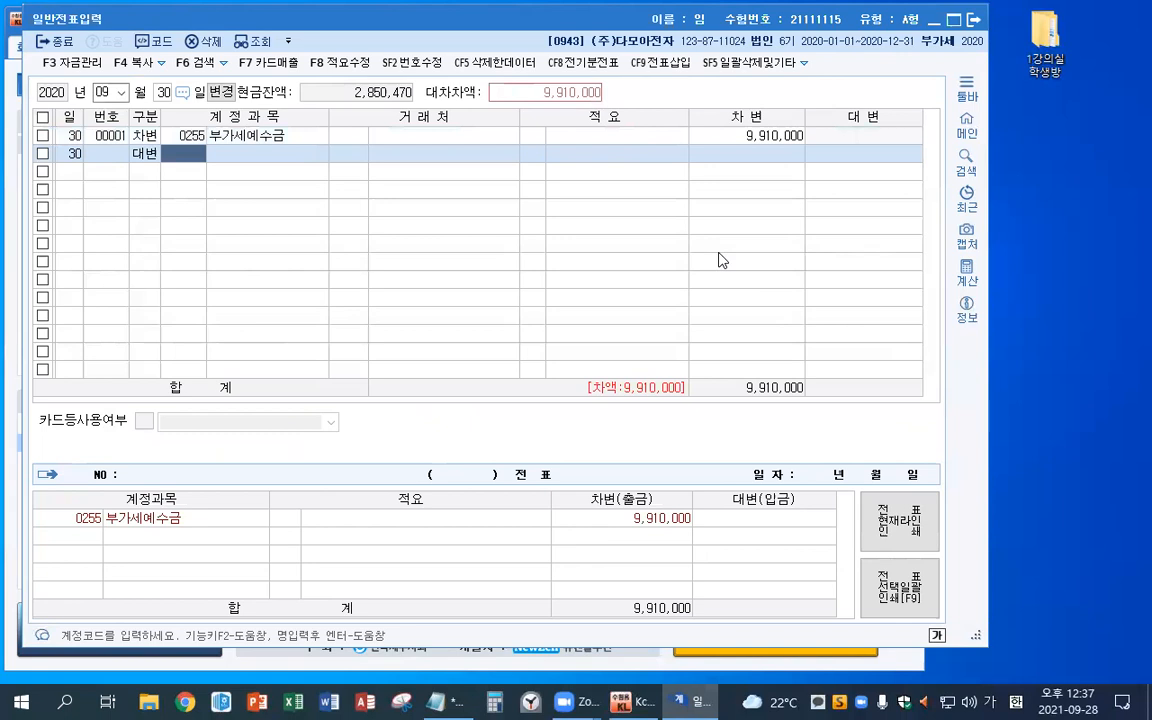
{"action": "type", "text": "부가"}
{"action": "key", "text": "Return"}
{"action": "key", "text": "Down"}
{"action": "key", "text": "Up"}
{"action": "key", "text": "Return"}
{"action": "key", "text": "Return"}
{"action": "key", "text": "Return"}
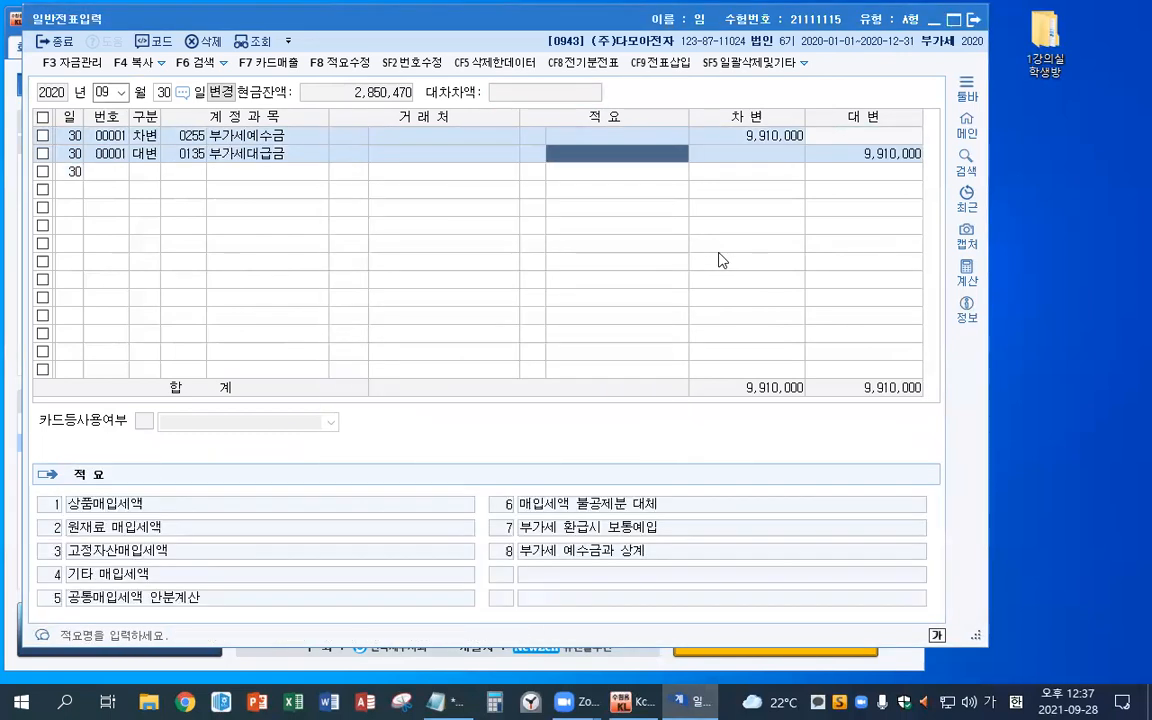
{"action": "key", "text": "Return"}
{"action": "key", "text": "Return"}
{"action": "key", "text": "Return"}
{"action": "key", "text": "Return"}
{"action": "key", "text": "Return"}
{"action": "key", "text": "Return"}
{"action": "key", "text": "Return"}
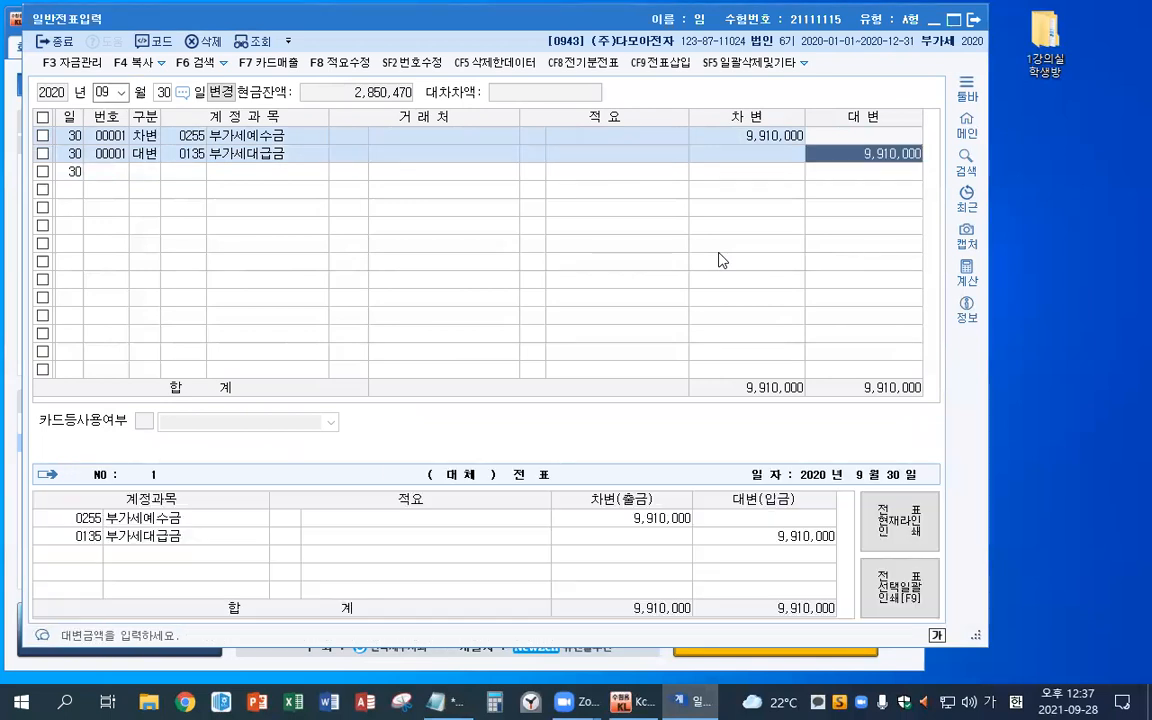
{"action": "type", "text": "11230000"}
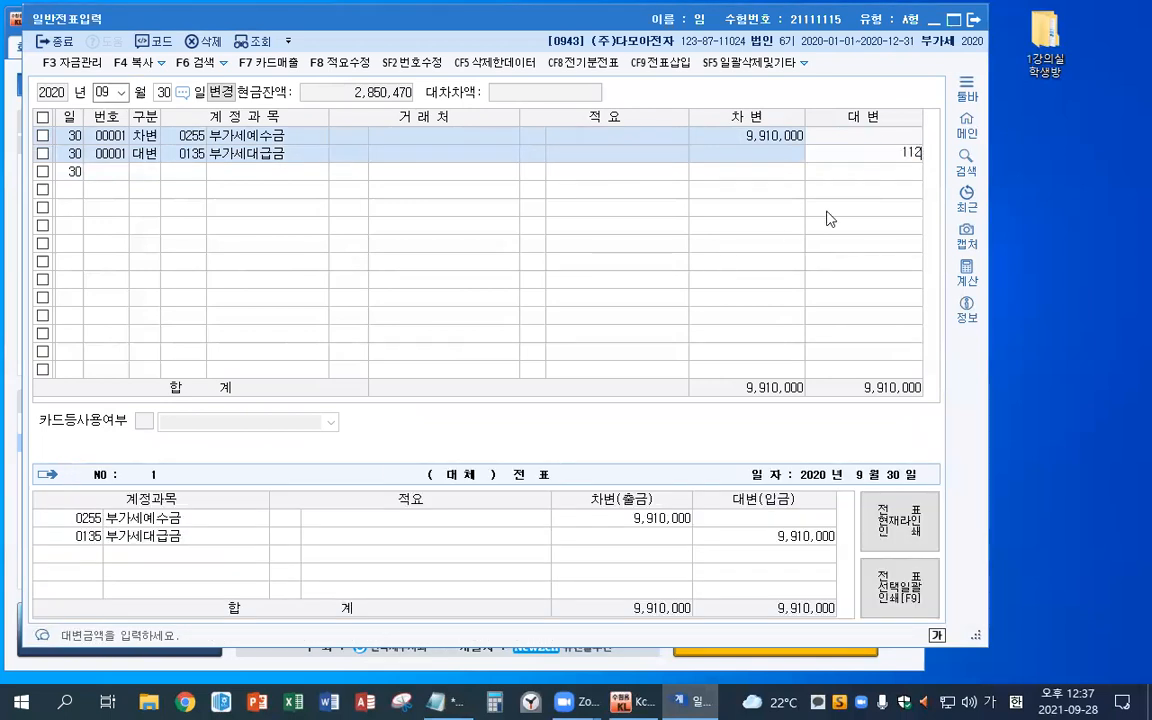
{"action": "key", "text": "Return"}
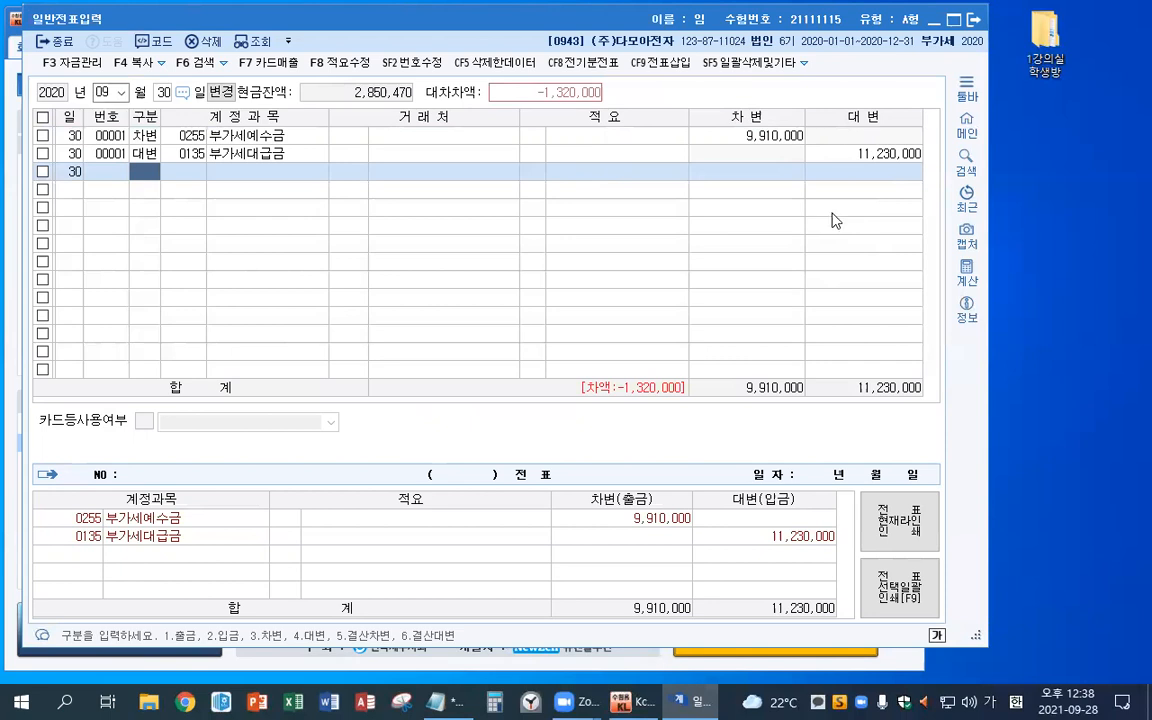
Add a 차변 line for account 0120 미수금 with the 1,320,000 difference to the September 30 voucher.
{"action": "type", "text": "3"}
{"action": "type", "text": "미수"}
{"action": "key", "text": "Return"}
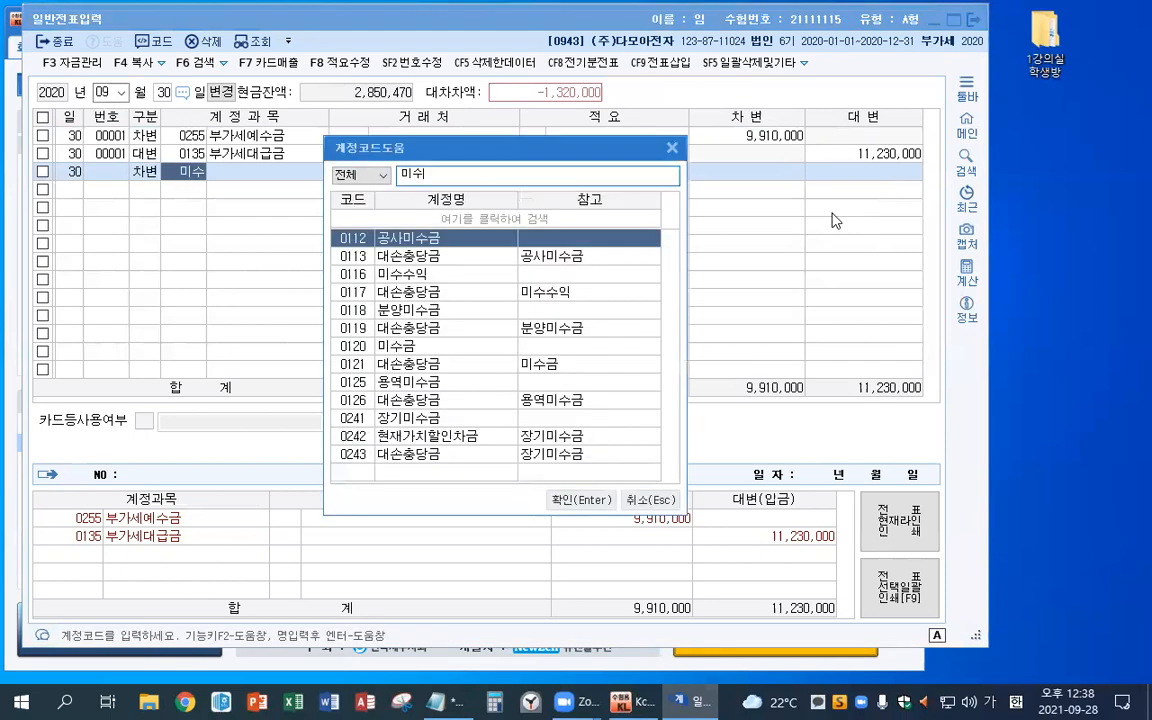
{"action": "key", "text": "Down"}
{"action": "key", "text": "Down"}
{"action": "key", "text": "Down"}
{"action": "key", "text": "Down"}
{"action": "key", "text": "Down"}
{"action": "key", "text": "Down"}
{"action": "key", "text": "Return"}
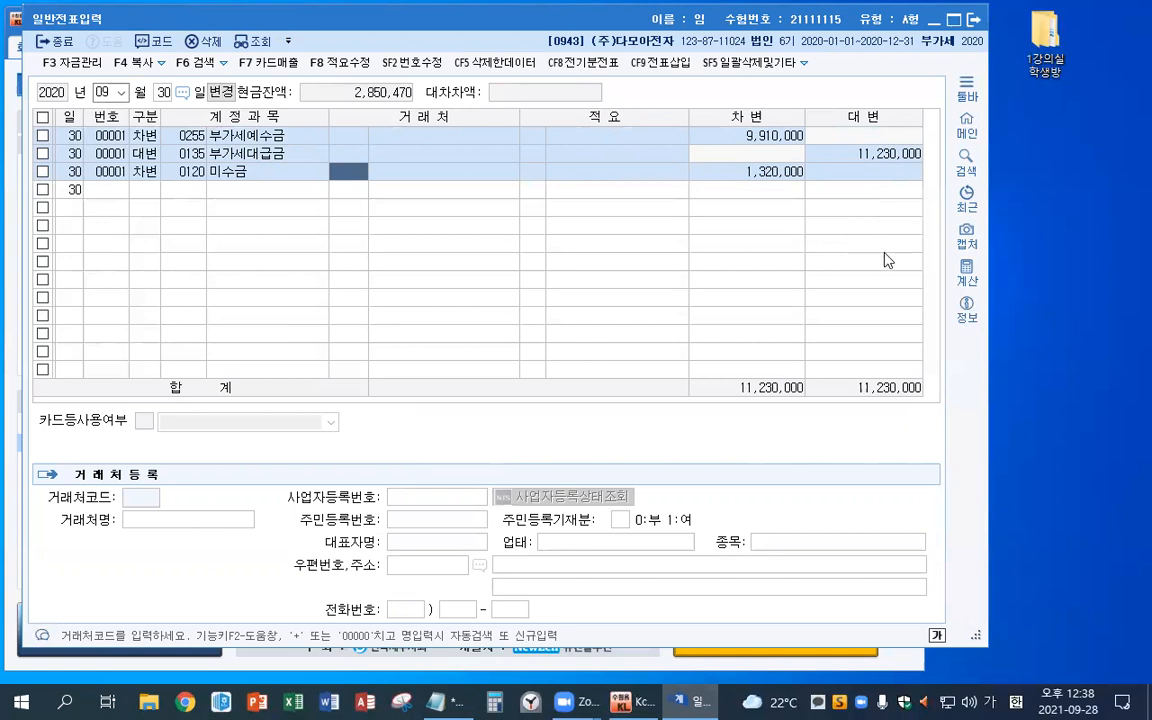
Open the July 5 vouchers and examine the 미지급금 line of the 기계장치 purchase, including its 거래처, 적요 and amount.
{"action": "key", "text": "Escape"}
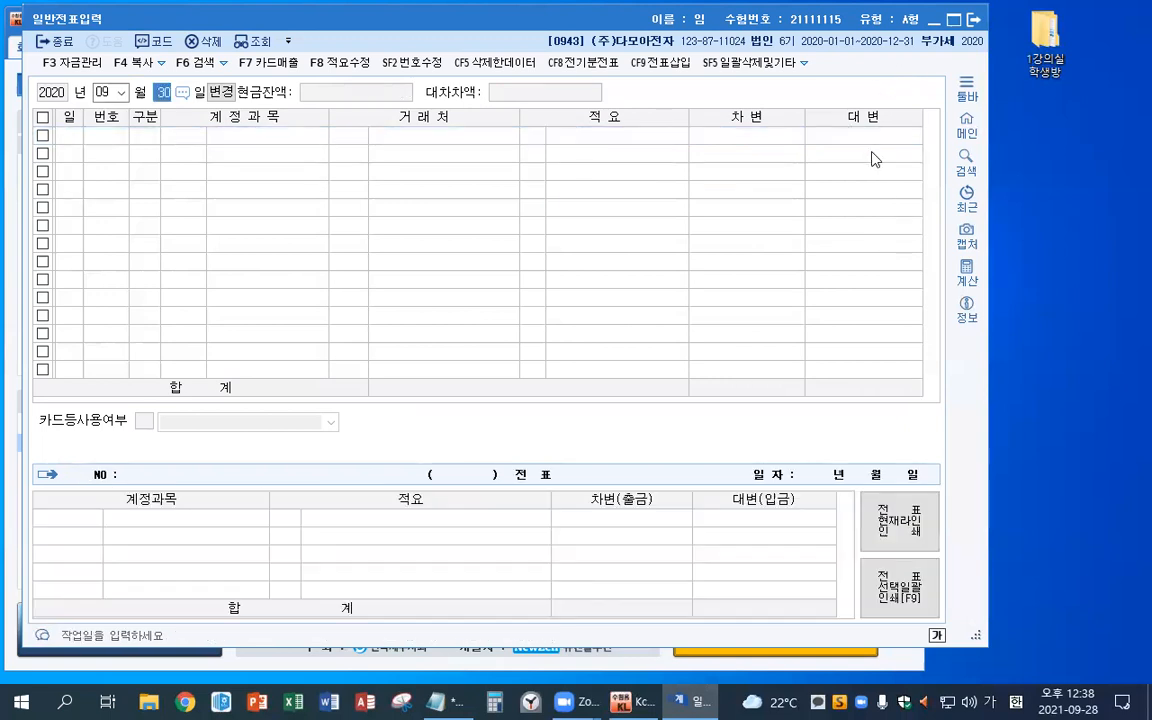
{"action": "key", "text": "shift+Tab"}
{"action": "type", "text": "075"}
{"action": "key", "text": "Return"}
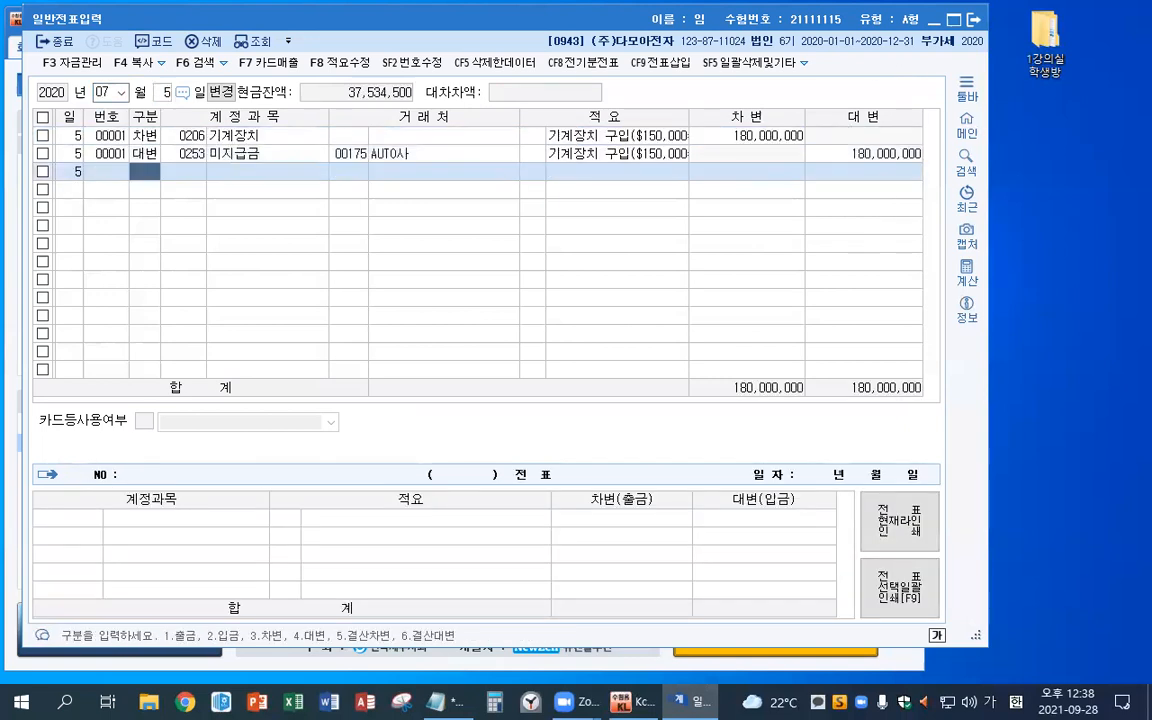
{"action": "key", "text": "Up"}
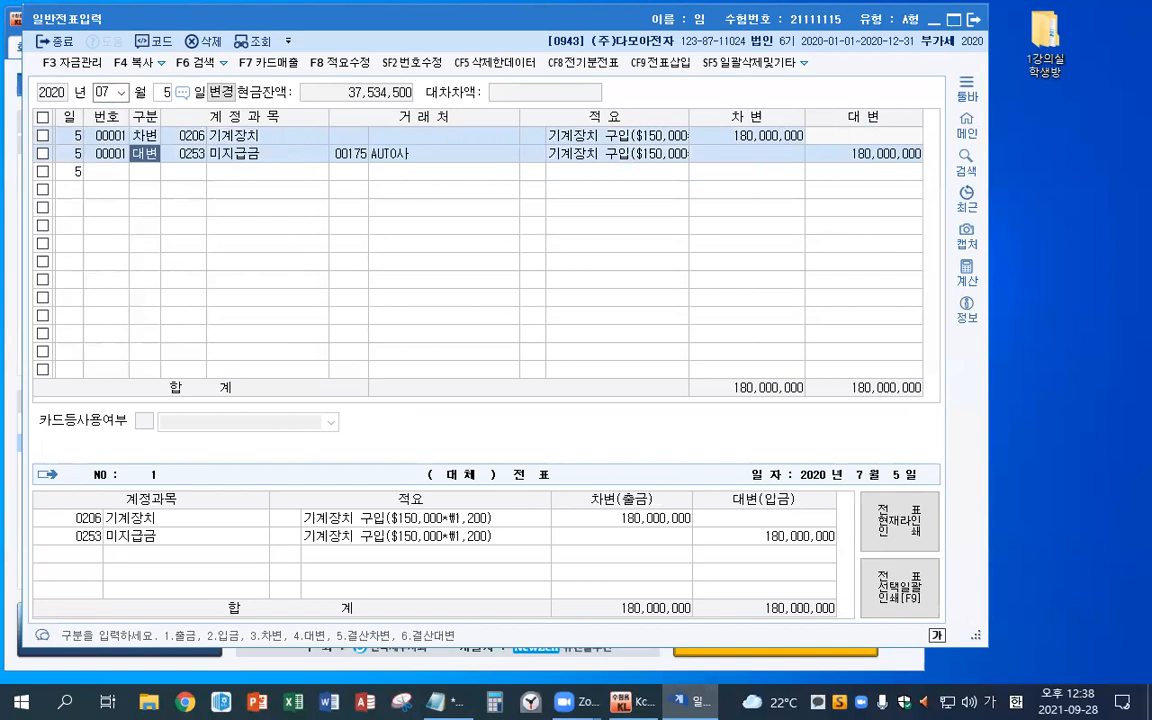
{"action": "key", "text": "Return"}
{"action": "key", "text": "Return"}
{"action": "key", "text": "Return"}
{"action": "key", "text": "Return"}
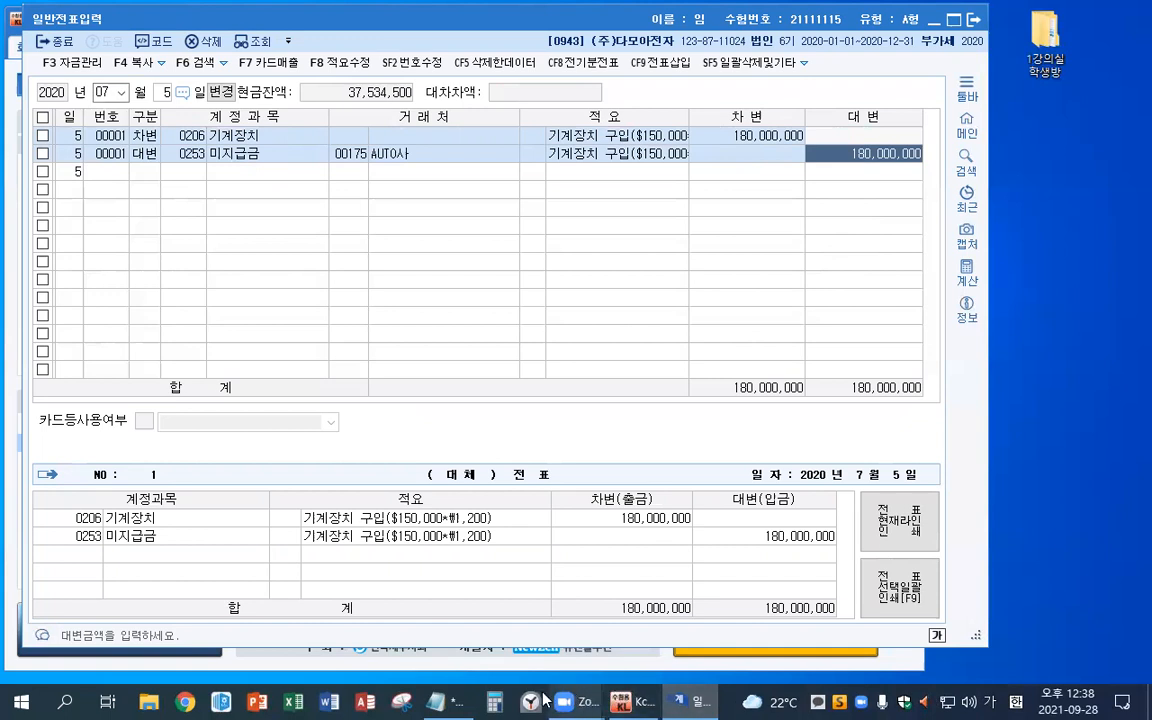
Switch back to 메모장 and delete all of its text.
{"action": "left_click", "coordinate": [440, 701]}
{"action": "key", "text": "ctrl+a"}
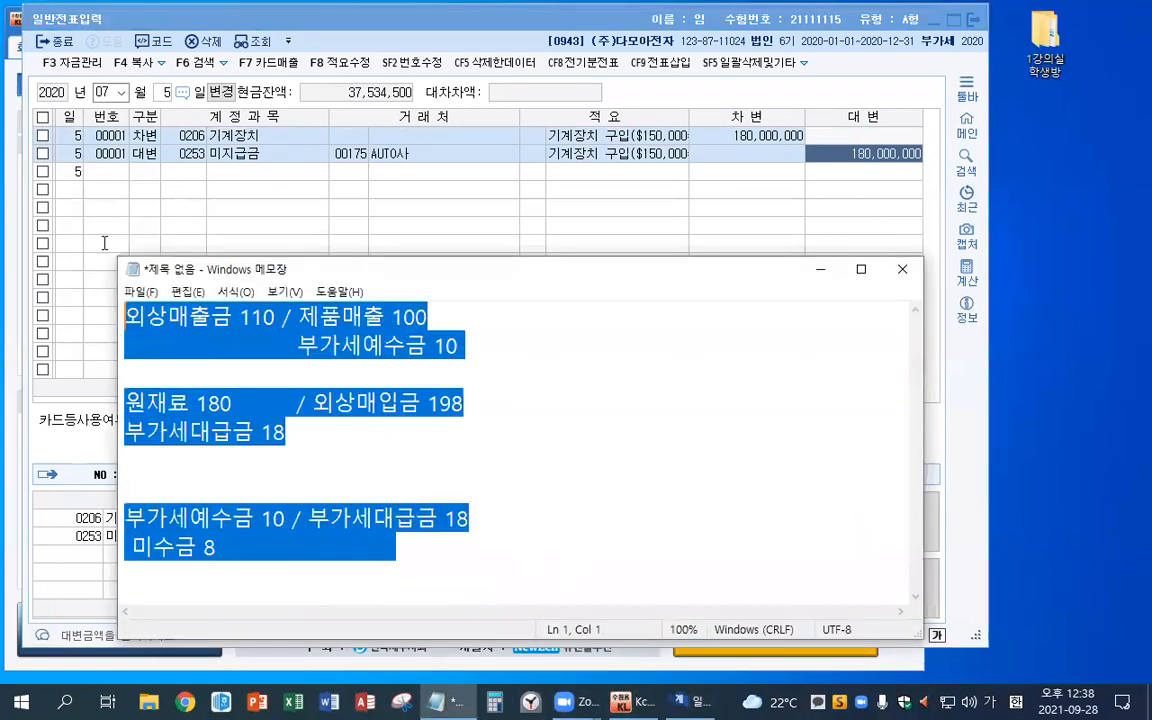
{"action": "key", "text": "Delete"}
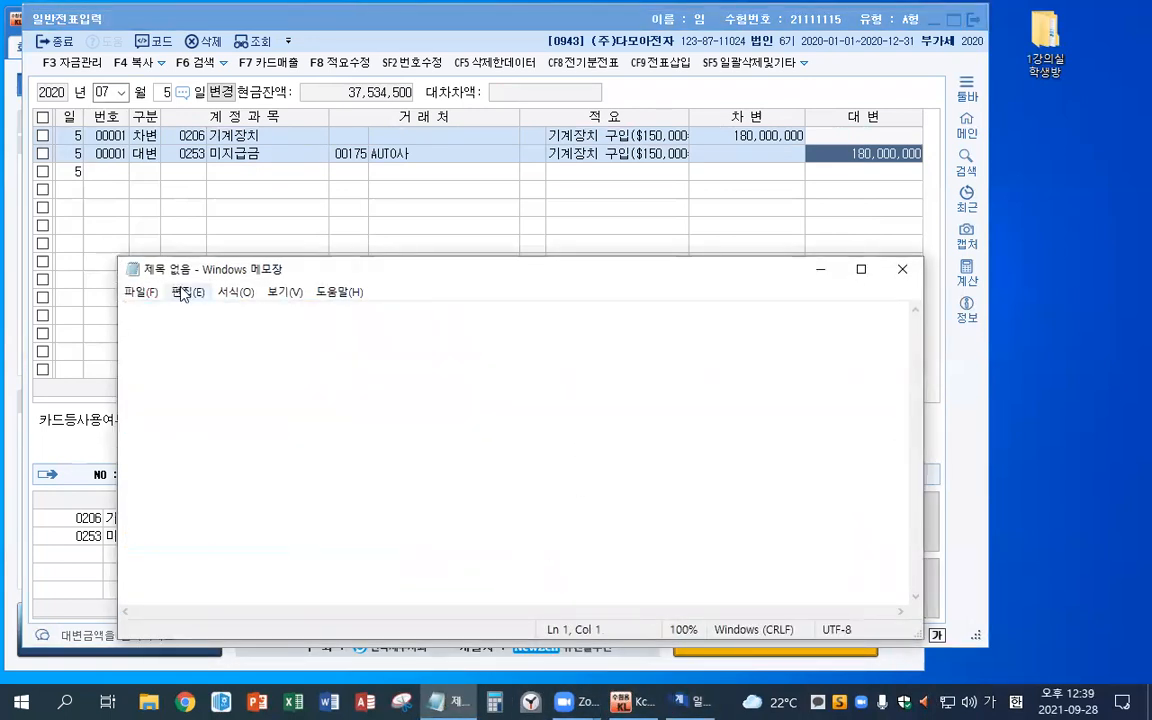
Write the payable note "/ 미지급금(a)180,000,000" on the first line of the empty 메모장 file.
{"action": "type", "text": "/ 미"}
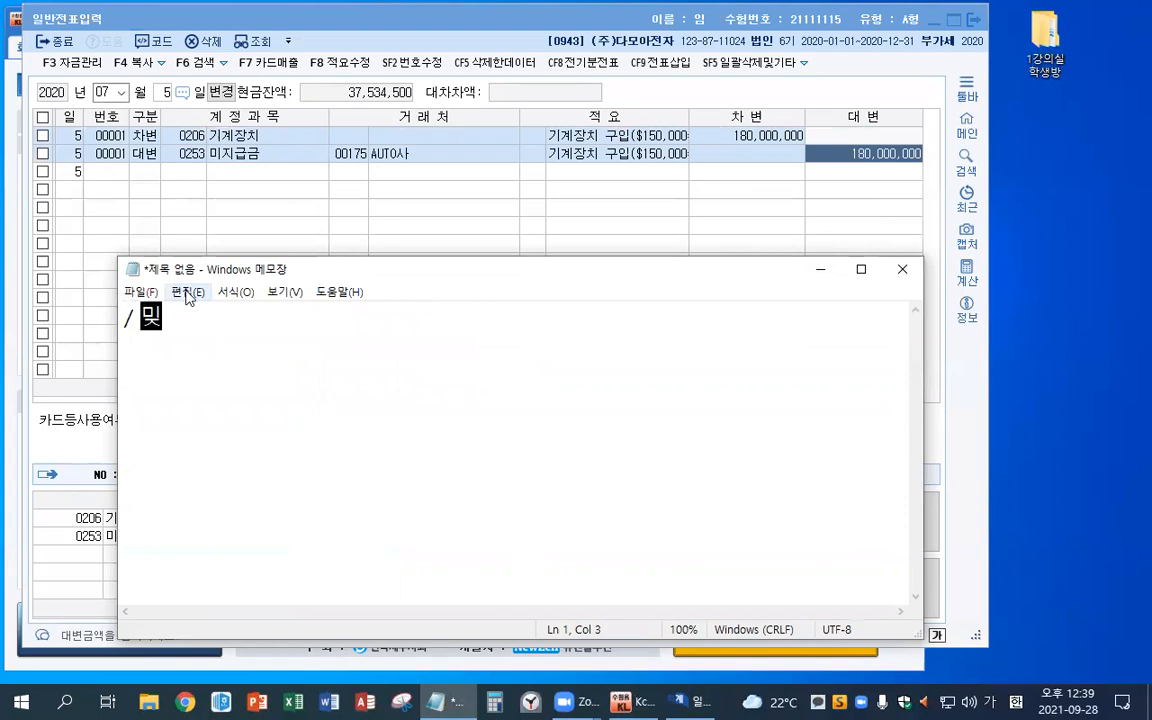
{"action": "type", "text": "지급금"}
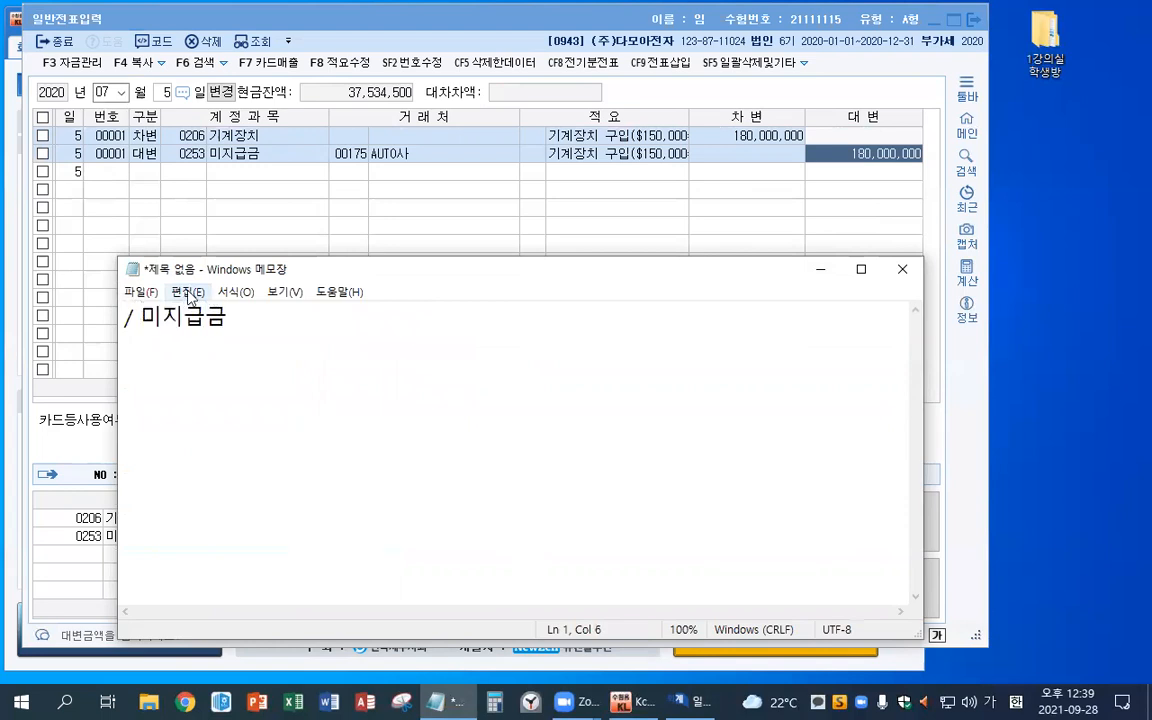
{"action": "type", "text": "("}
{"action": "key", "text": "Hangul"}
{"action": "type", "text": "a)180,000,000"}
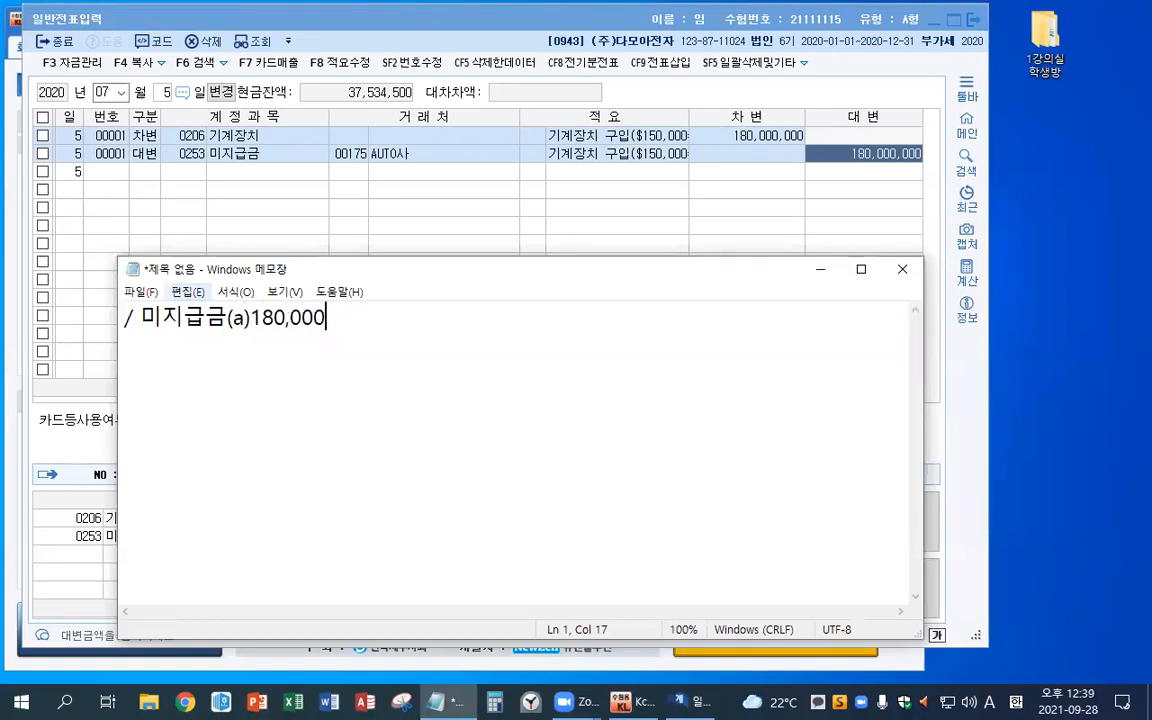
{"action": "key", "text": "Return"}
{"action": "key", "text": "Return"}
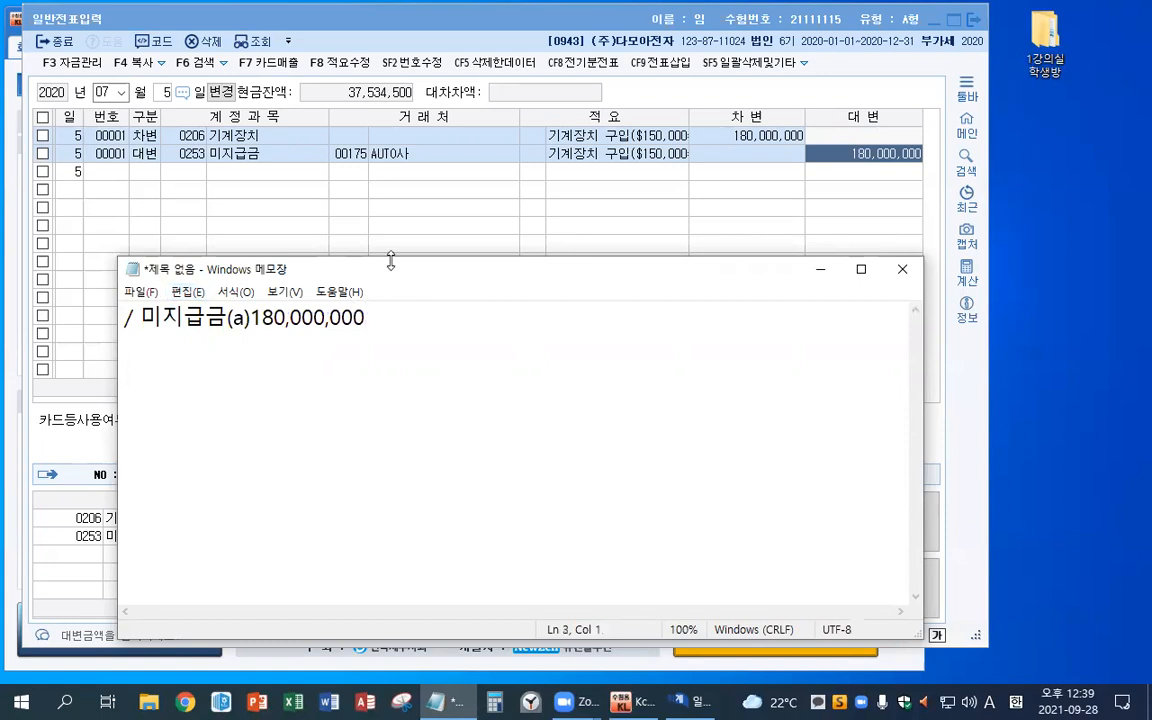
Add the note 150,000*1,100=165,000,000 on the third line, working out the product in the calculator.
{"action": "type", "text": "150,000*"}
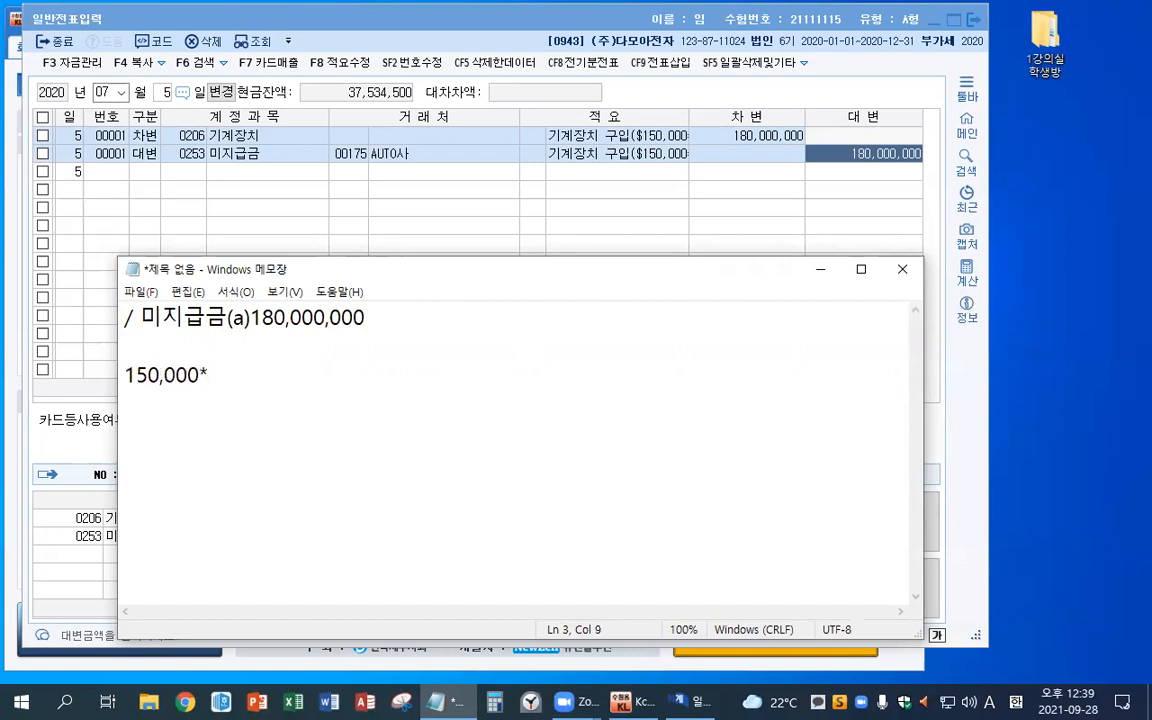
{"action": "type", "text": "1,100"}
{"action": "left_click", "coordinate": [494, 702]}
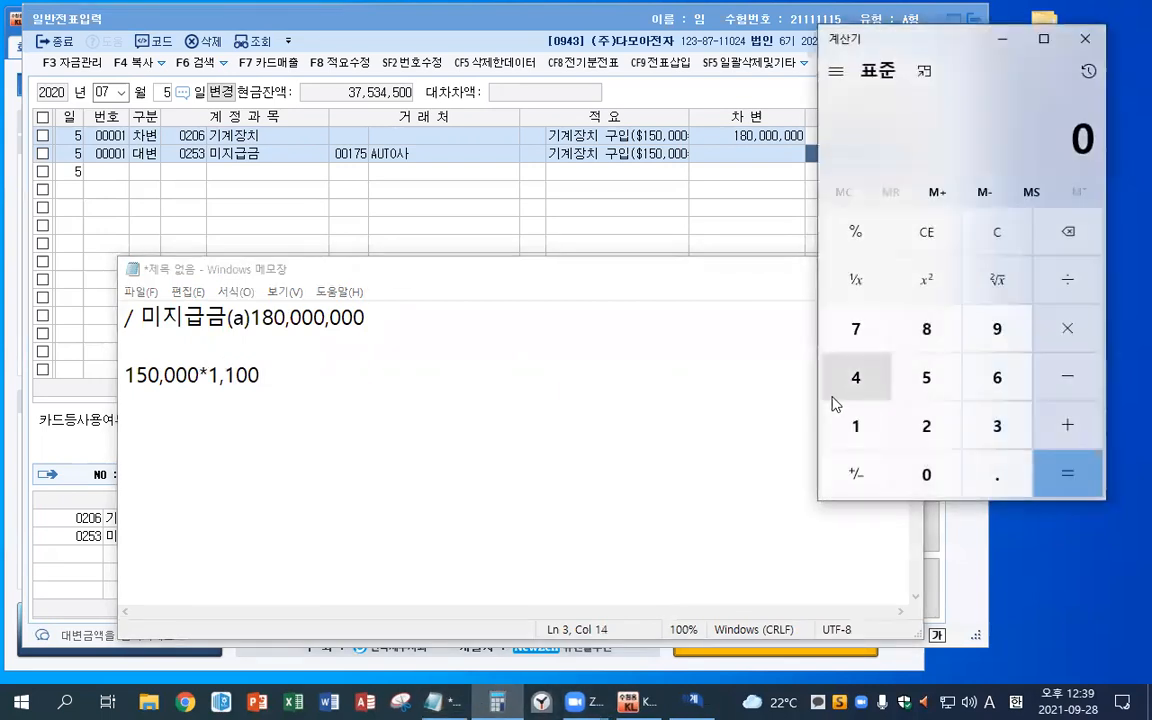
{"action": "type", "text": "150000*"}
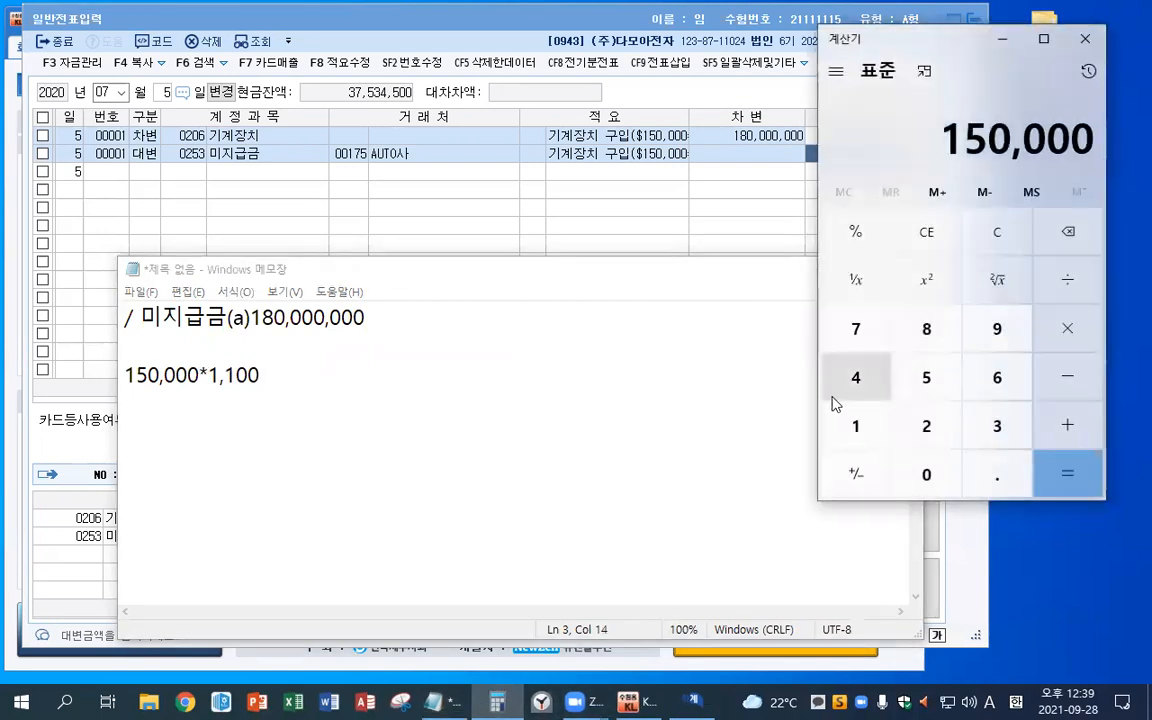
{"action": "type", "text": "1100"}
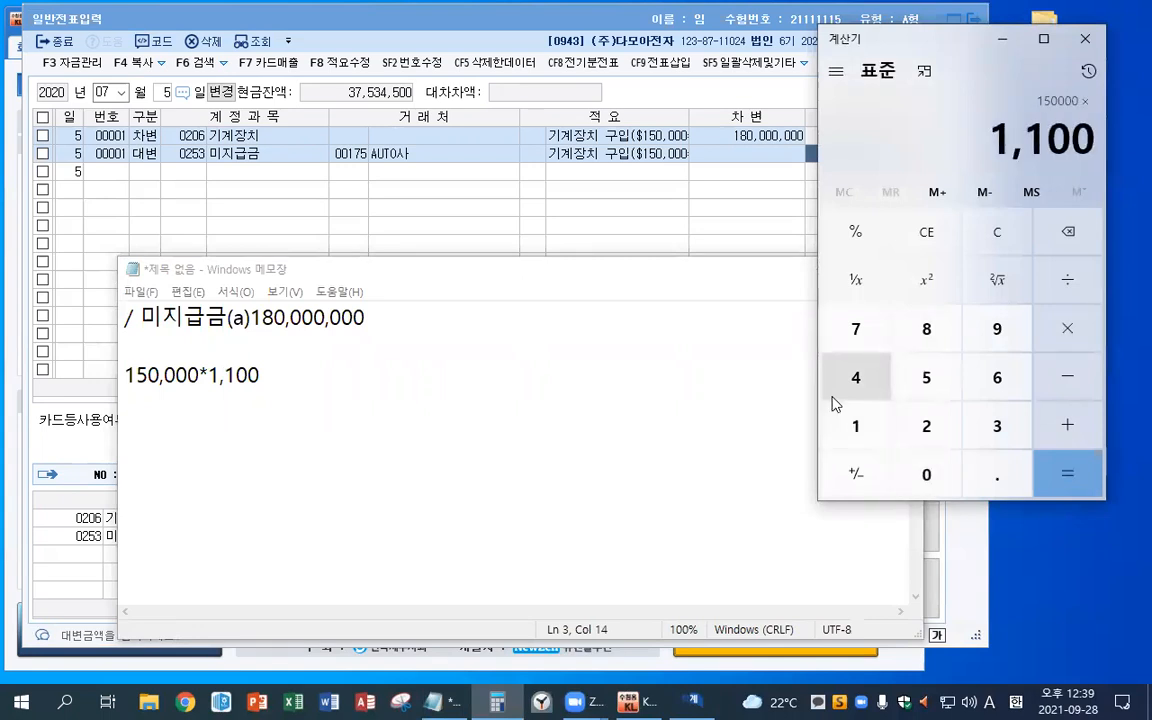
{"action": "key", "text": "Return"}
{"action": "left_click", "coordinate": [285, 386]}
{"action": "type", "text": "=165,000"}
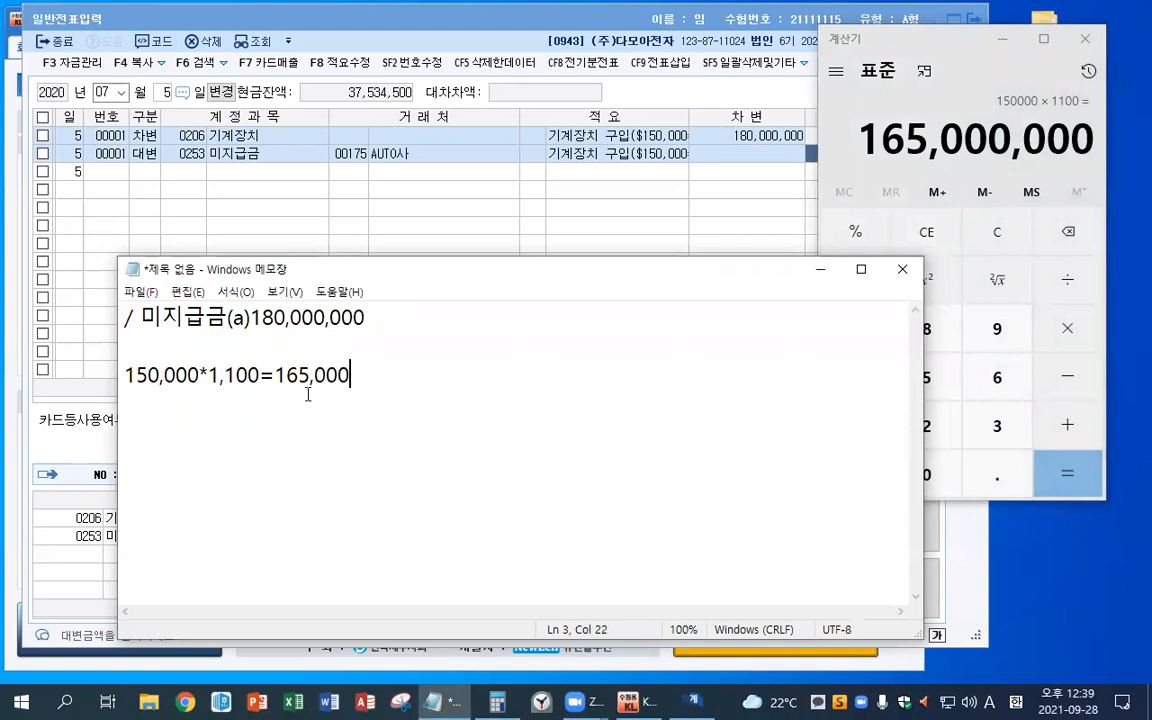
{"action": "type", "text": ",000"}
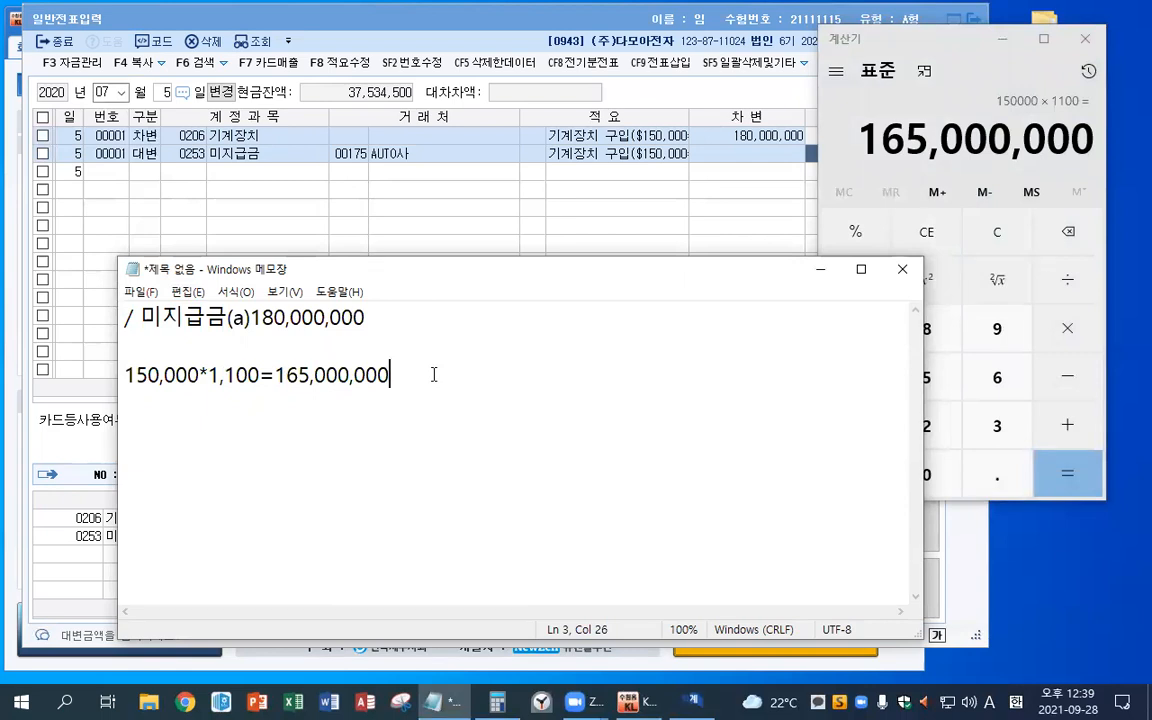
Add the line 외환차익 below the 150,000*1,100 calculation in the memo.
{"action": "key", "text": "Return"}
{"action": "key", "text": "Return"}
{"action": "type", "text": "dhl"}
{"action": "key", "text": "BackSpace"}
{"action": "key", "text": "BackSpace"}
{"action": "key", "text": "BackSpace"}
{"action": "key", "text": "BackSpace"}
{"action": "key", "text": "Hangul"}
{"action": "type", "text": "외환차익"}
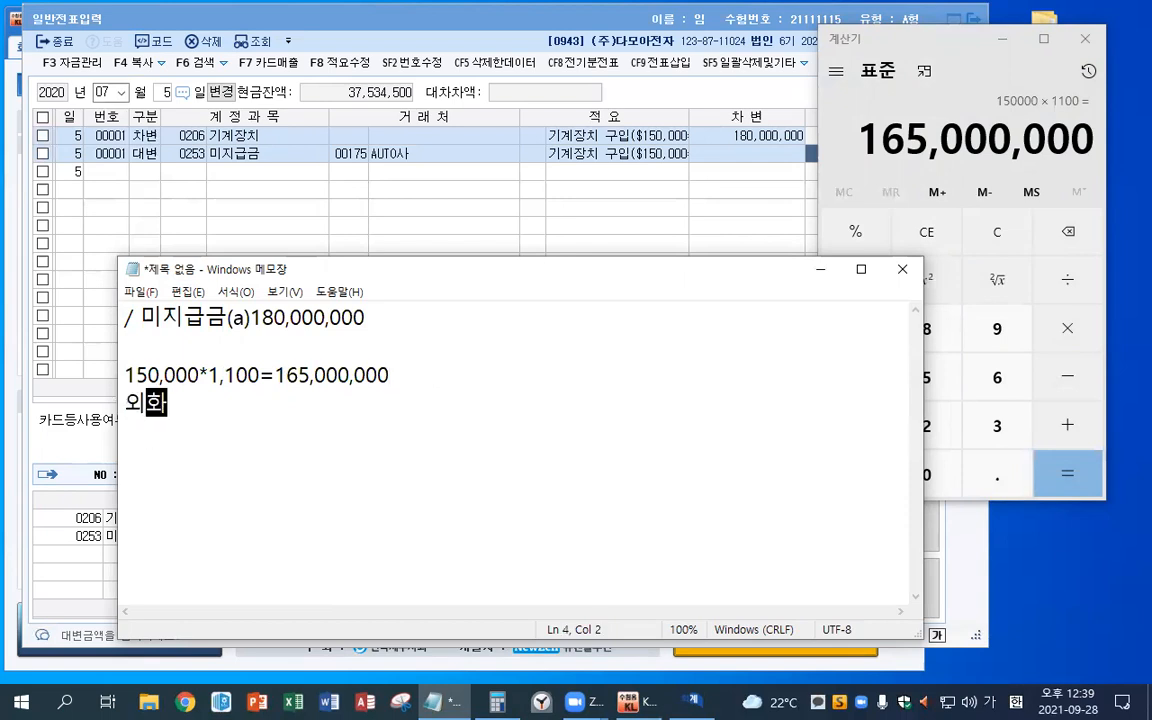
{"action": "key", "text": "Return"}
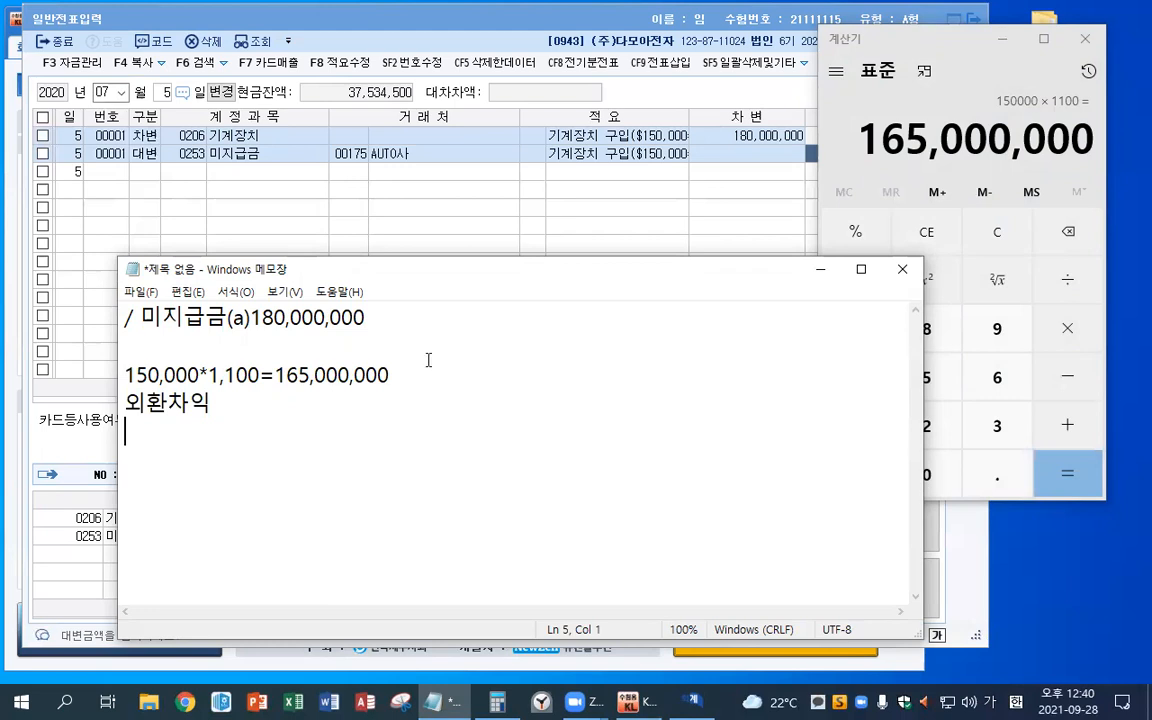
Switch back to 일반전표입력 and open the voucher date October 5.
{"action": "left_click", "coordinate": [657, 228]}
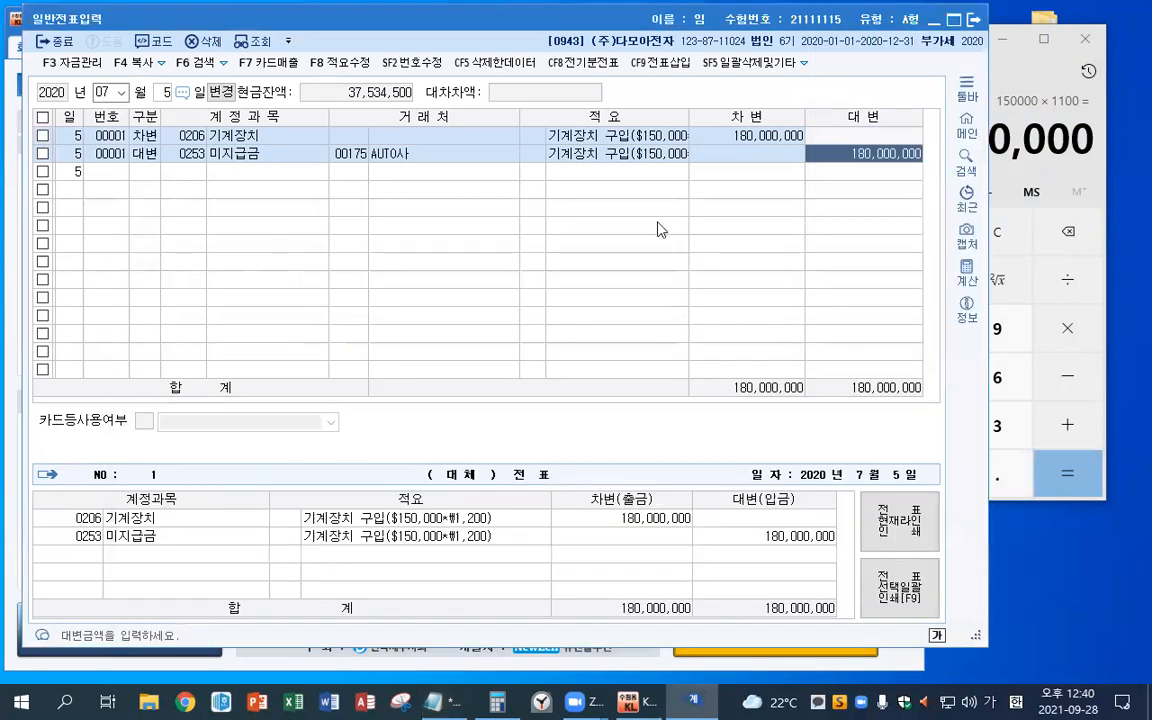
{"action": "key", "text": "Escape"}
{"action": "key", "text": "Escape"}
{"action": "type", "text": "105"}
{"action": "key", "text": "Return"}
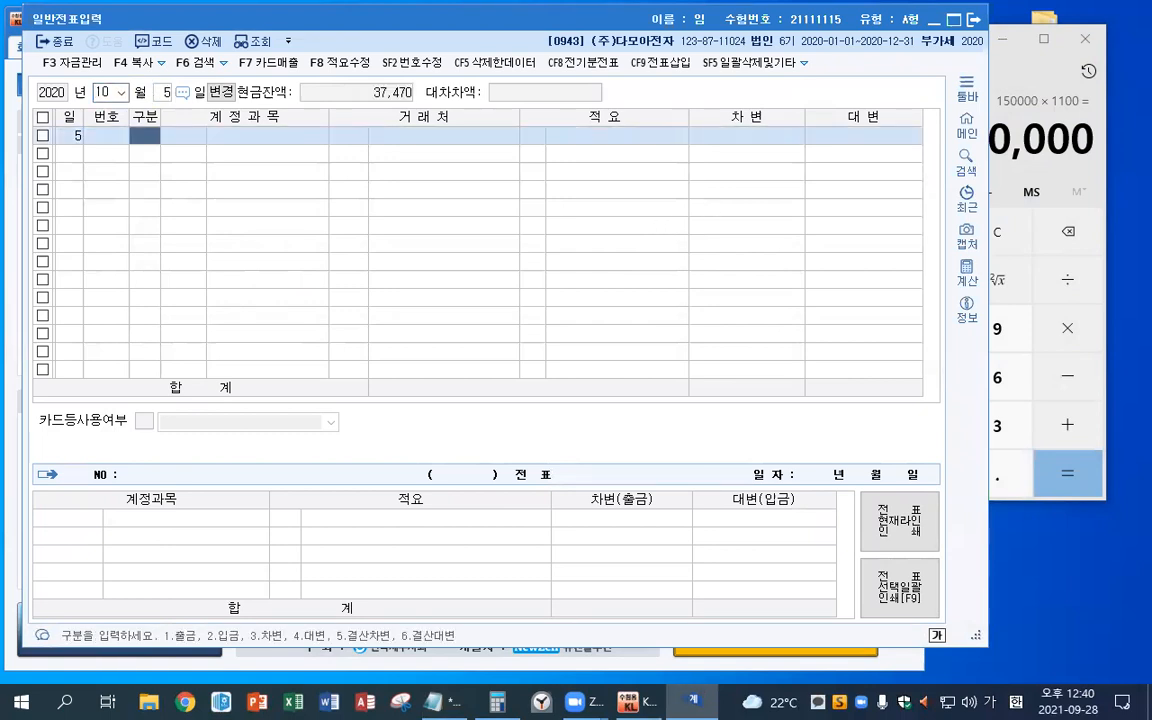
Start a 차변 line for account 0253 미지급금 on October 5 with 거래처 00174 Moisa사.
{"action": "type", "text": "3미지"}
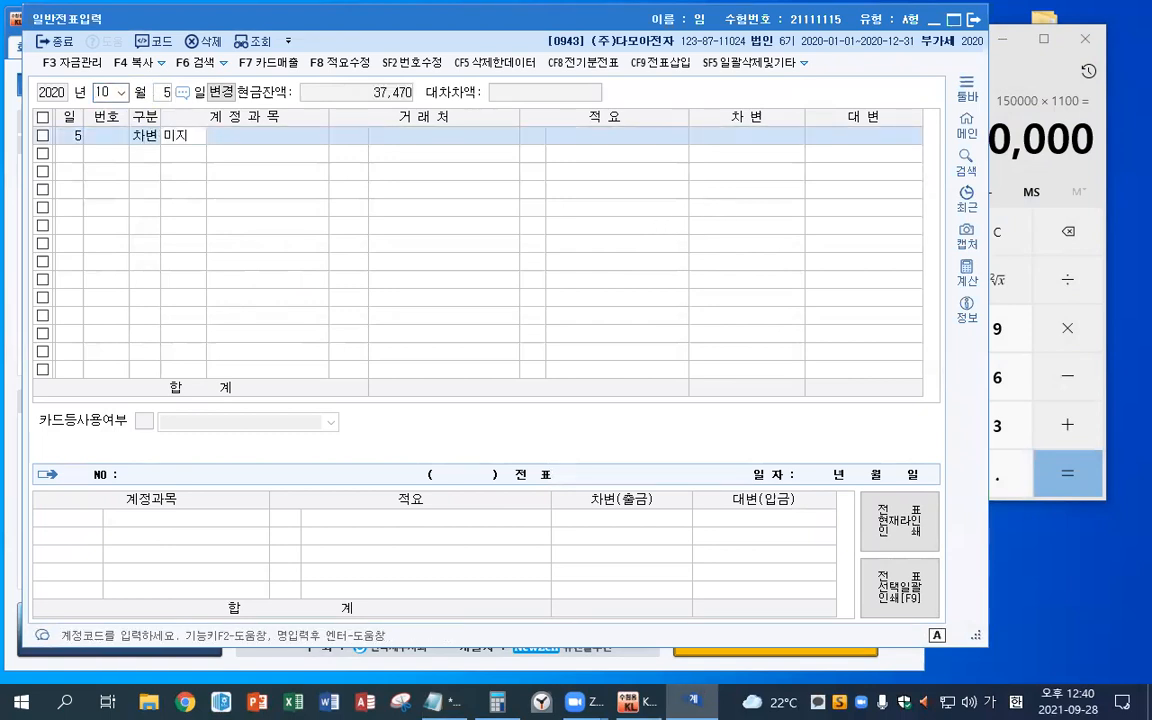
{"action": "key", "text": "Return"}
{"action": "key", "text": "Return"}
{"action": "type", "text": "a"}
{"action": "key", "text": "Return"}
{"action": "key", "text": "Return"}
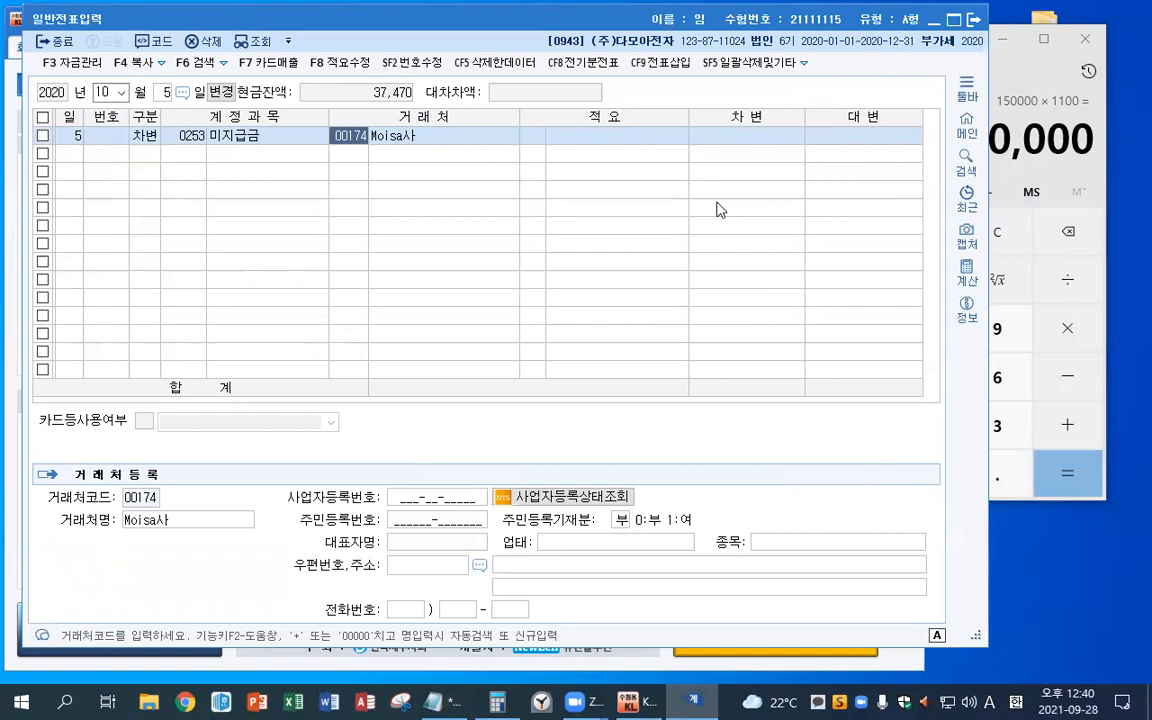
Replace the 거래처 of the October 5 미지급금 line with 00175 AUTO사 and enter 180,000,000 as its 차변 amount.
{"action": "type", "text": "ㅁ"}
{"action": "key", "text": "BackSpace"}
{"action": "key", "text": "Hangul"}
{"action": "type", "text": "a"}
{"action": "key", "text": "Down"}
{"action": "key", "text": "Return"}
{"action": "key", "text": "Return"}
{"action": "key", "text": "Return"}
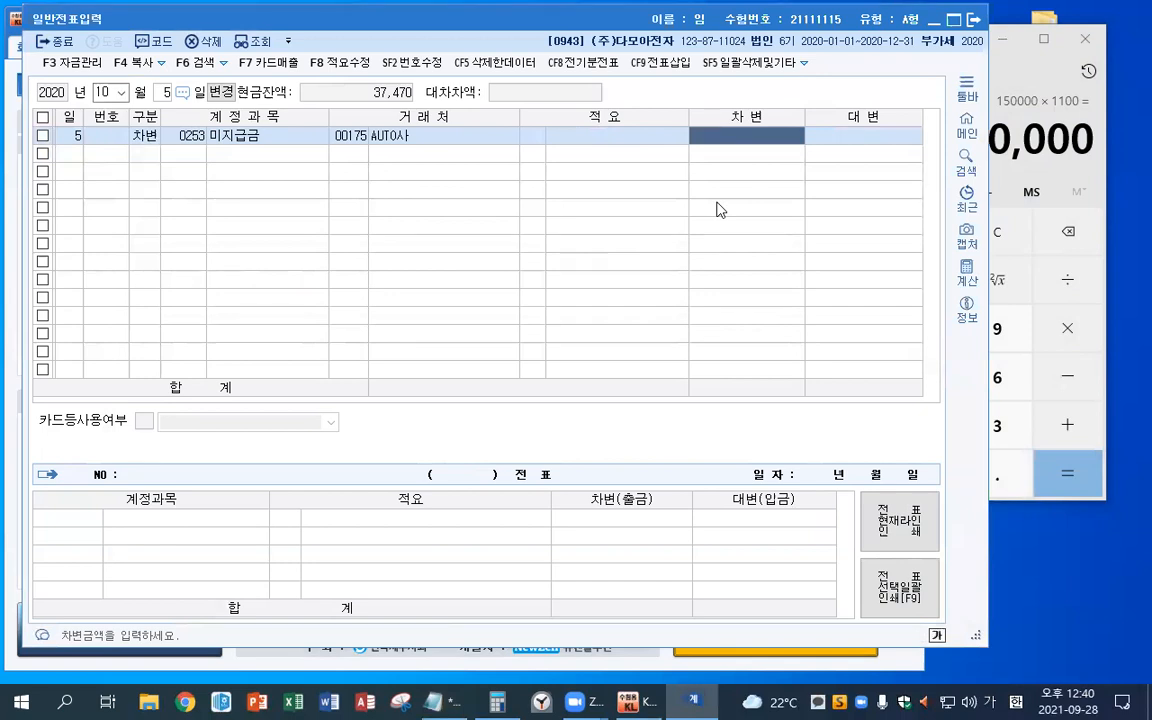
{"action": "type", "text": "180000000"}
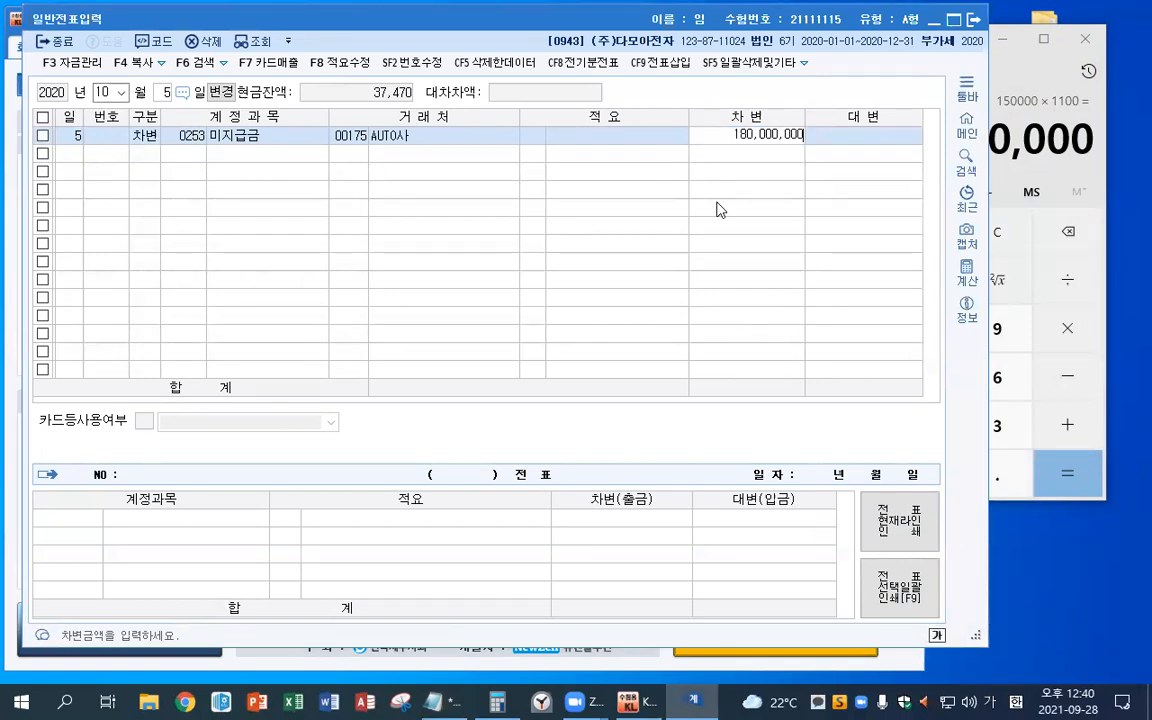
{"action": "key", "text": "Return"}
Add a 대변 line for account 0103 보통예금 with 165,000,000 to the October 5 voucher.
{"action": "type", "text": "4보통"}
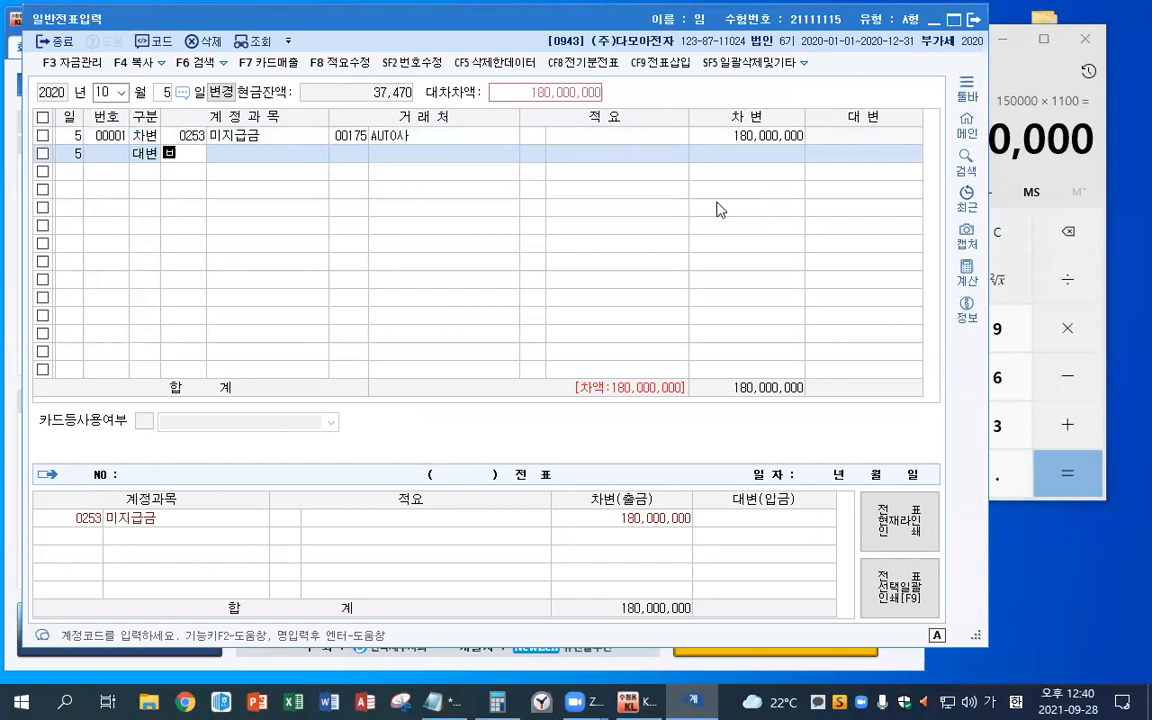
{"action": "key", "text": "Return"}
{"action": "key", "text": "Return"}
{"action": "key", "text": "Return"}
{"action": "key", "text": "Return"}
{"action": "type", "text": "165000000"}
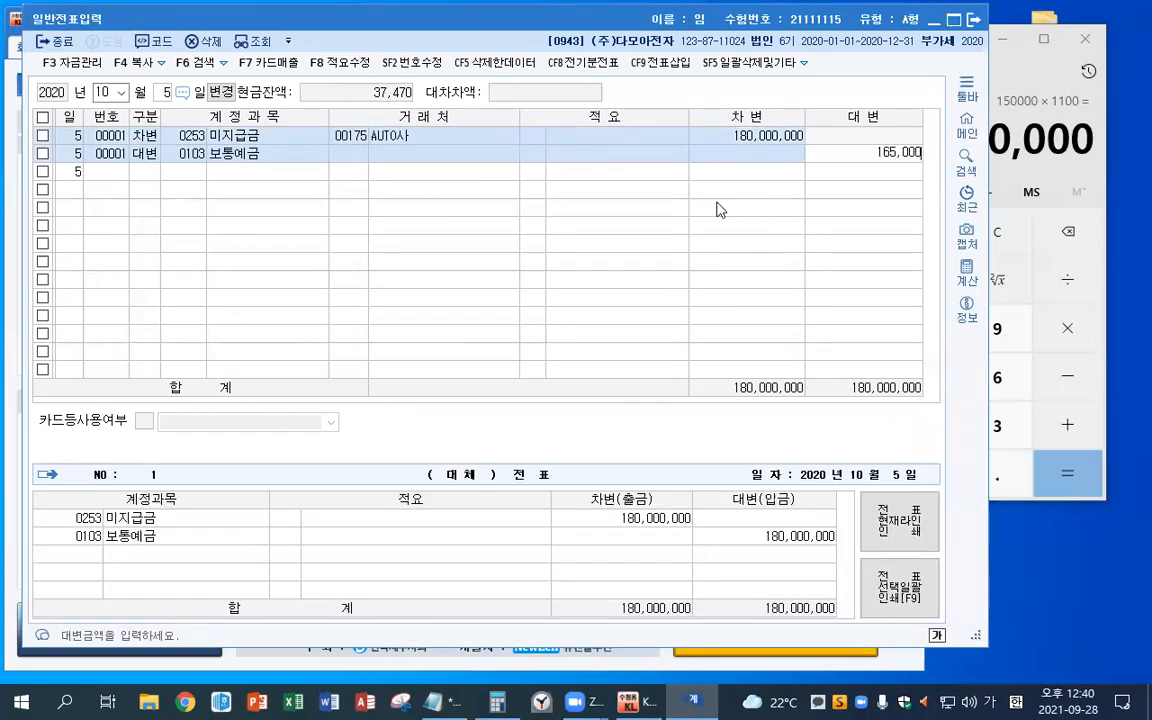
{"action": "key", "text": "Return"}
Add a 대변 line for account 0907 외환차익 with the 15,000,000 difference to the October 5 voucher.
{"action": "type", "text": "4"}
{"action": "key", "text": "Return"}
{"action": "type", "text": "외환"}
{"action": "key", "text": "Return"}
{"action": "key", "text": "Down"}
{"action": "key", "text": "Up"}
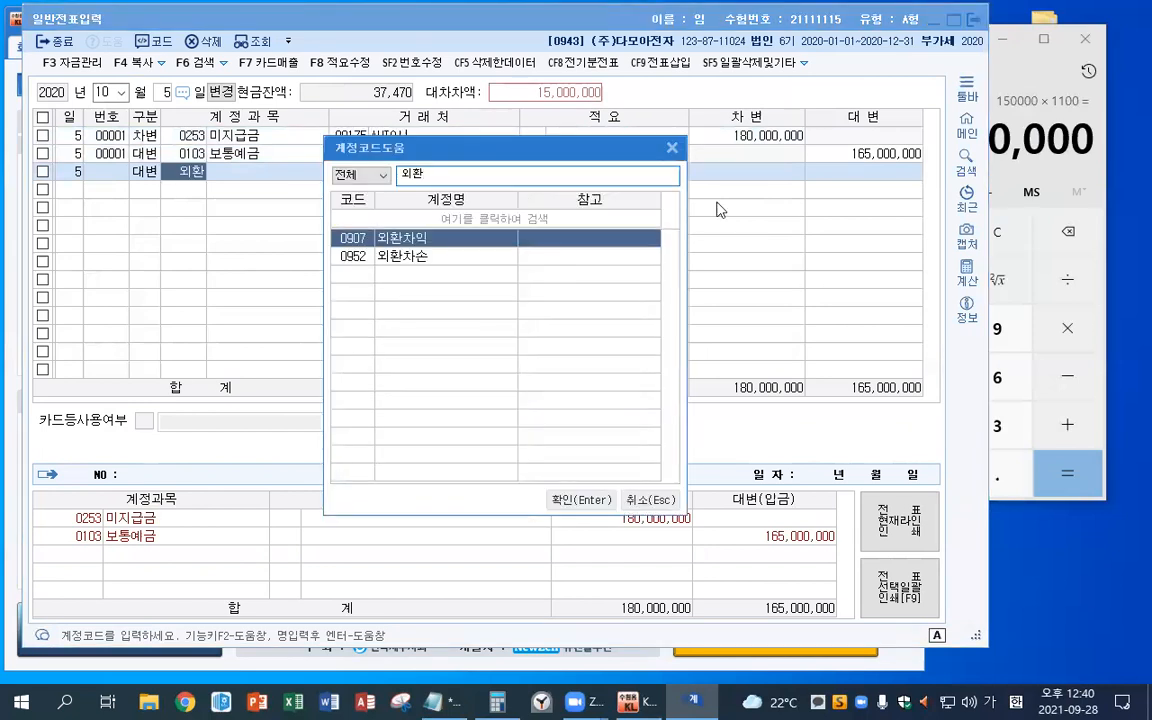
{"action": "key", "text": "Return"}
{"action": "key", "text": "Down"}
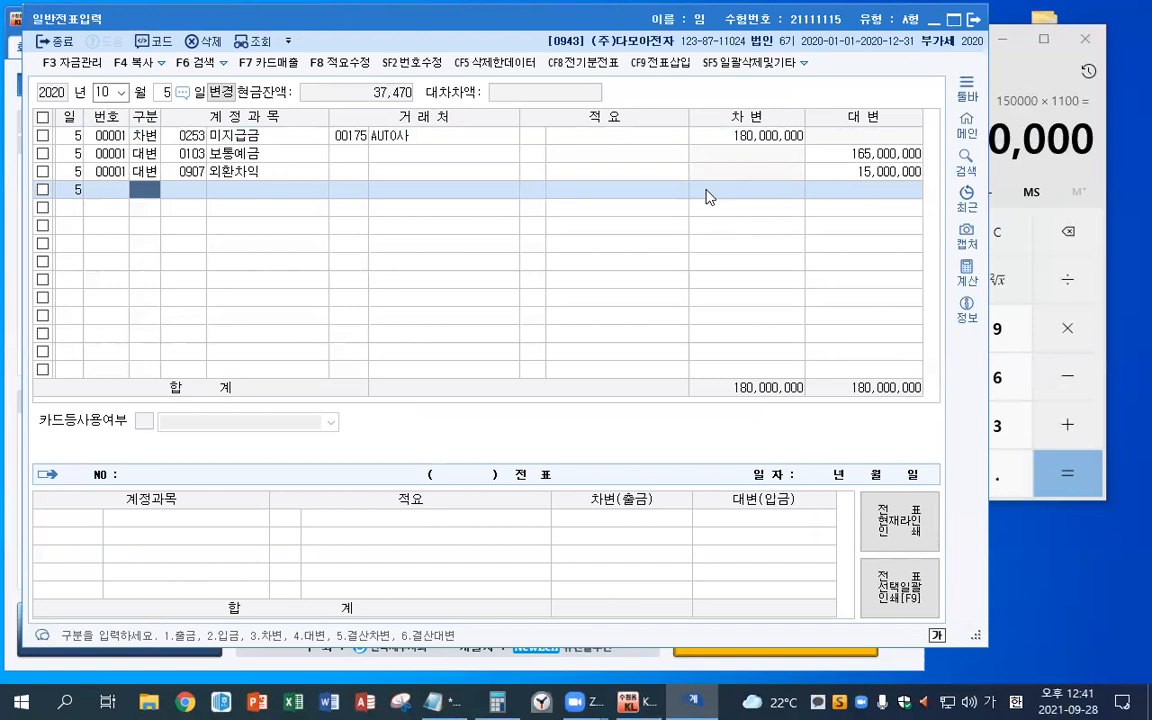
Open October 15 and add a 차변 line for account 0253 미지급금 with 거래처 00123 (주)대광건설 and 50,000,000.
{"action": "key", "text": "Escape"}
{"action": "type", "text": "15"}
{"action": "key", "text": "Return"}
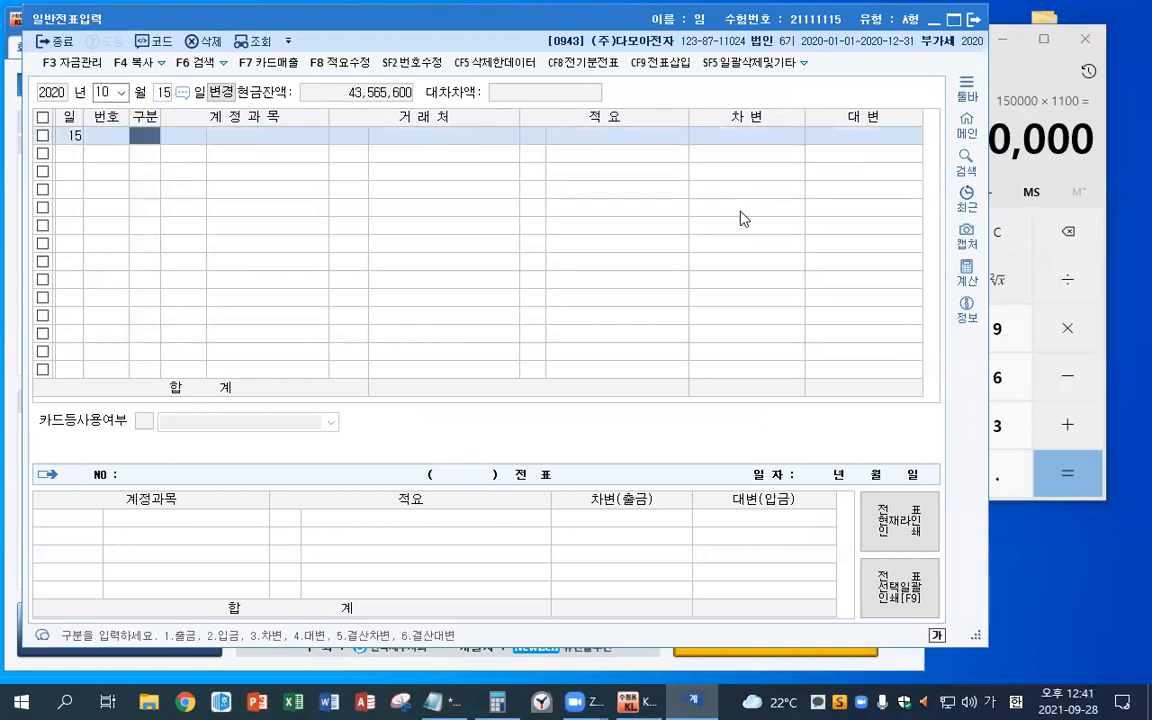
{"action": "type", "text": "3미지"}
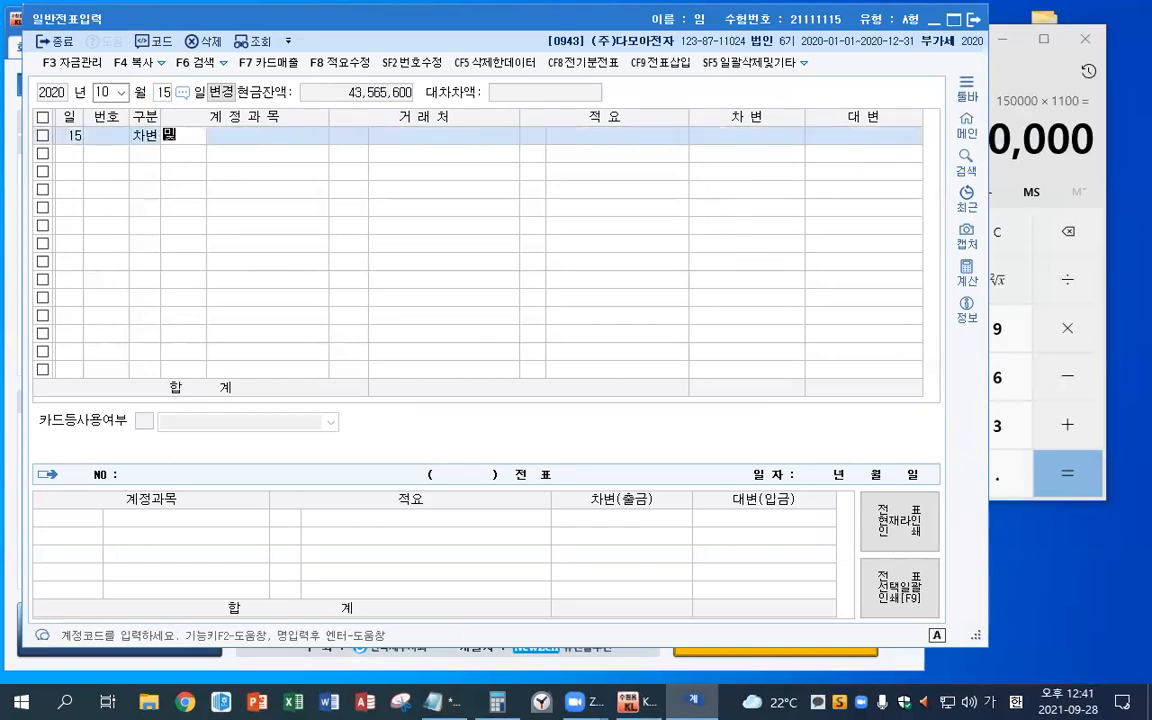
{"action": "key", "text": "Return"}
{"action": "key", "text": "Return"}
{"action": "type", "text": "대광"}
{"action": "key", "text": "Return"}
{"action": "key", "text": "Return"}
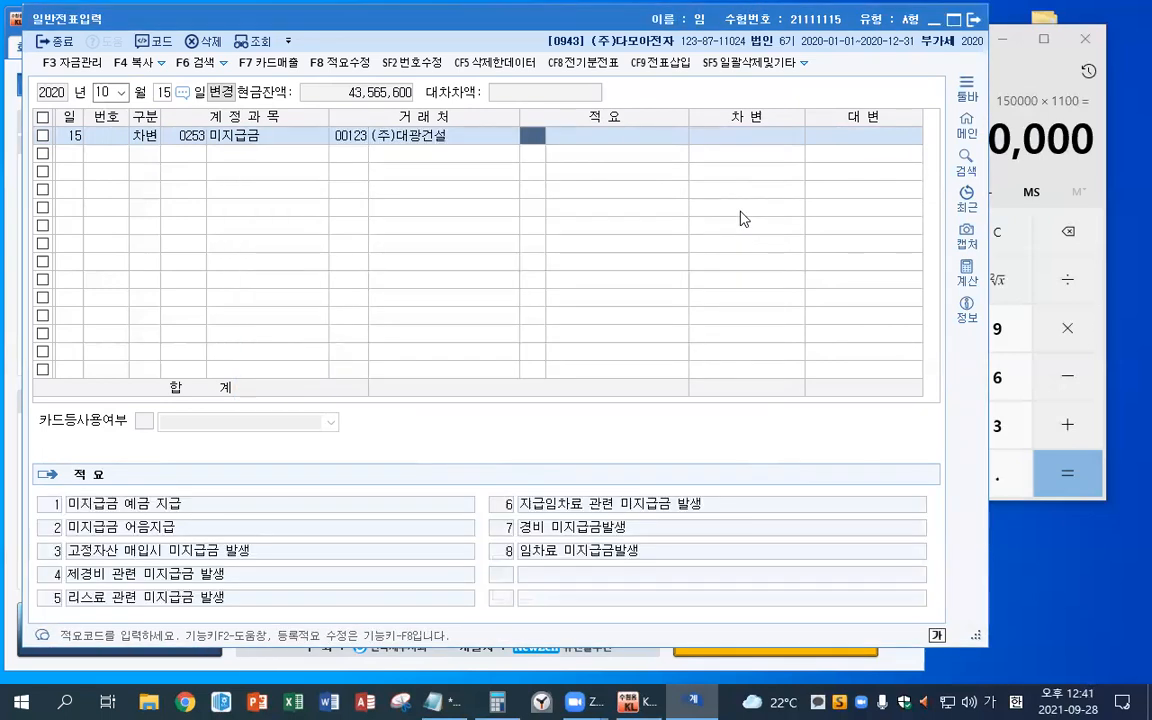
{"action": "key", "text": "Return"}
{"action": "type", "text": "50000000"}
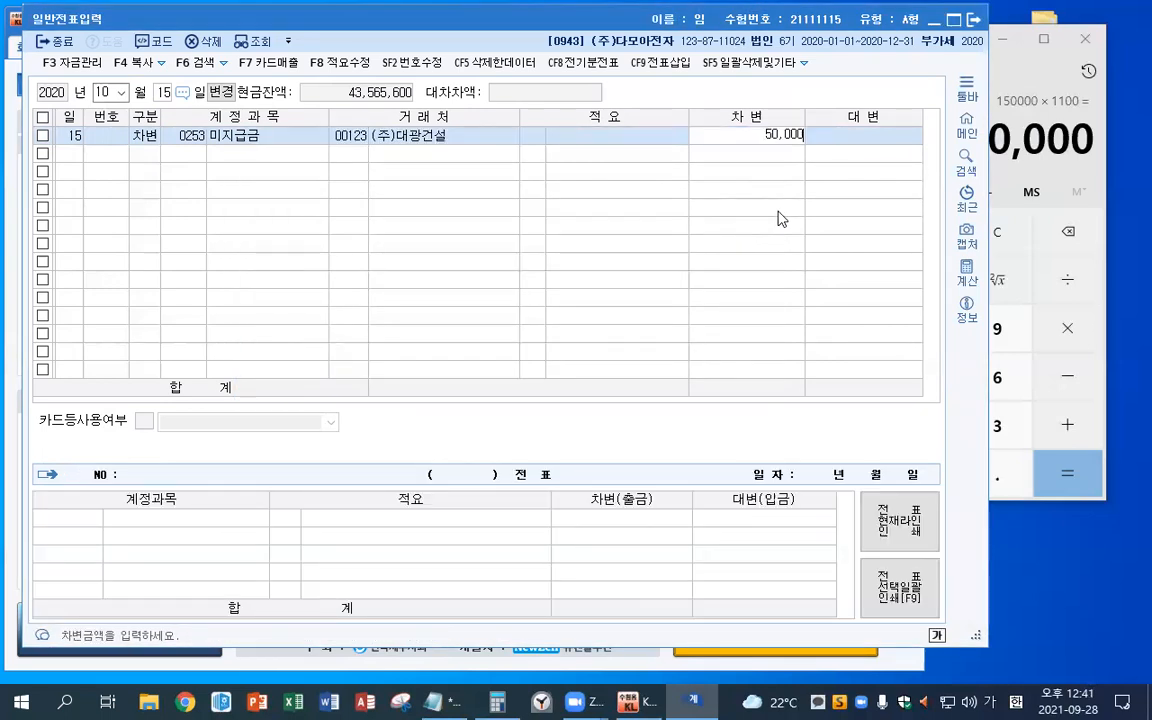
{"action": "key", "text": "Return"}
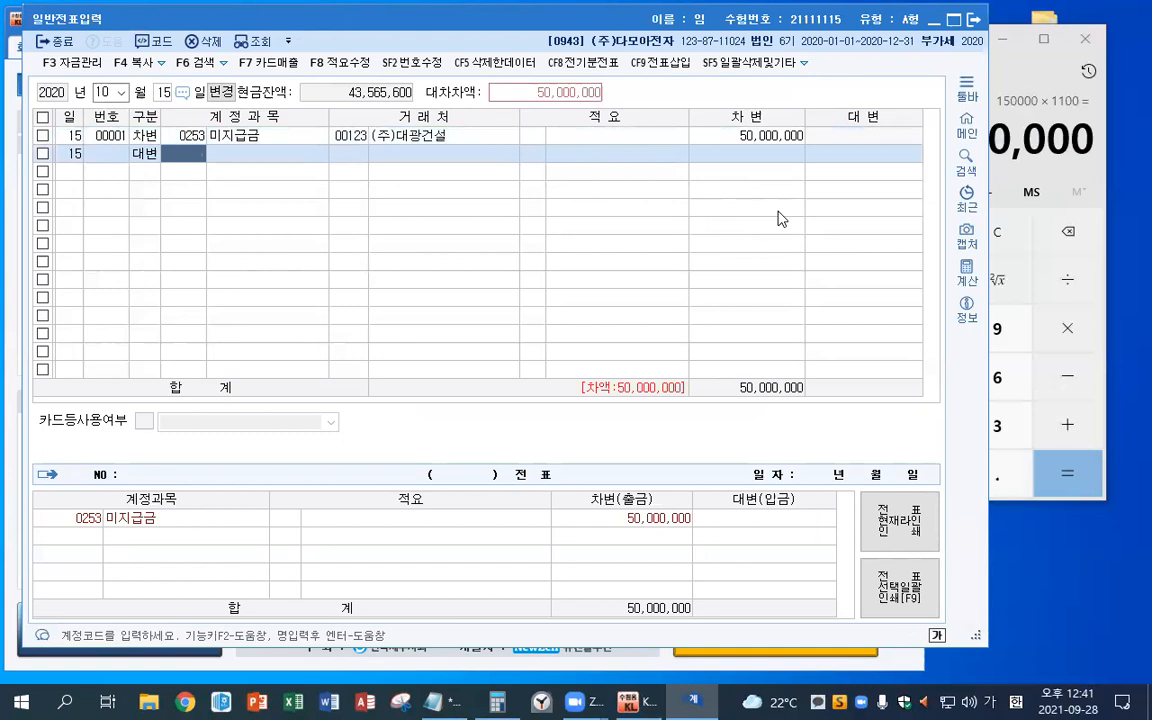
Add a 대변 line for account 0110 받을어음 with 거래처 00107 해피상사 and 40,000,000 to the October 15 voucher.
{"action": "type", "text": "받을"}
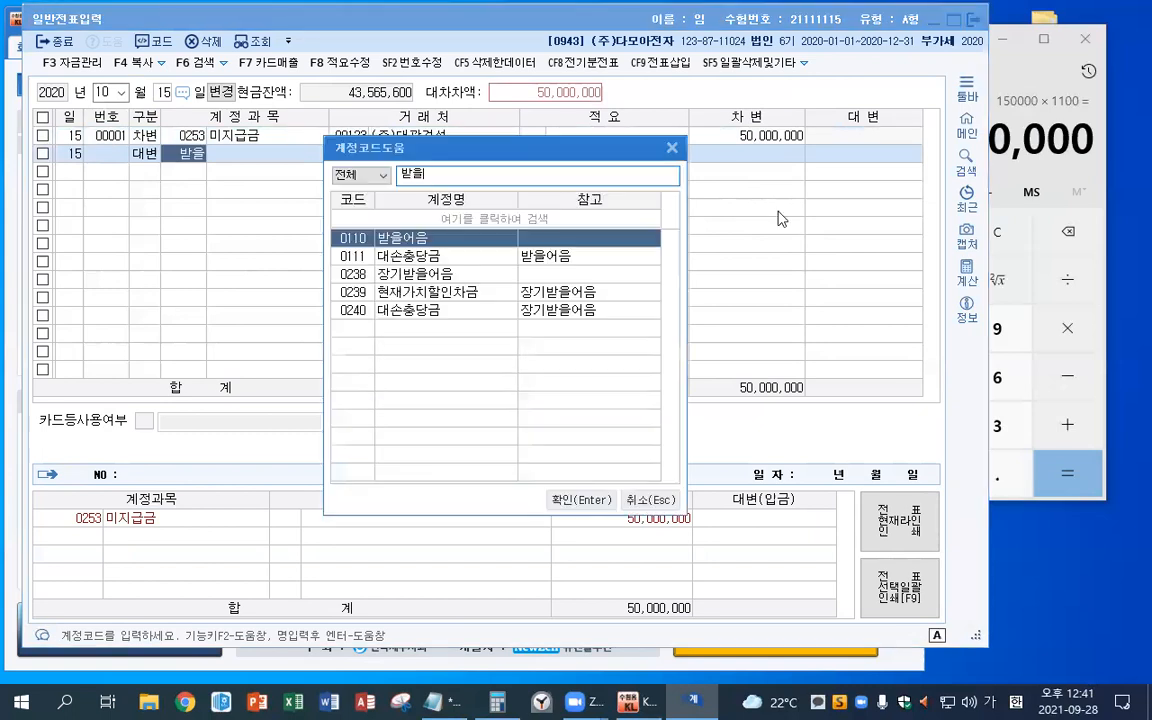
{"action": "key", "text": "Return"}
{"action": "type", "text": "해피"}
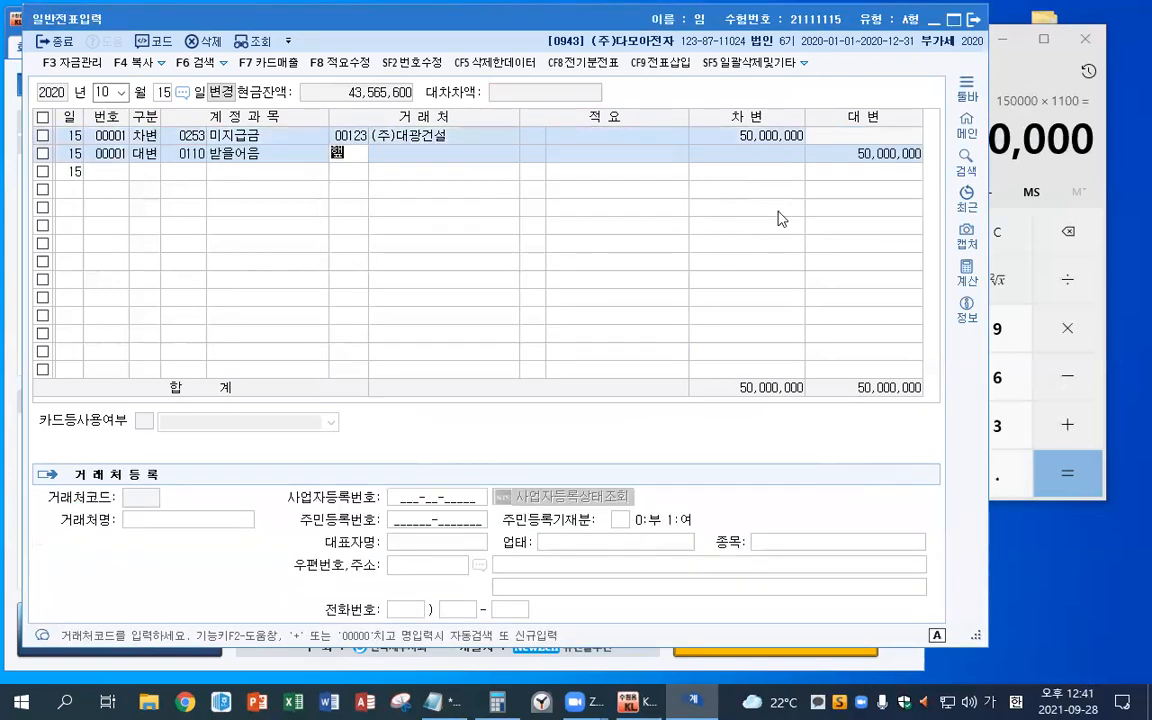
{"action": "key", "text": "Return"}
{"action": "key", "text": "Return"}
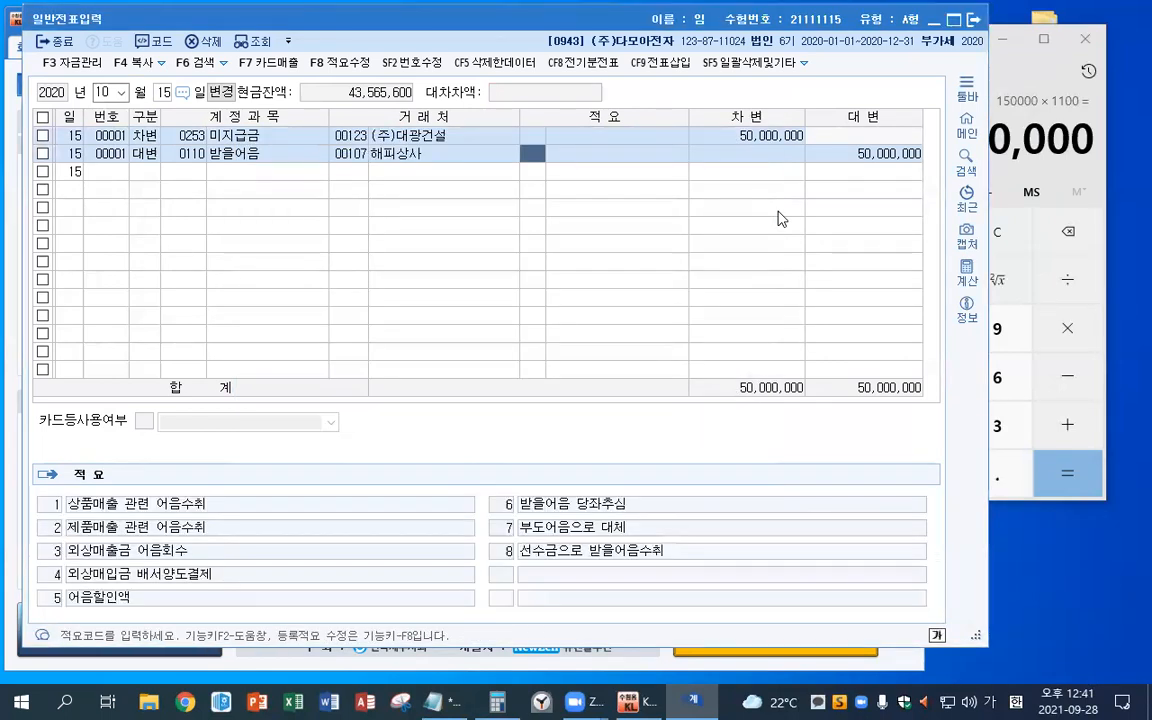
{"action": "key", "text": "Return"}
{"action": "type", "text": "40000000"}
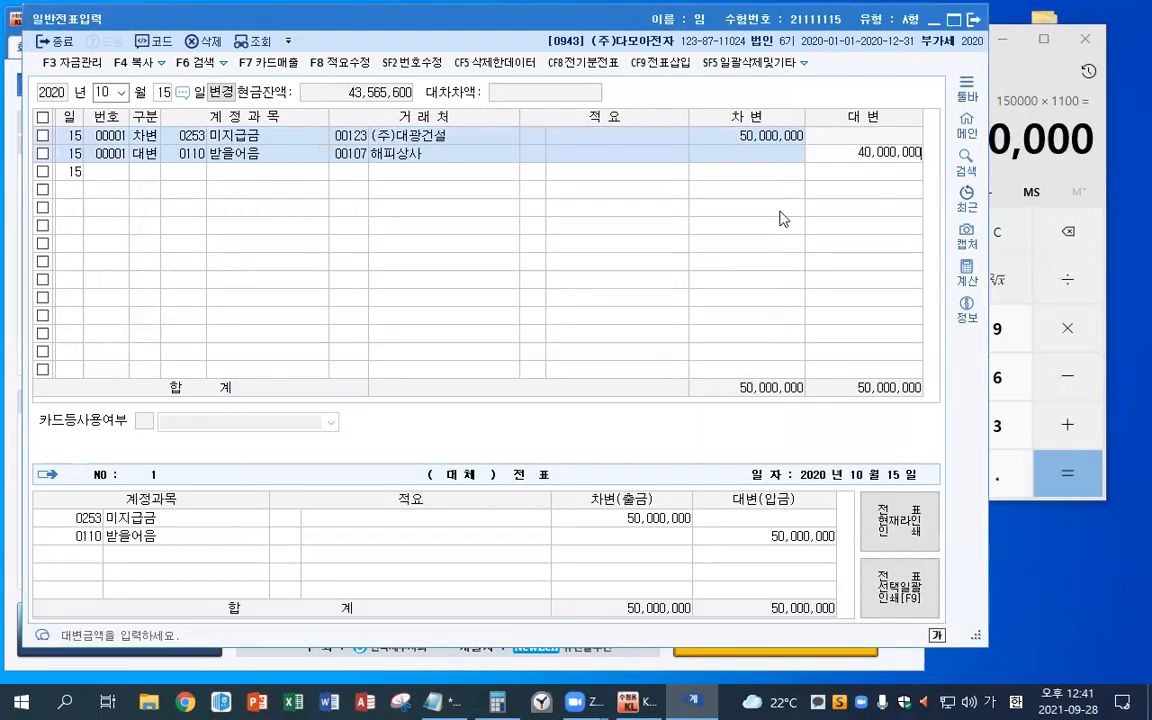
{"action": "key", "text": "Return"}
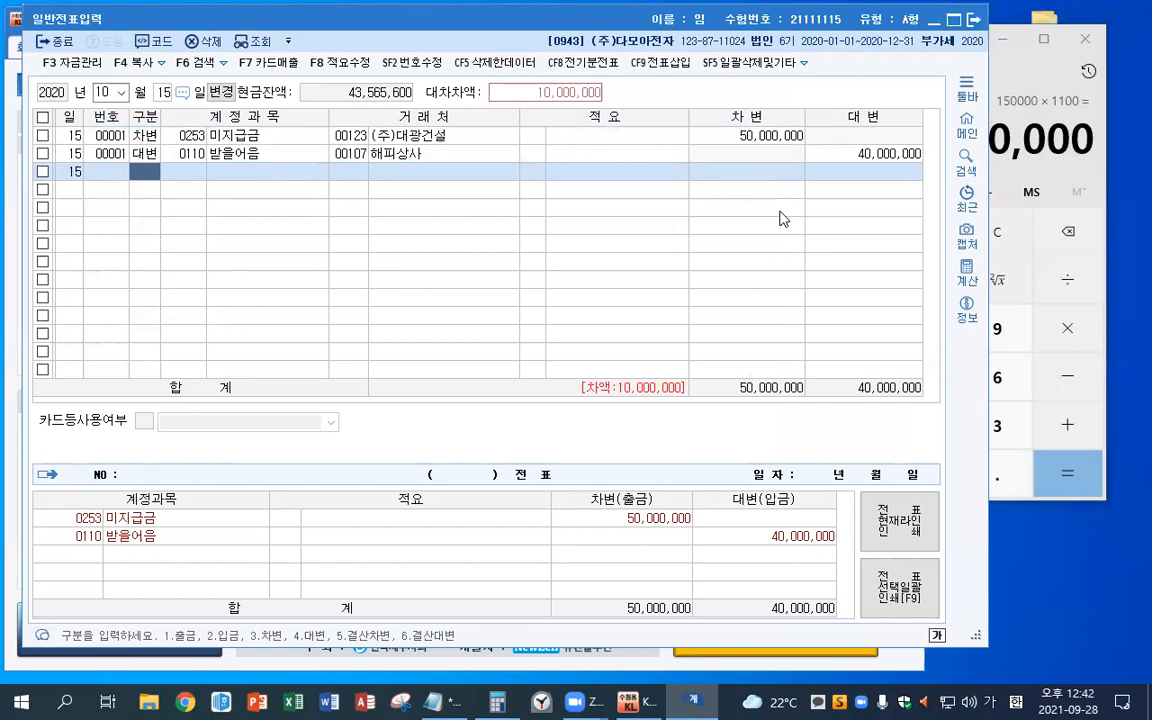
Add a 대변 line for account 0103 보통예금 with the 10,000,000 difference and leave the October 15 voucher.
{"action": "type", "text": "4보통"}
{"action": "key", "text": "Return"}
{"action": "key", "text": "Return"}
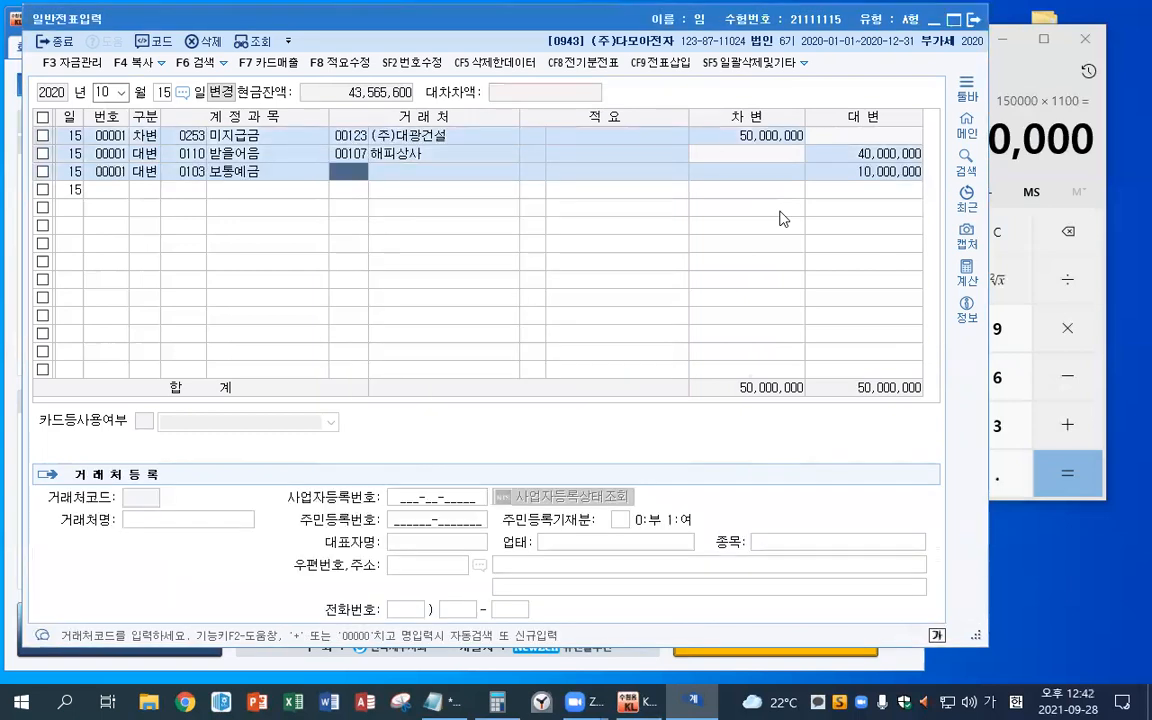
{"action": "key", "text": "Down"}
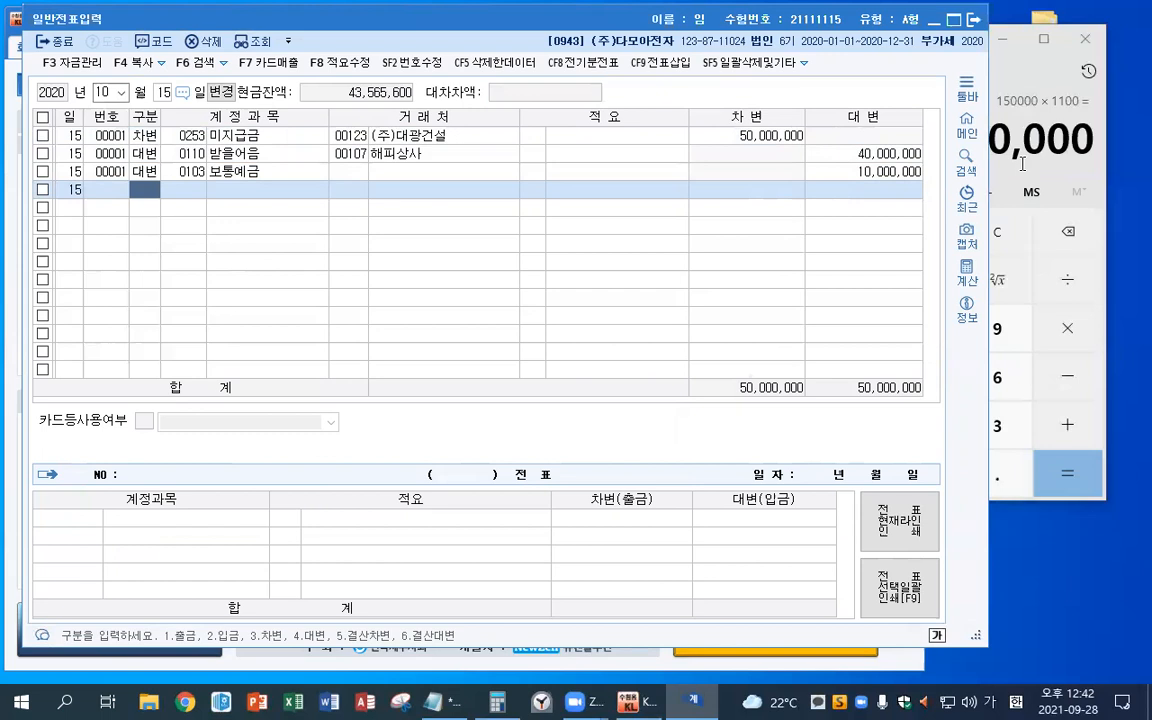
{"action": "key", "text": "Escape"}
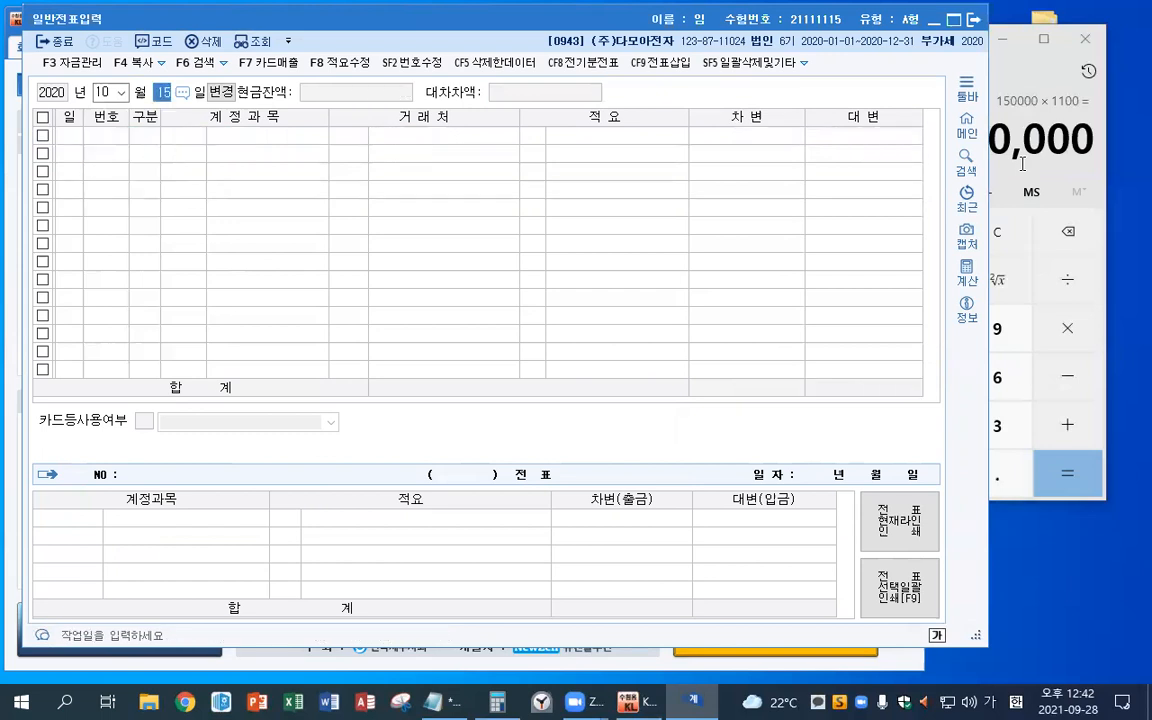
Open November 13 and add a 대변 line for account 0103 보통예금 with 20,300,000.
{"action": "key", "text": "Escape"}
{"action": "type", "text": "1113"}
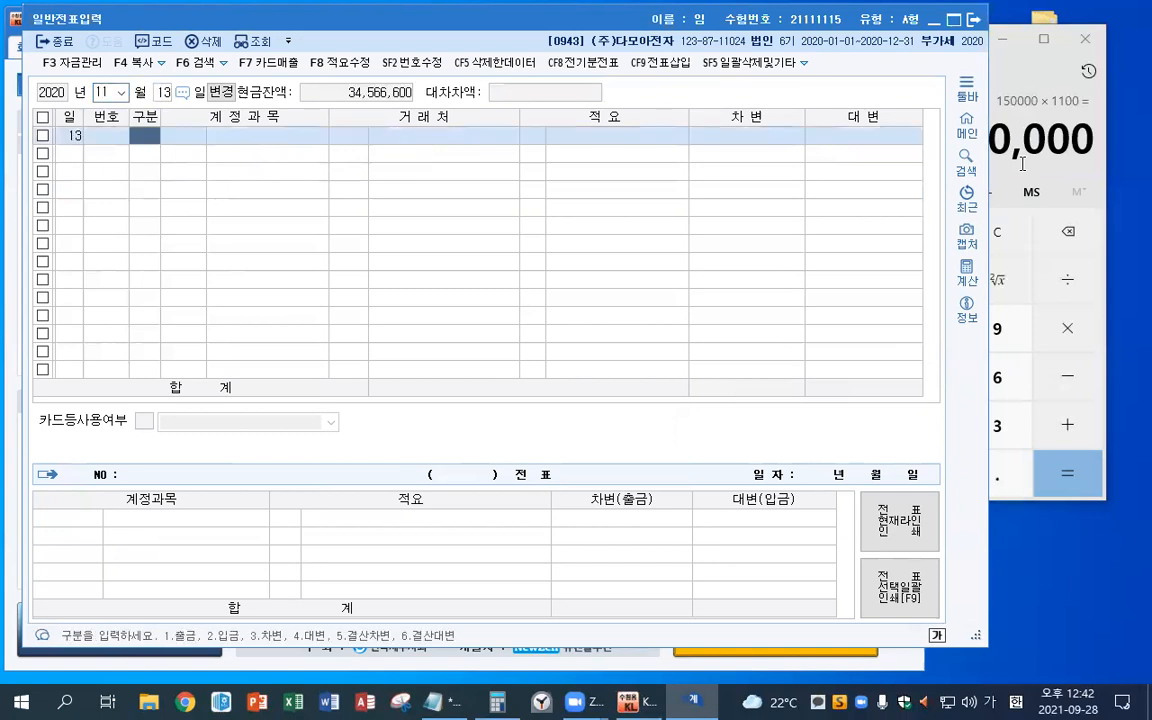
{"action": "type", "text": "4보통"}
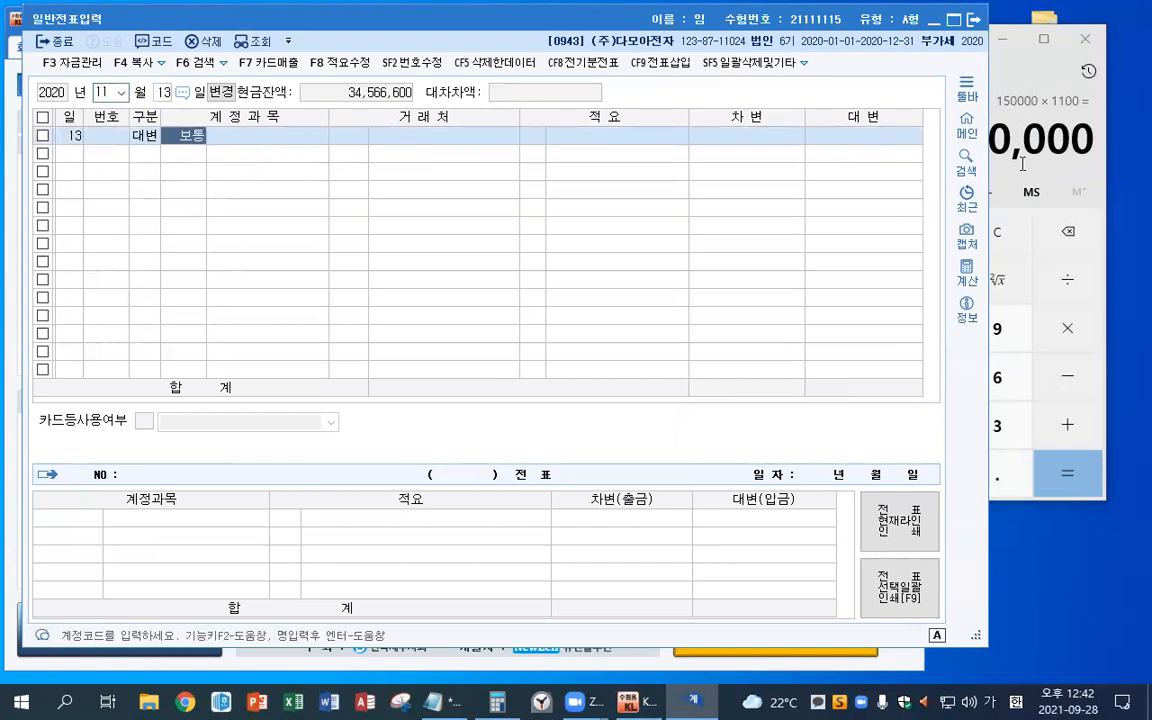
{"action": "key", "text": "Return"}
{"action": "key", "text": "Return"}
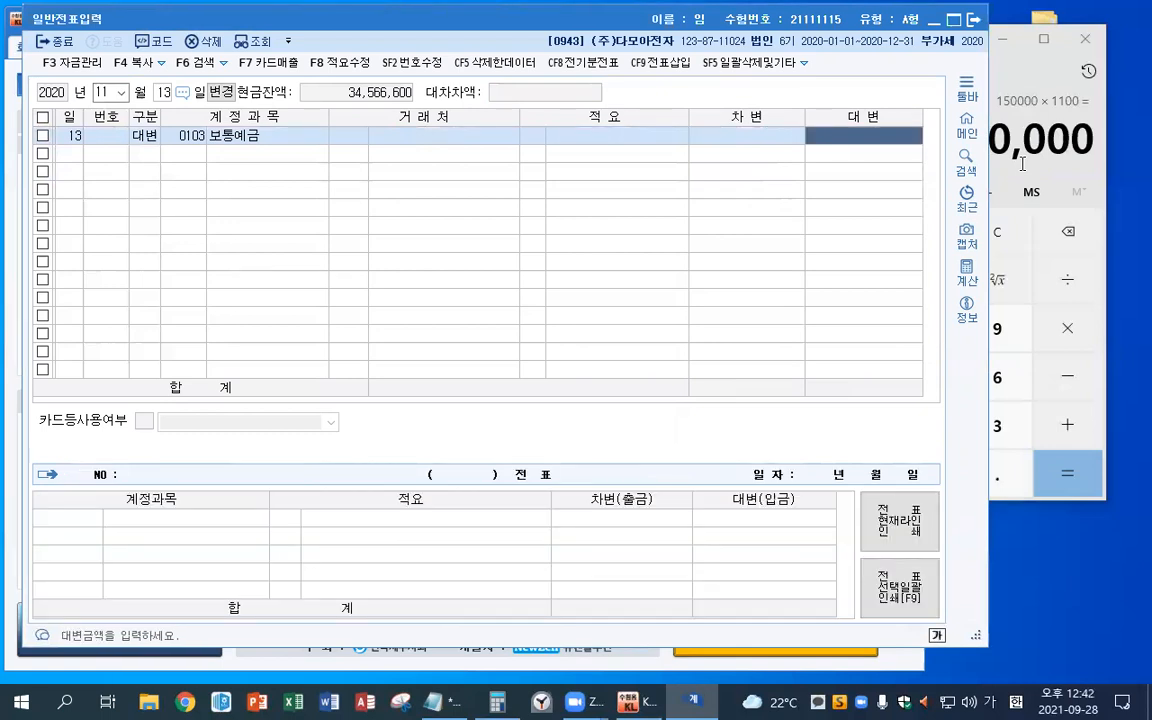
{"action": "type", "text": "20300000"}
{"action": "key", "text": "Return"}
Add a 차변 line for account 0293 장기차입금 with 거래처 98003 기업은행 and 20,000,000 to the November 13 voucher.
{"action": "type", "text": "3"}
{"action": "key", "text": "Return"}
{"action": "type", "text": "장기"}
{"action": "key", "text": "Return"}
{"action": "type", "text": "차"}
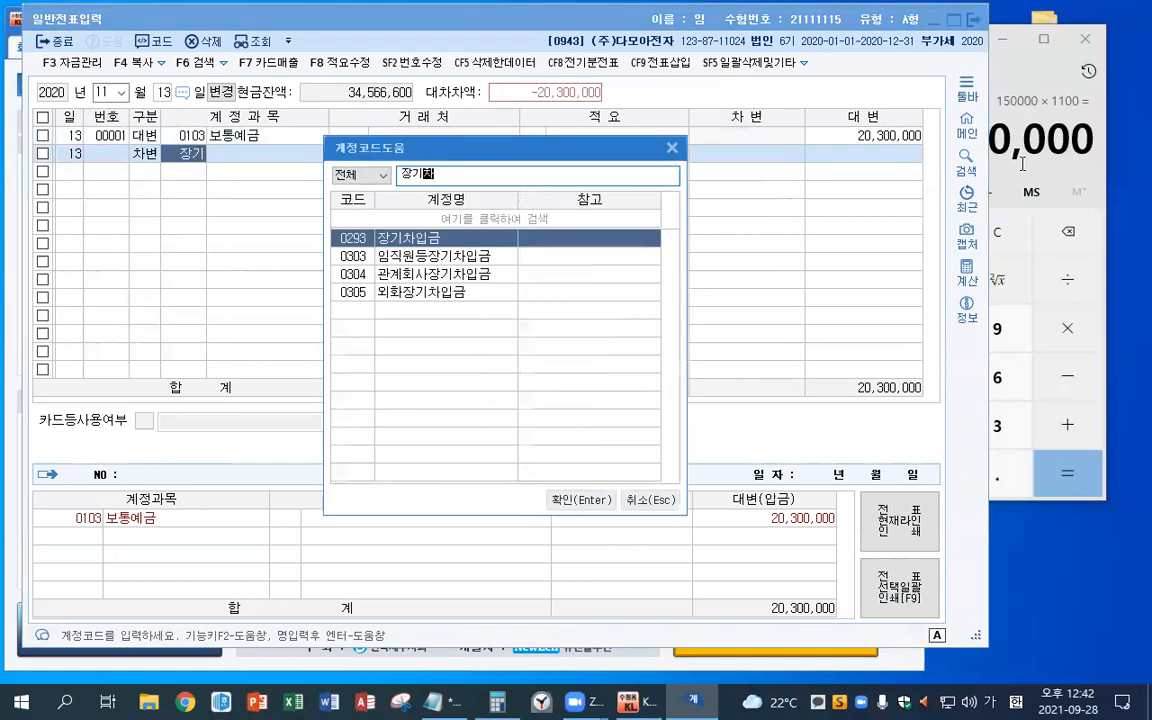
{"action": "key", "text": "Return"}
{"action": "type", "text": "기업"}
{"action": "key", "text": "Return"}
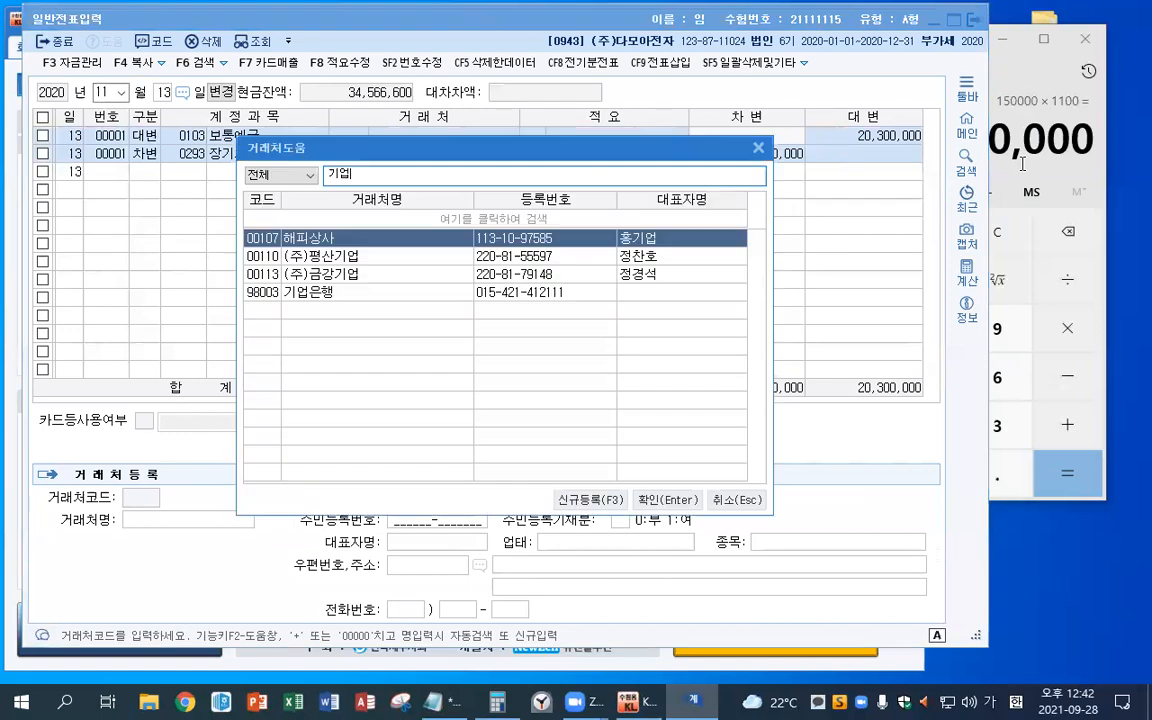
{"action": "key", "text": "Down"}
{"action": "key", "text": "Down"}
{"action": "key", "text": "Down"}
{"action": "key", "text": "Return"}
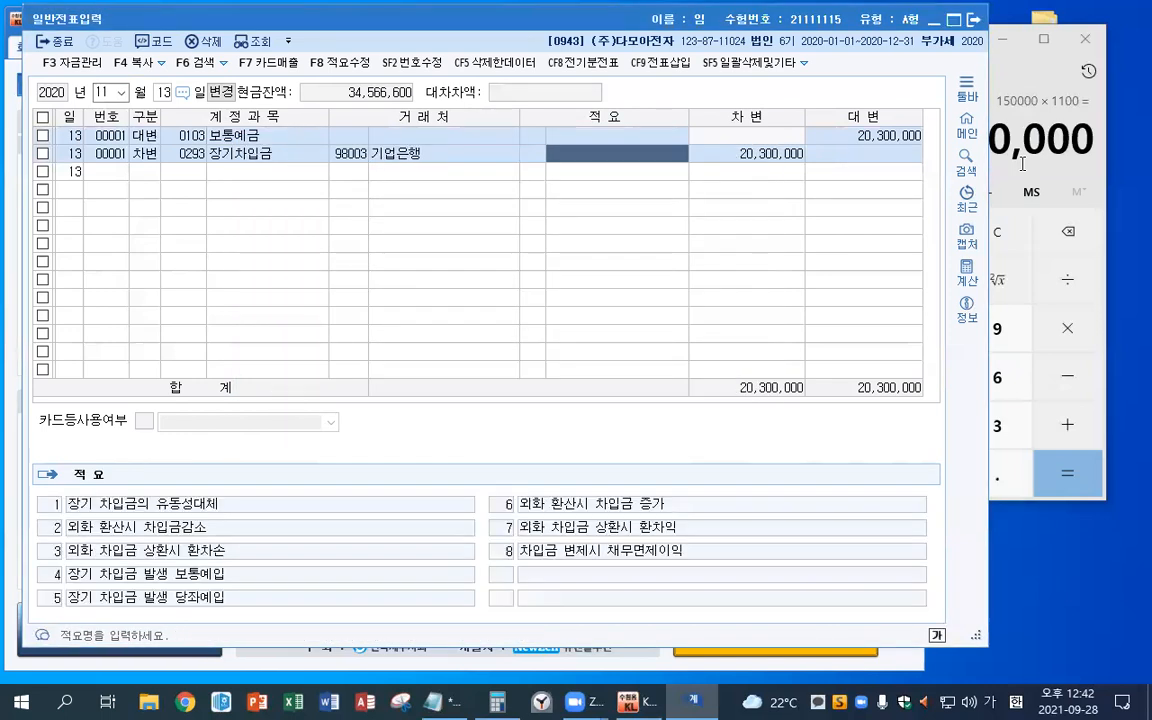
{"action": "key", "text": "Return"}
{"action": "type", "text": "20000000"}
{"action": "key", "text": "Return"}
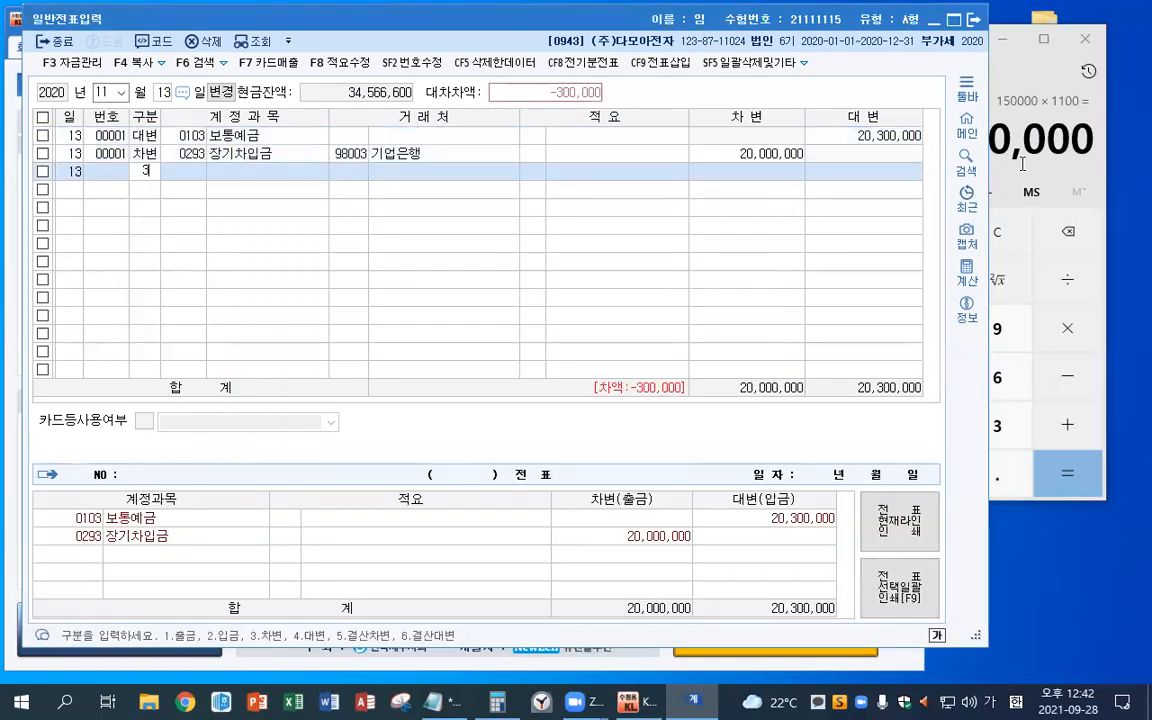
Add a 차변 line for account 0951 이자비용 with the 300,000 difference and leave the November 13 voucher.
{"action": "type", "text": "이자"}
{"action": "key", "text": "Return"}
{"action": "key", "text": "Down"}
{"action": "key", "text": "Down"}
{"action": "key", "text": "Down"}
{"action": "key", "text": "Down"}
{"action": "key", "text": "Return"}
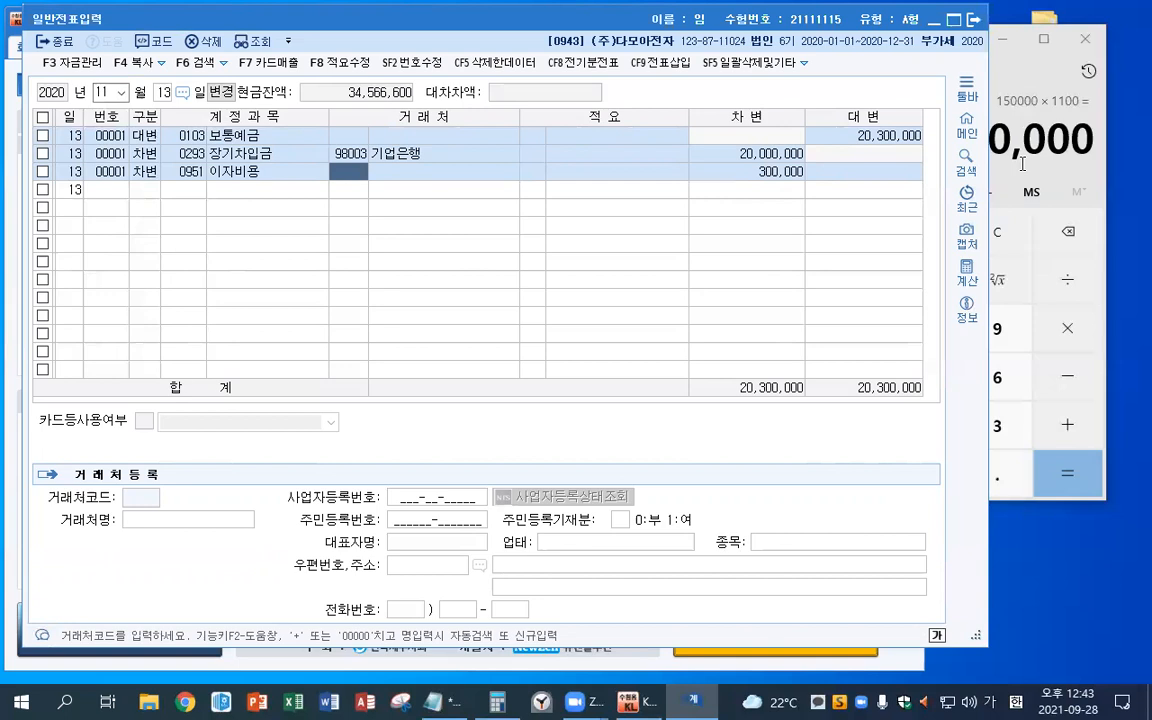
{"action": "key", "text": "Escape"}
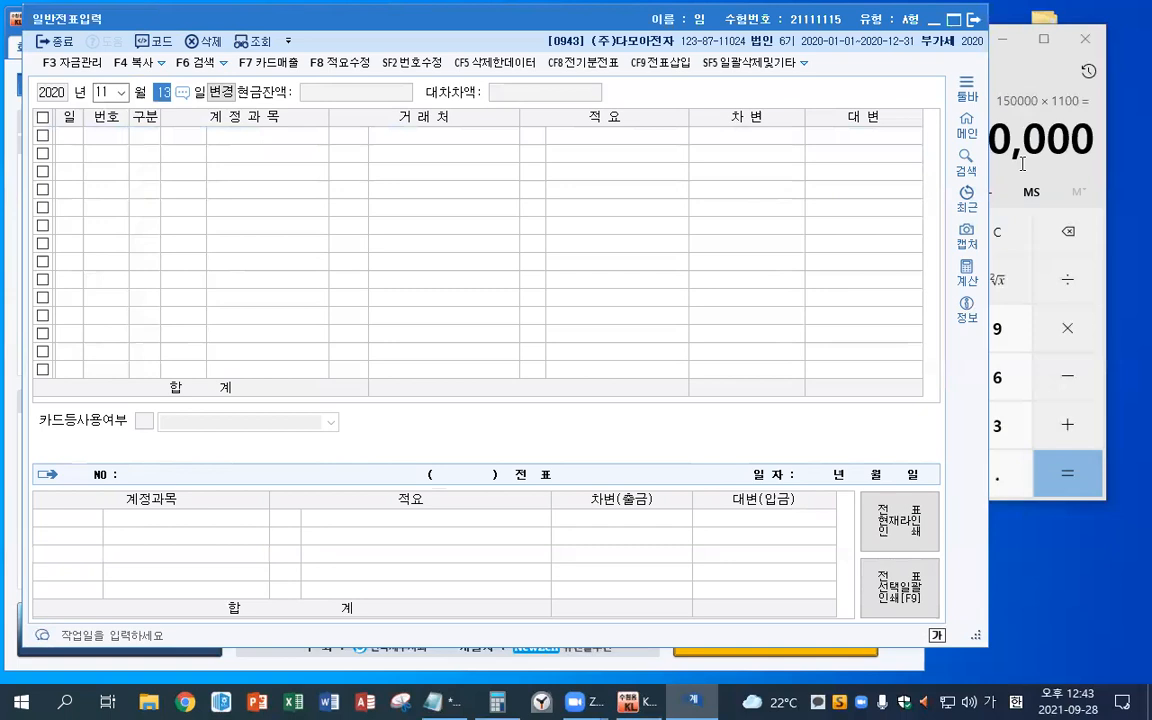
Open November 17 and add a 차변 line for account 0103 보통예금 with 25,000,000.
{"action": "type", "text": "17"}
{"action": "key", "text": "Return"}
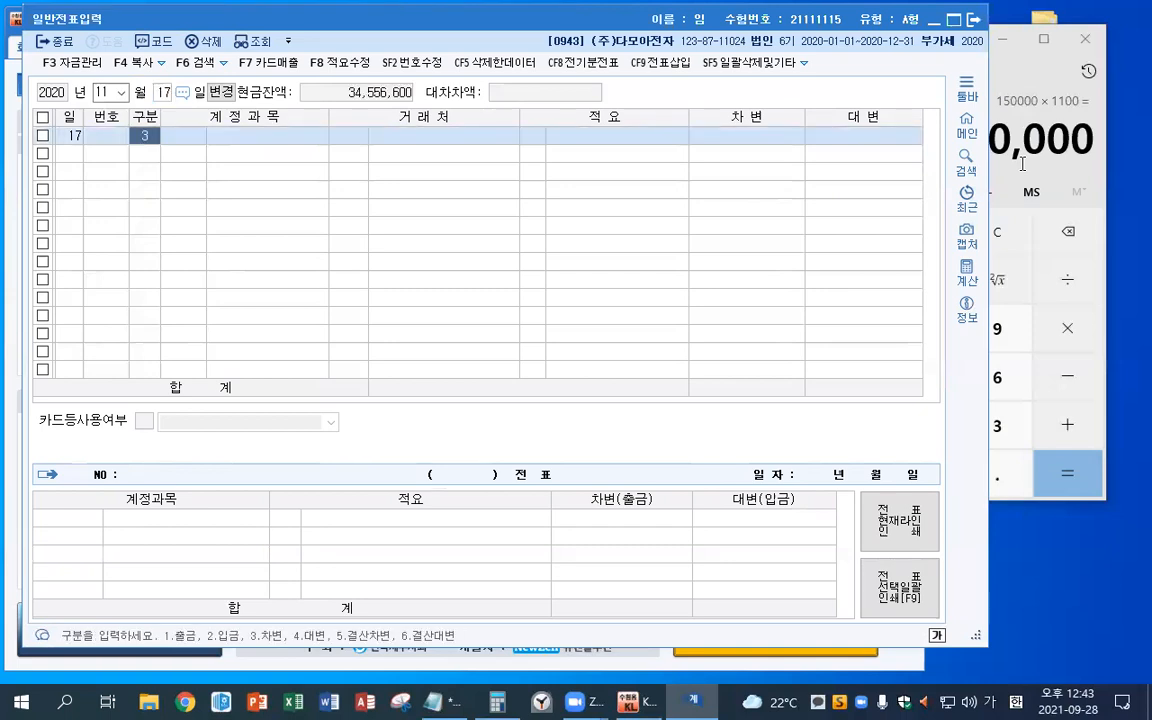
{"action": "key", "text": "3"}
{"action": "key", "text": "Return"}
{"action": "type", "text": "보통"}
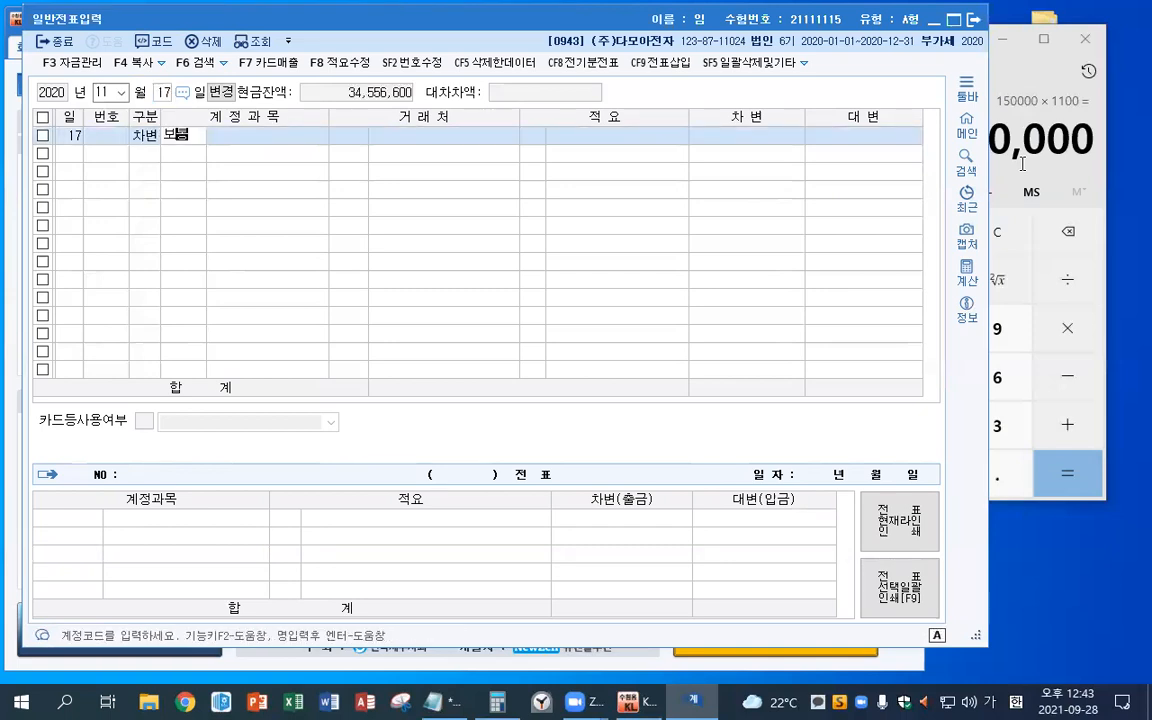
{"action": "key", "text": "Return"}
{"action": "key", "text": "Return"}
{"action": "key", "text": "Return"}
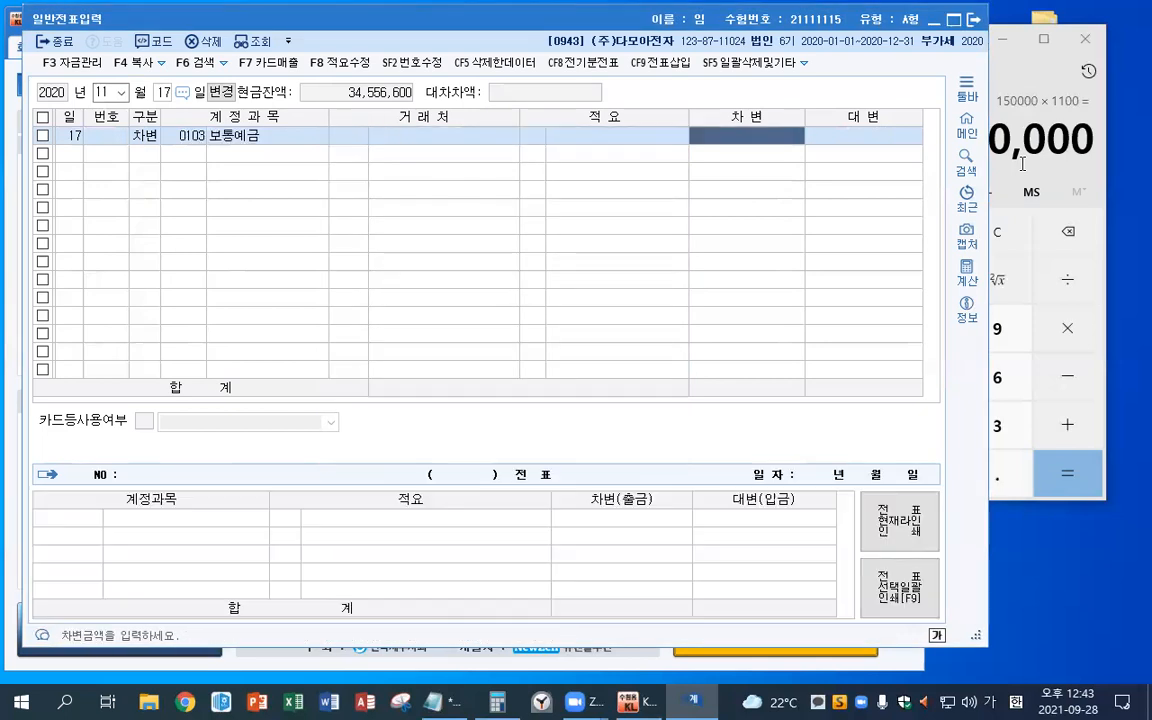
{"action": "type", "text": "25000000"}
{"action": "key", "text": "Return"}
Add a 대변 line for account 0383 자기주식 with 23,250,000 to the November 17 voucher.
{"action": "type", "text": "4"}
{"action": "key", "text": "Return"}
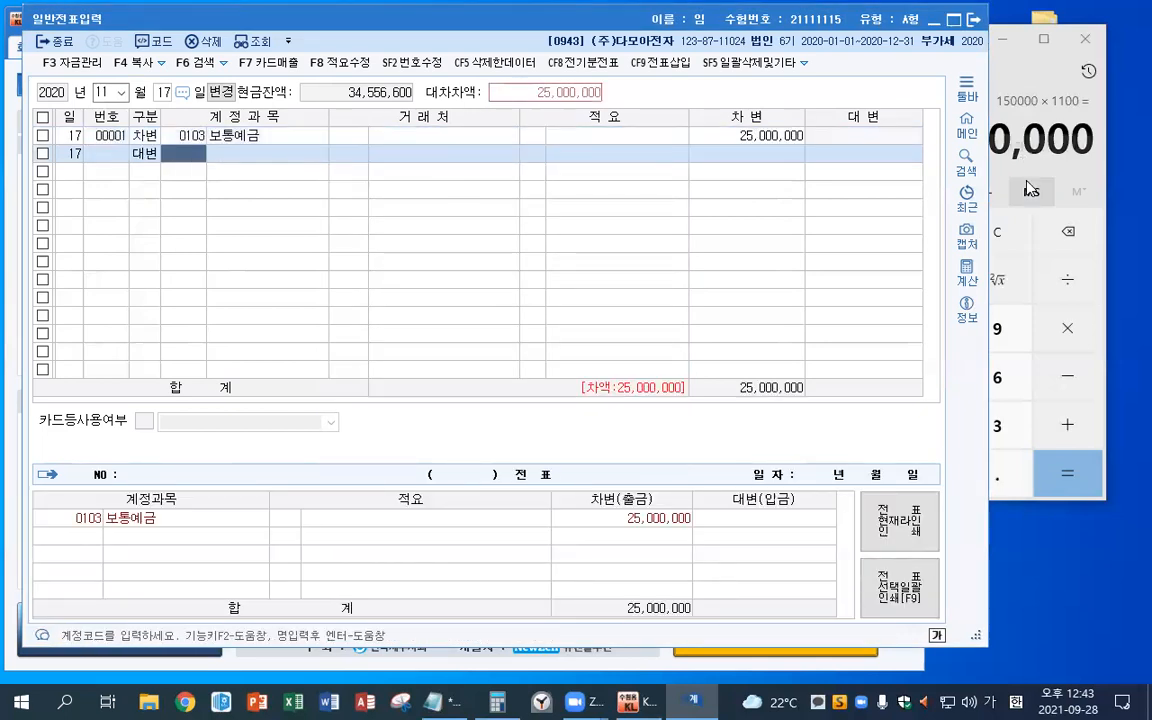
{"action": "type", "text": "자기"}
{"action": "key", "text": "Return"}
{"action": "key", "text": "Down"}
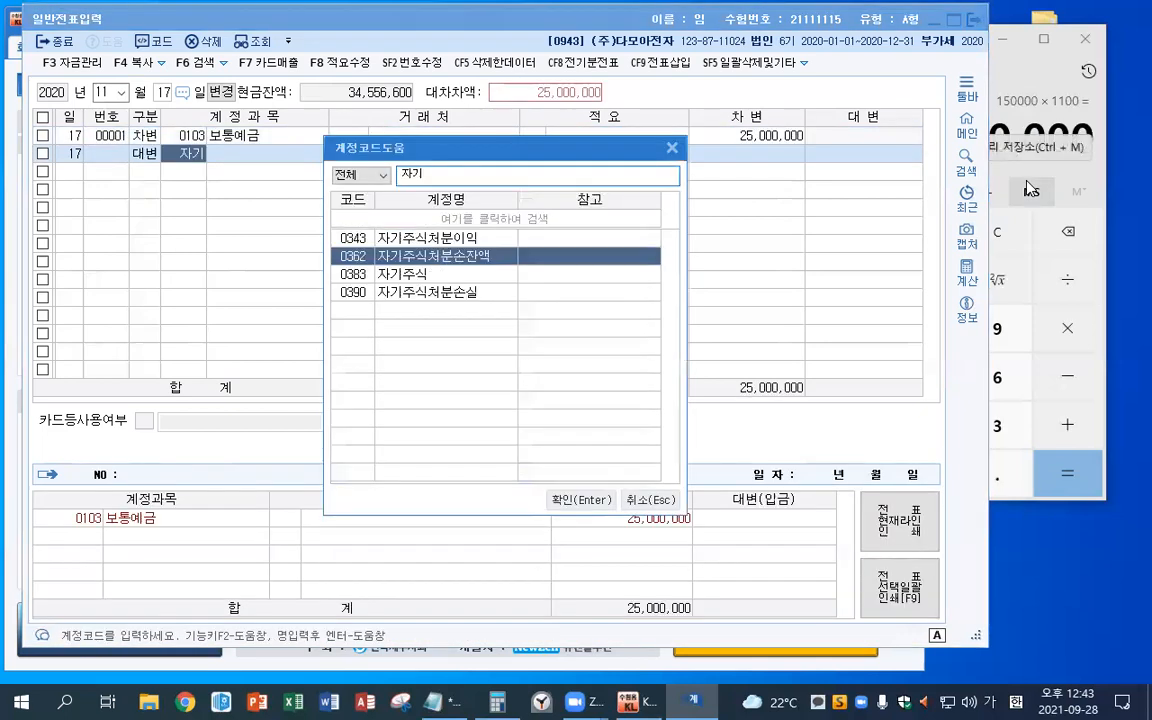
{"action": "key", "text": "Down"}
{"action": "key", "text": "Return"}
{"action": "key", "text": "Return"}
{"action": "key", "text": "Return"}
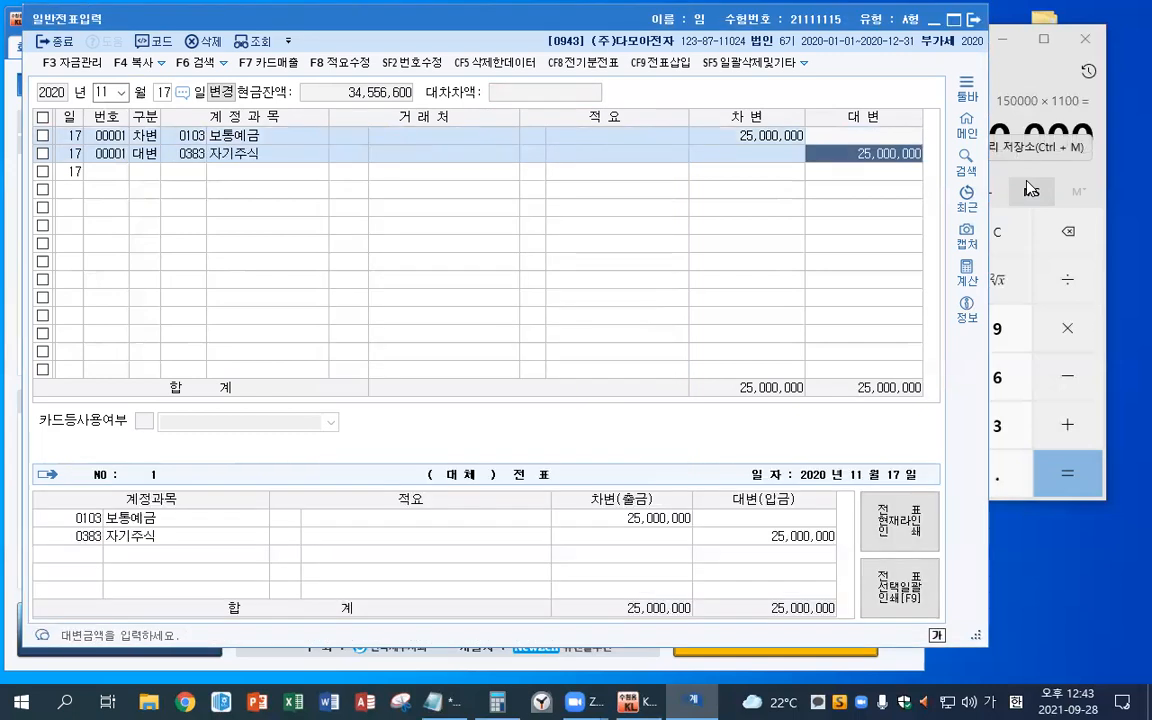
{"action": "type", "text": "23"}
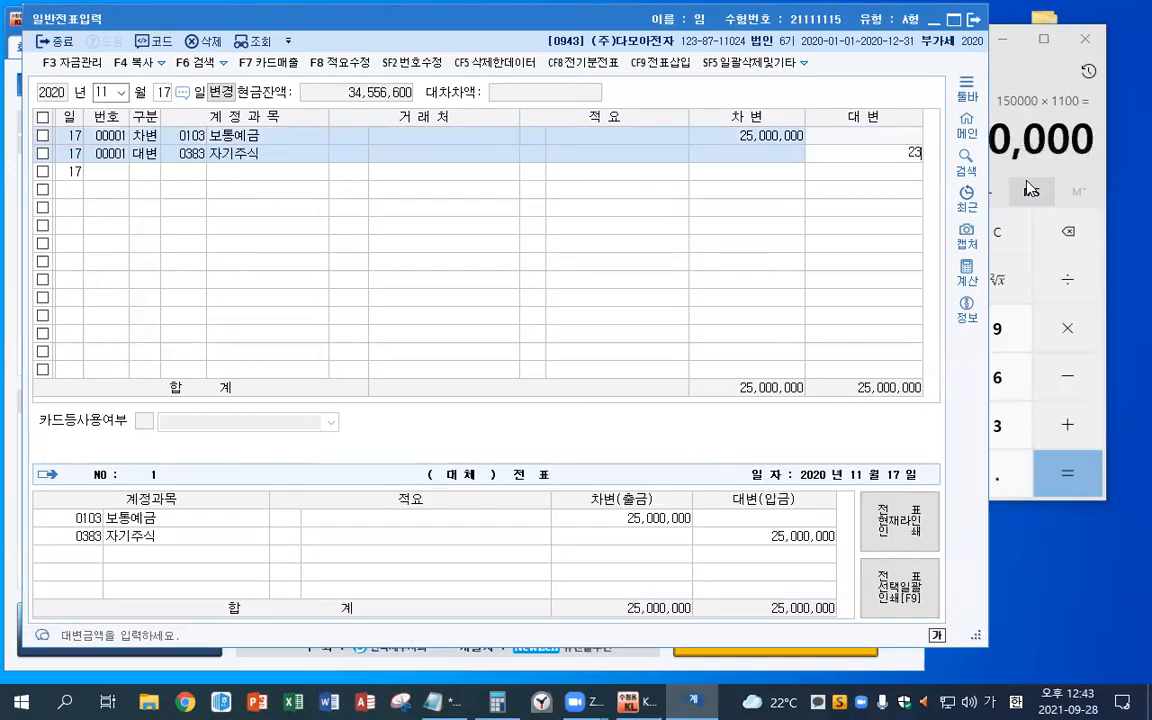
{"action": "type", "text": ",250,000"}
{"action": "key", "text": "Return"}
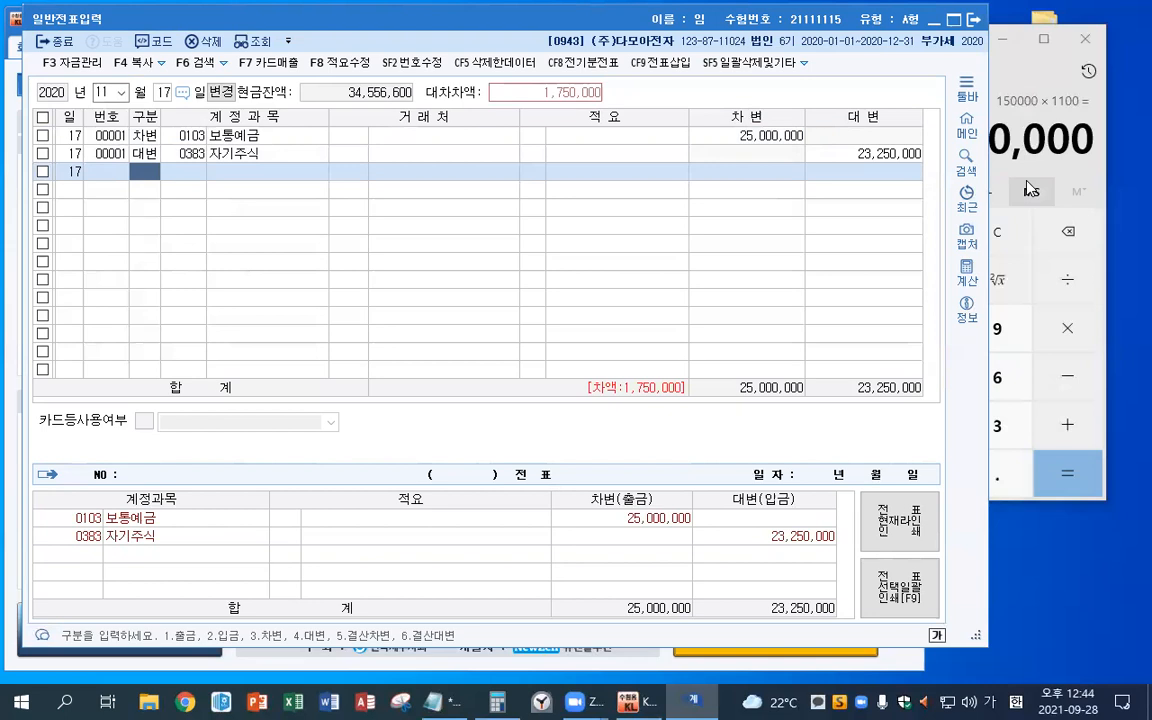
Add a 대변 line for account 0390 자기주식처분손실 with 1,500,000 to the November 17 voucher.
{"action": "key", "text": "Hangul"}
{"action": "type", "text": "4자기"}
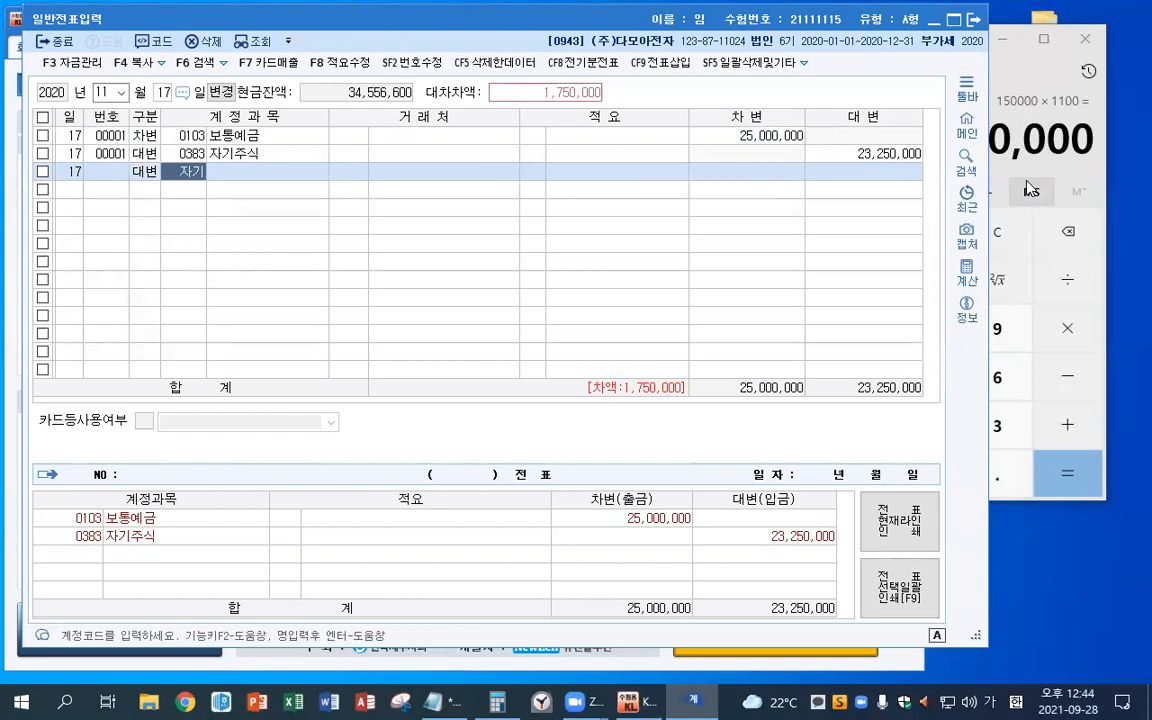
{"action": "key", "text": "Return"}
{"action": "key", "text": "Down"}
{"action": "key", "text": "Down"}
{"action": "key", "text": "Return"}
{"action": "key", "text": "Return"}
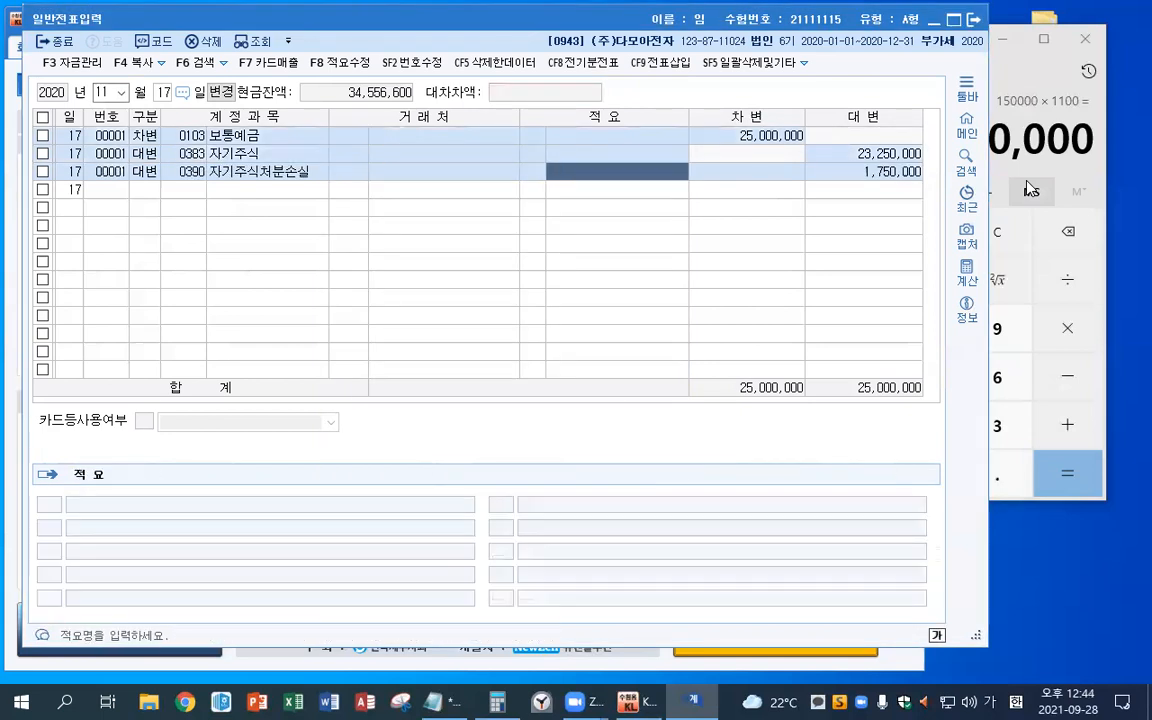
{"action": "key", "text": "Return"}
{"action": "type", "text": "1500000"}
{"action": "key", "text": "Return"}
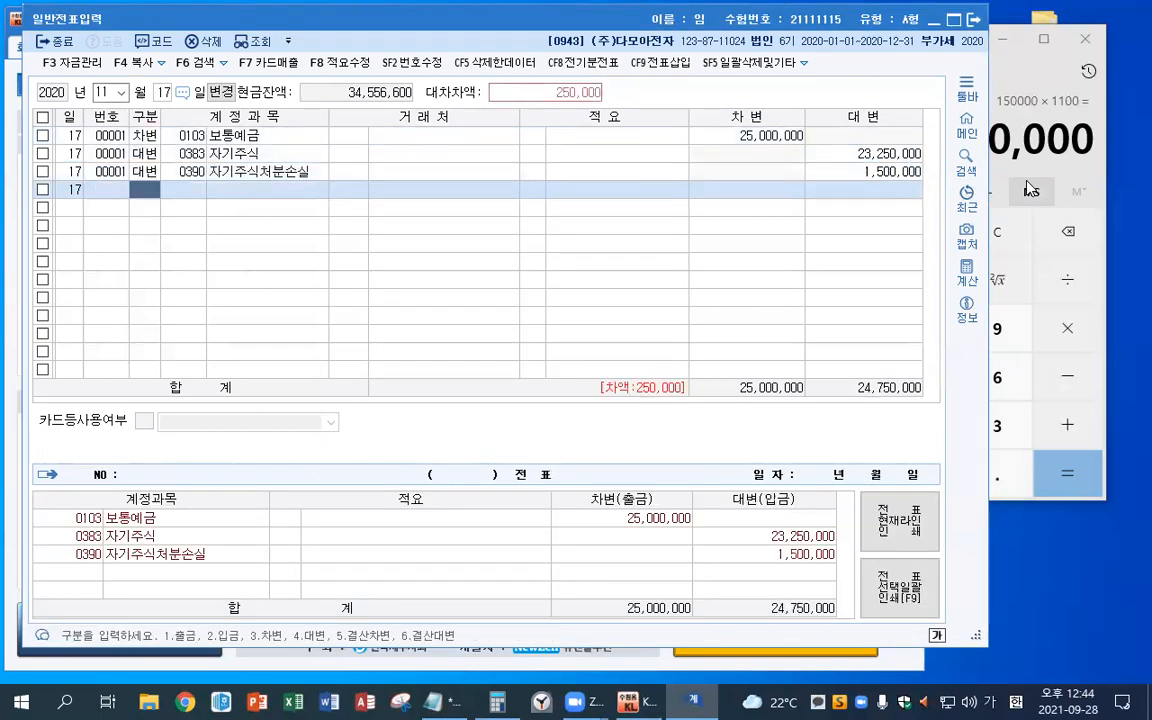
Add a 대변 line for account 0343 자기주식처분이익 with the 250,000 difference and close the general voucher entry.
{"action": "type", "text": "4자기"}
{"action": "key", "text": "Return"}
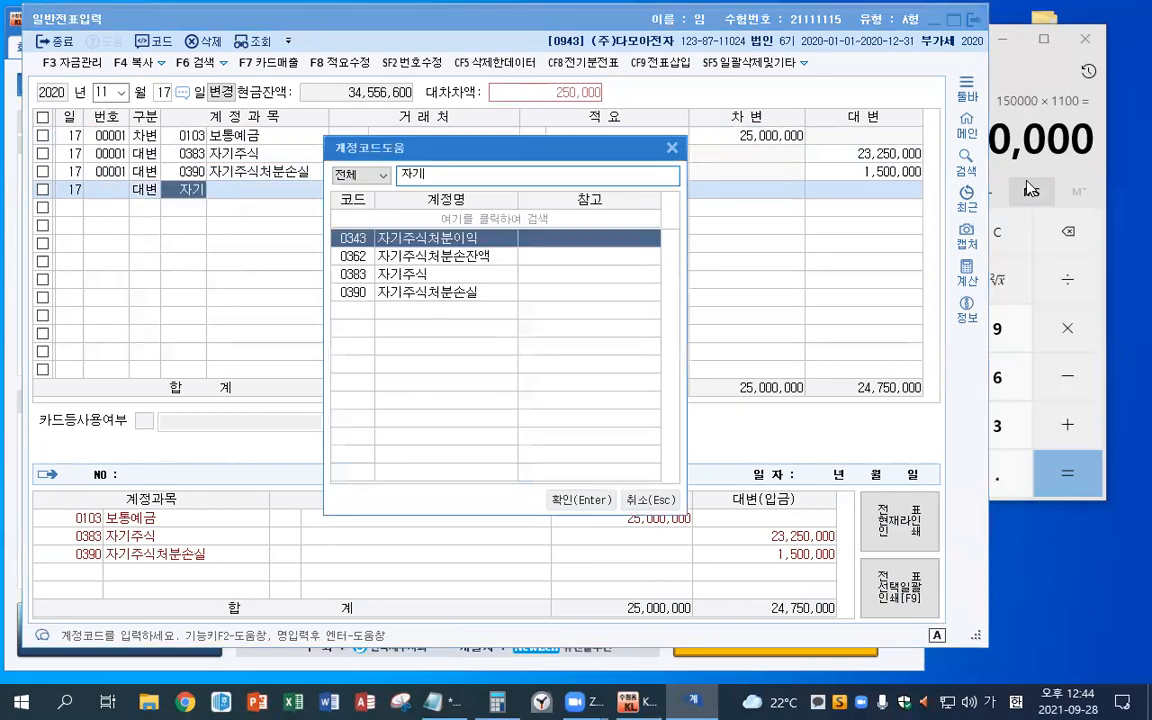
{"action": "key", "text": "Return"}
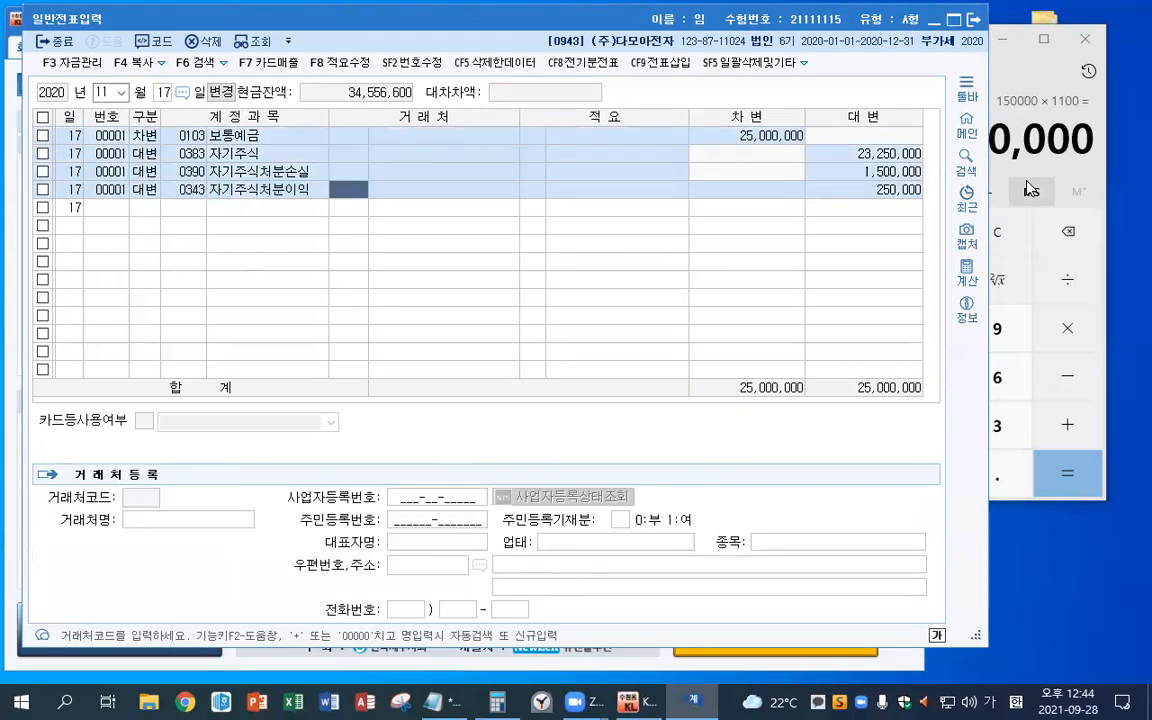
{"action": "key", "text": "Down"}
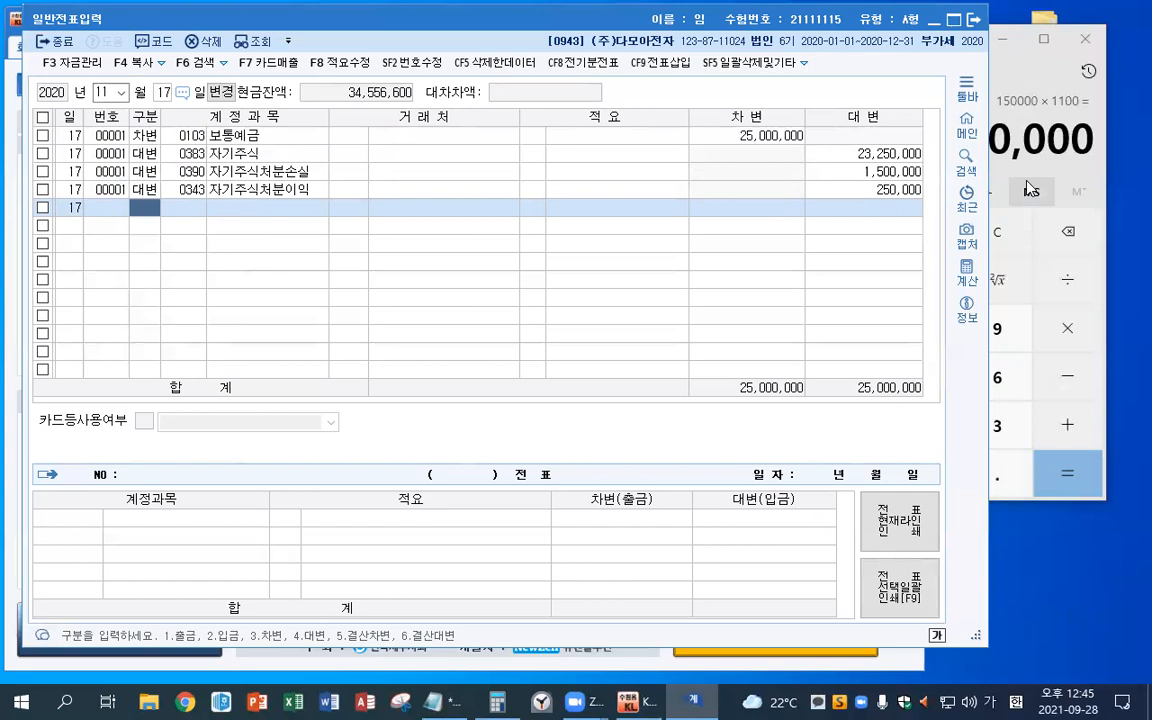
{"action": "key", "text": "Escape"}
{"action": "key", "text": "Escape"}
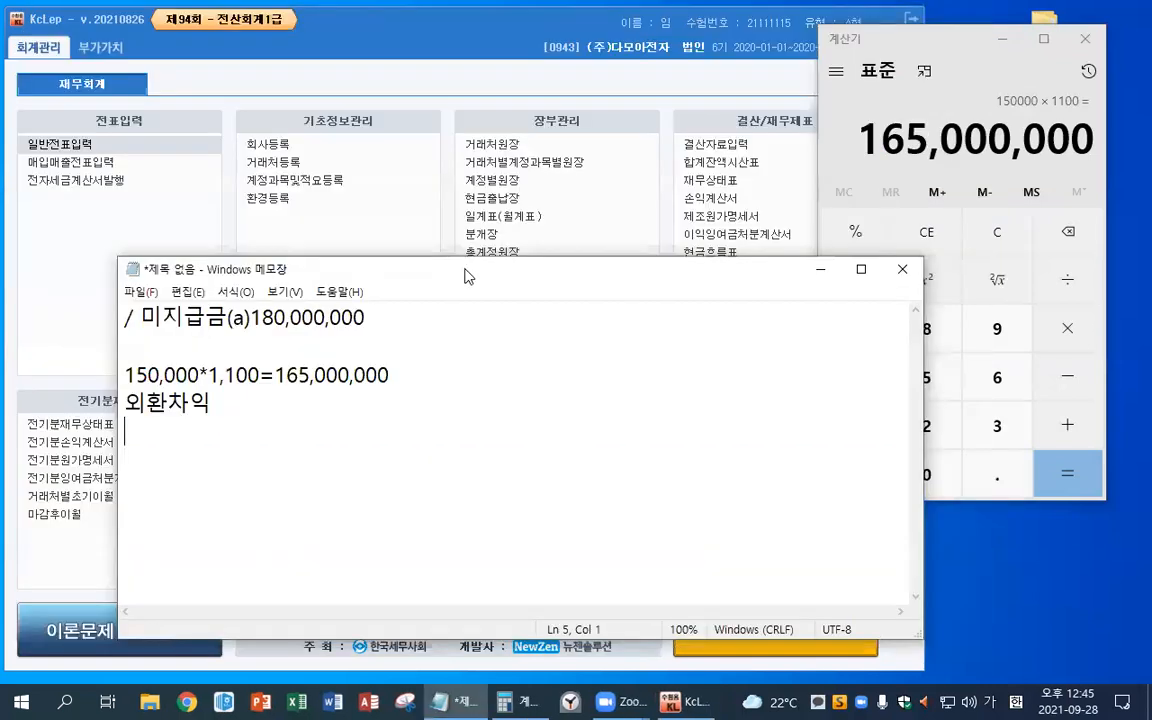
Close the memo note without saving it and close the calculator.
{"action": "left_click", "coordinate": [902, 269]}
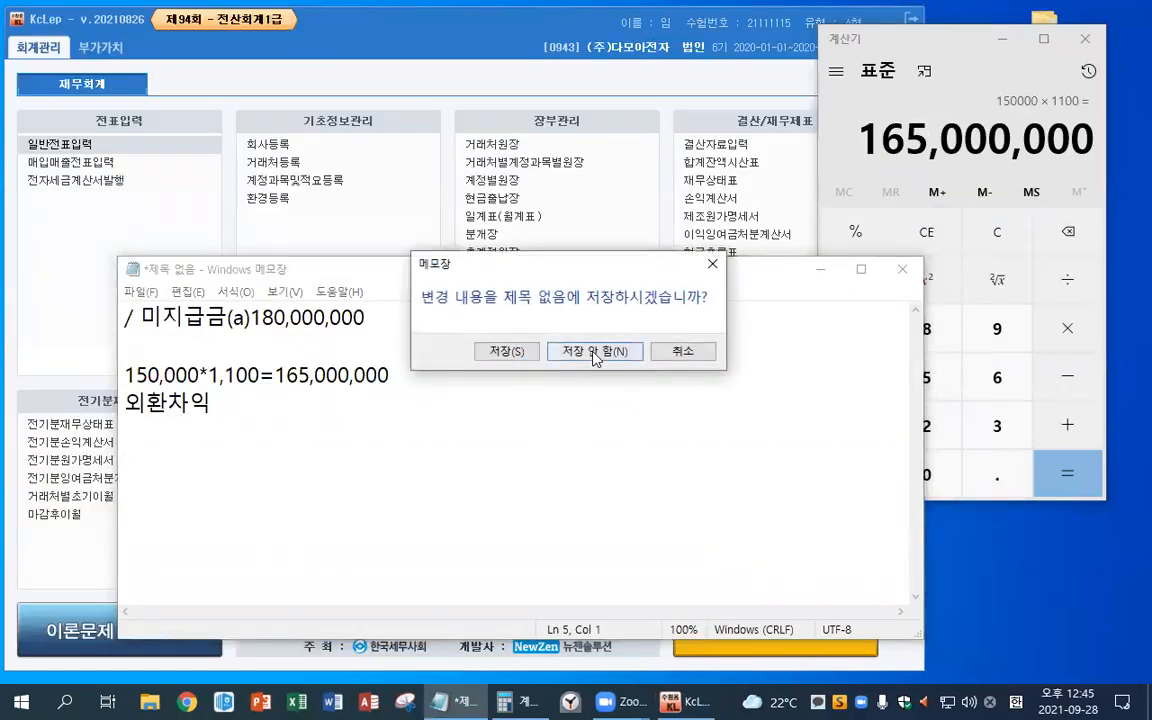
{"action": "left_click", "coordinate": [594, 358]}
{"action": "left_click", "coordinate": [1085, 38]}
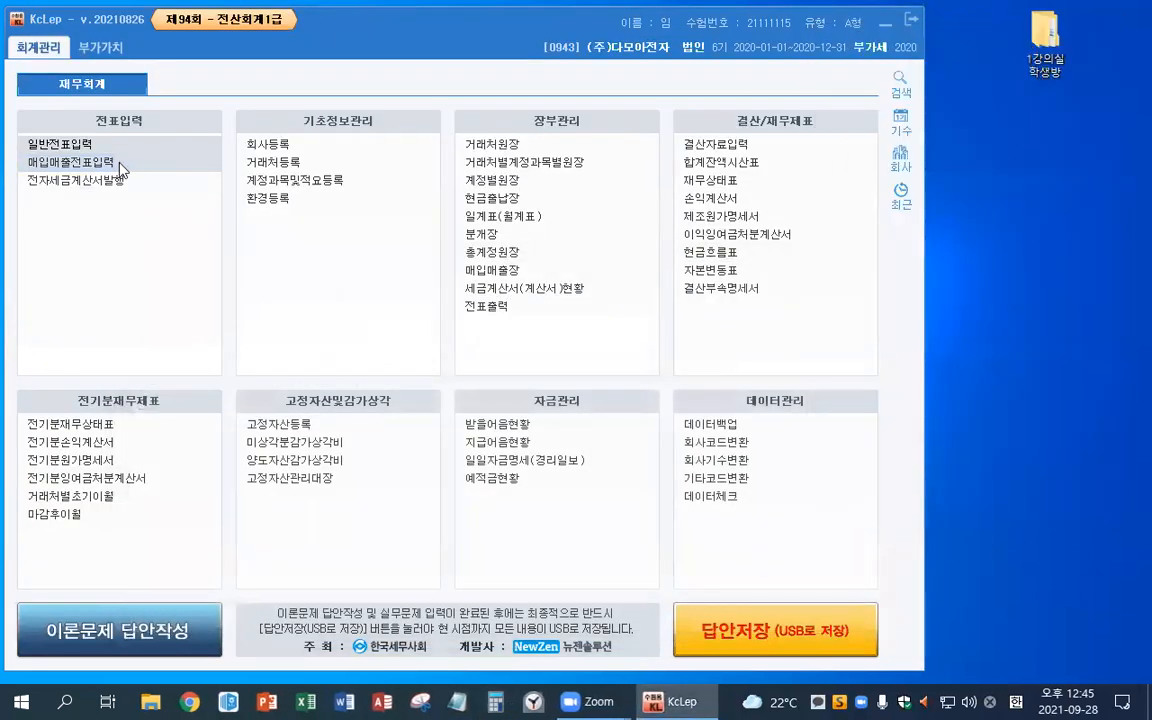
Open 매입매출전표입력 and start an October 11 entry with transaction type 52 영세.
{"action": "left_click", "coordinate": [119, 167]}
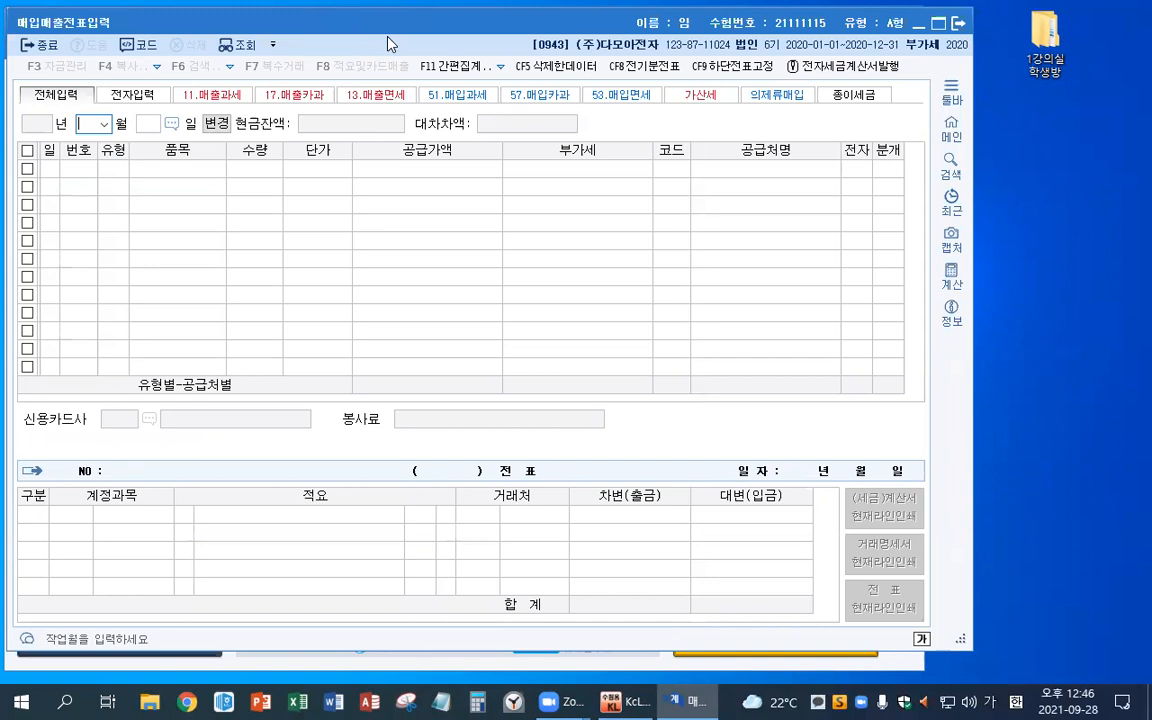
{"action": "type", "text": "10"}
{"action": "key", "text": "Return"}
{"action": "type", "text": "11"}
{"action": "key", "text": "Return"}
{"action": "type", "text": "52"}
{"action": "key", "text": "Return"}
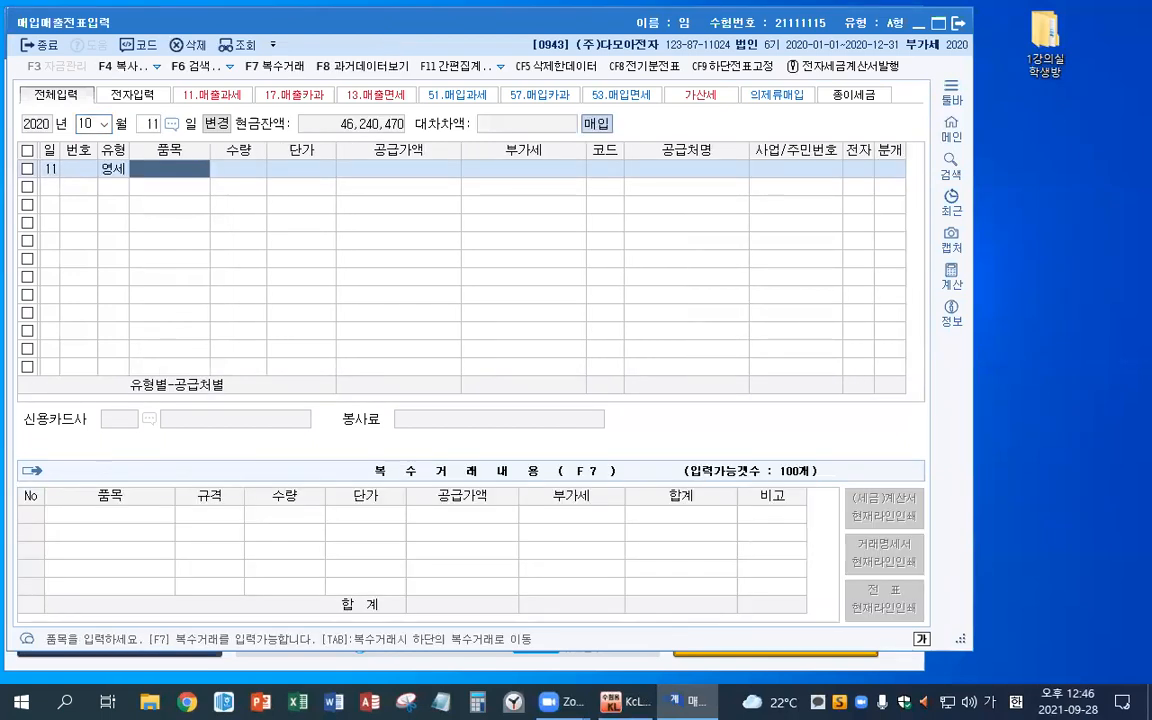
Enter 원재료 as the item and 44,000,000 as the 공급가액 of the October 11 purchase, without quantity or unit price.
{"action": "type", "text": "원재료"}
{"action": "key", "text": "Return"}
{"action": "key", "text": "Return"}
{"action": "key", "text": "Return"}
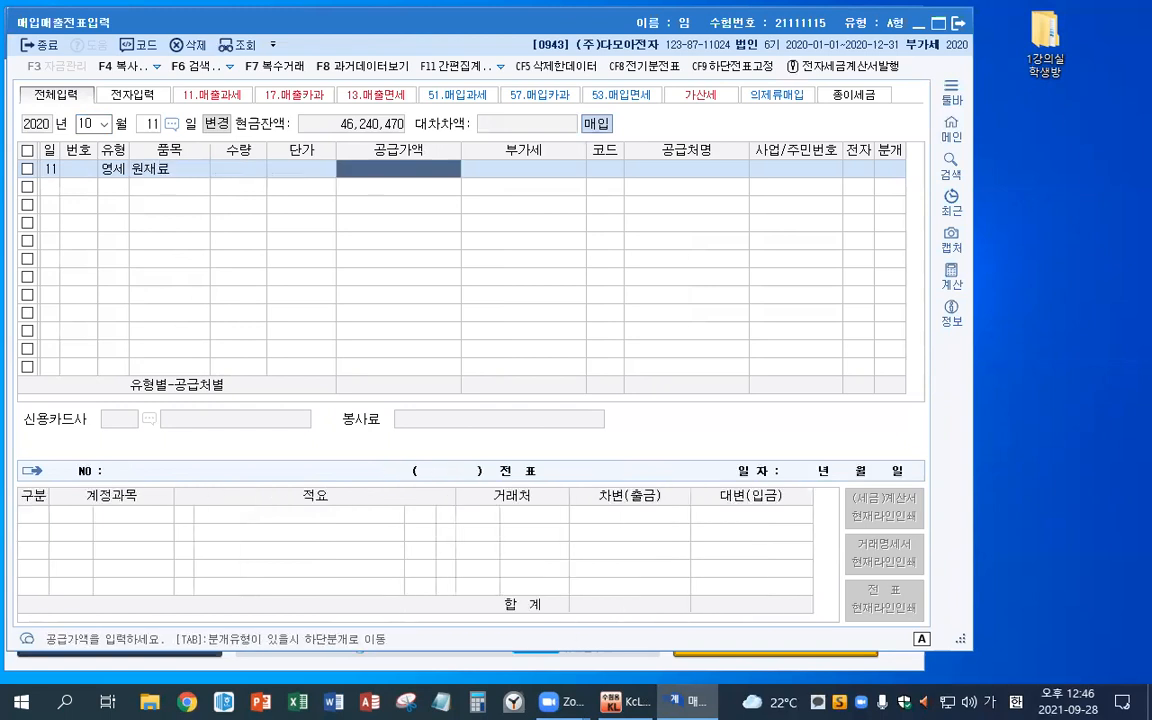
{"action": "type", "text": "44000000"}
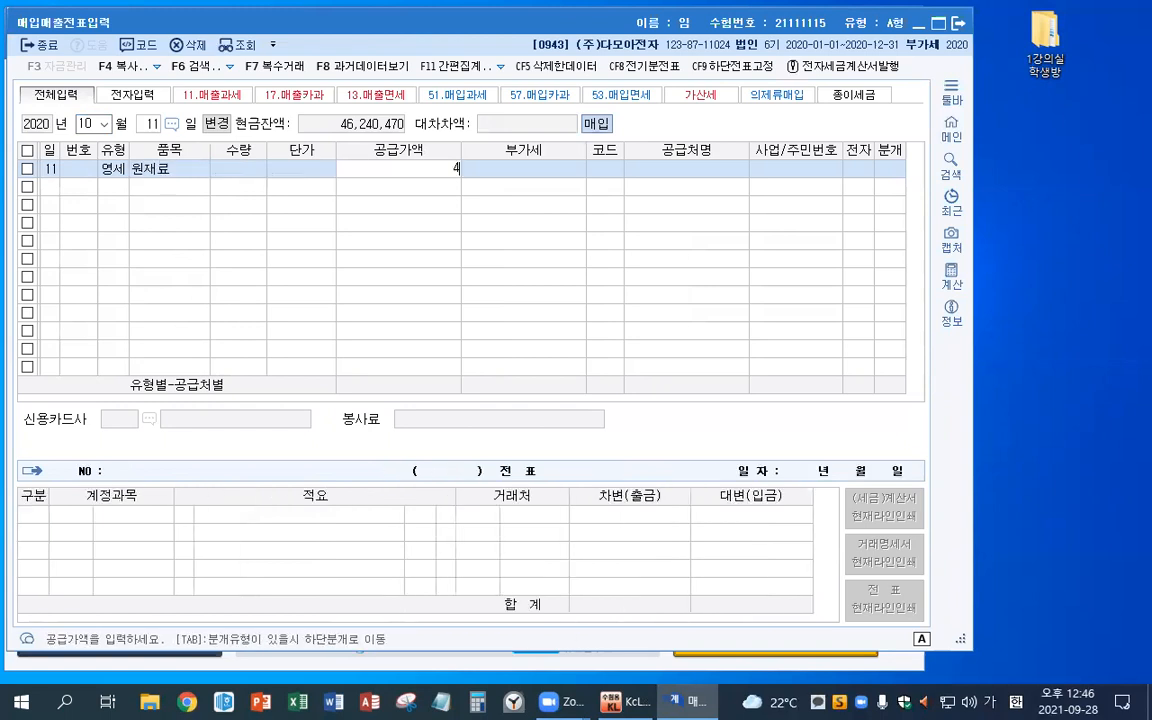
{"action": "key", "text": "Return"}
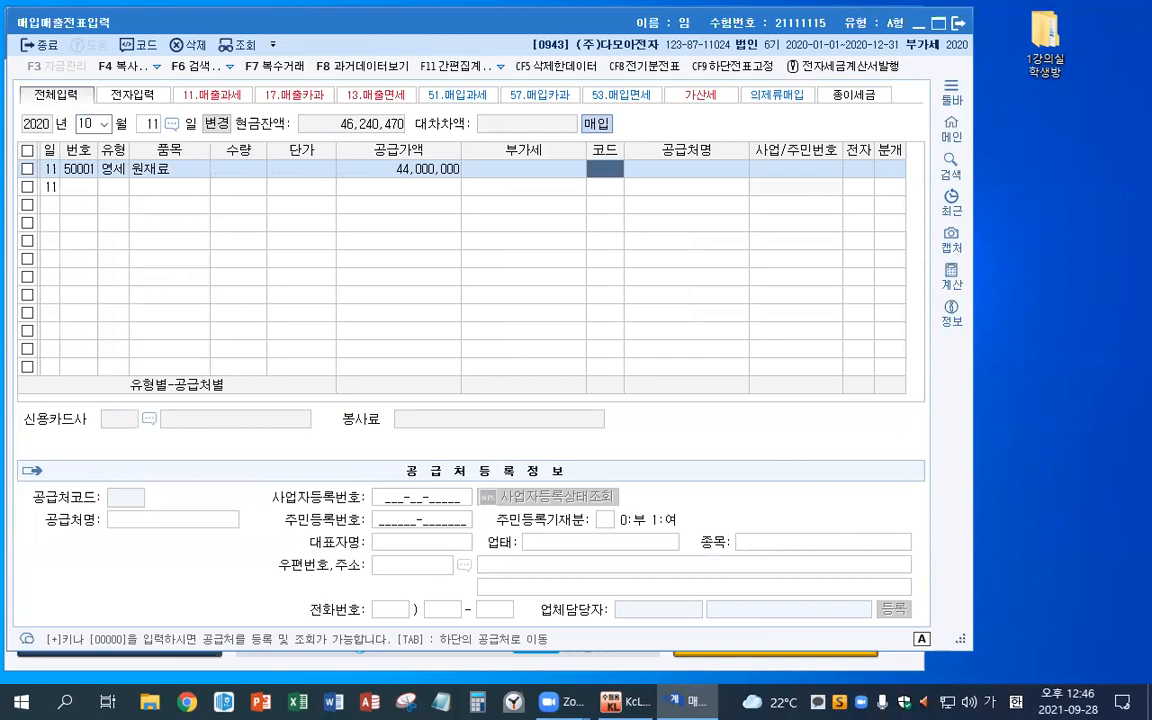
Set the supplier to 00110 (주)평산기업, 전자 to 여 and 분개 to 혼합 for the October 11 purchase.
{"action": "key", "text": "Hangul"}
{"action": "type", "text": "평산"}
{"action": "key", "text": "Return"}
{"action": "key", "text": "Return"}
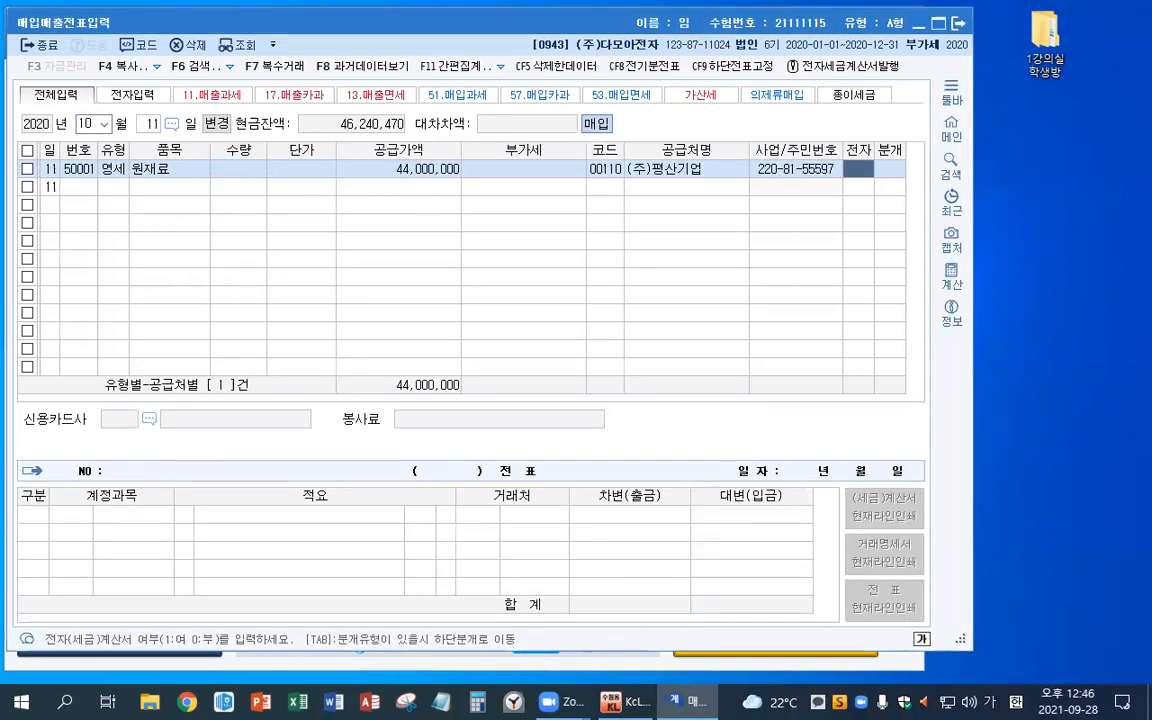
{"action": "type", "text": "153"}
{"action": "key", "text": "Return"}
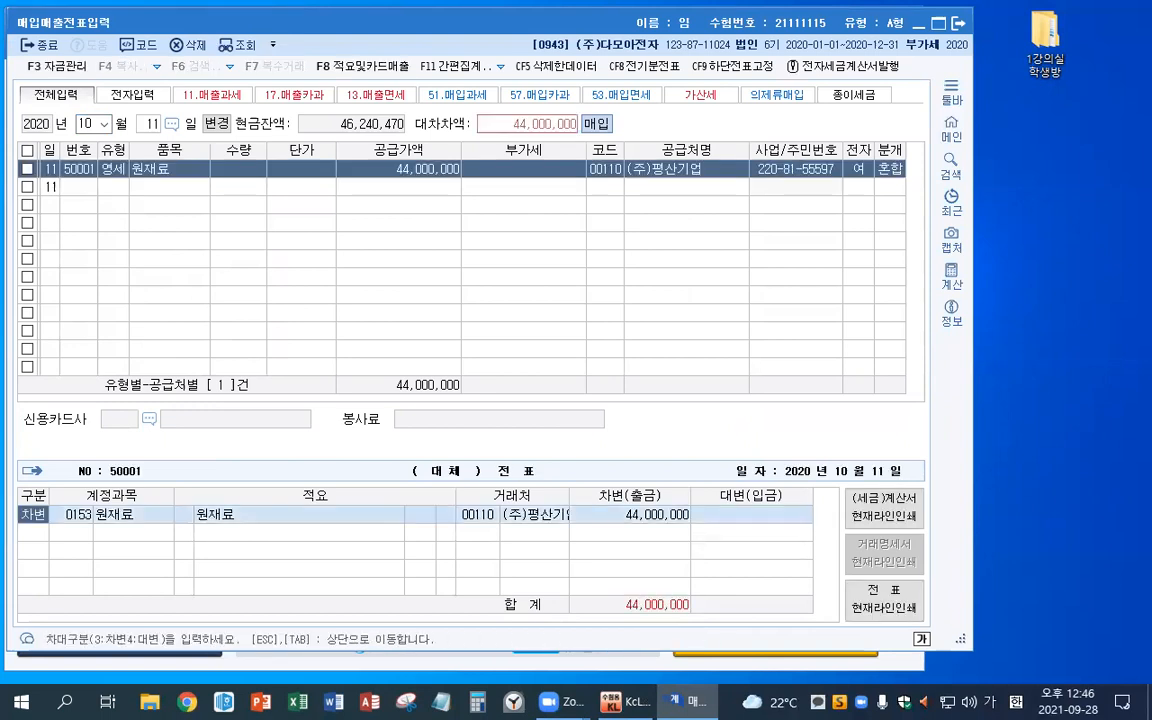
Add a credit line of 44,000,000 to account 0252 지급어음 in the October 11 voucher.
{"action": "key", "text": "Down"}
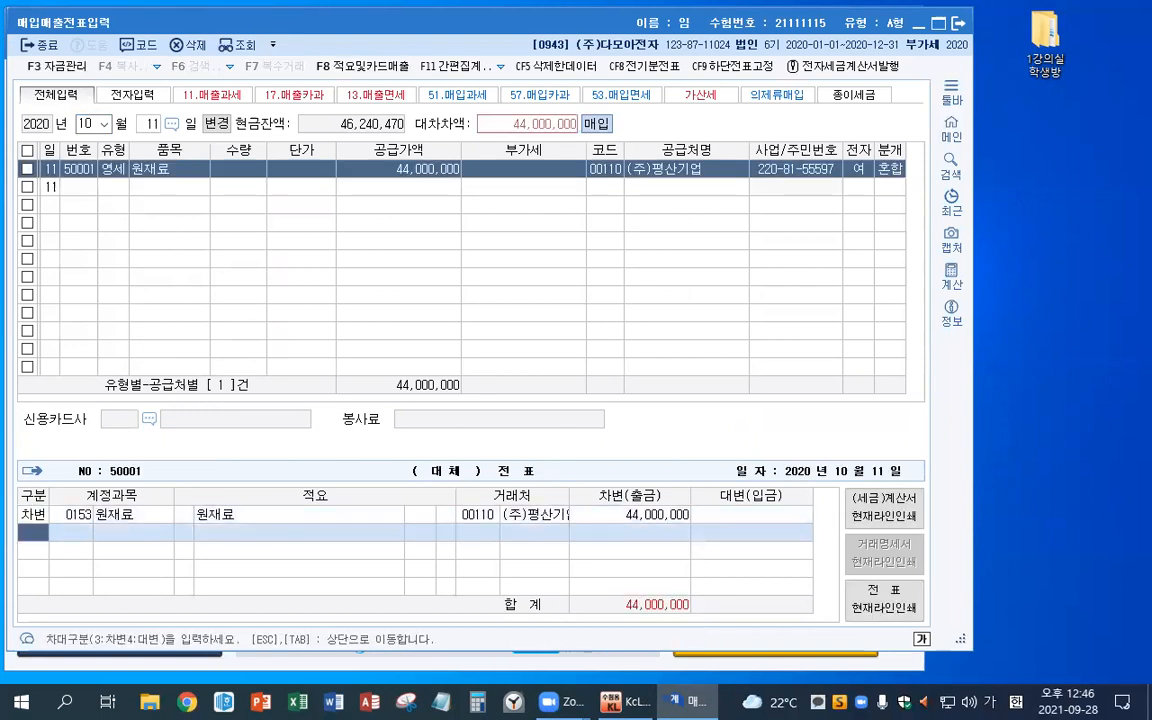
{"action": "type", "text": "4"}
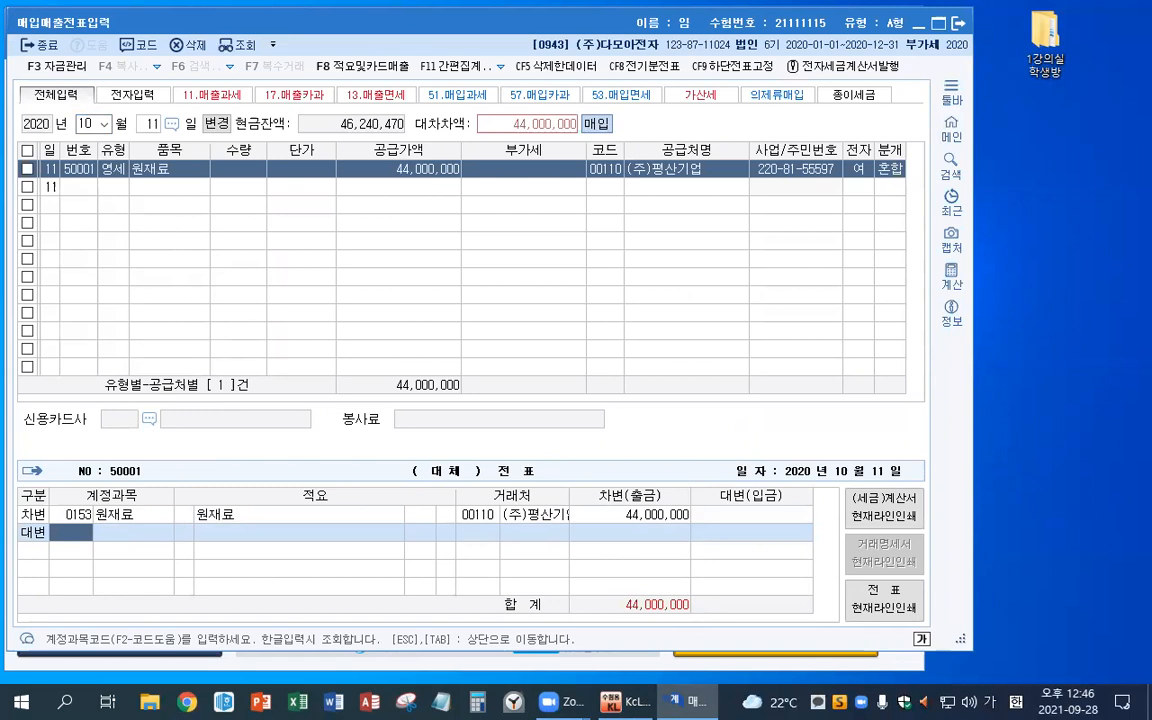
{"action": "type", "text": "지급"}
{"action": "key", "text": "Return"}
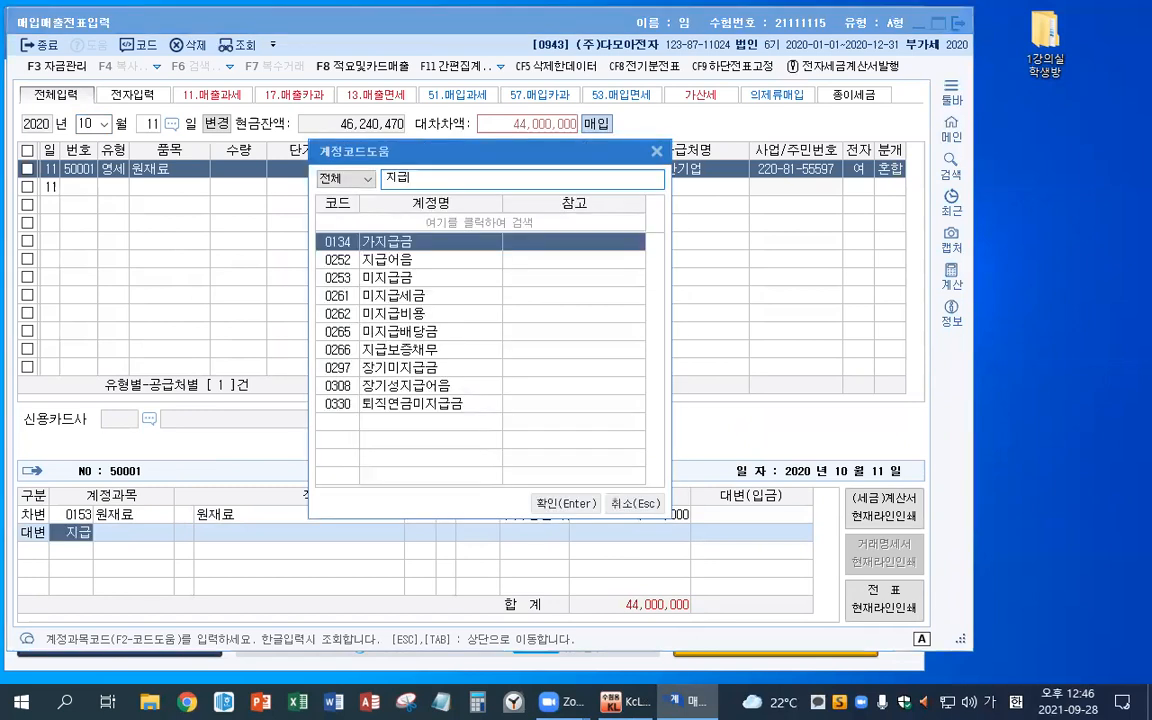
{"action": "key", "text": "Down"}
{"action": "key", "text": "Return"}
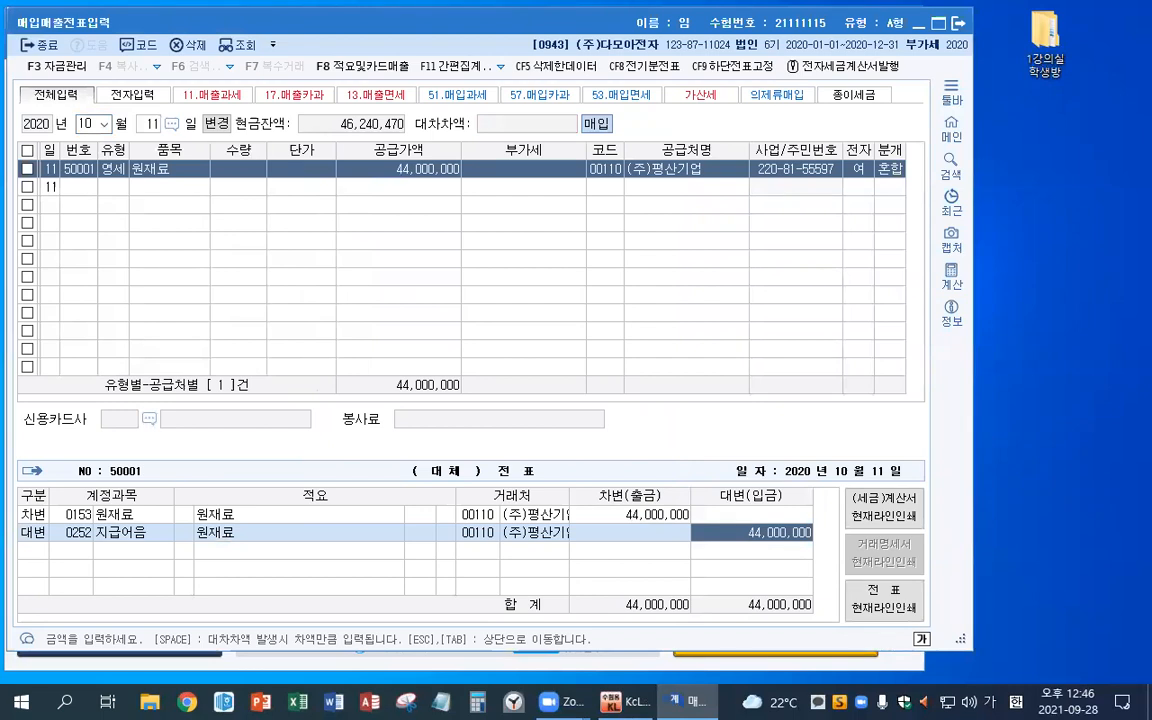
{"action": "key", "text": "Return"}
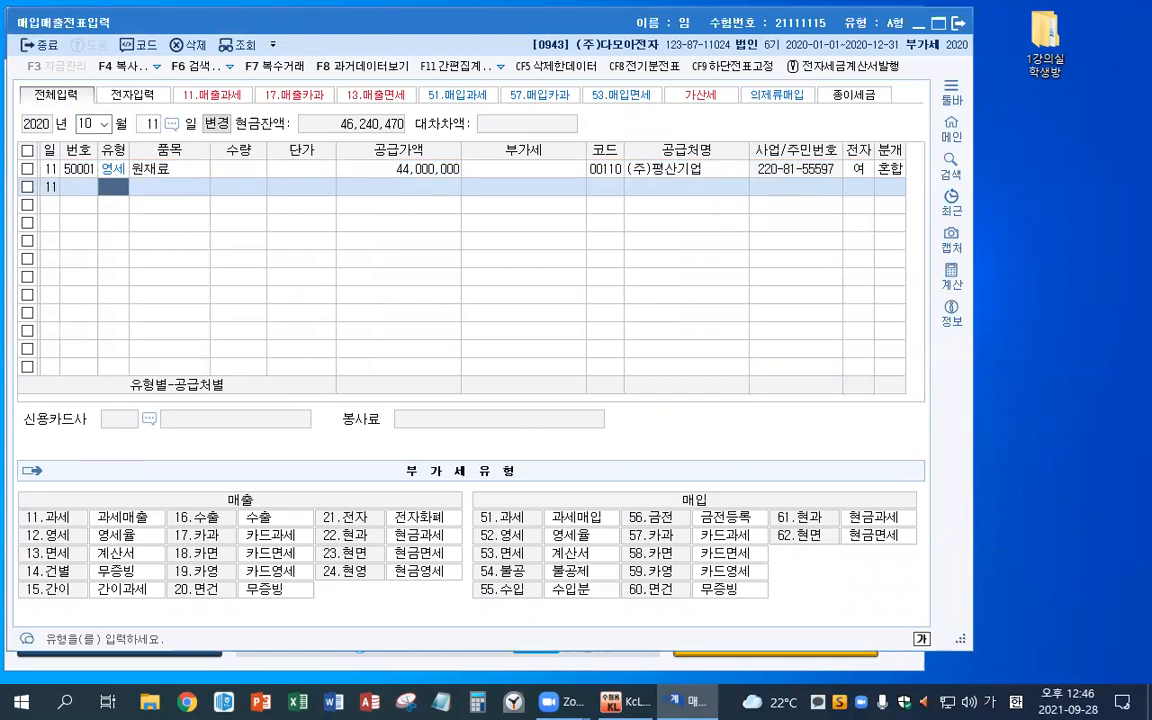
Start an October 19 entry with transaction type 57 카과.
{"action": "key", "text": "Escape"}
{"action": "type", "text": "19"}
{"action": "key", "text": "Return"}
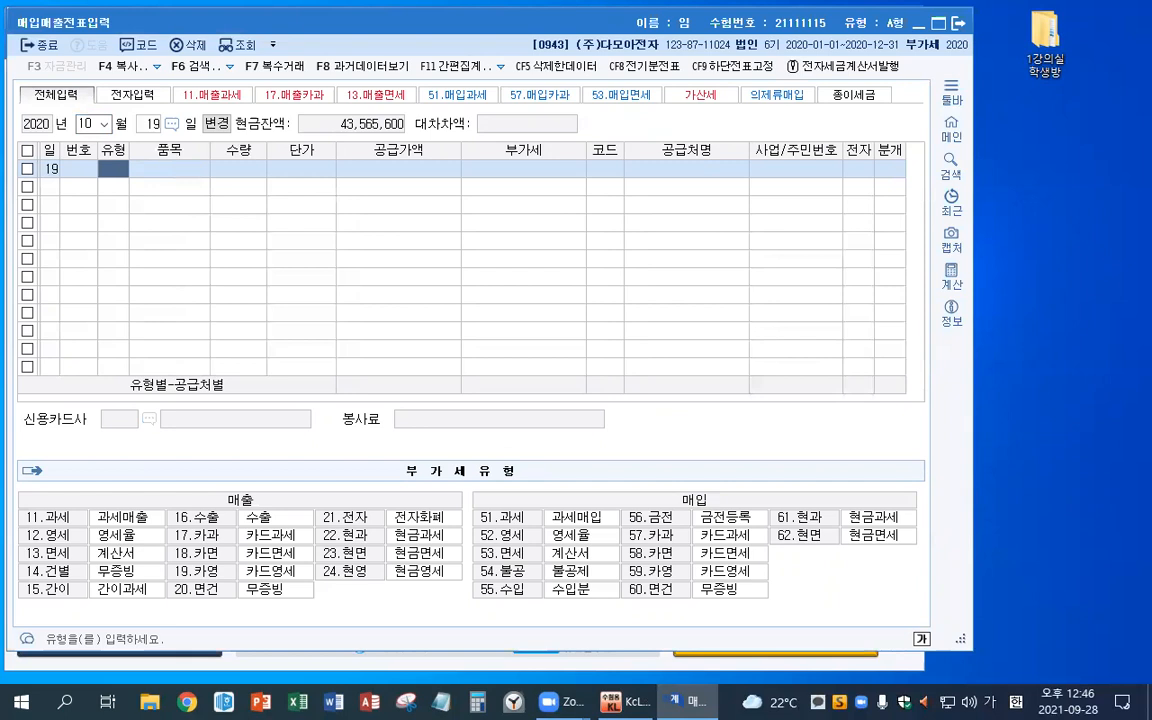
{"action": "type", "text": "57"}
{"action": "key", "text": "Return"}
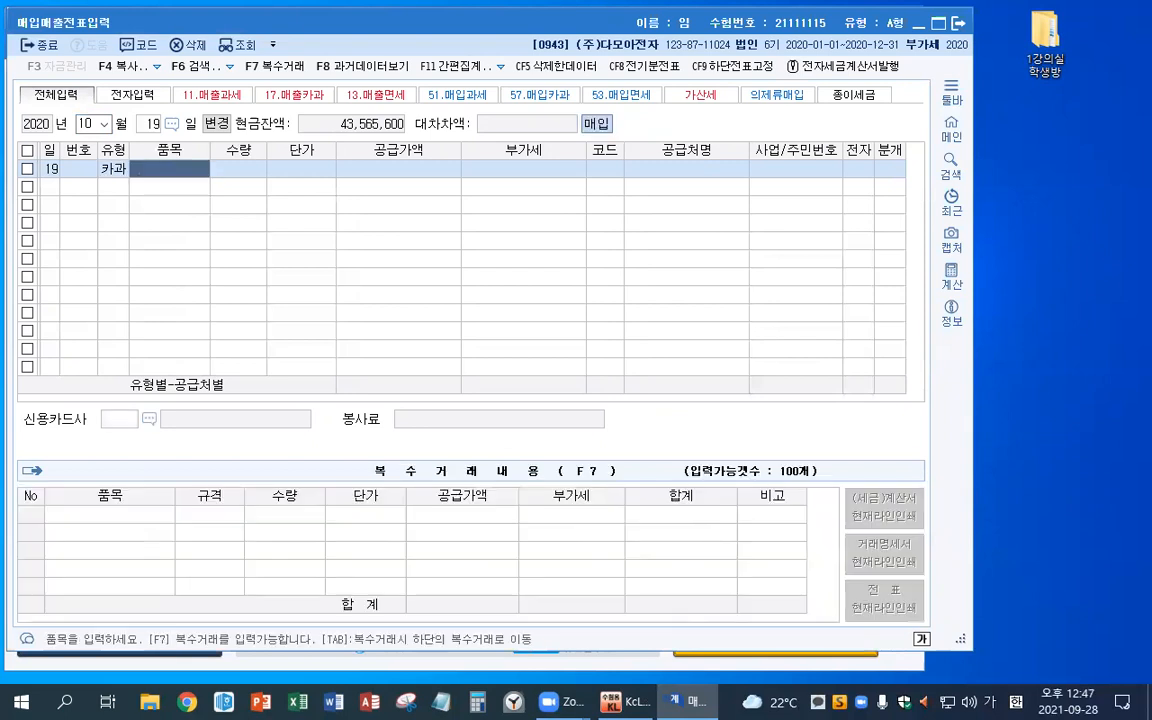
Enter 수선비 as the item and the VAT-inclusive amount 165,000 for the October 19 purchase, without quantity or unit price.
{"action": "type", "text": "수선비"}
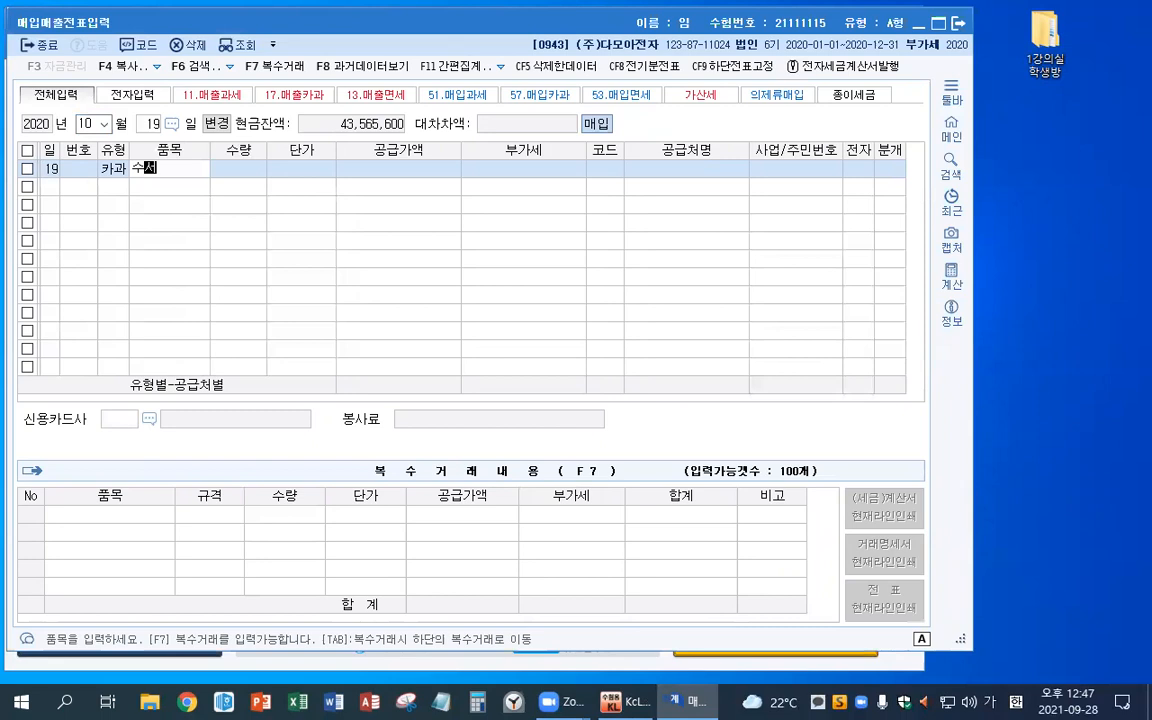
{"action": "key", "text": "Return"}
{"action": "key", "text": "Return"}
{"action": "key", "text": "Return"}
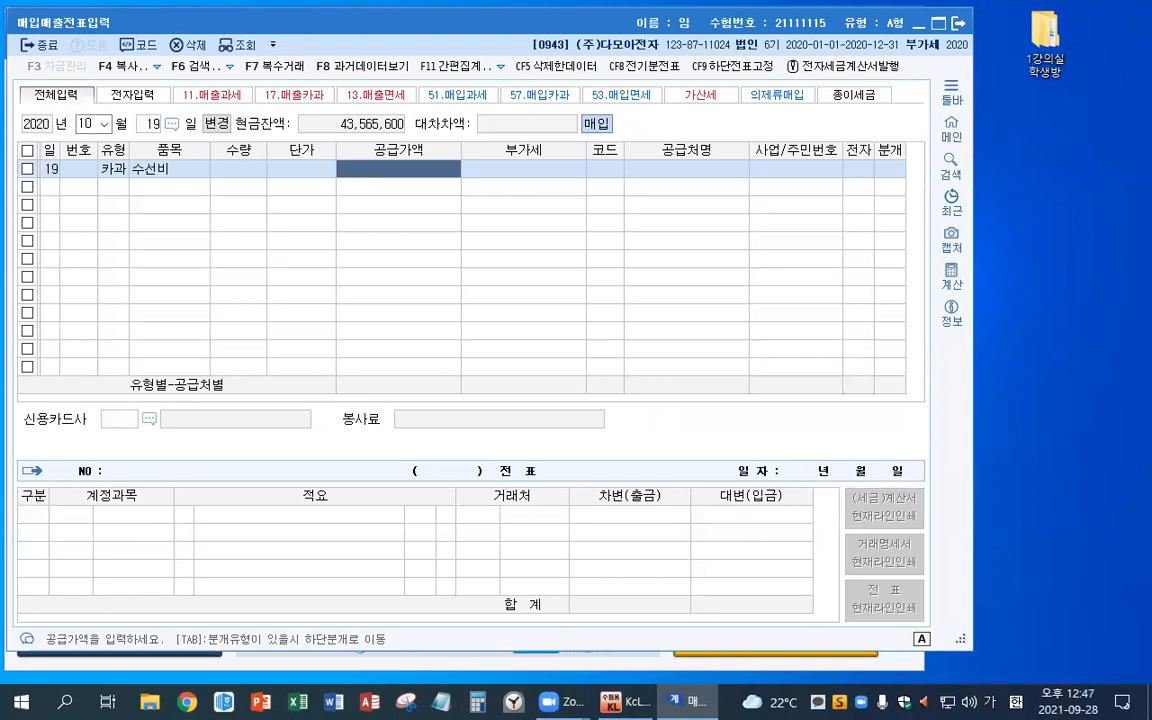
{"action": "type", "text": "150000"}
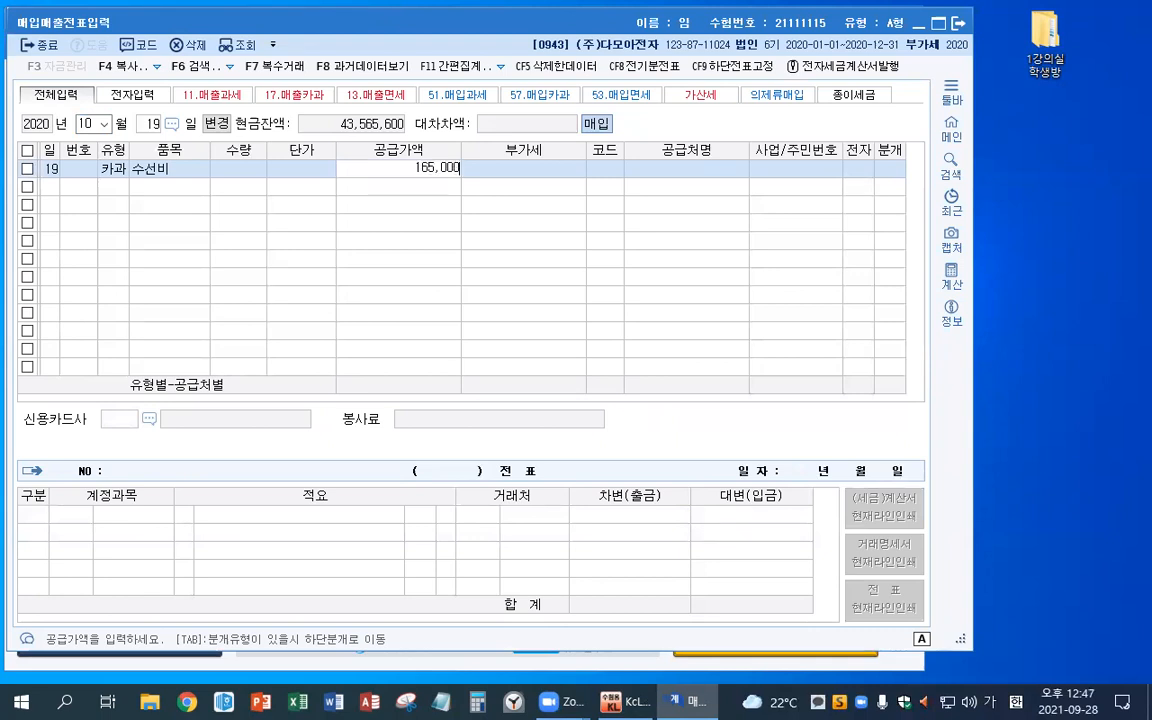
{"action": "key", "text": "Return"}
{"action": "key", "text": "Return"}
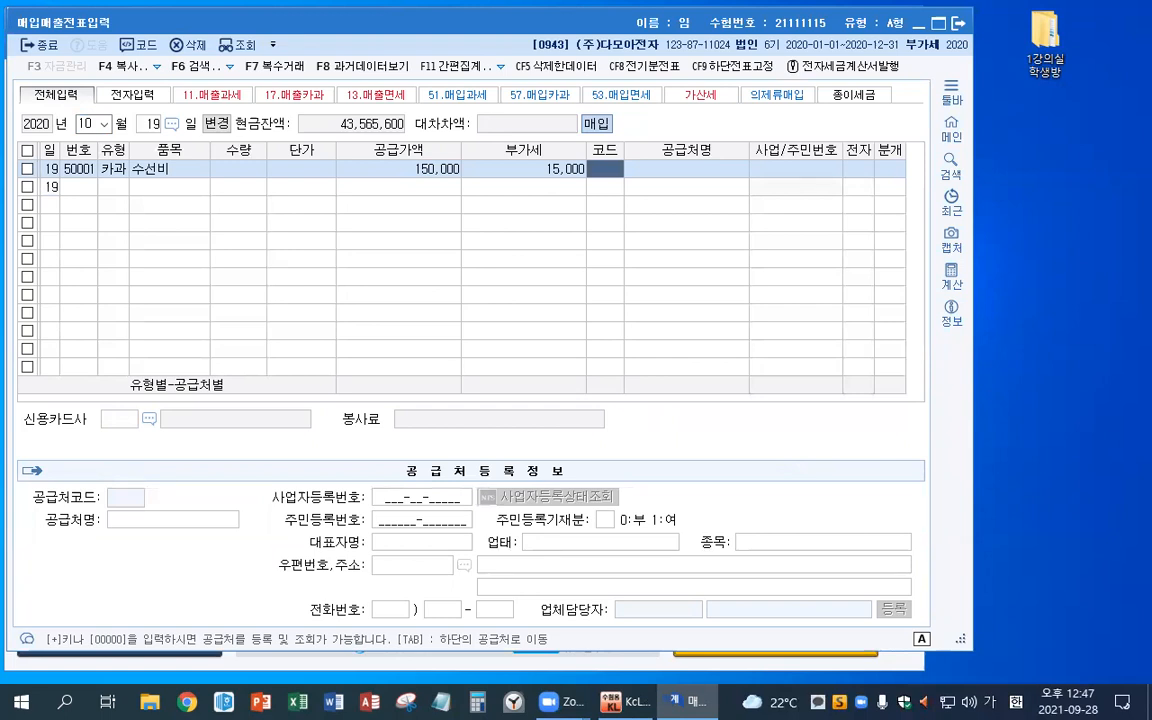
Set the October 19 supplier to 00114 (주)진진 and the 신용카드사 to 99603 신한카드.
{"action": "type", "text": "진진"}
{"action": "key", "text": "Return"}
{"action": "key", "text": "Return"}
{"action": "key", "text": "Return"}
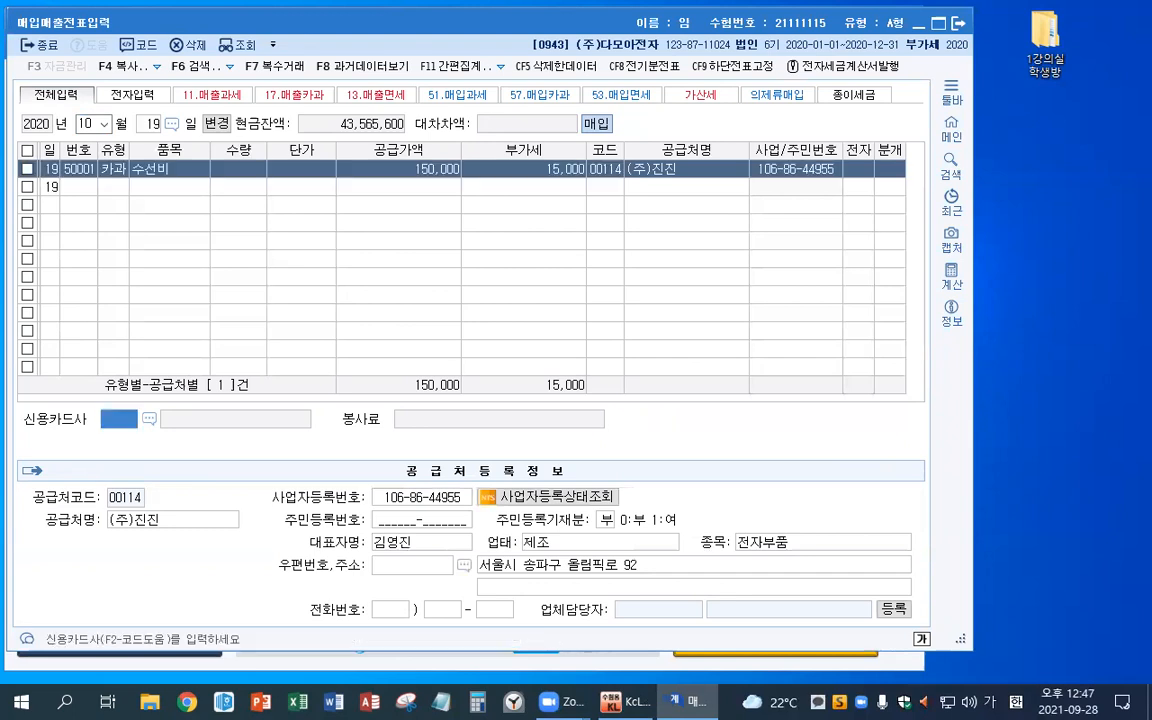
{"action": "key", "text": "F2"}
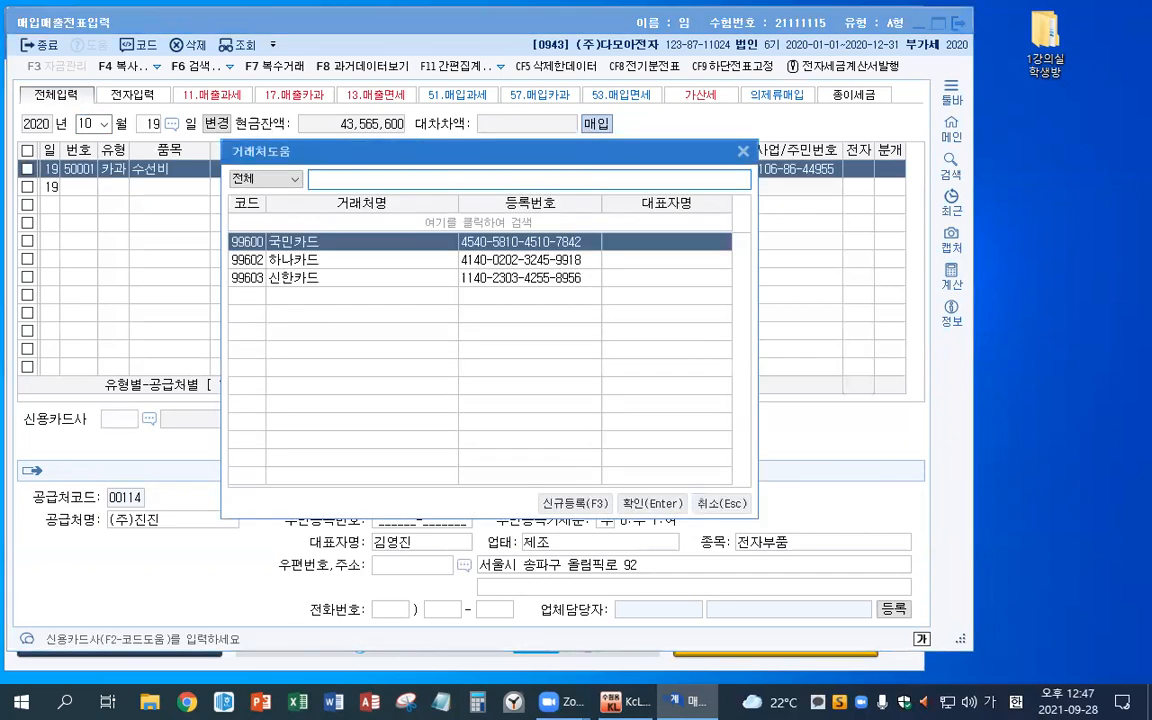
{"action": "key", "text": "Down"}
{"action": "key", "text": "Down"}
{"action": "key", "text": "Return"}
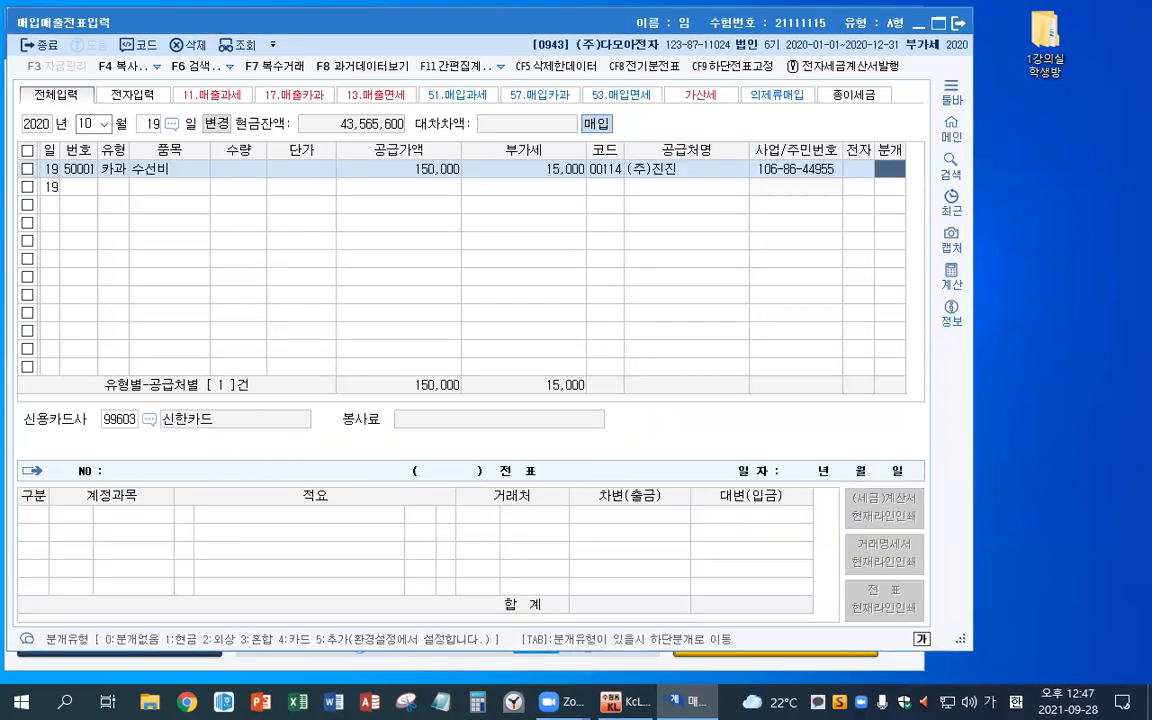
Set 분개 to 카드 and change the 원재료 debit line to account 0520 수선비 (제조원가) for October 19.
{"action": "key", "text": "4"}
{"action": "key", "text": "Return"}
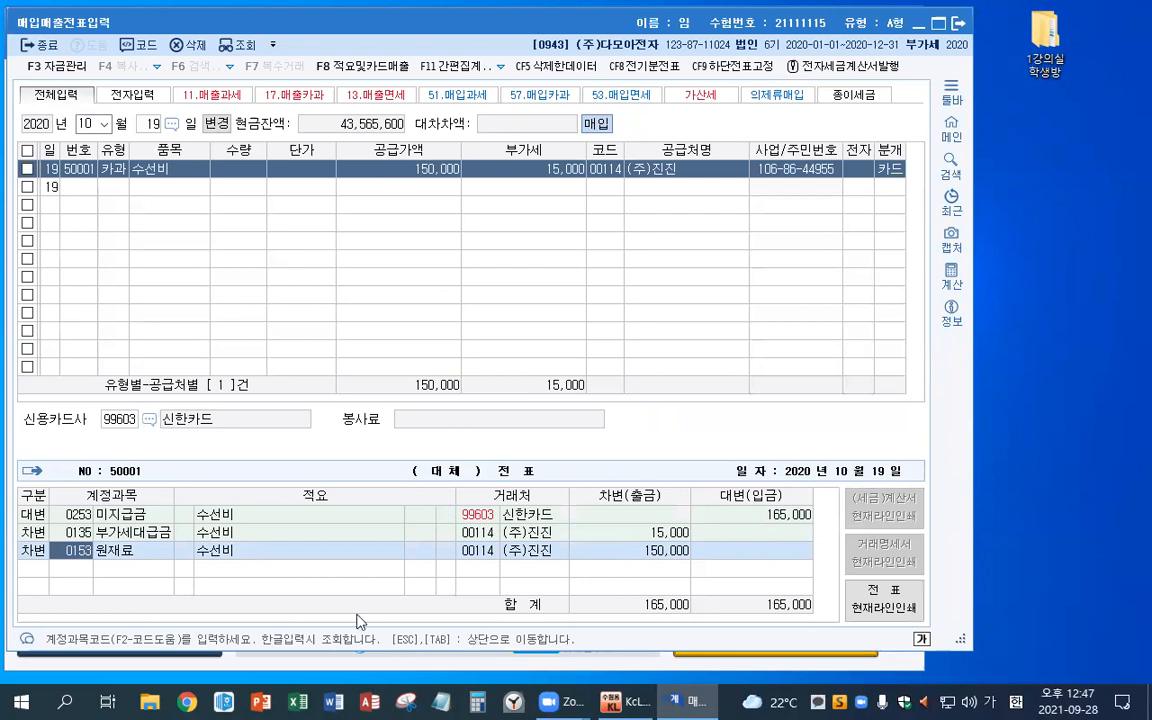
{"action": "type", "text": "수선"}
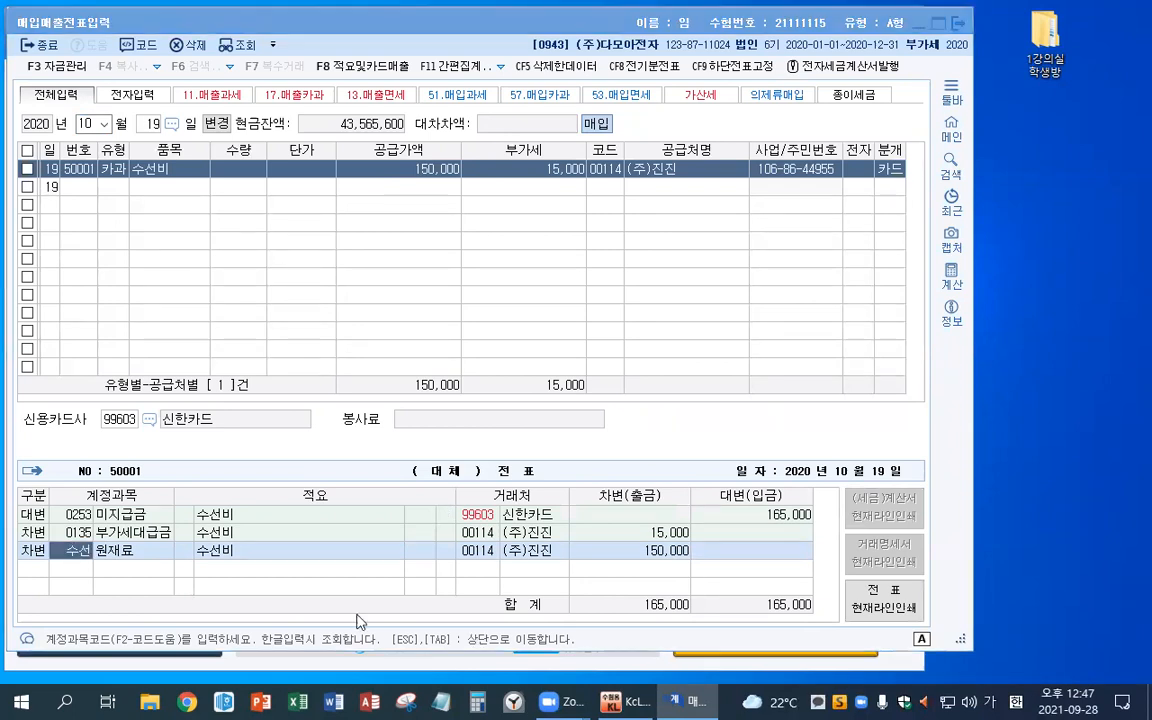
{"action": "key", "text": "Return"}
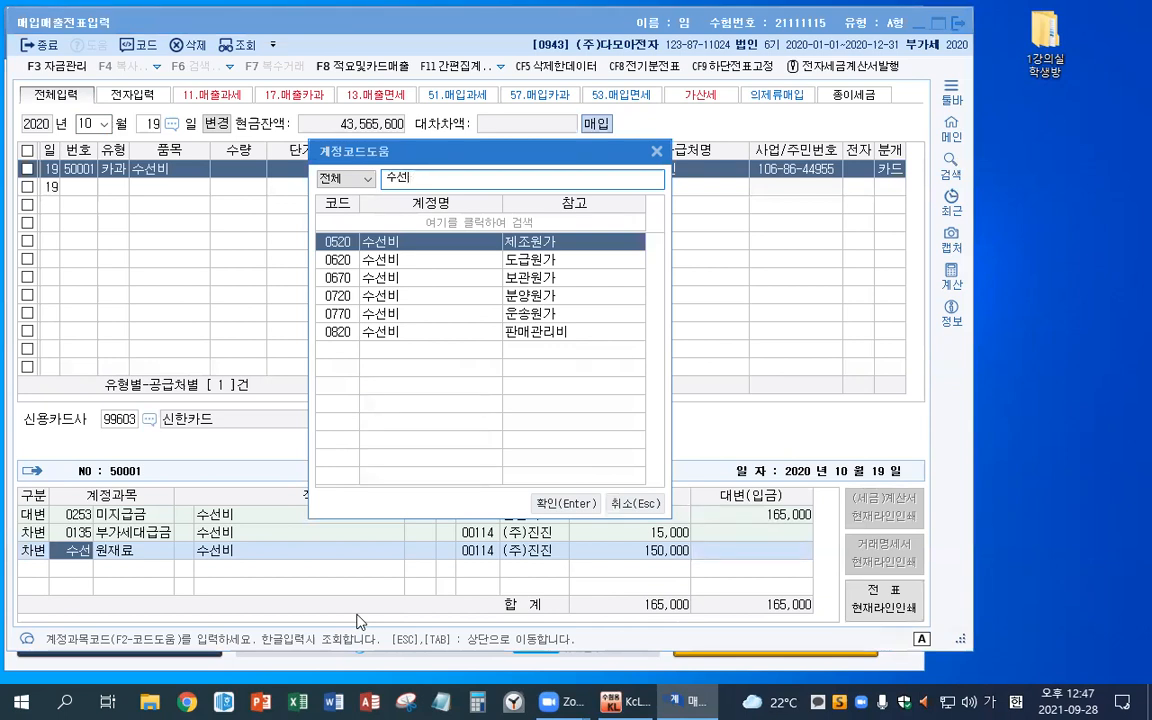
{"action": "key", "text": "Return"}
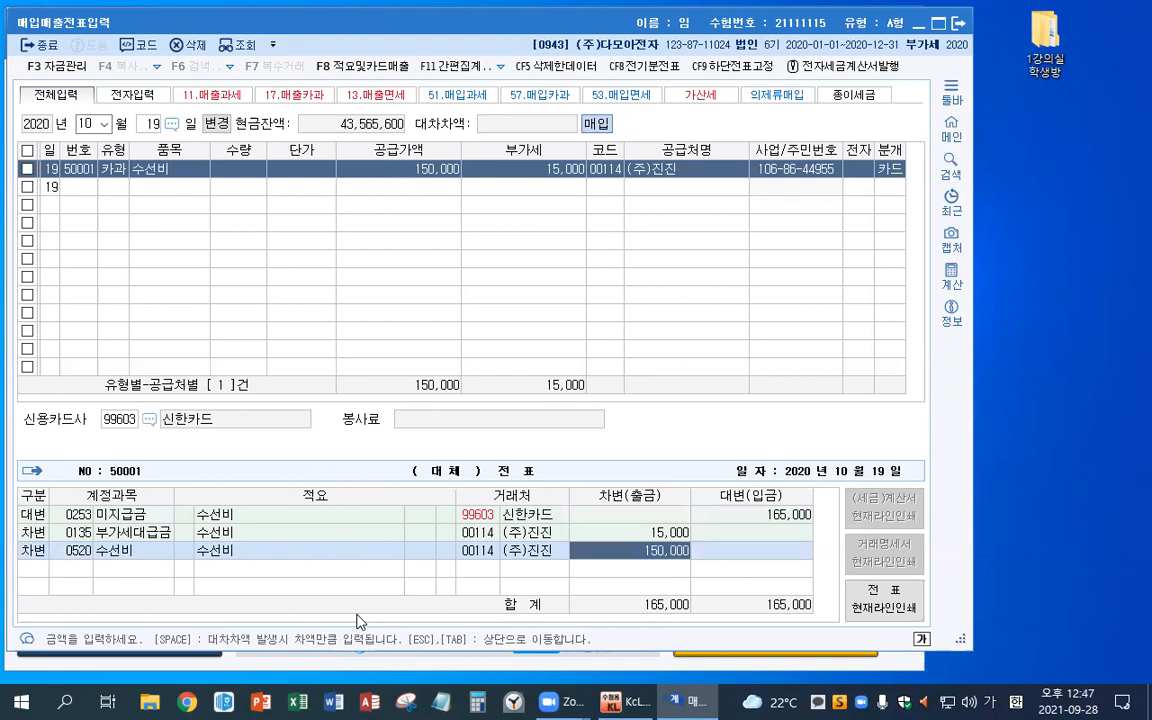
{"action": "key", "text": "Return"}
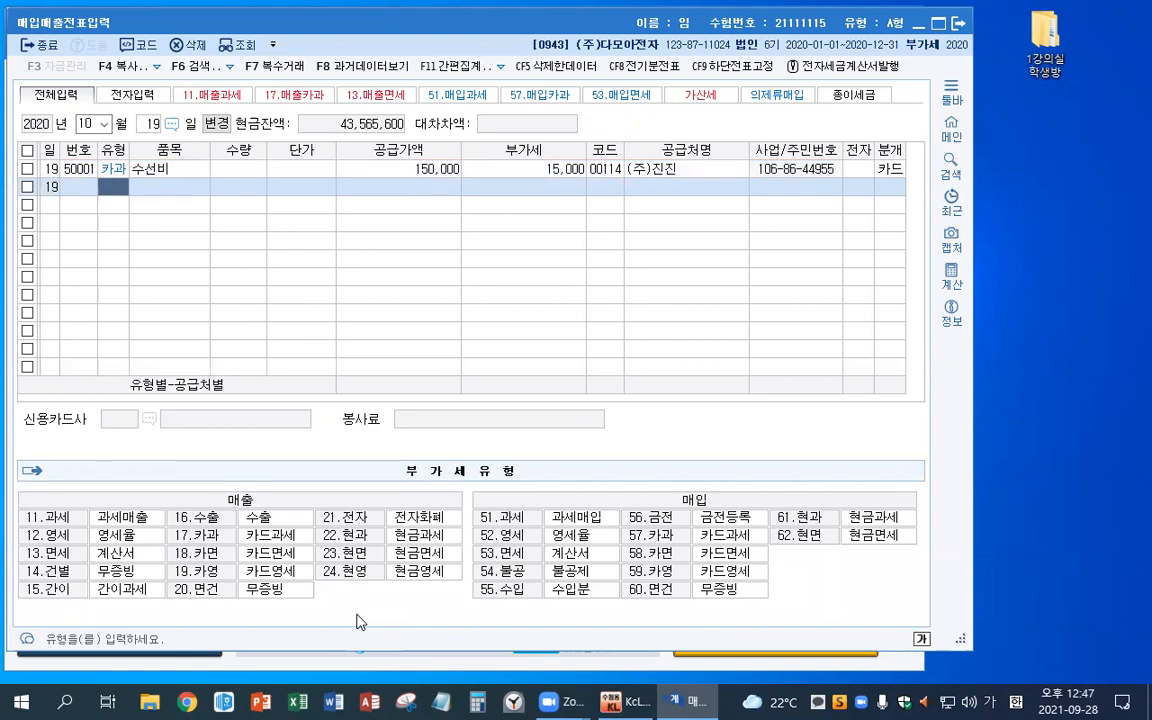
Start an October 30 entry with transaction type 51 과세.
{"action": "key", "text": "Escape"}
{"action": "type", "text": "30"}
{"action": "key", "text": "Return"}
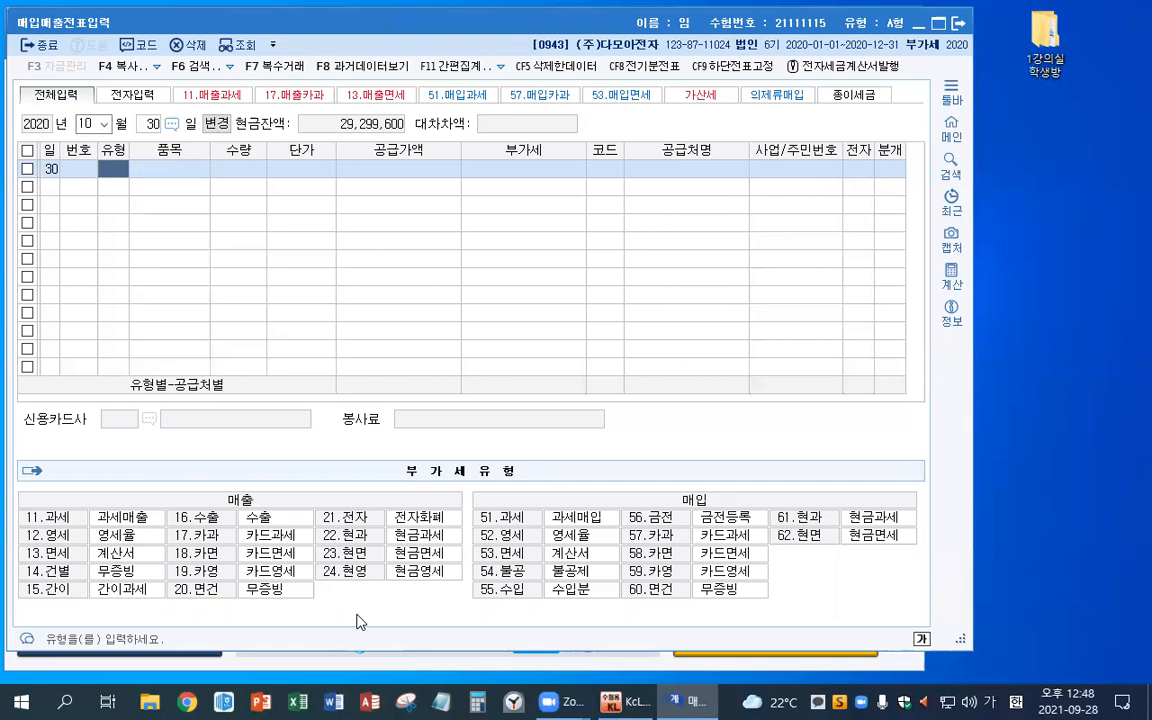
{"action": "type", "text": "51"}
{"action": "key", "text": "Return"}
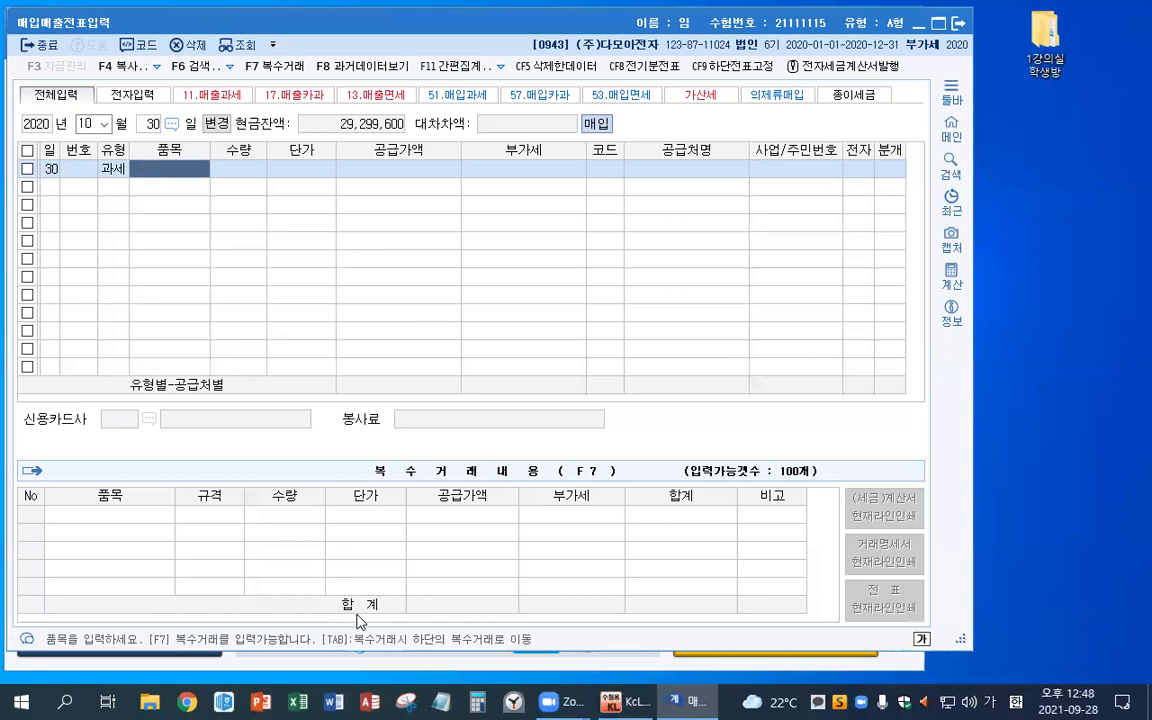
Enter 원재료 as the item and -7,000,000 as the 공급가액 of the October 30 entry, accepting the calculated 부가세.
{"action": "type", "text": "원재료"}
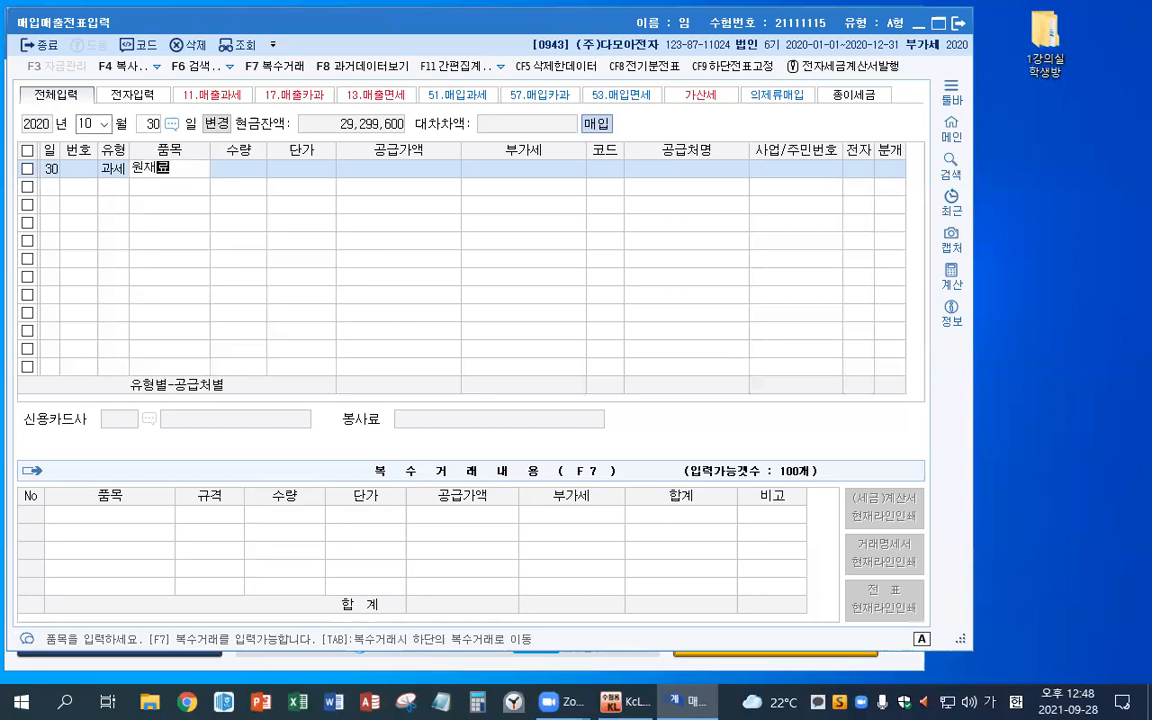
{"action": "key", "text": "Return"}
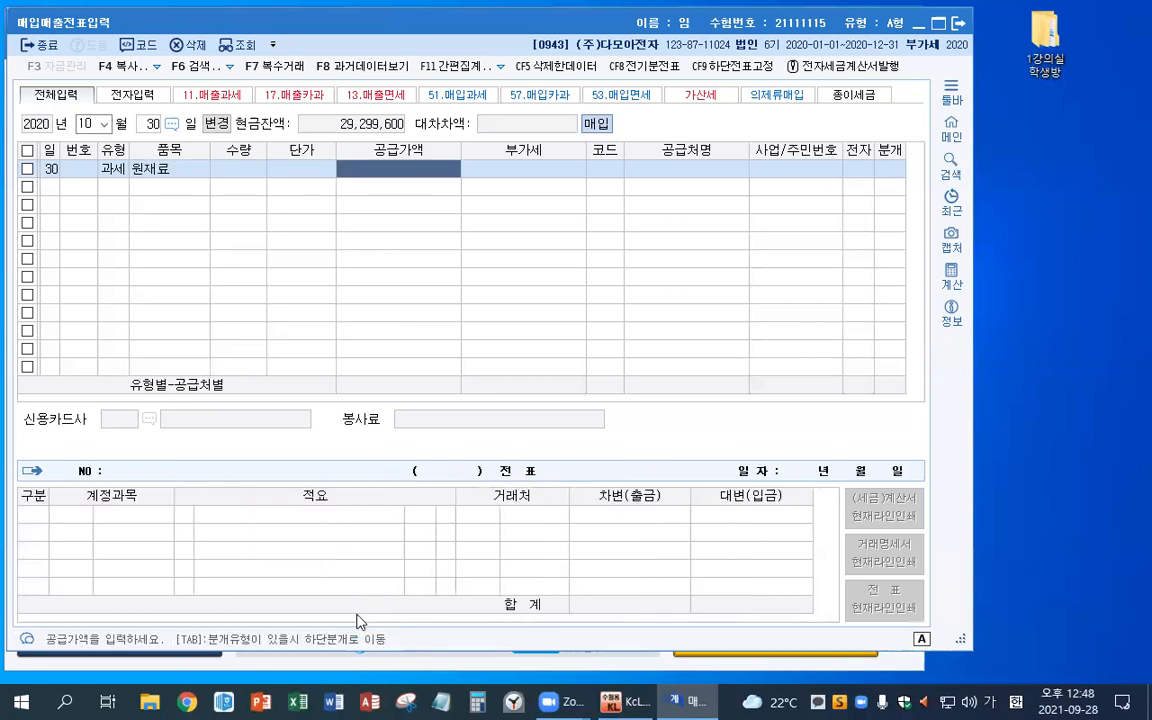
{"action": "type", "text": "-7000000"}
{"action": "key", "text": "Return"}
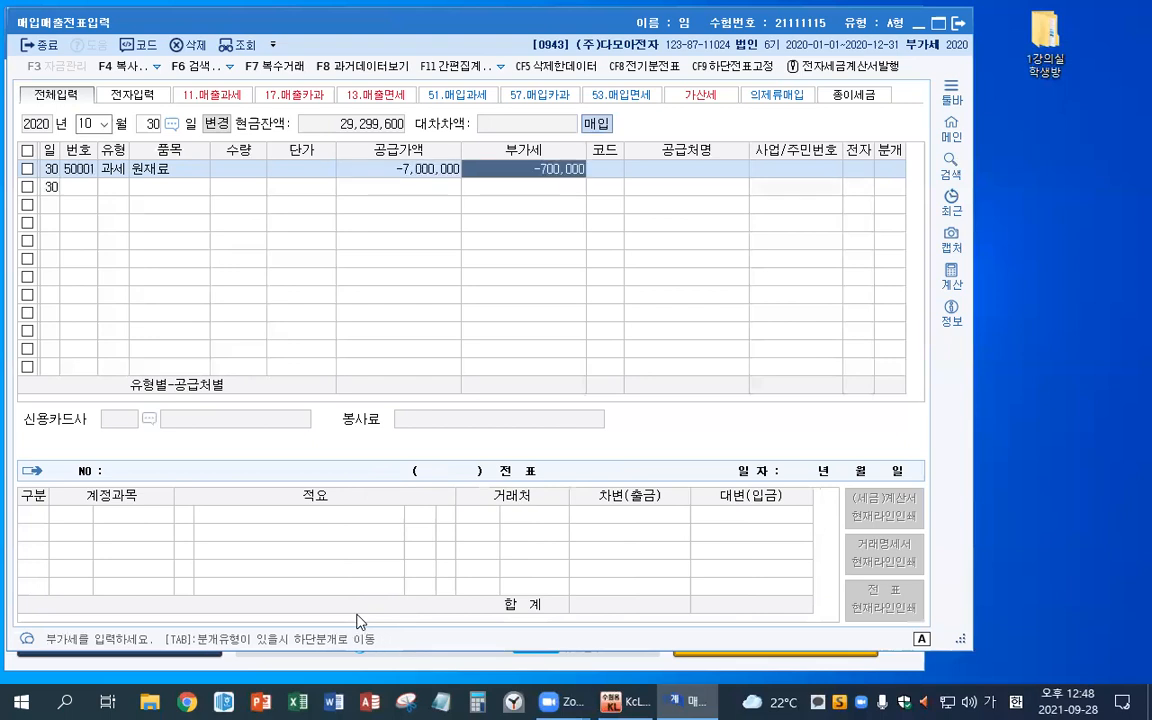
{"action": "key", "text": "Return"}
Set the October 30 supplier to 00153 (주)세무, 전자 to 여 and 분개 to 혼합.
{"action": "type", "text": "세무"}
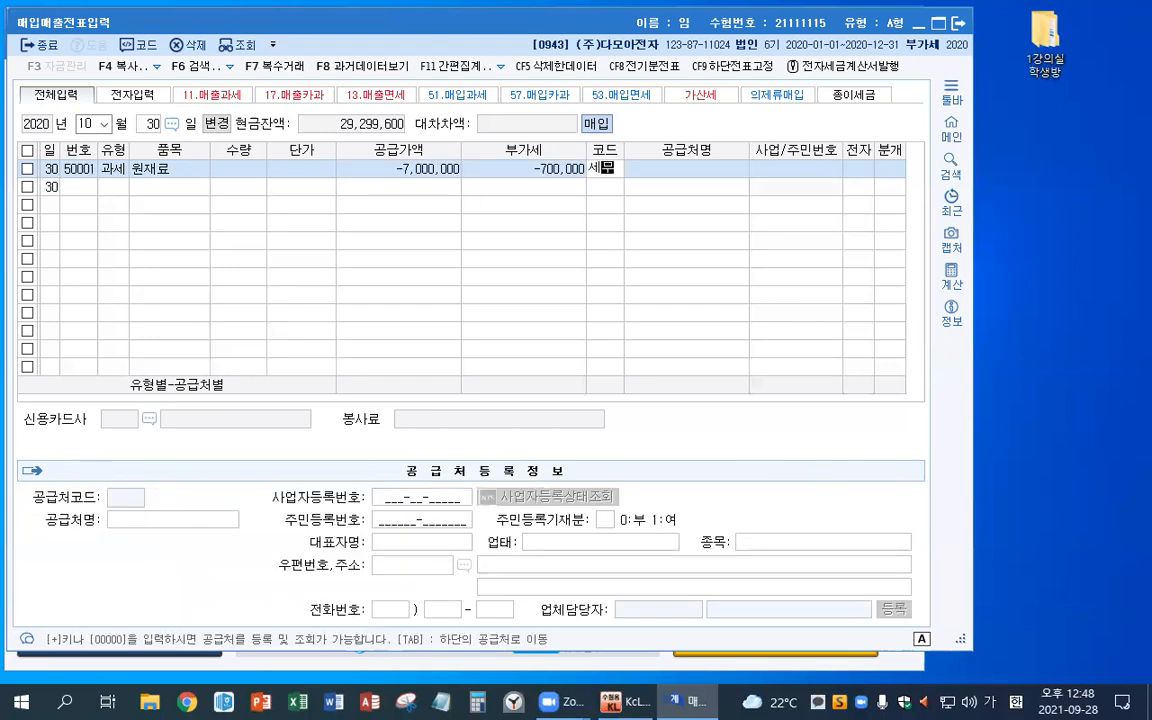
{"action": "key", "text": "Return"}
{"action": "key", "text": "Return"}
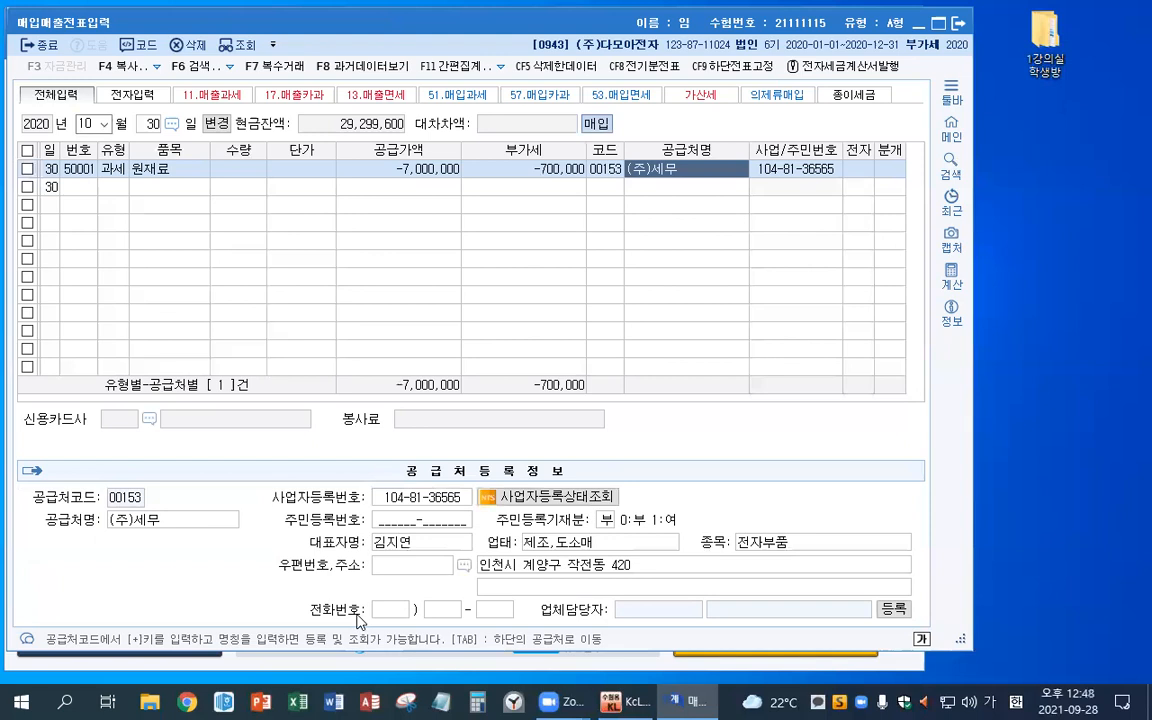
{"action": "key", "text": "Return"}
{"action": "type", "text": "1"}
{"action": "key", "text": "Return"}
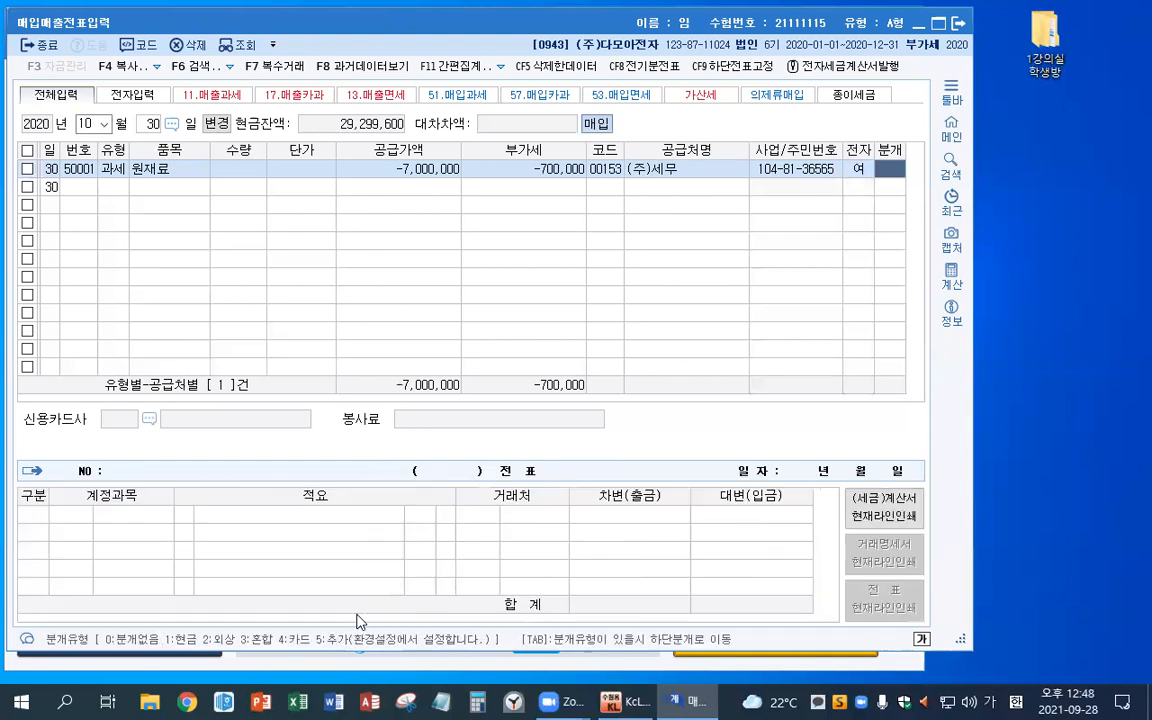
{"action": "type", "text": "3"}
{"action": "key", "text": "Return"}
Add a credit line of -7,700,000 to account 0251 외상매입금 and finish the October 30 voucher.
{"action": "key", "text": "Down"}
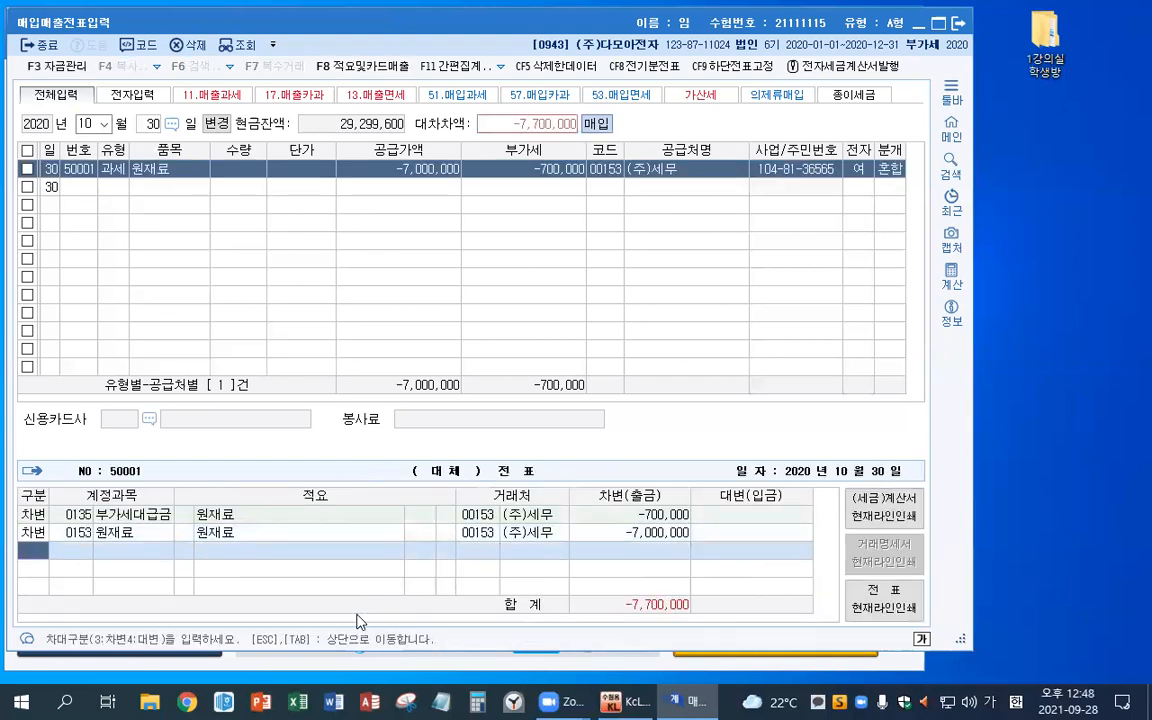
{"action": "type", "text": "4"}
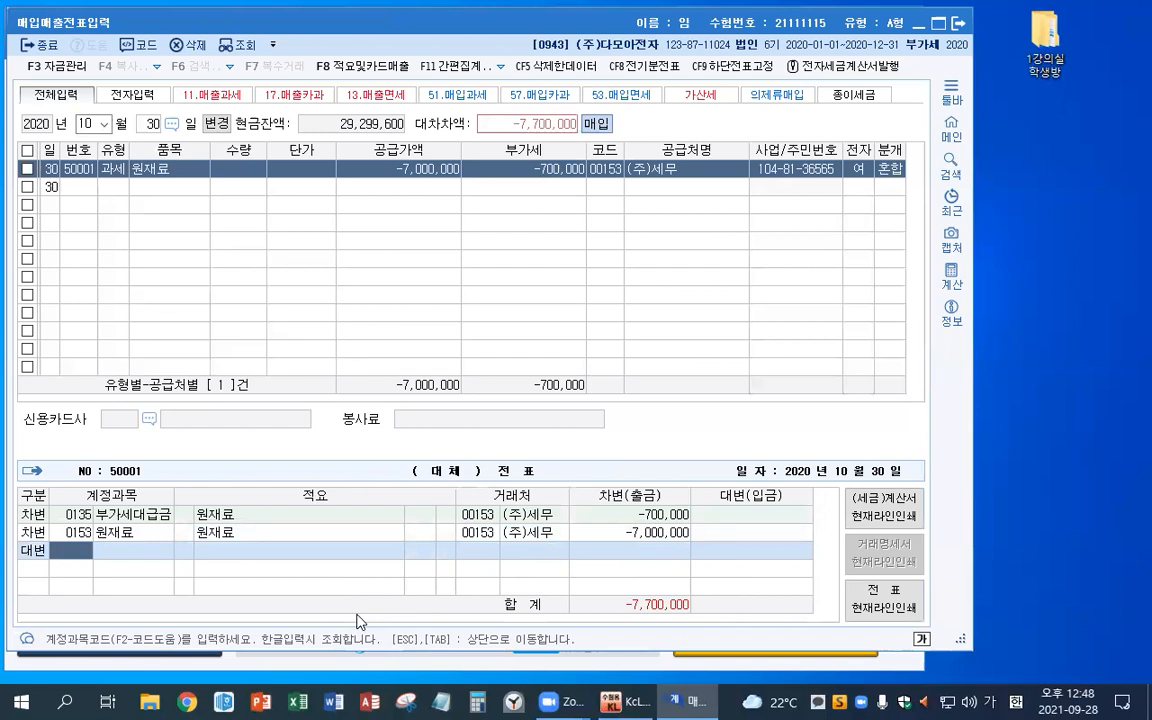
{"action": "type", "text": "외상"}
{"action": "key", "text": "Return"}
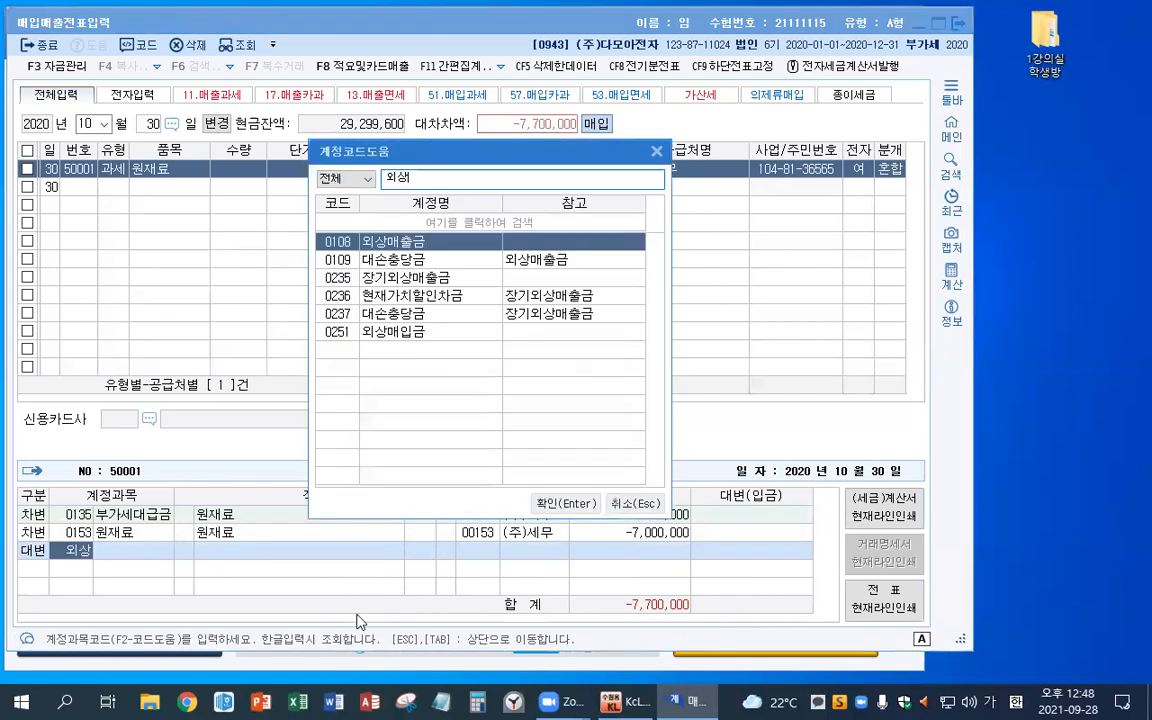
{"action": "key", "text": "Down"}
{"action": "key", "text": "Down"}
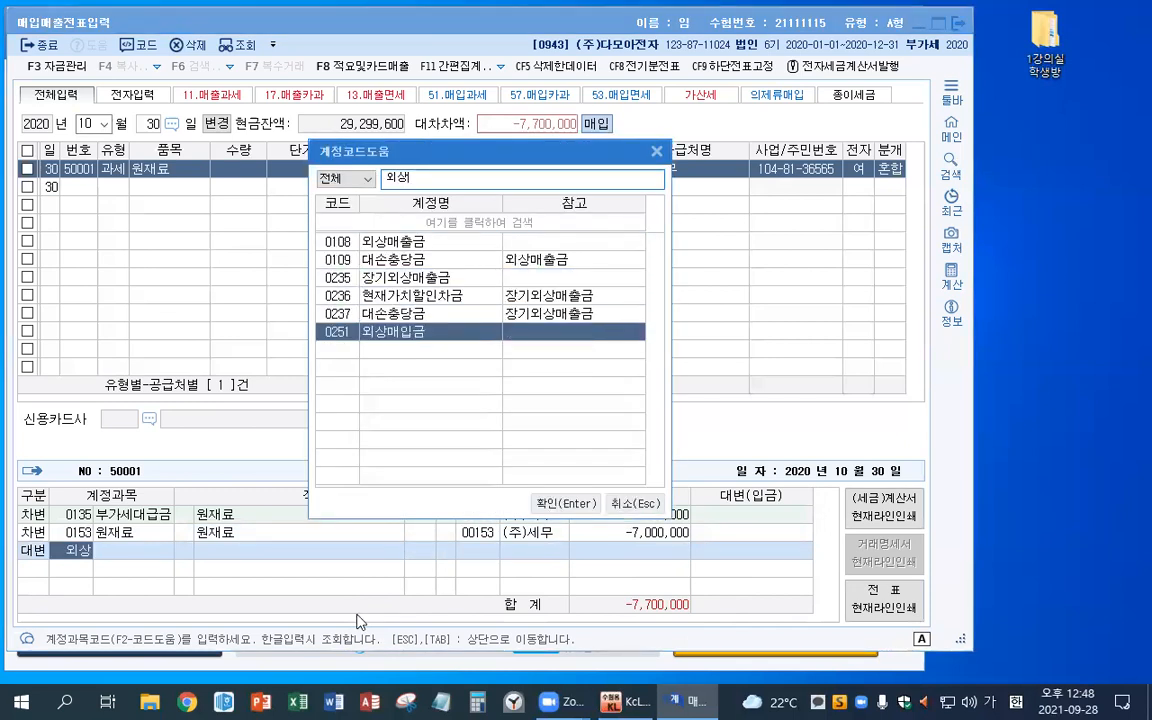
{"action": "key", "text": "Return"}
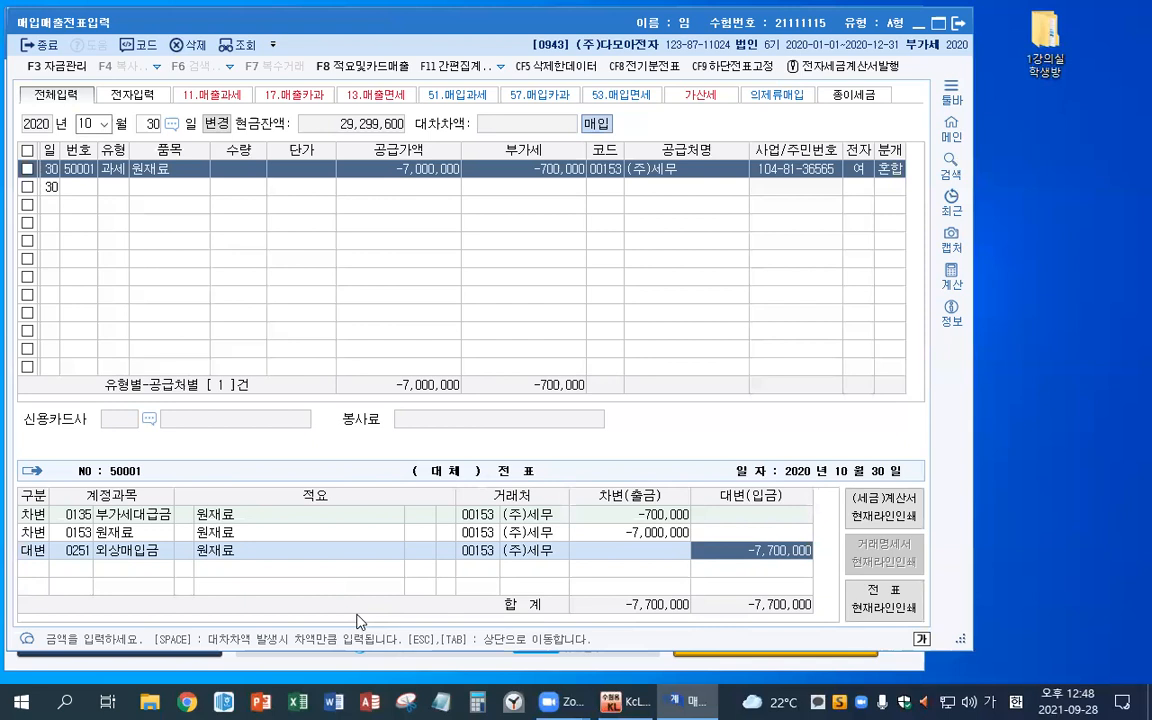
{"action": "key", "text": "Escape"}
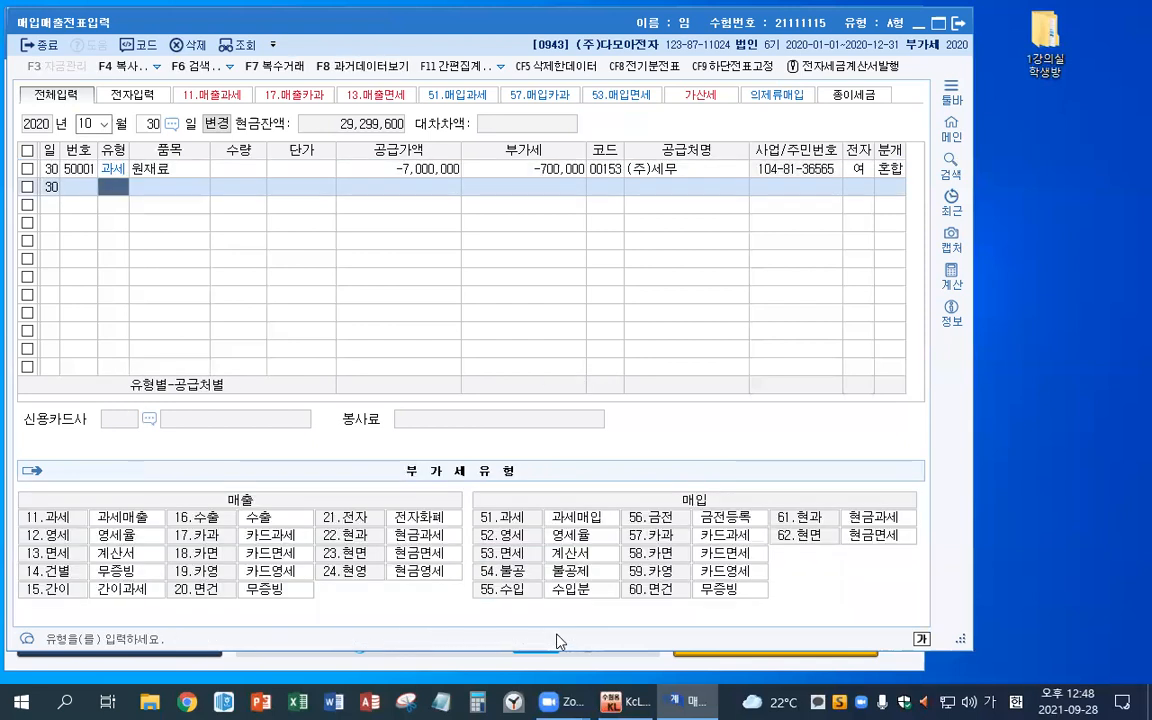
Start a November 15 entry with transaction type 16 수출.
{"action": "key", "text": "Escape"}
{"action": "key", "text": "Escape"}
{"action": "type", "text": "1115"}
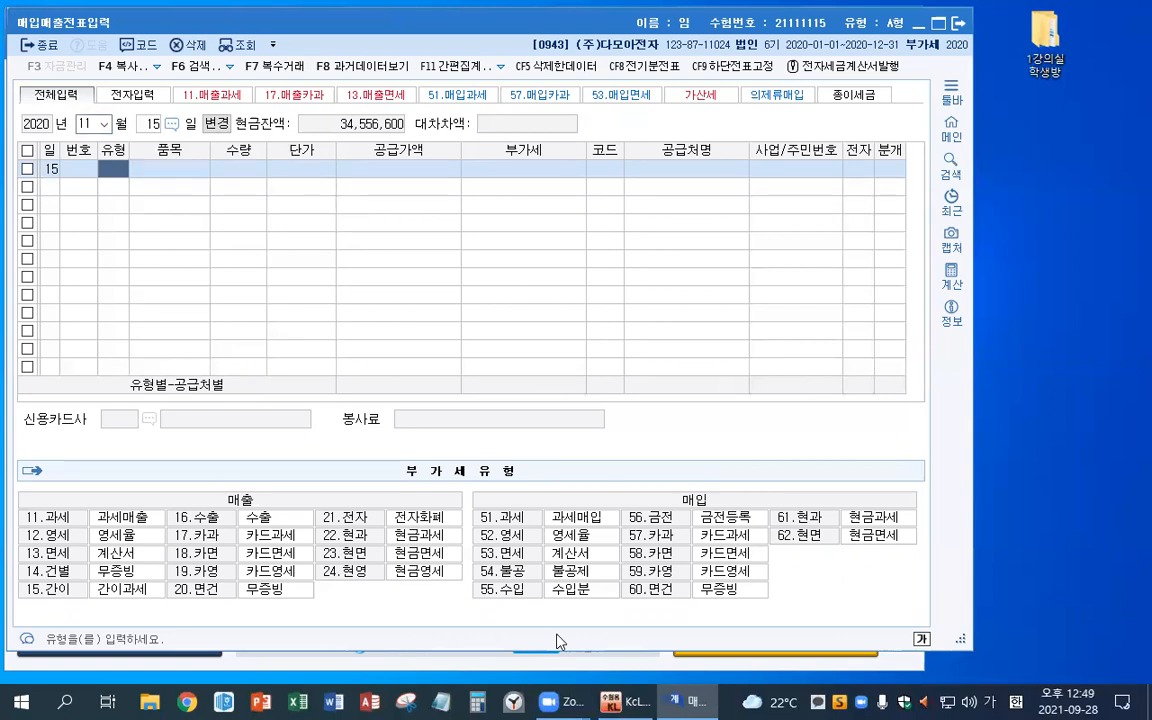
{"action": "type", "text": "16"}
{"action": "key", "text": "Return"}
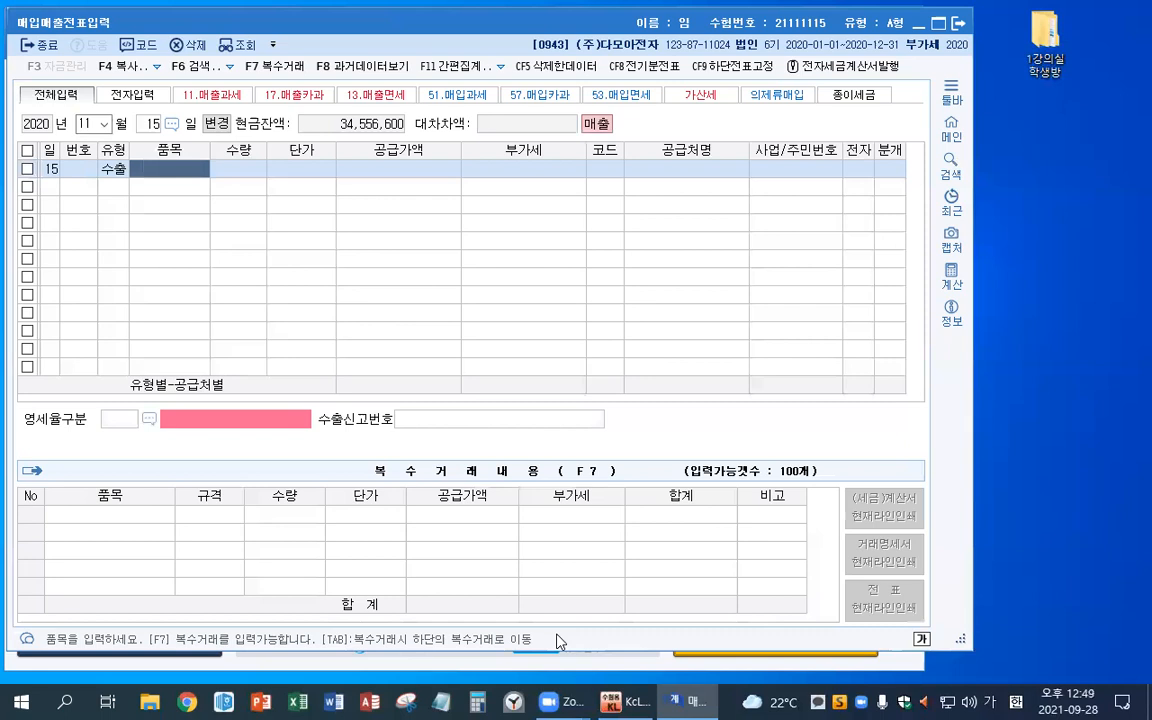
Enter 제품 as the item of the November 15 export entry, leaving 수량 and 단가 blank.
{"action": "type", "text": "제품"}
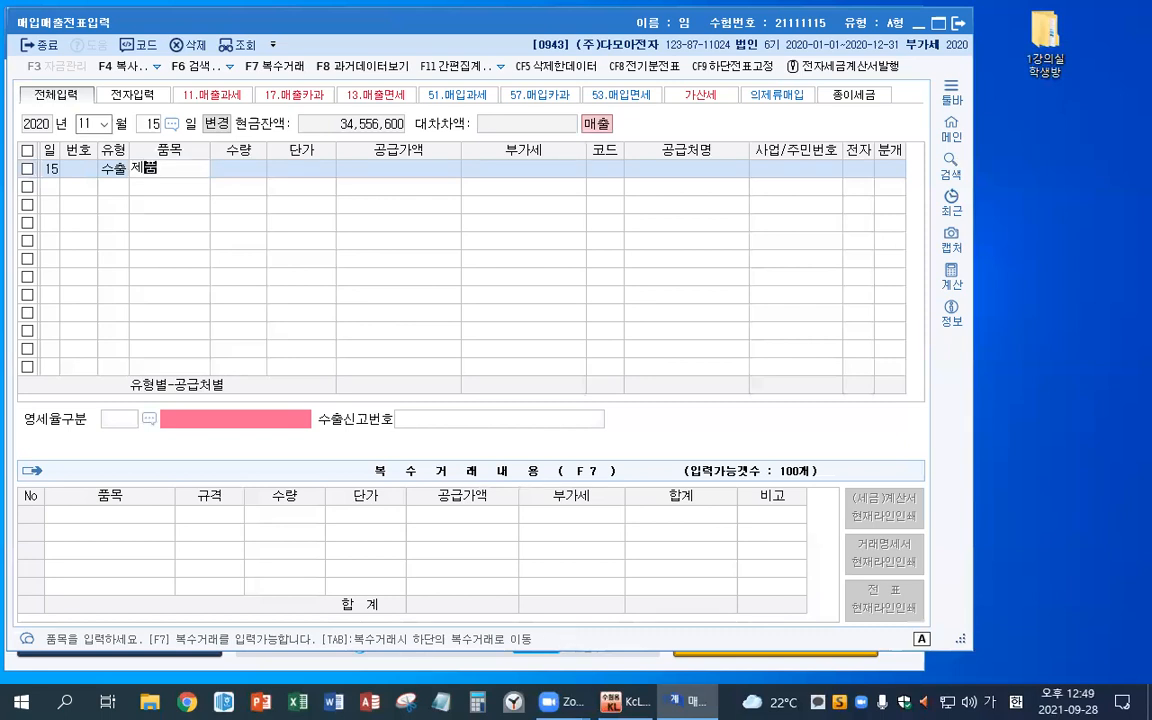
{"action": "key", "text": "Return"}
{"action": "key", "text": "Return"}
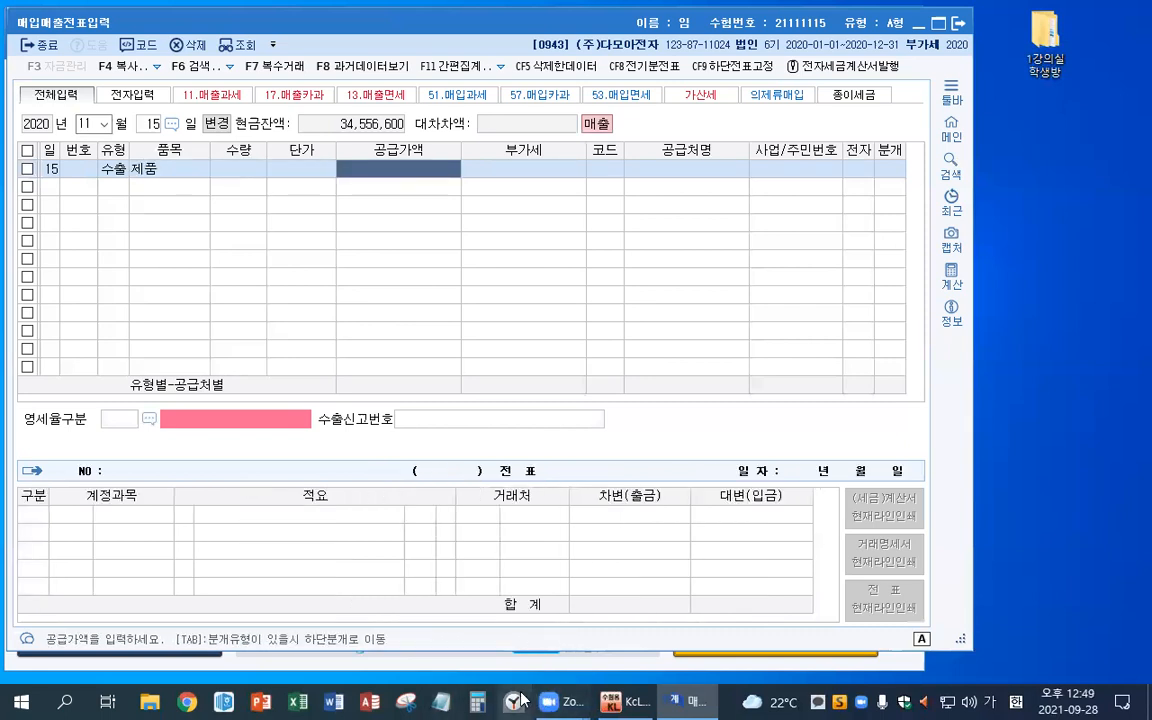
Switch to the Windows calculator, compute 20000 × 1100, and close it again.
{"action": "left_click", "coordinate": [477, 701]}
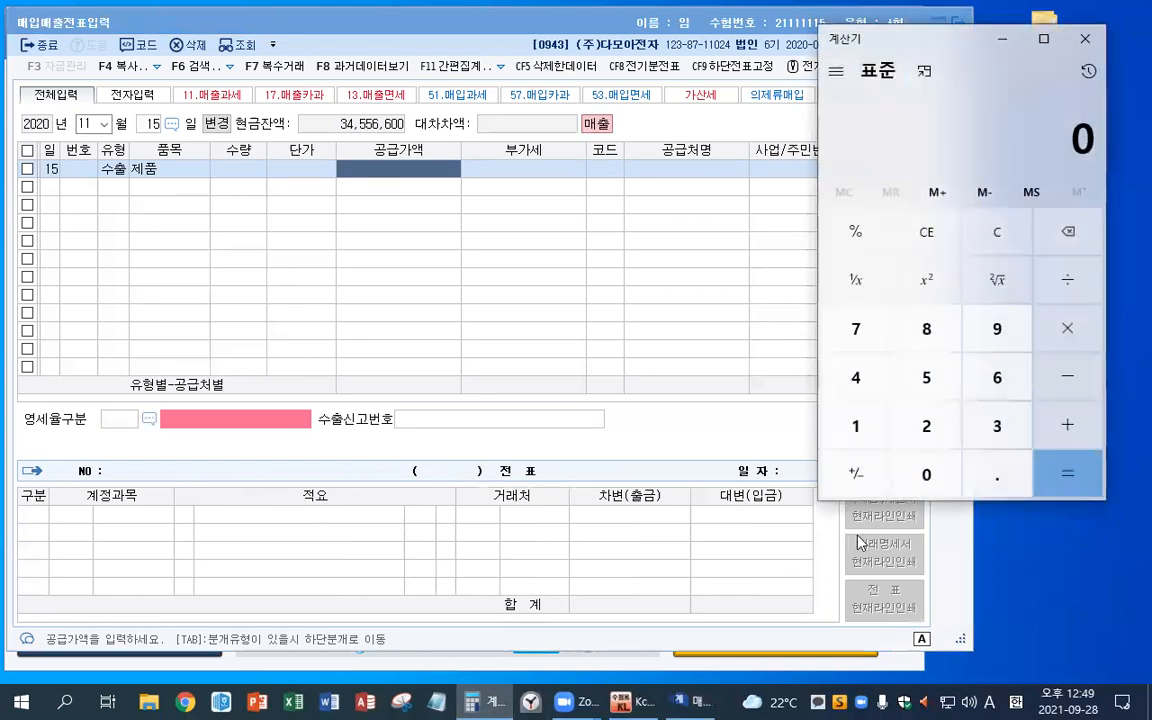
{"action": "type", "text": "2000"}
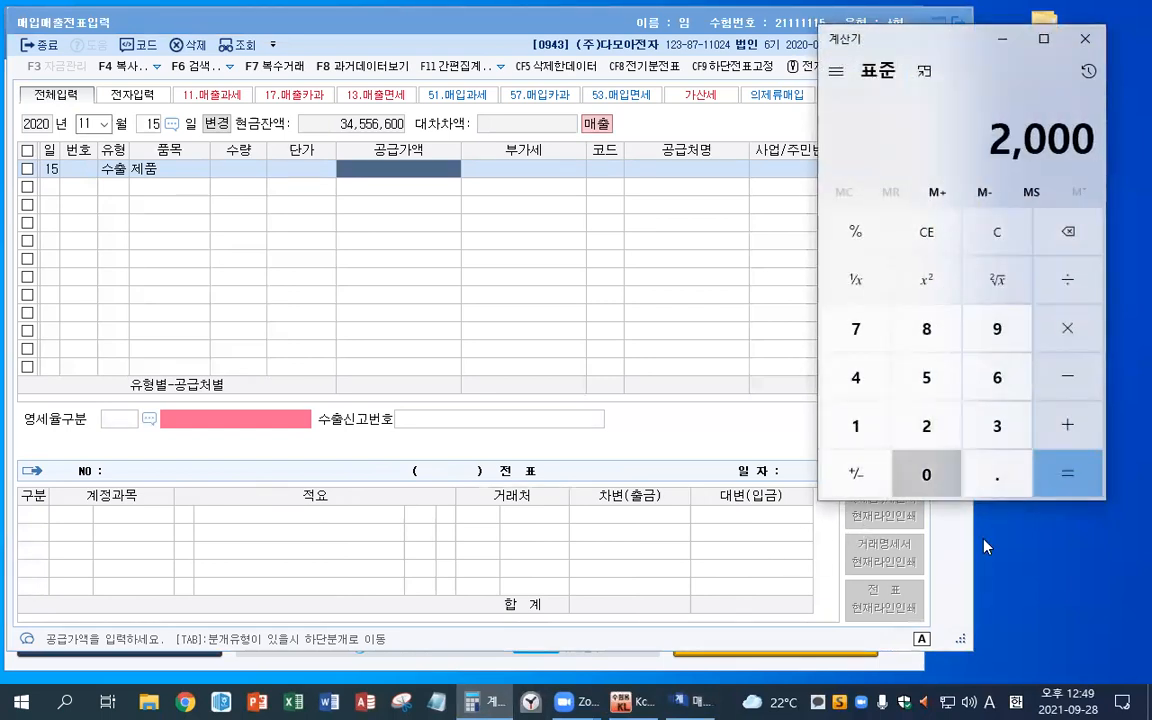
{"action": "type", "text": "0*1100"}
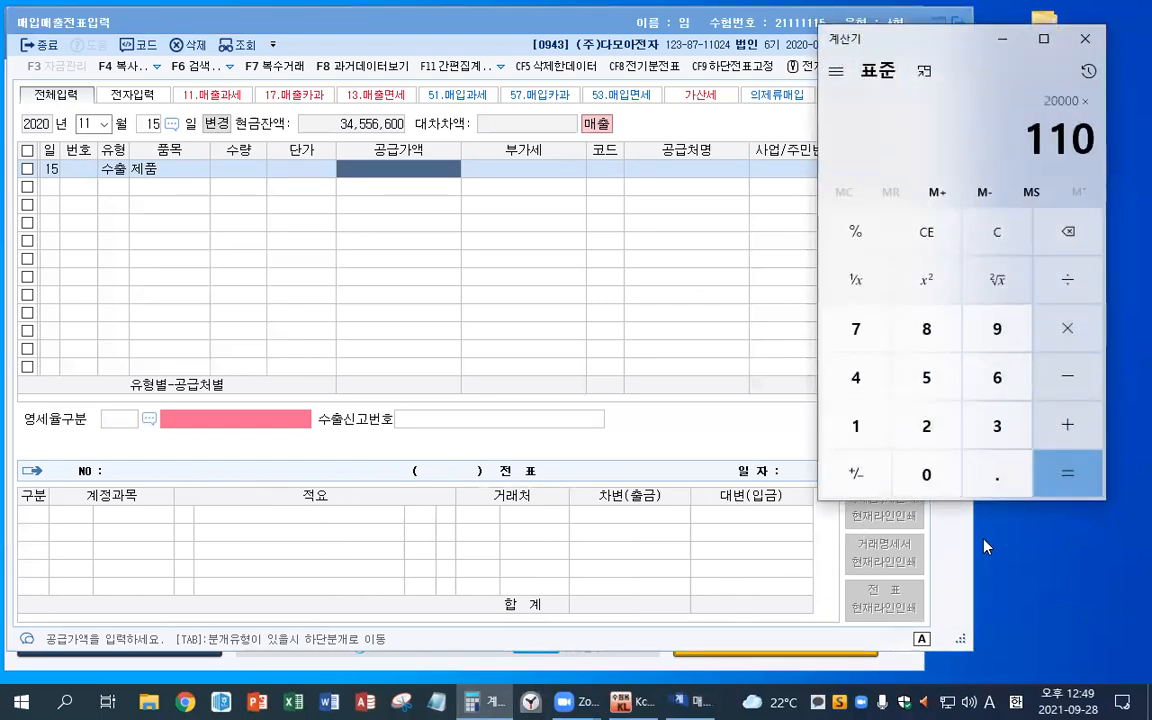
{"action": "key", "text": "Return"}
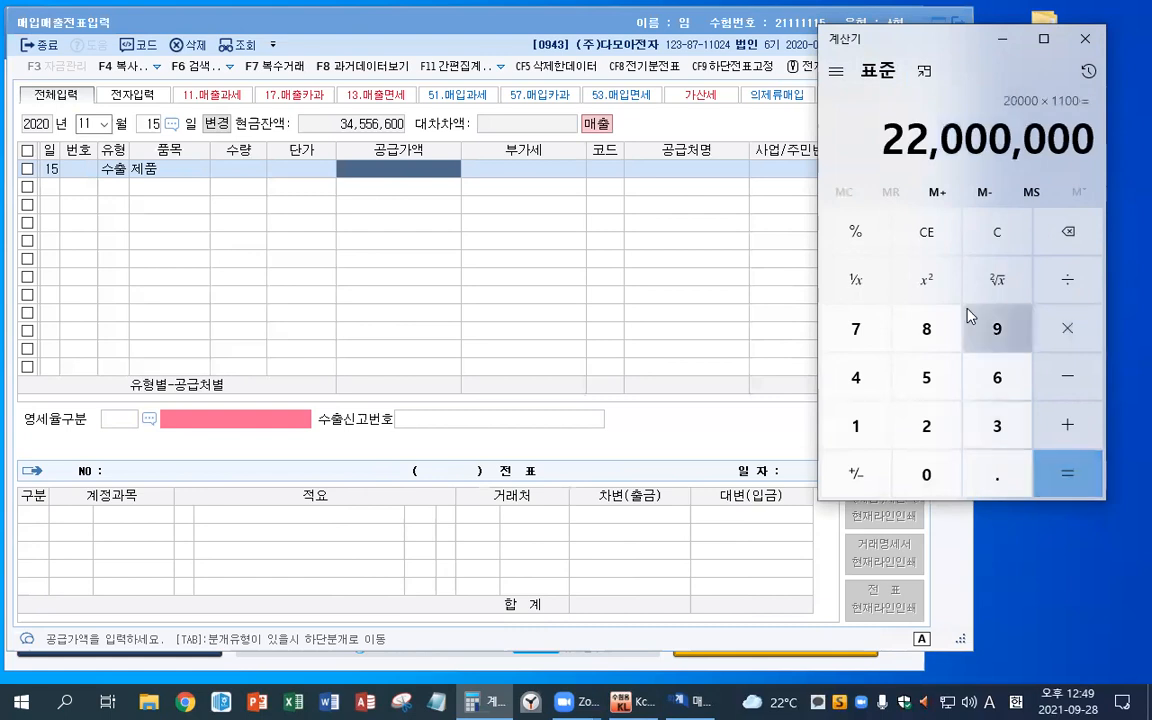
{"action": "left_click", "coordinate": [1085, 38]}
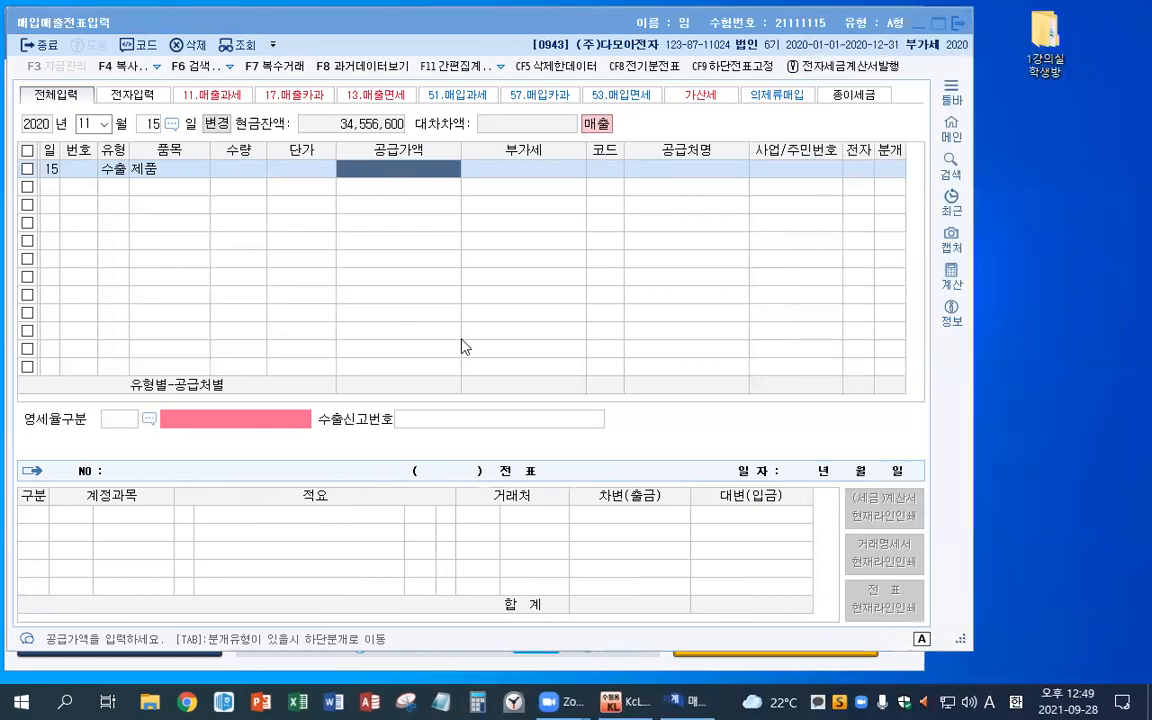
Set the November 15 entry's 공급가액 to 22,000,000 and its supplier to 00174 Moisa사.
{"action": "left_click", "coordinate": [422, 186]}
{"action": "type", "text": "22,000,000"}
{"action": "key", "text": "Return"}
{"action": "type", "text": "ㅁ"}
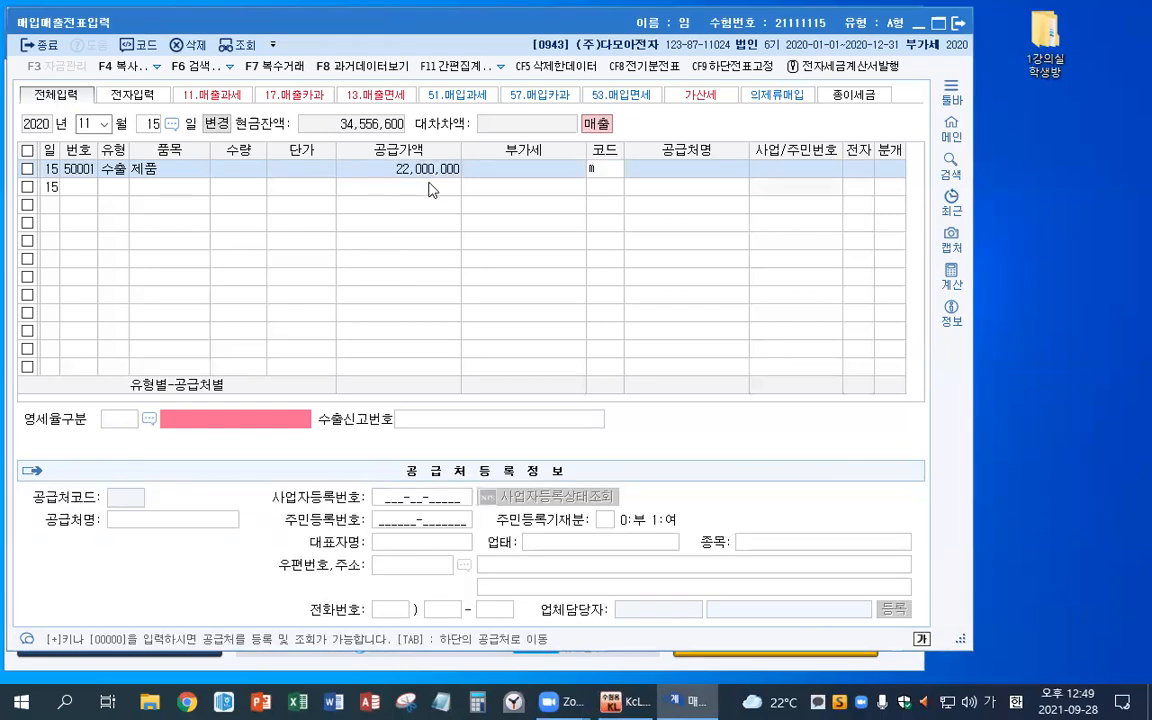
{"action": "key", "text": "Return"}
{"action": "key", "text": "Return"}
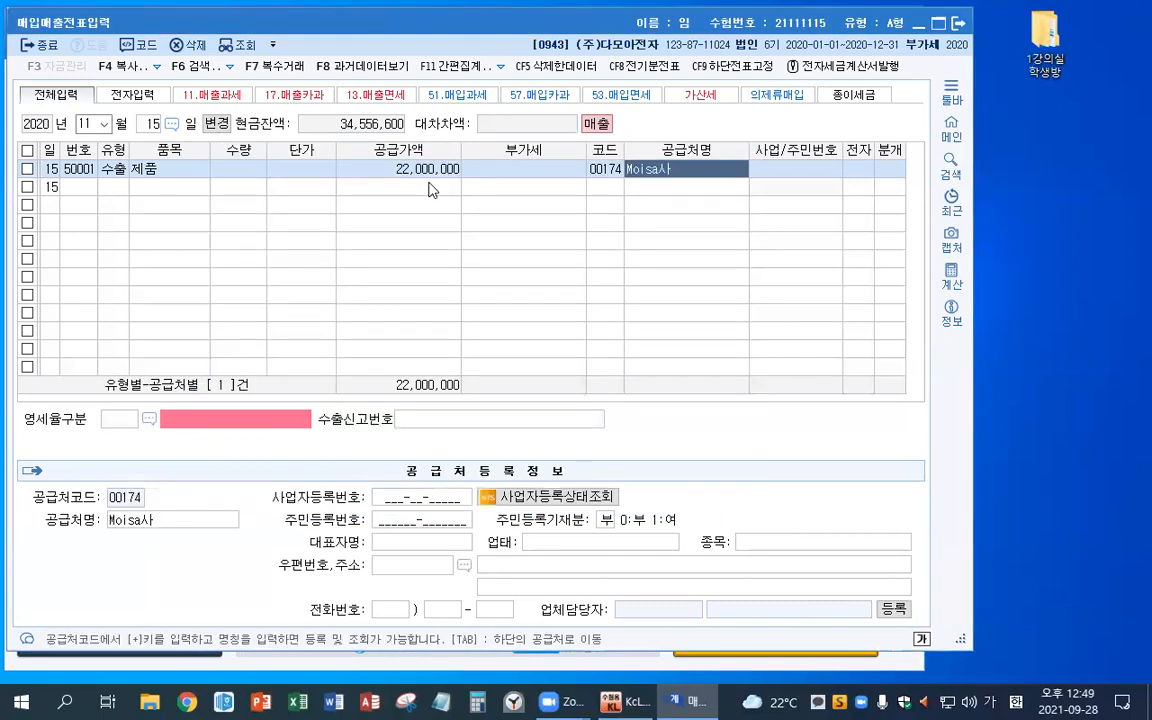
{"action": "key", "text": "Return"}
Set 영세율구분 to 1 직접수출(대행수출 포함), leave 수출신고번호 blank, and set 분개 to 혼합.
{"action": "key", "text": "F2"}
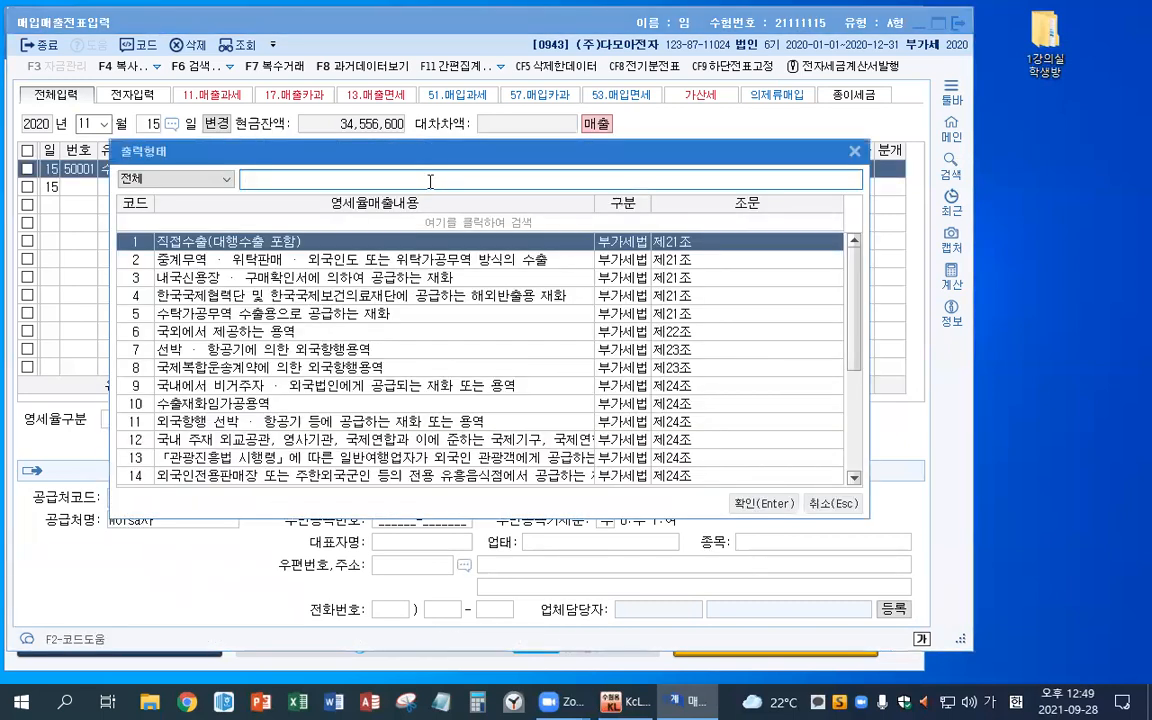
{"action": "key", "text": "Return"}
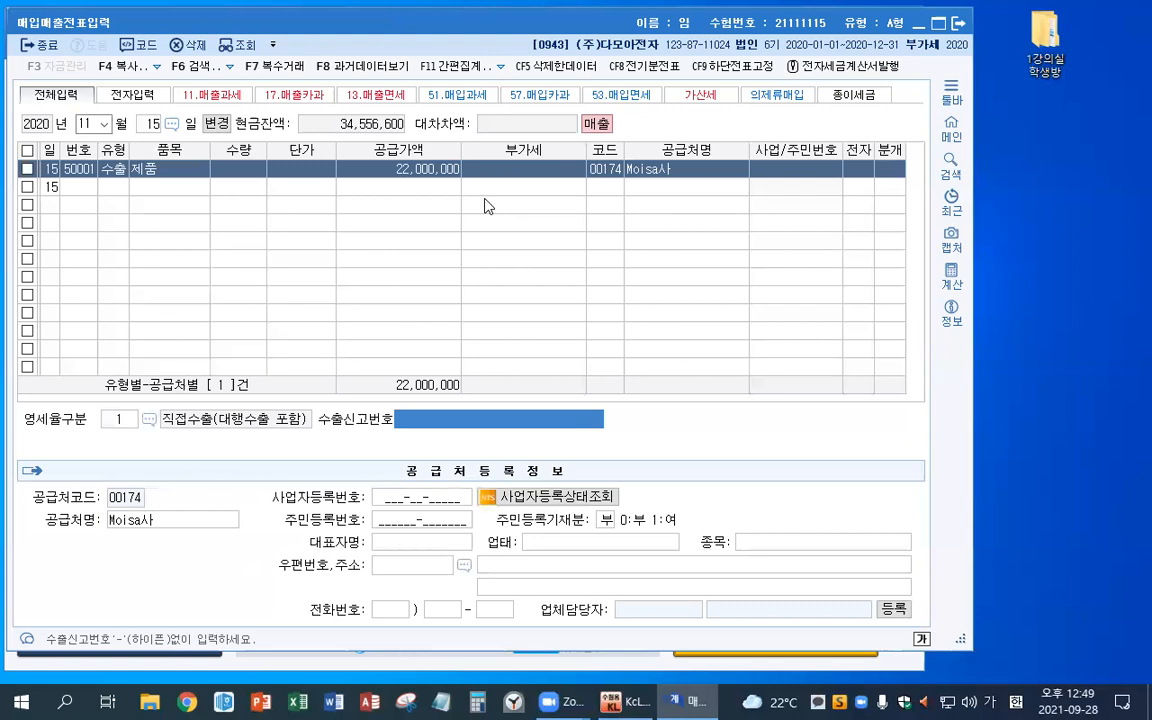
{"action": "key", "text": "Return"}
{"action": "type", "text": "3"}
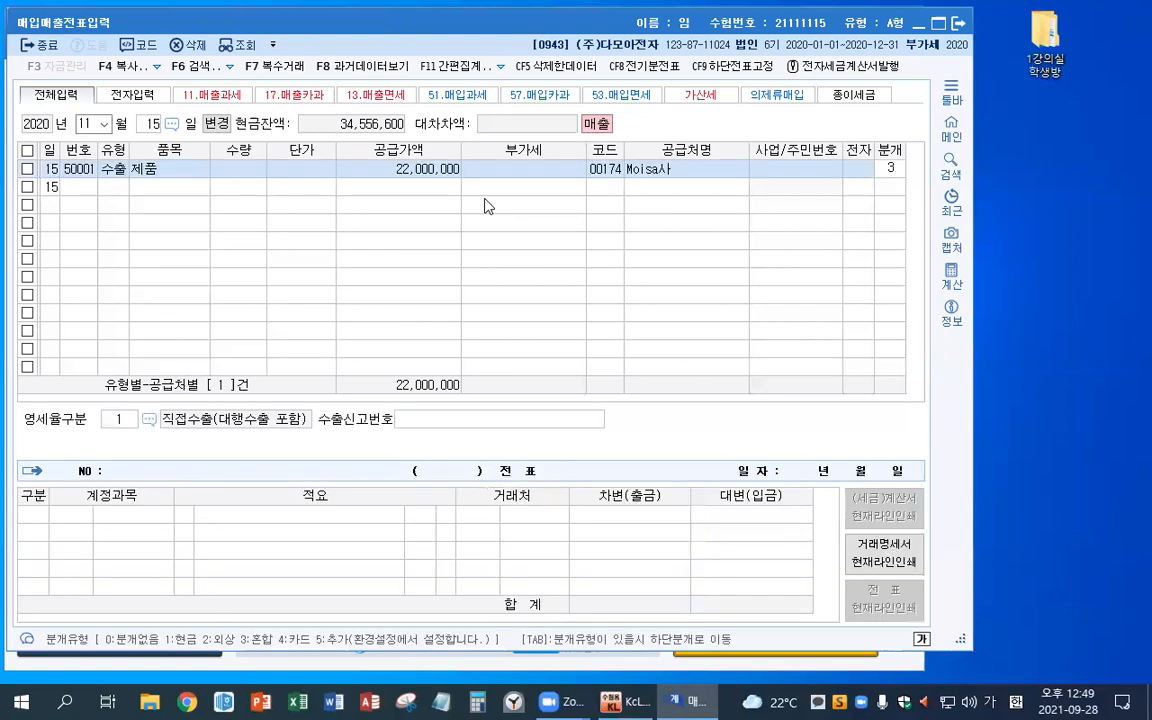
{"action": "key", "text": "Return"}
Add a debit line of 22,000,000 to account 0108 외상매출금 and finish the November 15 voucher.
{"action": "type", "text": "3"}
{"action": "key", "text": "Return"}
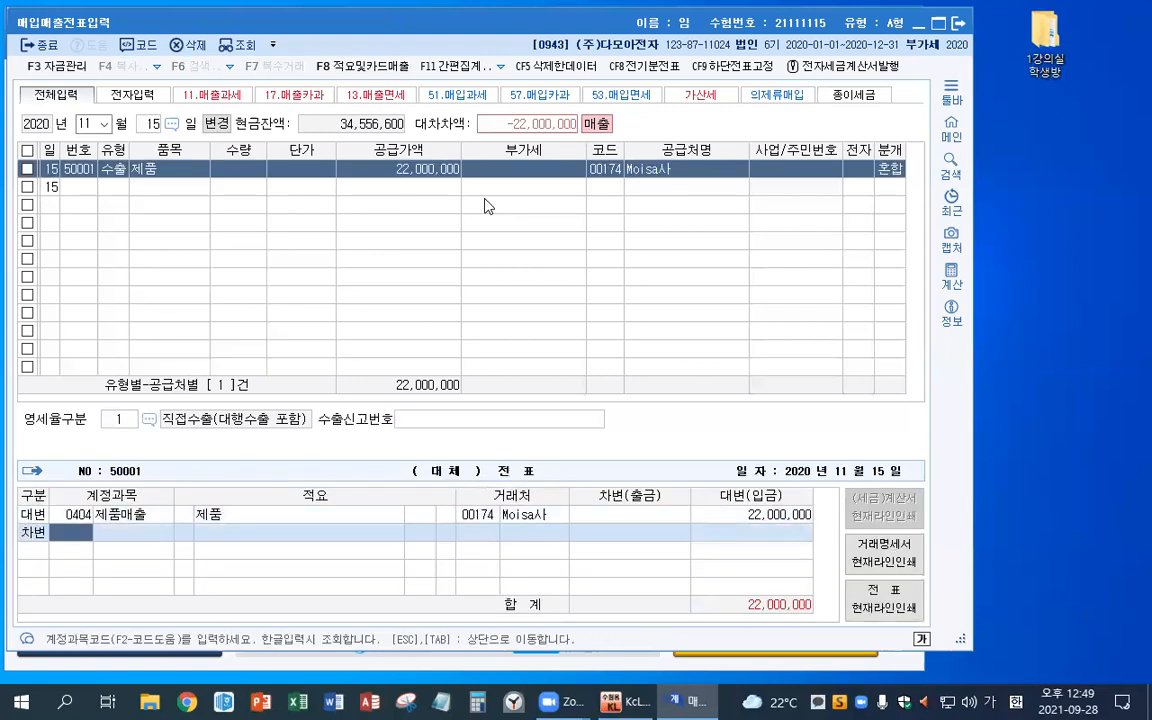
{"action": "type", "text": "외상"}
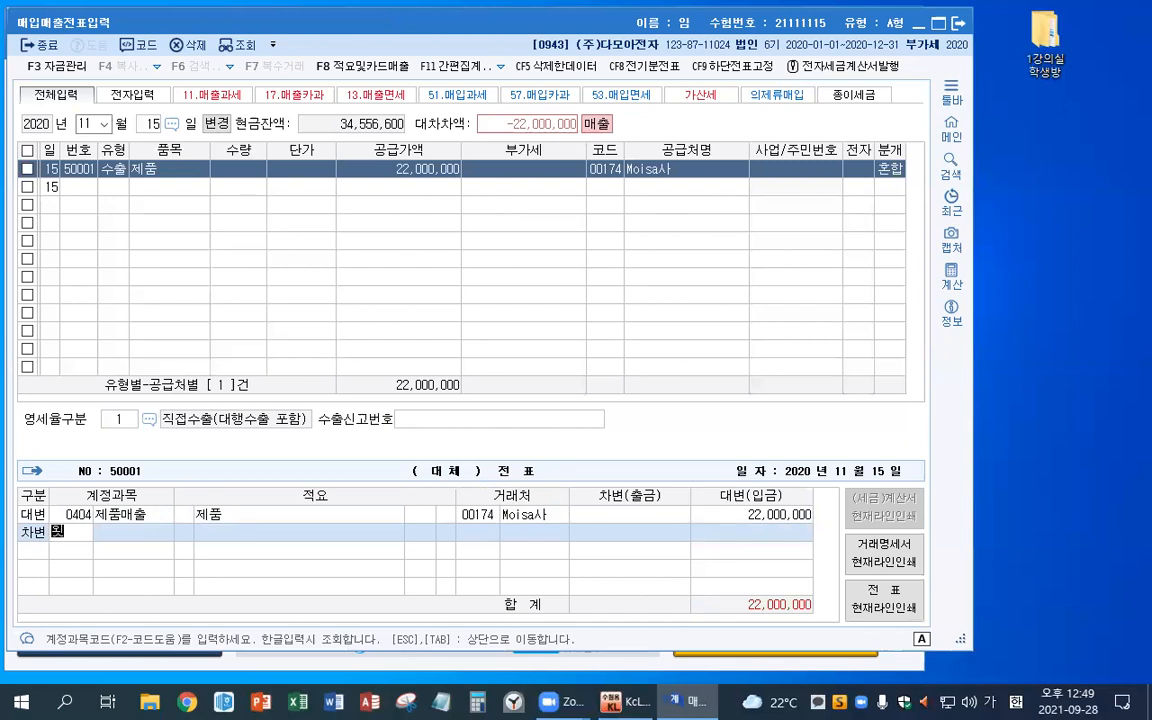
{"action": "key", "text": "Return"}
{"action": "key", "text": "Return"}
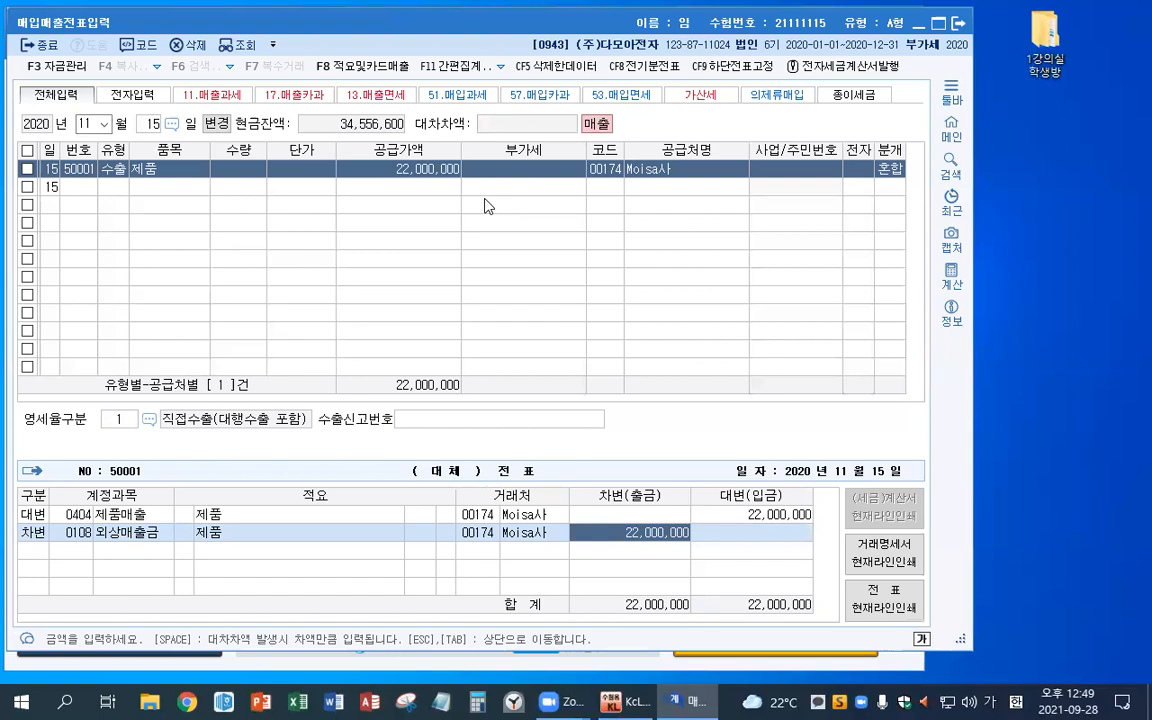
{"action": "key", "text": "Escape"}
{"action": "key", "text": "Escape"}
{"action": "key", "text": "Escape"}
Start a December 12 entry with transaction type 53 면세.
{"action": "type", "text": "1212"}
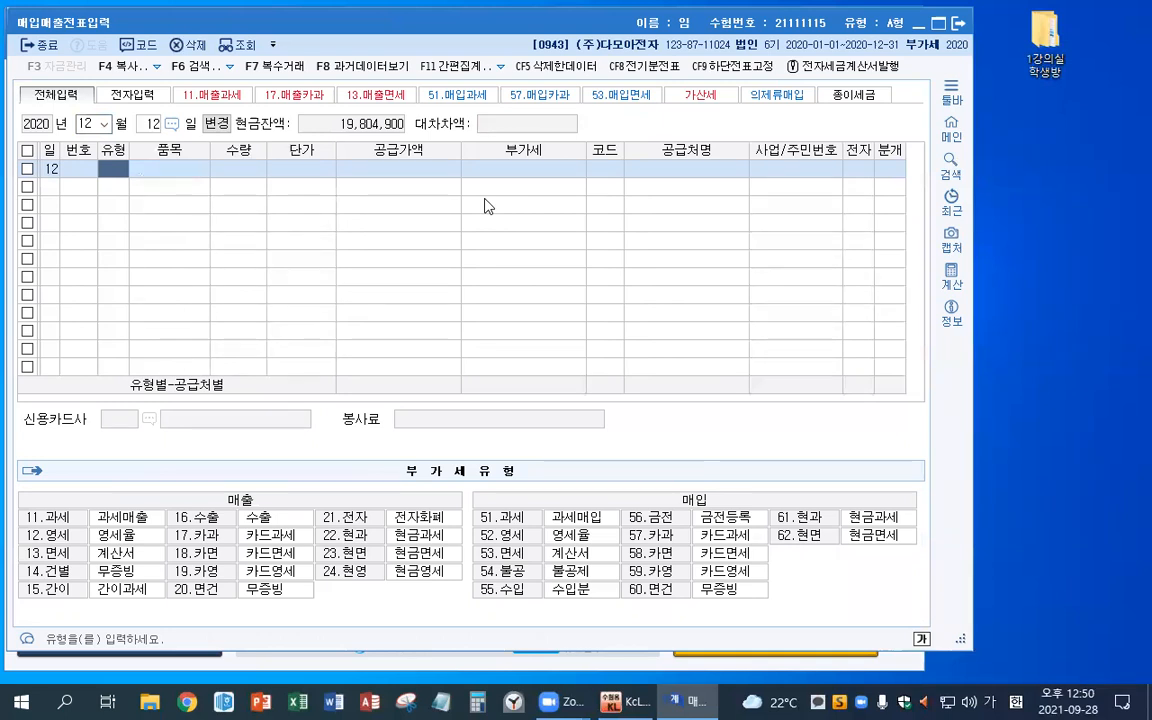
{"action": "type", "text": "53"}
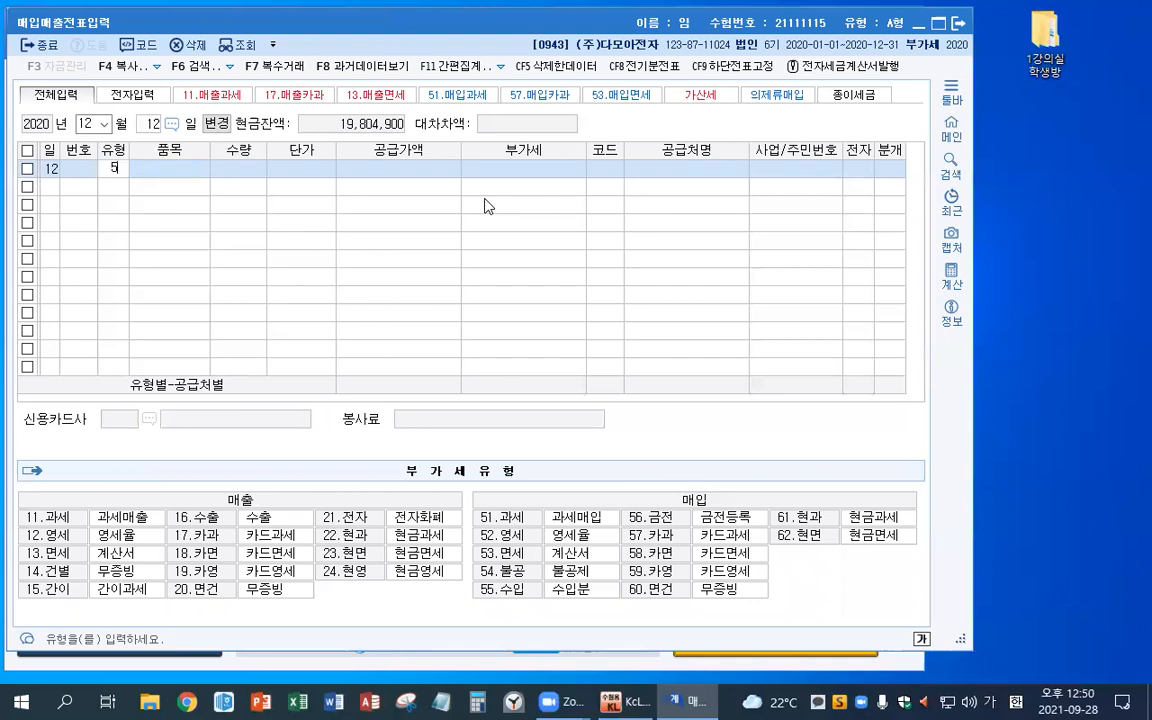
{"action": "key", "text": "Return"}
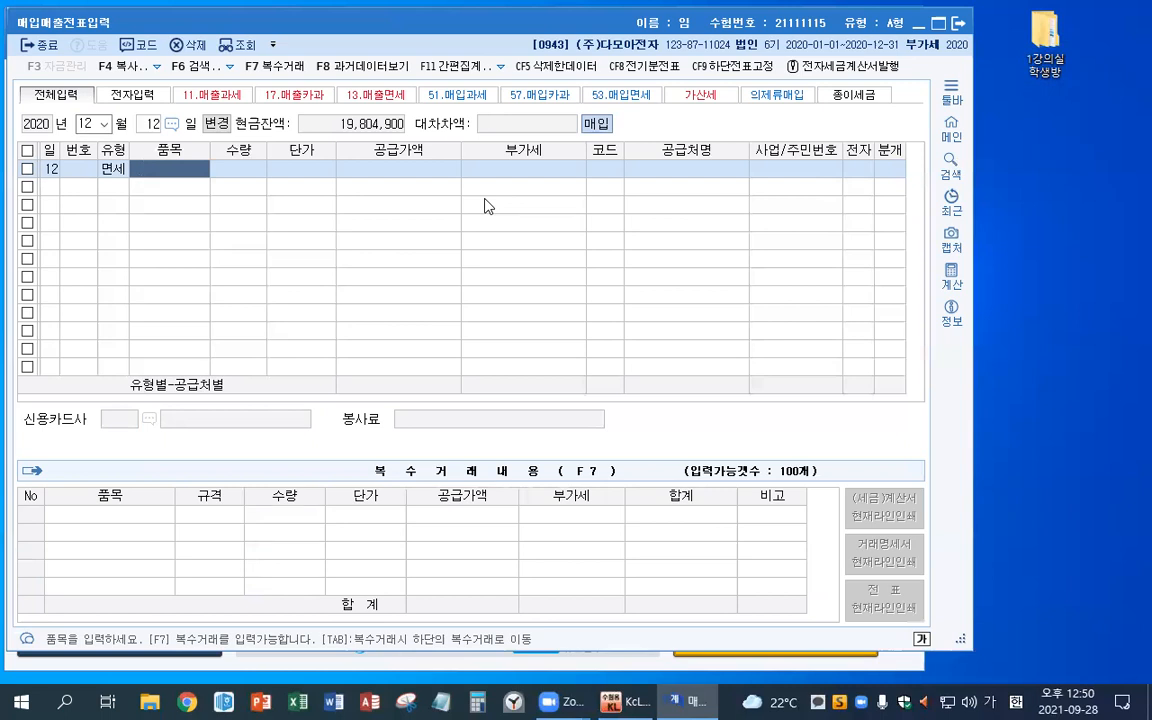
Enter 토지 as the item and 150,000,000 as the 공급가액 of the December 12 entry.
{"action": "type", "text": "토지"}
{"action": "key", "text": "Return"}
{"action": "key", "text": "Return"}
{"action": "key", "text": "Return"}
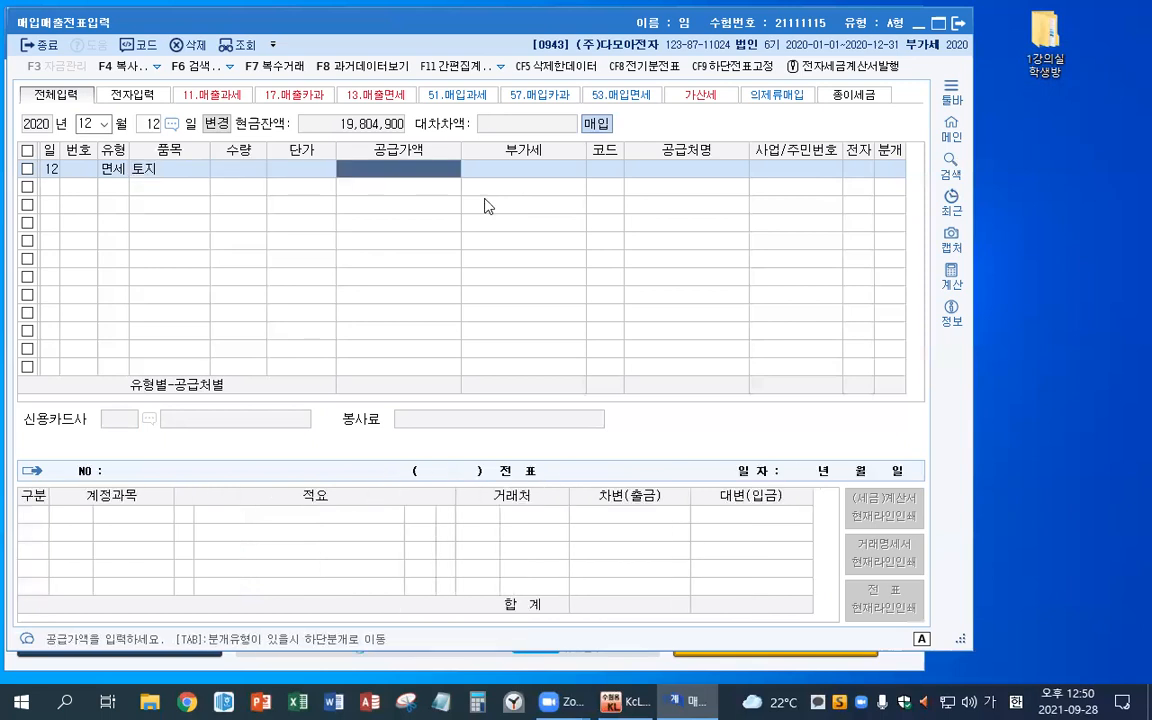
{"action": "type", "text": "150000000"}
{"action": "key", "text": "Return"}
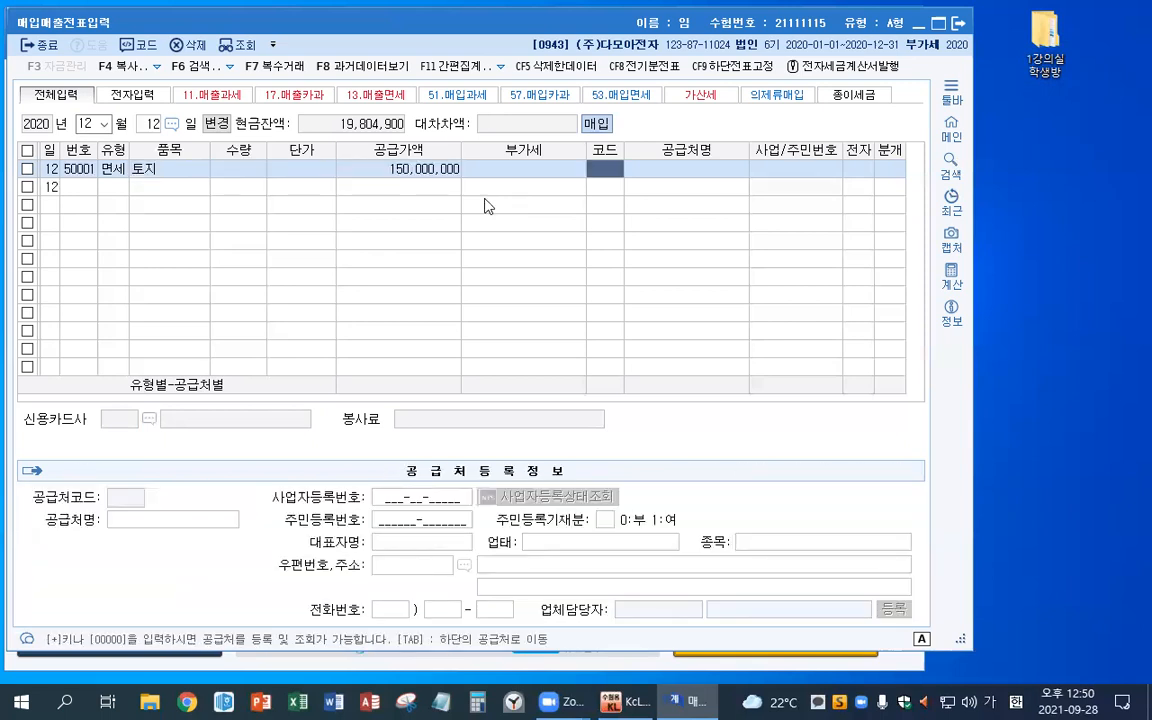
Set the December 12 supplier to 00135 (주)한국토건, 전자 to 여 and 분개 to 혼합.
{"action": "type", "text": "한국"}
{"action": "key", "text": "Return"}
{"action": "key", "text": "Return"}
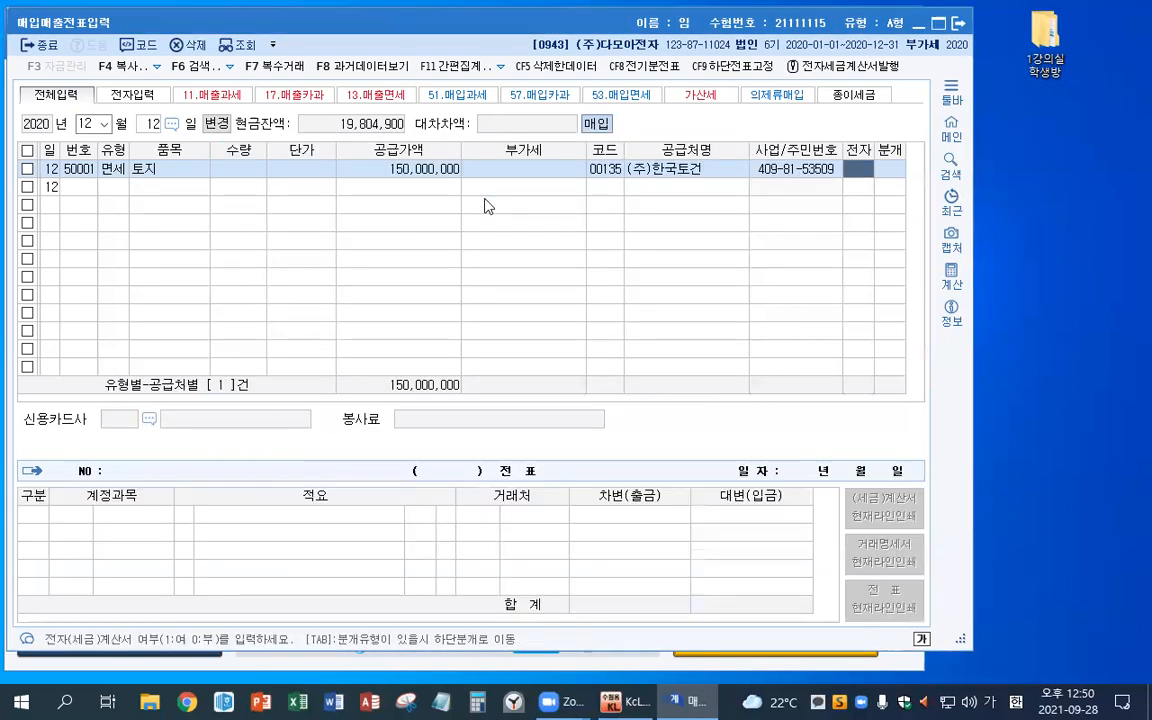
{"action": "type", "text": "1"}
{"action": "key", "text": "Return"}
{"action": "type", "text": "3"}
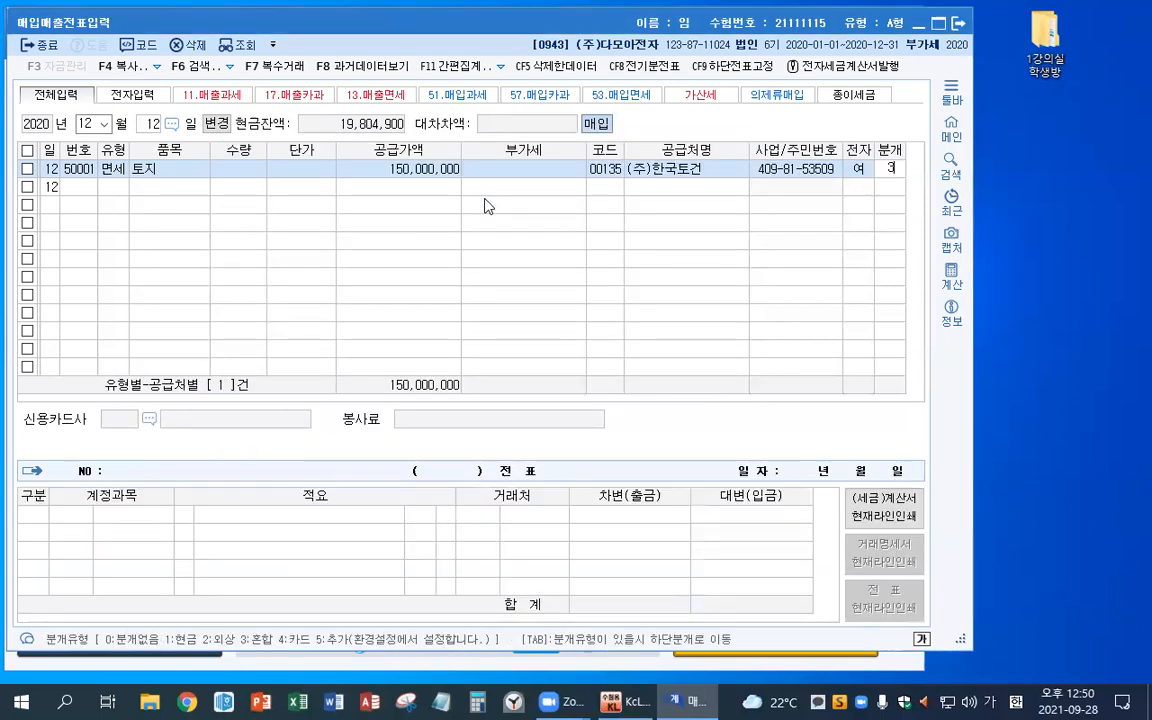
{"action": "key", "text": "Return"}
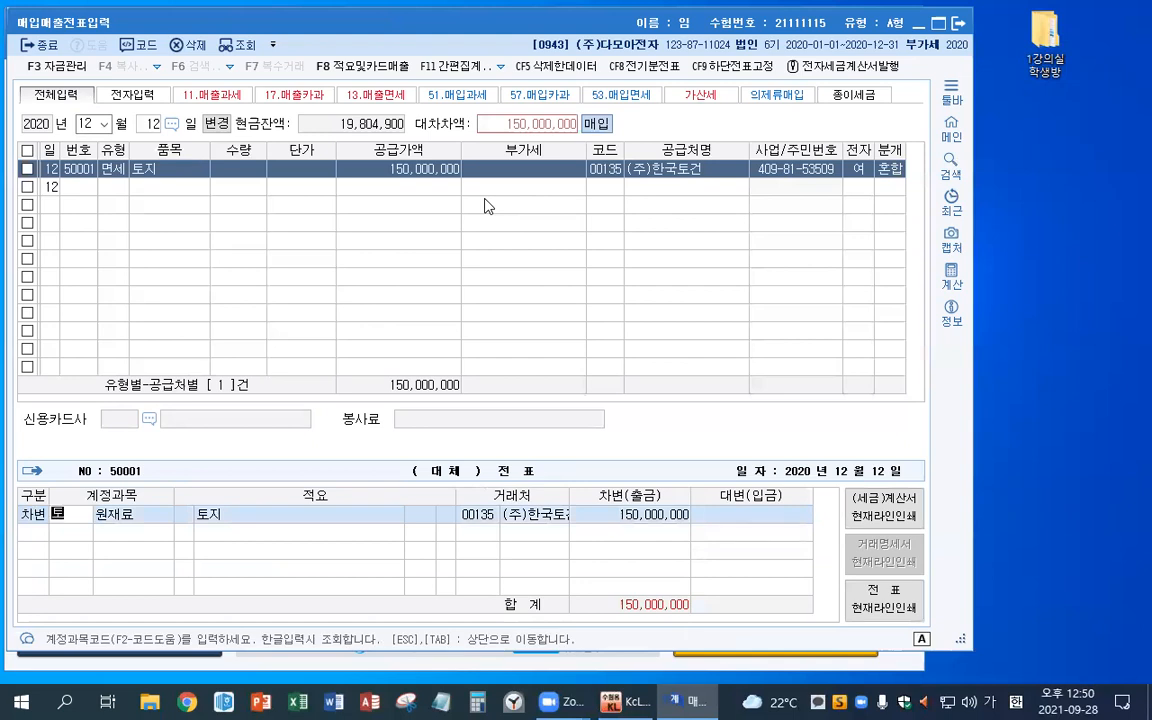
Change the debit line's account in the December 12 voucher to 0201 토지.
{"action": "type", "text": "토지"}
{"action": "key", "text": "Return"}
{"action": "key", "text": "Return"}
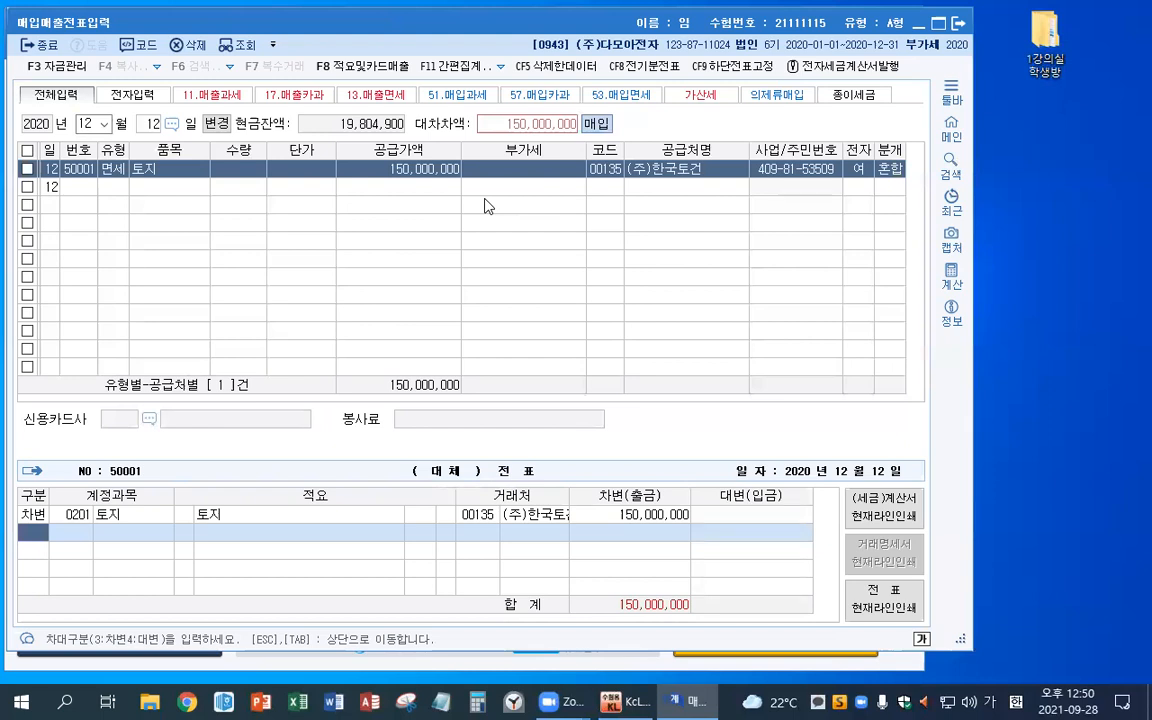
Add a credit line of 50,000,000 to account 0102 당좌예금 in the December 12 voucher.
{"action": "type", "text": "4"}
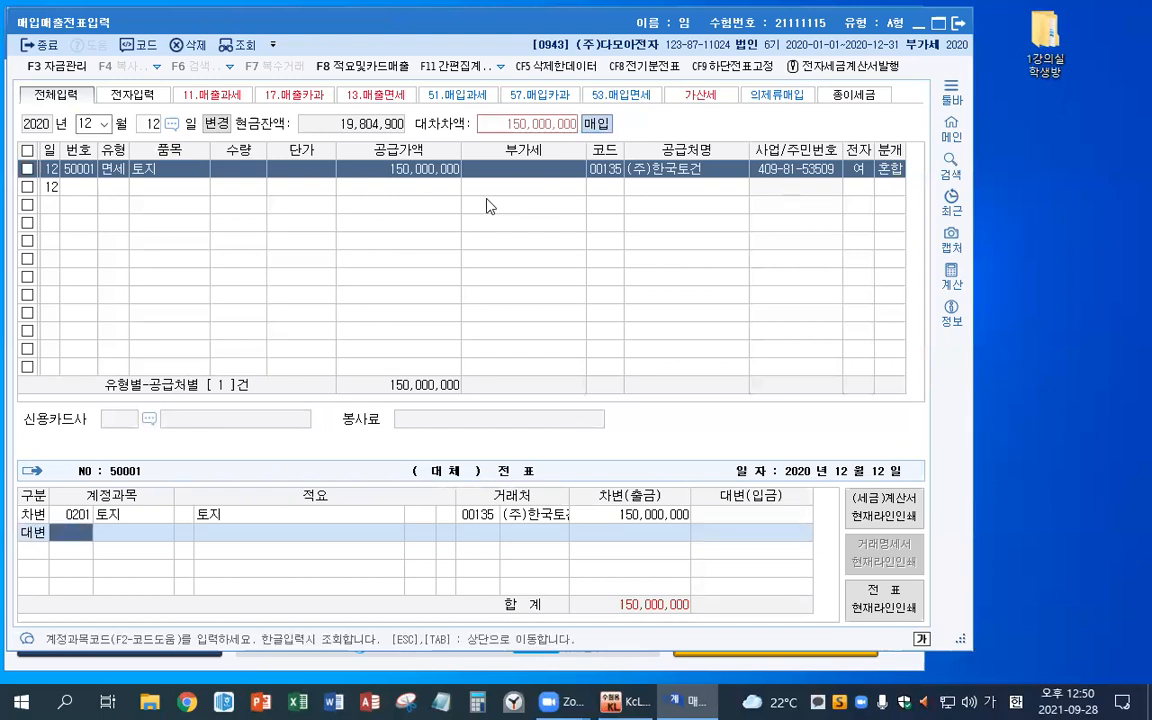
{"action": "type", "text": "당좌"}
{"action": "key", "text": "Return"}
{"action": "key", "text": "Return"}
{"action": "type", "text": "50000000"}
{"action": "key", "text": "Return"}
Add a credit line of 100,000,000 to account 0253 미지급금 and finish the December 12 voucher.
{"action": "type", "text": "4미지"}
{"action": "key", "text": "Return"}
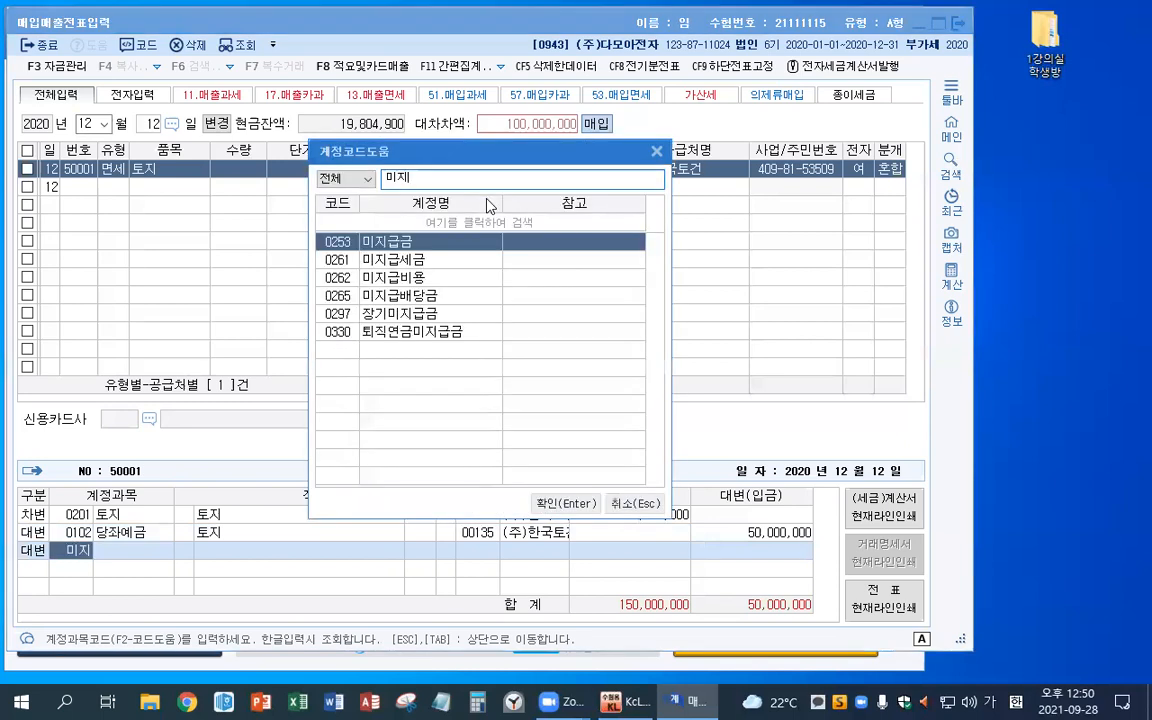
{"action": "key", "text": "Return"}
{"action": "key", "text": "Tab"}
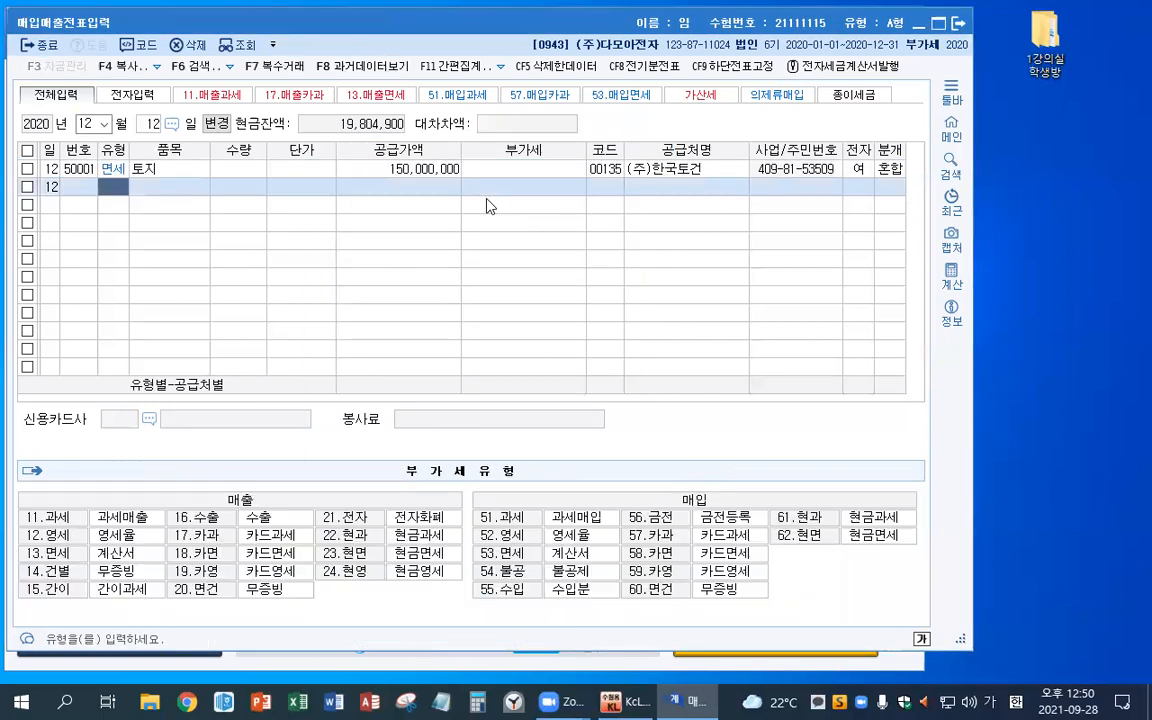
{"action": "key", "text": "Return"}
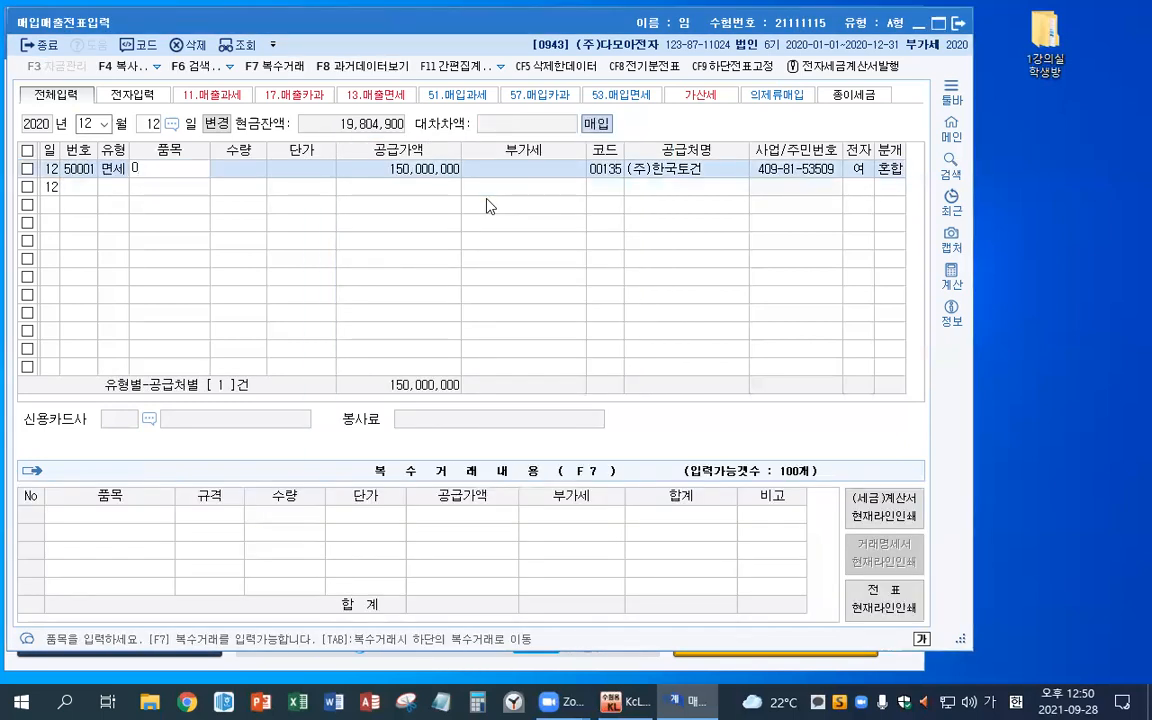
{"action": "key", "text": "Return"}
{"action": "key", "text": "Return"}
{"action": "key", "text": "Return"}
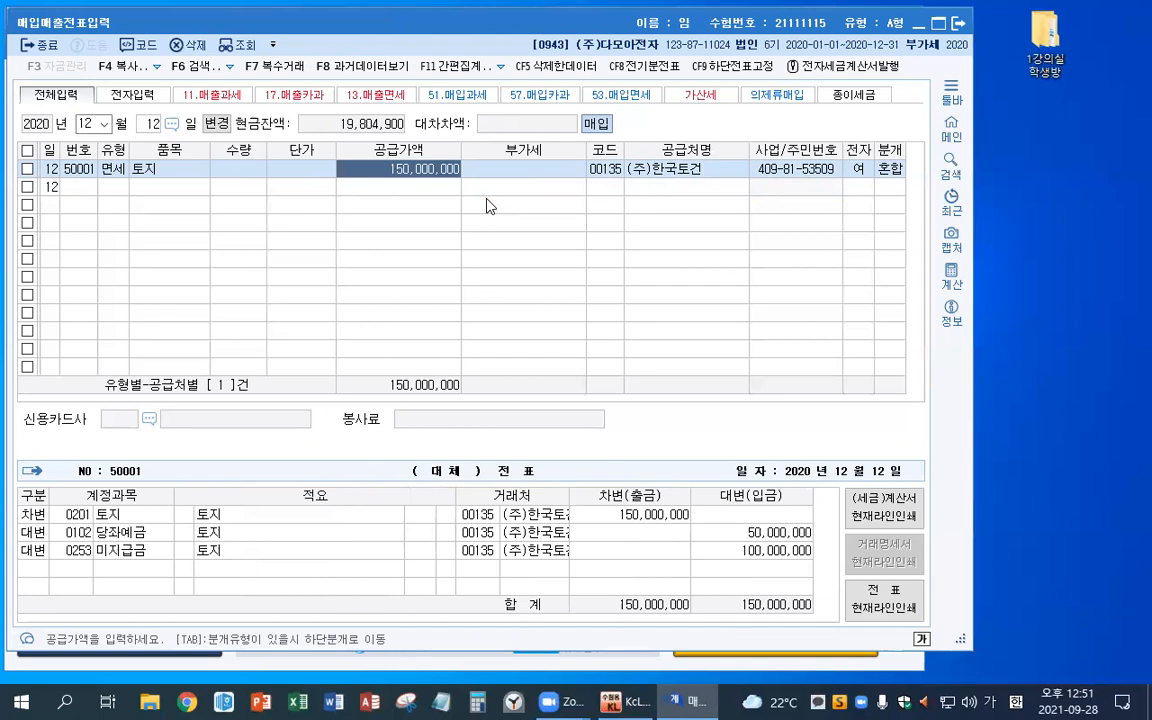
Start a December 15 entry with transaction type 17 카과.
{"action": "type", "text": "15"}
{"action": "key", "text": "Return"}
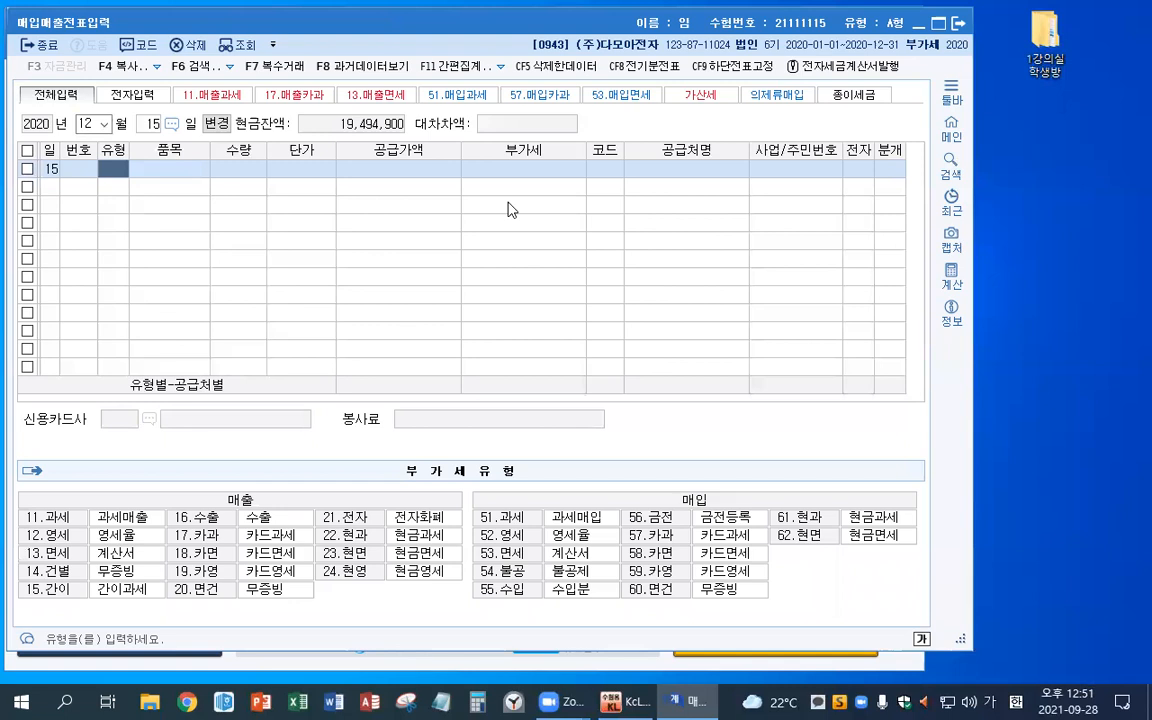
{"action": "type", "text": "17"}
{"action": "key", "text": "Return"}
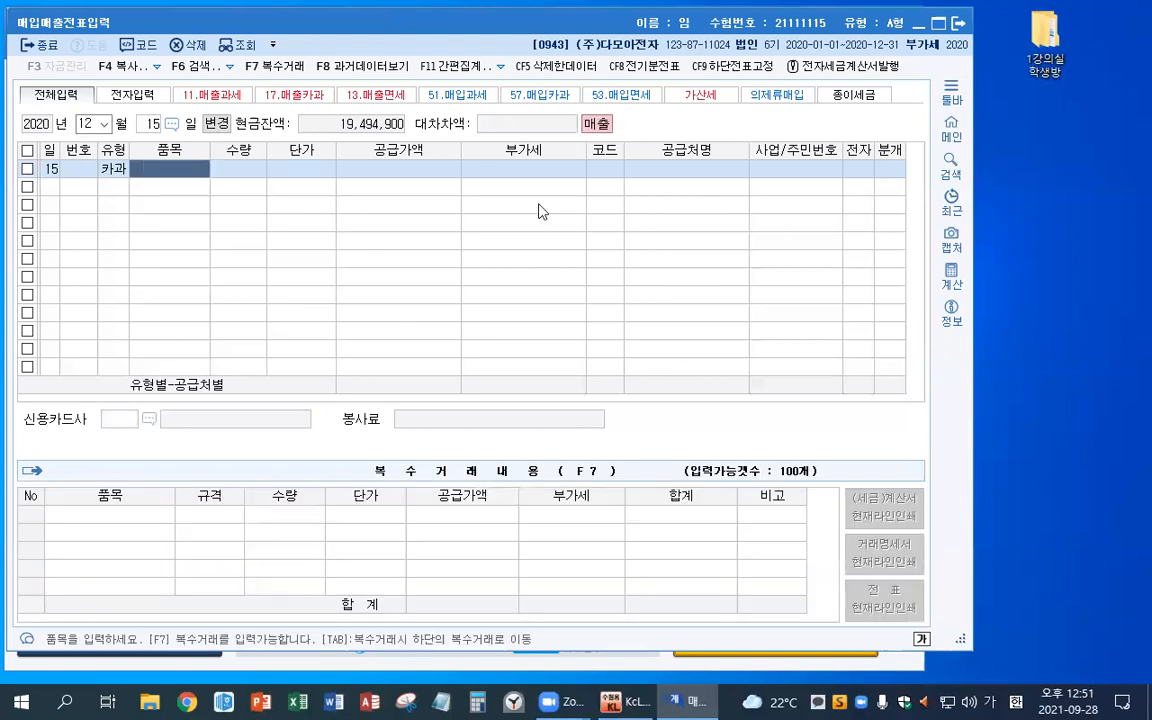
Enter 제품 as the item and 2,000,000 as the 공급가액 of the December 15 entry, accepting the calculated 부가세.
{"action": "type", "text": "제품"}
{"action": "key", "text": "Return"}
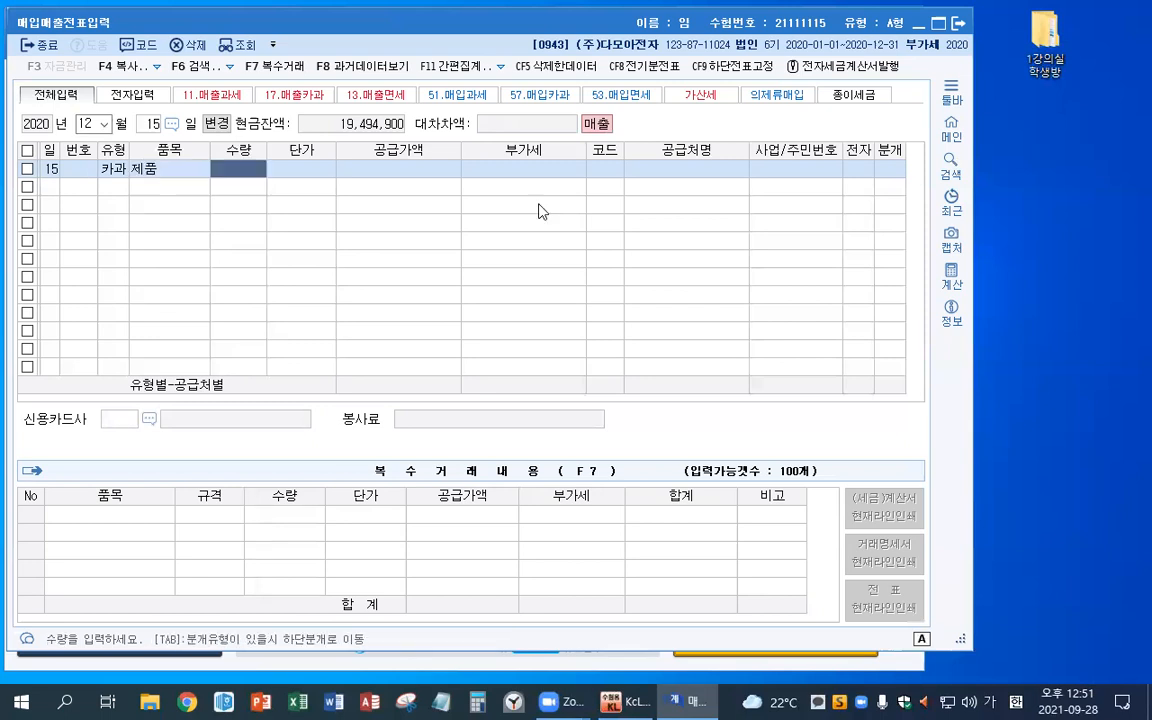
{"action": "key", "text": "Return"}
{"action": "key", "text": "Return"}
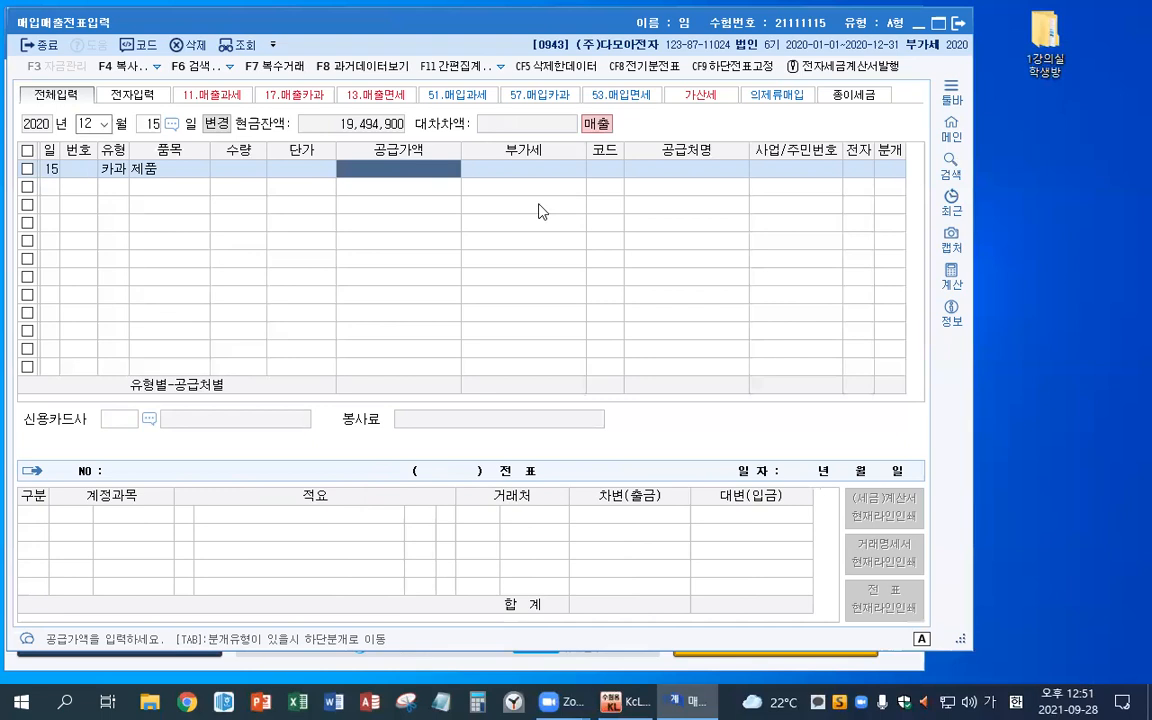
{"action": "type", "text": "2000000"}
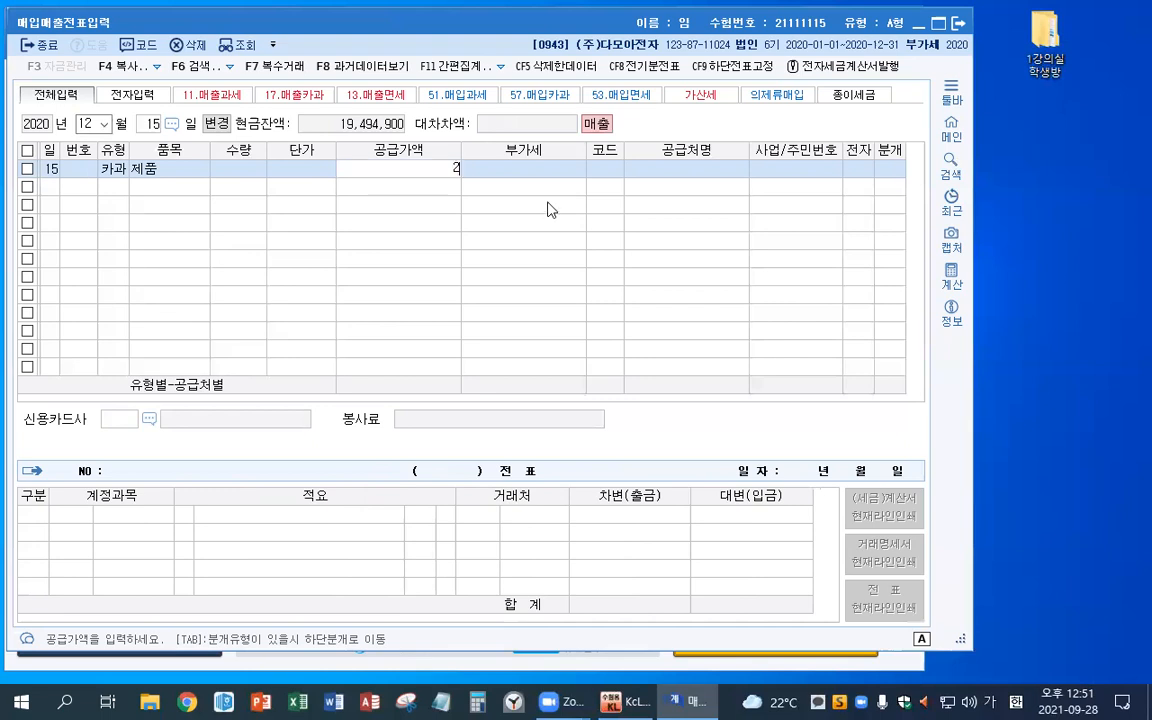
{"action": "key", "text": "Return"}
{"action": "key", "text": "Return"}
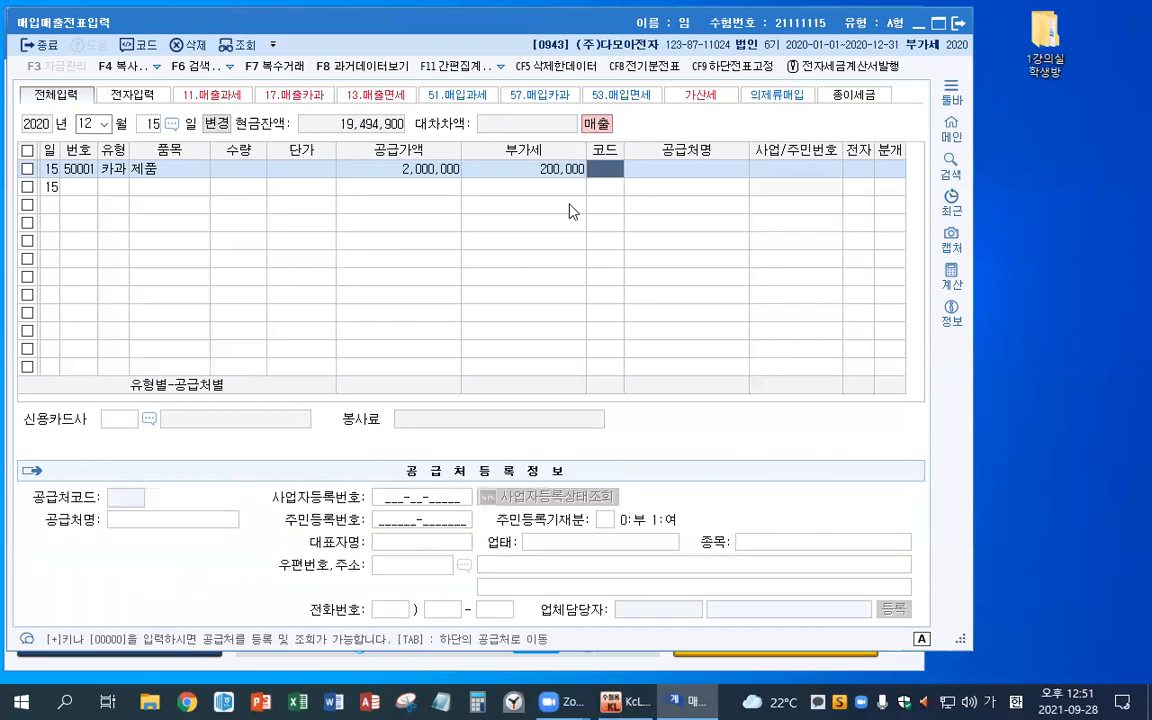
Set the trading partner of the December 15 card sale to 하나무역.
{"action": "type", "text": "하내"}
{"action": "key", "text": "Return"}
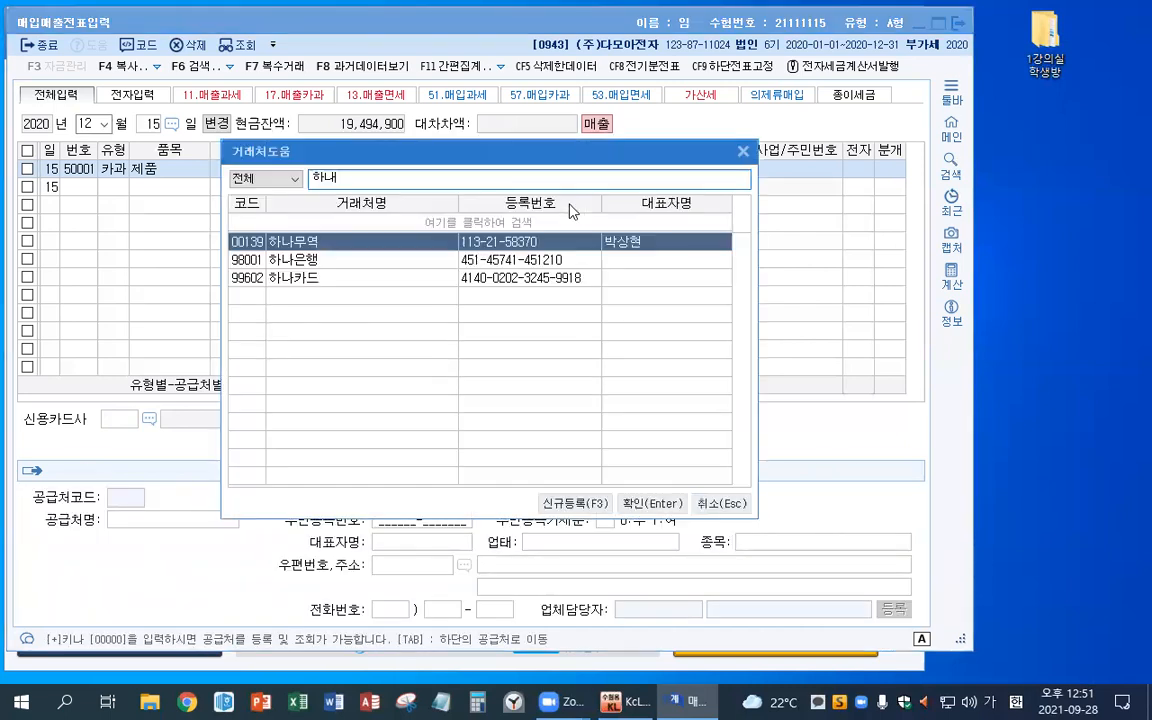
{"action": "key", "text": "Return"}
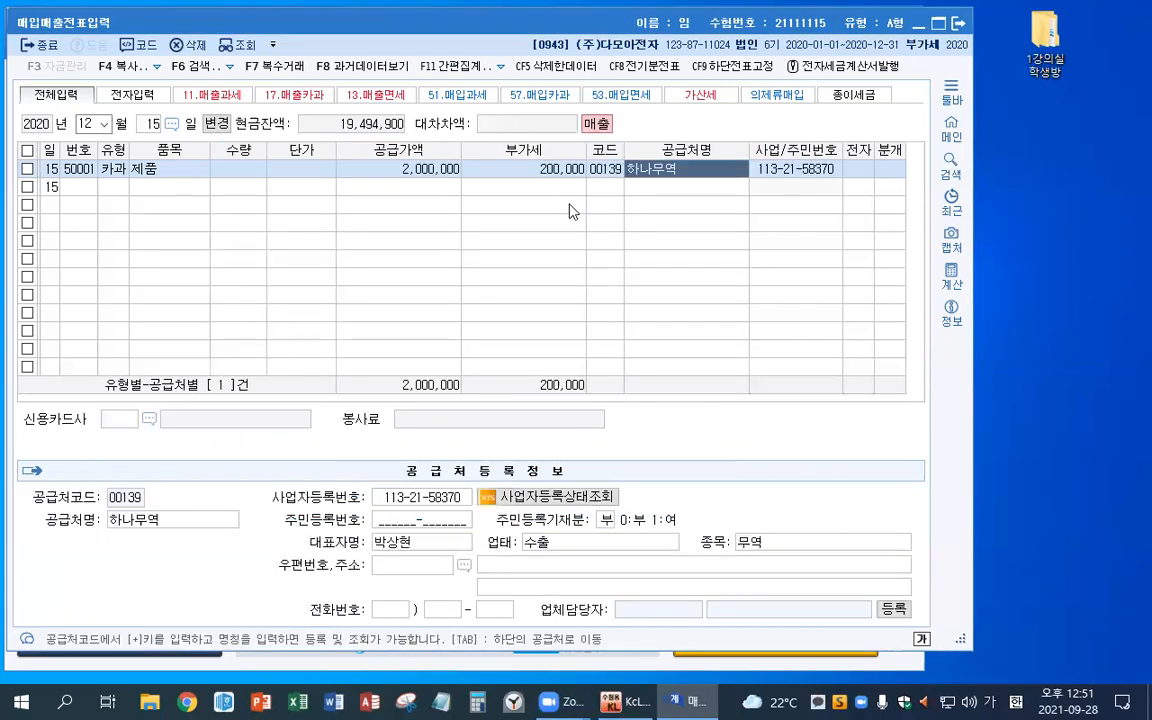
Assign 비씨카드 as the 신용카드사 of the December 15 sale and set its 분개 type to 4 카드.
{"action": "key", "text": "Return"}
{"action": "key", "text": "F2"}
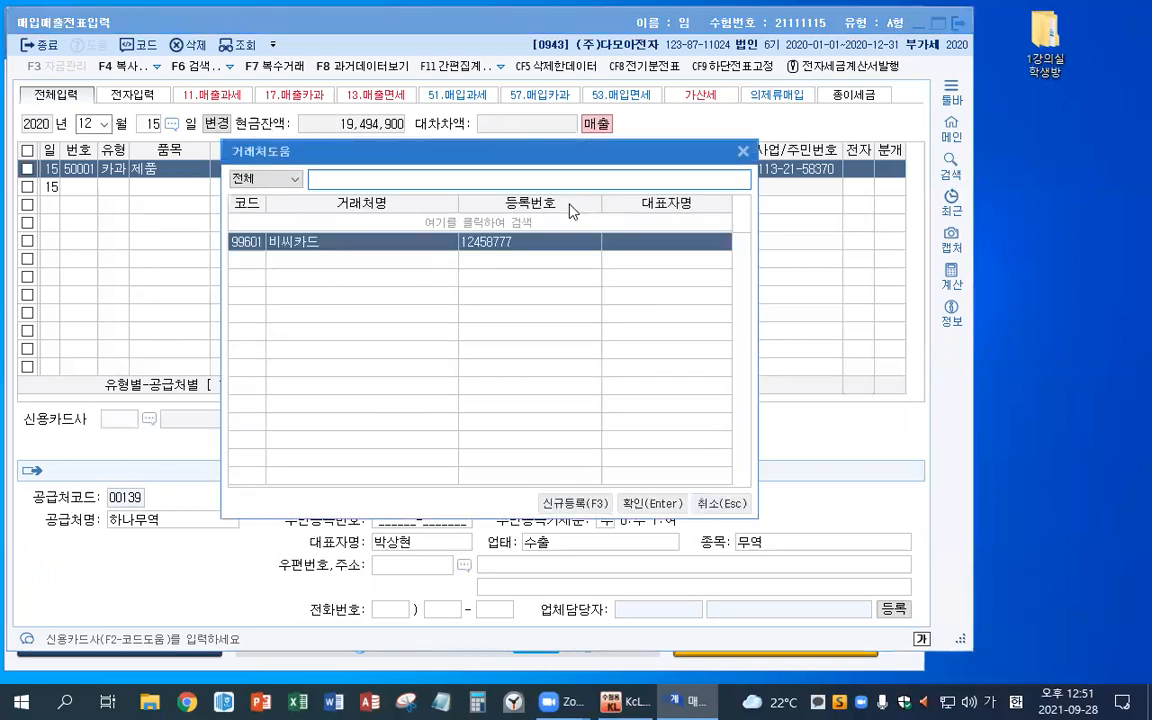
{"action": "key", "text": "Escape"}
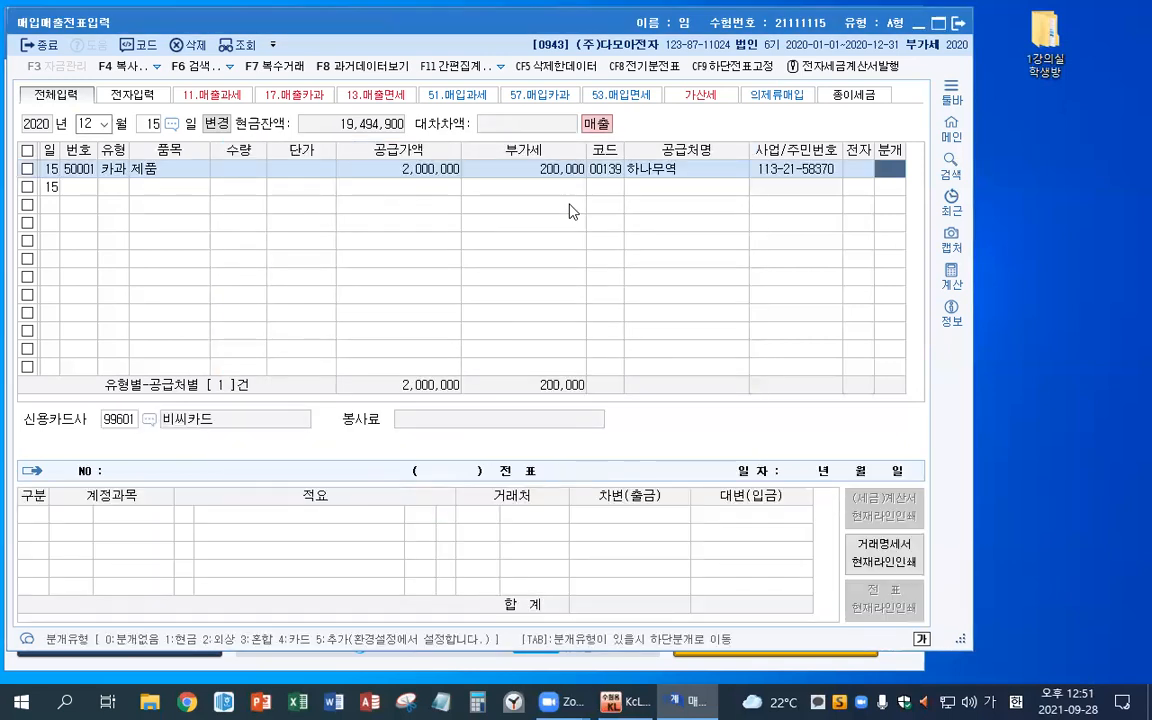
{"action": "type", "text": "4"}
{"action": "key", "text": "Return"}
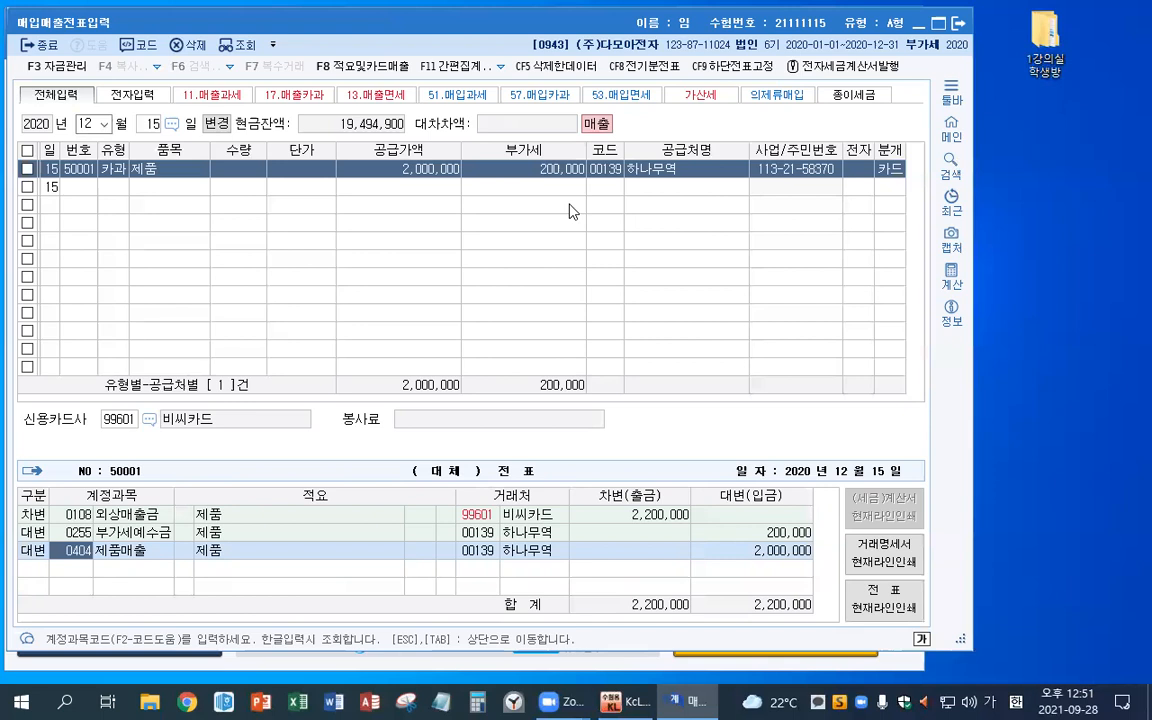
Review the 외상매출금, 부가세예수금 and 제품매출 lines of the December 15 journal, including their trading partners, and close 매입매출전표입력.
{"action": "left_click", "coordinate": [74, 512]}
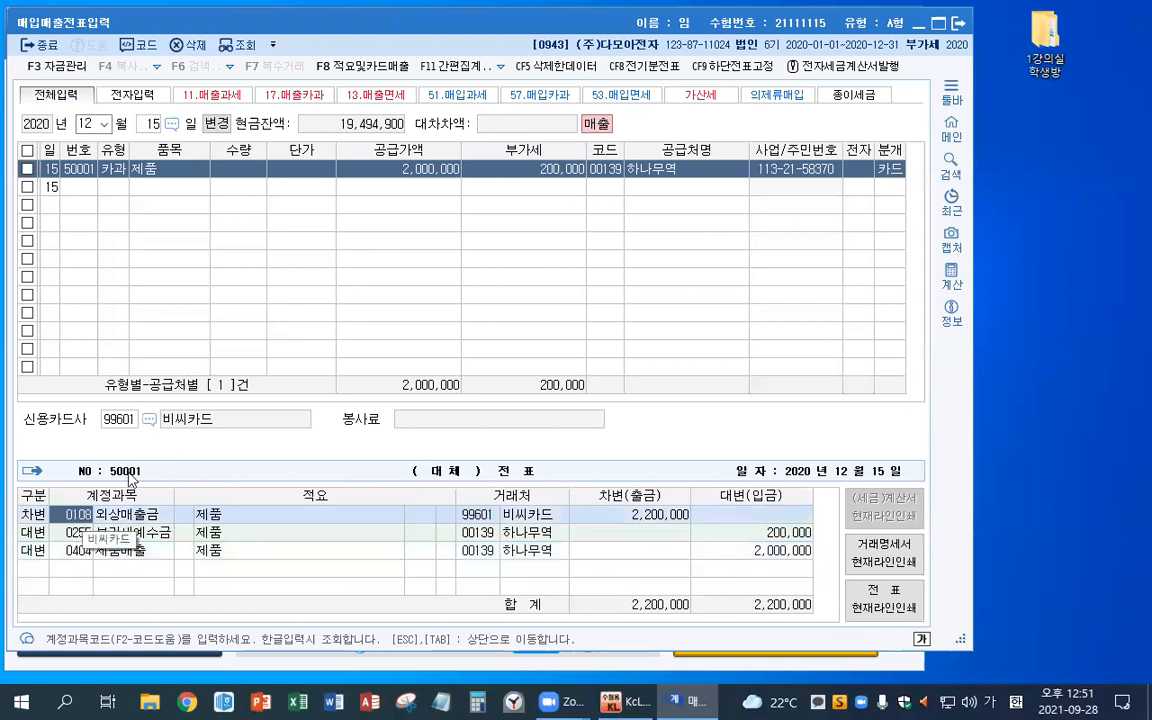
{"action": "left_click", "coordinate": [79, 552]}
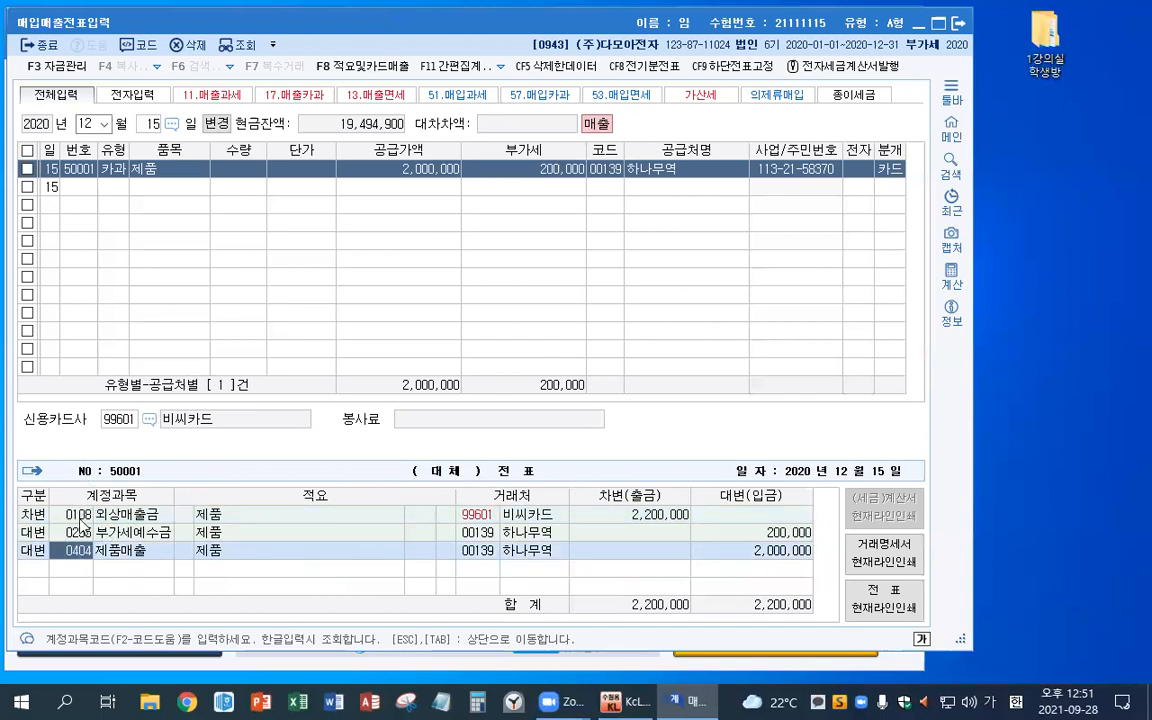
{"action": "left_click", "coordinate": [80, 513]}
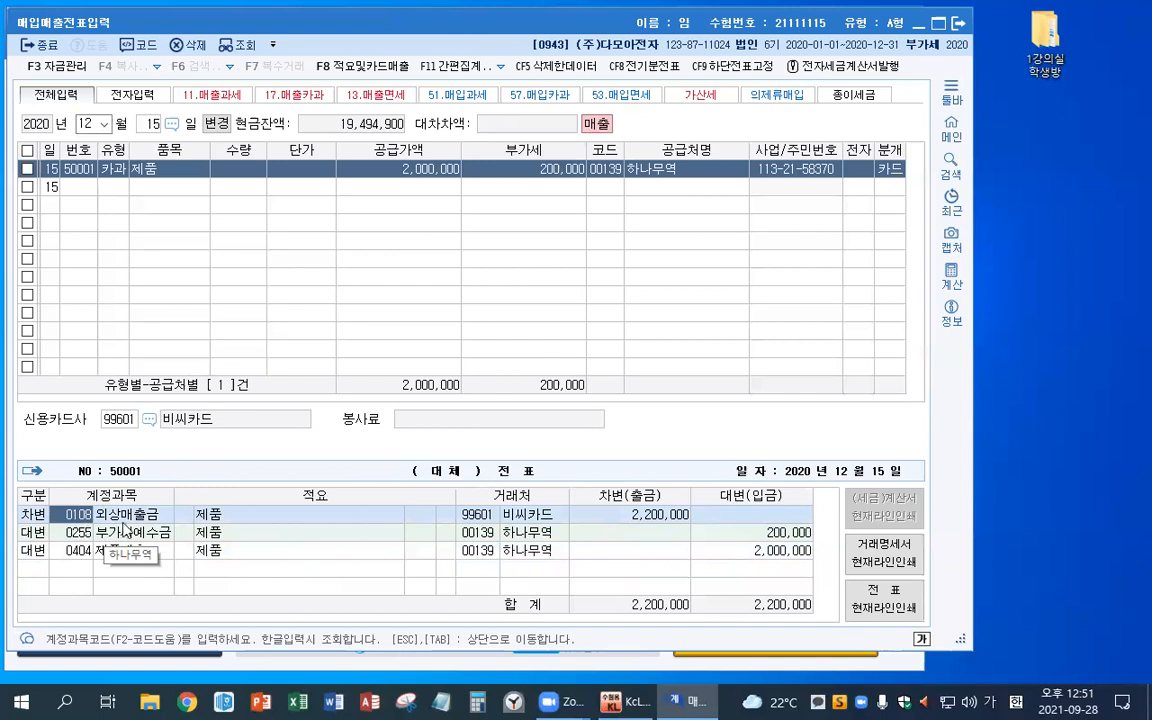
{"action": "left_click", "coordinate": [121, 530]}
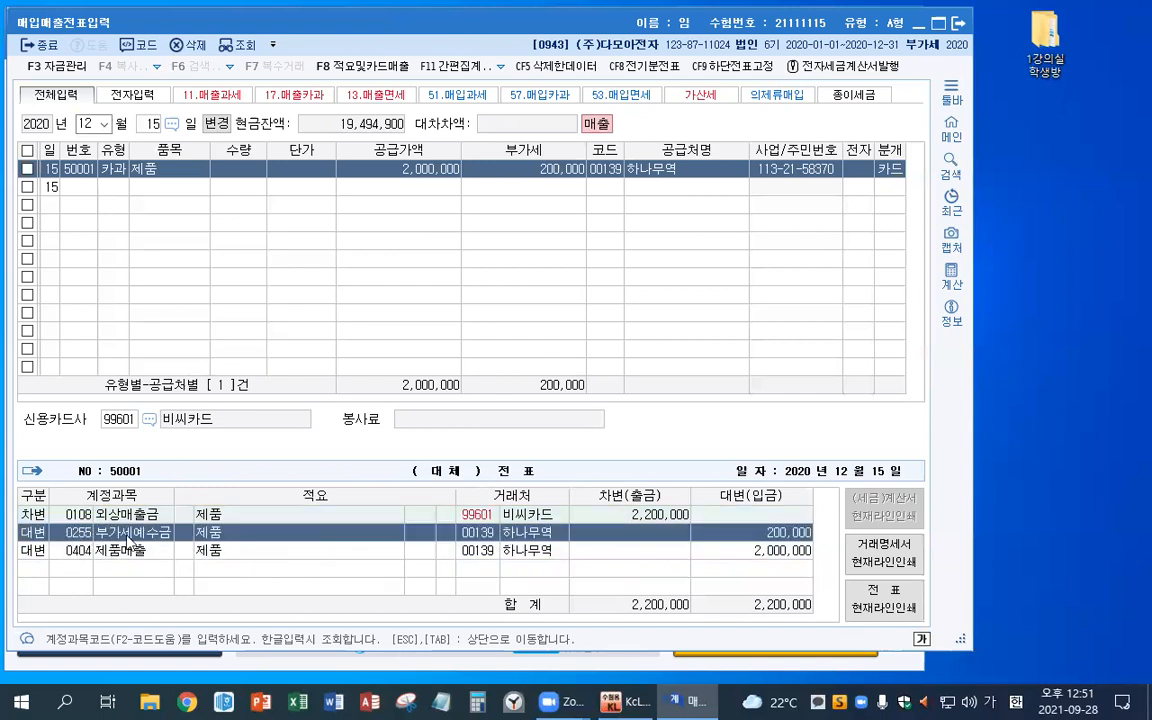
{"action": "left_click", "coordinate": [80, 513]}
{"action": "key", "text": "Down"}
{"action": "key", "text": "Down"}
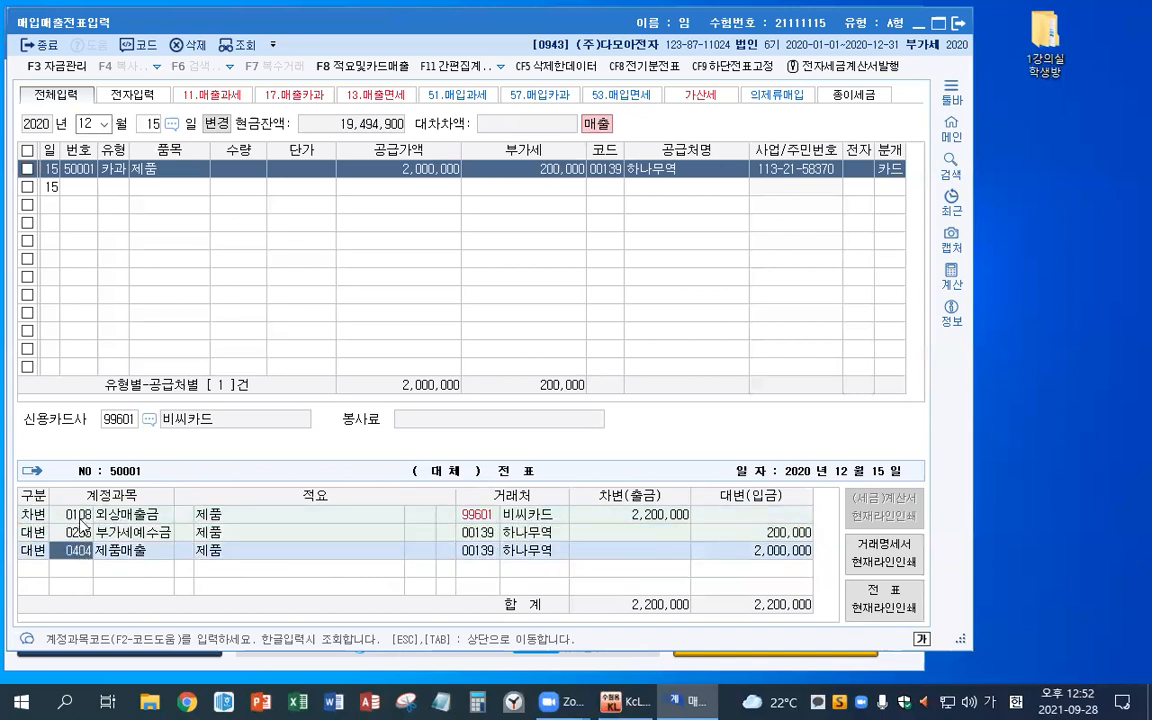
{"action": "left_click", "coordinate": [80, 518]}
{"action": "left_click", "coordinate": [79, 555]}
{"action": "left_click", "coordinate": [80, 533]}
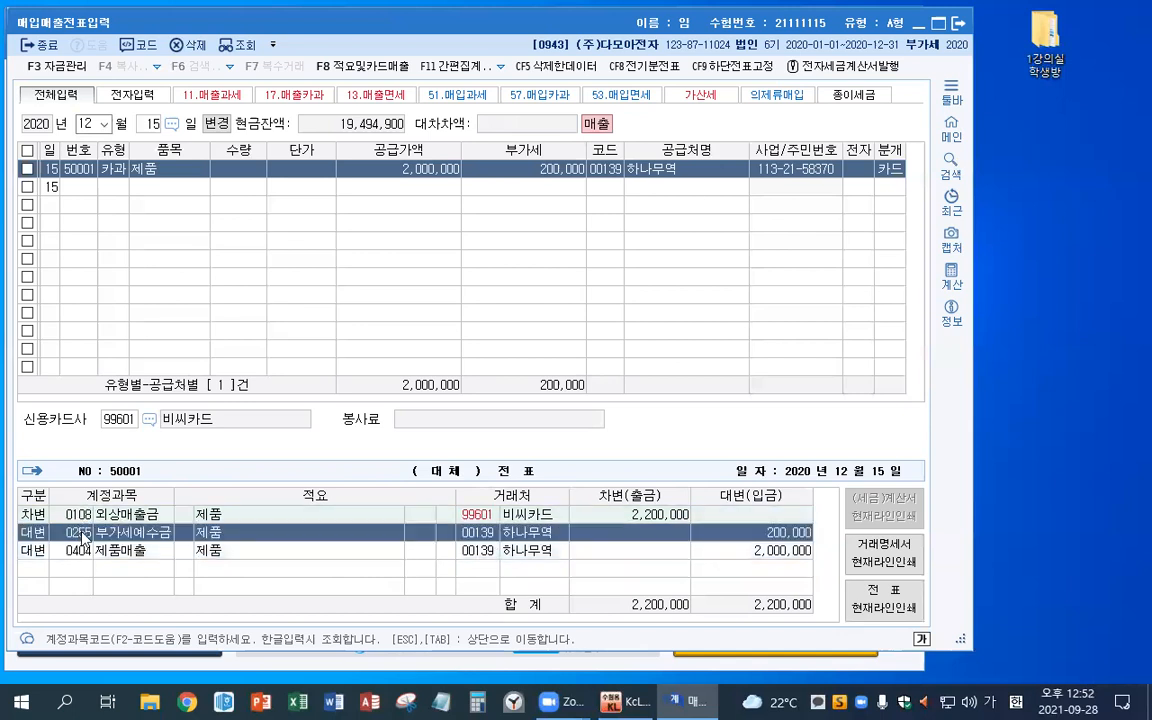
{"action": "left_click", "coordinate": [78, 554]}
{"action": "left_click", "coordinate": [80, 517]}
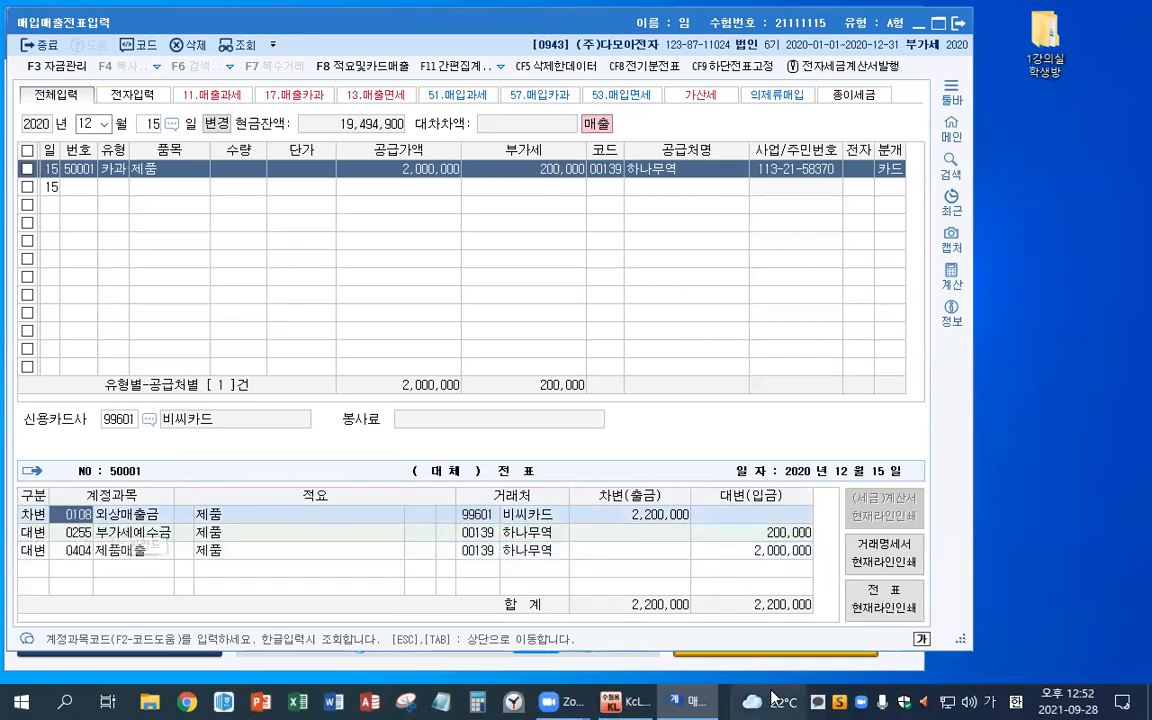
{"action": "key", "text": "Down"}
{"action": "key", "text": "Down"}
{"action": "mouse_move", "coordinate": [772, 695]}
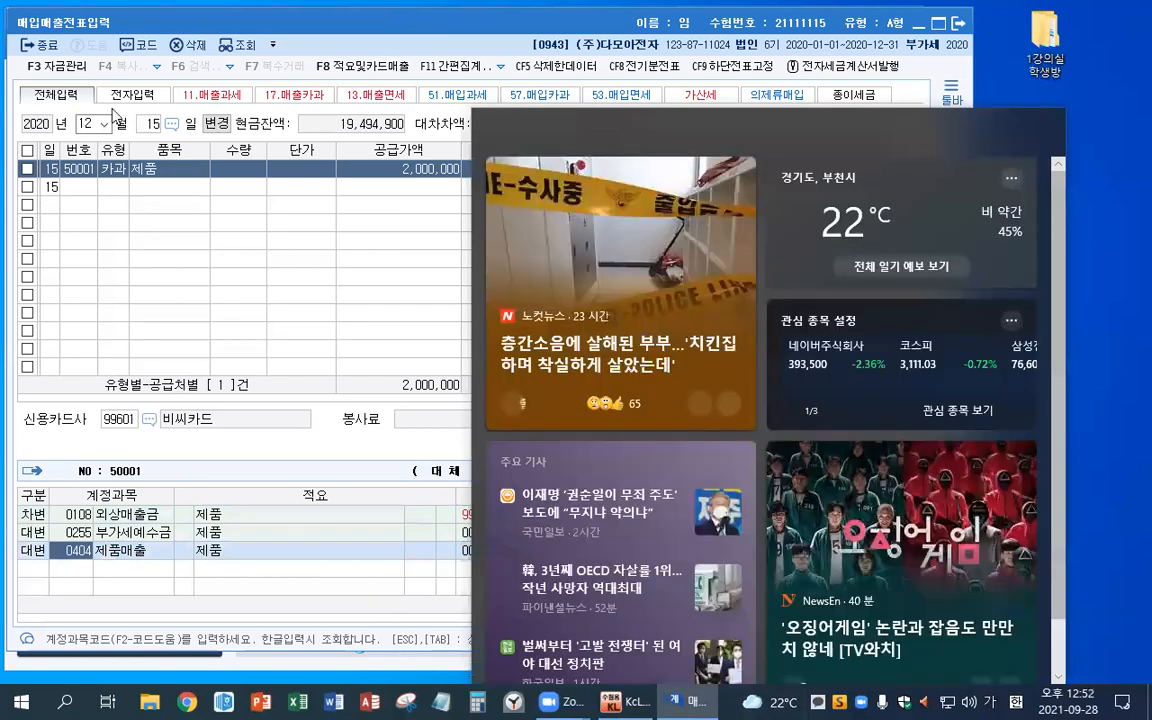
{"action": "left_click", "coordinate": [249, 343]}
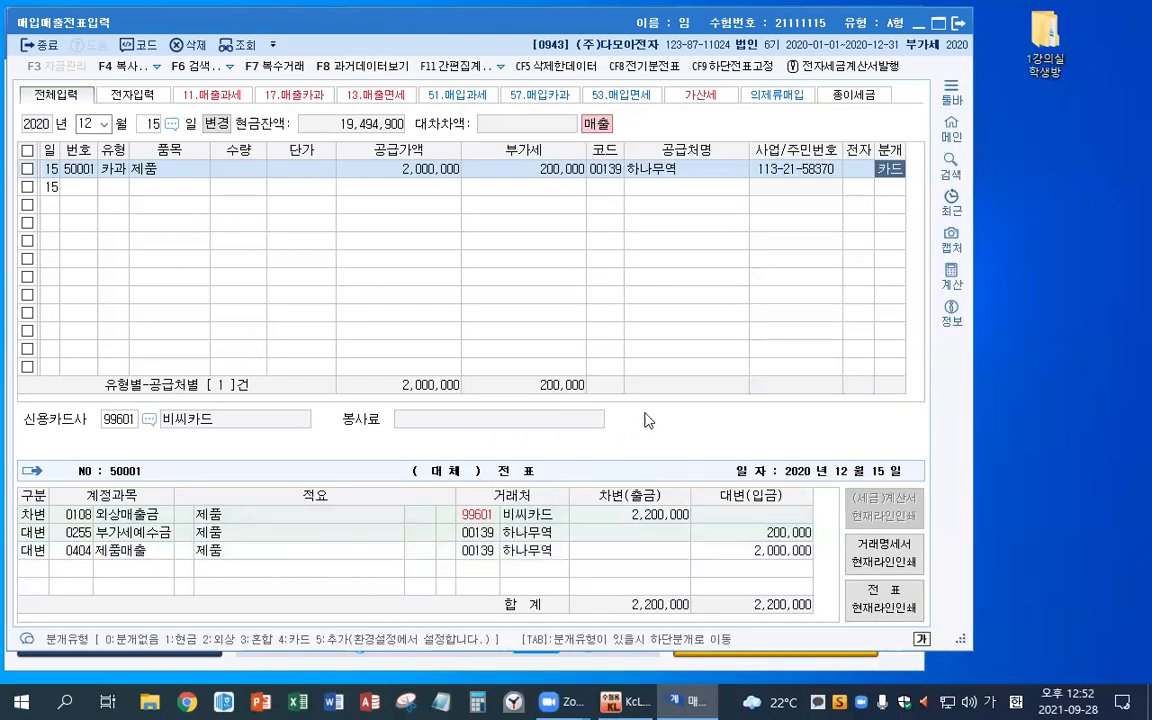
{"action": "key", "text": "Escape"}
{"action": "key", "text": "Escape"}
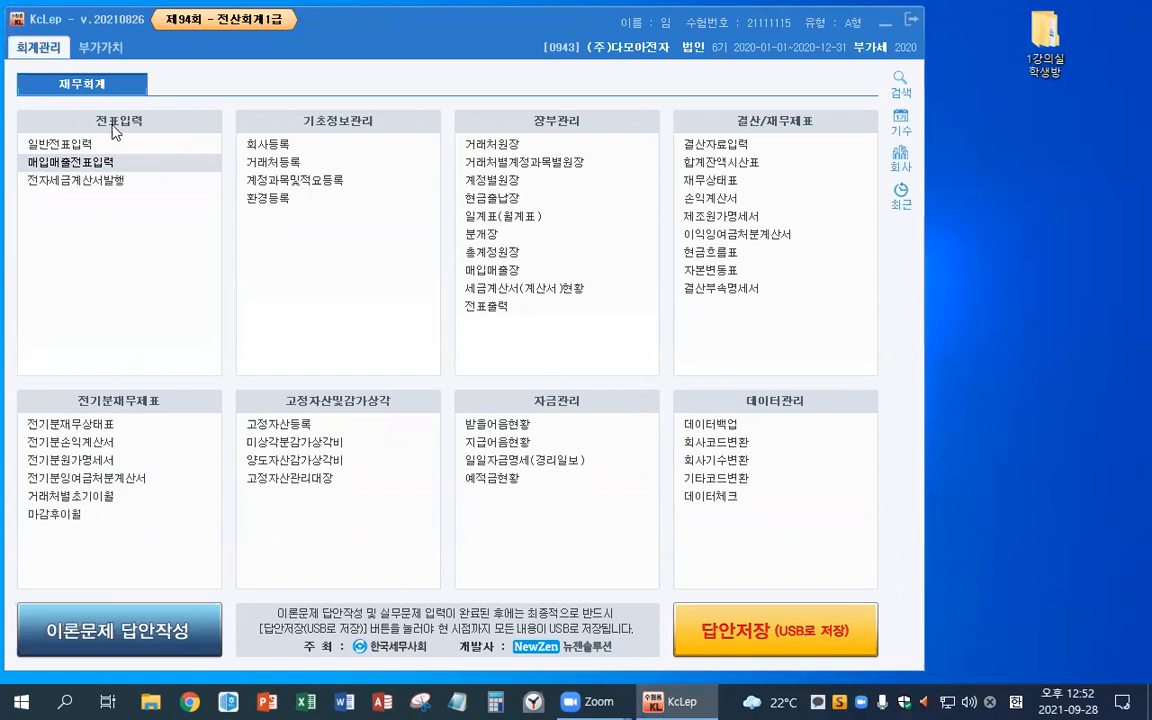
Open 일반전표입력 and bring up the vouchers of September 5.
{"action": "left_click", "coordinate": [70, 144]}
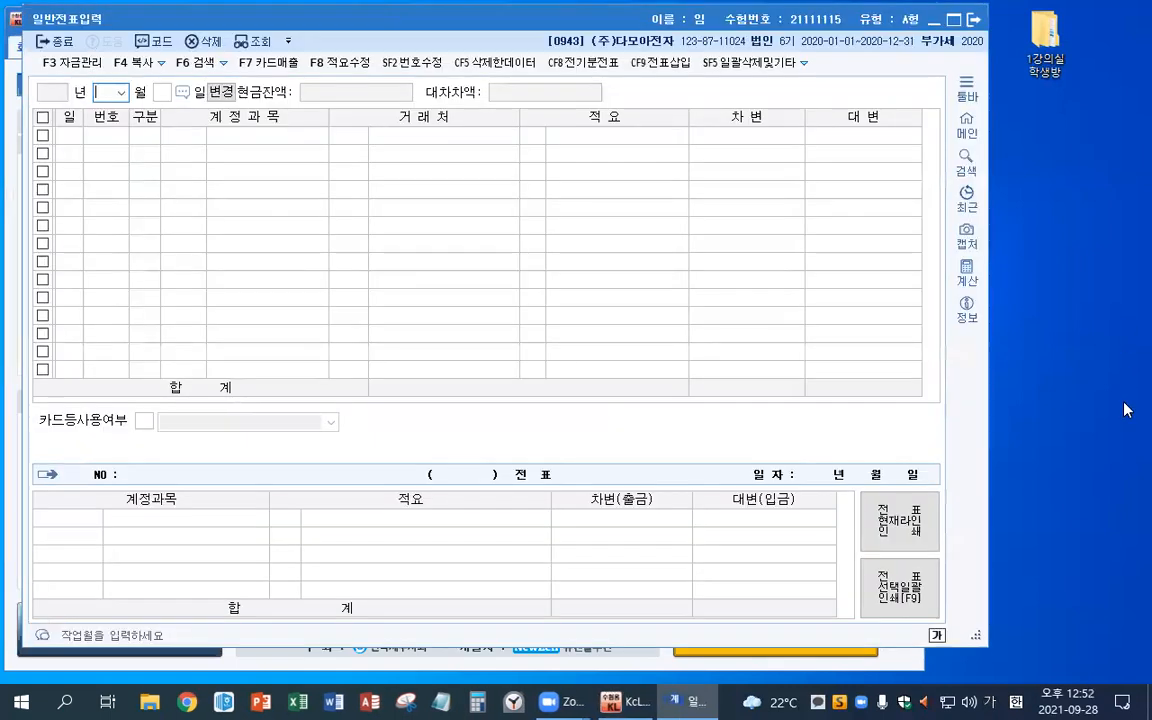
{"action": "type", "text": "9"}
{"action": "key", "text": "Return"}
{"action": "type", "text": "5"}
{"action": "key", "text": "Return"}
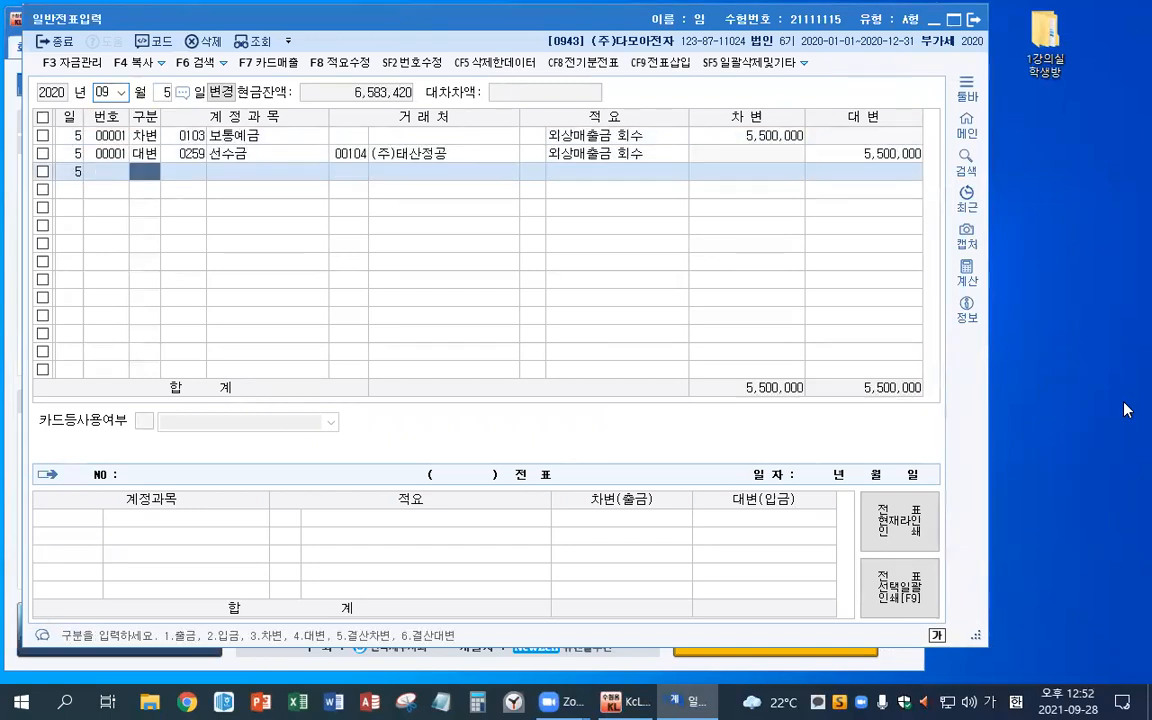
Change the credit account of the September 5 voucher to 0108 외상매출금 and close the voucher entry.
{"action": "key", "text": "Up"}
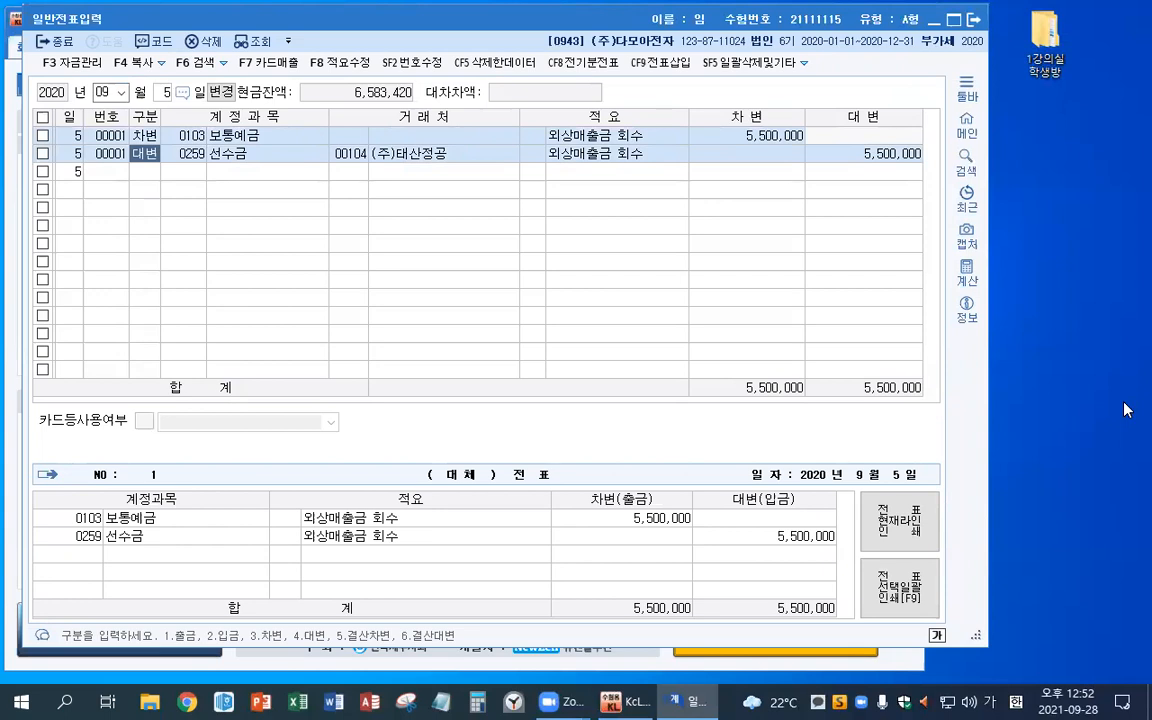
{"action": "key", "text": "Return"}
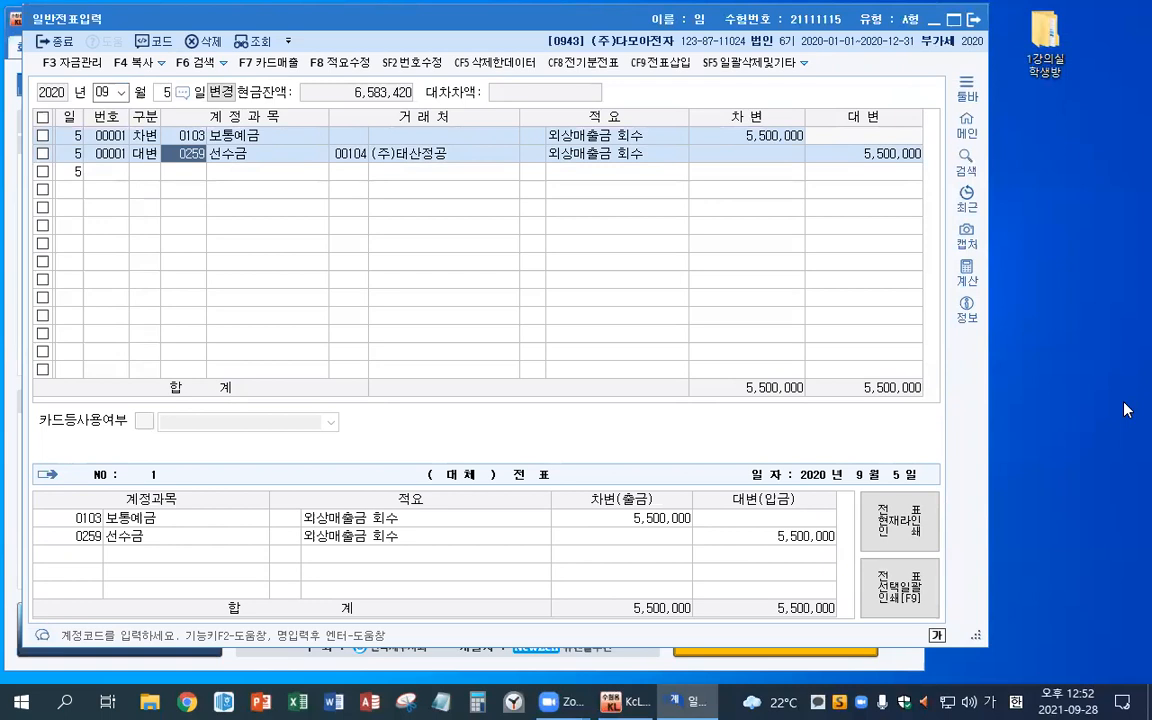
{"action": "type", "text": "외상"}
{"action": "key", "text": "Return"}
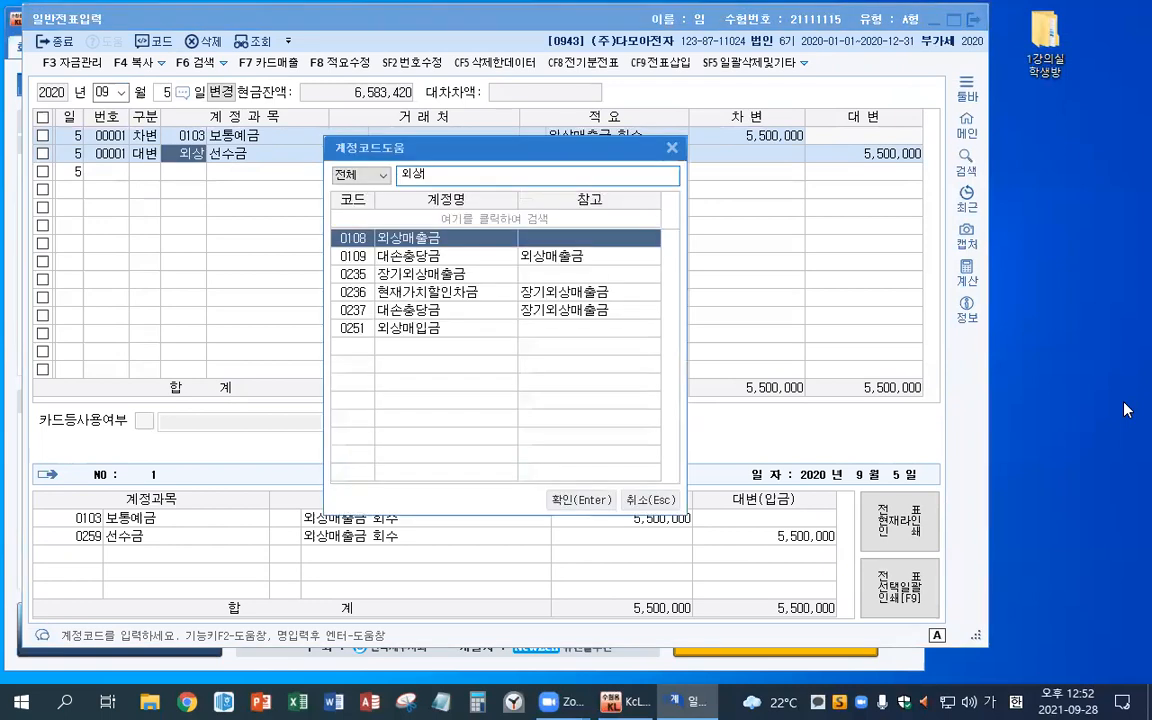
{"action": "key", "text": "Return"}
{"action": "key", "text": "Return"}
{"action": "key", "text": "Return"}
{"action": "key", "text": "Return"}
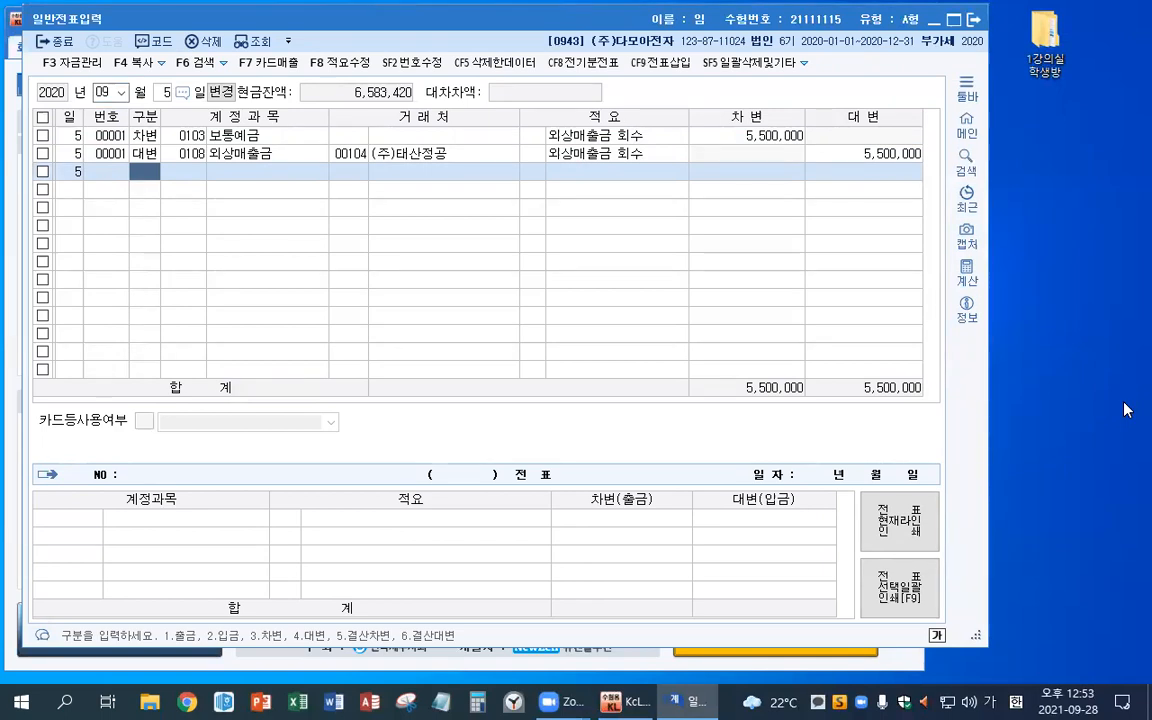
{"action": "key", "text": "Escape"}
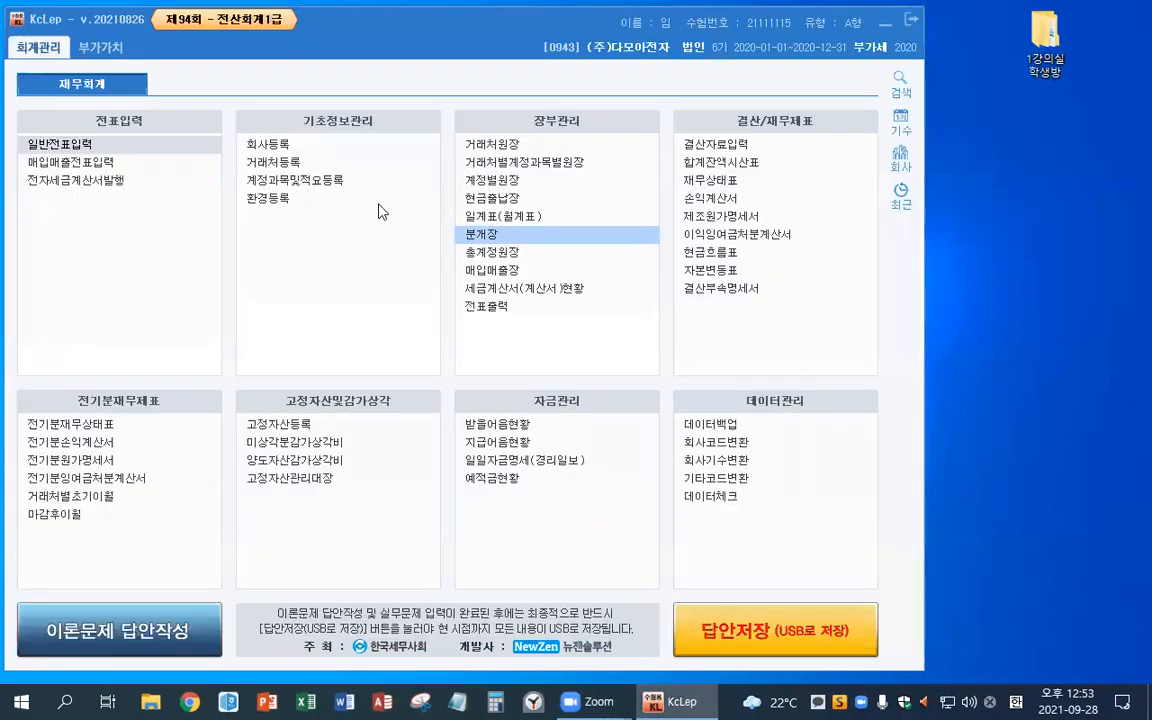
Open 매입매출전표입력 and bring up the entries of October 4.
{"action": "left_click", "coordinate": [159, 162]}
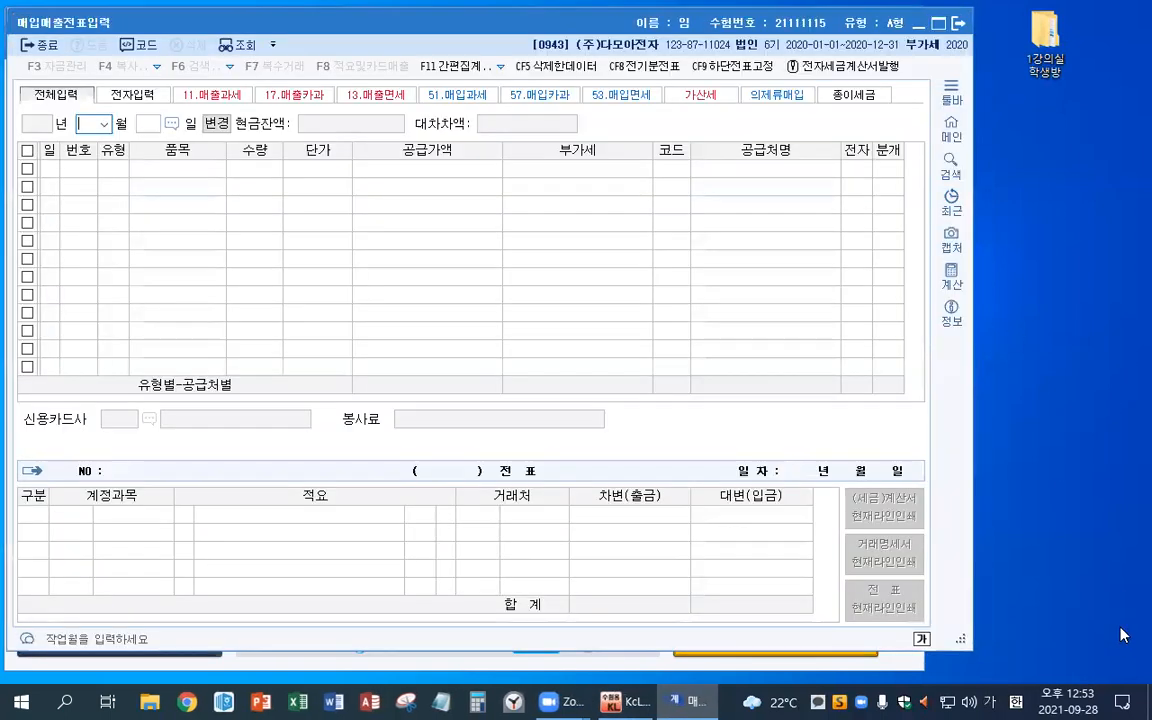
{"action": "type", "text": "10"}
{"action": "key", "text": "Return"}
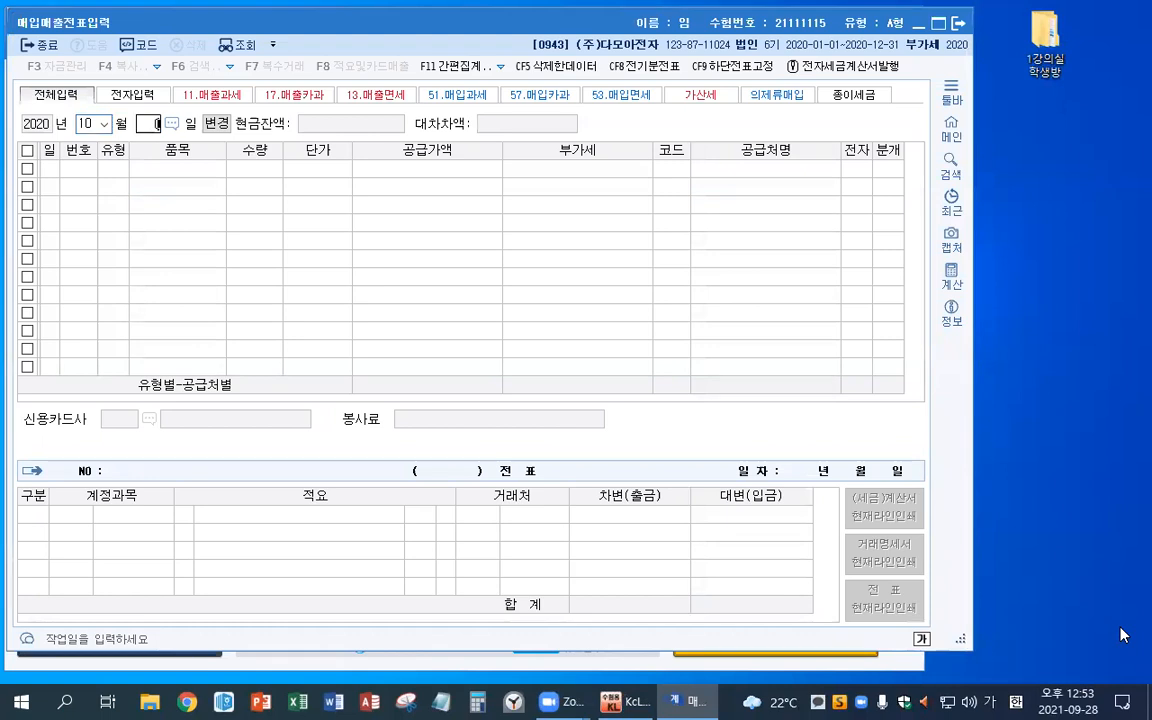
{"action": "type", "text": "4"}
{"action": "key", "text": "Return"}
Change the October 4 기념품 purchase to type 54 불공 with 불공제사유 4, ④접대비 및 이와 유사한 비용 관련.
{"action": "key", "text": "Up"}
{"action": "key", "text": "Return"}
{"action": "key", "text": "Return"}
{"action": "key", "text": "Return"}
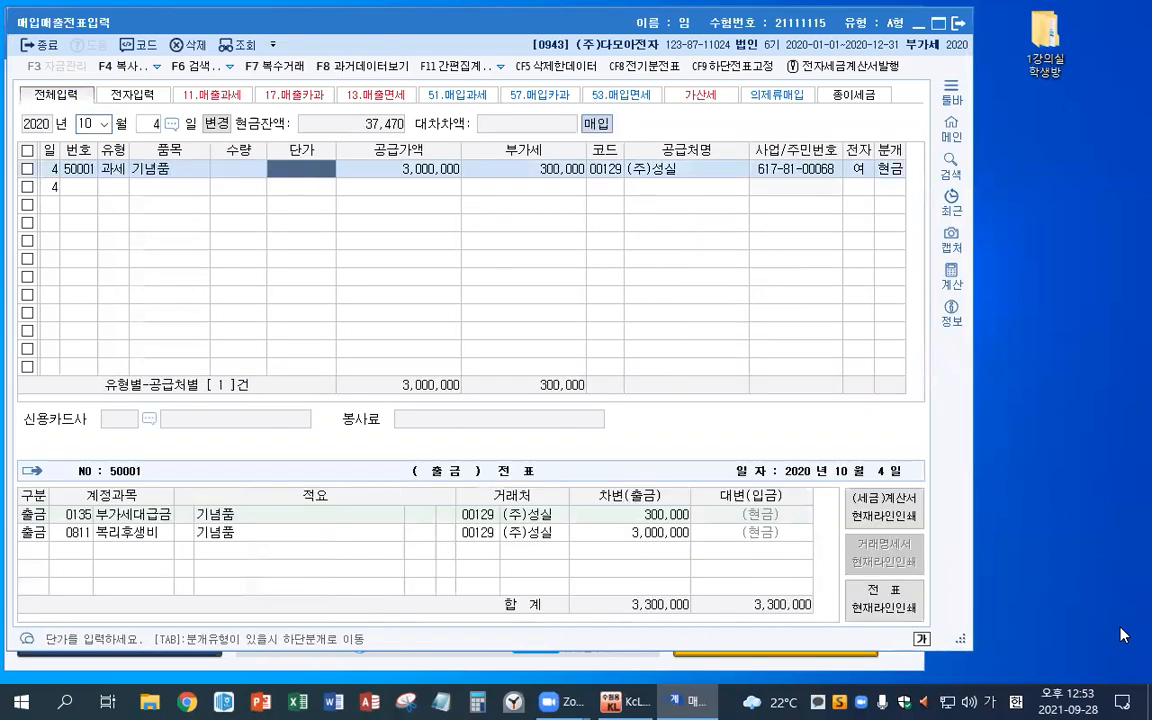
{"action": "left_click", "coordinate": [116, 172]}
{"action": "type", "text": "54"}
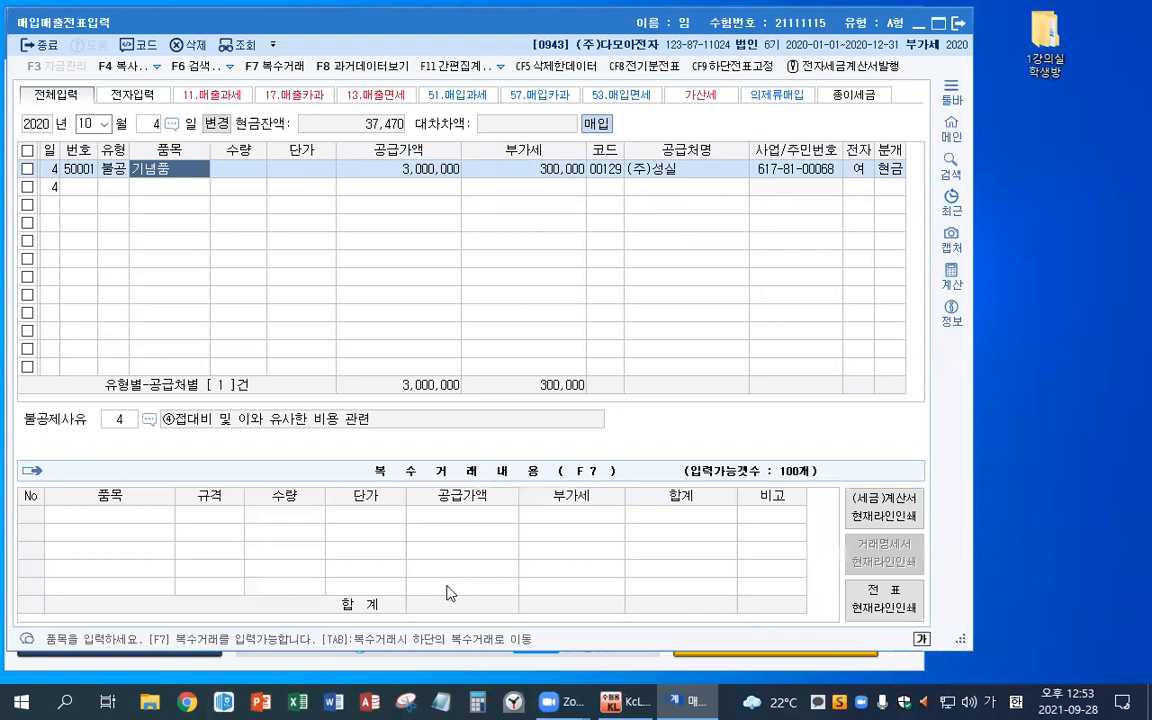
Accept the remaining fields of the October 4 purchase and set the account in its cash journal to 0813 접대비.
{"action": "key", "text": "Return"}
{"action": "key", "text": "Return"}
{"action": "key", "text": "Return"}
{"action": "key", "text": "Return"}
{"action": "key", "text": "Return"}
{"action": "key", "text": "Return"}
{"action": "key", "text": "Return"}
{"action": "key", "text": "Return"}
{"action": "key", "text": "Return"}
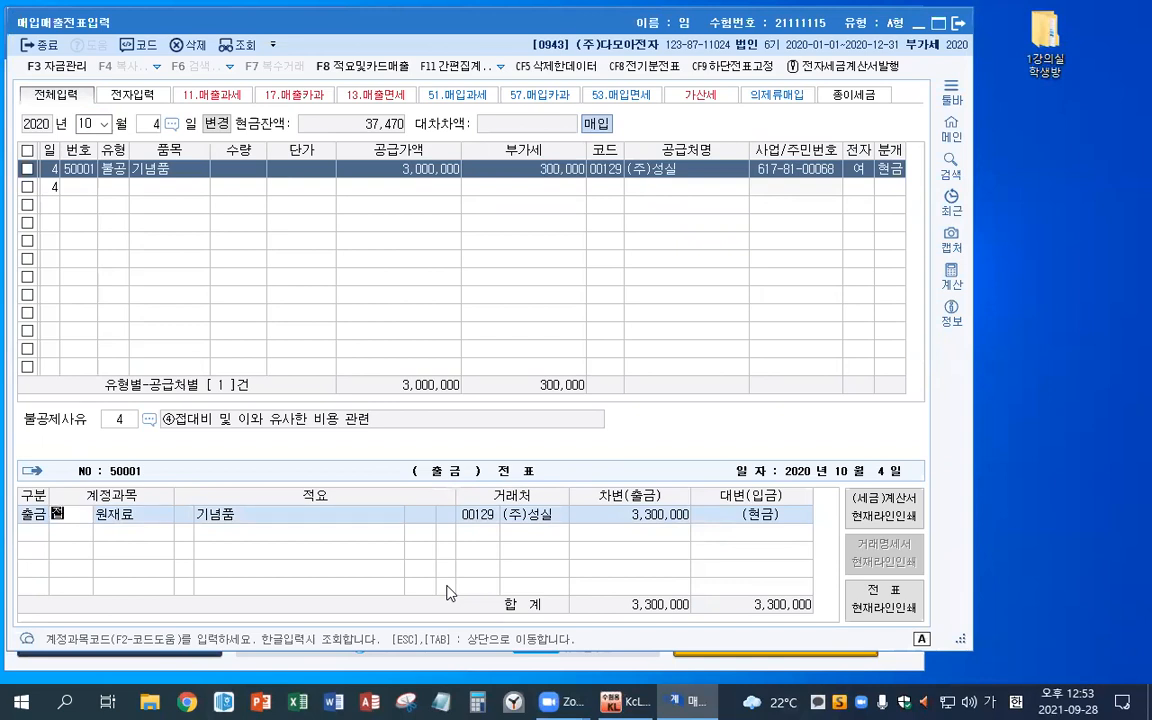
{"action": "type", "text": "접대"}
{"action": "key", "text": "Return"}
{"action": "key", "text": "Down"}
{"action": "key", "text": "Down"}
{"action": "key", "text": "Return"}
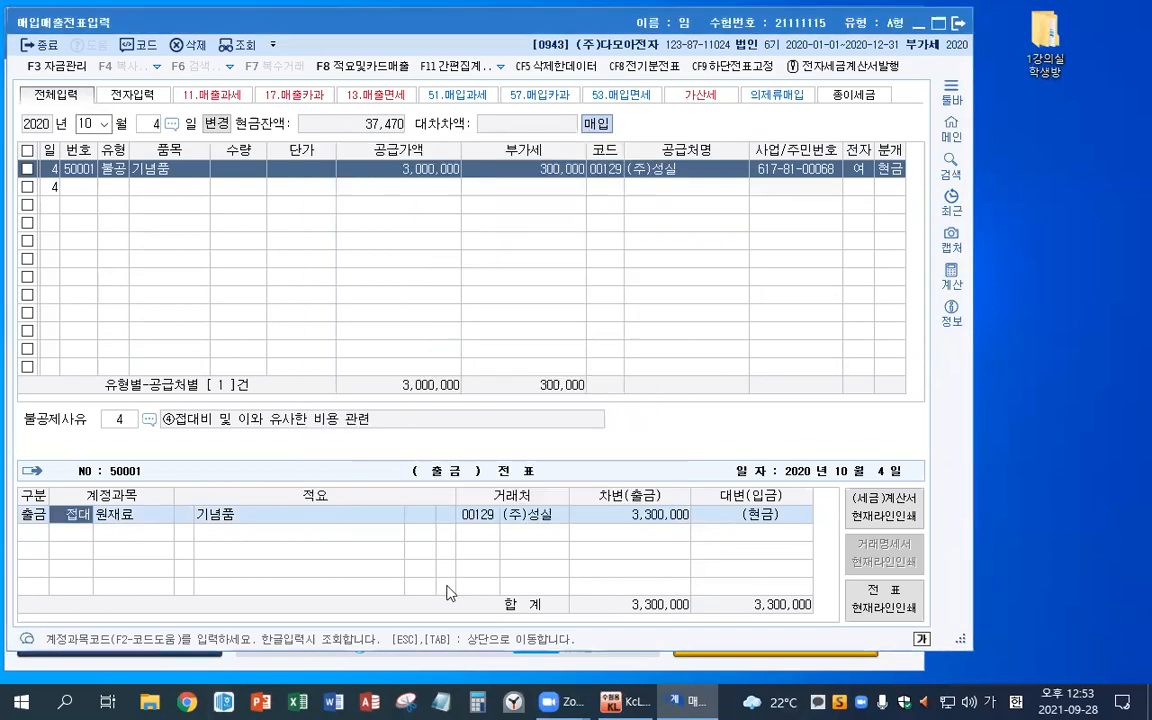
{"action": "key", "text": "Return"}
{"action": "key", "text": "Up"}
{"action": "key", "text": "Return"}
{"action": "key", "text": "Return"}
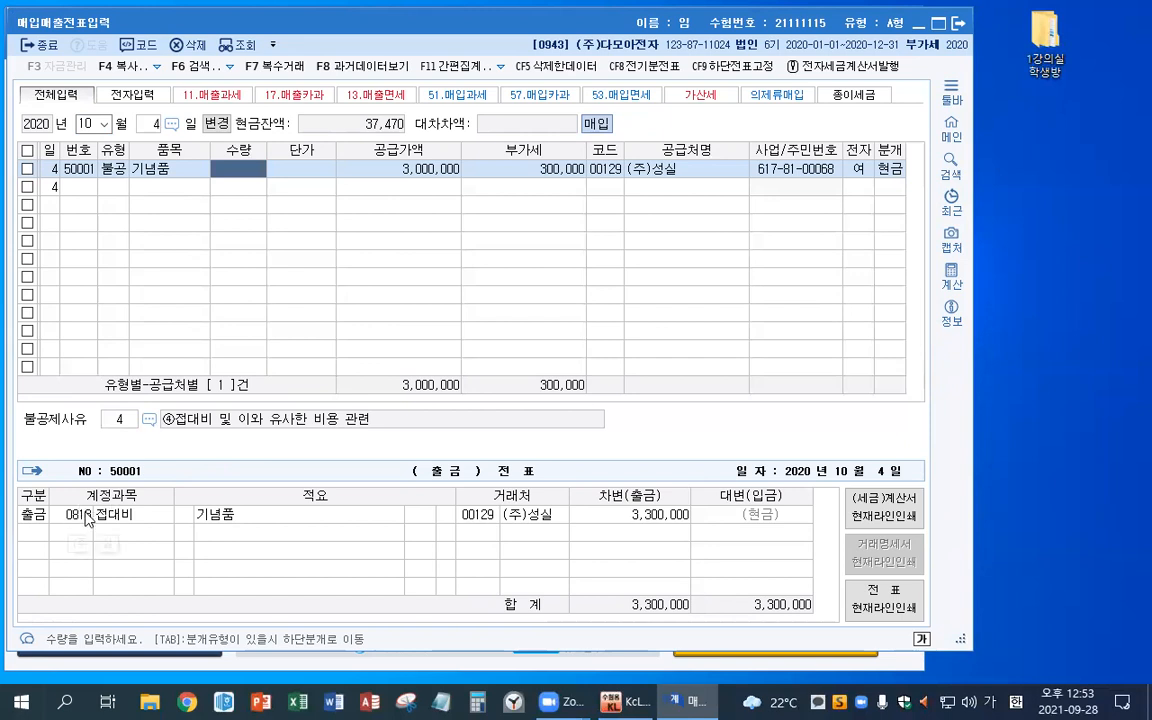
Switch the October 4 purchase to 분개 type 3 혼합 and set its debit account to 0813 접대비.
{"action": "left_click", "coordinate": [894, 172]}
{"action": "type", "text": "3"}
{"action": "key", "text": "Return"}
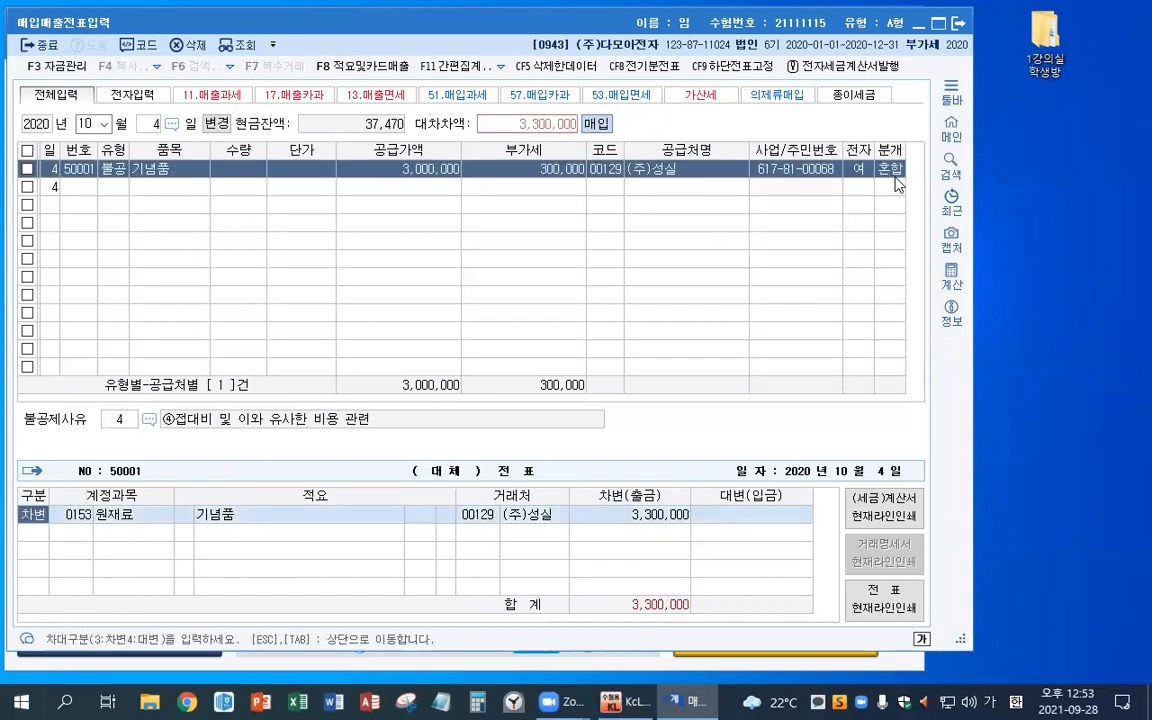
{"action": "type", "text": "접대"}
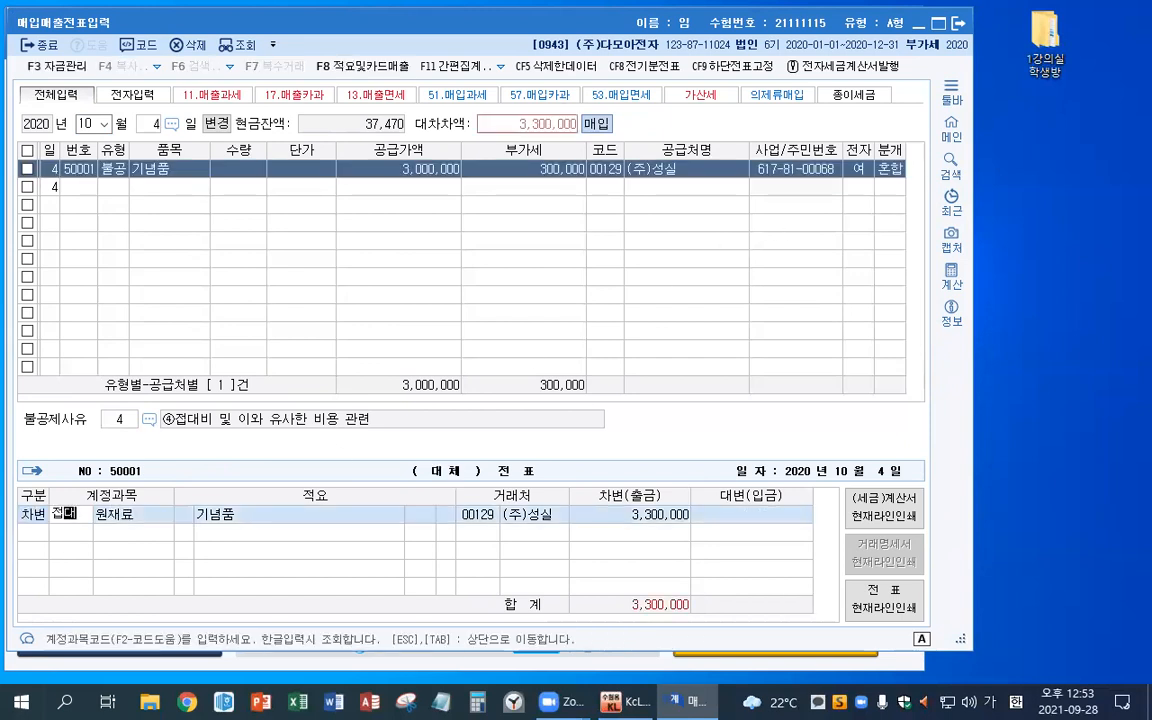
{"action": "key", "text": "Down"}
{"action": "key", "text": "Down"}
{"action": "key", "text": "Return"}
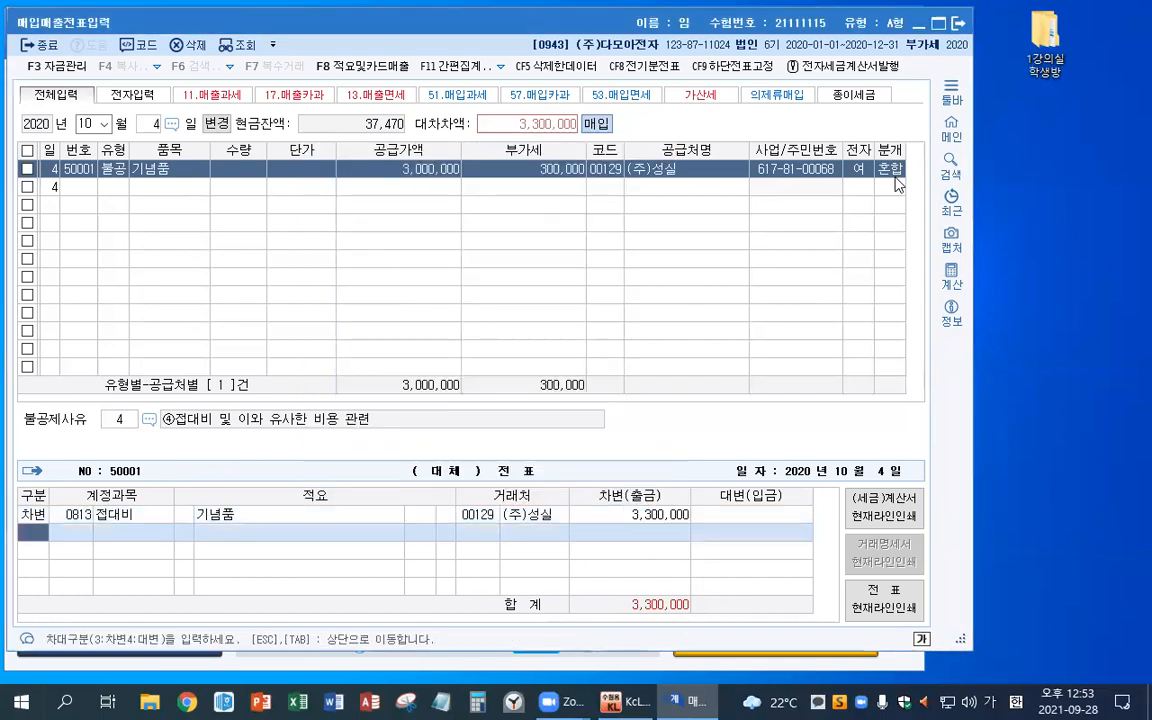
Add a credit line of 3,300,000 to account 0101 현금 in the October 4 journal and close 매입매출전표입력.
{"action": "type", "text": "4현금"}
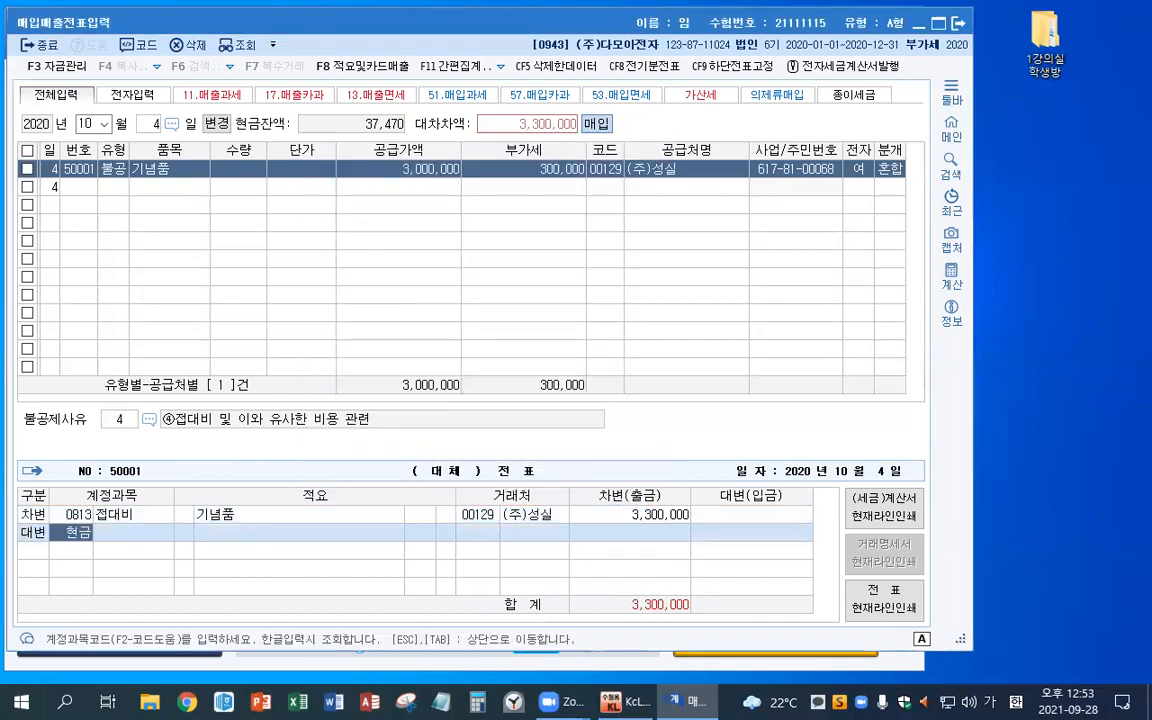
{"action": "key", "text": "Return"}
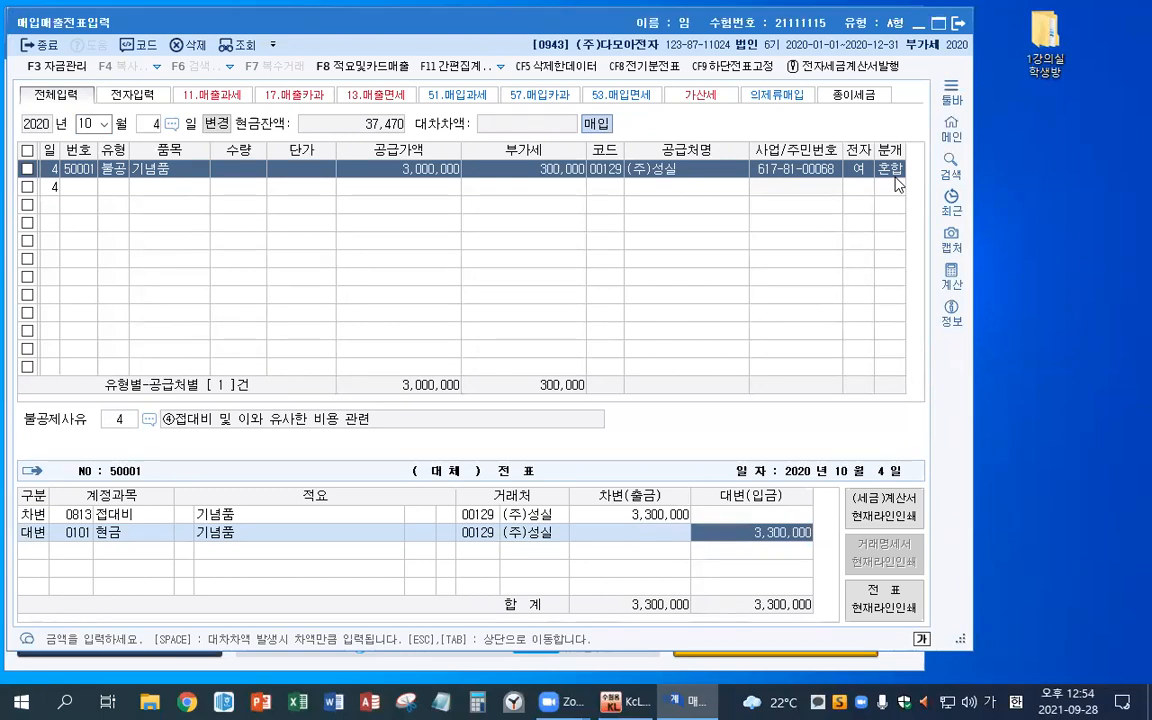
{"action": "key", "text": "Escape"}
{"action": "key", "text": "Escape"}
{"action": "key", "text": "Escape"}
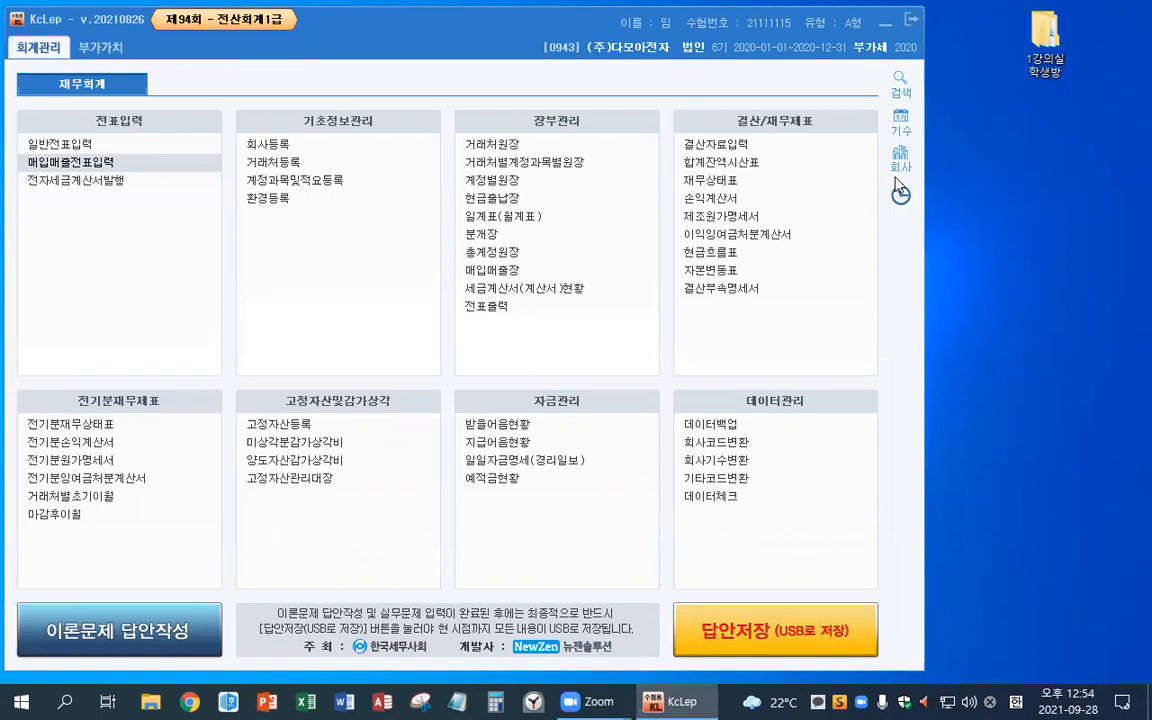
Open 일반전표입력 for December 31, 2020 and place a blank Notepad note over the voucher grid.
{"action": "left_click", "coordinate": [87, 146]}
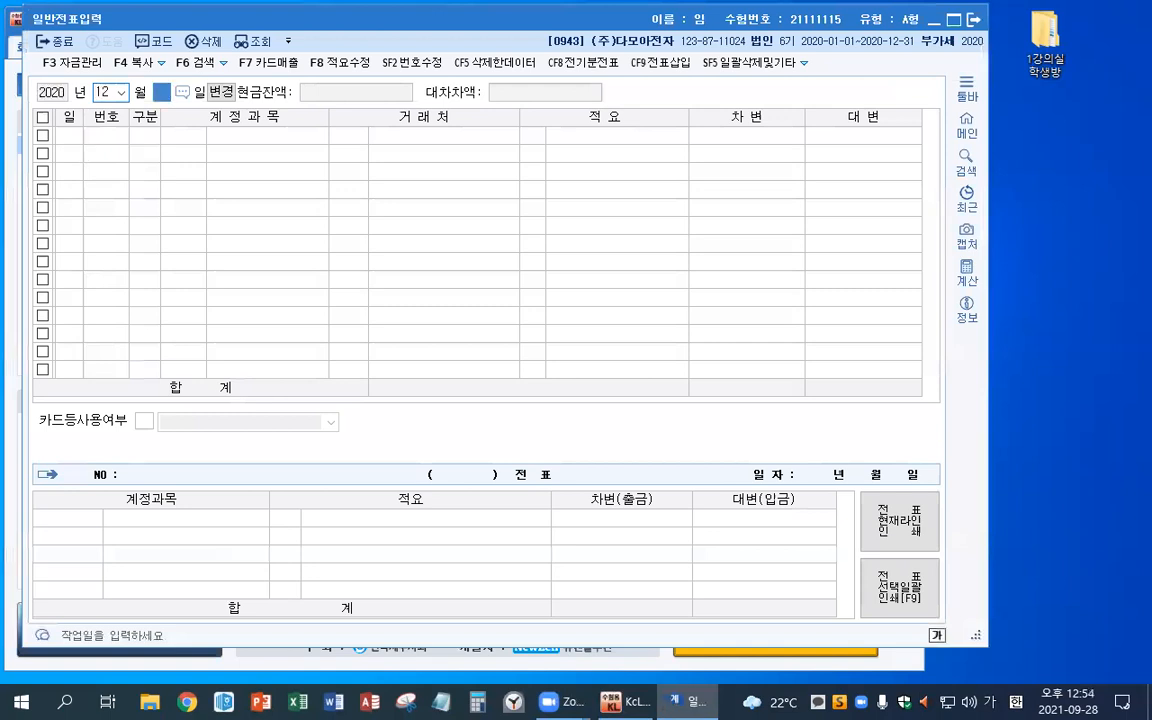
{"action": "type", "text": "31"}
{"action": "key", "text": "Return"}
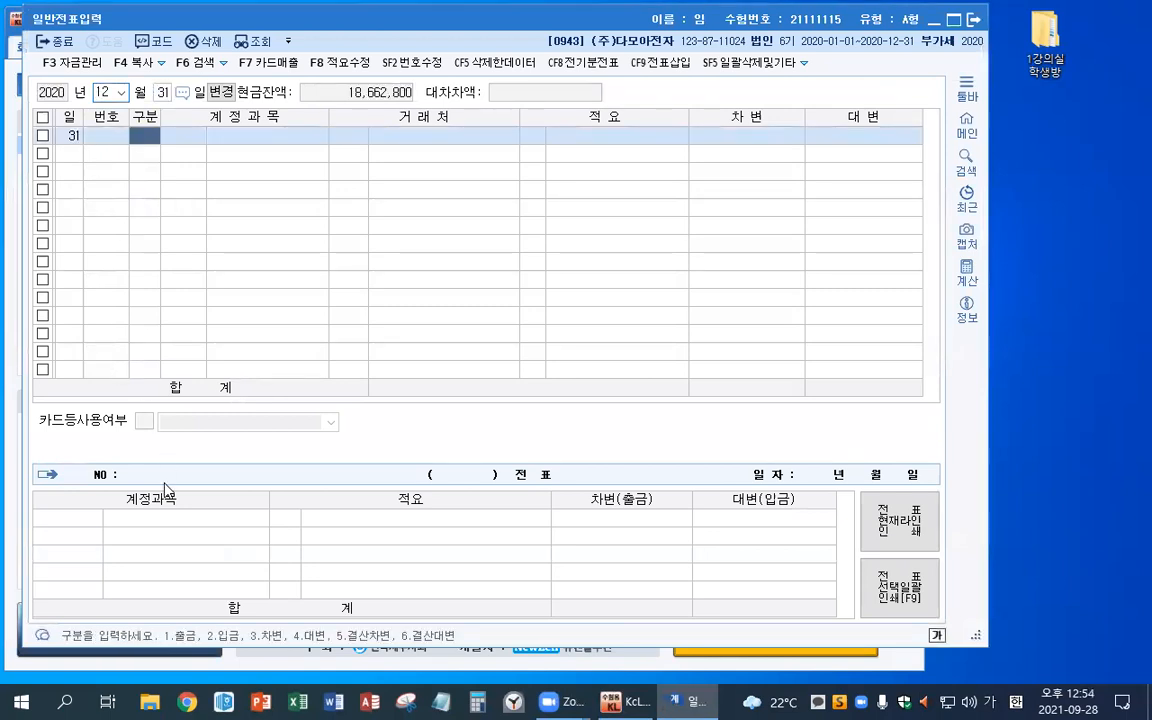
{"action": "left_click", "coordinate": [441, 702]}
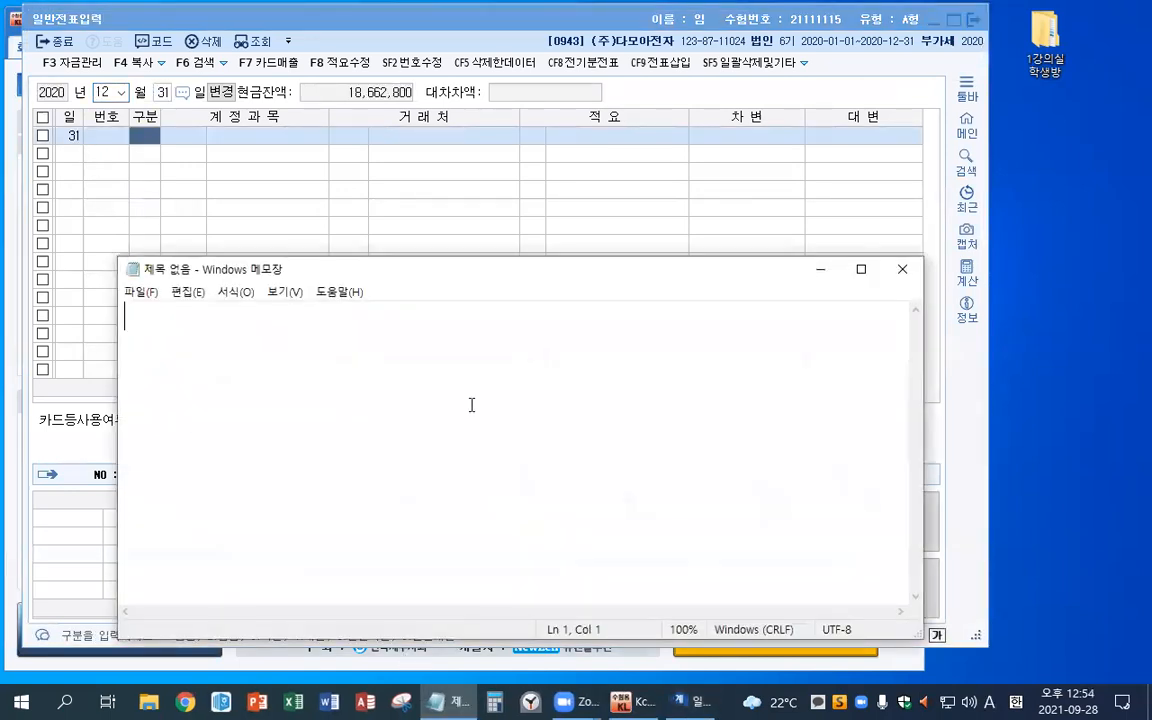
{"action": "left_click_drag", "start_coordinate": [432, 268], "coordinate": [356, 206]}
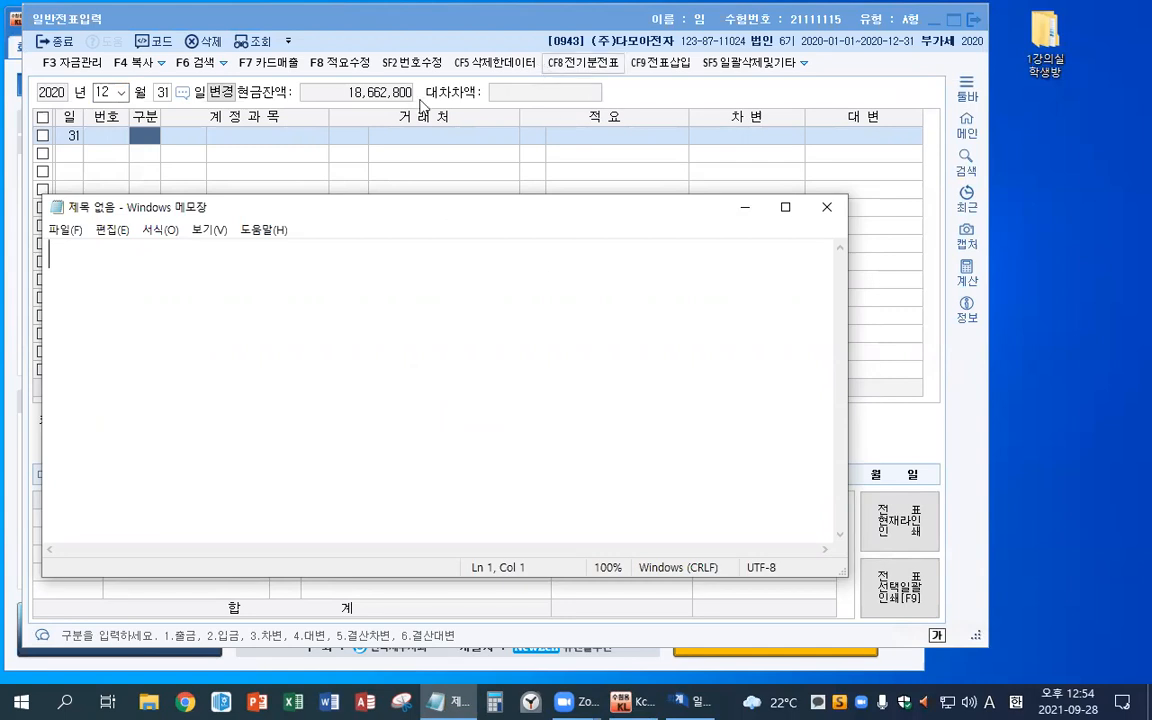
{"action": "mouse_move", "coordinate": [841, 61]}
{"action": "left_mouse_down"}
{"action": "mouse_move", "coordinate": [785, 40]}
{"action": "mouse_move", "coordinate": [853, 37]}
{"action": "mouse_move", "coordinate": [840, 64]}
{"action": "left_mouse_up"}
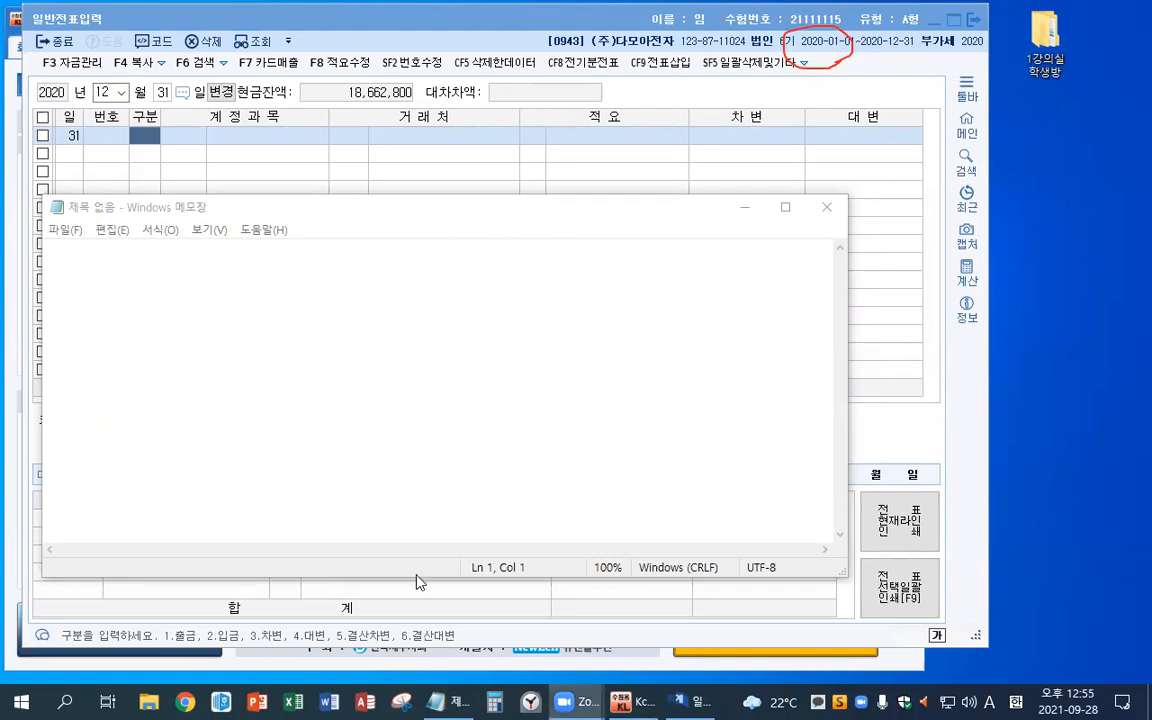
{"action": "mouse_move", "coordinate": [222, 337]}
{"action": "left_mouse_down"}
{"action": "mouse_move", "coordinate": [674, 350]}
{"action": "mouse_move", "coordinate": [675, 337]}
{"action": "left_mouse_up"}
{"action": "left_click_drag", "start_coordinate": [463, 327], "coordinate": [463, 350]}
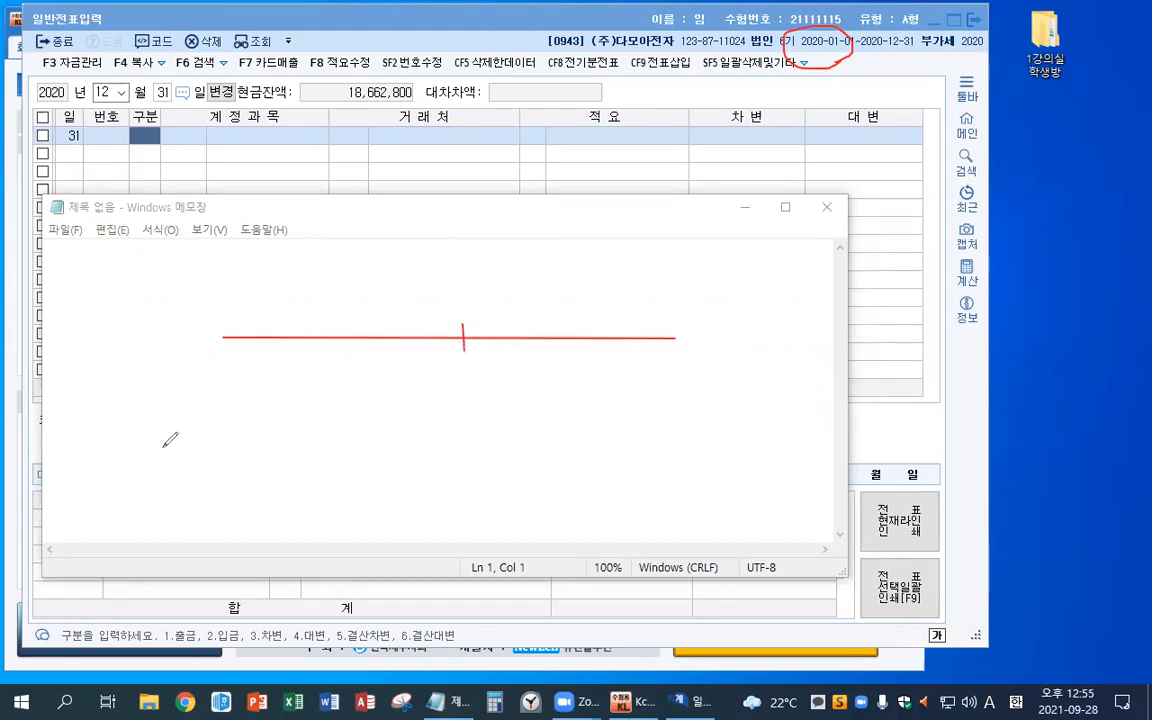
{"action": "mouse_move", "coordinate": [234, 303]}
{"action": "left_mouse_down"}
{"action": "mouse_move", "coordinate": [210, 321]}
{"action": "mouse_move", "coordinate": [243, 323]}
{"action": "mouse_move", "coordinate": [224, 338]}
{"action": "mouse_move", "coordinate": [233, 368]}
{"action": "mouse_move", "coordinate": [253, 373]}
{"action": "left_mouse_up"}
{"action": "mouse_move", "coordinate": [303, 404]}
{"action": "left_mouse_down"}
{"action": "mouse_move", "coordinate": [492, 416]}
{"action": "mouse_move", "coordinate": [778, 380]}
{"action": "mouse_move", "coordinate": [777, 402]}
{"action": "left_mouse_up"}
{"action": "left_click_drag", "start_coordinate": [736, 334], "coordinate": [755, 347]}
{"action": "left_click", "coordinate": [774, 339]}
{"action": "left_click", "coordinate": [787, 333]}
{"action": "left_click", "coordinate": [797, 327]}
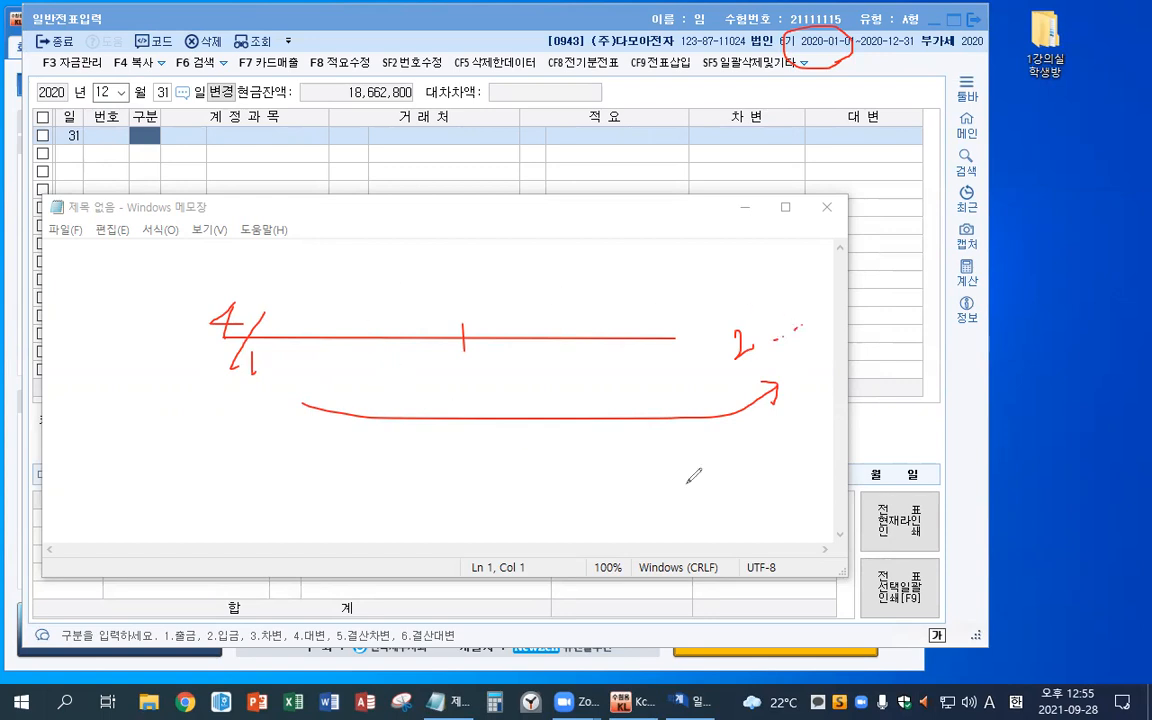
{"action": "mouse_move", "coordinate": [437, 268]}
{"action": "left_mouse_down"}
{"action": "mouse_move", "coordinate": [432, 306]}
{"action": "mouse_move", "coordinate": [470, 292]}
{"action": "mouse_move", "coordinate": [438, 328]}
{"action": "mouse_move", "coordinate": [470, 315]}
{"action": "mouse_move", "coordinate": [475, 326]}
{"action": "left_mouse_up"}
{"action": "mouse_move", "coordinate": [293, 315]}
{"action": "left_mouse_down"}
{"action": "mouse_move", "coordinate": [408, 293]}
{"action": "mouse_move", "coordinate": [398, 302]}
{"action": "left_mouse_up"}
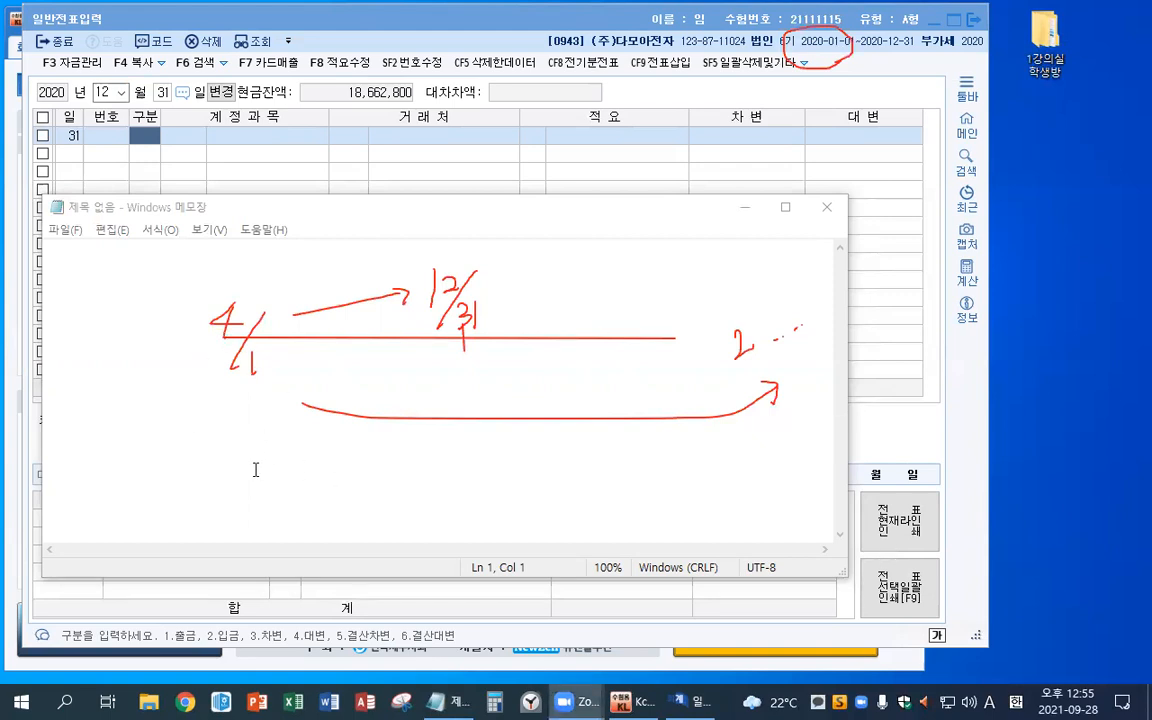
Write the annual interest calculation 100,000,000*0.06= in the Notepad note, below several blank lines.
{"action": "left_click", "coordinate": [97, 273]}
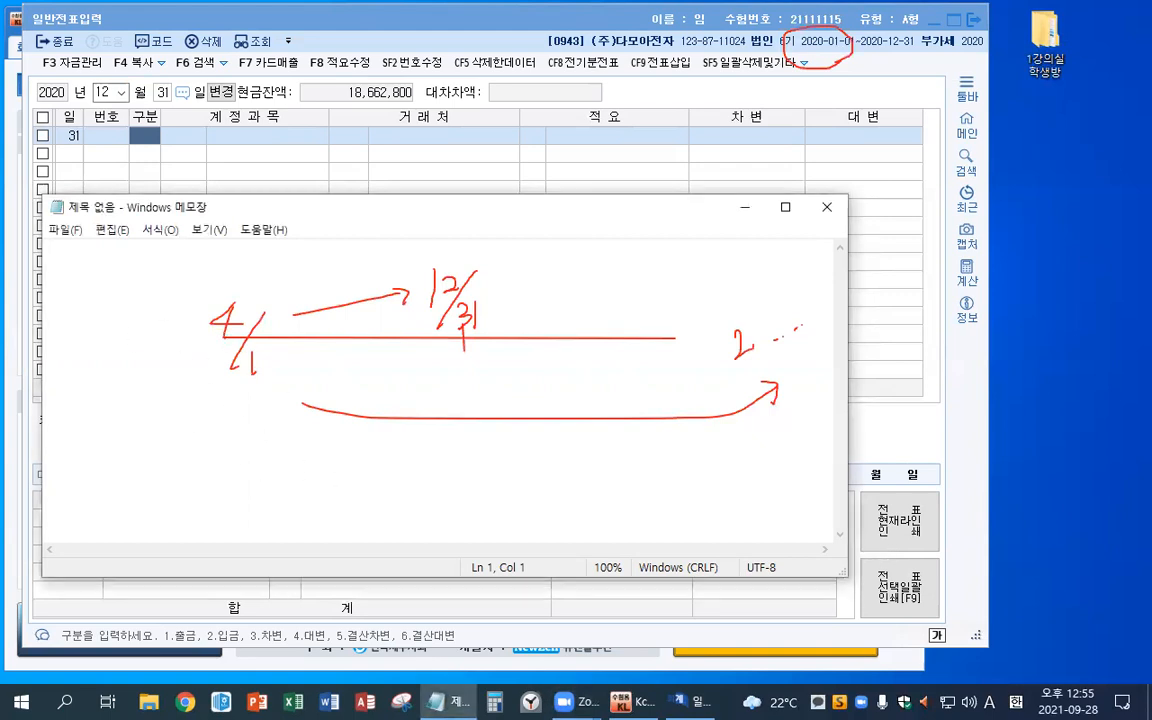
{"action": "key", "text": "Return"}
{"action": "key", "text": "Return"}
{"action": "key", "text": "Return"}
{"action": "key", "text": "Return"}
{"action": "key", "text": "Return"}
{"action": "type", "text": "100,000"}
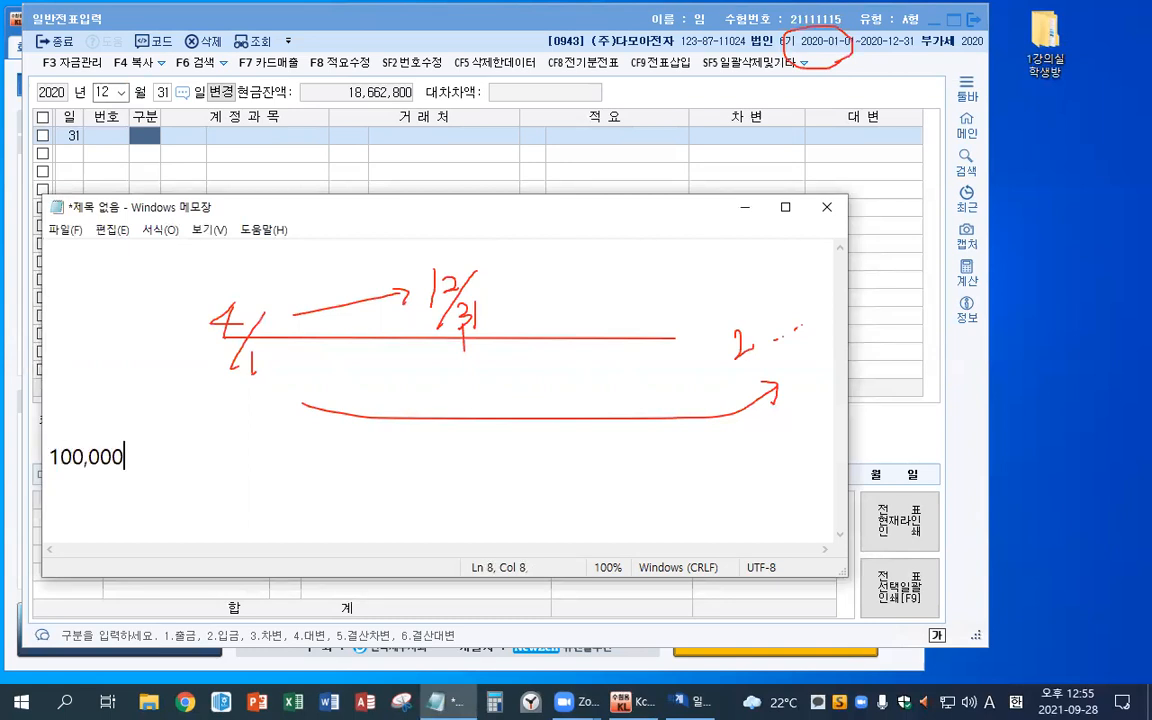
{"action": "type", "text": ",000*"}
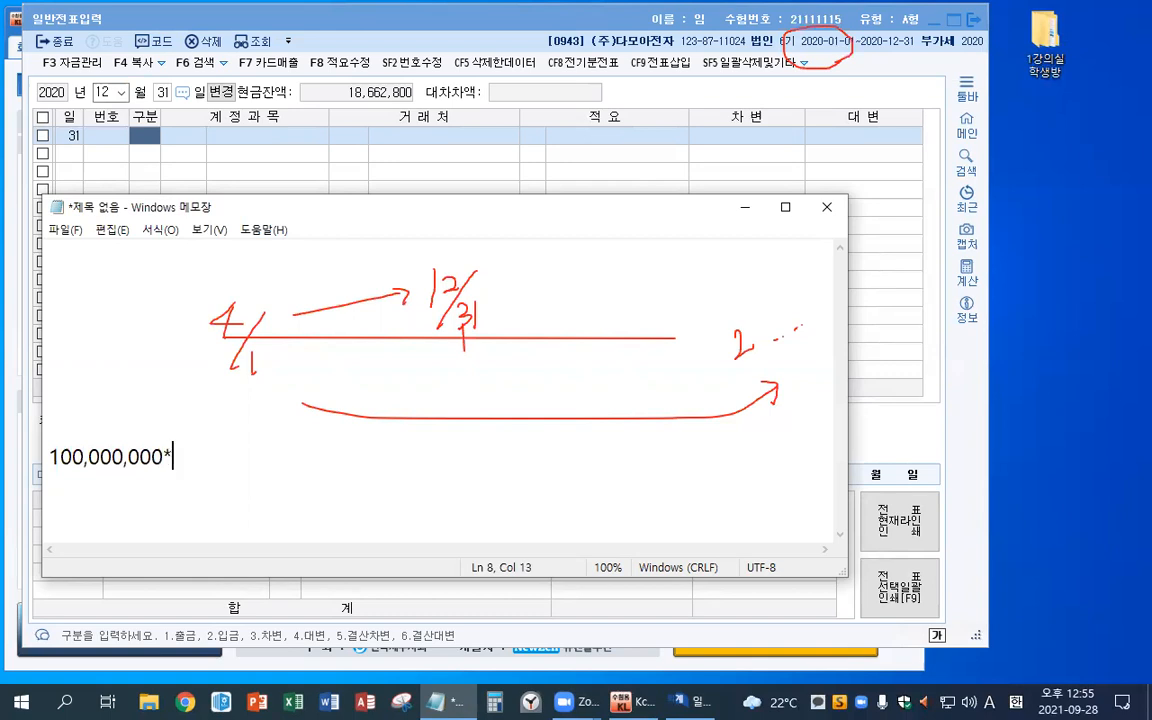
{"action": "type", "text": "0.06="}
Work out 100,000,000 × 0.06 in Calculator and add the result 6,000,000 to the note.
{"action": "left_click", "coordinate": [503, 699]}
{"action": "type", "text": "1"}
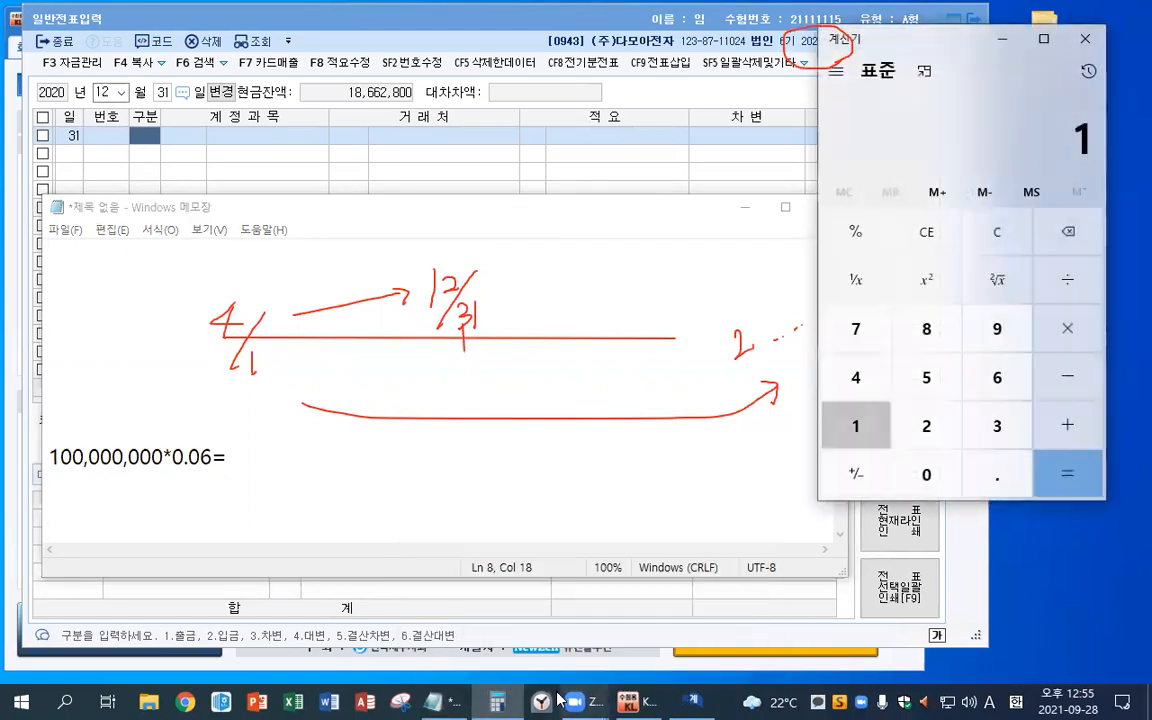
{"action": "type", "text": "00000000,000,000"}
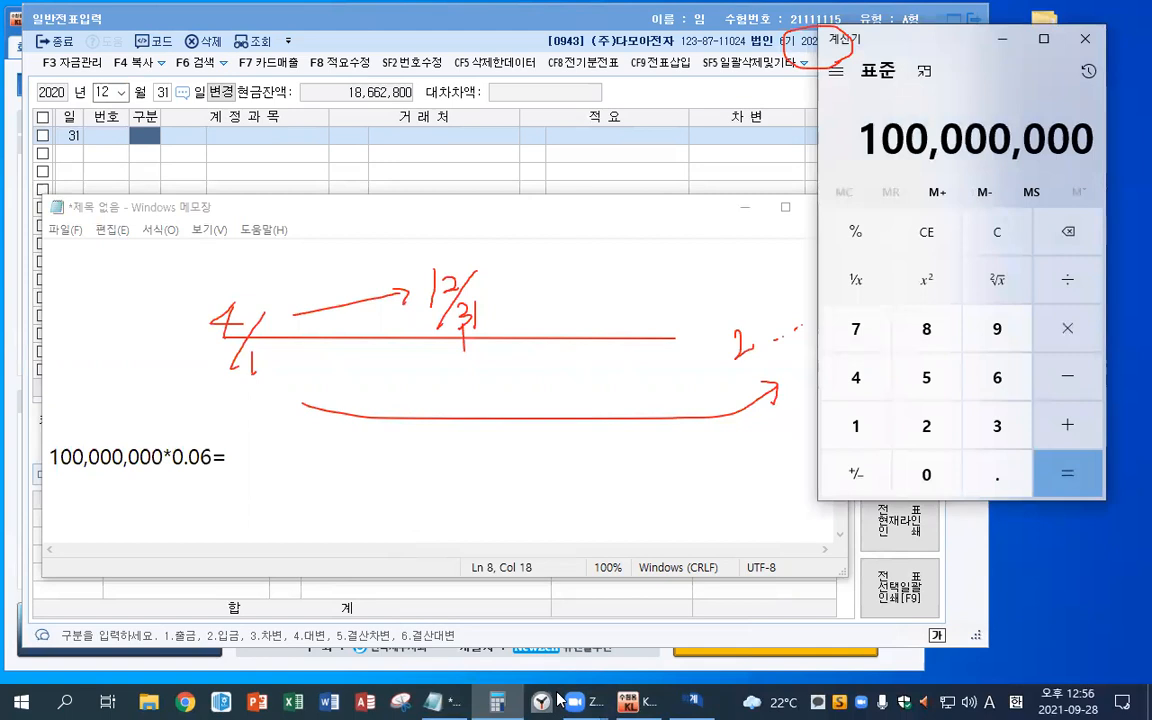
{"action": "type", "text": "*0.06="}
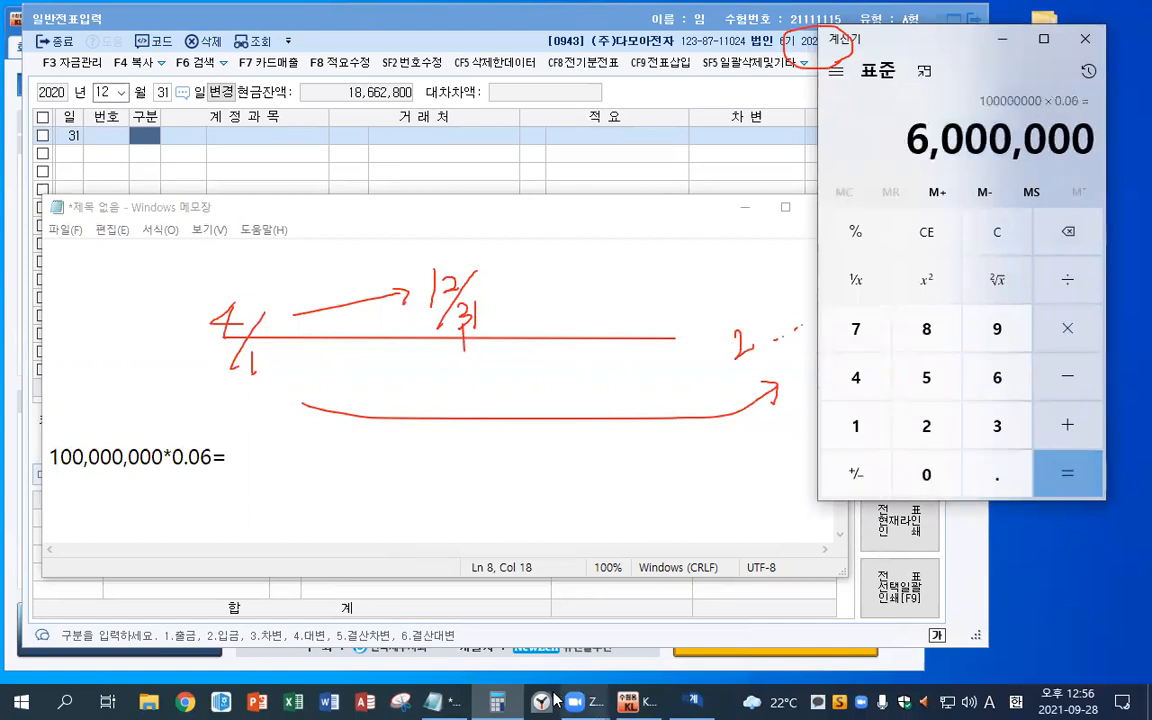
{"action": "left_click", "coordinate": [236, 458]}
{"action": "type", "text": "6,000,000"}
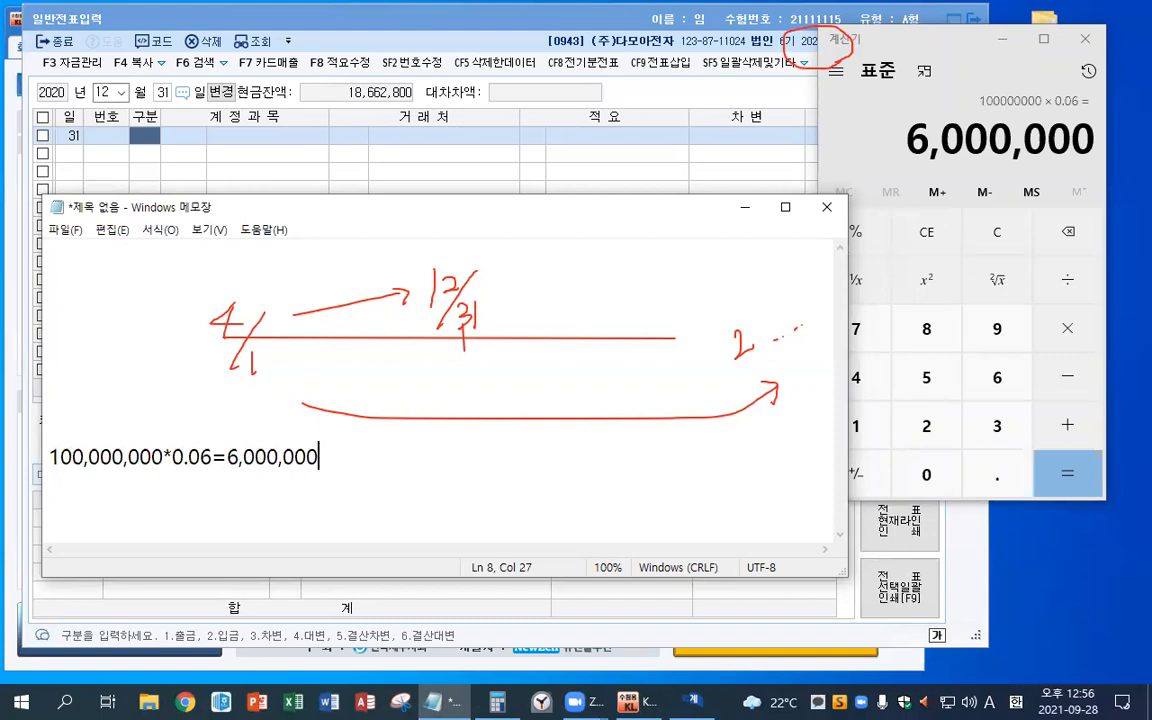
Extend the note's calculation with /12=500,000*9=4,500,000, working out the monthly interest in Calculator.
{"action": "type", "text": "/12="}
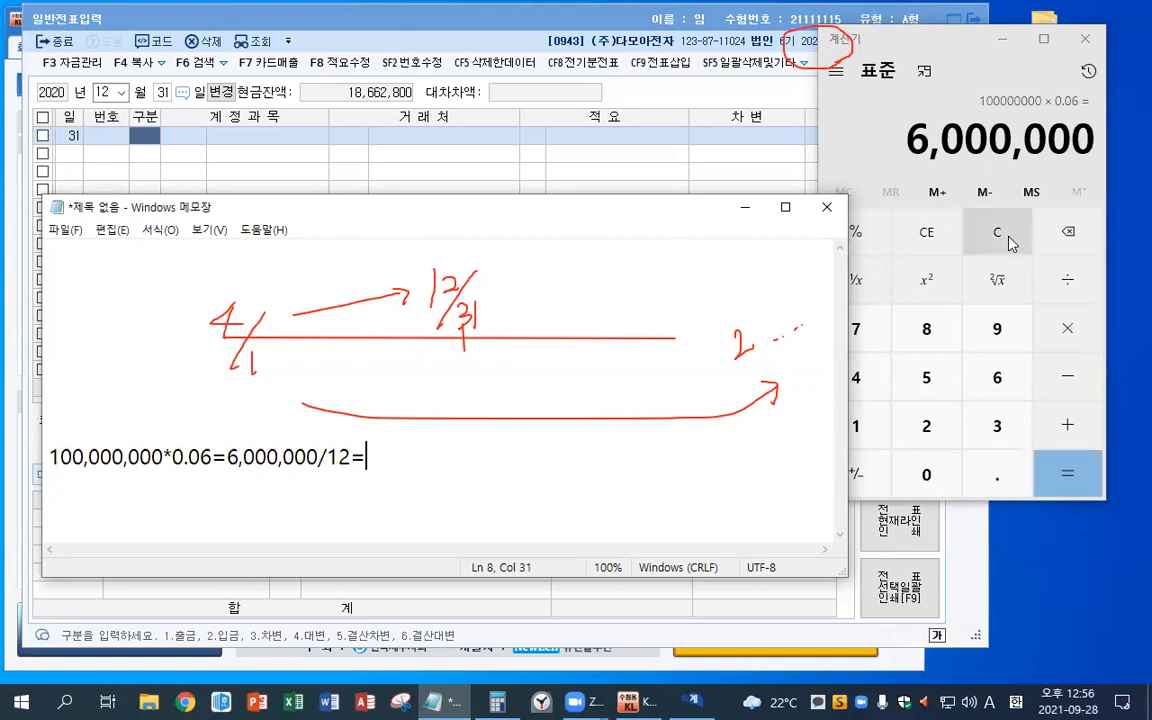
{"action": "left_click", "coordinate": [1086, 297]}
{"action": "type", "text": "12"}
{"action": "key", "text": "Return"}
{"action": "left_click", "coordinate": [418, 458]}
{"action": "type", "text": "500,000*"}
{"action": "left_click", "coordinate": [246, 341]}
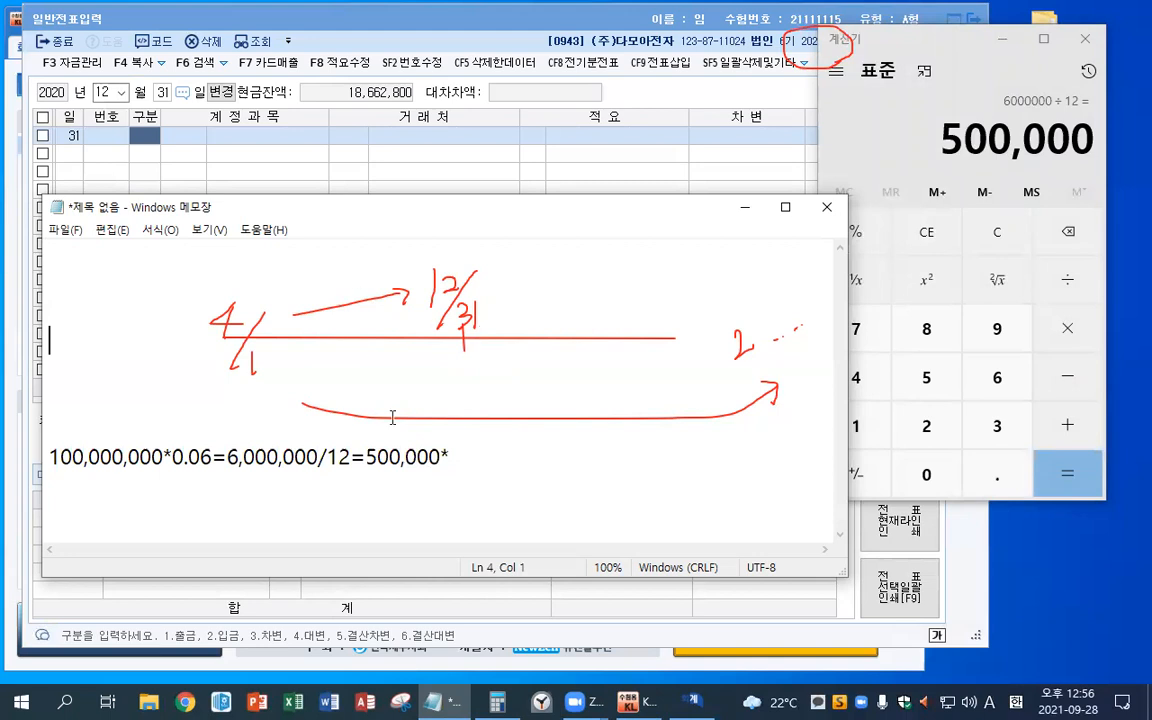
{"action": "left_click", "coordinate": [484, 468]}
{"action": "type", "text": "9=4,500,000"}
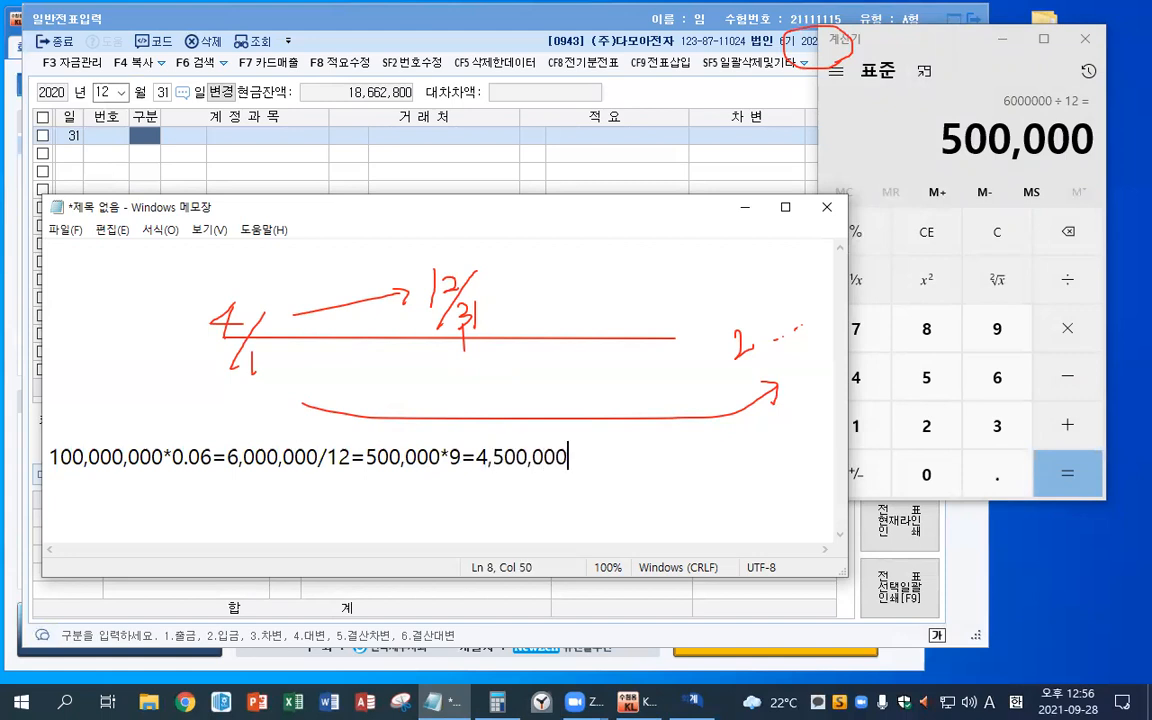
Start a line under the calculation with the debit entry 이자비용 and the amount 4,500,000.
{"action": "left_click_drag", "start_coordinate": [476, 459], "coordinate": [591, 457]}
{"action": "left_click", "coordinate": [670, 459]}
{"action": "left_click_drag", "start_coordinate": [475, 458], "coordinate": [575, 459]}
{"action": "left_click", "coordinate": [598, 462]}
{"action": "key", "text": "Return"}
{"action": "type", "text": "dl"}
{"action": "key", "text": "BackSpace"}
{"action": "key", "text": "BackSpace"}
{"action": "key", "text": "Hangul"}
{"action": "type", "text": "이자비용"}
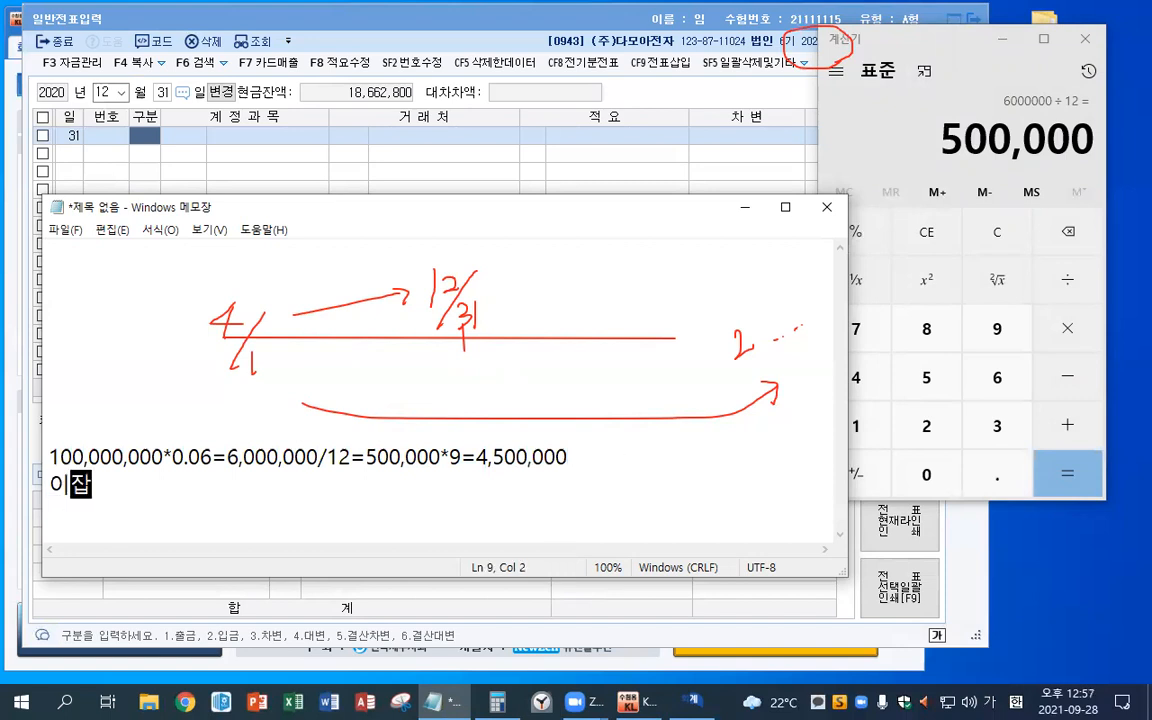
{"action": "type", "text": "4"}
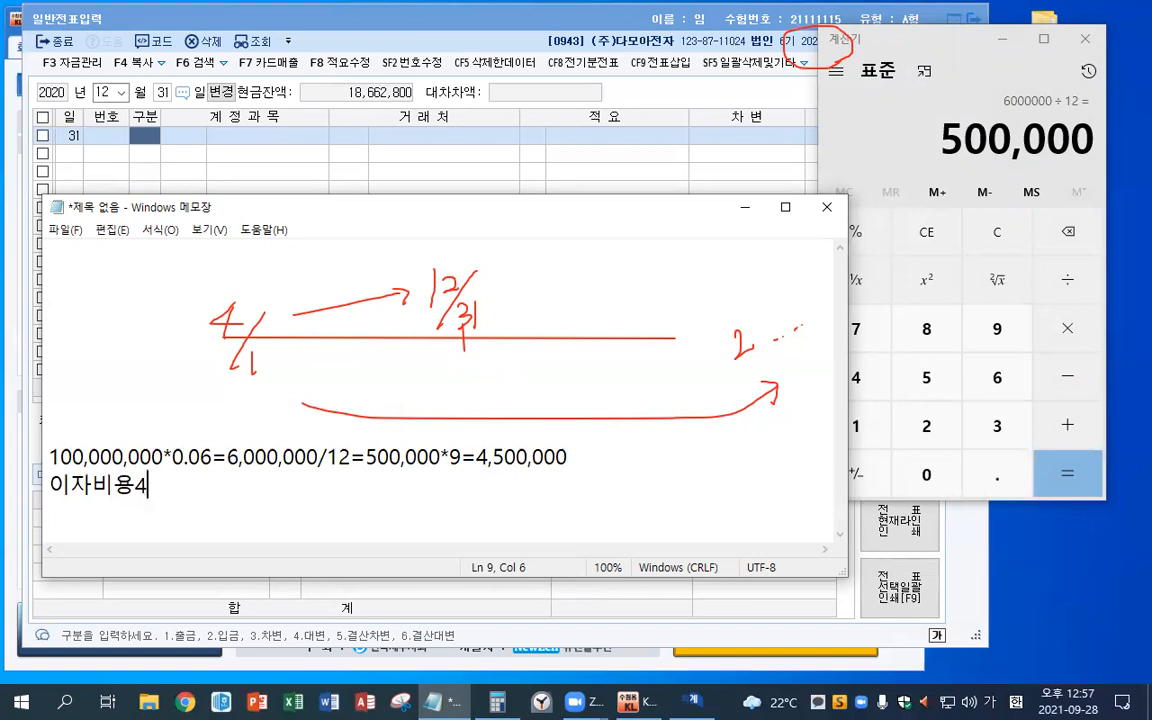
{"action": "type", "text": ",500,000"}
Insert a space before the 이자비용 amount and complete the journal line with / 미지급비용 4,500,000.
{"action": "key", "text": "Left"}
{"action": "key", "text": "Left"}
{"action": "key", "text": "Left"}
{"action": "key", "text": "Left"}
{"action": "key", "text": "Left"}
{"action": "key", "text": "Left"}
{"action": "key", "text": "Left"}
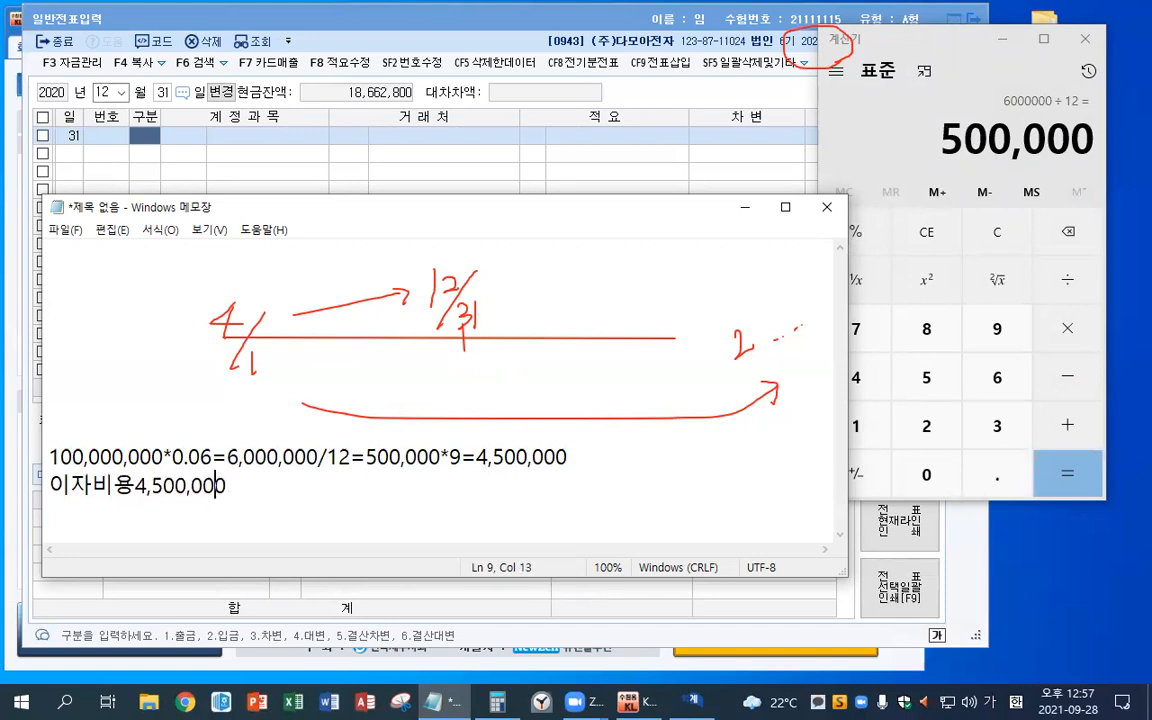
{"action": "key", "text": "Left"}
{"action": "key", "text": "Left"}
{"action": "key", "text": "Right"}
{"action": "key", "text": "Right"}
{"action": "key", "text": "Right"}
{"action": "key", "text": "Right"}
{"action": "key", "text": "Right"}
{"action": "key", "text": "Right"}
{"action": "key", "text": "Right"}
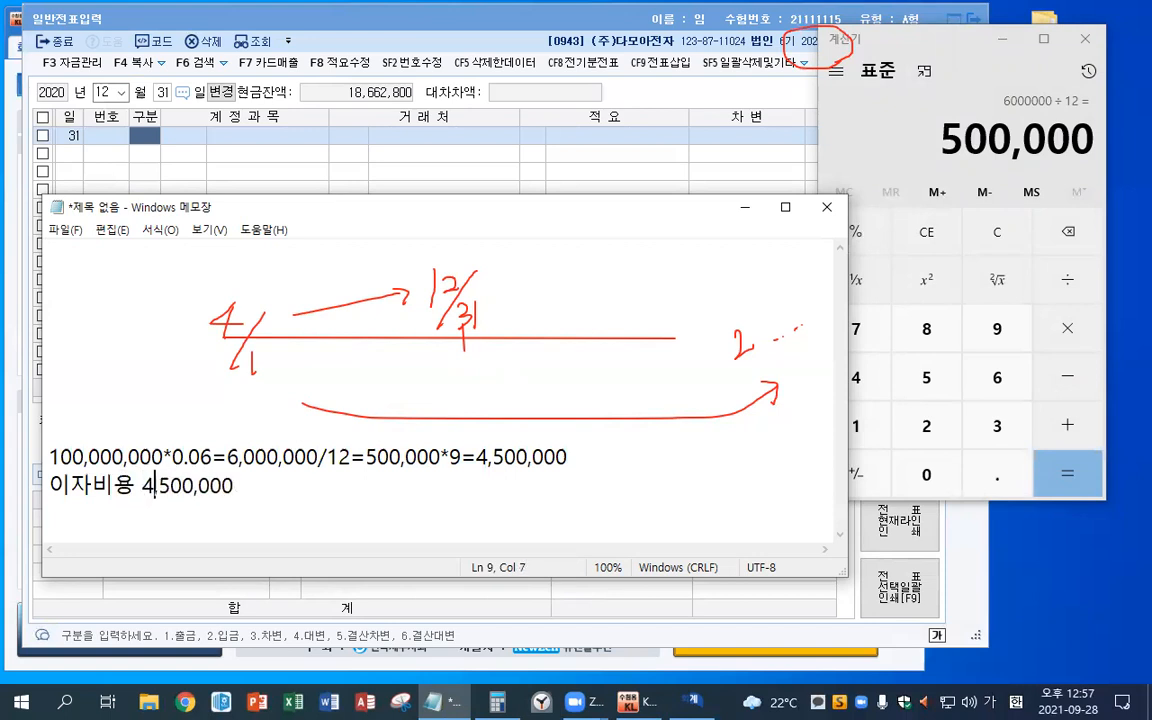
{"action": "key", "text": "Right"}
{"action": "key", "text": "Right"}
{"action": "type", "text": "/ 미지급"}
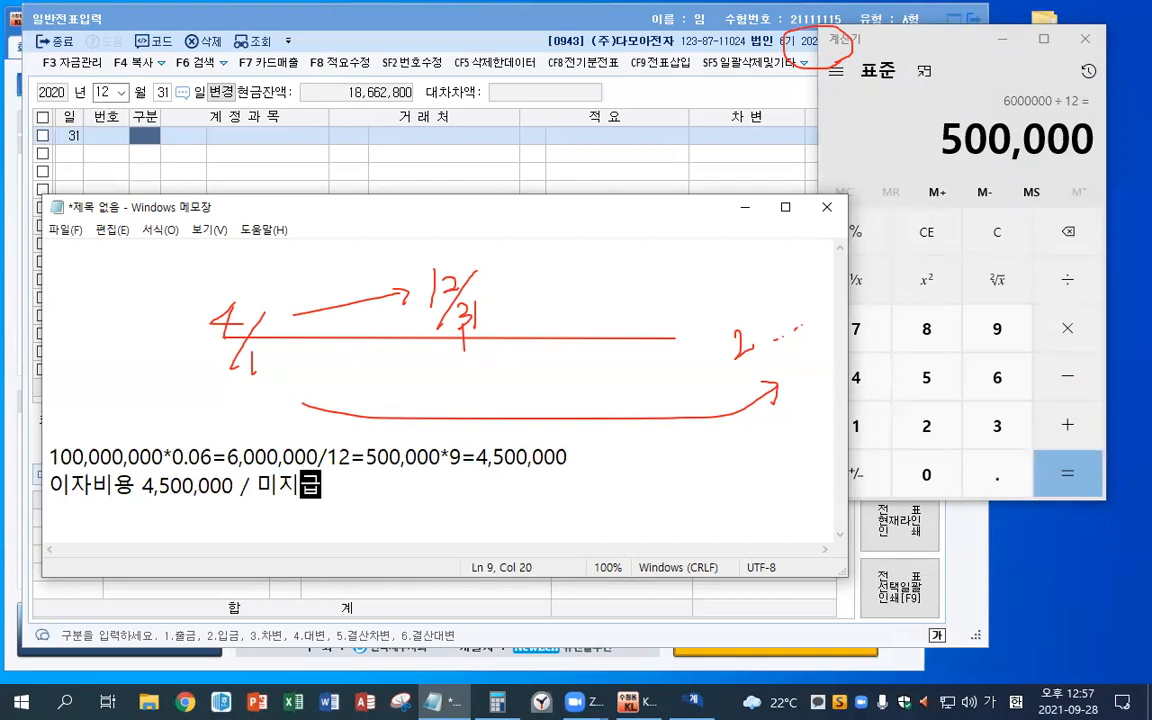
{"action": "type", "text": "비용 4,500,00"}
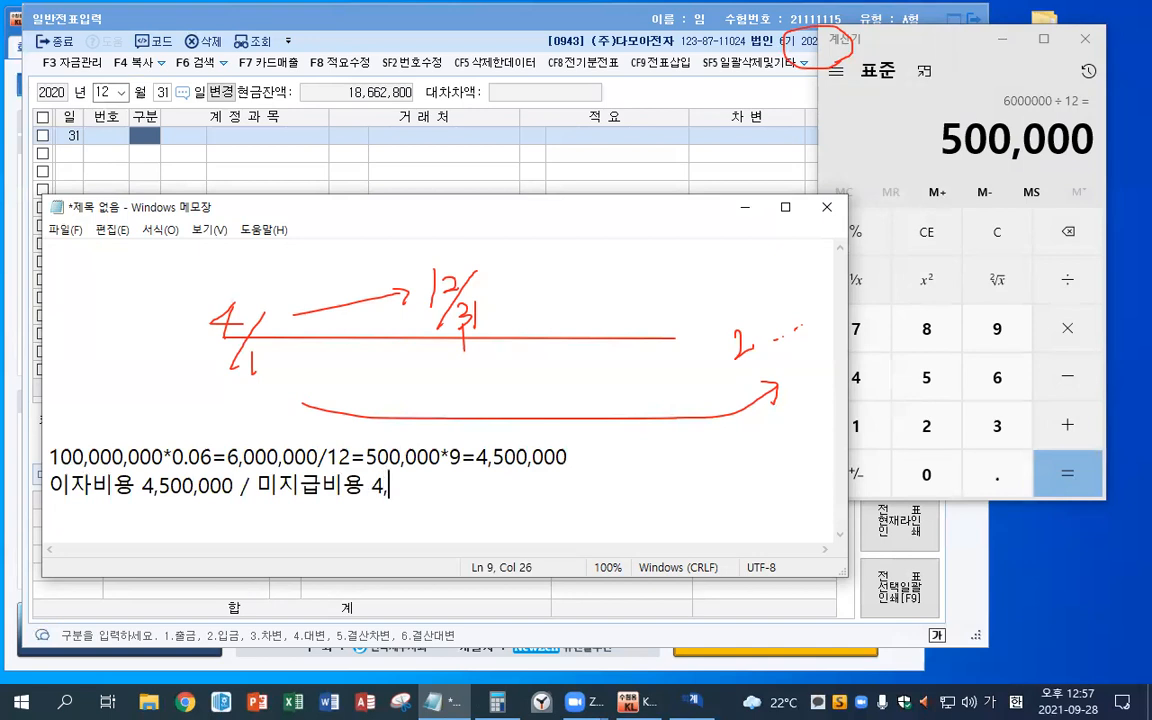
{"action": "type", "text": "0"}
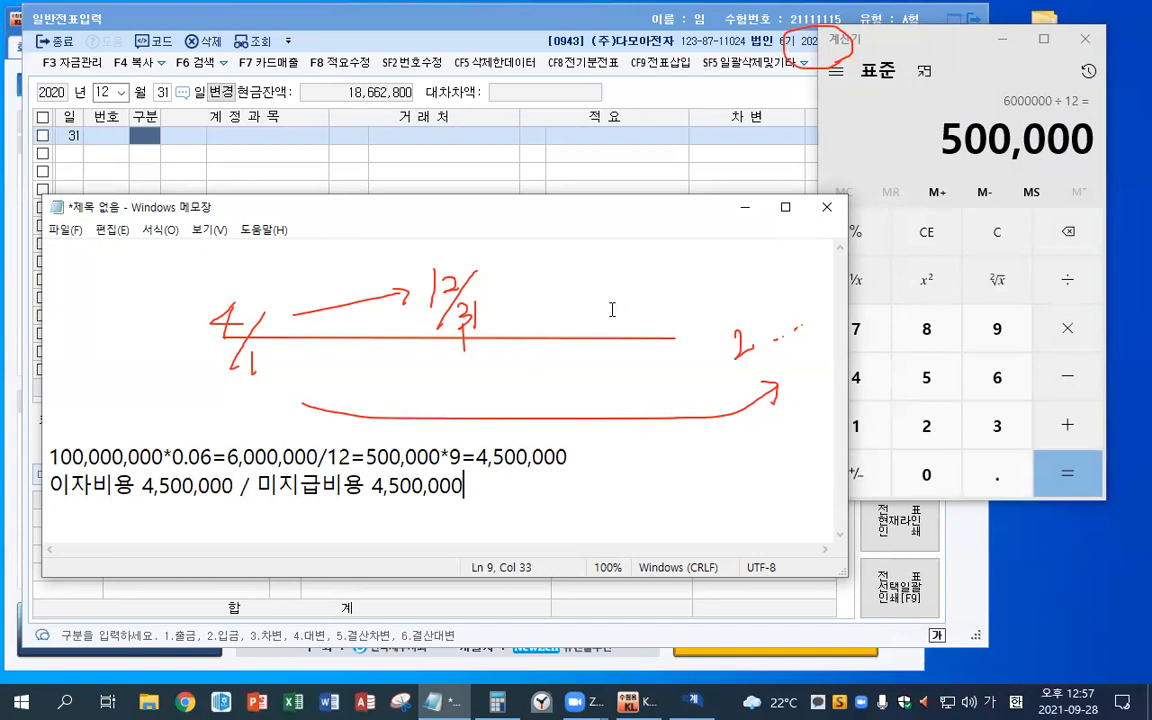
{"action": "left_click", "coordinate": [652, 67]}
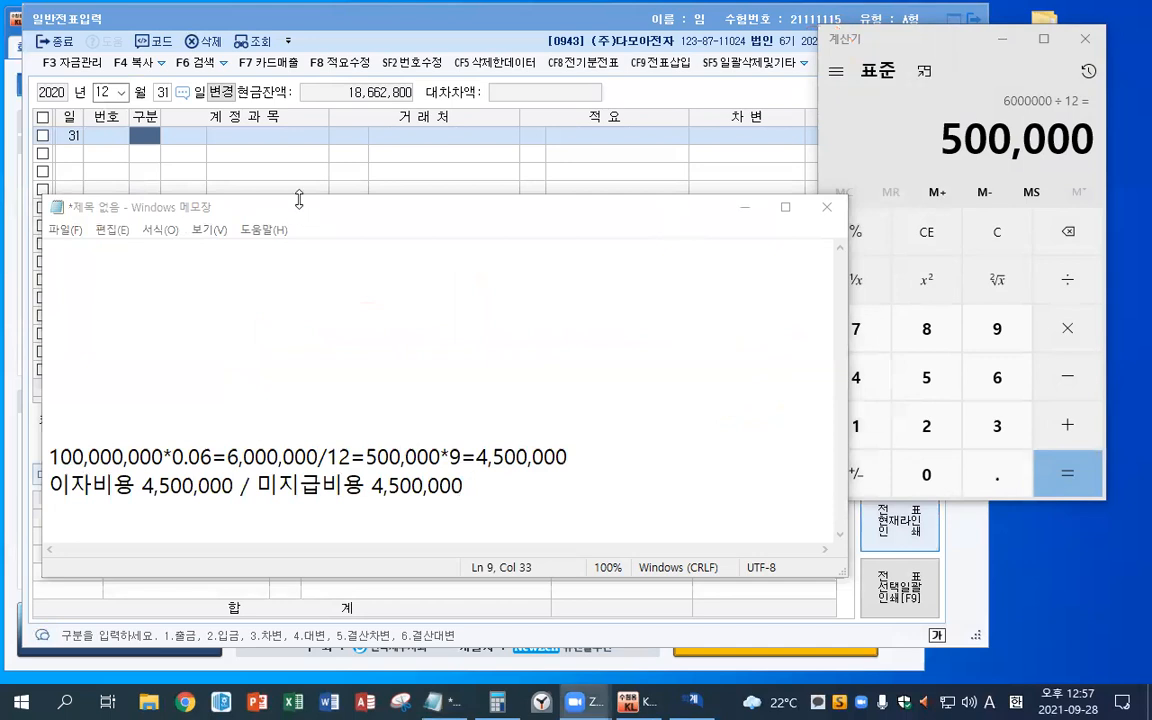
{"action": "left_click_drag", "start_coordinate": [49, 457], "coordinate": [319, 458]}
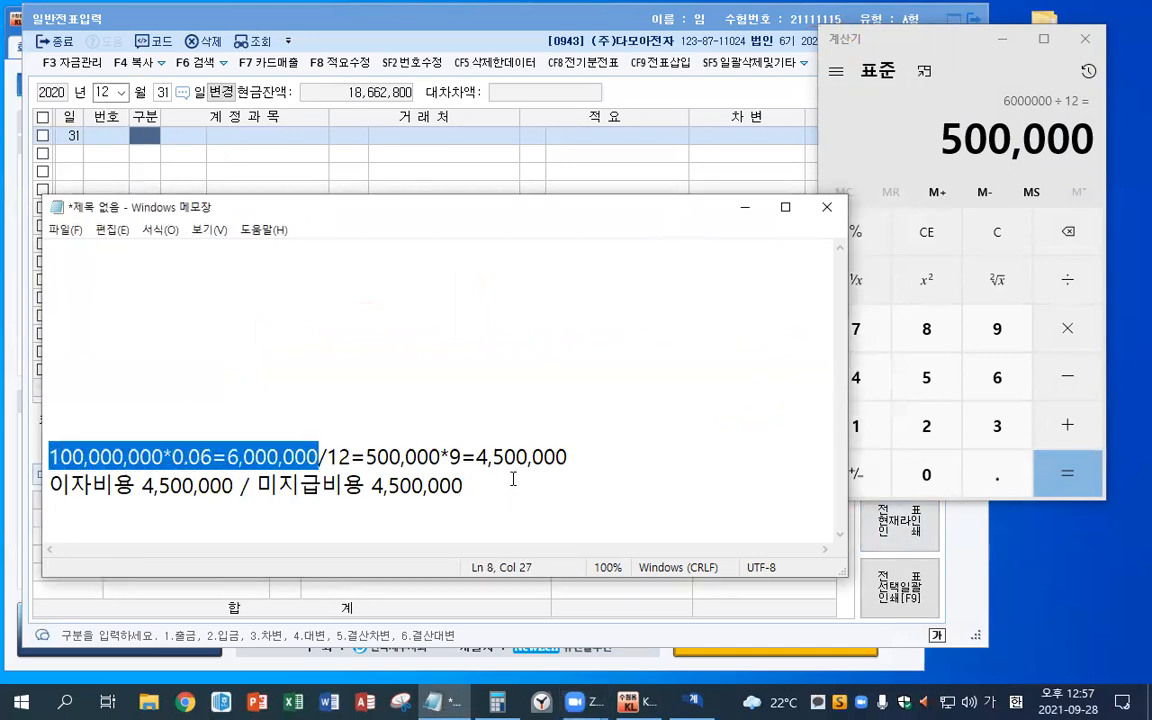
{"action": "left_click", "coordinate": [298, 457]}
{"action": "left_click_drag", "start_coordinate": [227, 457], "coordinate": [445, 466]}
{"action": "left_click", "coordinate": [553, 483]}
{"action": "left_click_drag", "start_coordinate": [368, 457], "coordinate": [570, 457]}
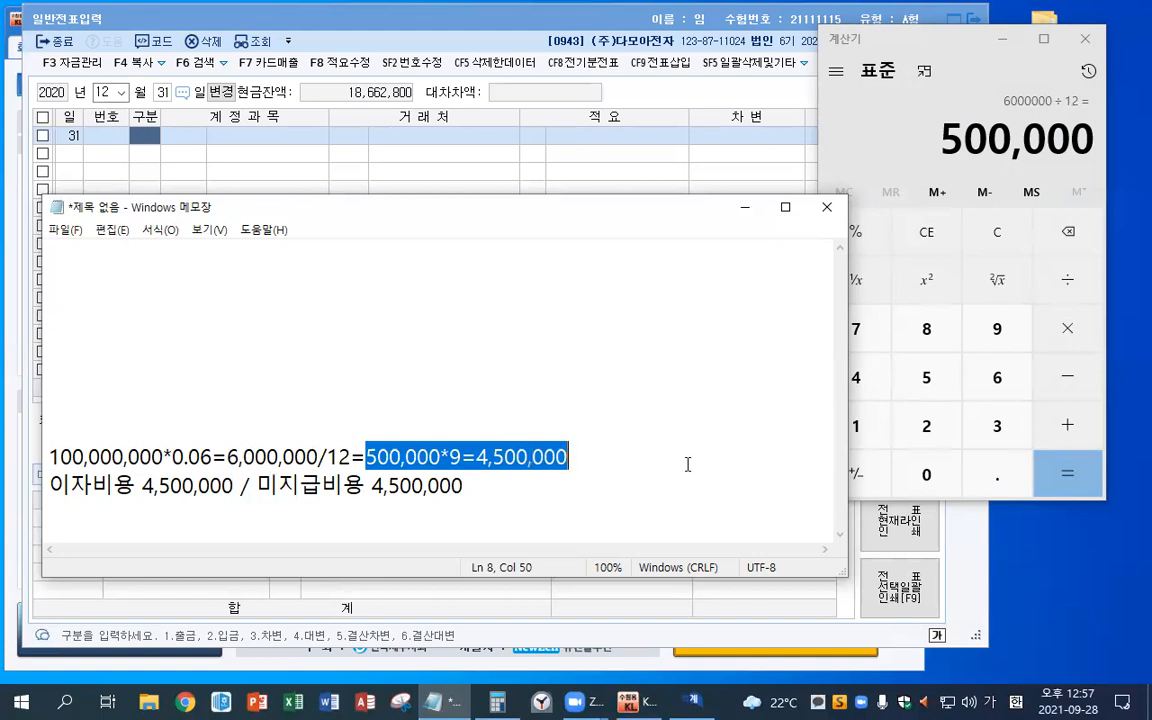
Enter a December 31 debit line for account 0951 이자비용 with 4,500,000 and no 거래처.
{"action": "left_click", "coordinate": [162, 136]}
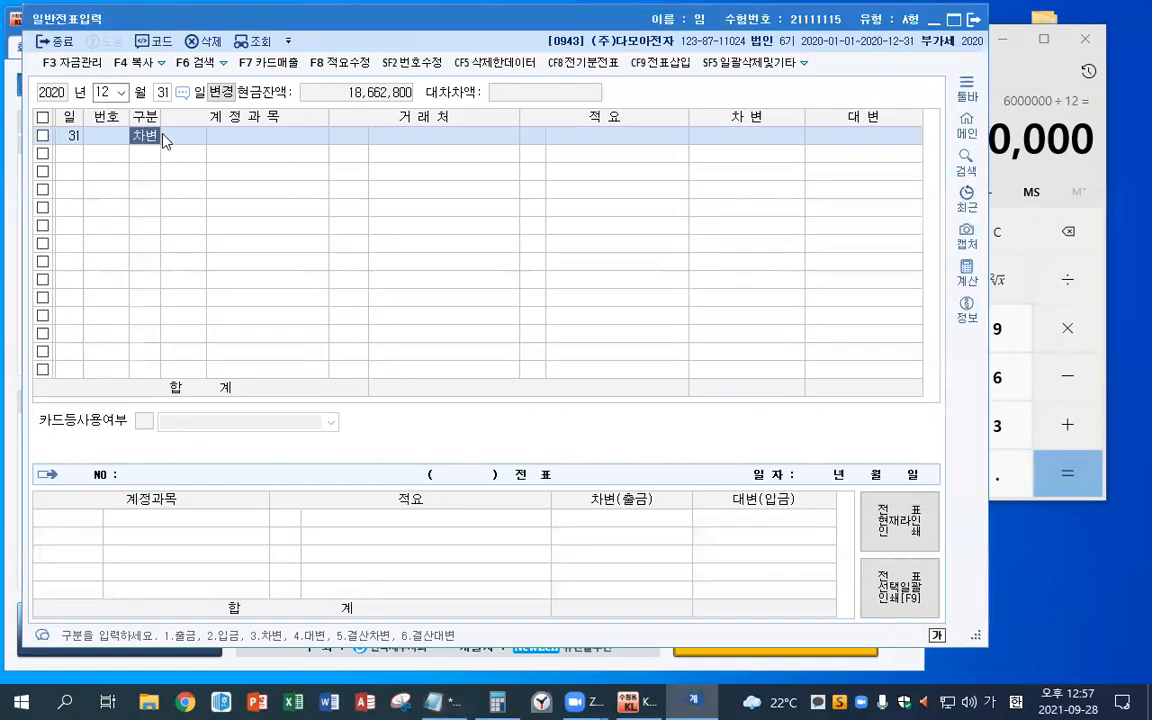
{"action": "key", "text": "Return"}
{"action": "type", "text": "이자"}
{"action": "key", "text": "Return"}
{"action": "key", "text": "Down"}
{"action": "key", "text": "Down"}
{"action": "key", "text": "Return"}
{"action": "key", "text": "Return"}
{"action": "type", "text": "4,500,000"}
{"action": "key", "text": "Return"}
Enter the matching credit line of 4,500,000 to account 0262 미지급비용 and complete the December 31 voucher.
{"action": "type", "text": "미지"}
{"action": "key", "text": "Return"}
{"action": "key", "text": "Down"}
{"action": "key", "text": "Down"}
{"action": "key", "text": "Return"}
{"action": "key", "text": "Return"}
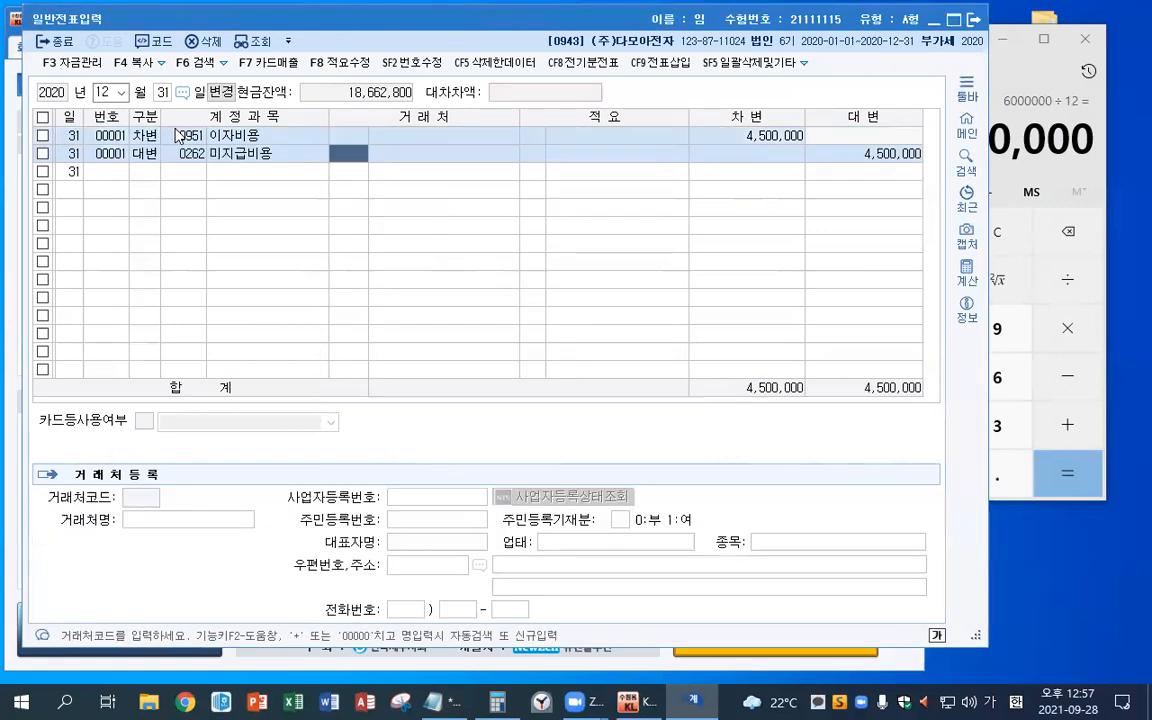
{"action": "key", "text": "Return"}
{"action": "key", "text": "Return"}
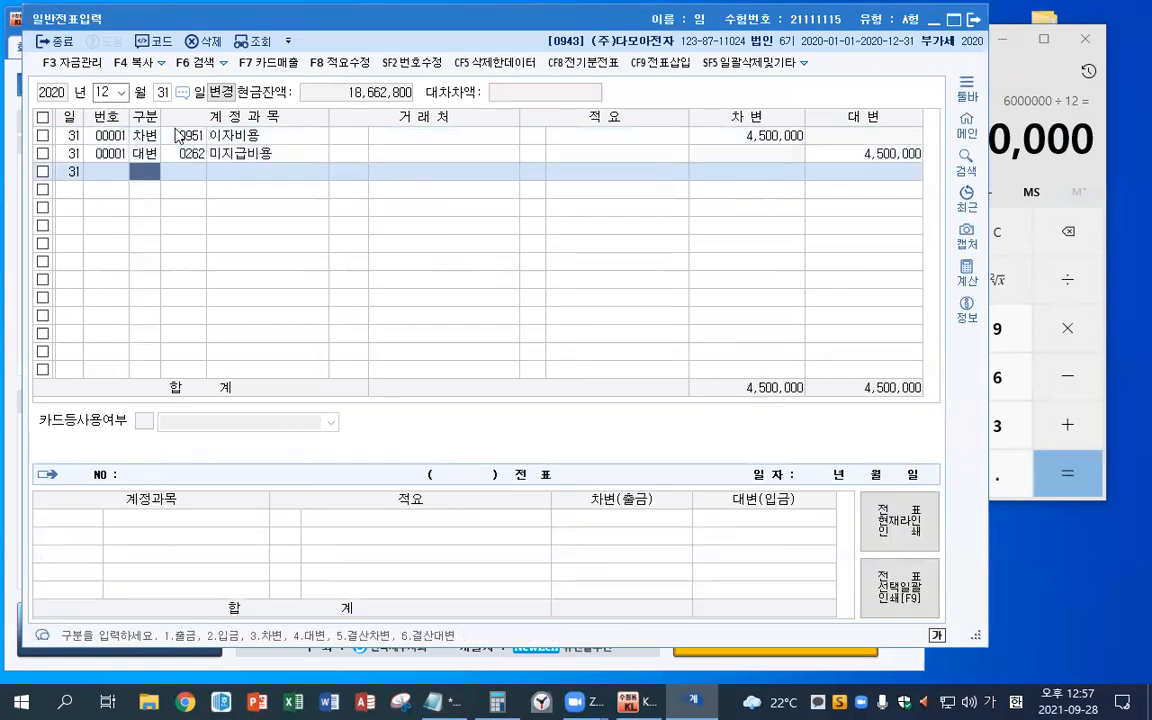
Return to the Notepad note and write 75,000,000 >>>> 81,000,000 above the interest calculation.
{"action": "left_click", "coordinate": [433, 701]}
{"action": "left_click", "coordinate": [581, 518]}
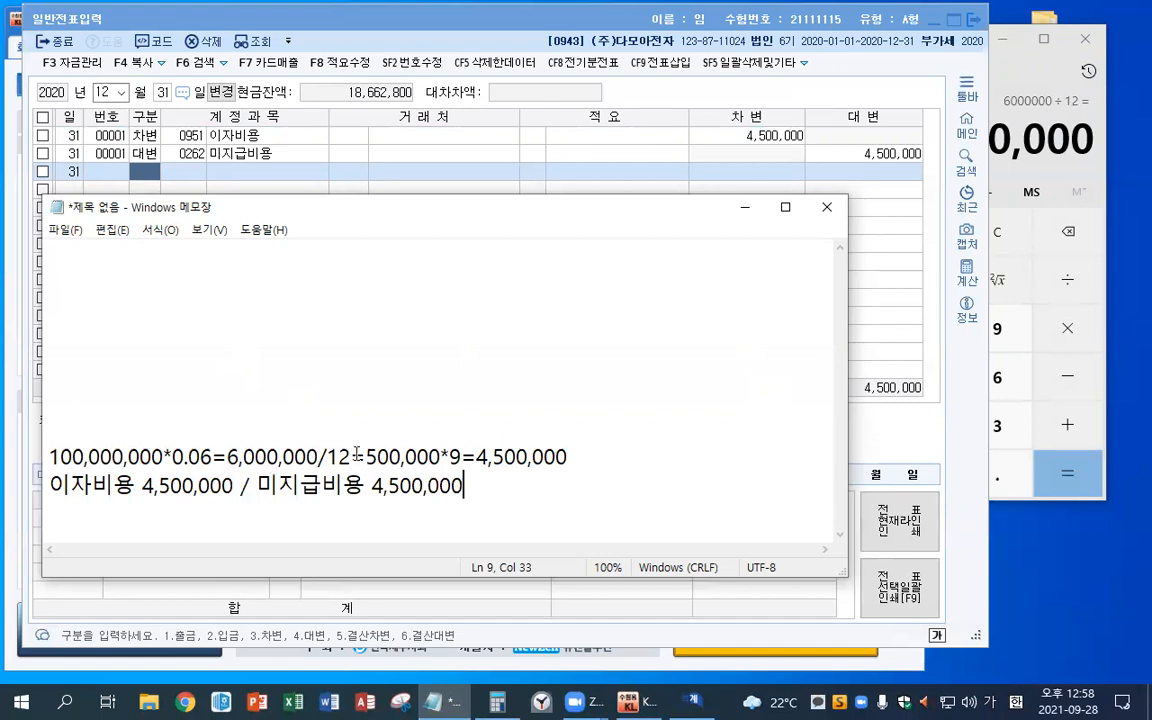
{"action": "left_click", "coordinate": [185, 320]}
{"action": "type", "text": "75,000,000 >>>> 81,000,000"}
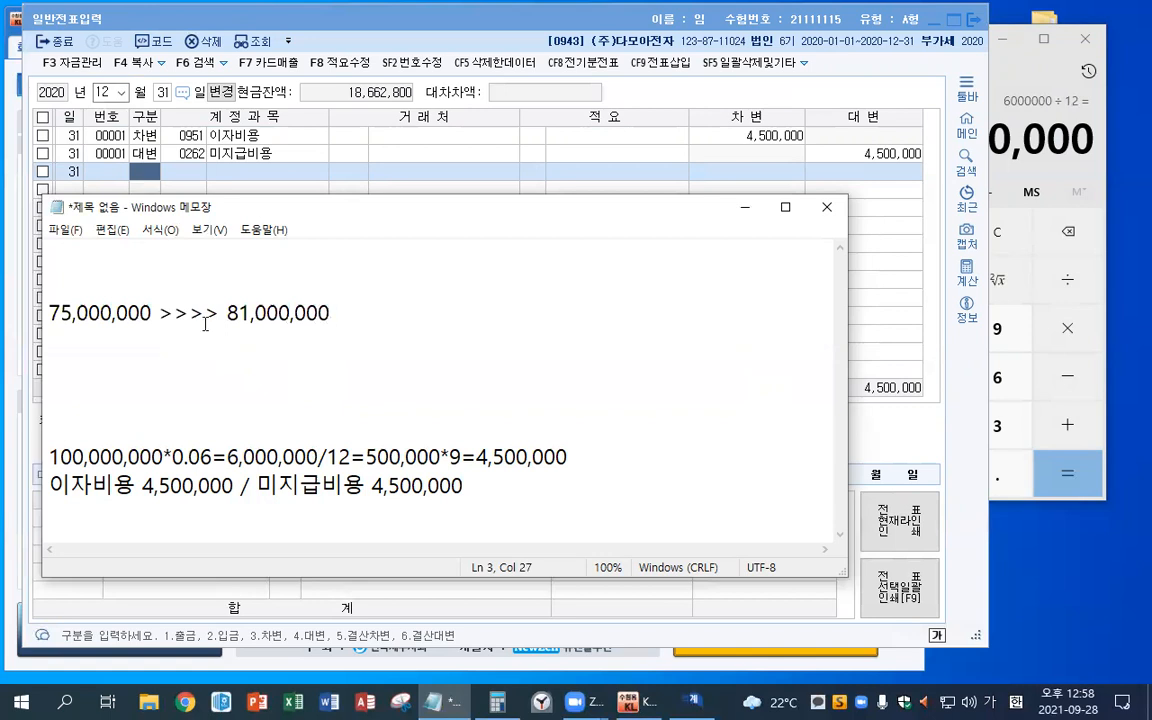
{"action": "key", "text": "Return"}
{"action": "key", "text": "Return"}
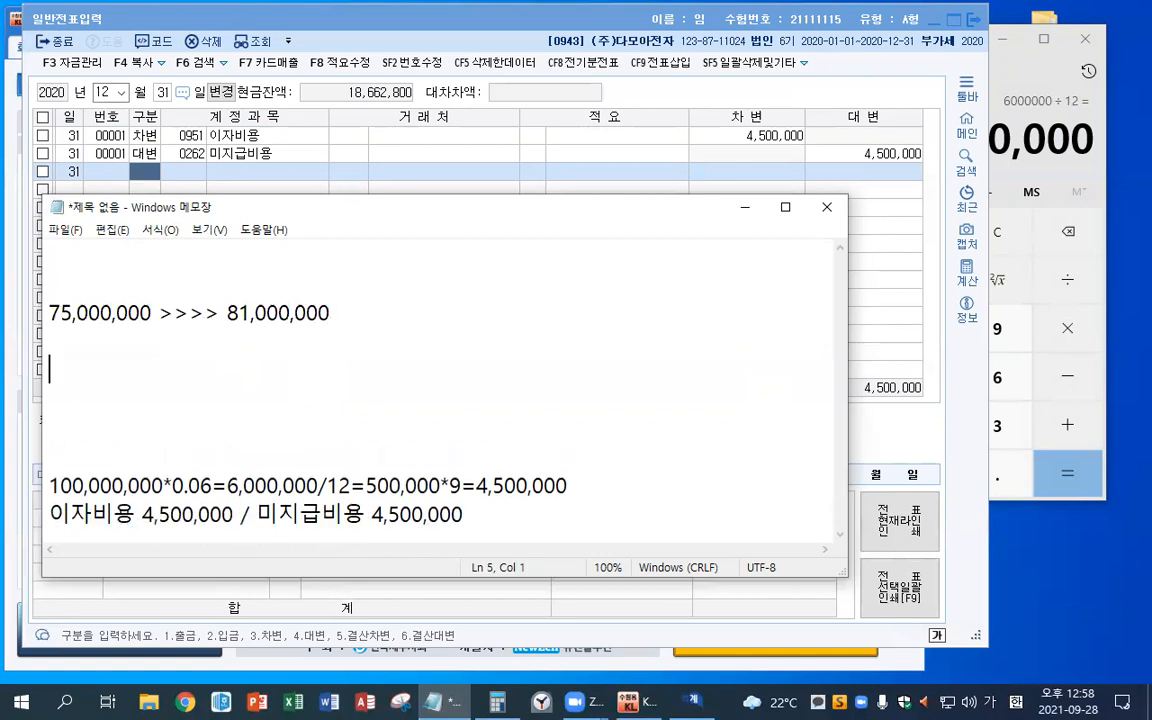
{"action": "key", "text": "Delete"}
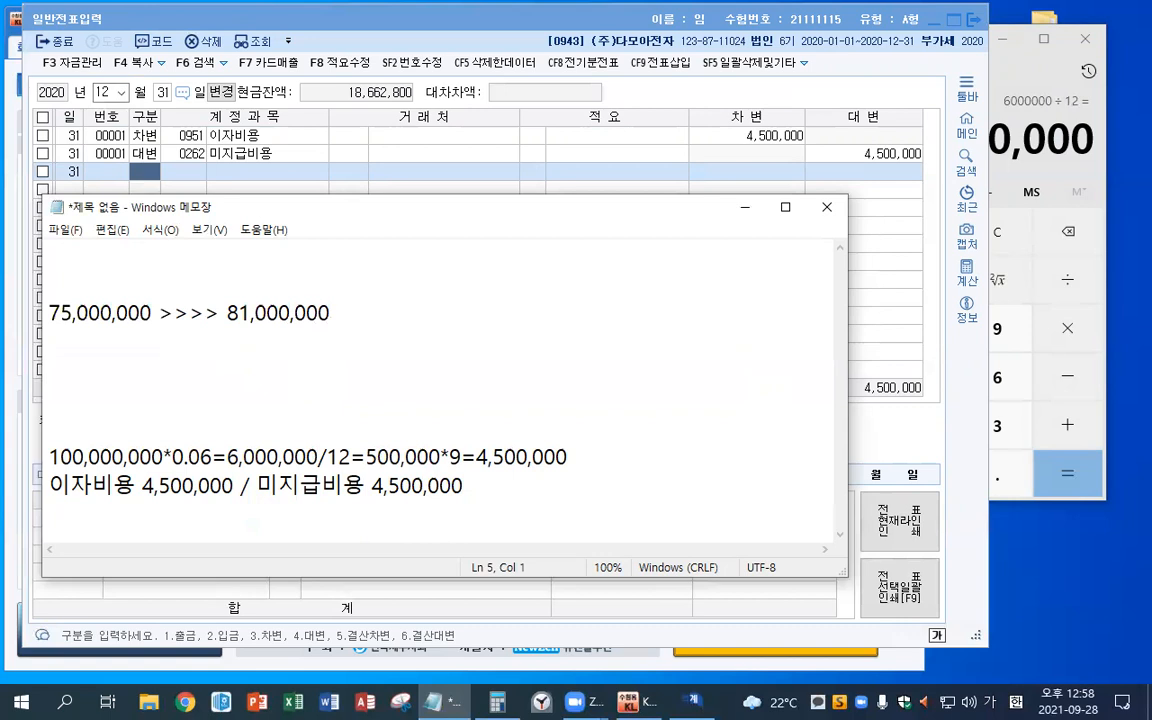
Write the valuation journal line 단기매매증권 6,000,000 / 단기매매증권평가이익 6,000,000 below the 75,000,000 >>>> 81,000,000 note.
{"action": "type", "text": "단기매매종"}
{"action": "key", "text": "BackSpace"}
{"action": "key", "text": "BackSpace"}
{"action": "type", "text": "증권 6,000,000 "}
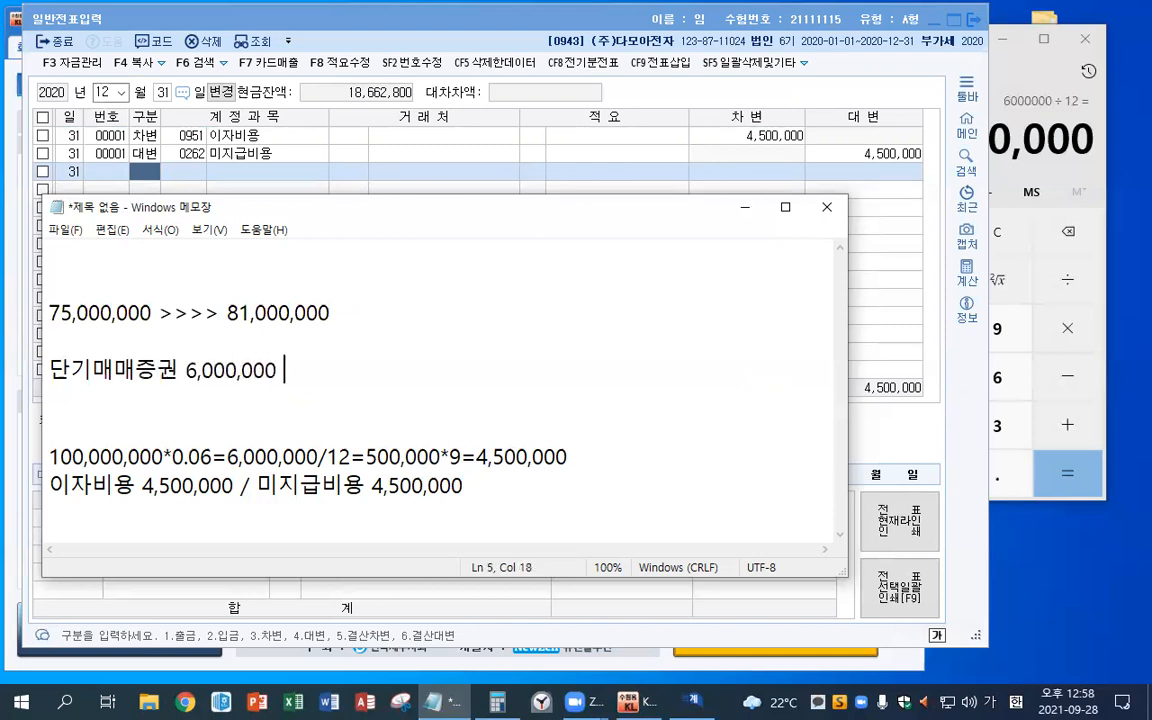
{"action": "type", "text": "/ "}
{"action": "type", "text": "단기매매"}
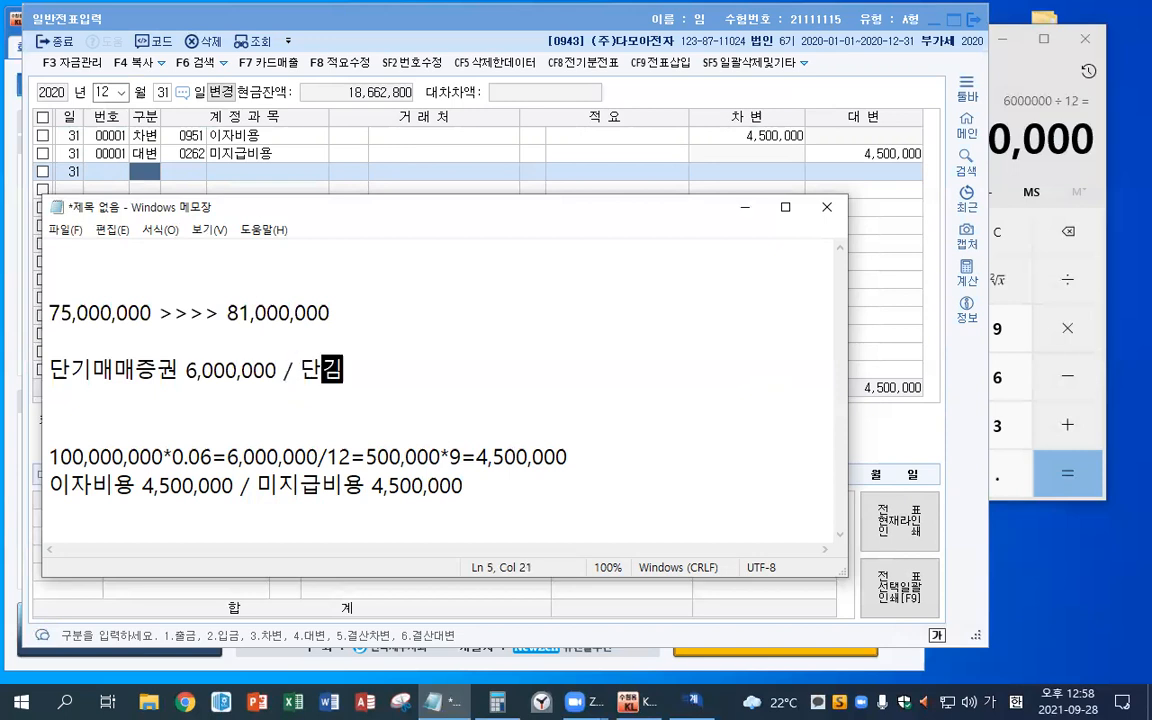
{"action": "type", "text": "증권평"}
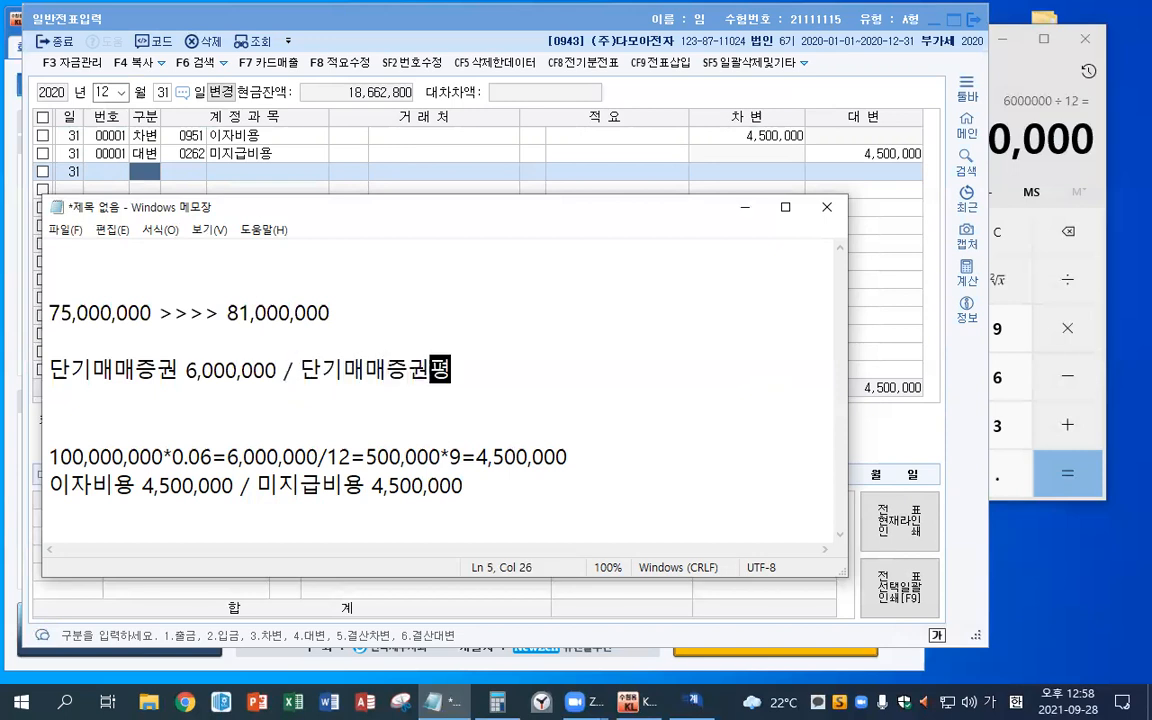
{"action": "type", "text": "가 6,00"}
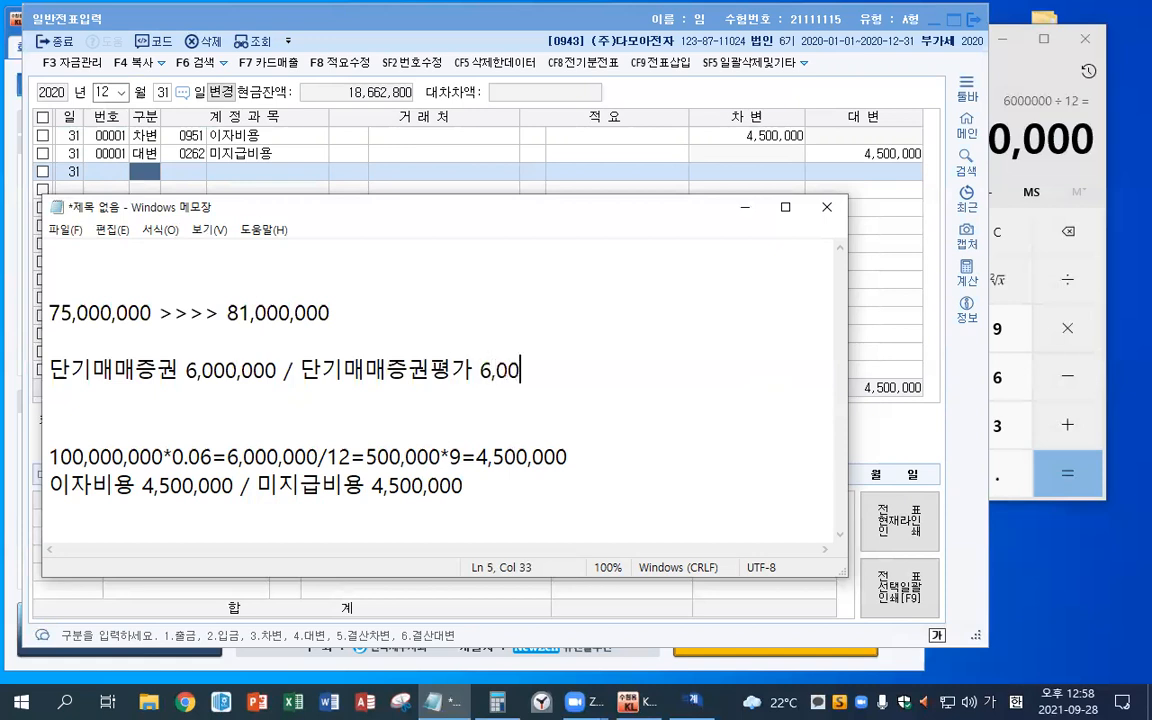
{"action": "type", "text": "0,000"}
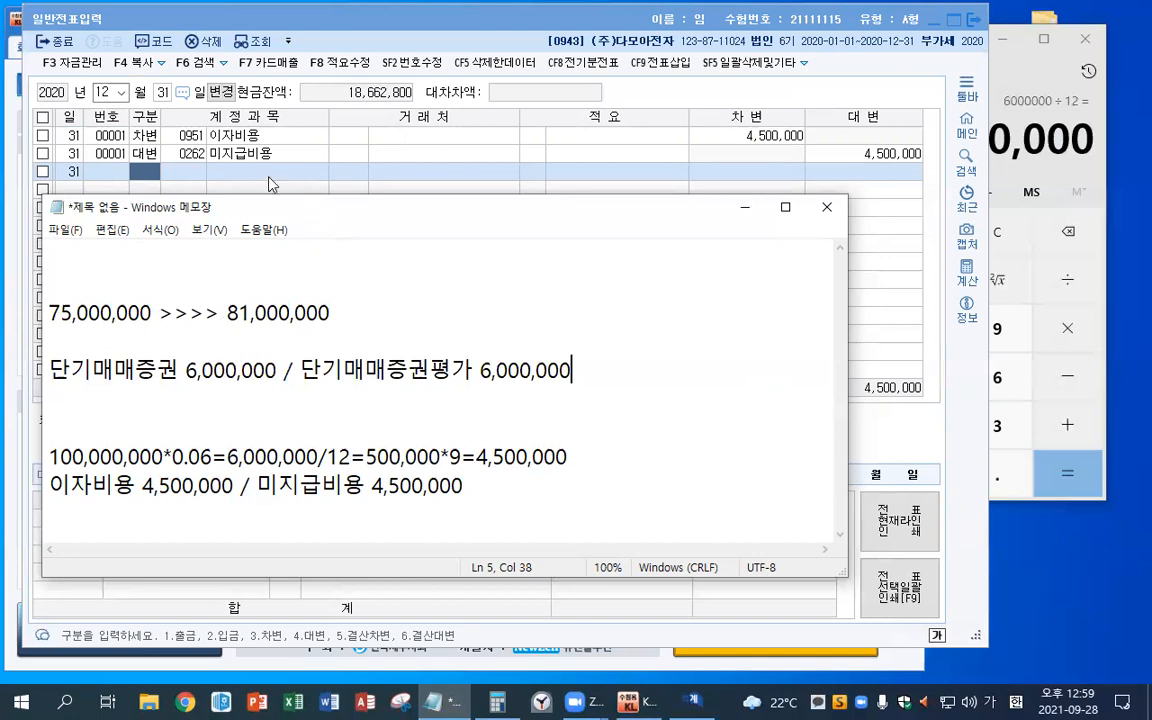
{"action": "left_click", "coordinate": [474, 370]}
{"action": "type", "text": "이익"}
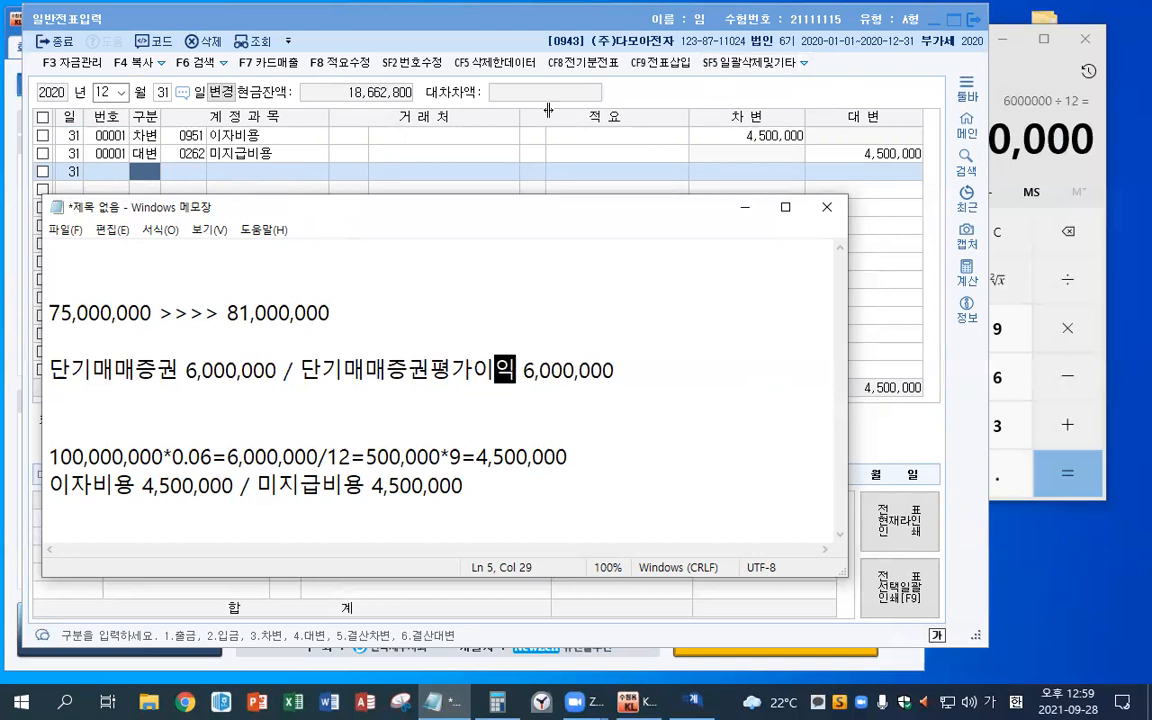
Switch back to 일반전표입력 and enter a December 31 debit line for account 0107 단기매매증권 with 6,000,000.
{"action": "key", "text": "alt+Tab"}
{"action": "type", "text": "3"}
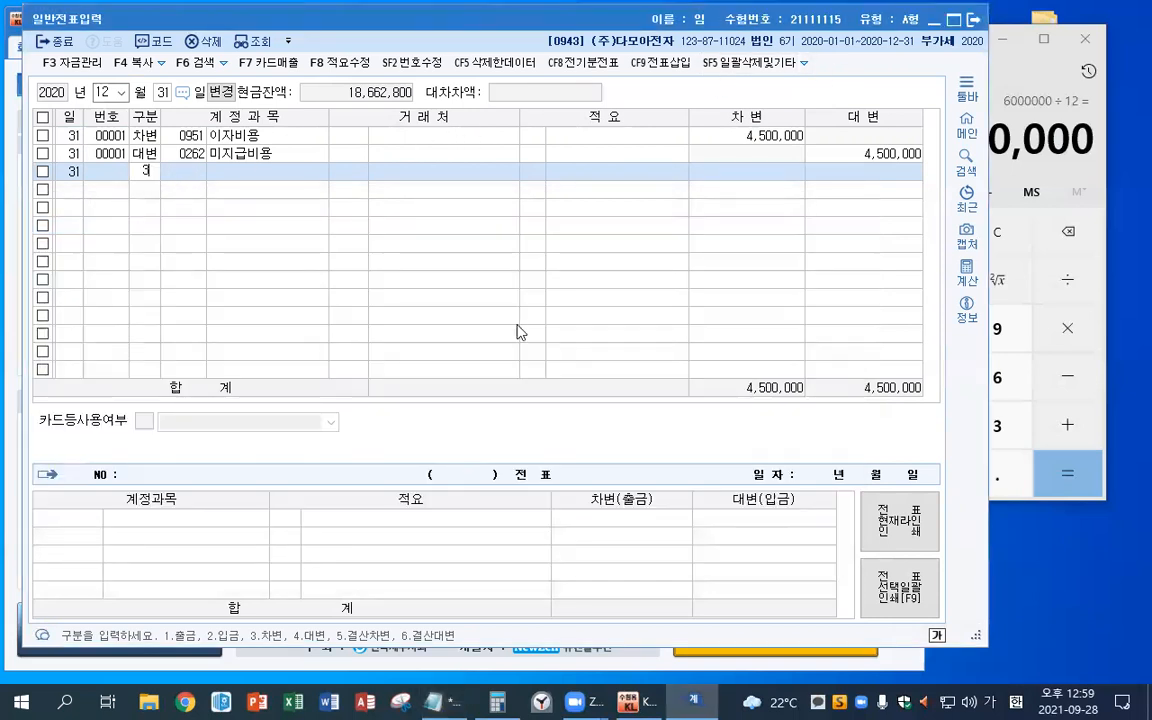
{"action": "key", "text": "Return"}
{"action": "type", "text": "단기"}
{"action": "key", "text": "Return"}
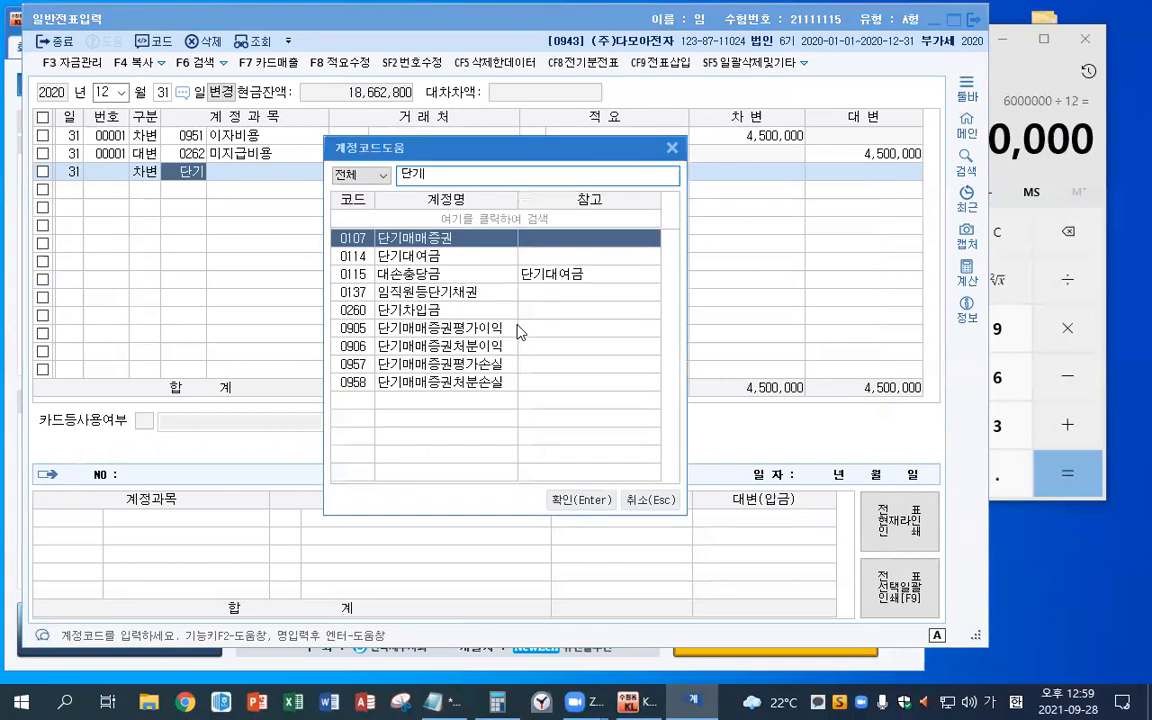
{"action": "key", "text": "Return"}
{"action": "key", "text": "Return"}
{"action": "type", "text": "6000000"}
{"action": "key", "text": "Return"}
Enter the matching December 31 credit line of 6,000,000 to account 0905 단기매매증권평가이익.
{"action": "type", "text": "4"}
{"action": "key", "text": "Return"}
{"action": "type", "text": "단기"}
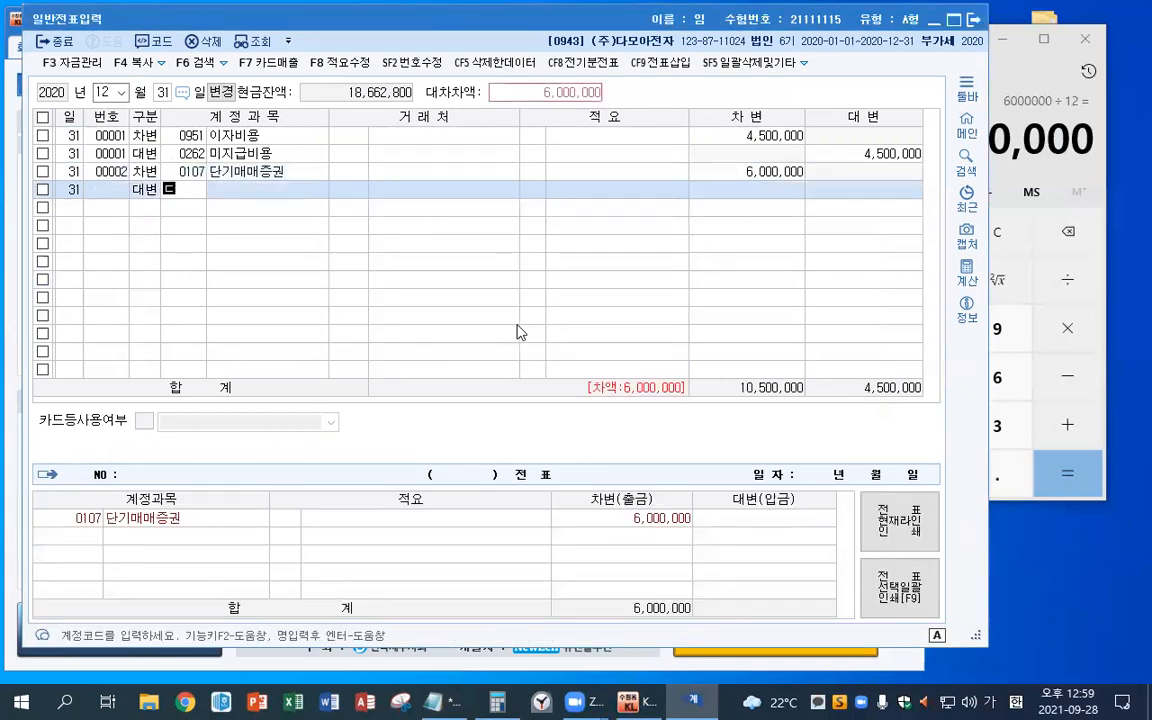
{"action": "key", "text": "Return"}
{"action": "key", "text": "Down"}
{"action": "key", "text": "Down"}
{"action": "key", "text": "Down"}
{"action": "key", "text": "Down"}
{"action": "key", "text": "Down"}
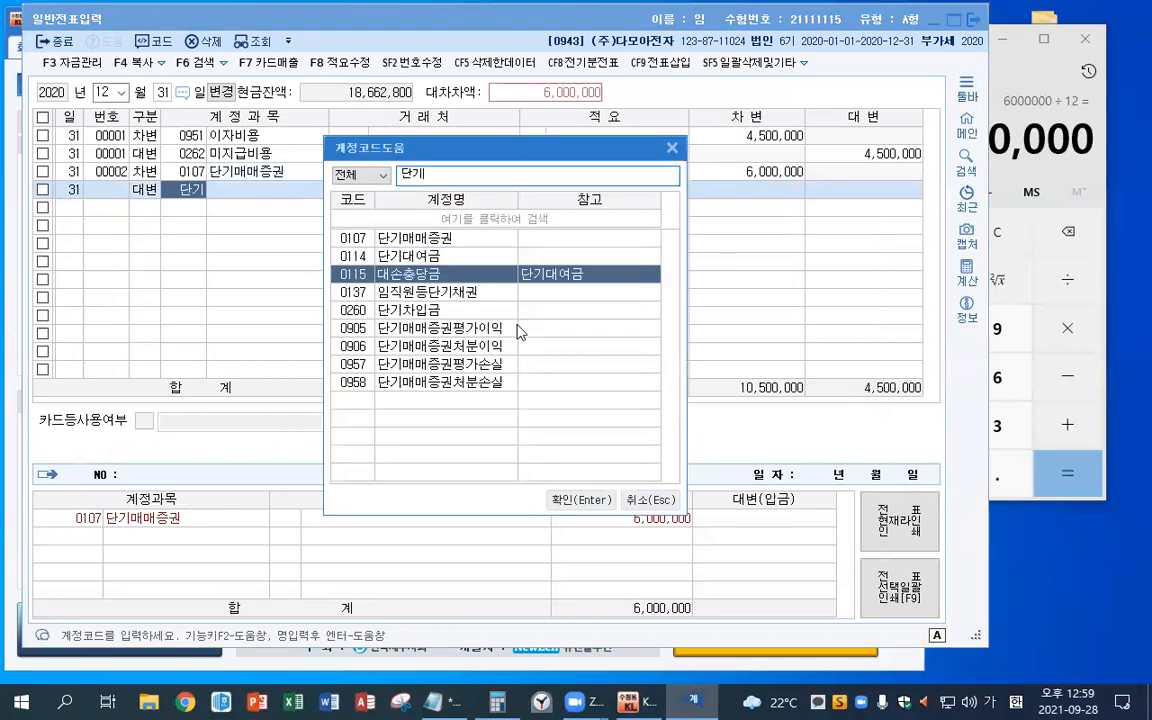
{"action": "key", "text": "Return"}
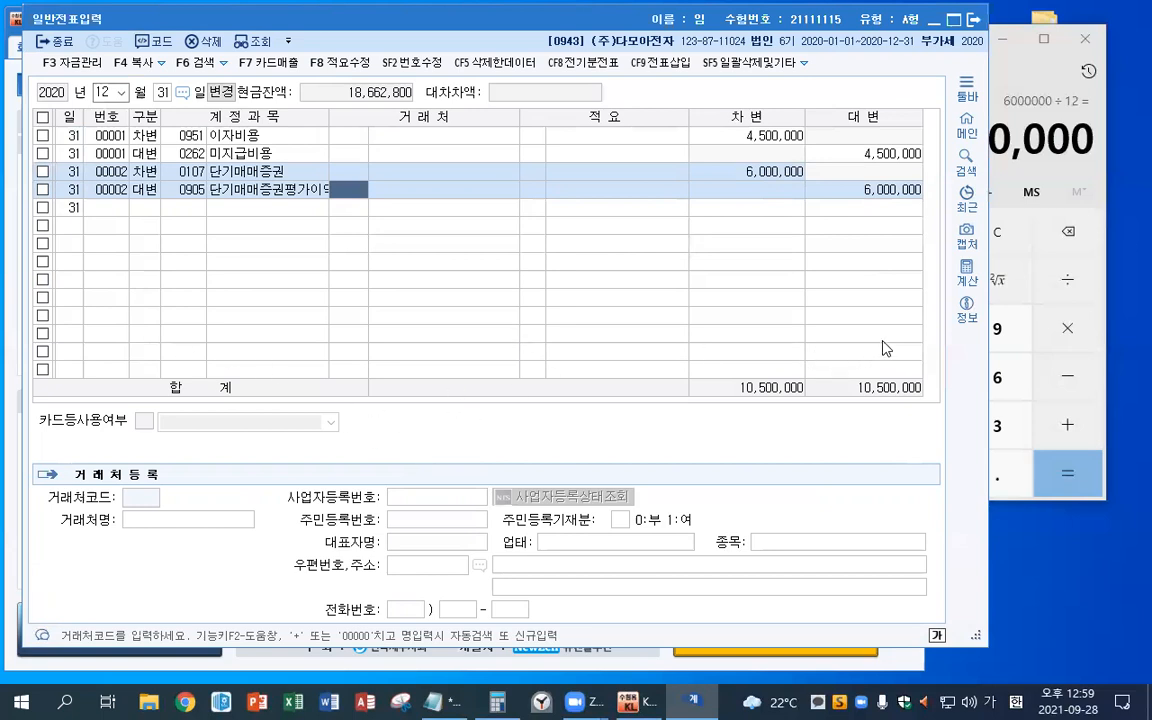
Close 일반전표입력, Notepad and Calculator, discarding the note without saving.
{"action": "key", "text": "Escape"}
{"action": "left_click", "coordinate": [827, 208]}
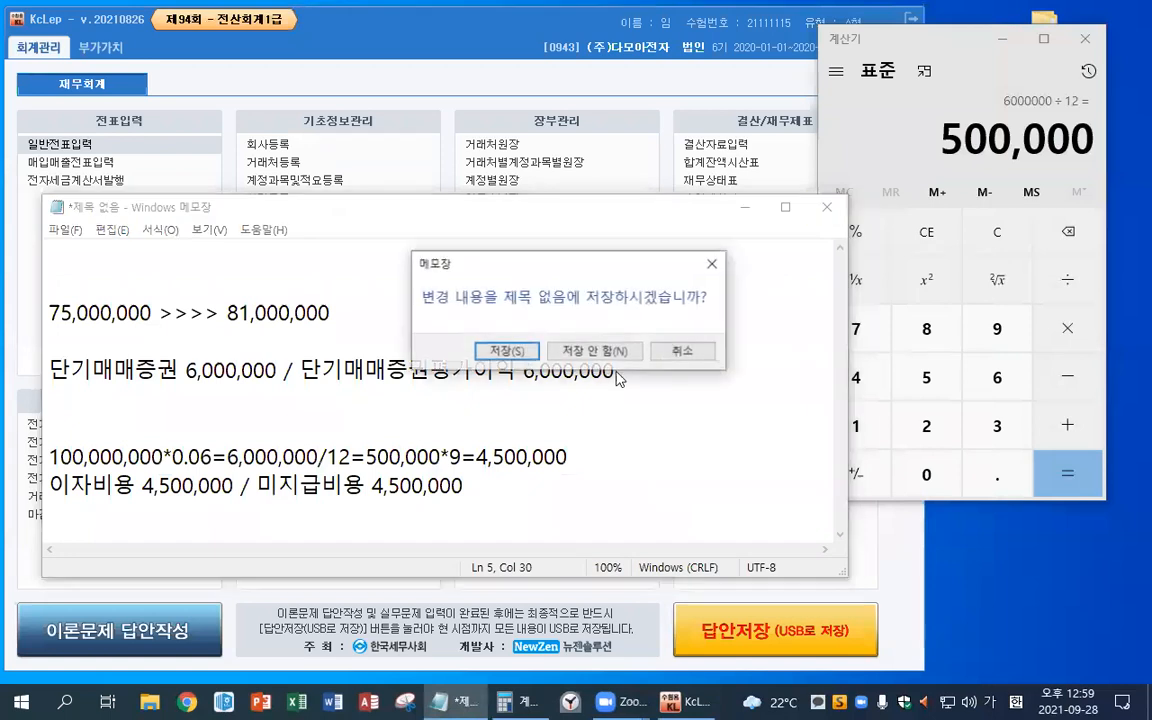
{"action": "left_click", "coordinate": [592, 352]}
{"action": "left_click", "coordinate": [1084, 40]}
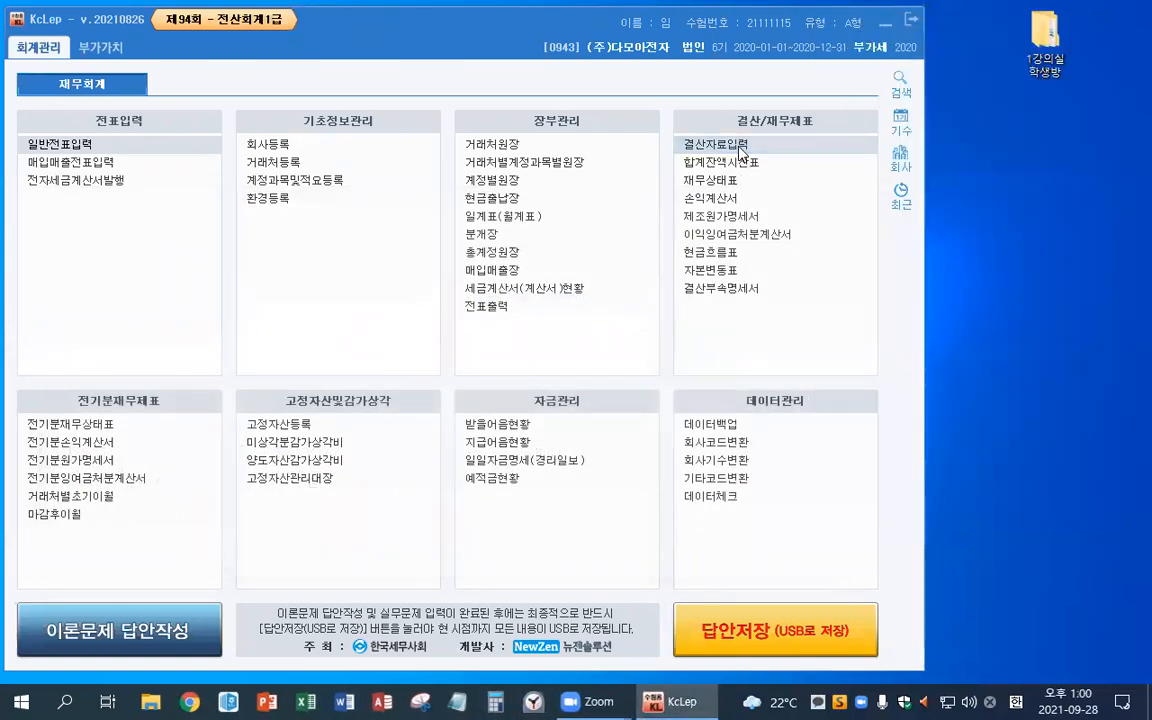
Open 결산자료입력 for January to December 2020 and bring up the 대손상각 calculation.
{"action": "left_click", "coordinate": [741, 147]}
{"action": "type", "text": "0112"}
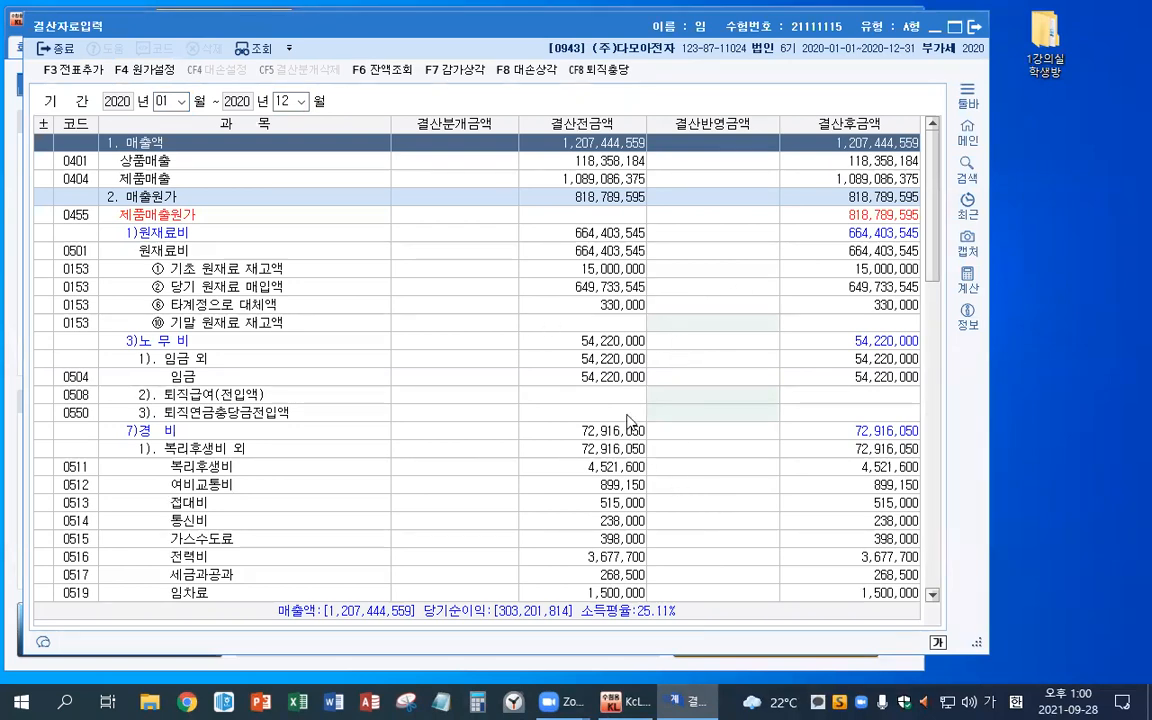
{"action": "left_click", "coordinate": [532, 83]}
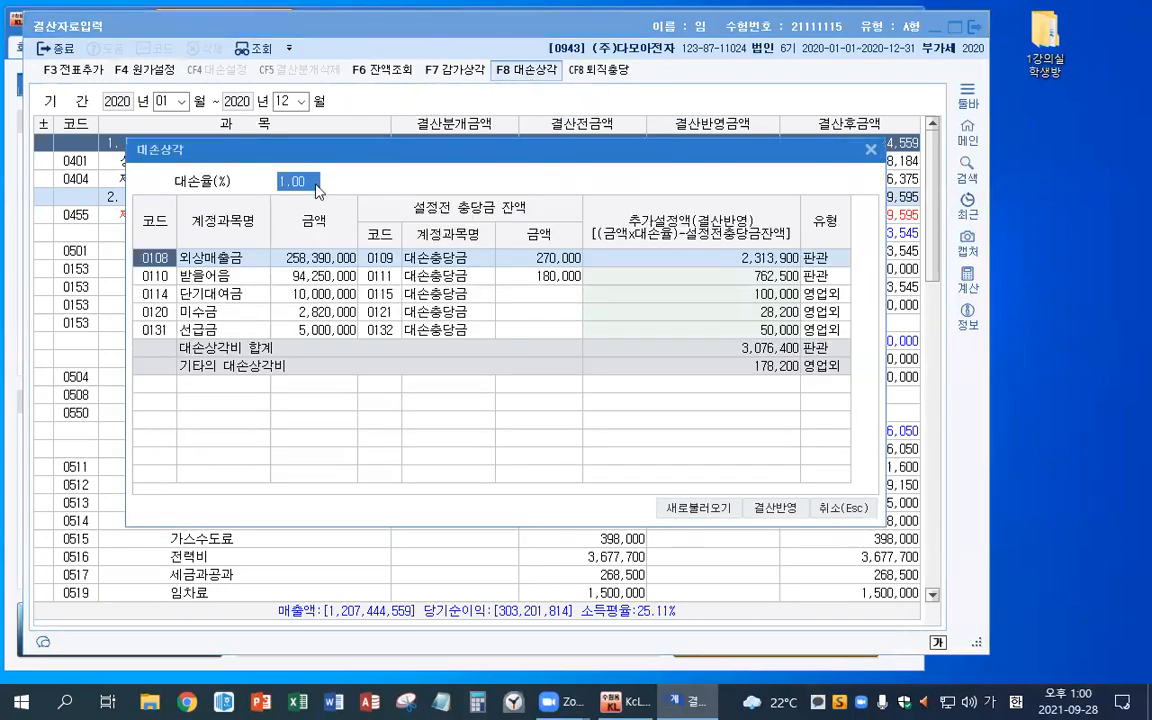
Try a 대손율 of 2% in the 대손상각 calculation and restore it to 1%.
{"action": "type", "text": "2"}
{"action": "key", "text": "Return"}
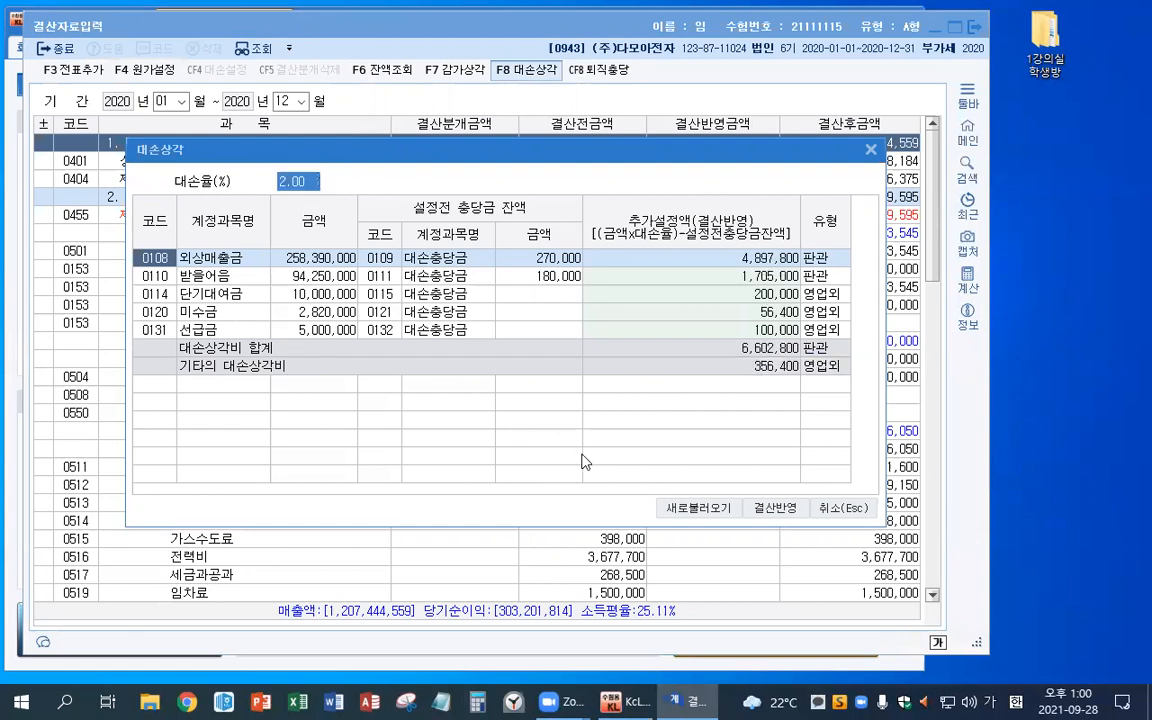
{"action": "key", "text": "BackSpace"}
{"action": "type", "text": "1"}
{"action": "key", "text": "Return"}
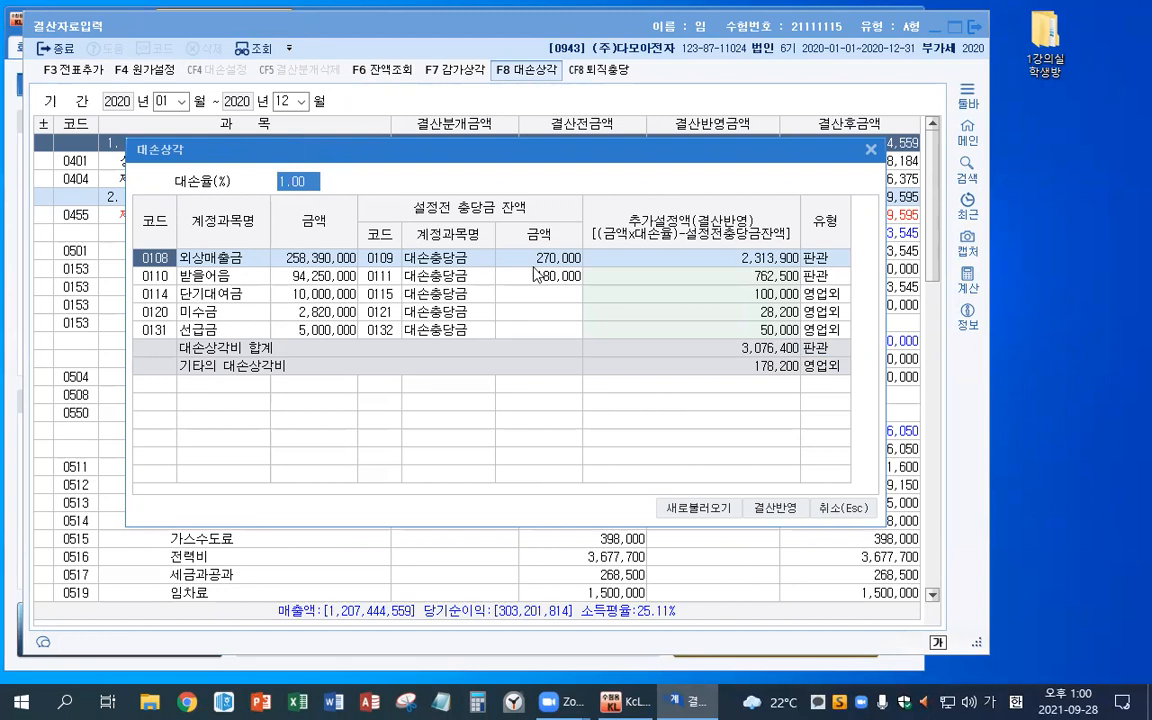
Clear the 추가설정액 for 단기대여금, 미수금 and 선급금, and apply the remaining 대손상각 amounts to the closing data.
{"action": "left_click", "coordinate": [720, 259]}
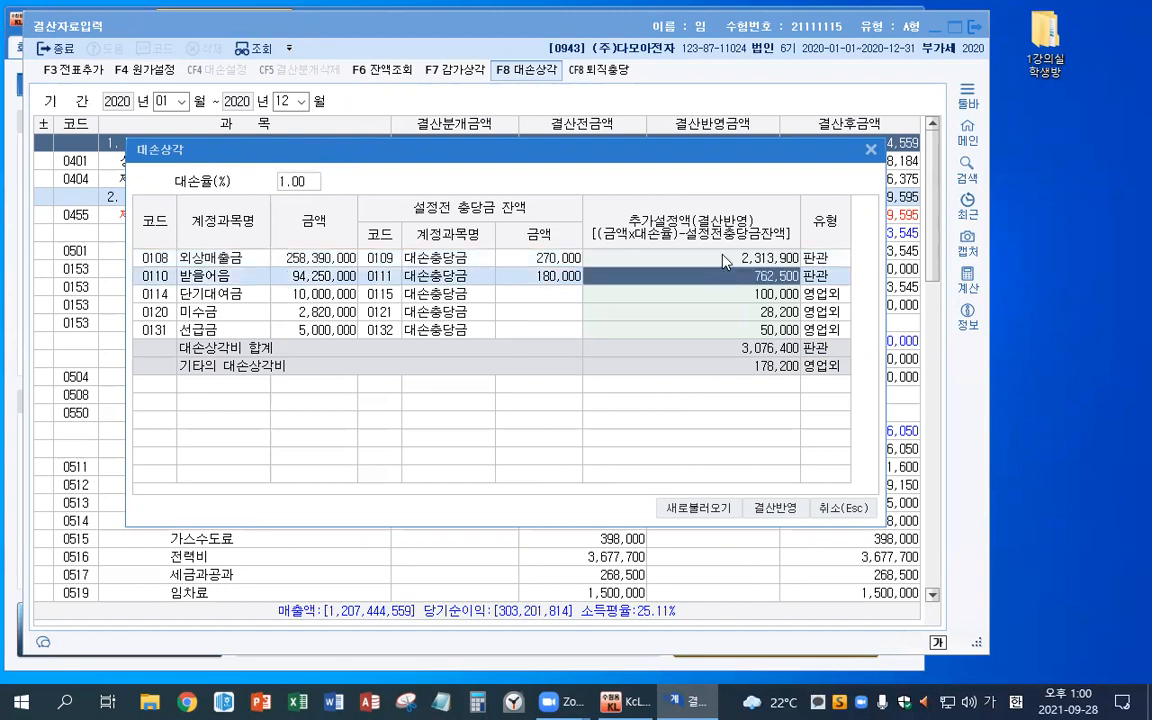
{"action": "key", "text": "Down"}
{"action": "key", "text": "Down"}
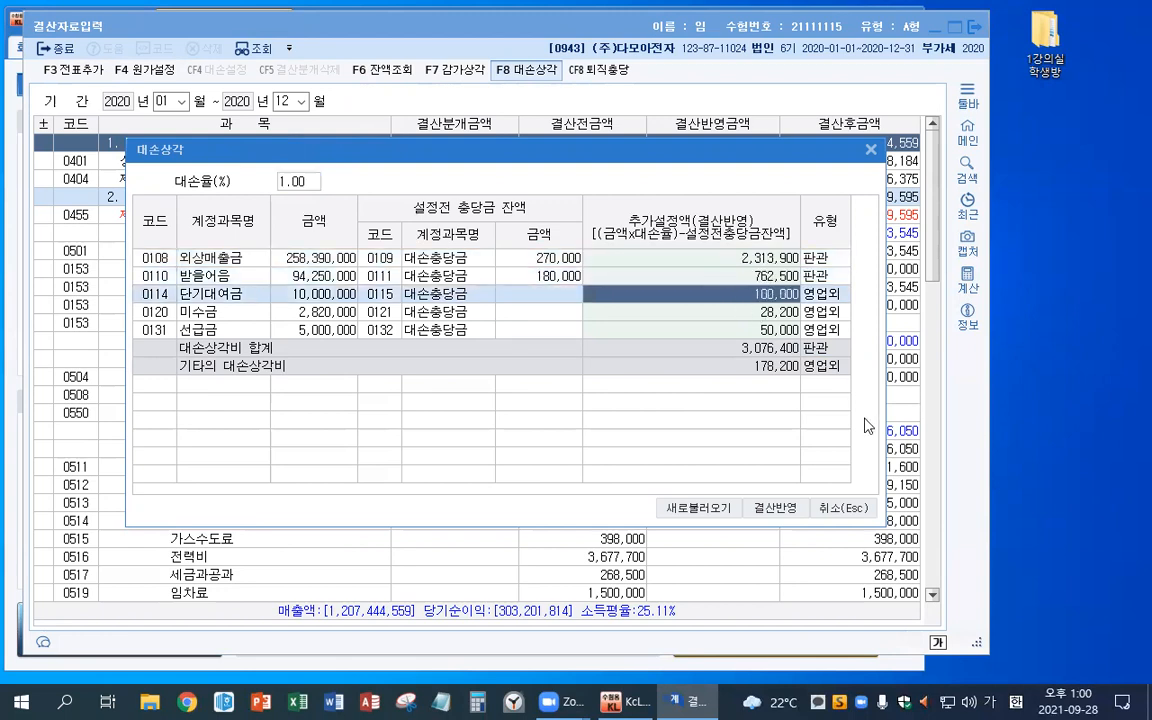
{"action": "key", "text": "Delete"}
{"action": "key", "text": "Down"}
{"action": "key", "text": "Delete"}
{"action": "key", "text": "Down"}
{"action": "key", "text": "Down"}
{"action": "key", "text": "Up"}
{"action": "key", "text": "Delete"}
{"action": "key", "text": "Down"}
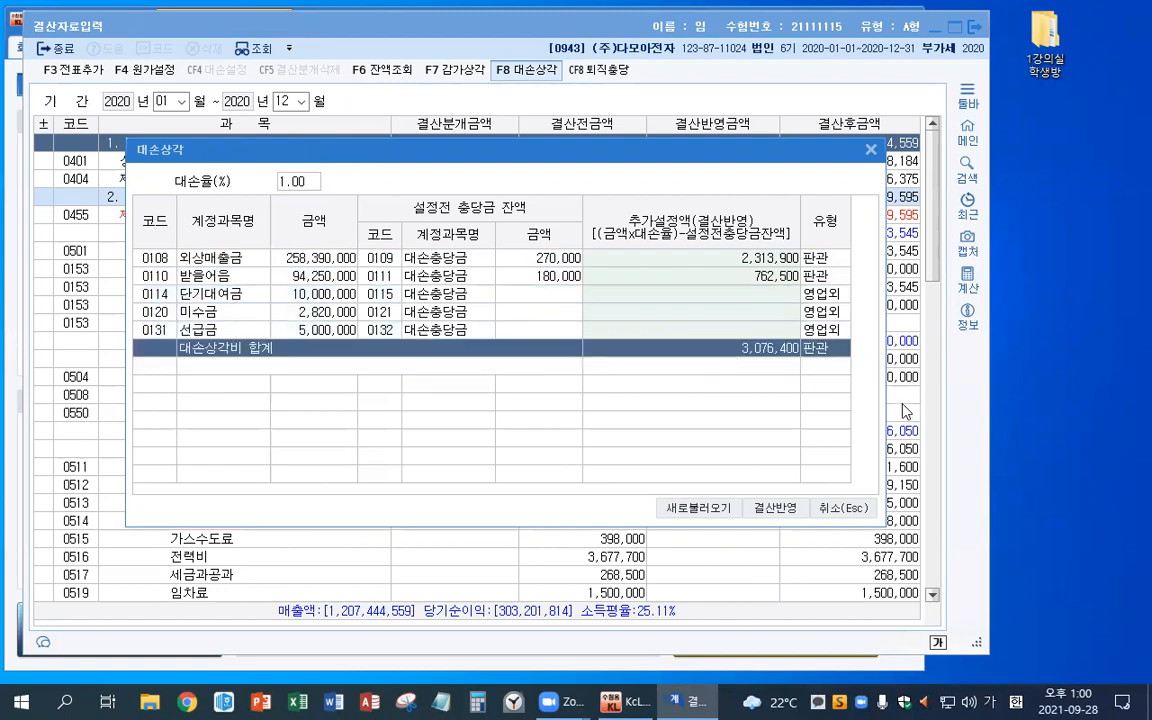
{"action": "left_click", "coordinate": [778, 509]}
Check the 외상매출금 and 받을어음 대손상각 rows, add the closing entries to 일반전표 and close 결산자료입력.
{"action": "scroll", "coordinate": [713, 470], "scroll_direction": "down", "scroll_amount": 15}
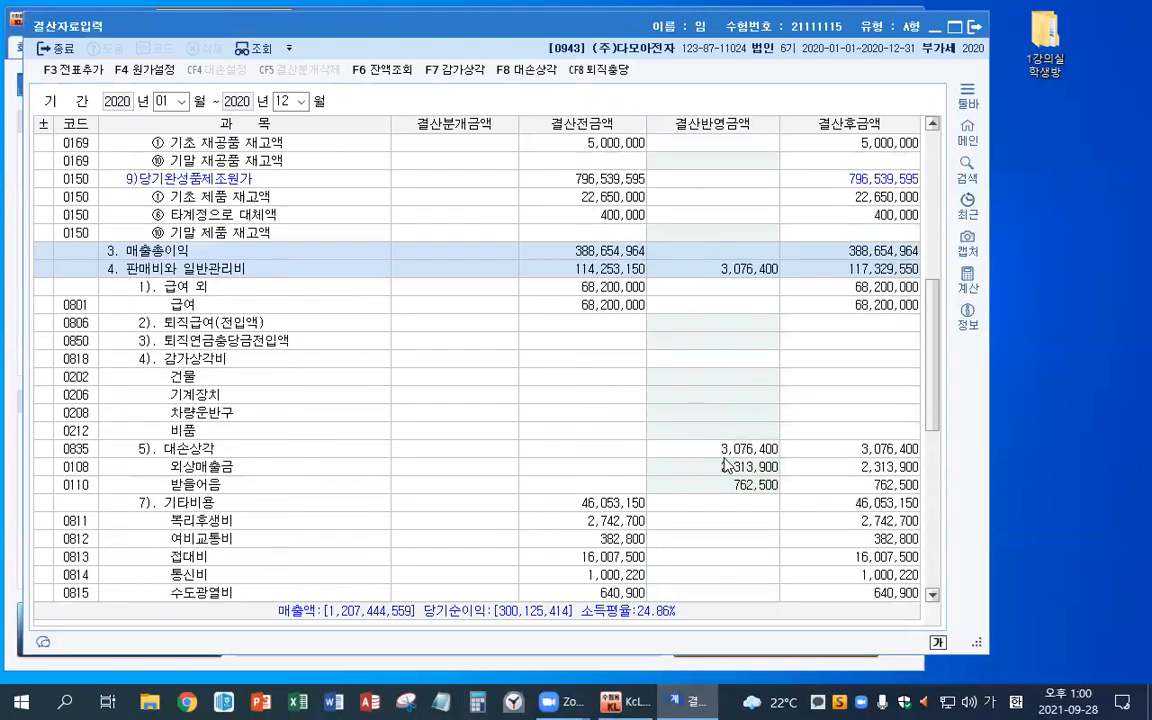
{"action": "left_click", "coordinate": [747, 308]}
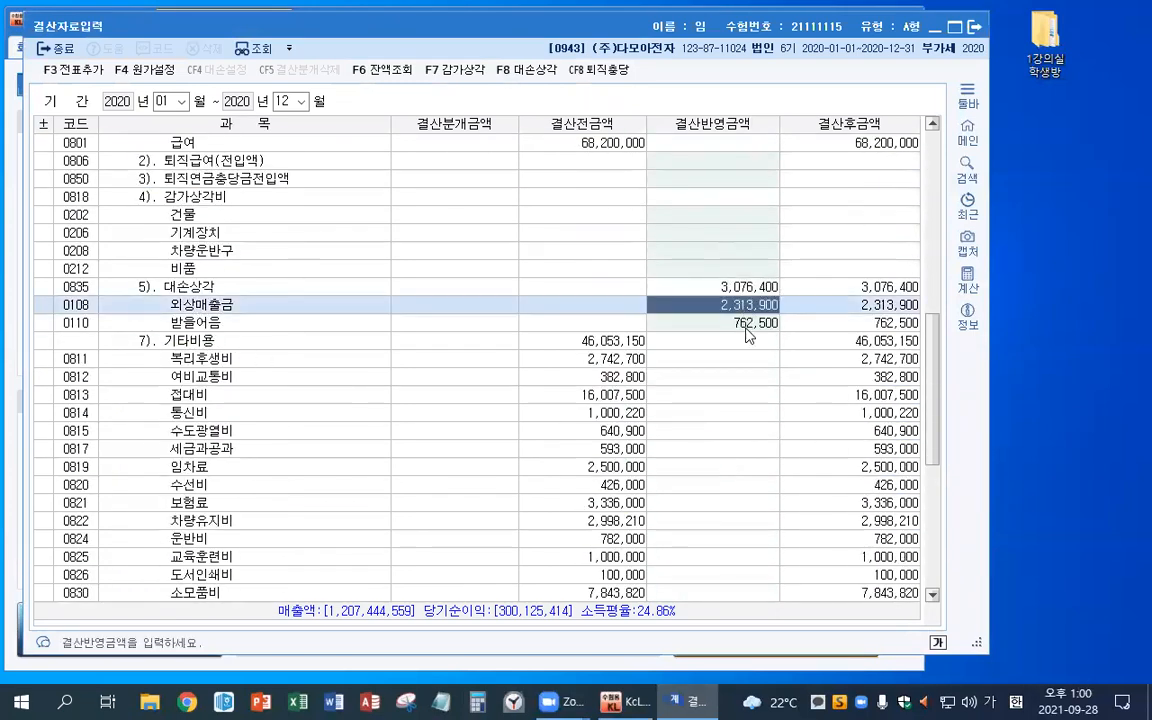
{"action": "left_click", "coordinate": [746, 325]}
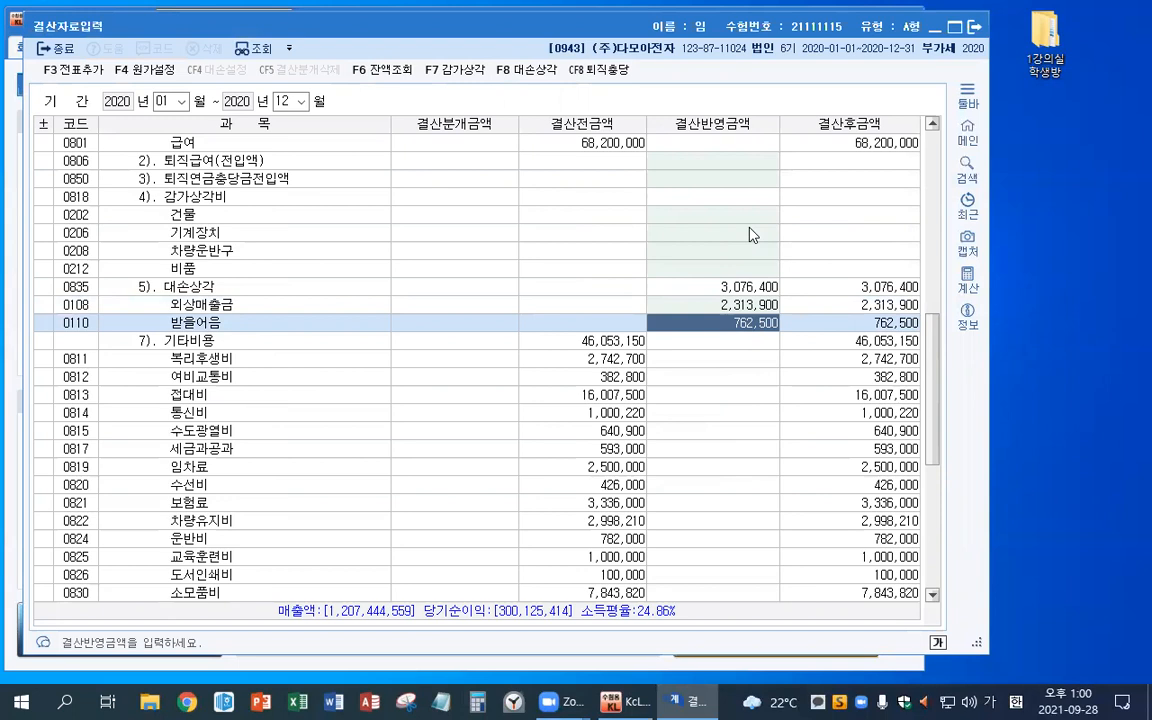
{"action": "left_click", "coordinate": [79, 69]}
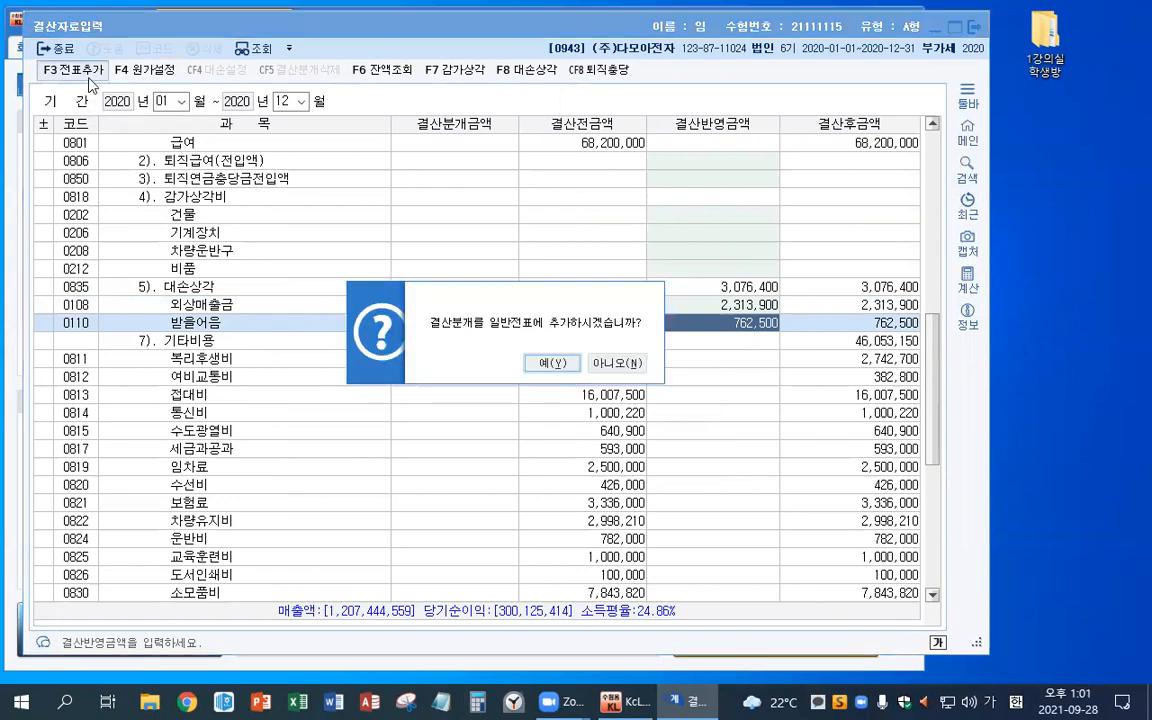
{"action": "left_click", "coordinate": [553, 364]}
{"action": "left_click", "coordinate": [975, 28]}
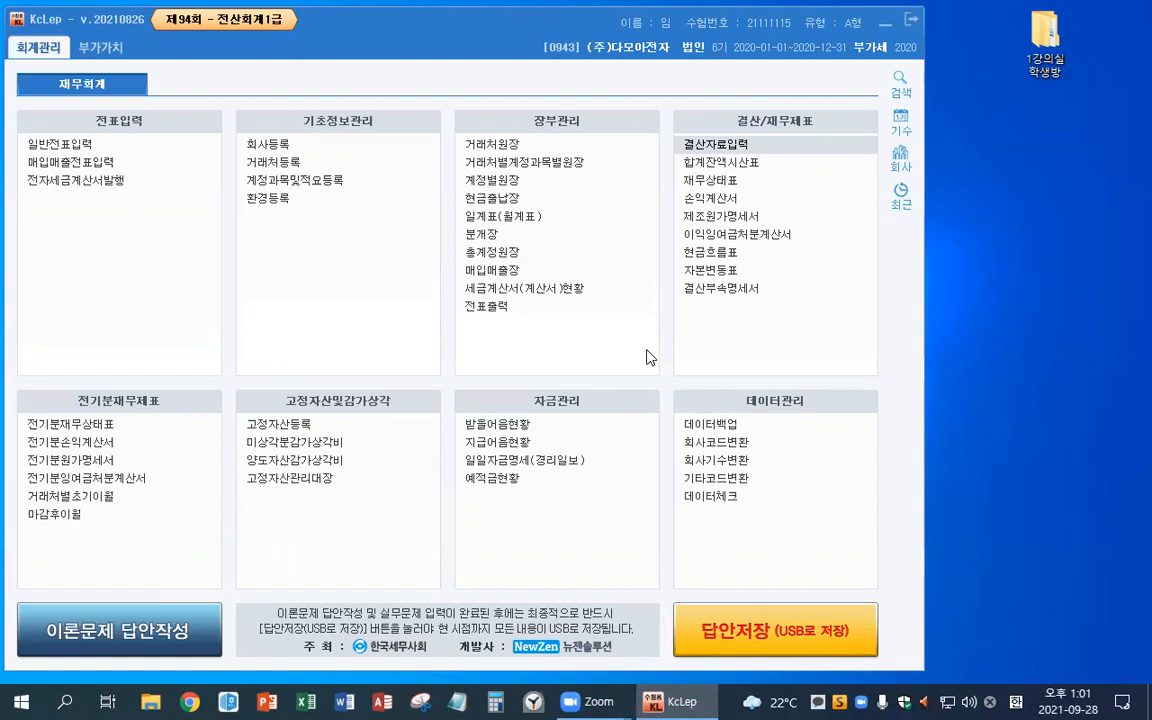
Open 재무상태표 for March 2020 and compare the 유동자산 amounts of the current and prior periods.
{"action": "left_click", "coordinate": [738, 182]}
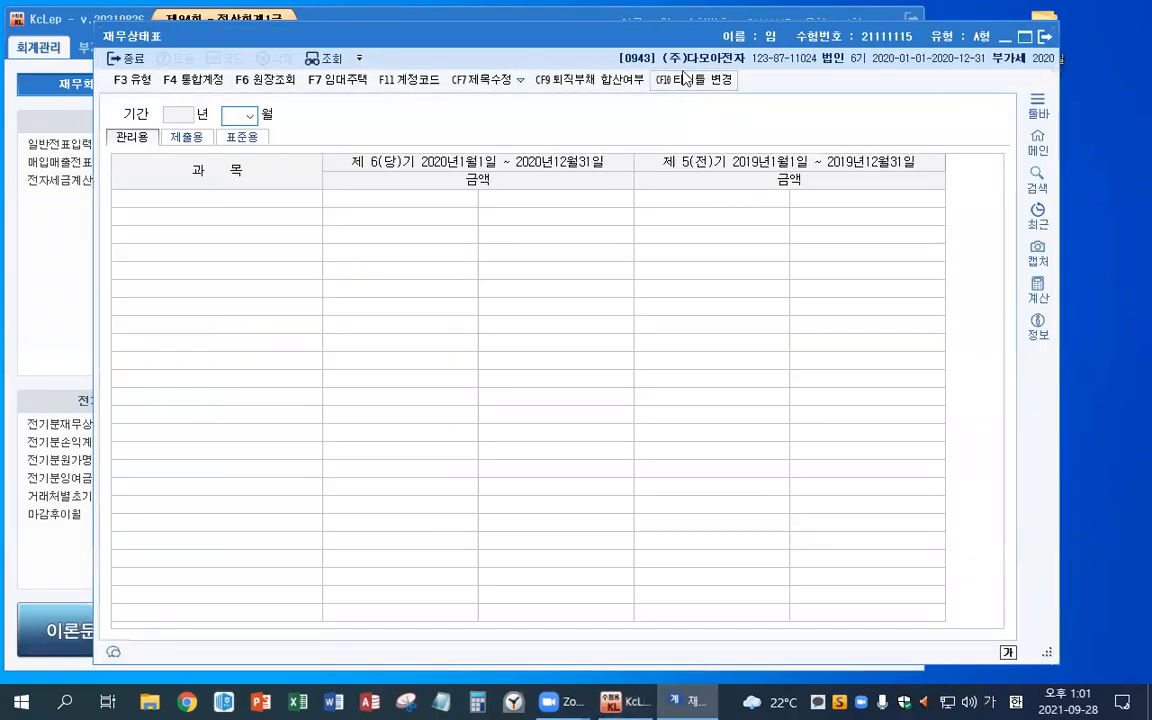
{"action": "left_click_drag", "start_coordinate": [646, 33], "coordinate": [553, 31]}
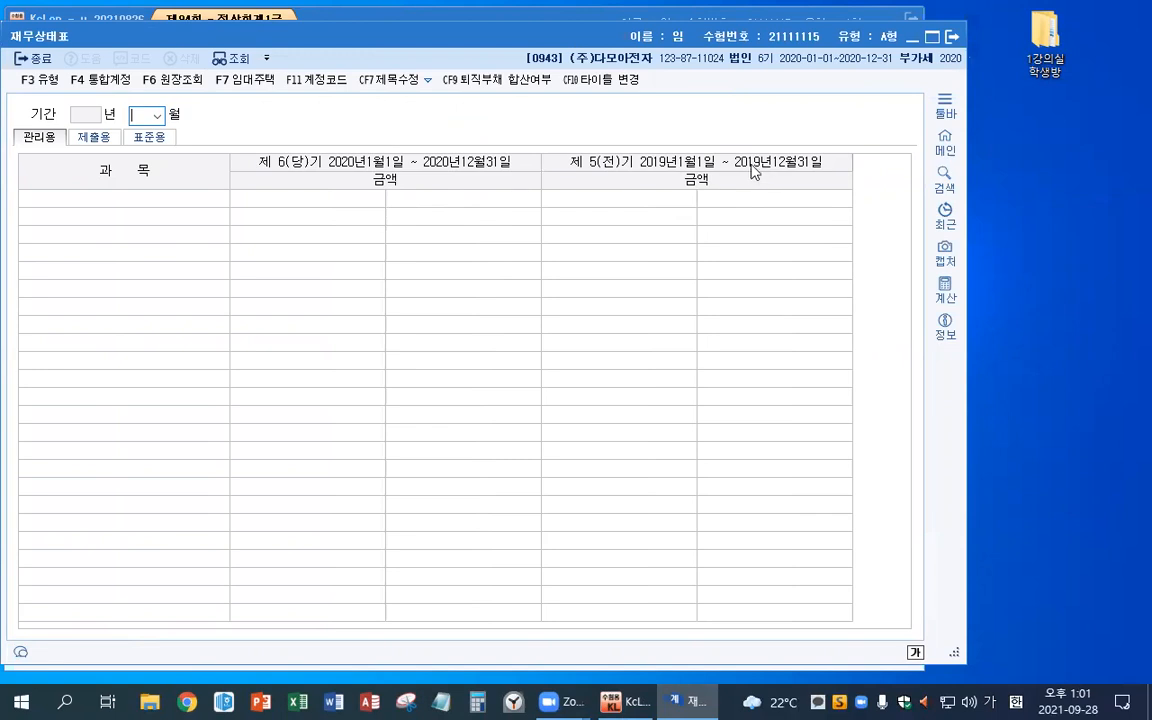
{"action": "left_click", "coordinate": [157, 115]}
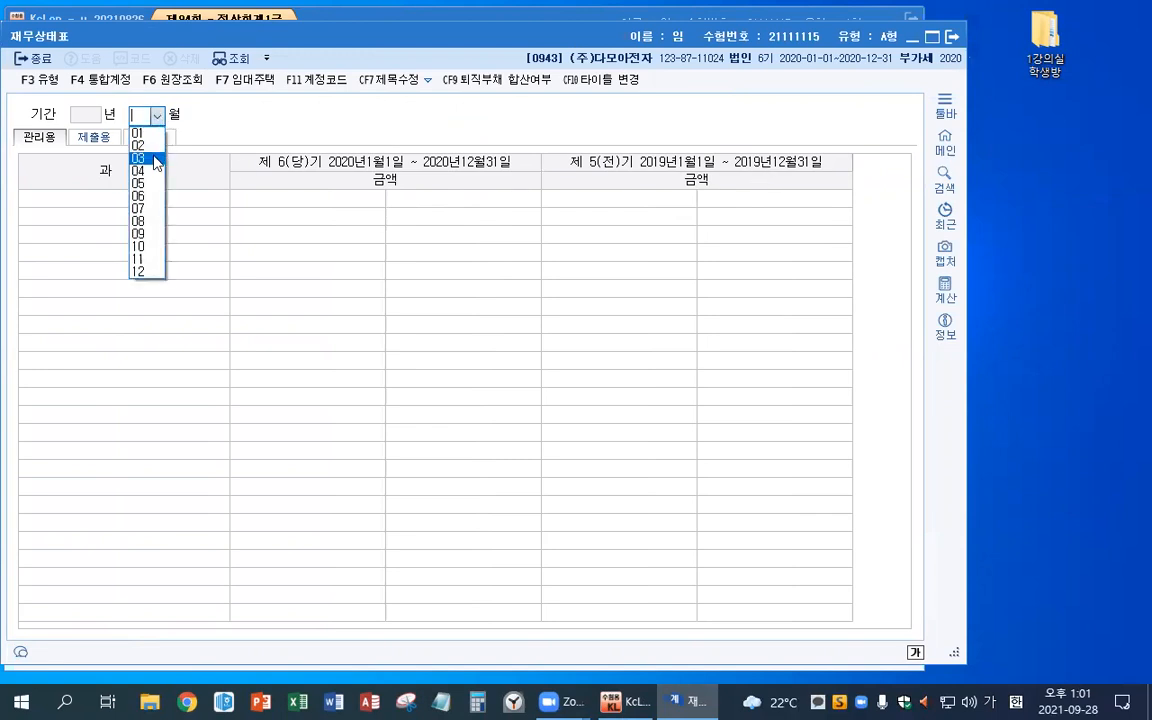
{"action": "left_click", "coordinate": [148, 158]}
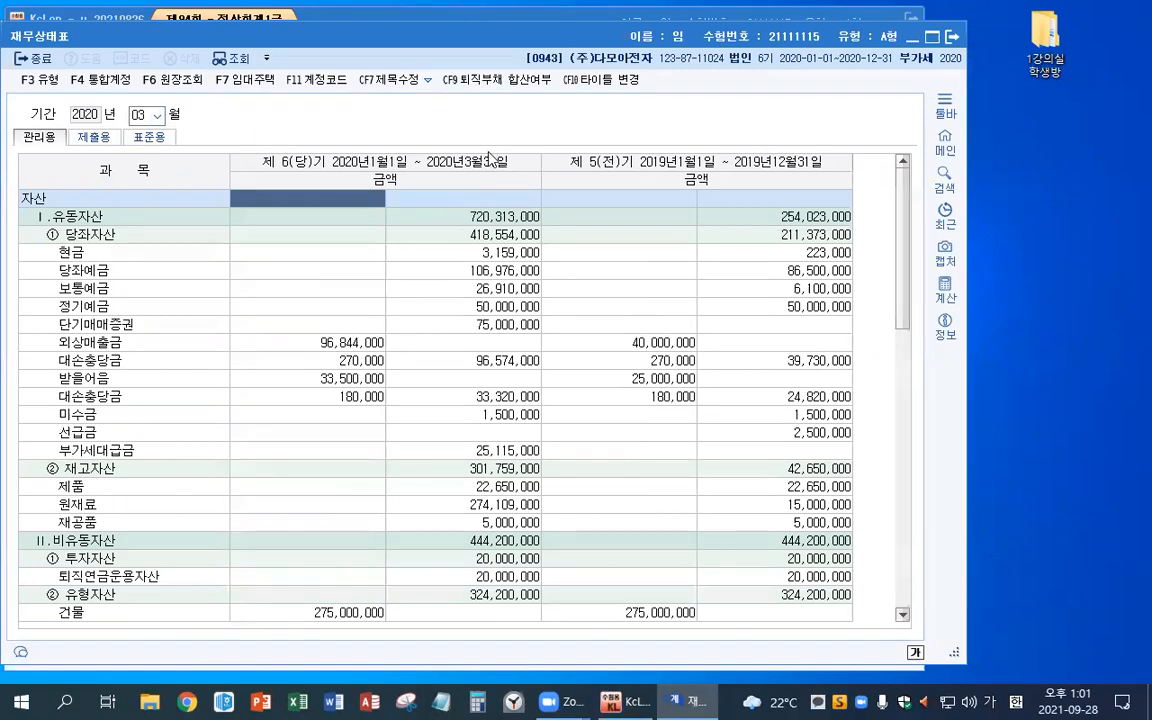
{"action": "left_click", "coordinate": [472, 220]}
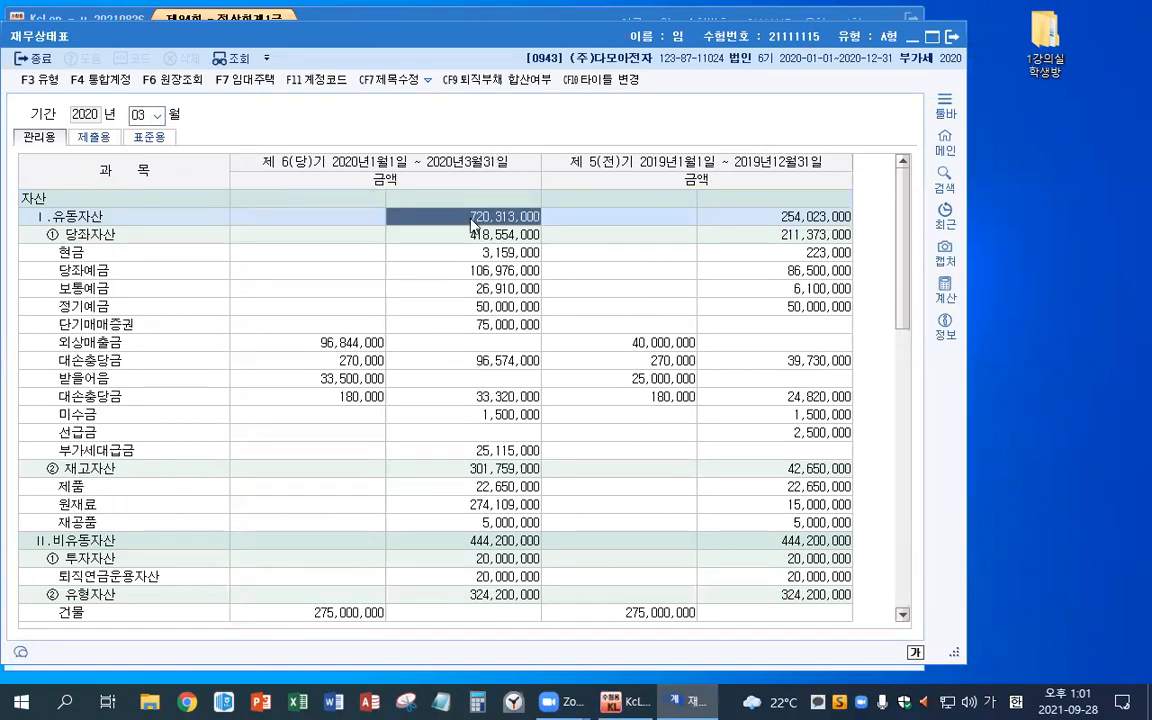
{"action": "left_click", "coordinate": [781, 218]}
{"action": "left_click", "coordinate": [470, 216]}
{"action": "left_click", "coordinate": [738, 216]}
{"action": "left_click", "coordinate": [493, 220]}
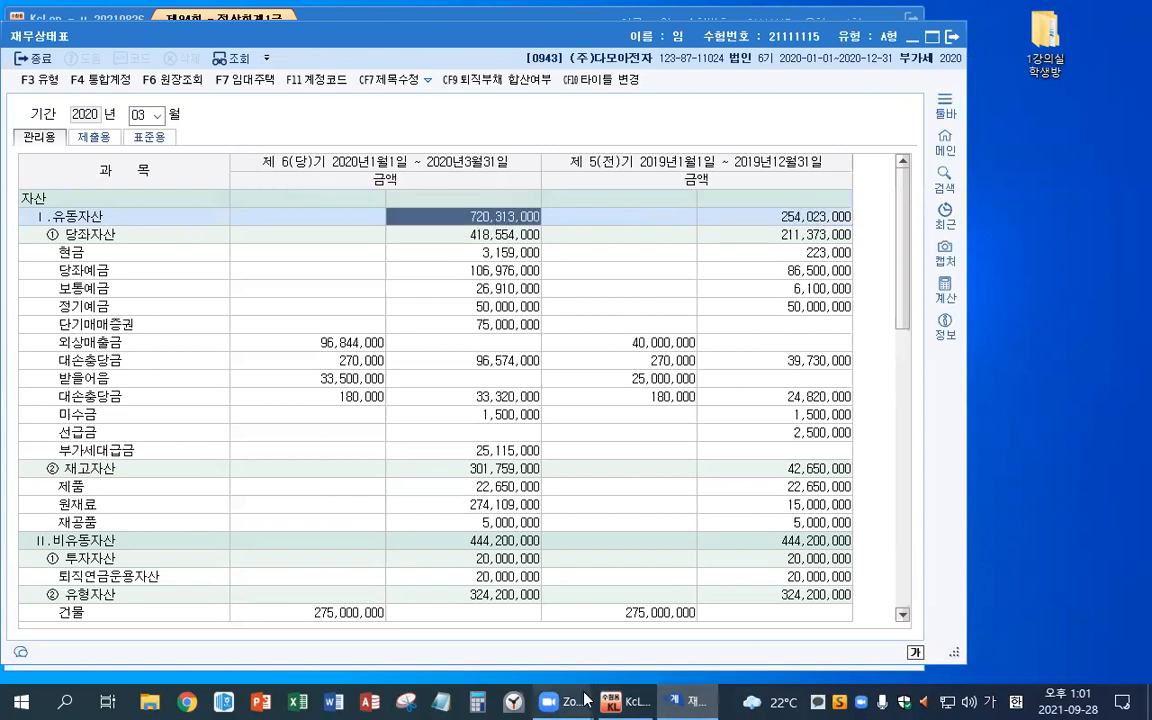
In Calculator, subtract the prior-period 유동자산 from the current one: 720,313,000 minus 254,023,000.
{"action": "left_click", "coordinate": [478, 701]}
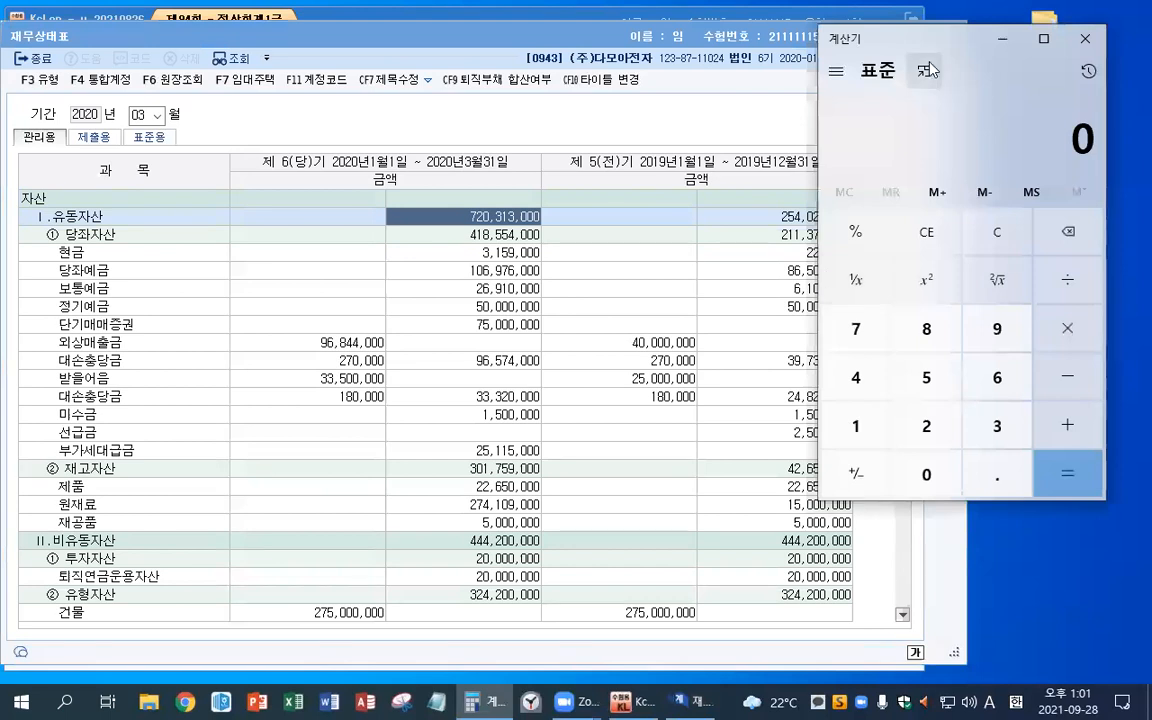
{"action": "left_click_drag", "start_coordinate": [909, 73], "coordinate": [629, 297]}
{"action": "type", "text": "720,"}
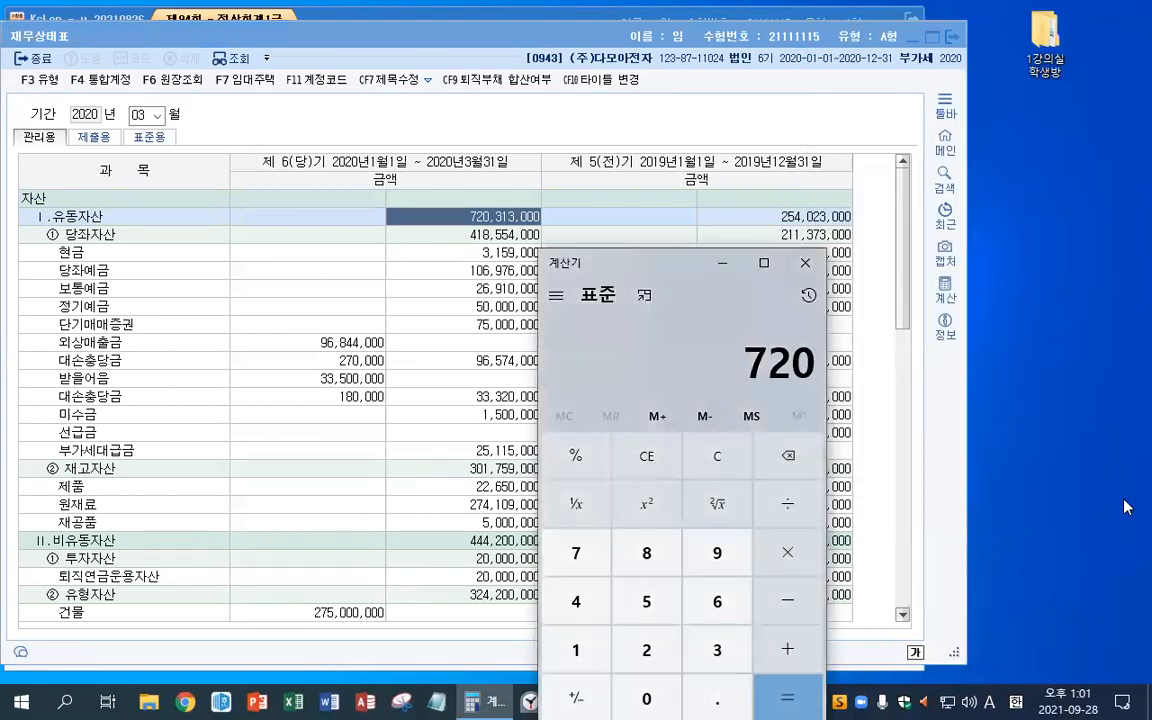
{"action": "type", "text": "313,000"}
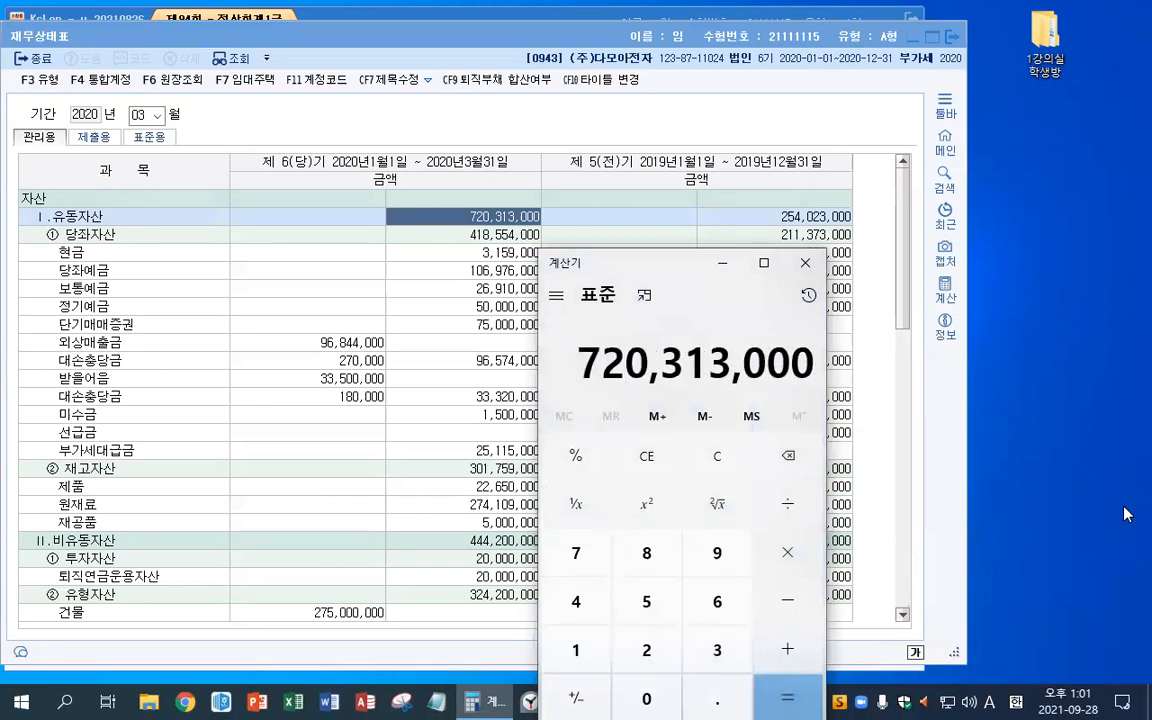
{"action": "key", "text": "minus"}
{"action": "type", "text": "254,023,000"}
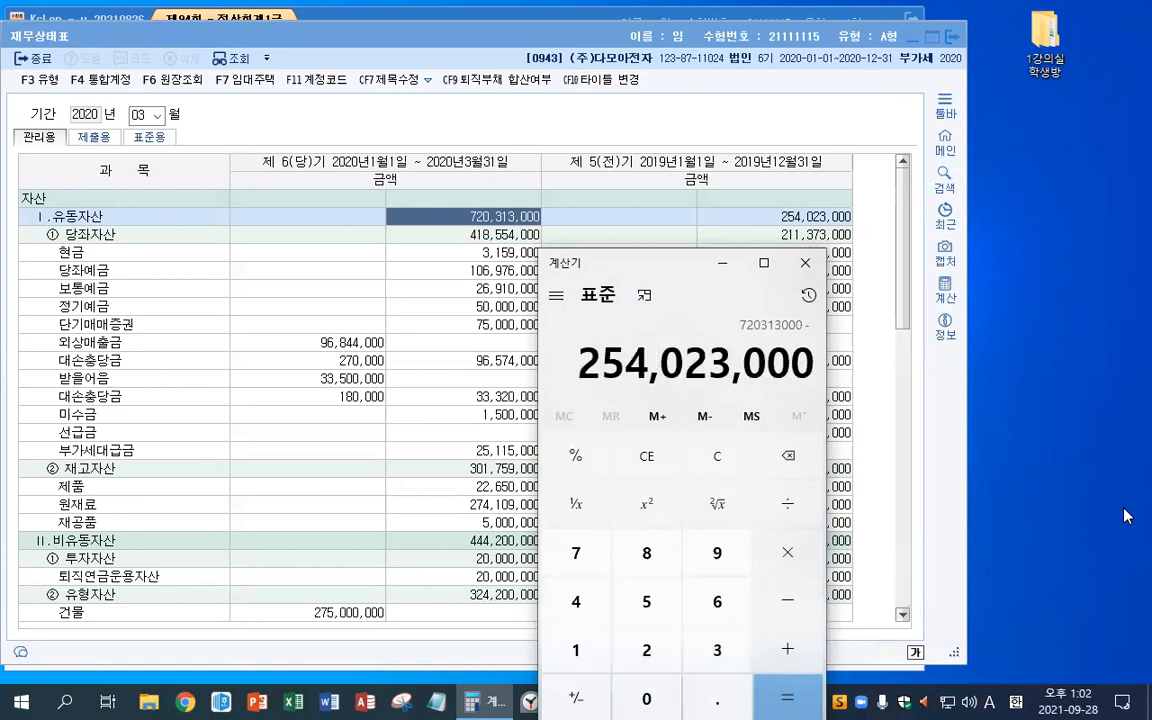
{"action": "key", "text": "Return"}
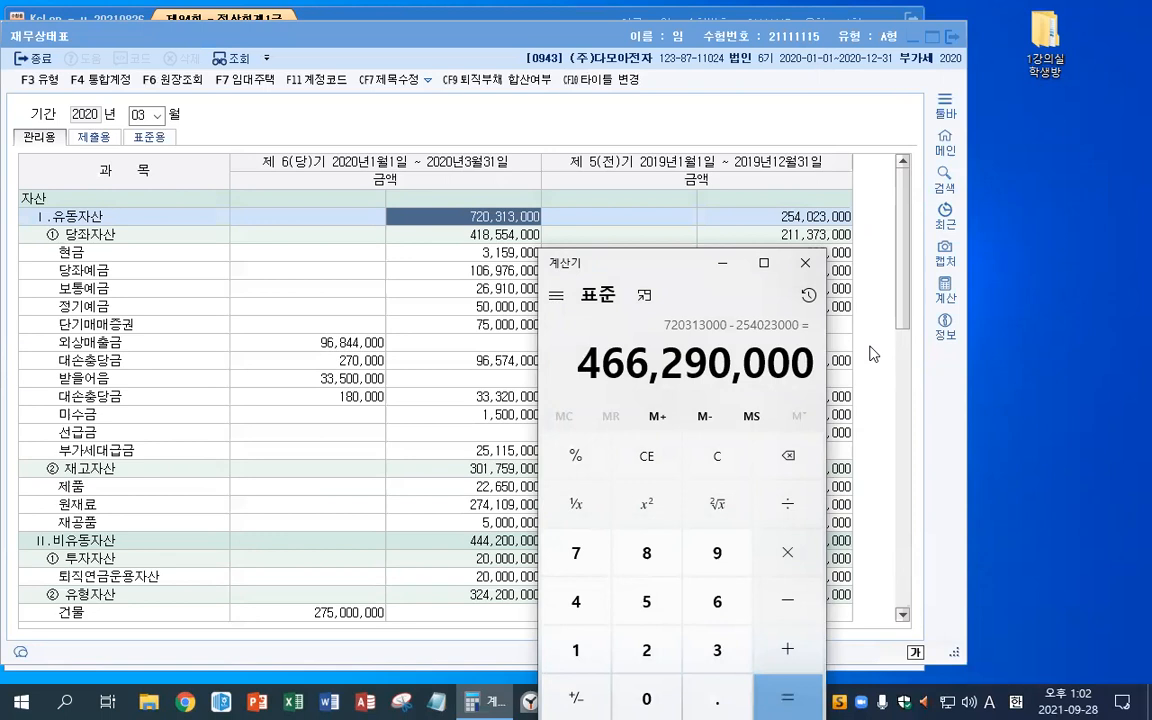
Record 466,290,000 as the 유동자산 answer in Notepad, and close Calculator and 재무상태표.
{"action": "left_click", "coordinate": [440, 703]}
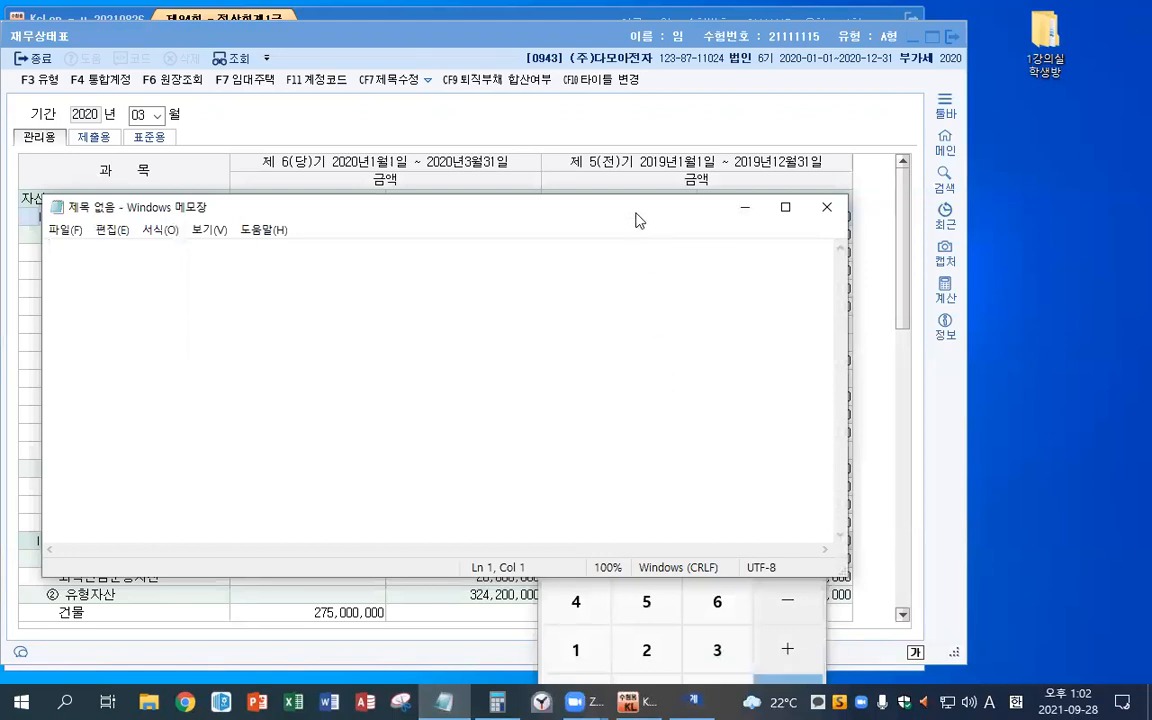
{"action": "left_click_drag", "start_coordinate": [639, 220], "coordinate": [751, 440]}
{"action": "type", "text": "466"}
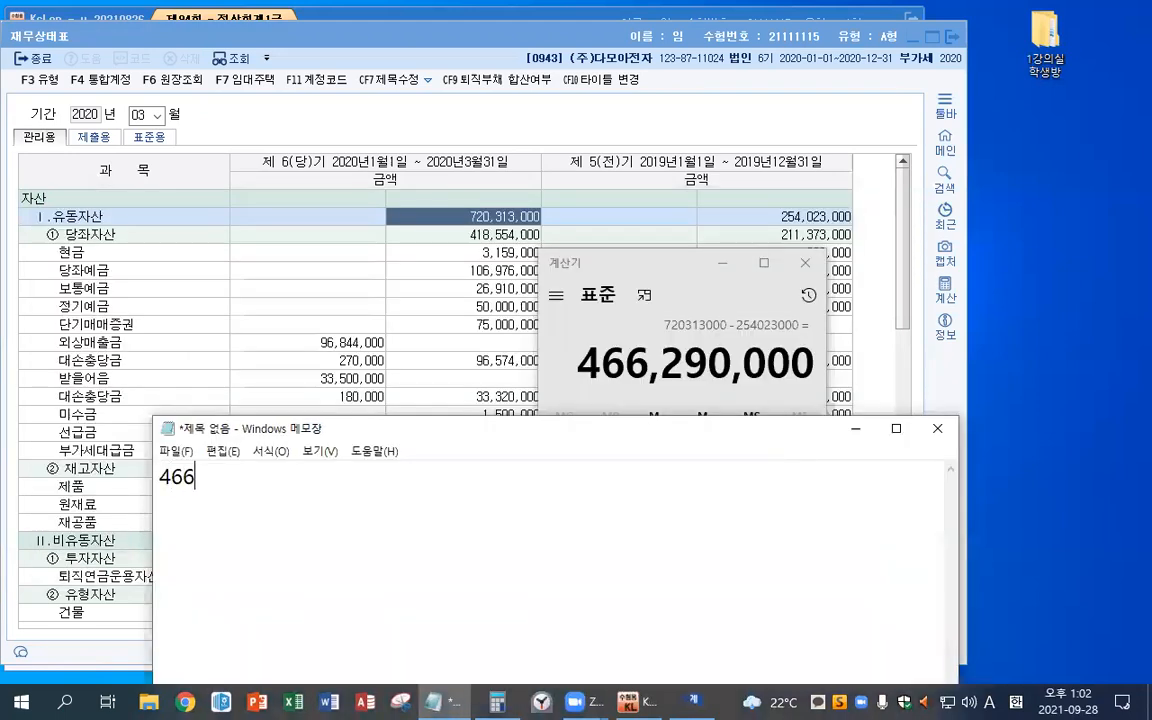
{"action": "type", "text": ",290,000"}
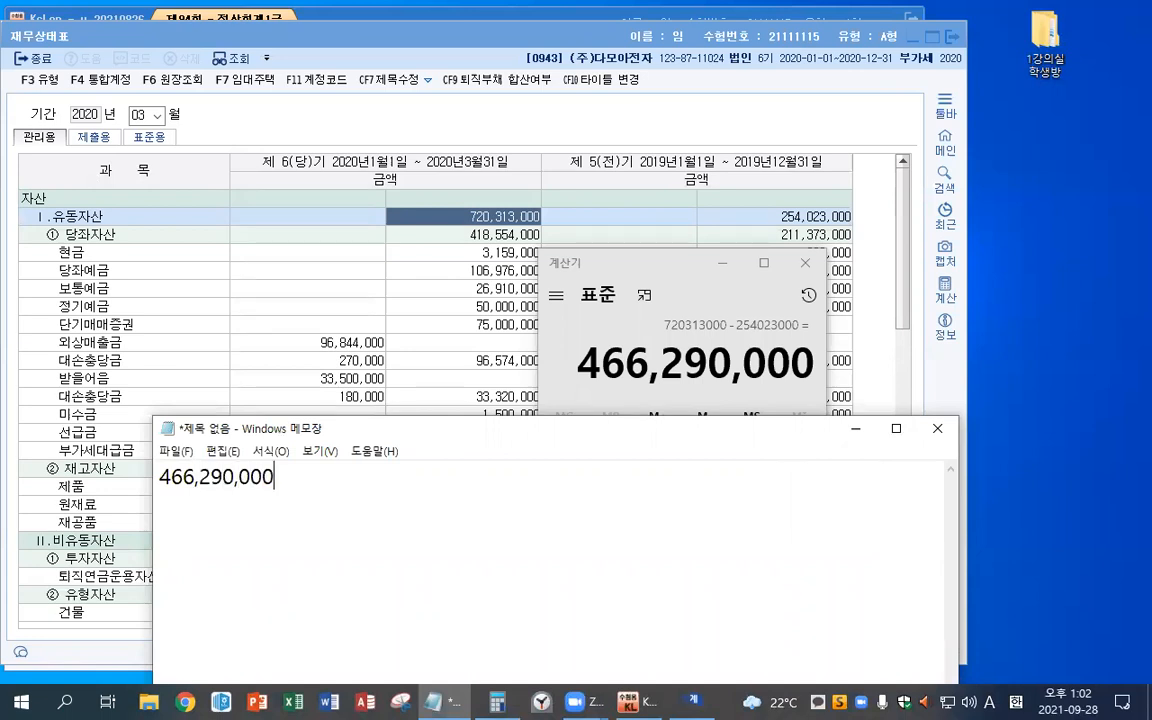
{"action": "left_click", "coordinate": [855, 428]}
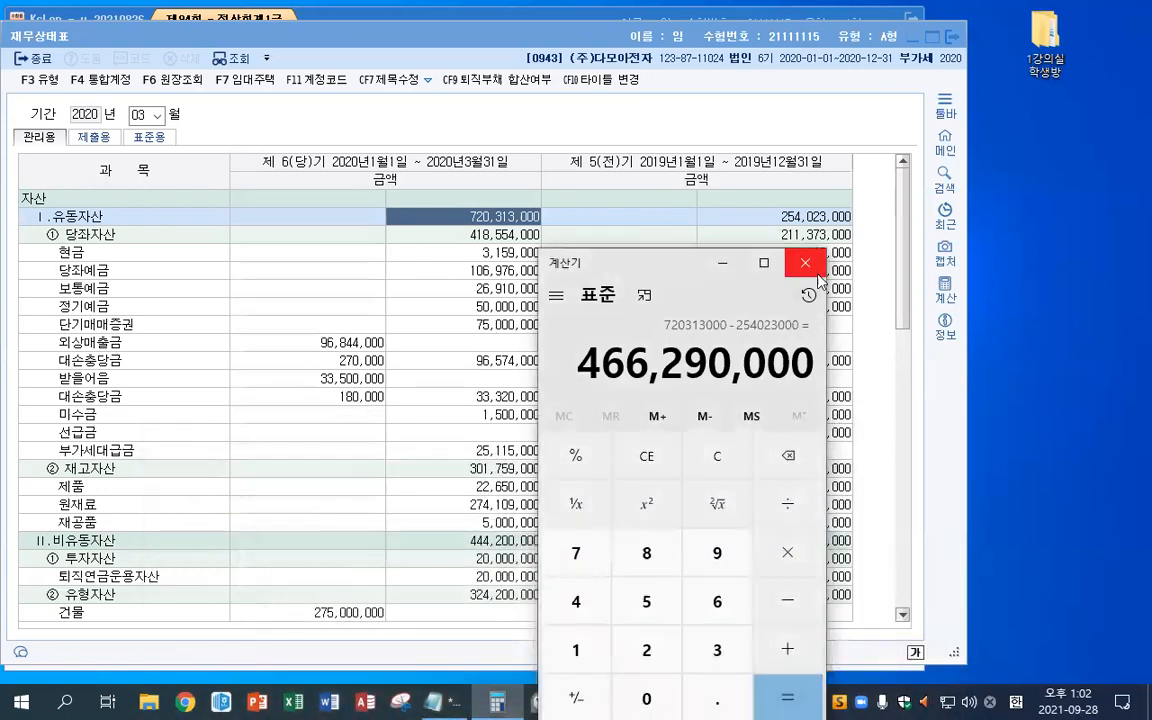
{"action": "left_click", "coordinate": [818, 272]}
{"action": "left_click", "coordinate": [955, 38]}
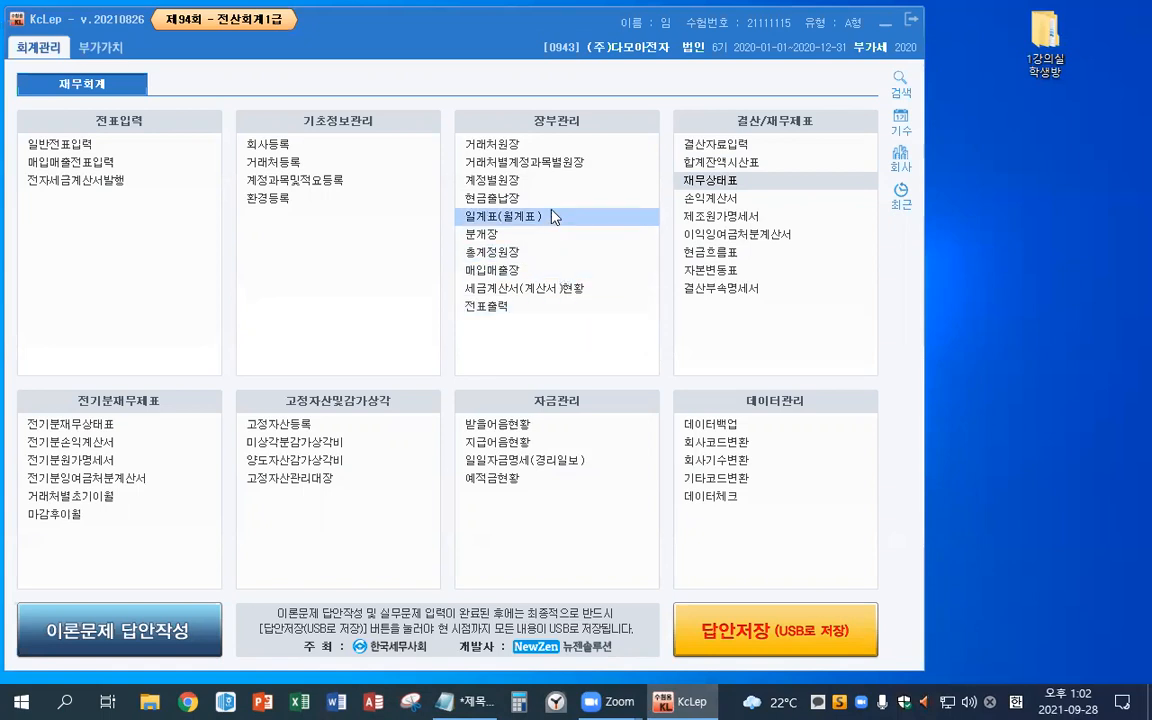
Open 총계정원장 and query January 1 to June 30, 2020 by month, starting from account 0404 제품매출.
{"action": "left_click", "coordinate": [552, 256]}
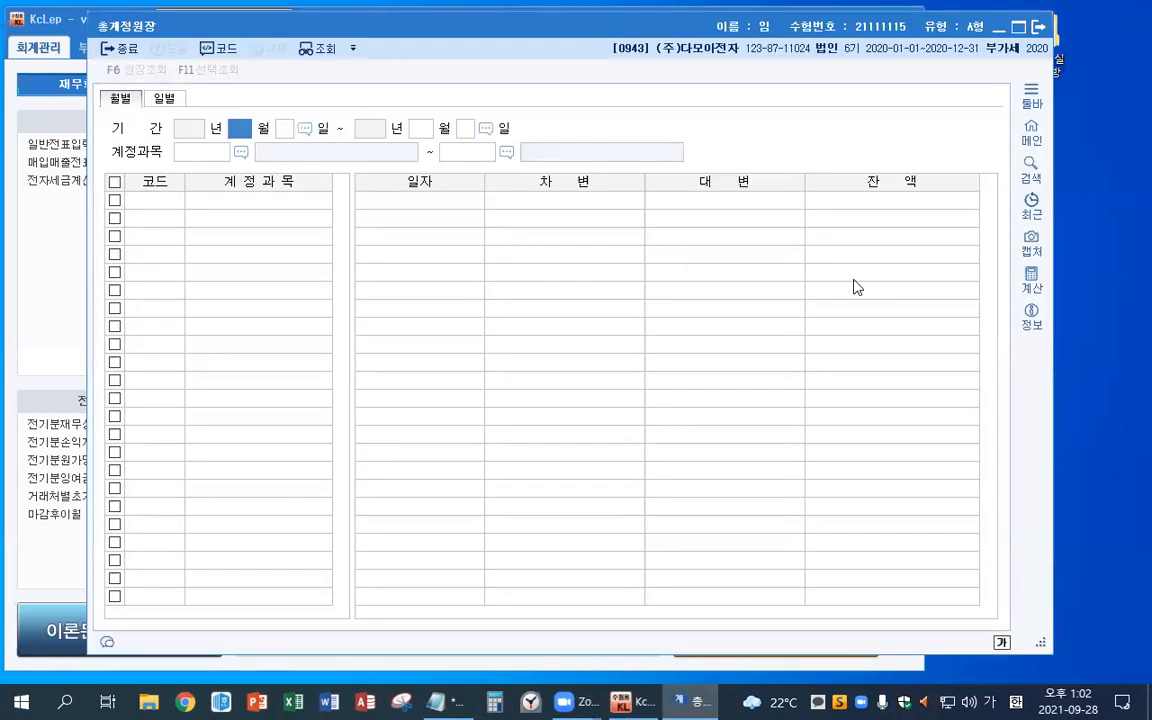
{"action": "type", "text": "01"}
{"action": "key", "text": "Return"}
{"action": "type", "text": "06"}
{"action": "key", "text": "Return"}
{"action": "key", "text": "F2"}
{"action": "type", "text": "제"}
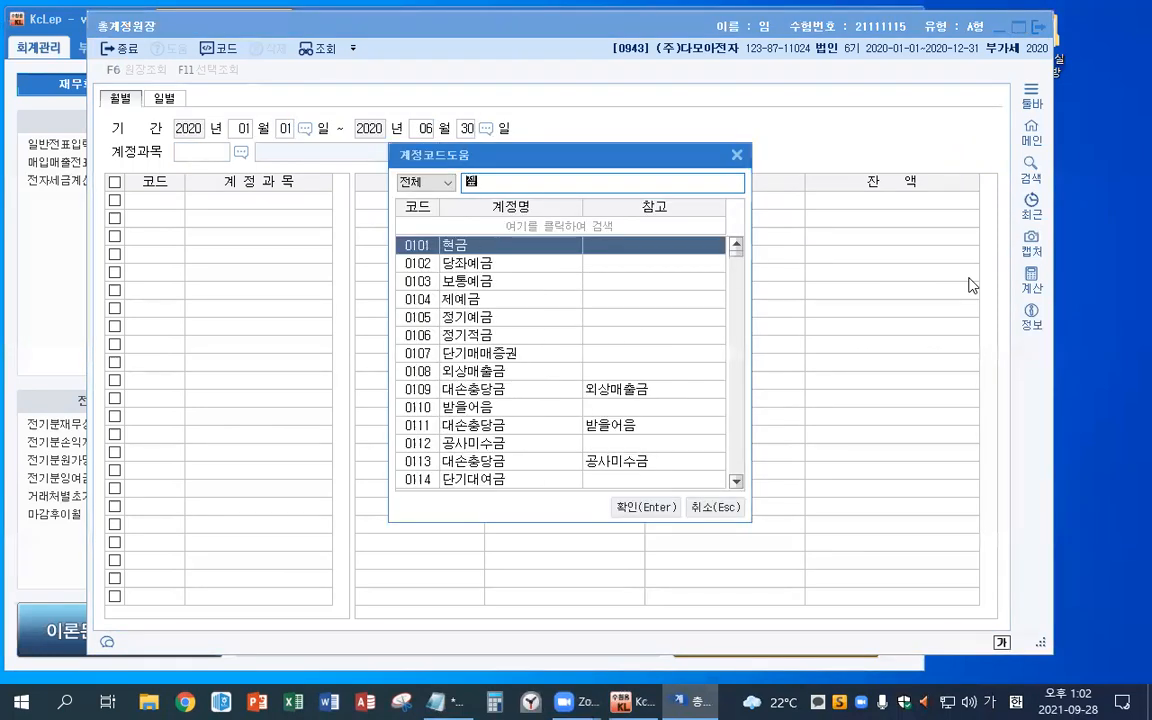
{"action": "type", "text": "품"}
{"action": "key", "text": "Down"}
{"action": "key", "text": "Down"}
{"action": "key", "text": "Down"}
{"action": "key", "text": "Return"}
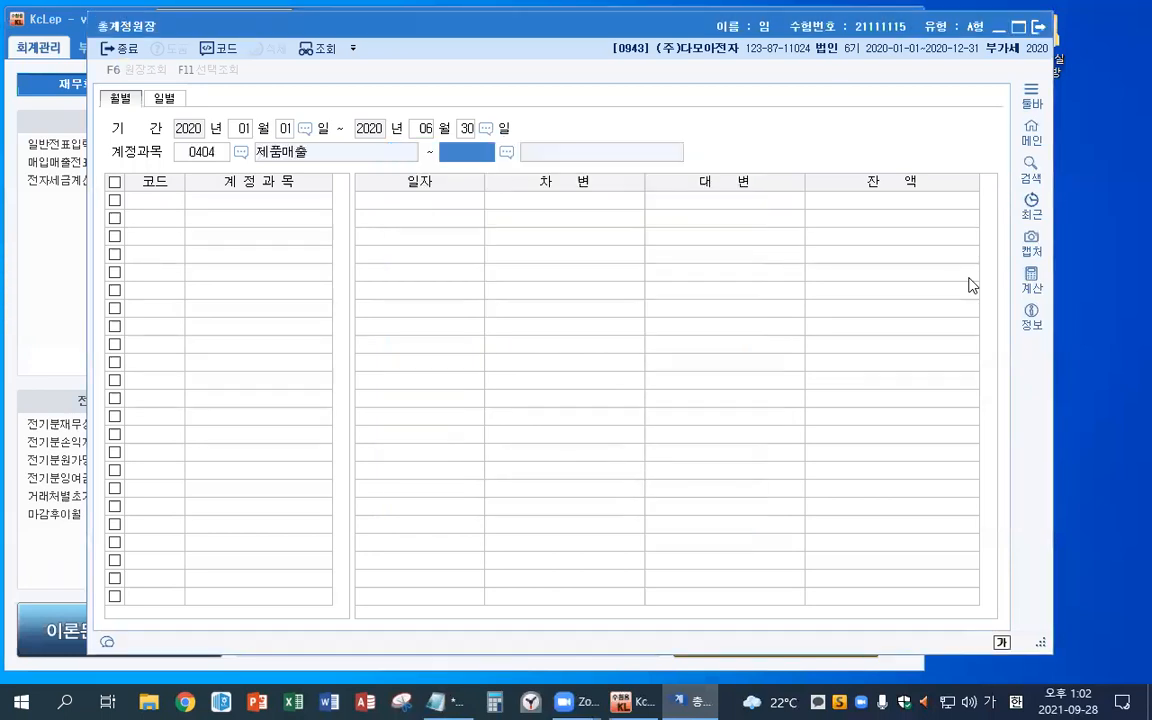
{"action": "key", "text": "Return"}
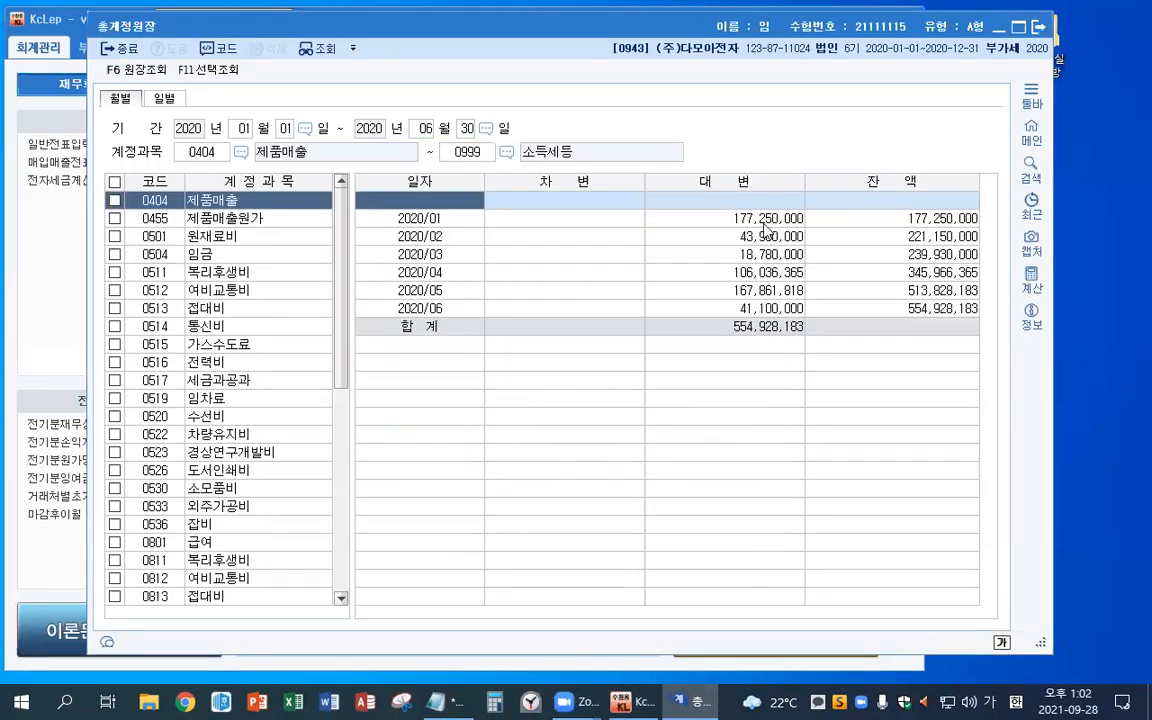
Compare the monthly credit amounts of 제품매출 from January to June to identify the highest and lowest months.
{"action": "key", "text": "Down"}
{"action": "key", "text": "Down"}
{"action": "key", "text": "Down"}
{"action": "key", "text": "Down"}
{"action": "key", "text": "Down"}
{"action": "key", "text": "Down"}
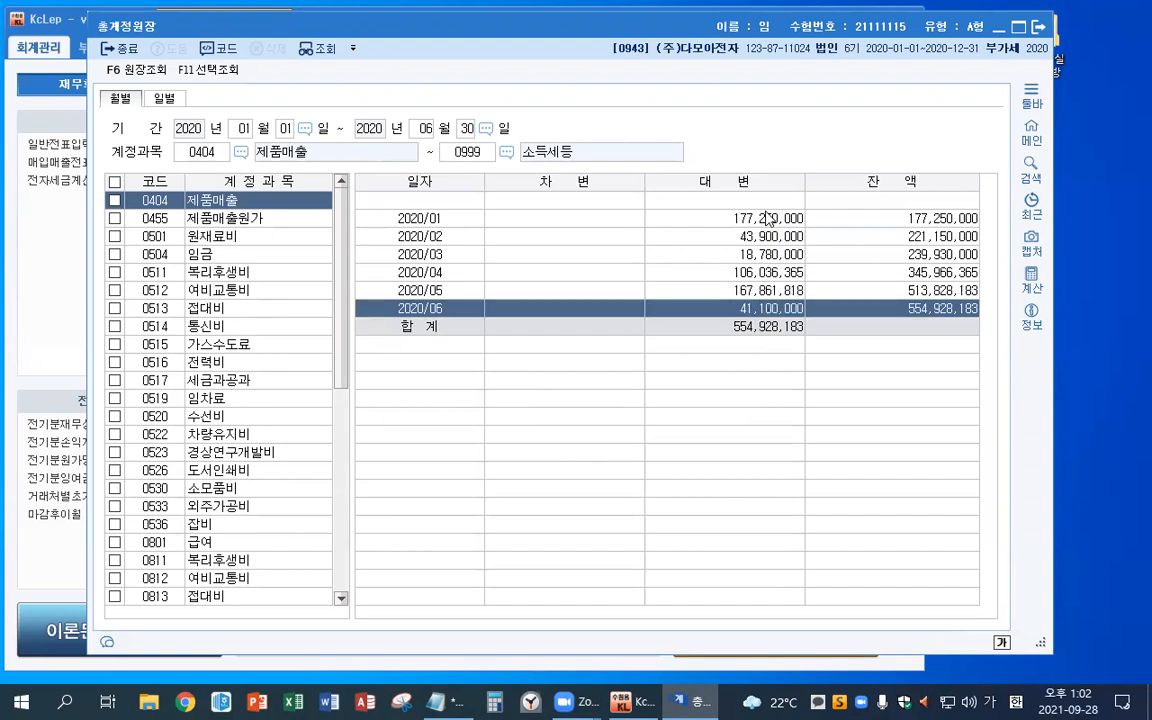
{"action": "left_click", "coordinate": [768, 219]}
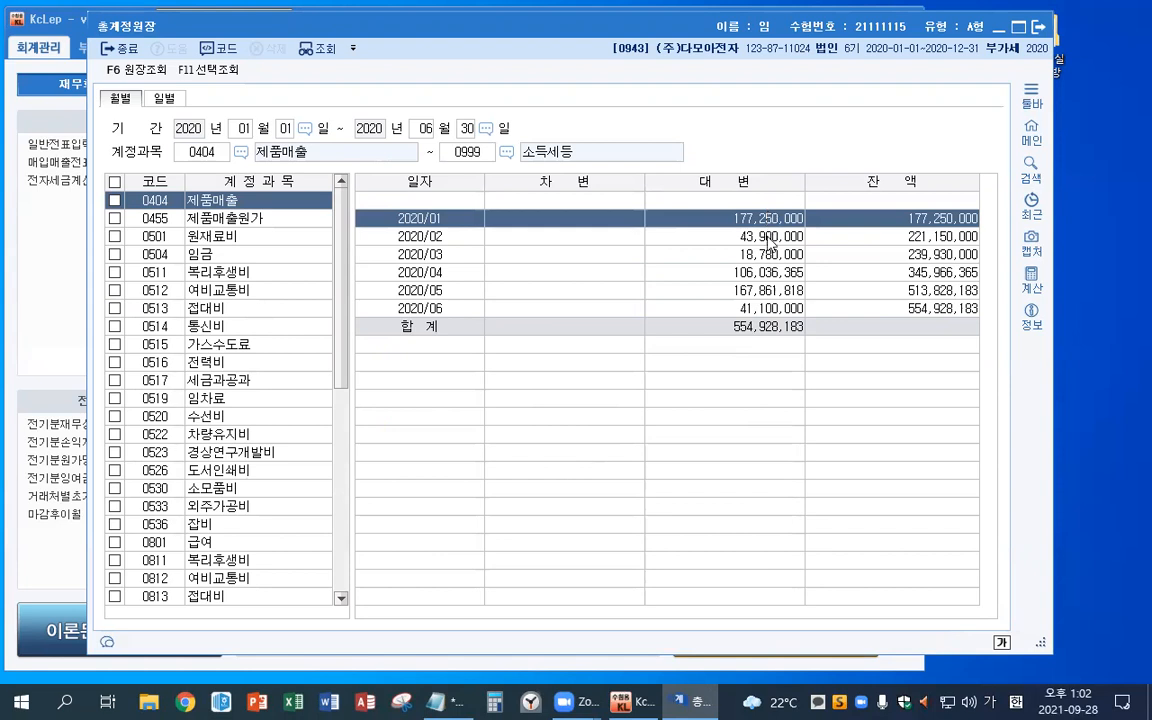
{"action": "left_click", "coordinate": [768, 256]}
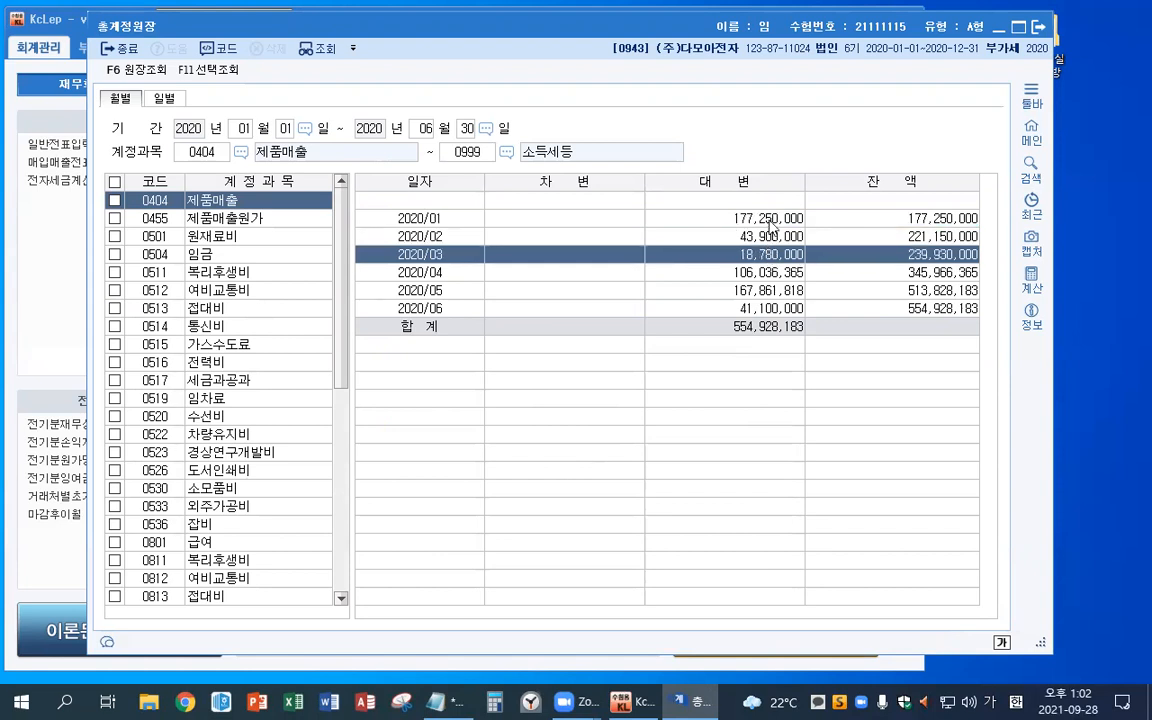
{"action": "left_click", "coordinate": [694, 206]}
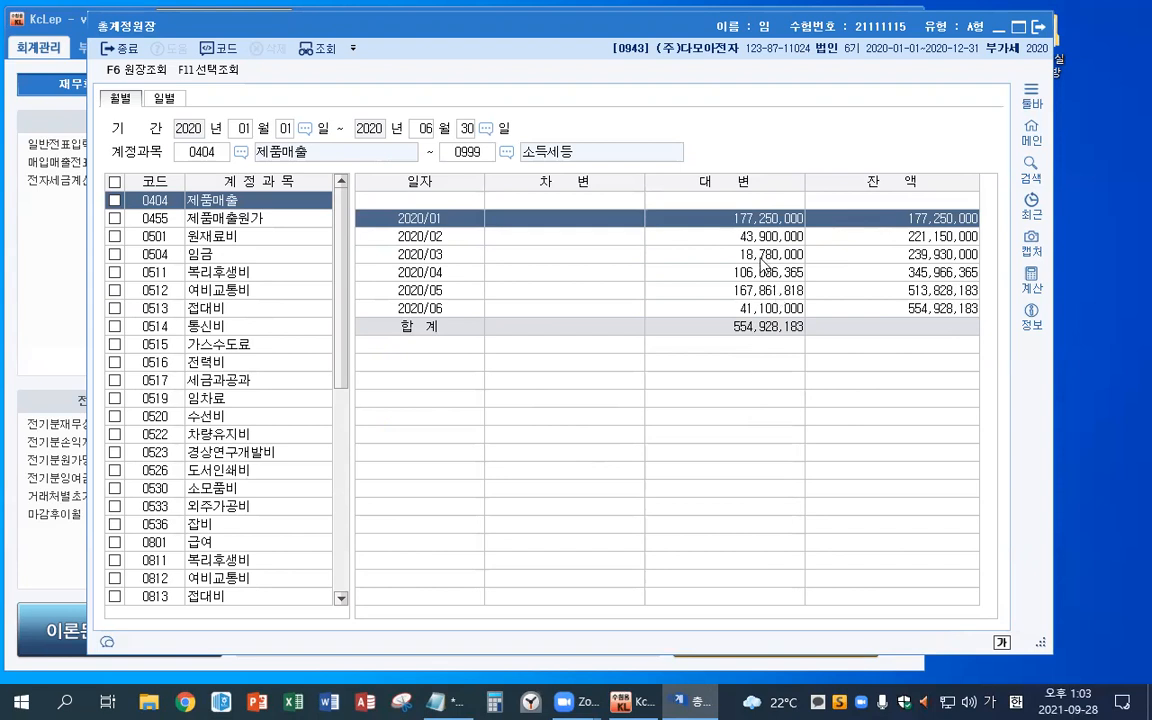
{"action": "left_click", "coordinate": [690, 252]}
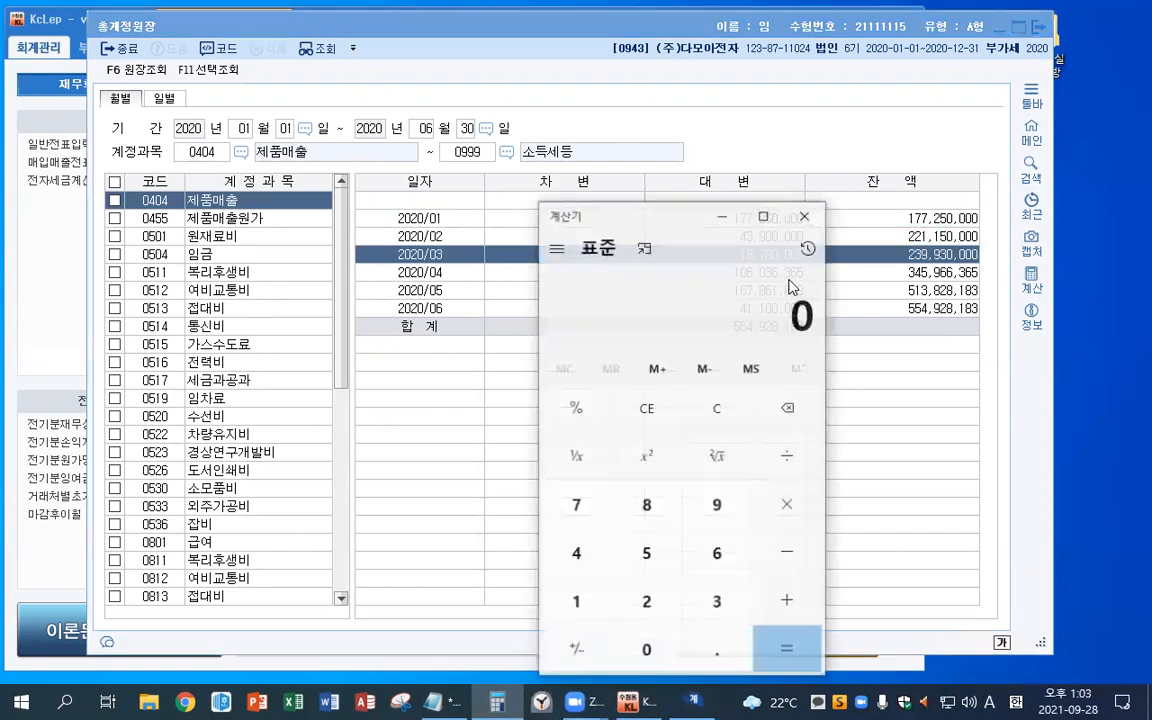
In Calculator, subtract the March 제품매출 from the January amount: 177,250,000 minus 18,780,000.
{"action": "left_click_drag", "start_coordinate": [682, 226], "coordinate": [779, 347]}
{"action": "type", "text": "177,250,000"}
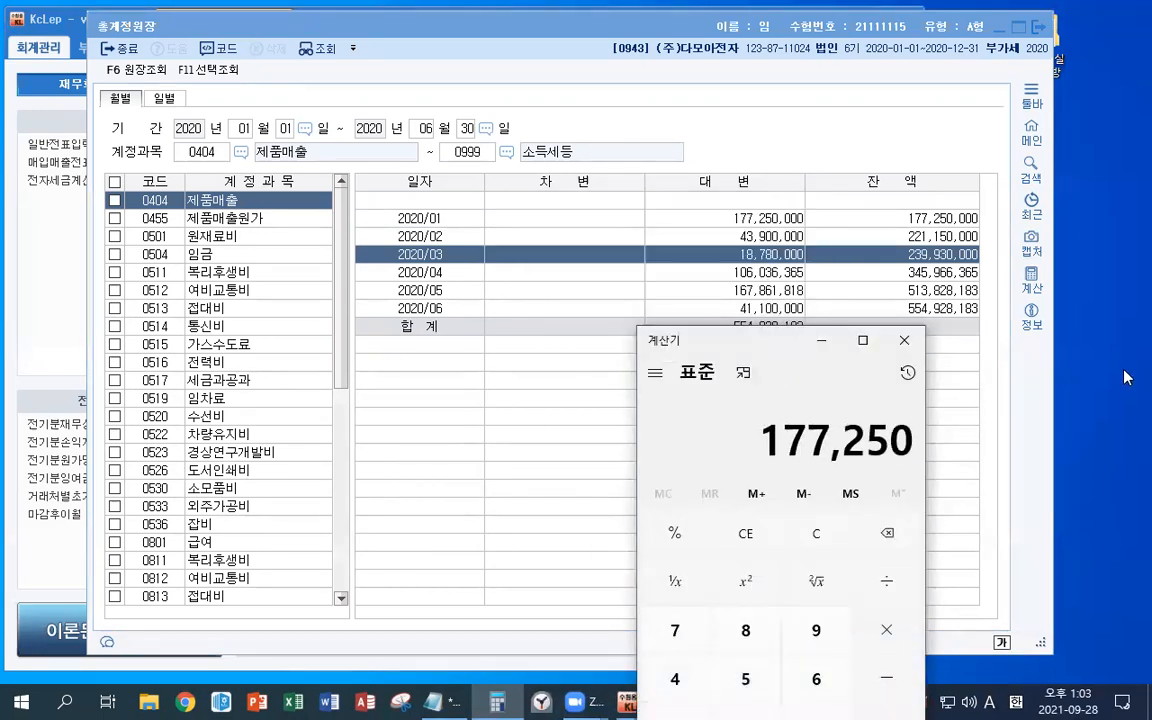
{"action": "key", "text": "minus"}
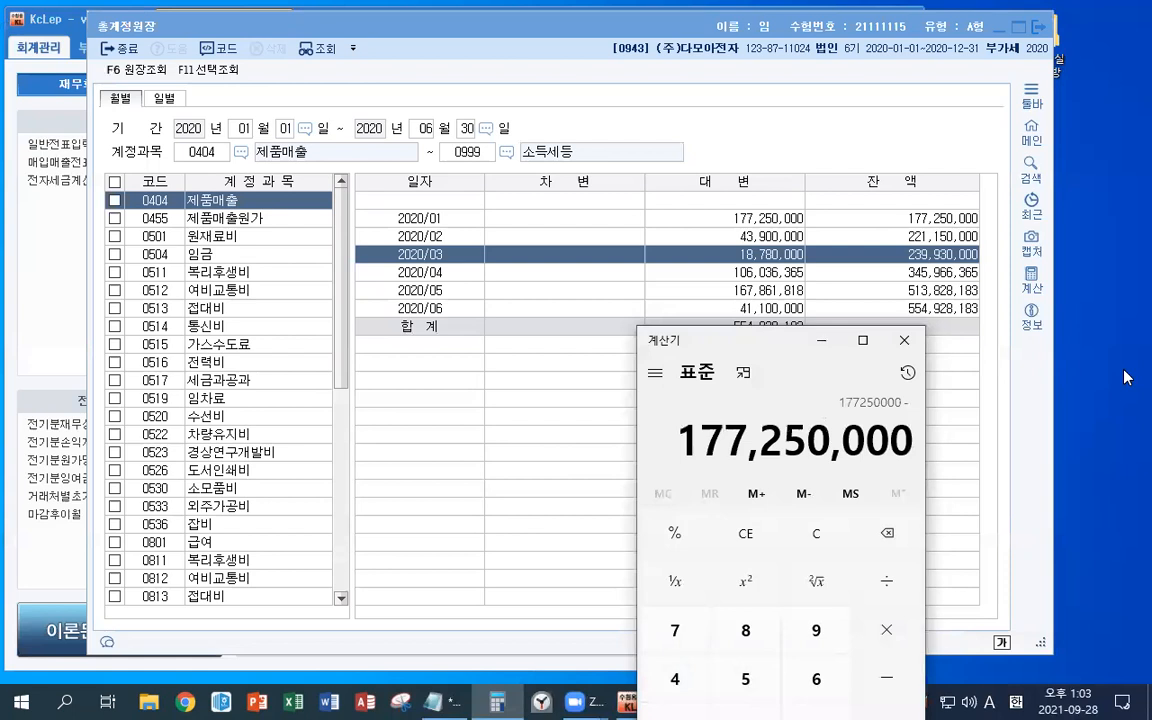
{"action": "type", "text": "18780000"}
{"action": "key", "text": "Return"}
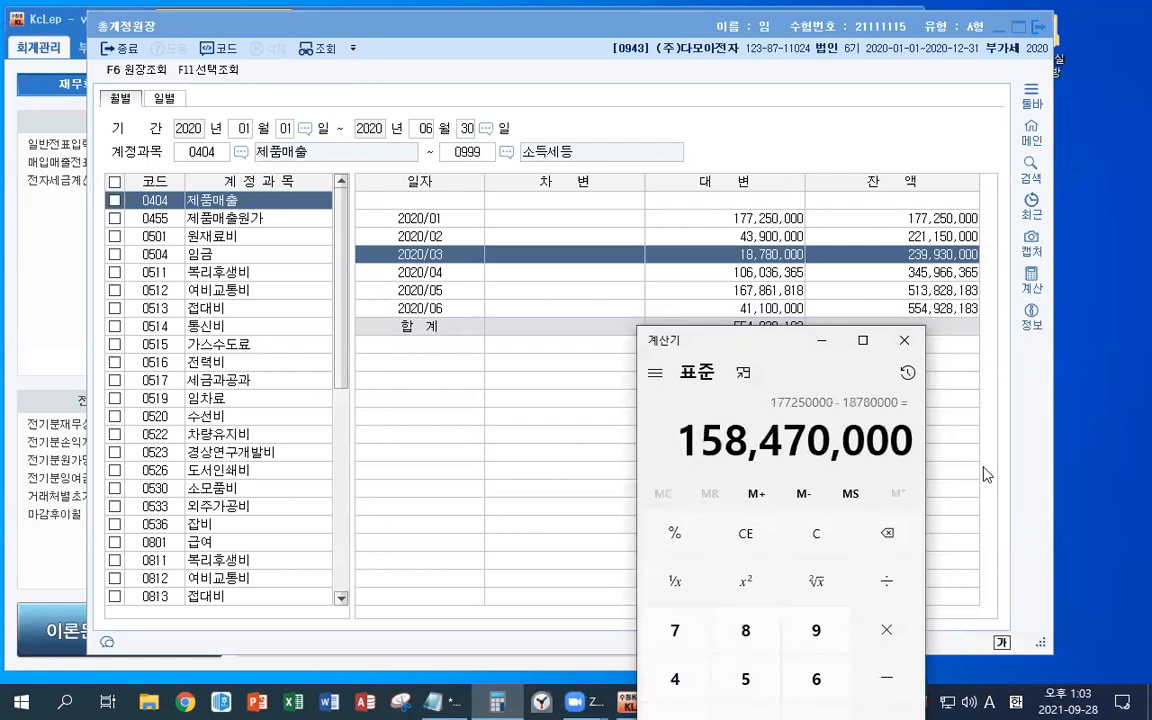
Record 158,470,000 in the Notepad answer list below the first answer, leaving a blank line between them.
{"action": "left_click", "coordinate": [440, 702]}
{"action": "type", "text": "15"}
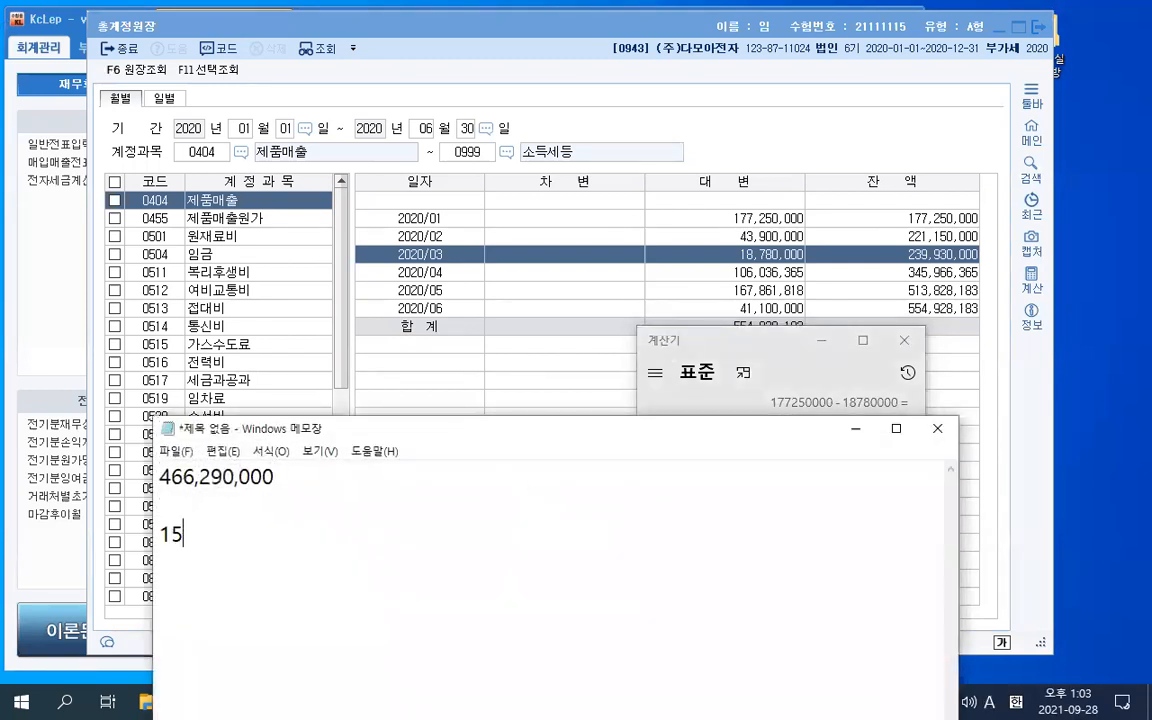
{"action": "type", "text": "8,470,000"}
{"action": "left_click", "coordinate": [851, 408]}
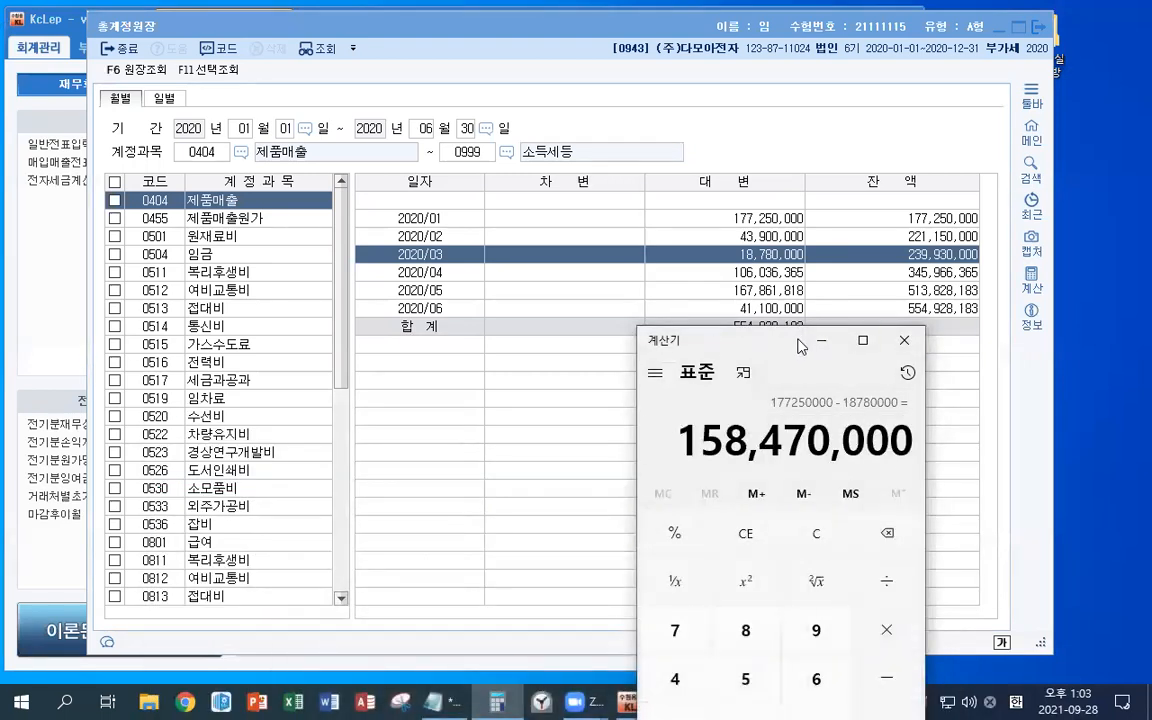
Recheck the monthly and total rows of 제품매출, and close Calculator and 총계정원장.
{"action": "left_click_drag", "start_coordinate": [800, 344], "coordinate": [798, 366]}
{"action": "left_click", "coordinate": [758, 221]}
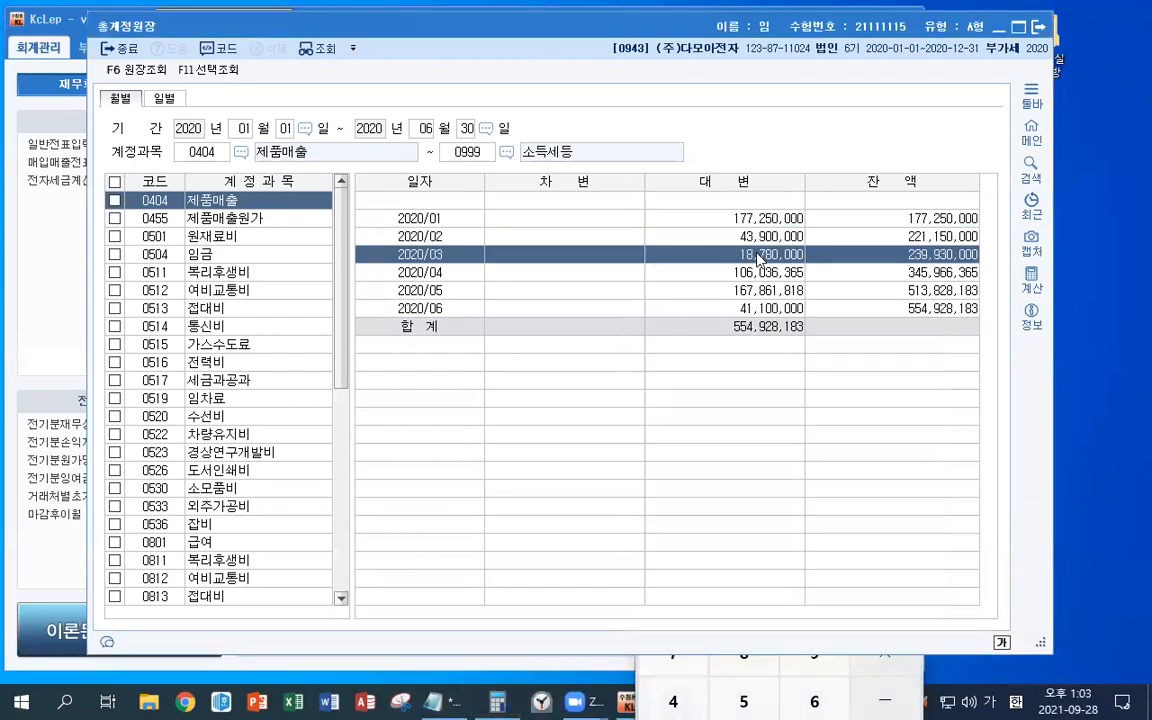
{"action": "left_click", "coordinate": [752, 331]}
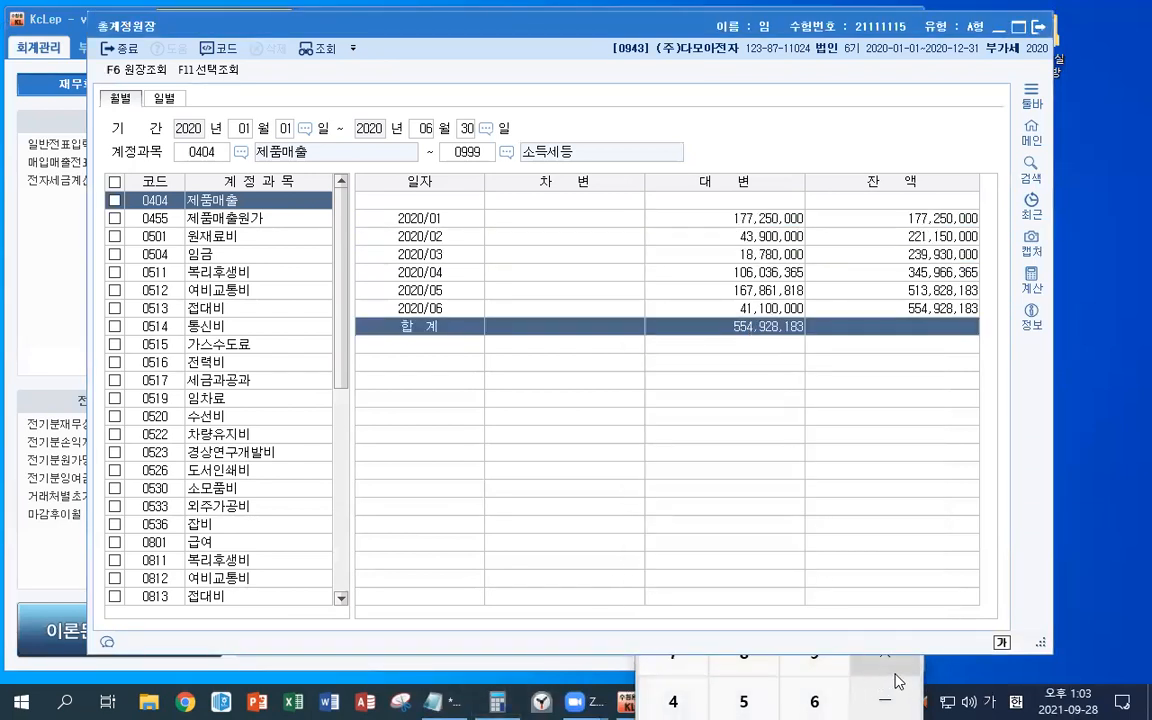
{"action": "left_click", "coordinate": [740, 698]}
{"action": "left_click", "coordinate": [902, 362]}
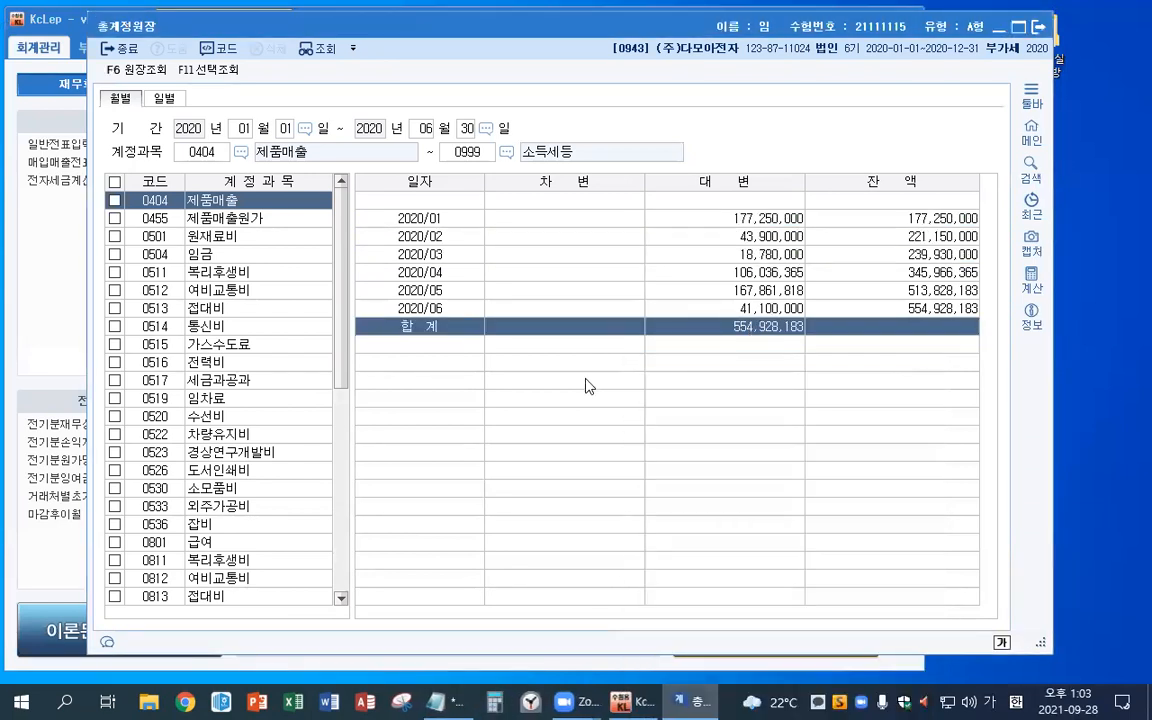
{"action": "left_click", "coordinate": [1038, 27]}
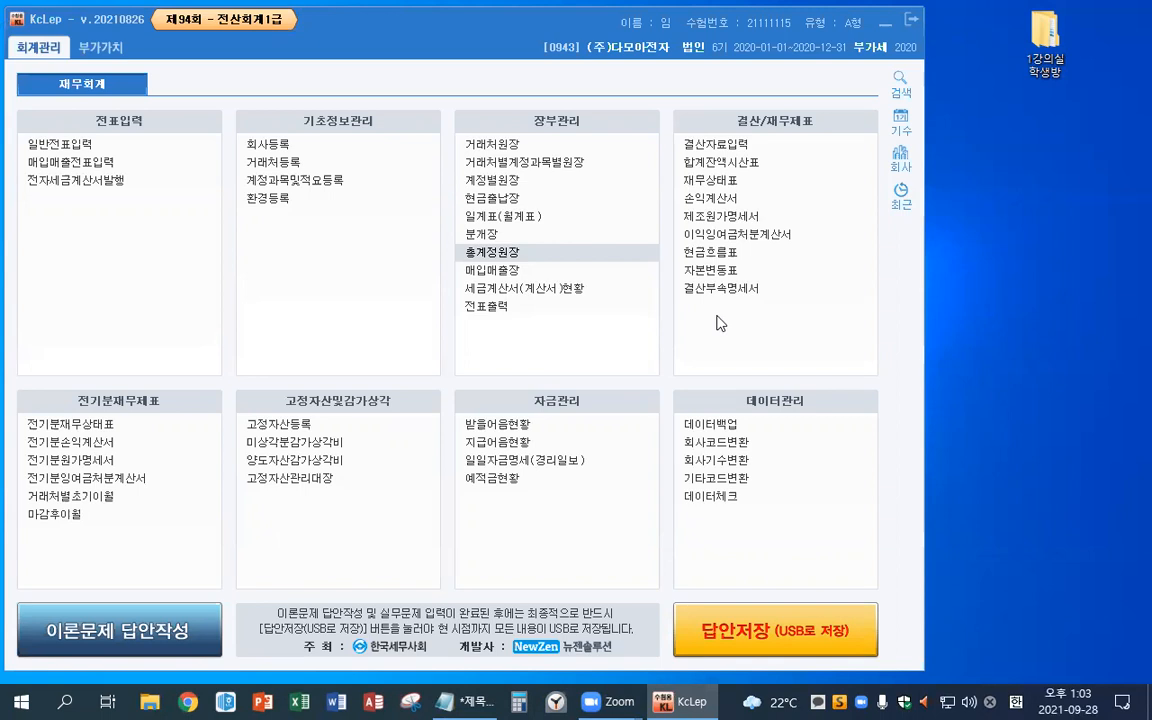
Open 매입매출장 and query 매출 entries of type 22.현과 for April 1 to June 30, 2020.
{"action": "left_click", "coordinate": [514, 280]}
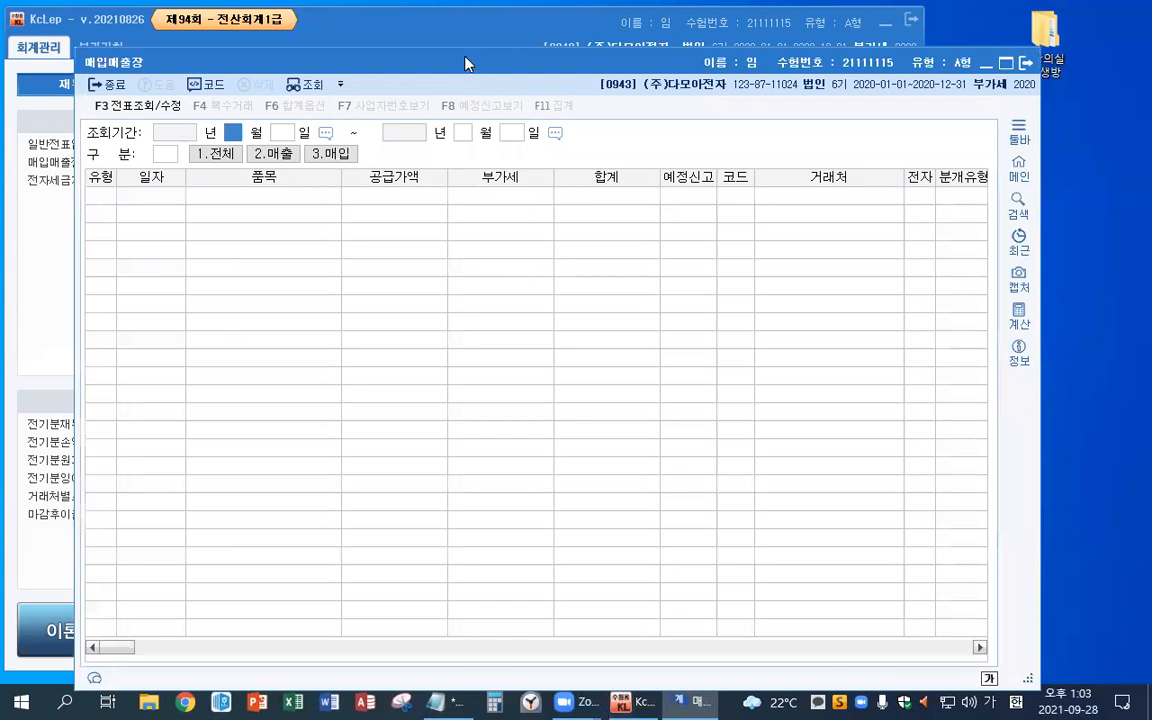
{"action": "type", "text": "04010630"}
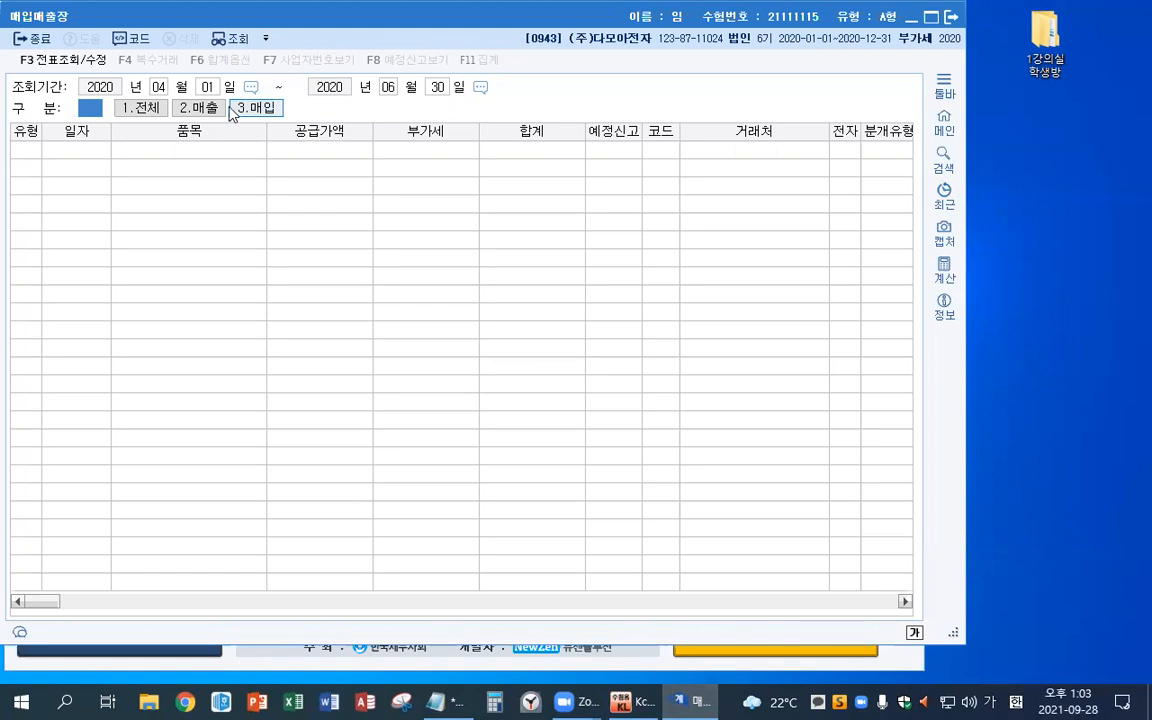
{"action": "left_click", "coordinate": [211, 108]}
{"action": "left_click", "coordinate": [404, 108]}
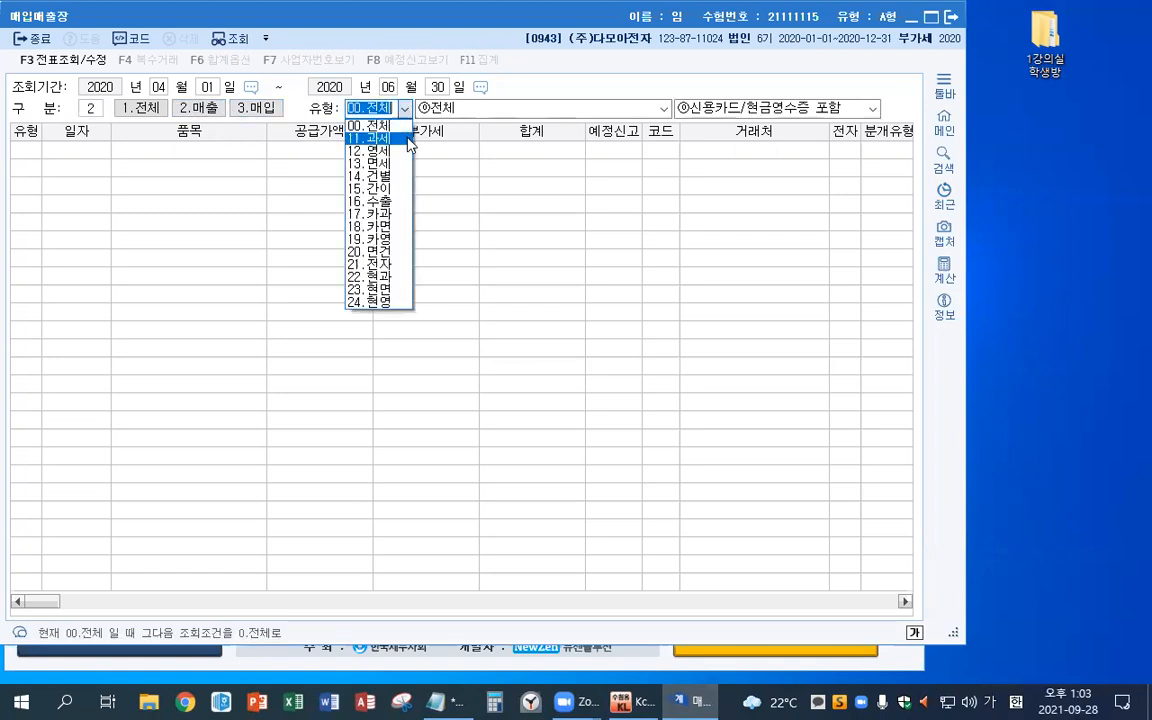
{"action": "left_click", "coordinate": [380, 276]}
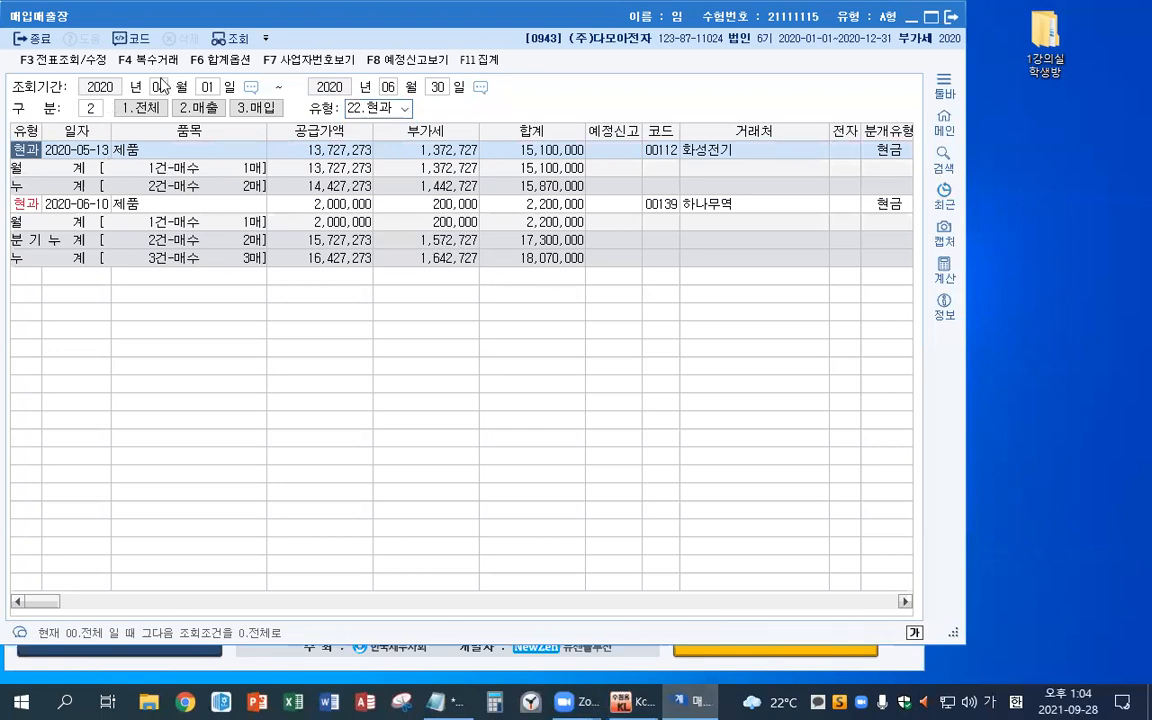
Examine the May and June 현과 sales entries and the 합계 amount in the 분기누계 row.
{"action": "left_click", "coordinate": [188, 241]}
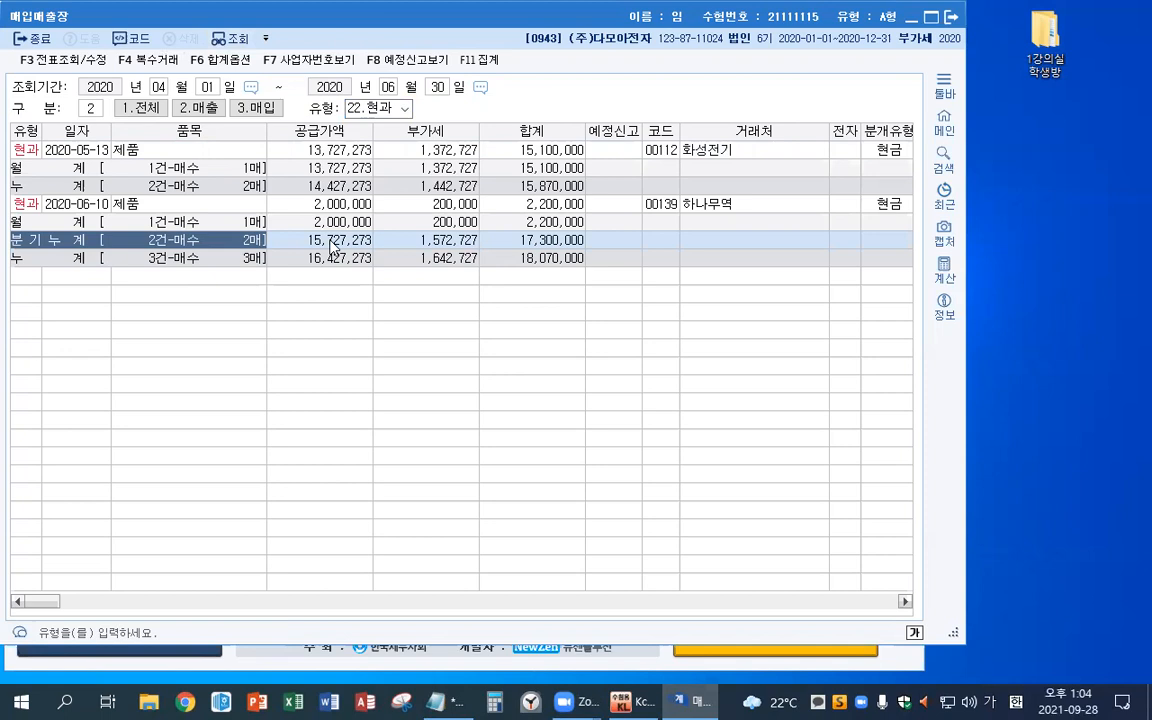
{"action": "left_click", "coordinate": [138, 149]}
{"action": "left_click", "coordinate": [146, 204]}
{"action": "left_click", "coordinate": [163, 240]}
{"action": "left_click", "coordinate": [496, 241]}
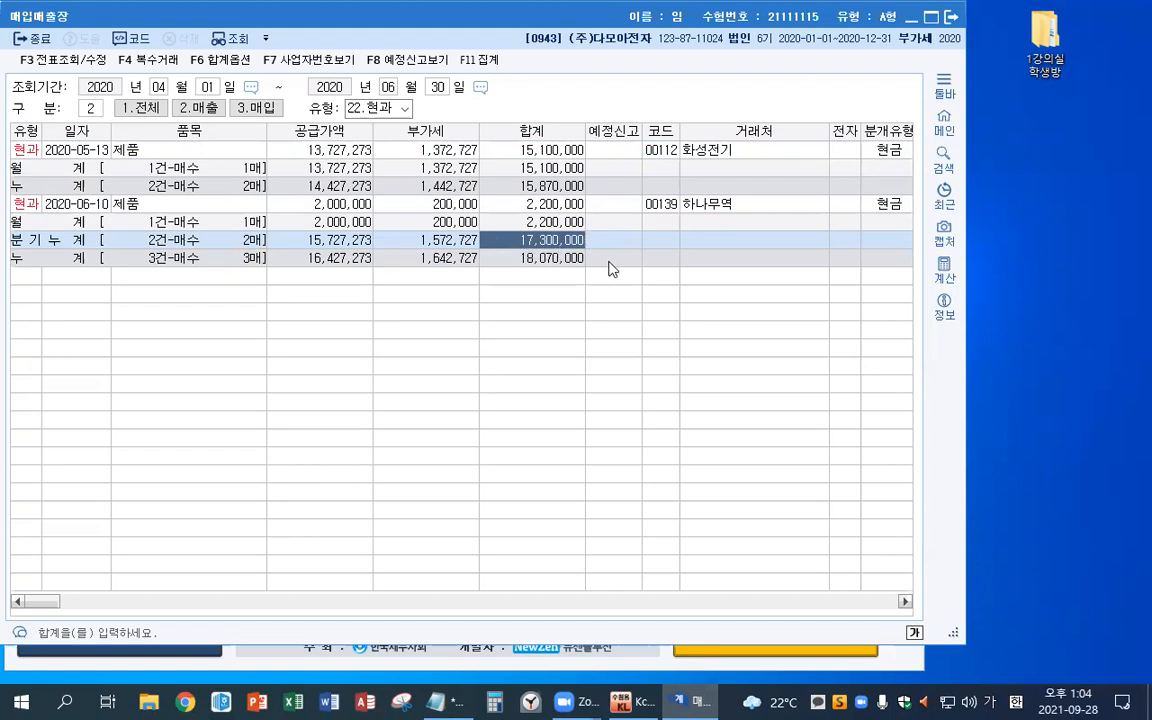
Record 17,300,000 as the third answer in Notepad, separated by a blank line.
{"action": "left_click", "coordinate": [456, 701]}
{"action": "key", "text": "Return"}
{"action": "key", "text": "Return"}
{"action": "type", "text": "17,300,000"}
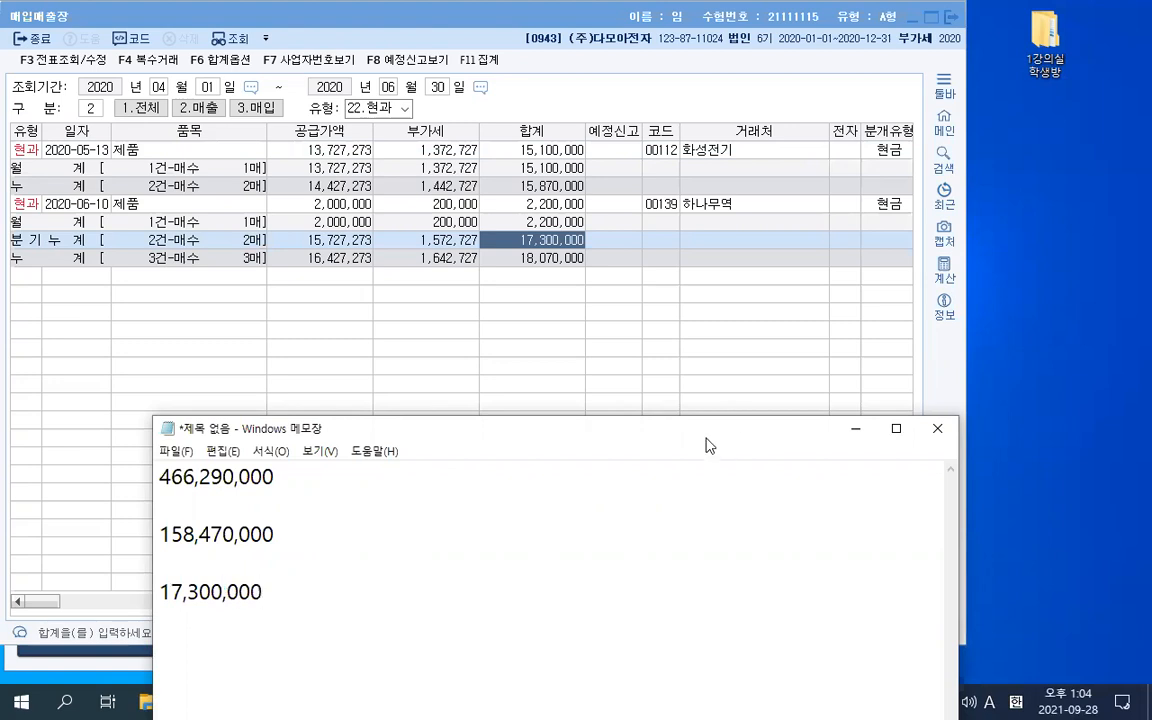
Narrow the Notepad window, place it beside the accounting program so the recorded answers stay readable, and close 매입매출장.
{"action": "left_click_drag", "start_coordinate": [706, 428], "coordinate": [772, 279]}
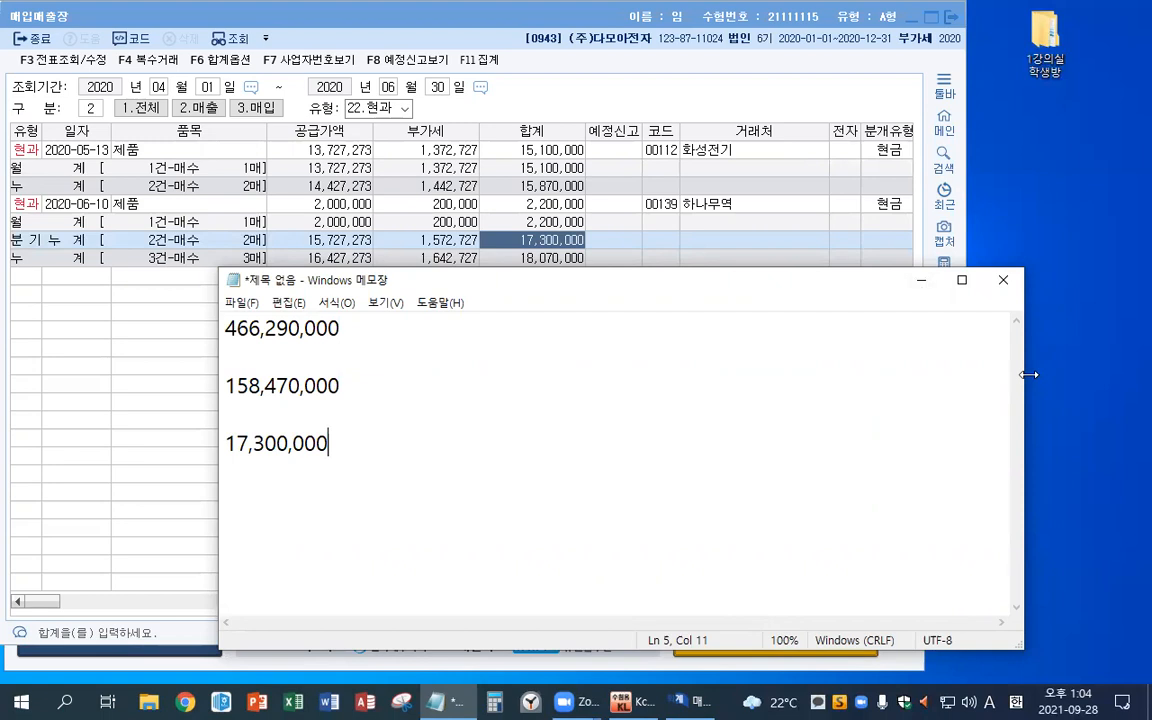
{"action": "left_click_drag", "start_coordinate": [1029, 374], "coordinate": [421, 376]}
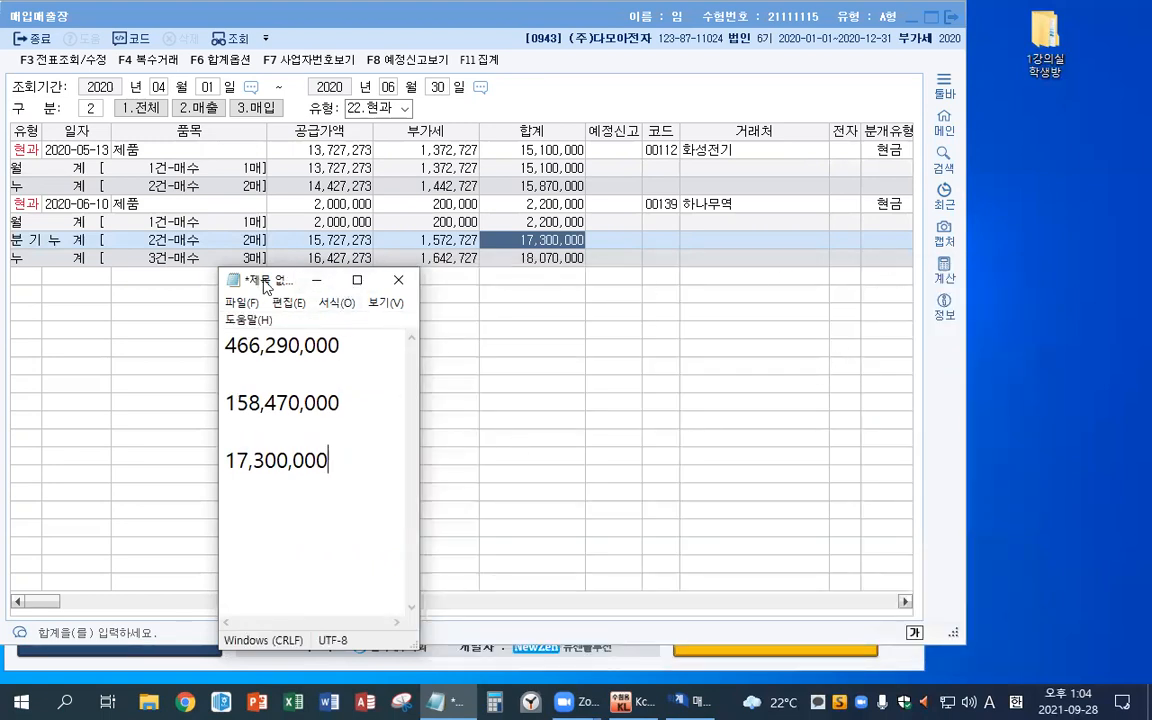
{"action": "left_click_drag", "start_coordinate": [265, 287], "coordinate": [1025, 195]}
{"action": "left_click", "coordinate": [906, 22]}
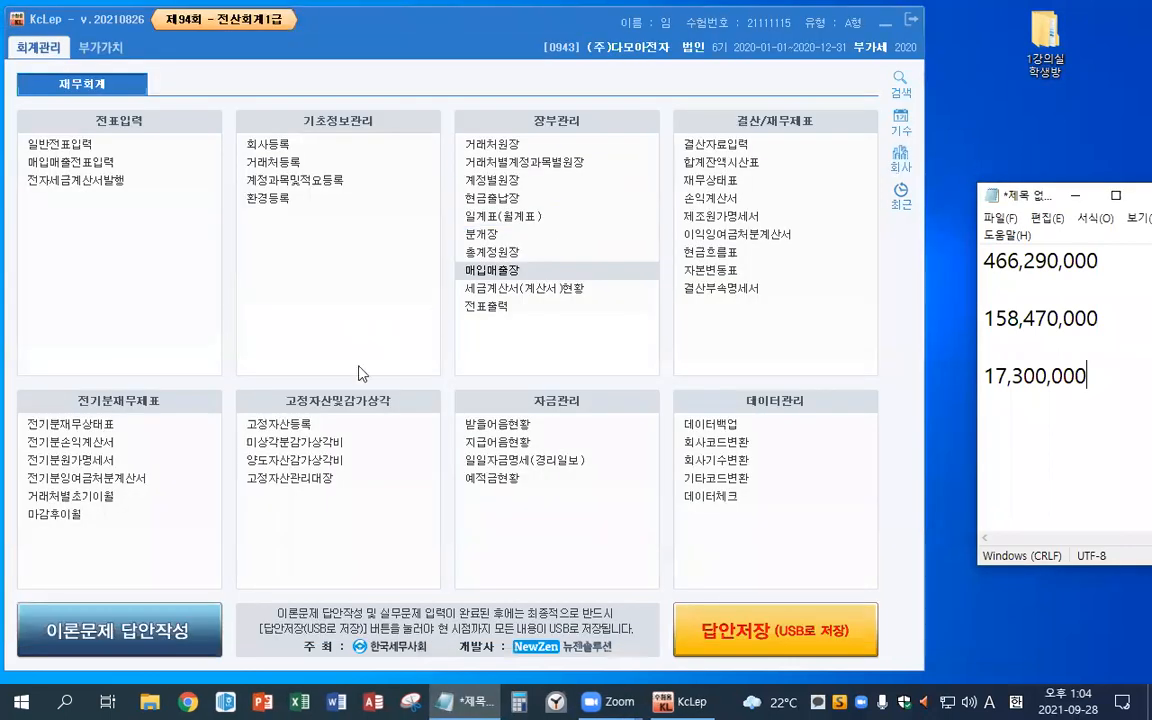
Enter 466,290,000, 158,470,000 and 17,300,000 as 실무시험답안 1 to 3 in 이론답안작성, and close the answer sheet.
{"action": "left_click", "coordinate": [100, 610]}
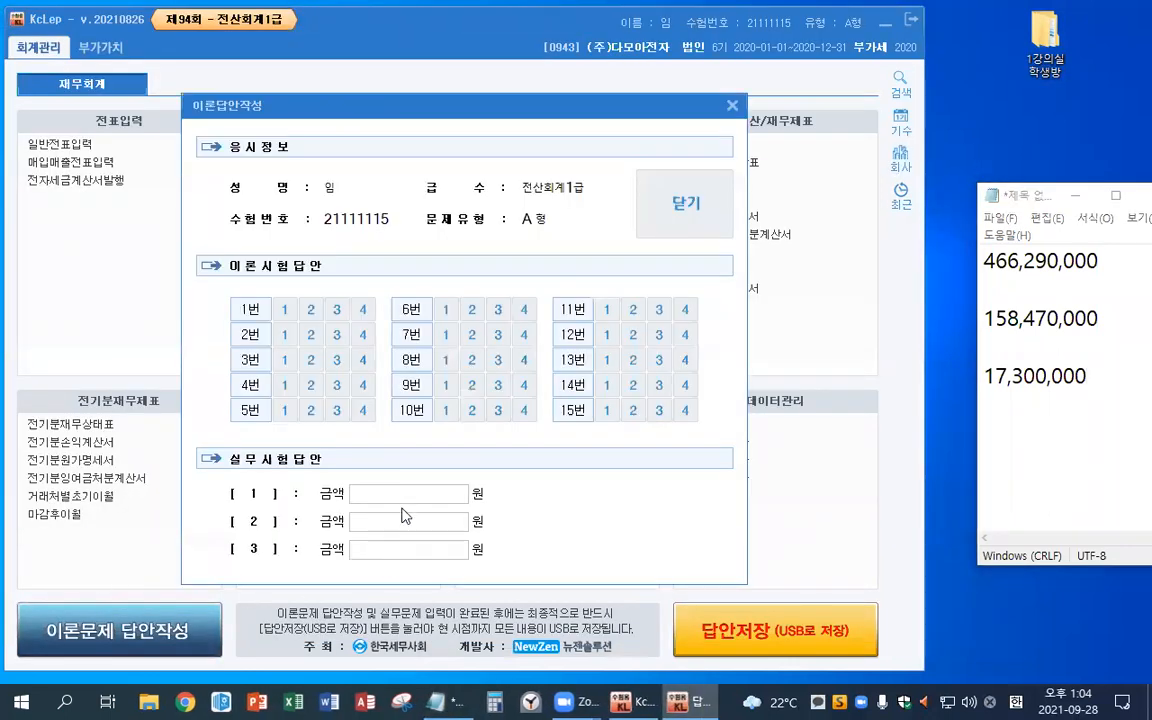
{"action": "type", "text": "46"}
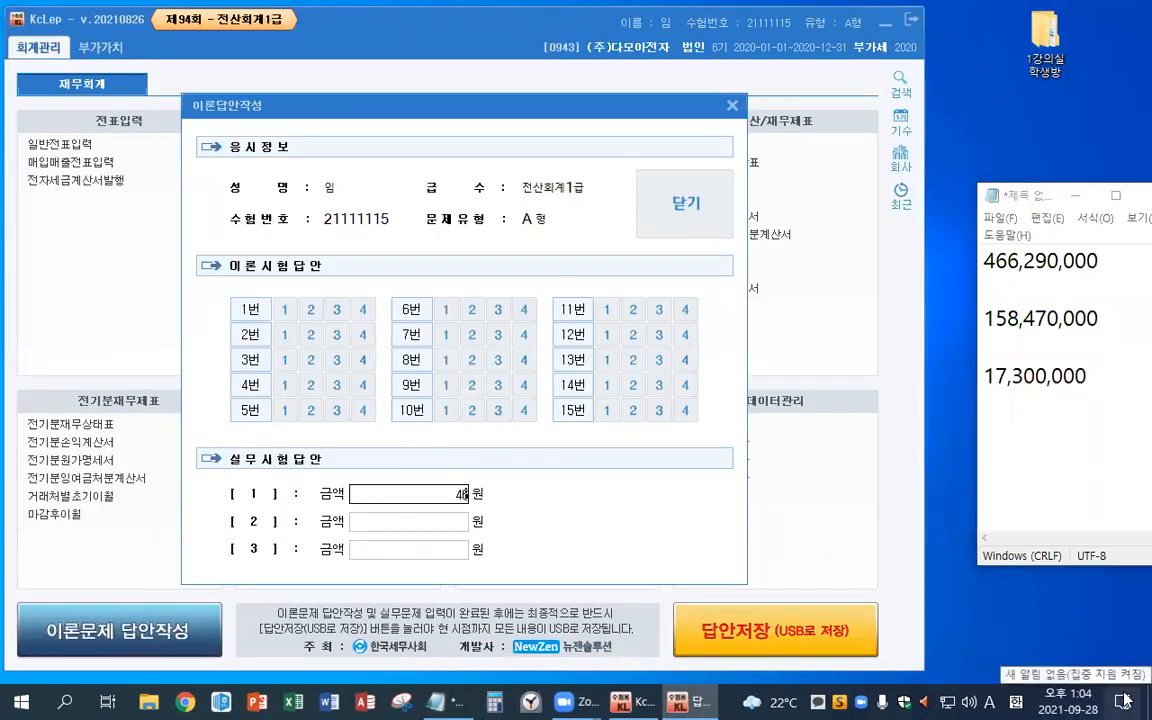
{"action": "type", "text": "63900000"}
{"action": "key", "text": "Return"}
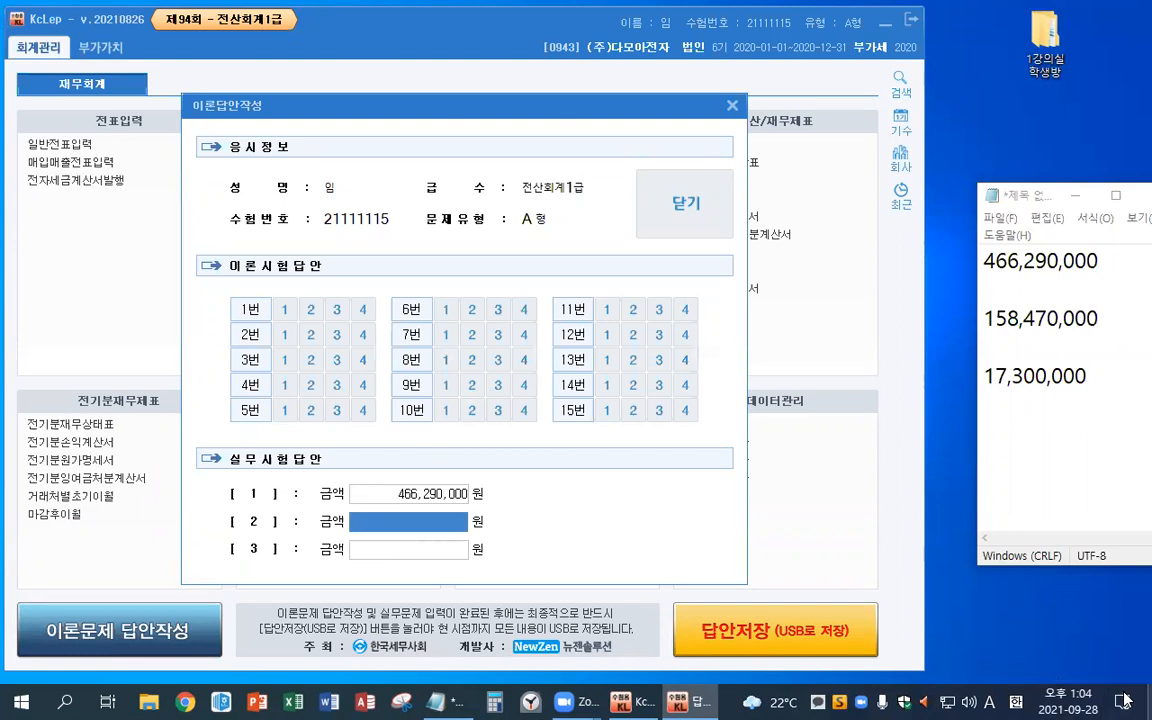
{"action": "type", "text": "158,470,000"}
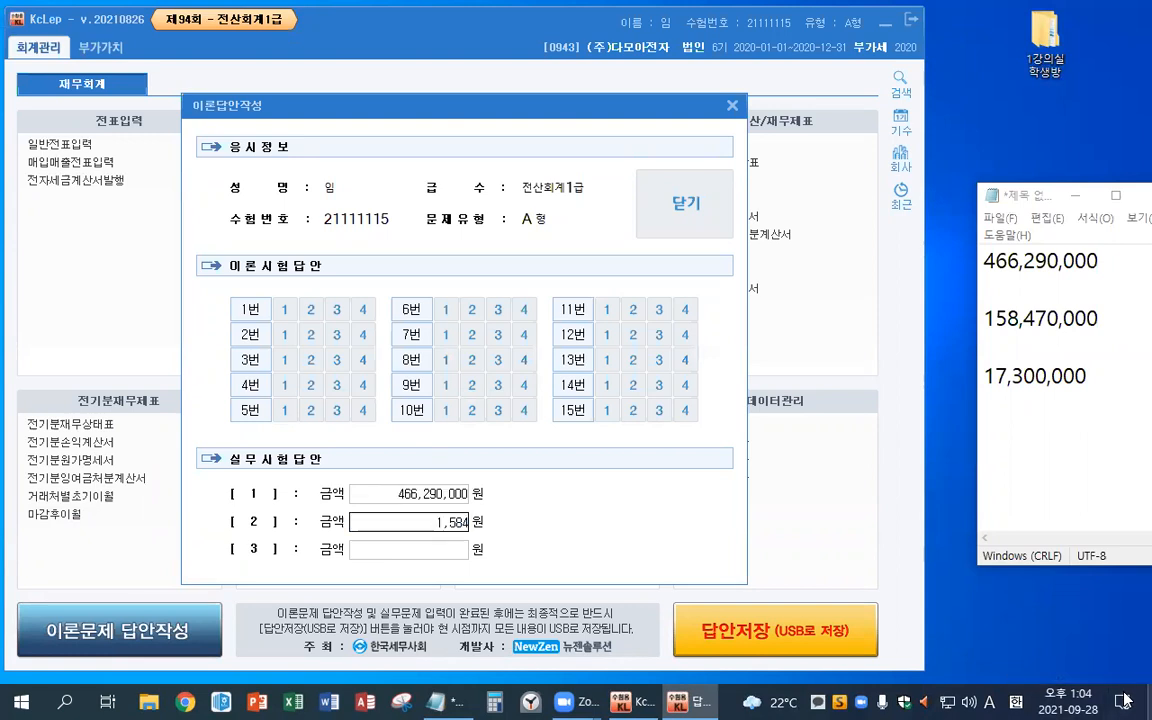
{"action": "key", "text": "Return"}
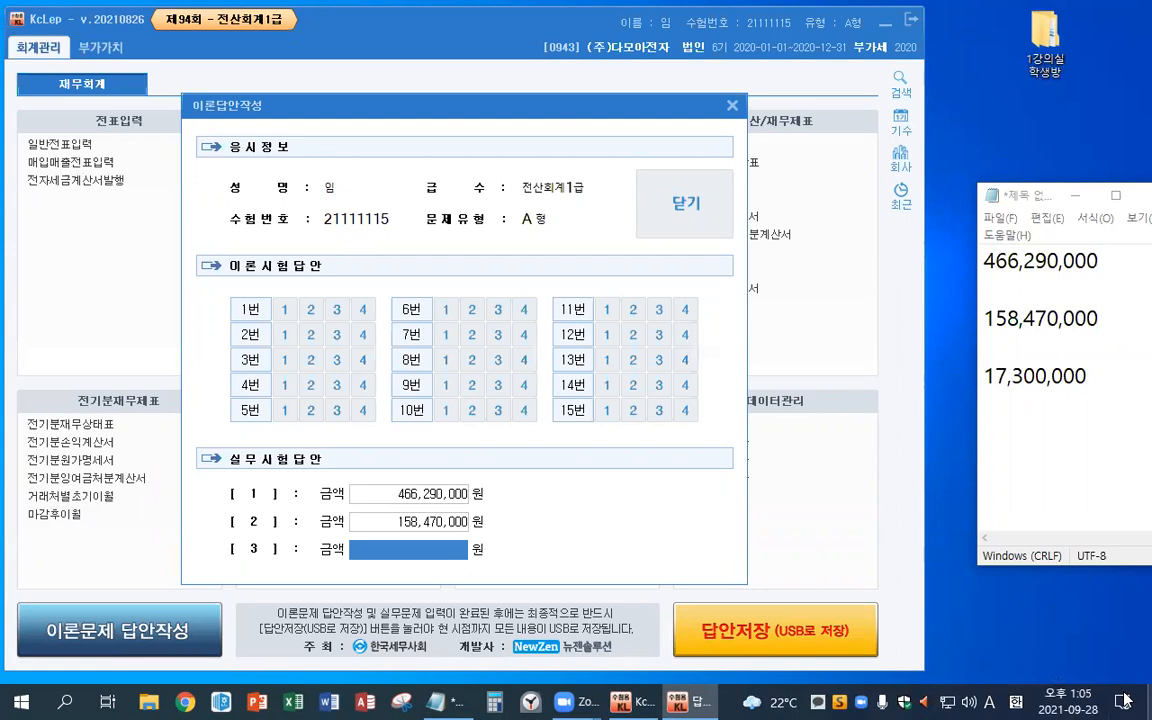
{"action": "type", "text": "17,300,000"}
{"action": "key", "text": "Return"}
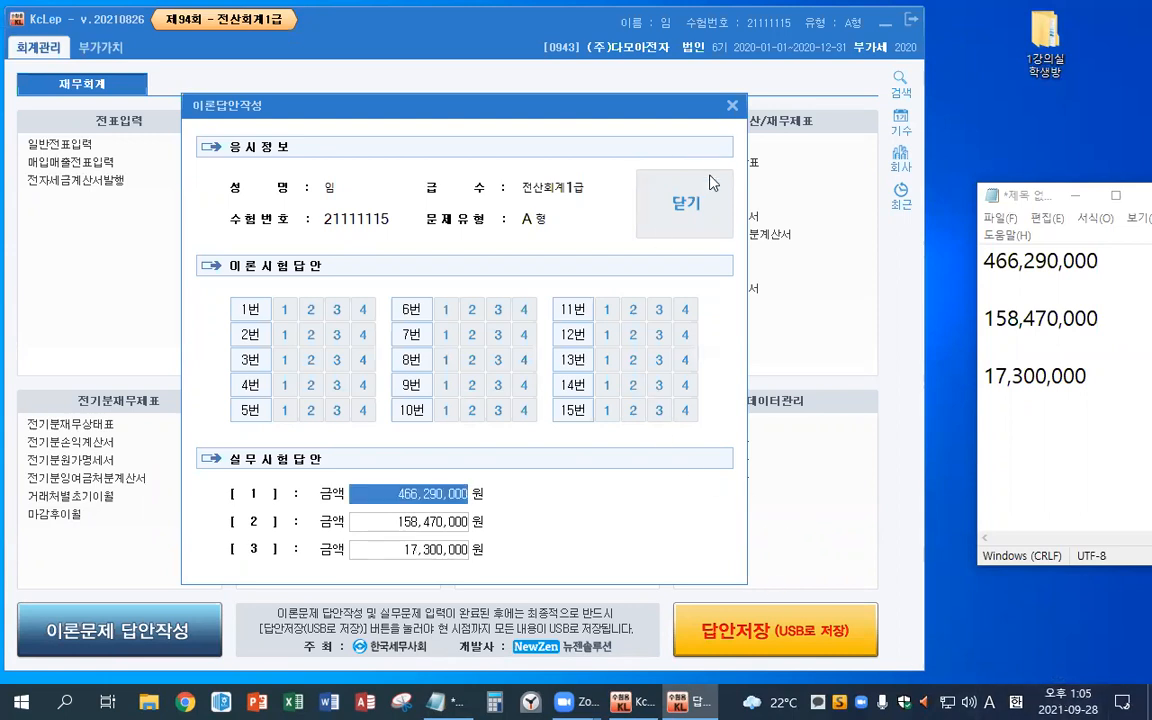
{"action": "left_click", "coordinate": [648, 190]}
{"action": "left_click", "coordinate": [728, 405]}
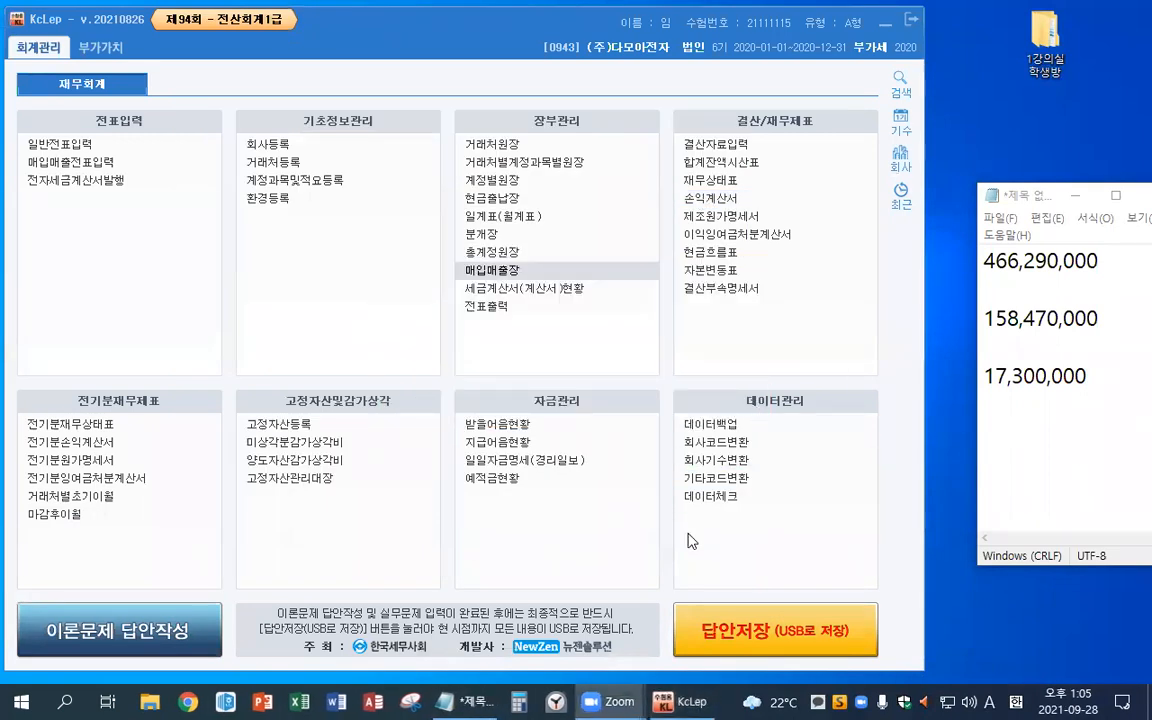
Reopen 이론답안작성 and mark theory questions 1 to 5 with answers 1, 2, 3, 4 and 3.
{"action": "left_click", "coordinate": [205, 632]}
{"action": "left_click", "coordinate": [285, 310]}
{"action": "left_click", "coordinate": [311, 335]}
{"action": "left_click", "coordinate": [337, 360]}
{"action": "left_click", "coordinate": [363, 385]}
{"action": "left_click", "coordinate": [337, 410]}
Mark theory questions 6 to 10 with answers 3, 4, 3, 2 and 1.
{"action": "left_click", "coordinate": [446, 410]}
{"action": "left_click", "coordinate": [472, 385]}
{"action": "left_click", "coordinate": [498, 360]}
{"action": "left_click", "coordinate": [521, 335]}
{"action": "left_click", "coordinate": [498, 310]}
Mark theory questions 11 to 15 with answers 1, 2, 3, 4 and 4, and close the answer sheet.
{"action": "left_click", "coordinate": [606, 310]}
{"action": "left_click", "coordinate": [633, 335]}
{"action": "left_click", "coordinate": [659, 360]}
{"action": "left_click", "coordinate": [685, 385]}
{"action": "left_click", "coordinate": [685, 410]}
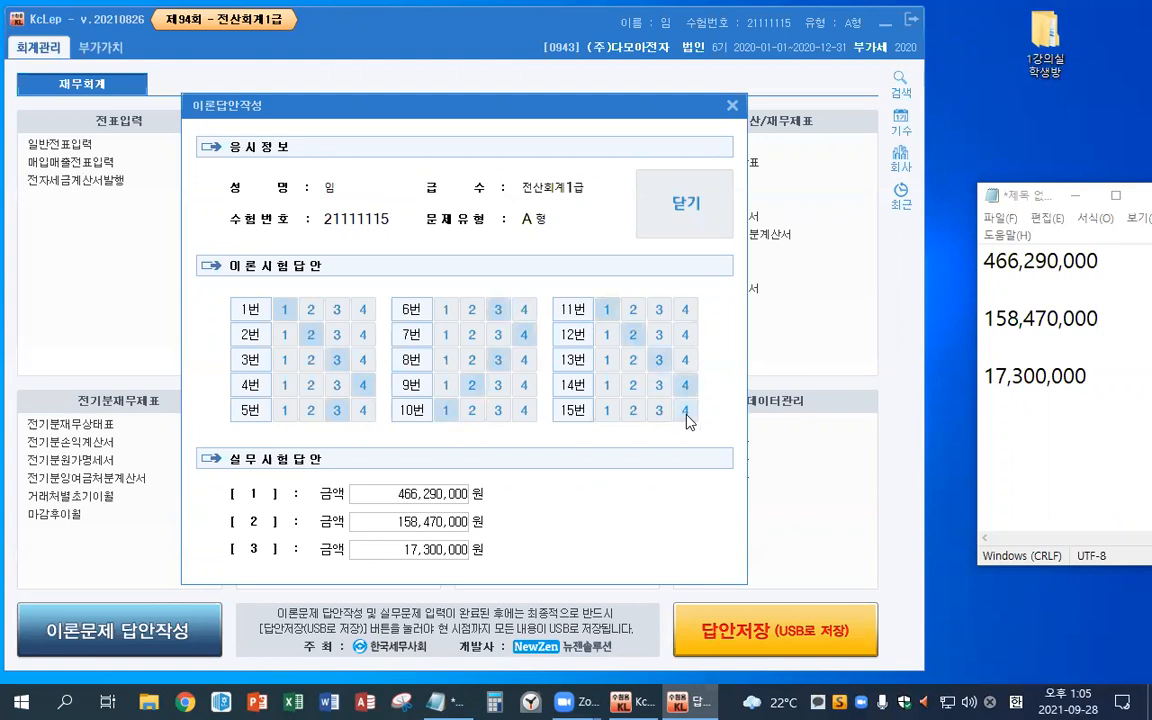
{"action": "left_click", "coordinate": [683, 234]}
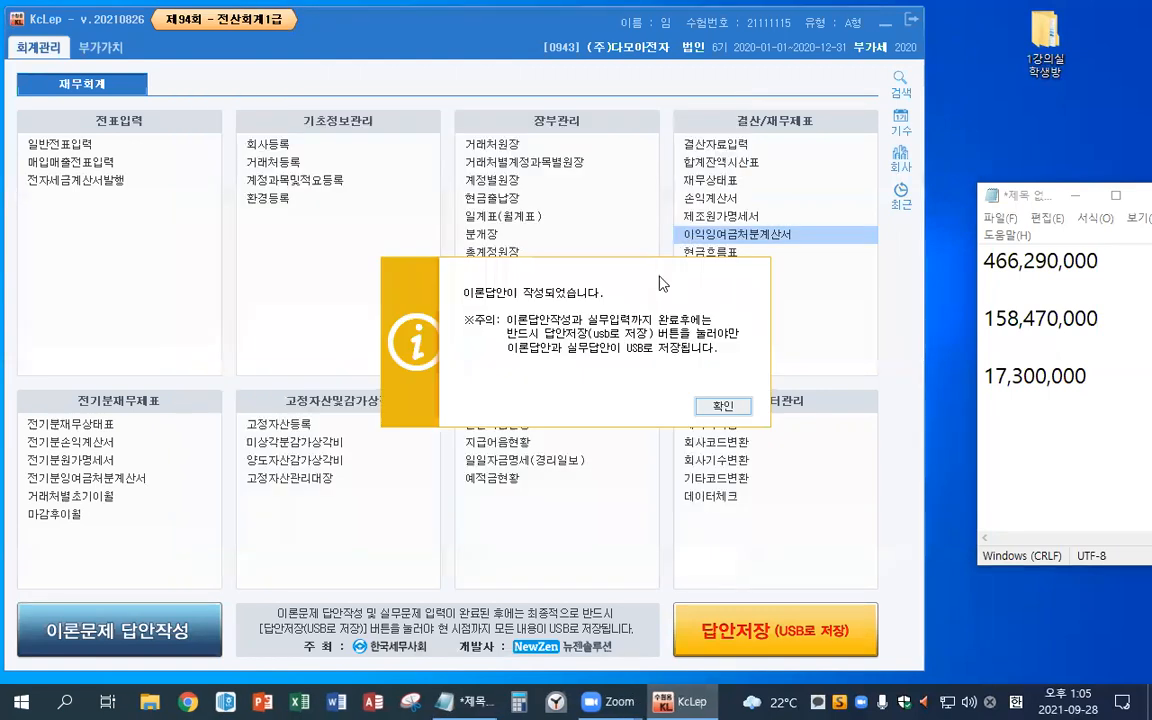
{"action": "left_click", "coordinate": [724, 403]}
Save the exam answers with 답안저장 and exit the exam program.
{"action": "left_click", "coordinate": [782, 645]}
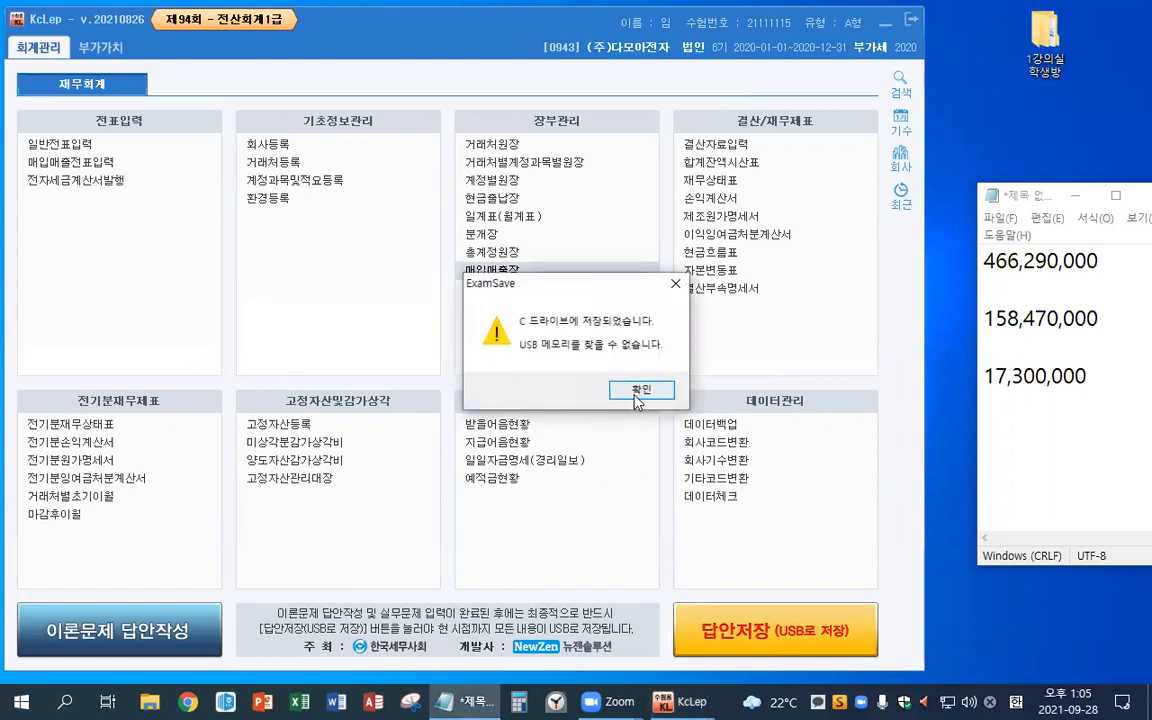
{"action": "left_click", "coordinate": [635, 393]}
{"action": "left_click", "coordinate": [912, 20]}
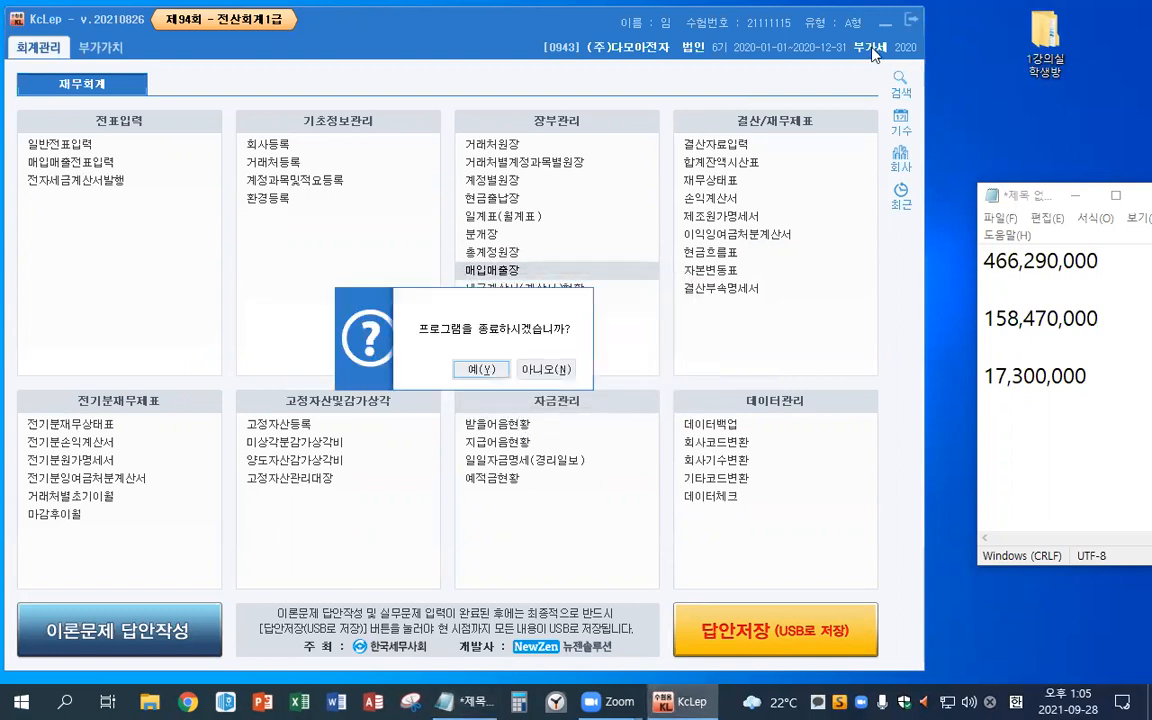
{"action": "left_click", "coordinate": [488, 369]}
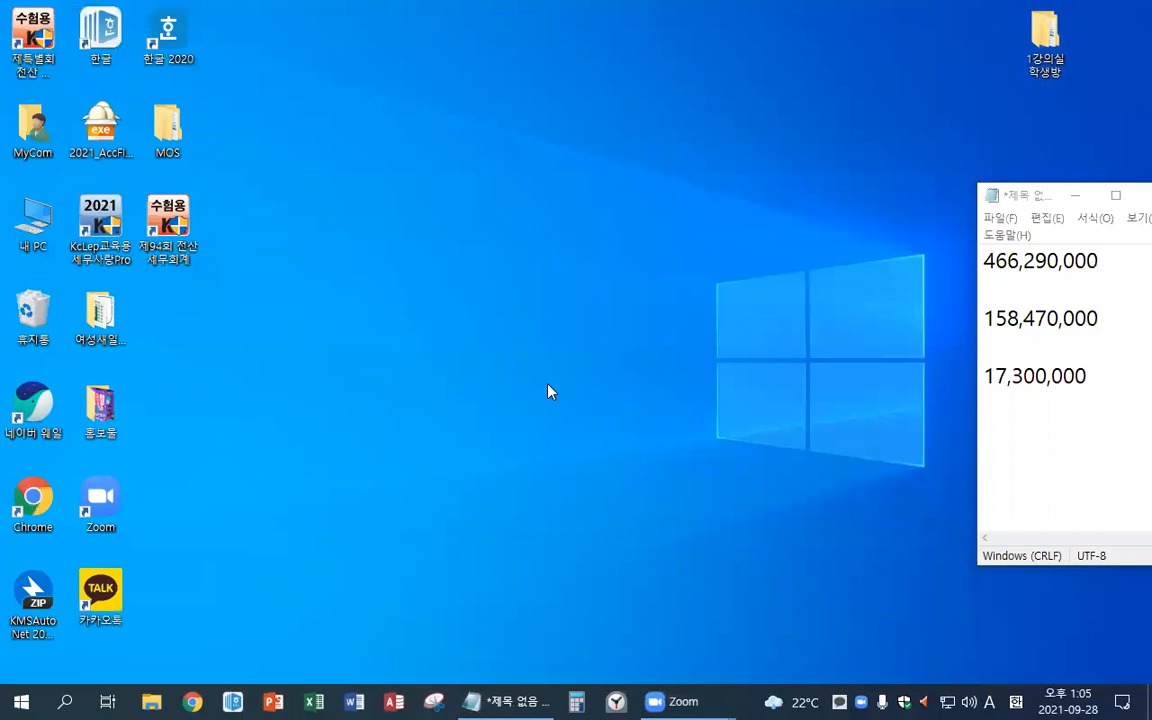